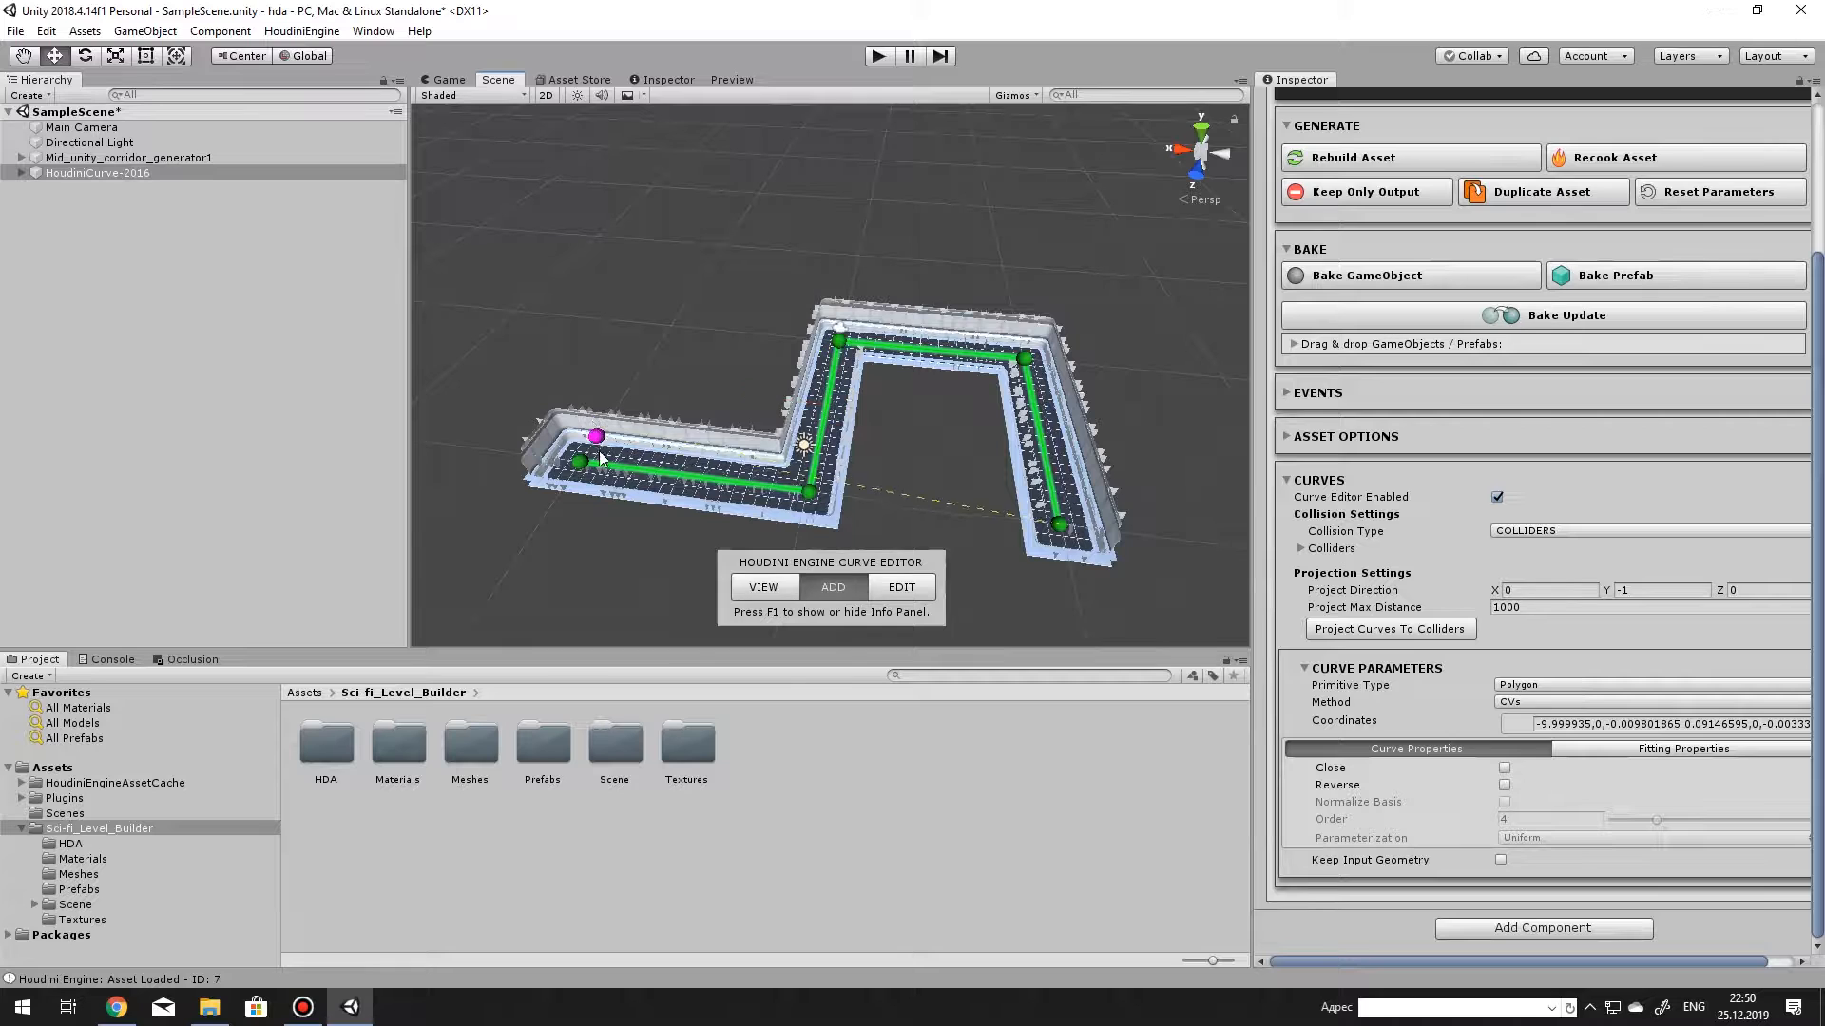
# Extend the corridor's Houdini curve from its open end by adding further points in a zigzag path across the ground.
pyautogui.moveTo(1072, 537); pyautogui.dragTo(817, 416, button='middle')
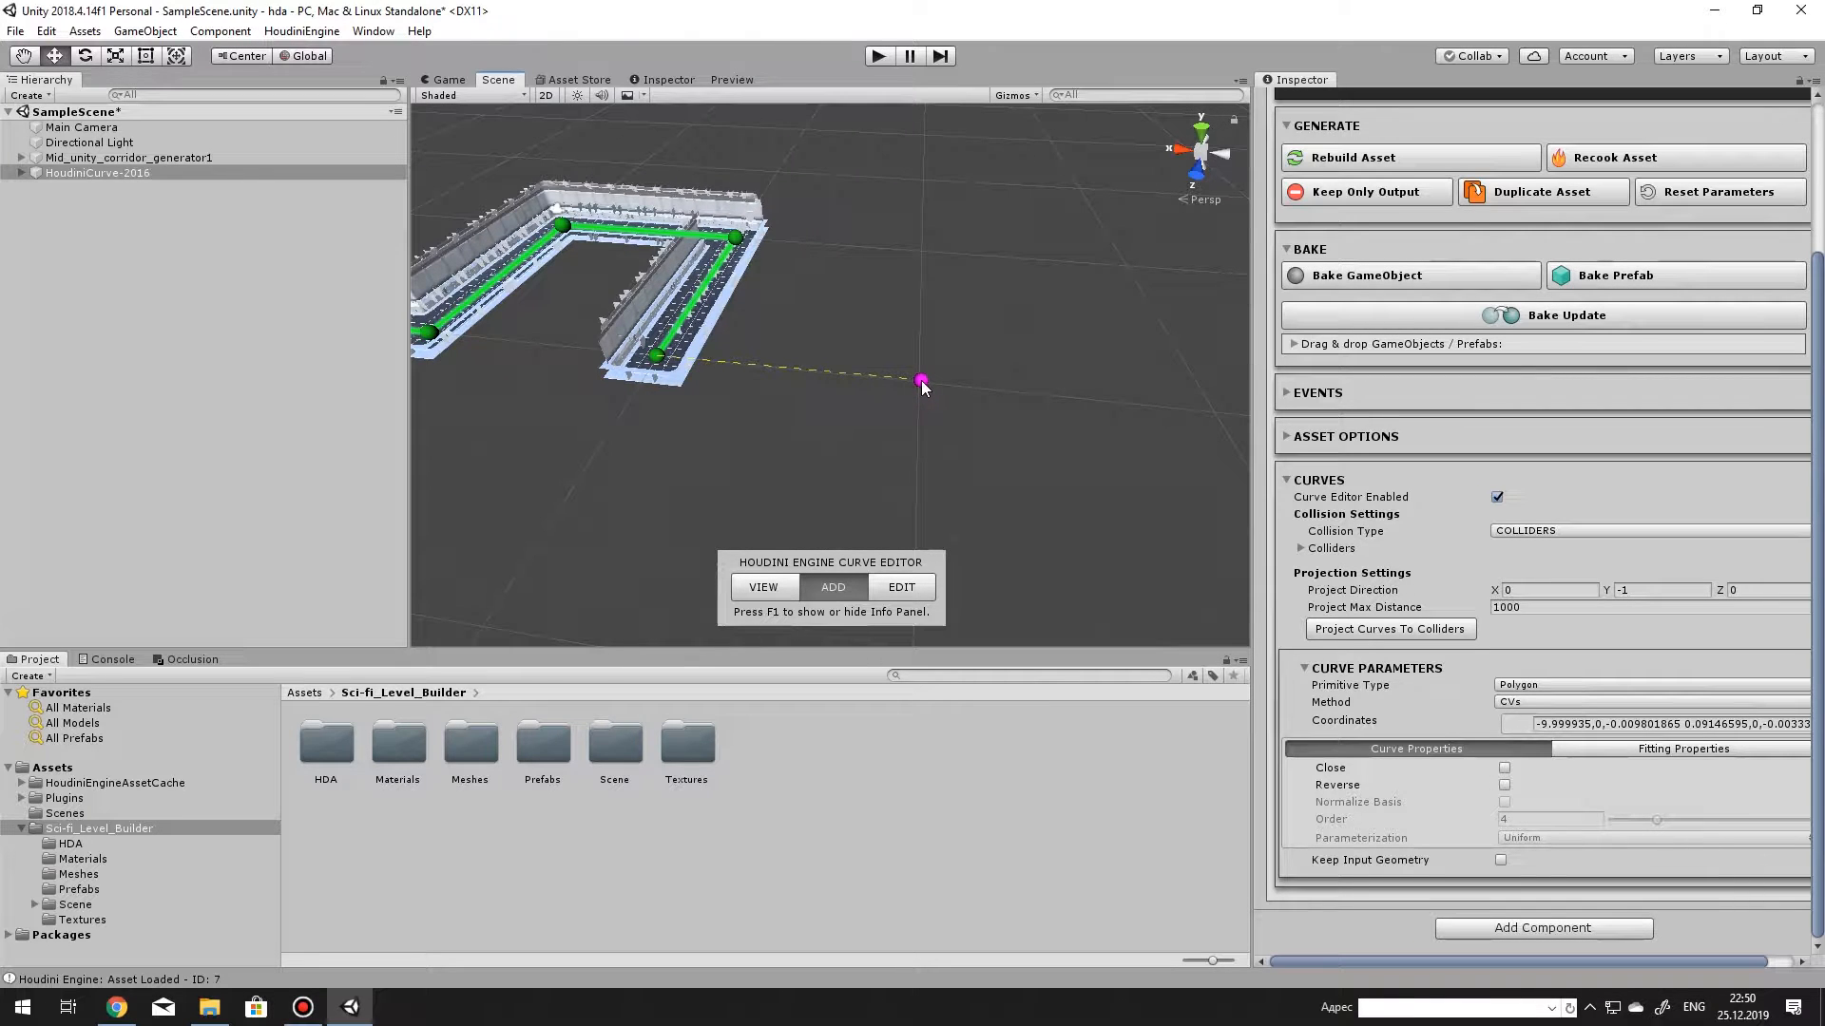
pyautogui.keyDown('alt'); pyautogui.moveTo(1022, 324); pyautogui.dragTo(627, 380); pyautogui.keyUp('alt')
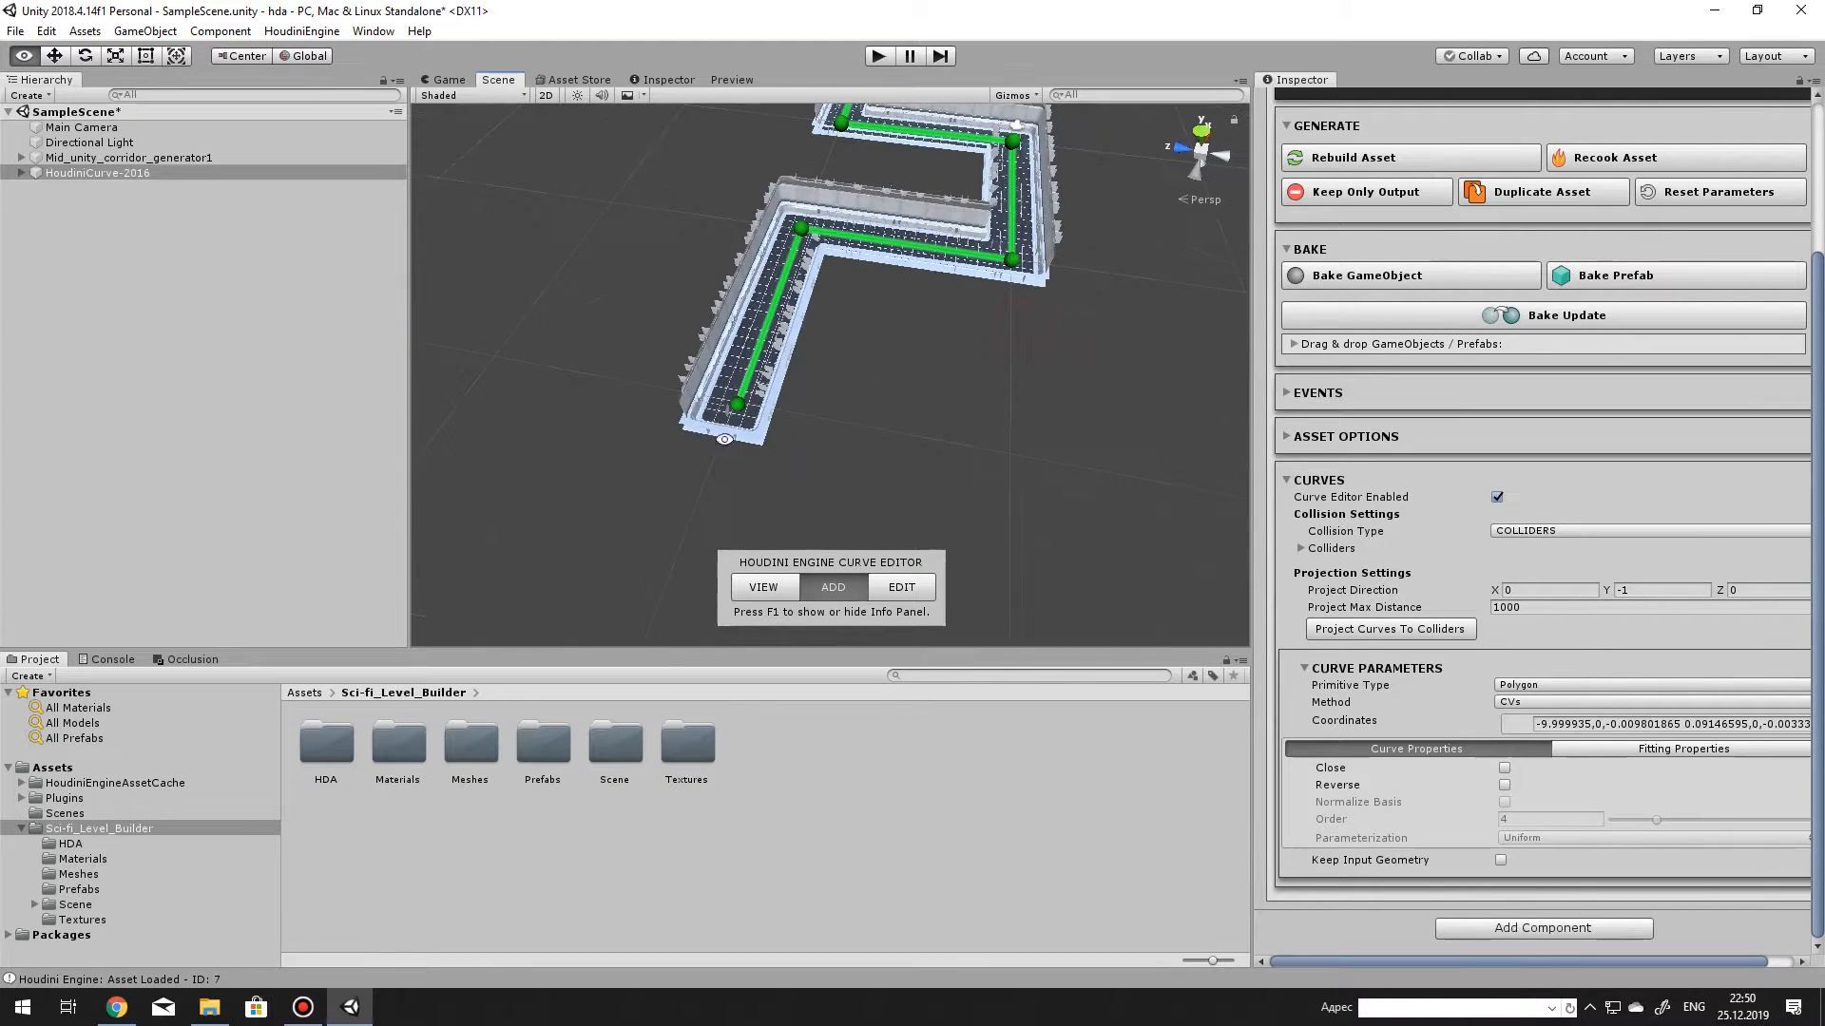
pyautogui.moveTo(1023, 462); pyautogui.dragTo(935, 430, button='middle')
pyautogui.click(884, 422)
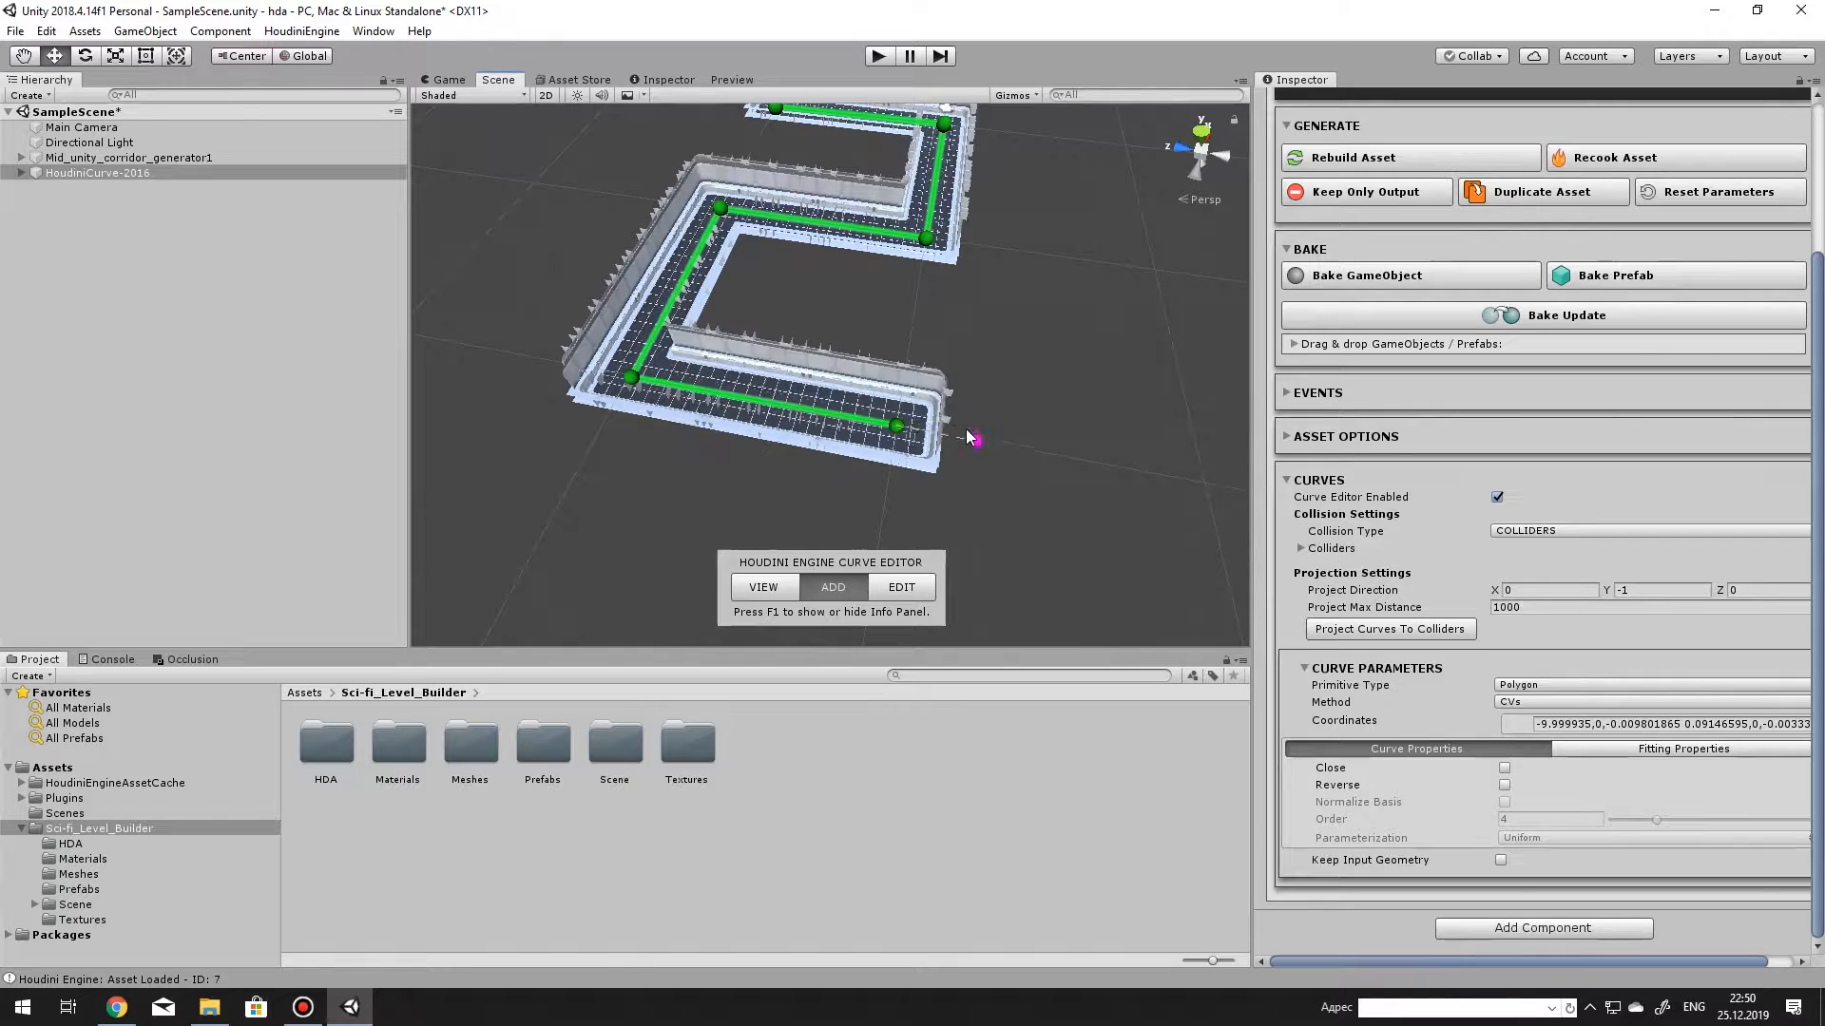
pyautogui.keyDown('alt'); pyautogui.moveTo(969, 440); pyautogui.dragTo(984, 295); pyautogui.keyUp('alt')
pyautogui.click(848, 415)
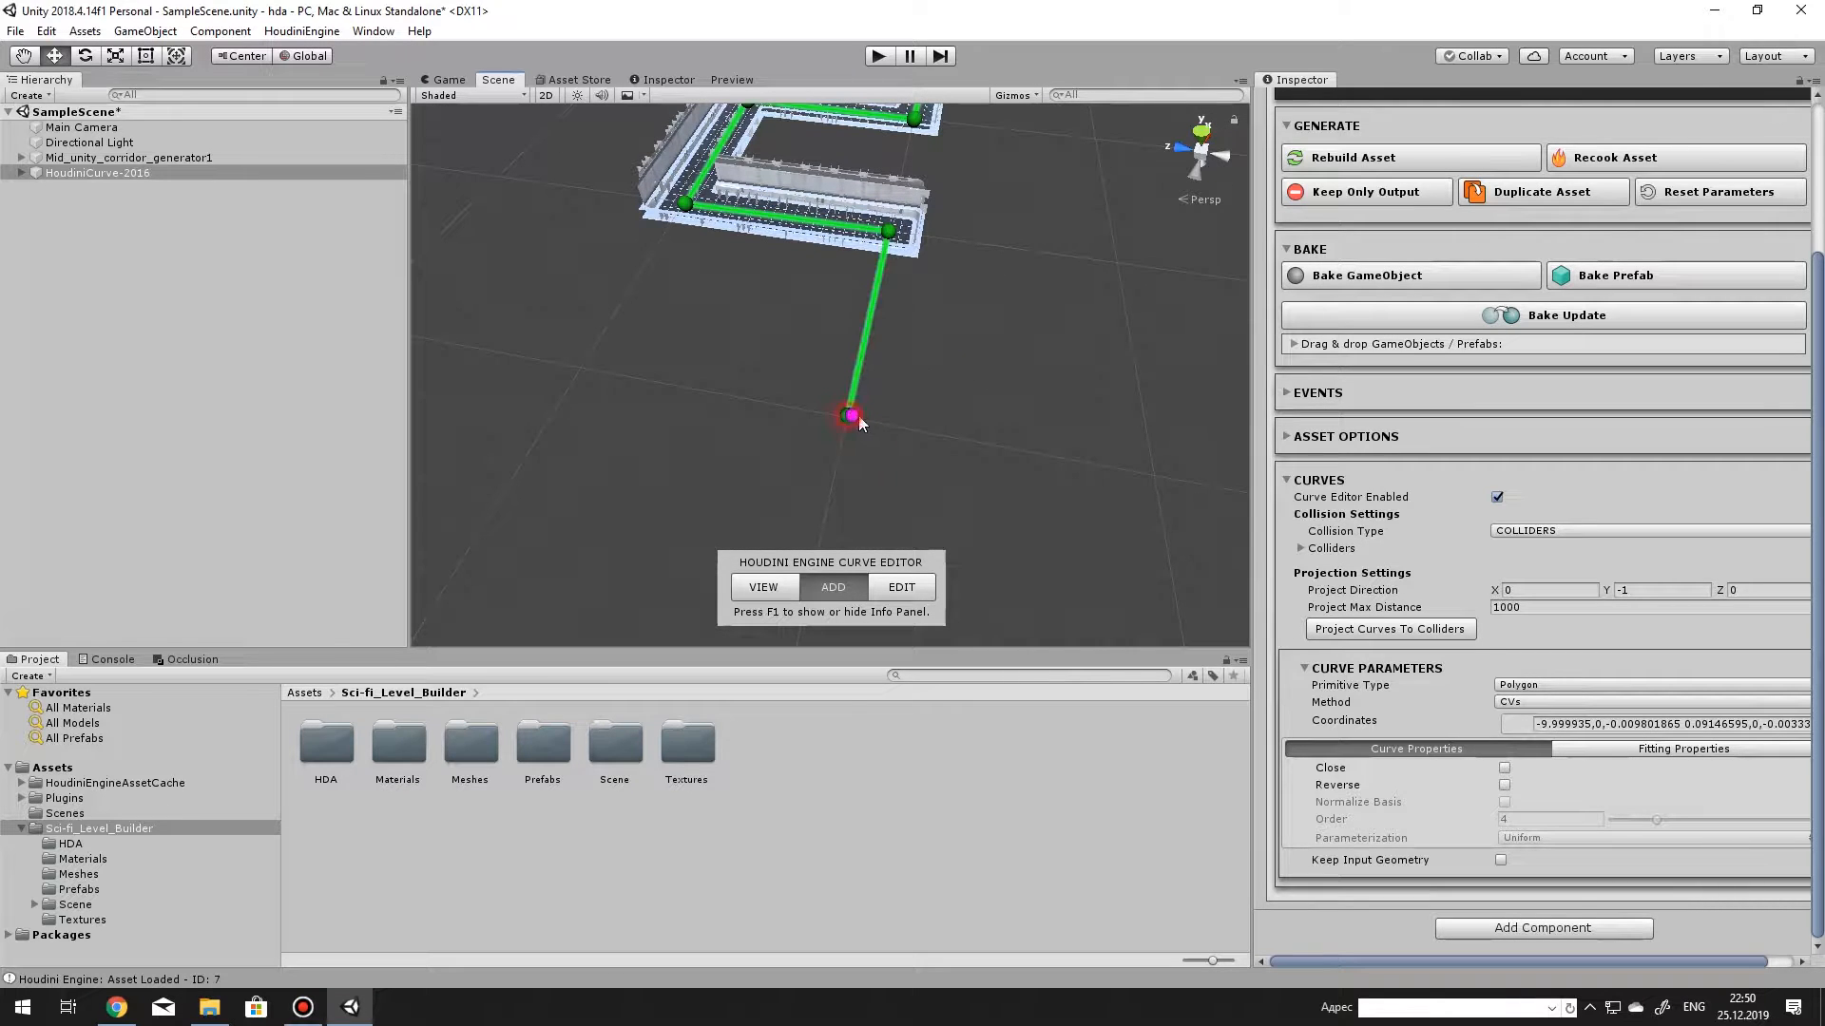
pyautogui.keyDown('alt'); pyautogui.moveTo(988, 377); pyautogui.dragTo(936, 423); pyautogui.keyUp('alt')
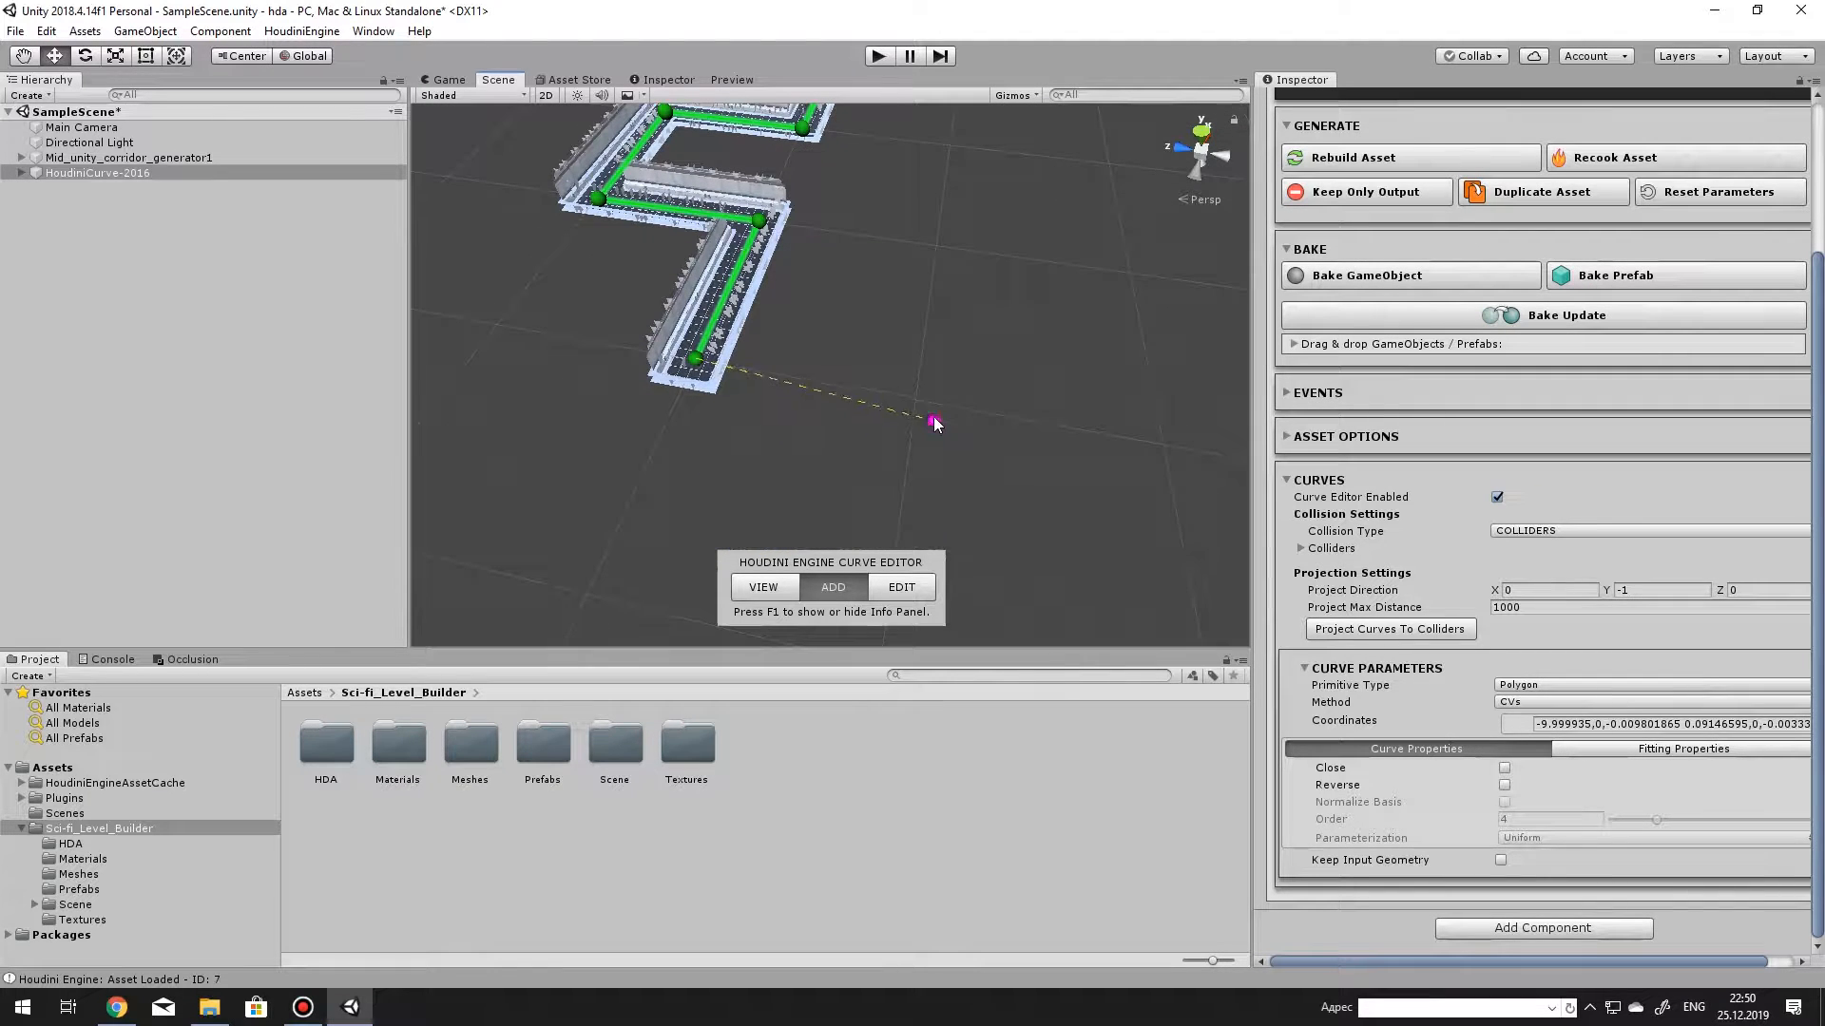
pyautogui.click(1165, 445)
pyautogui.keyDown('alt'); pyautogui.moveTo(1165, 445); pyautogui.dragTo(802, 305); pyautogui.keyUp('alt')
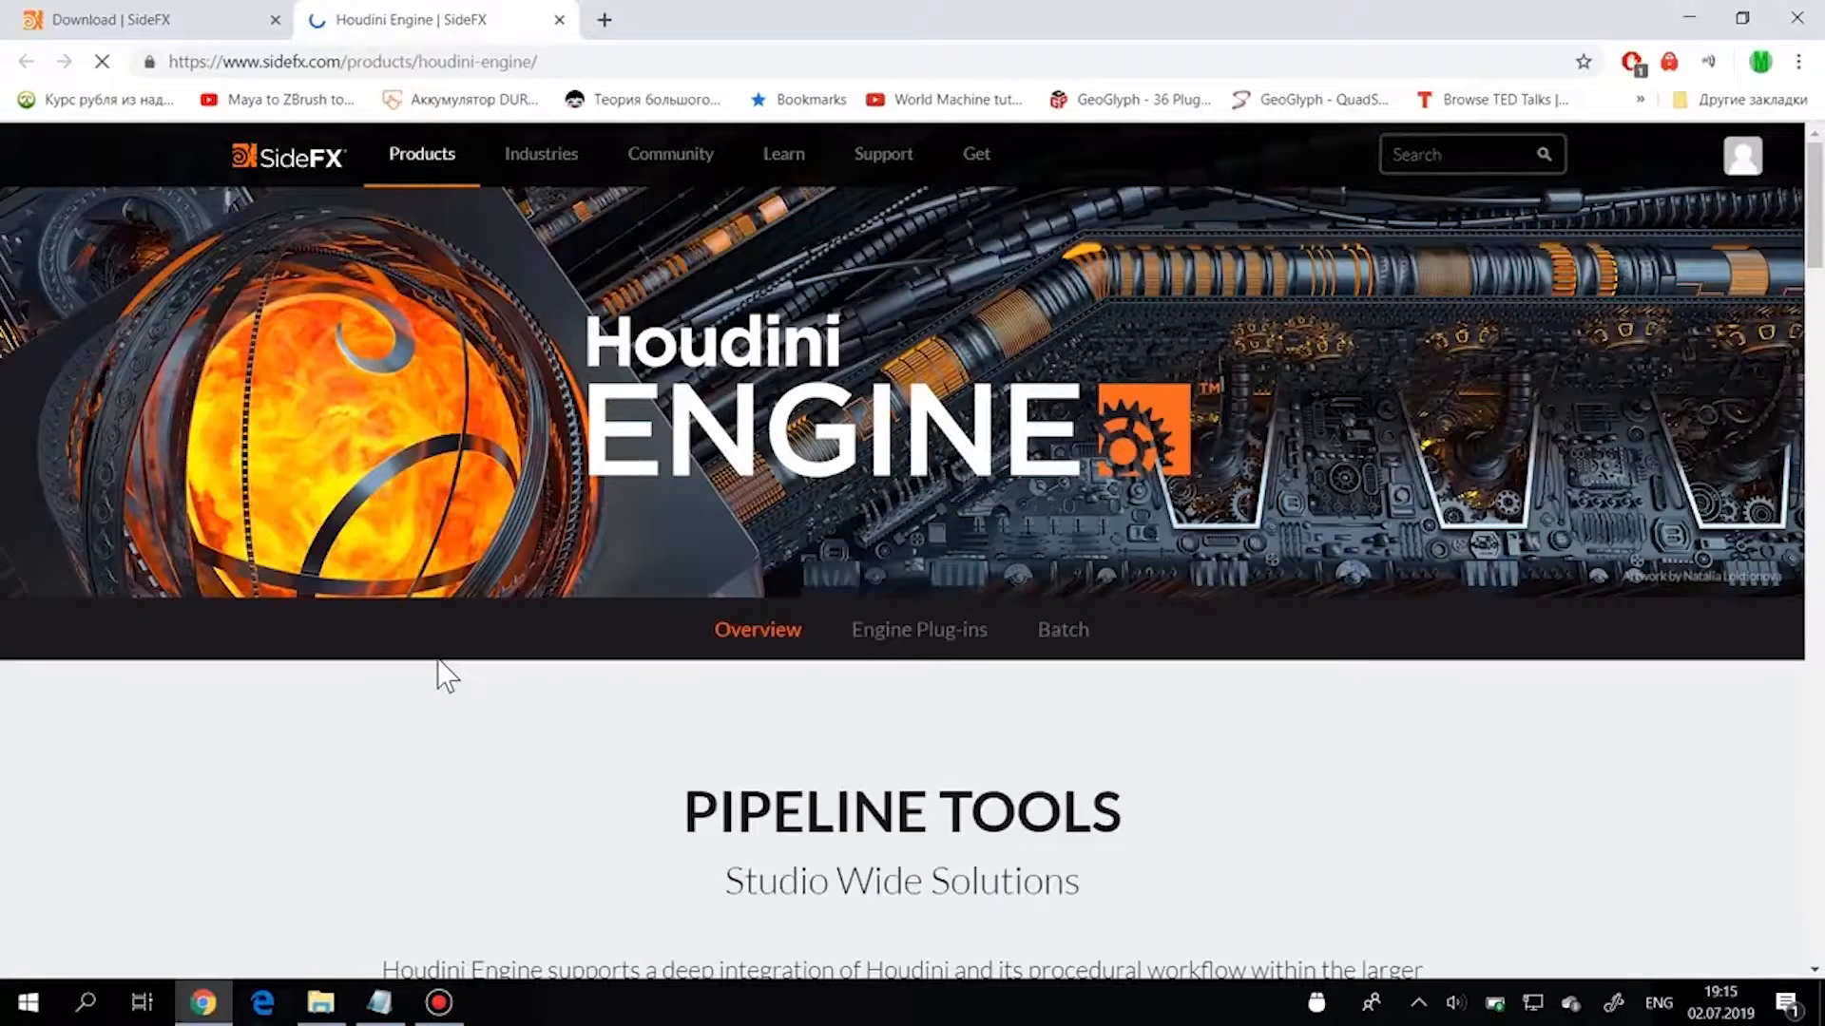
# Switch to Chrome, review the SideFX Houdini Engine overview and open its Houdini Engine Plug-ins page.
pyautogui.scroll(-4, 442, 673)
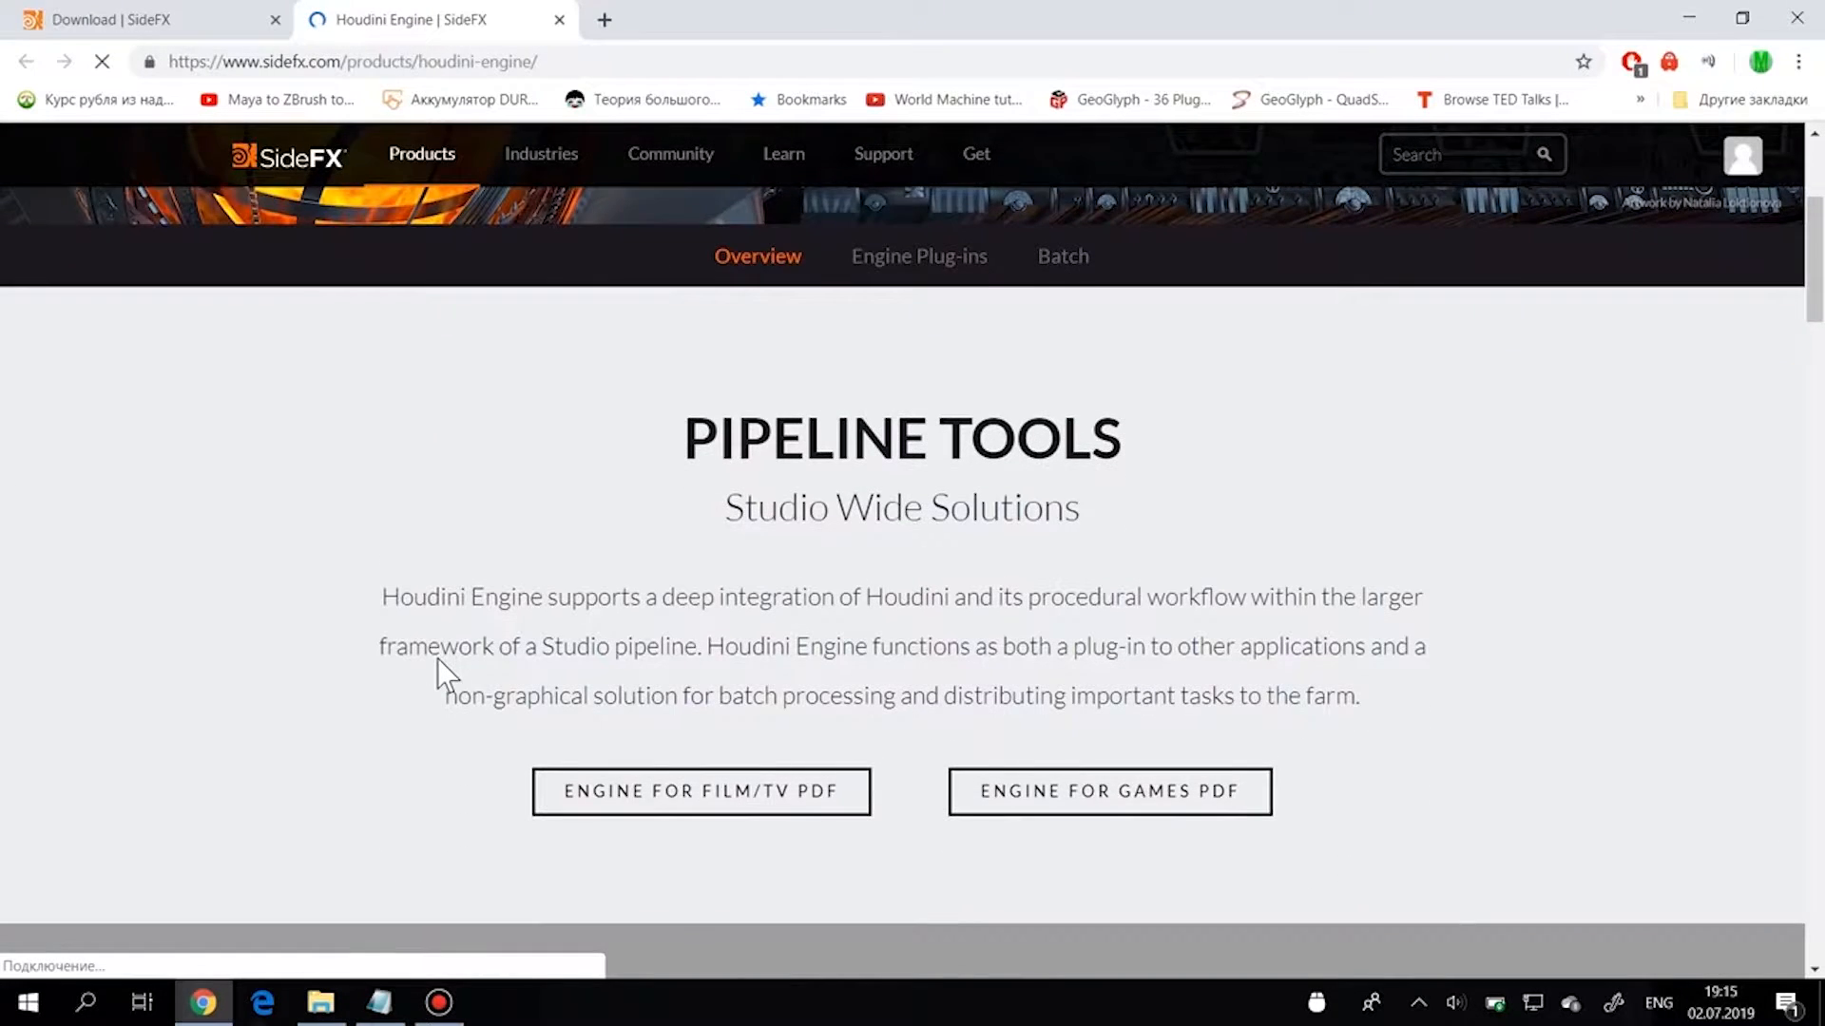
pyautogui.scroll(-2, 440, 665)
pyautogui.scroll(-11, 440, 658)
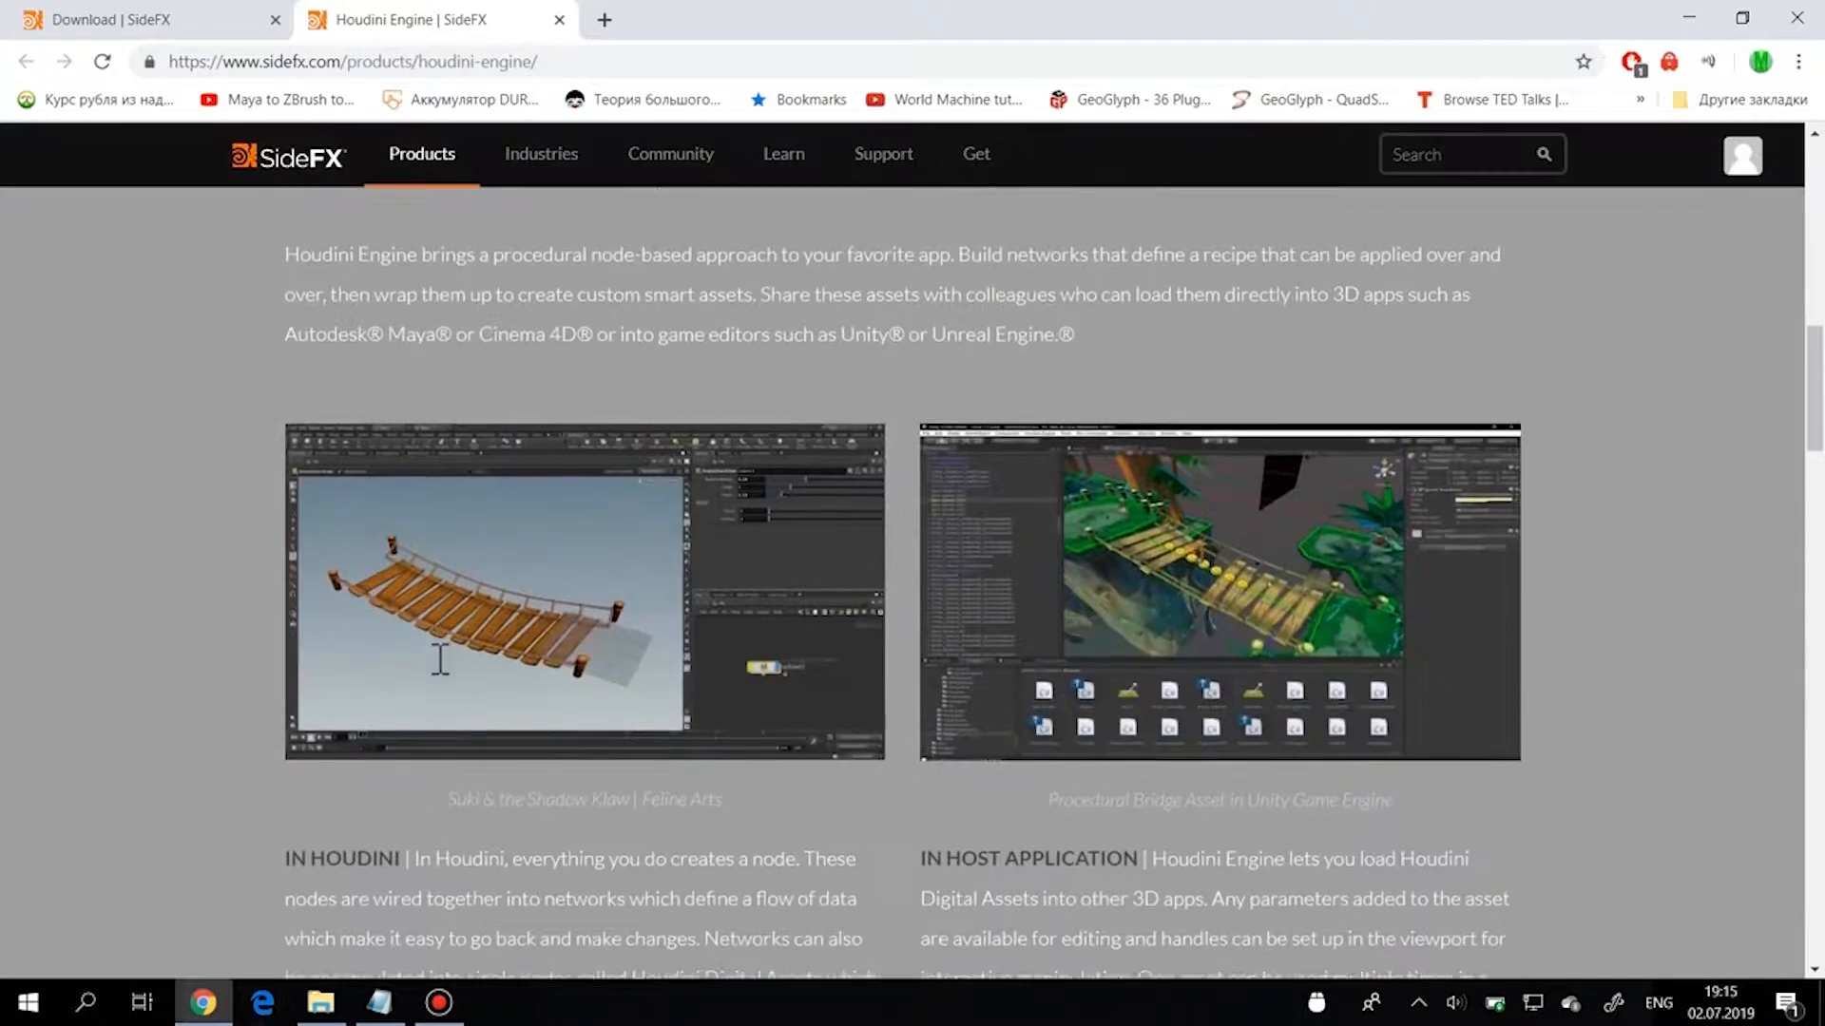
pyautogui.scroll(-2, 440, 666)
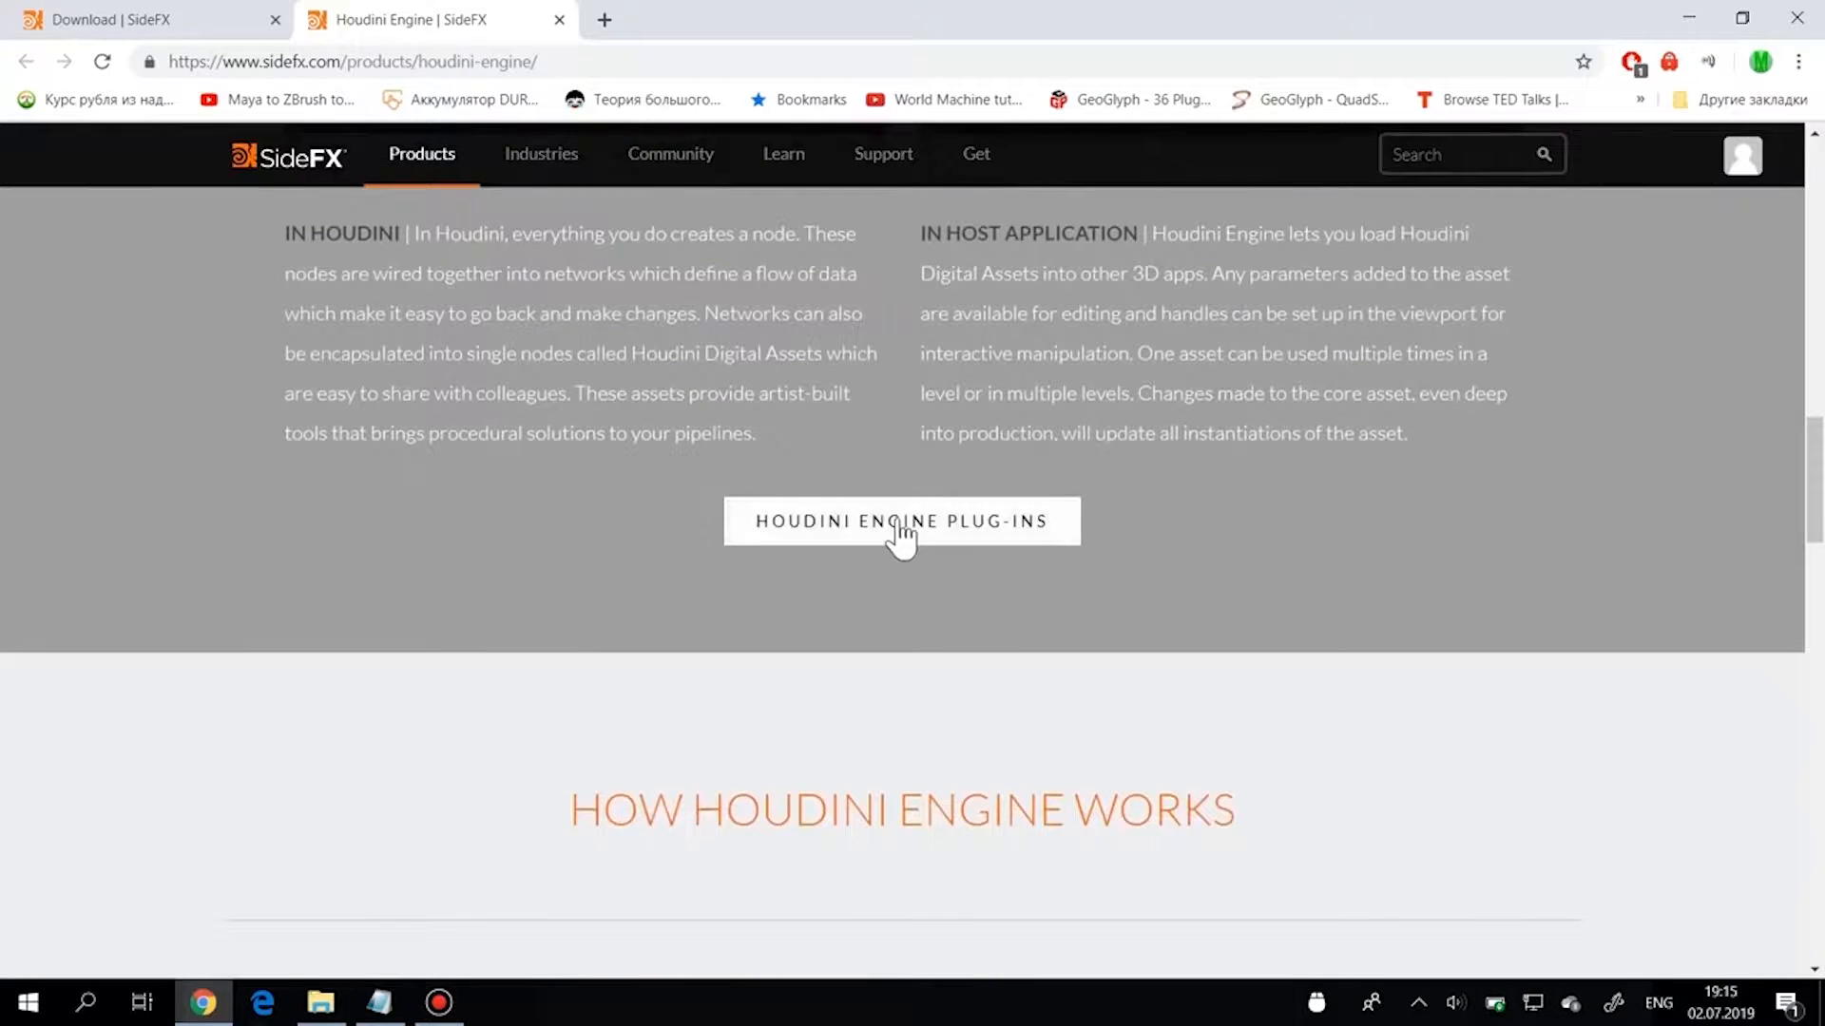
pyautogui.click(898, 521)
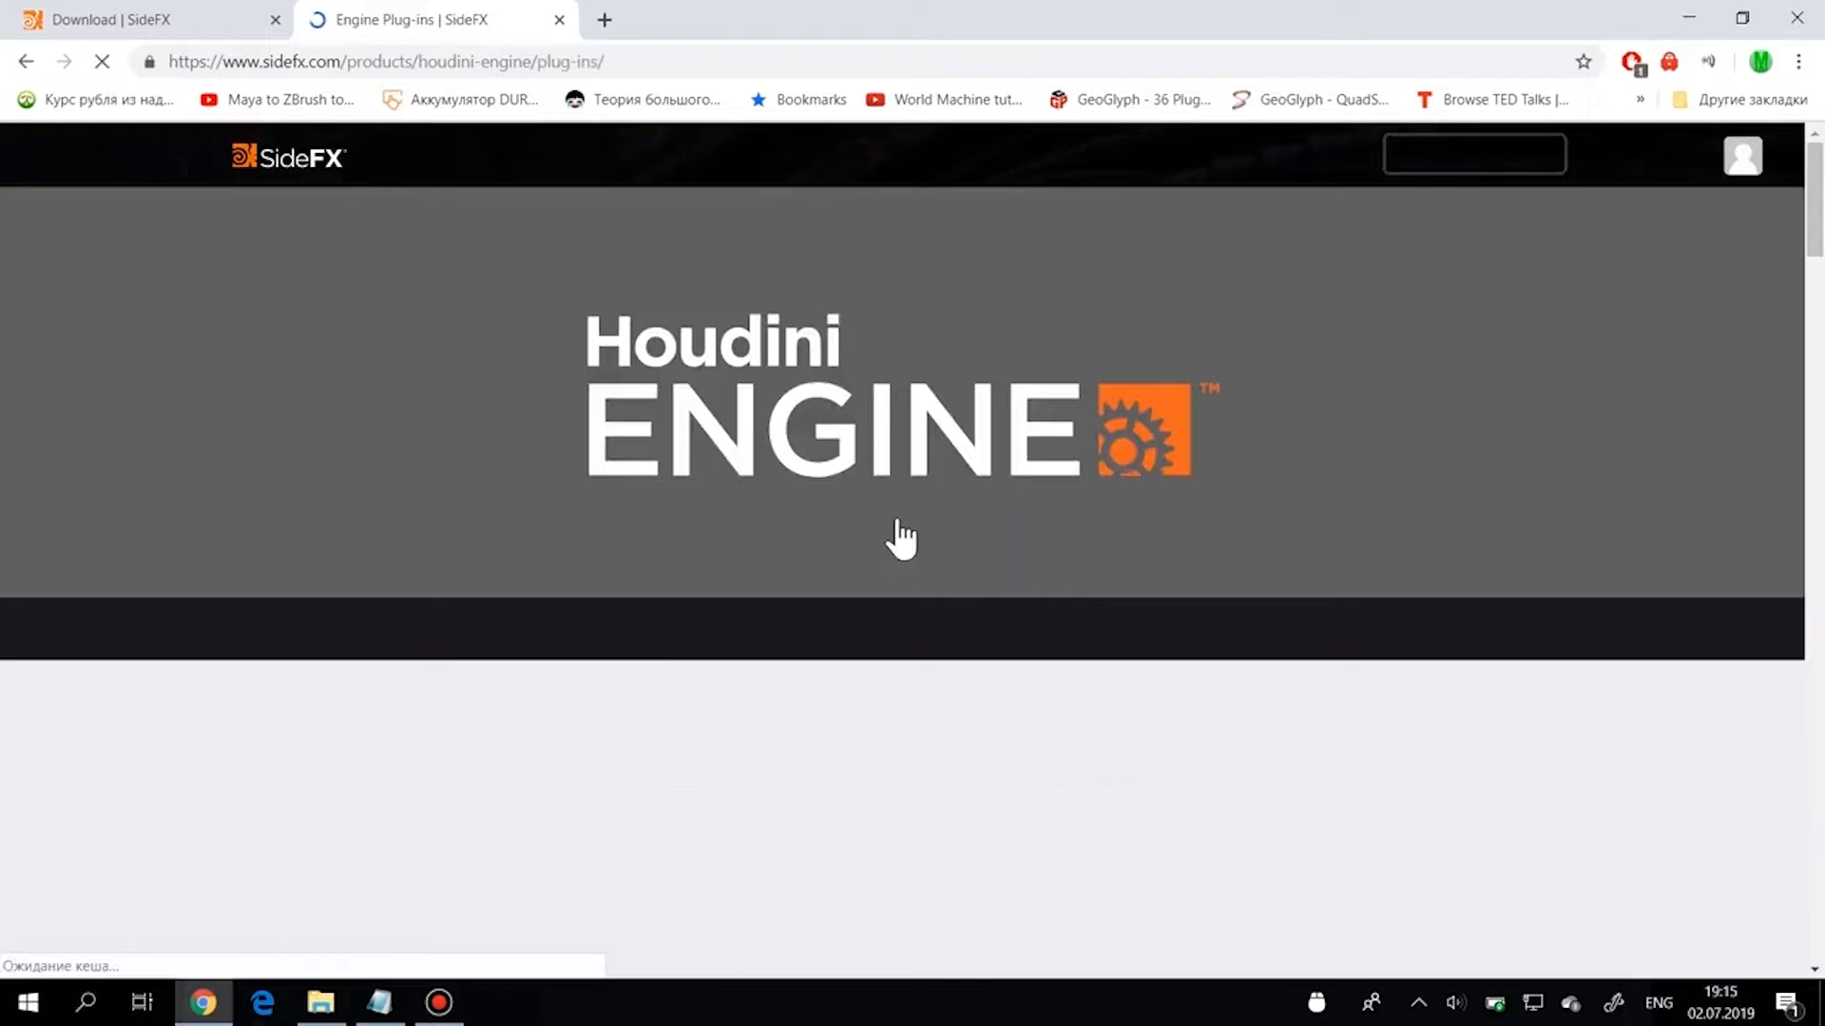
# Review the supported Engine plug-ins and open the download offer for the free Houdini Engine Indie license.
pyautogui.scroll(-4, 900, 537)
pyautogui.scroll(-9, 900, 537)
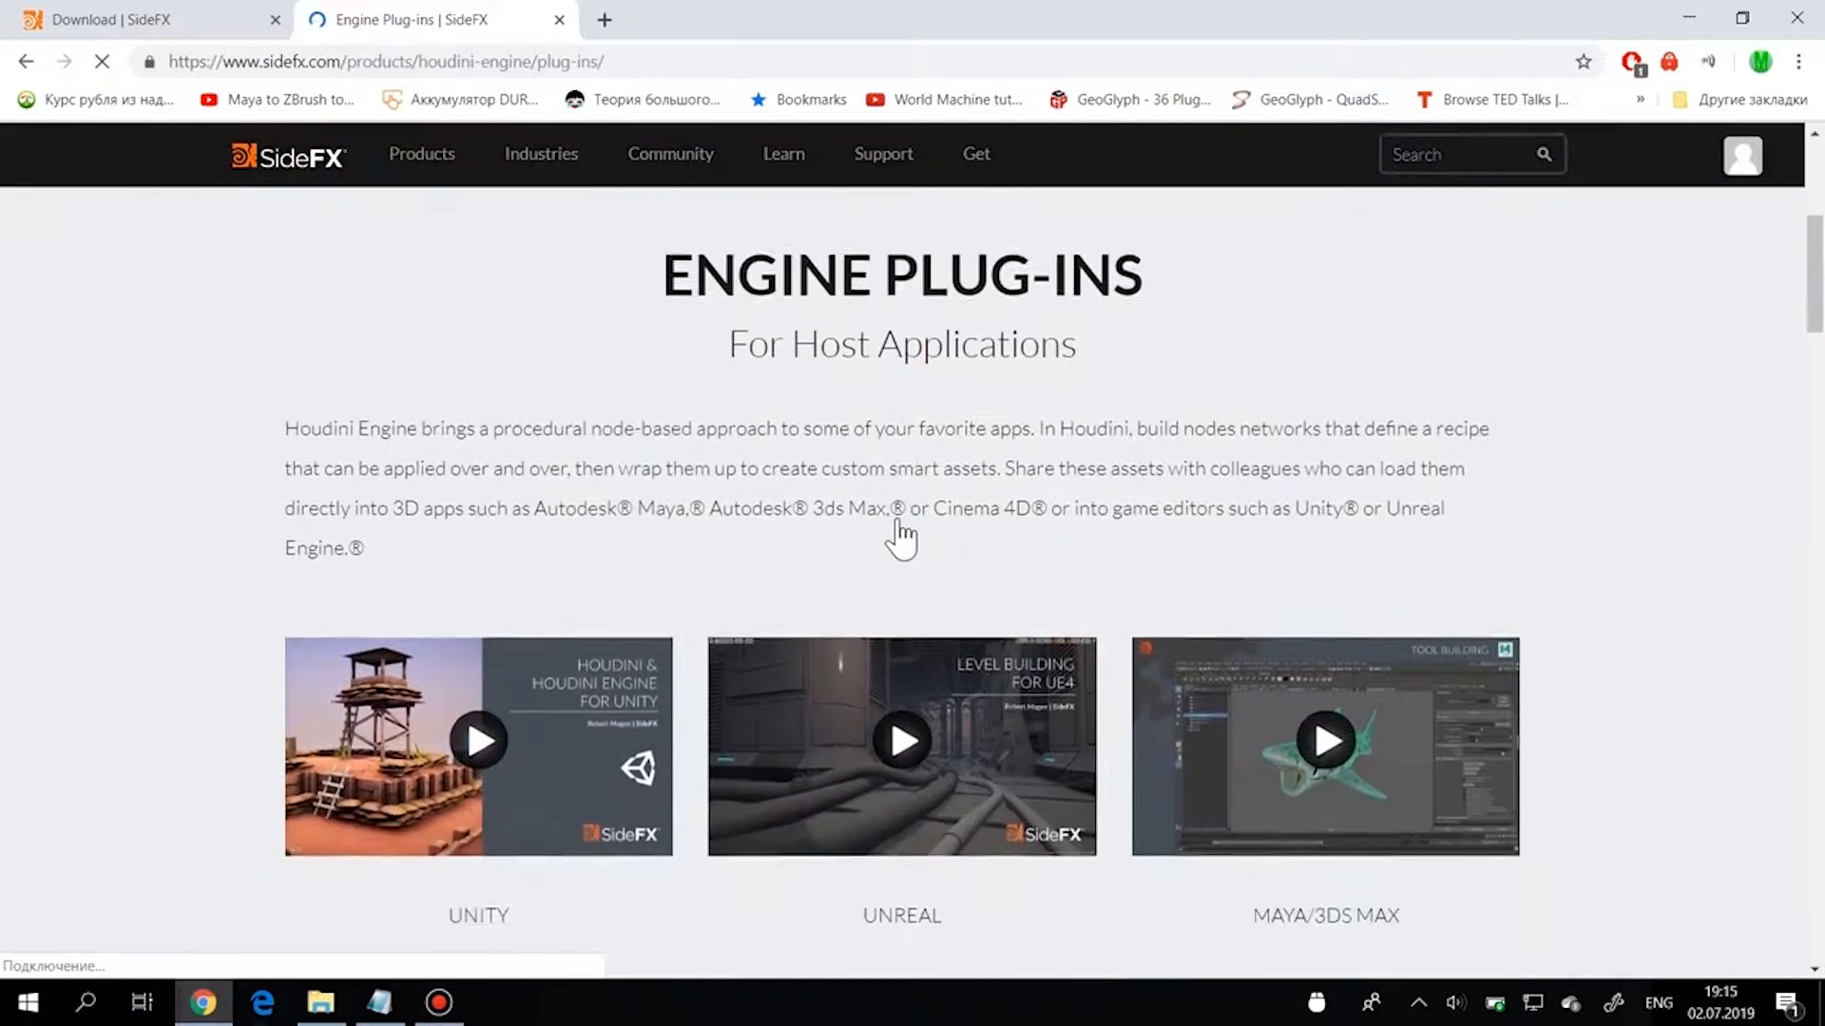
pyautogui.scroll(-16, 900, 537)
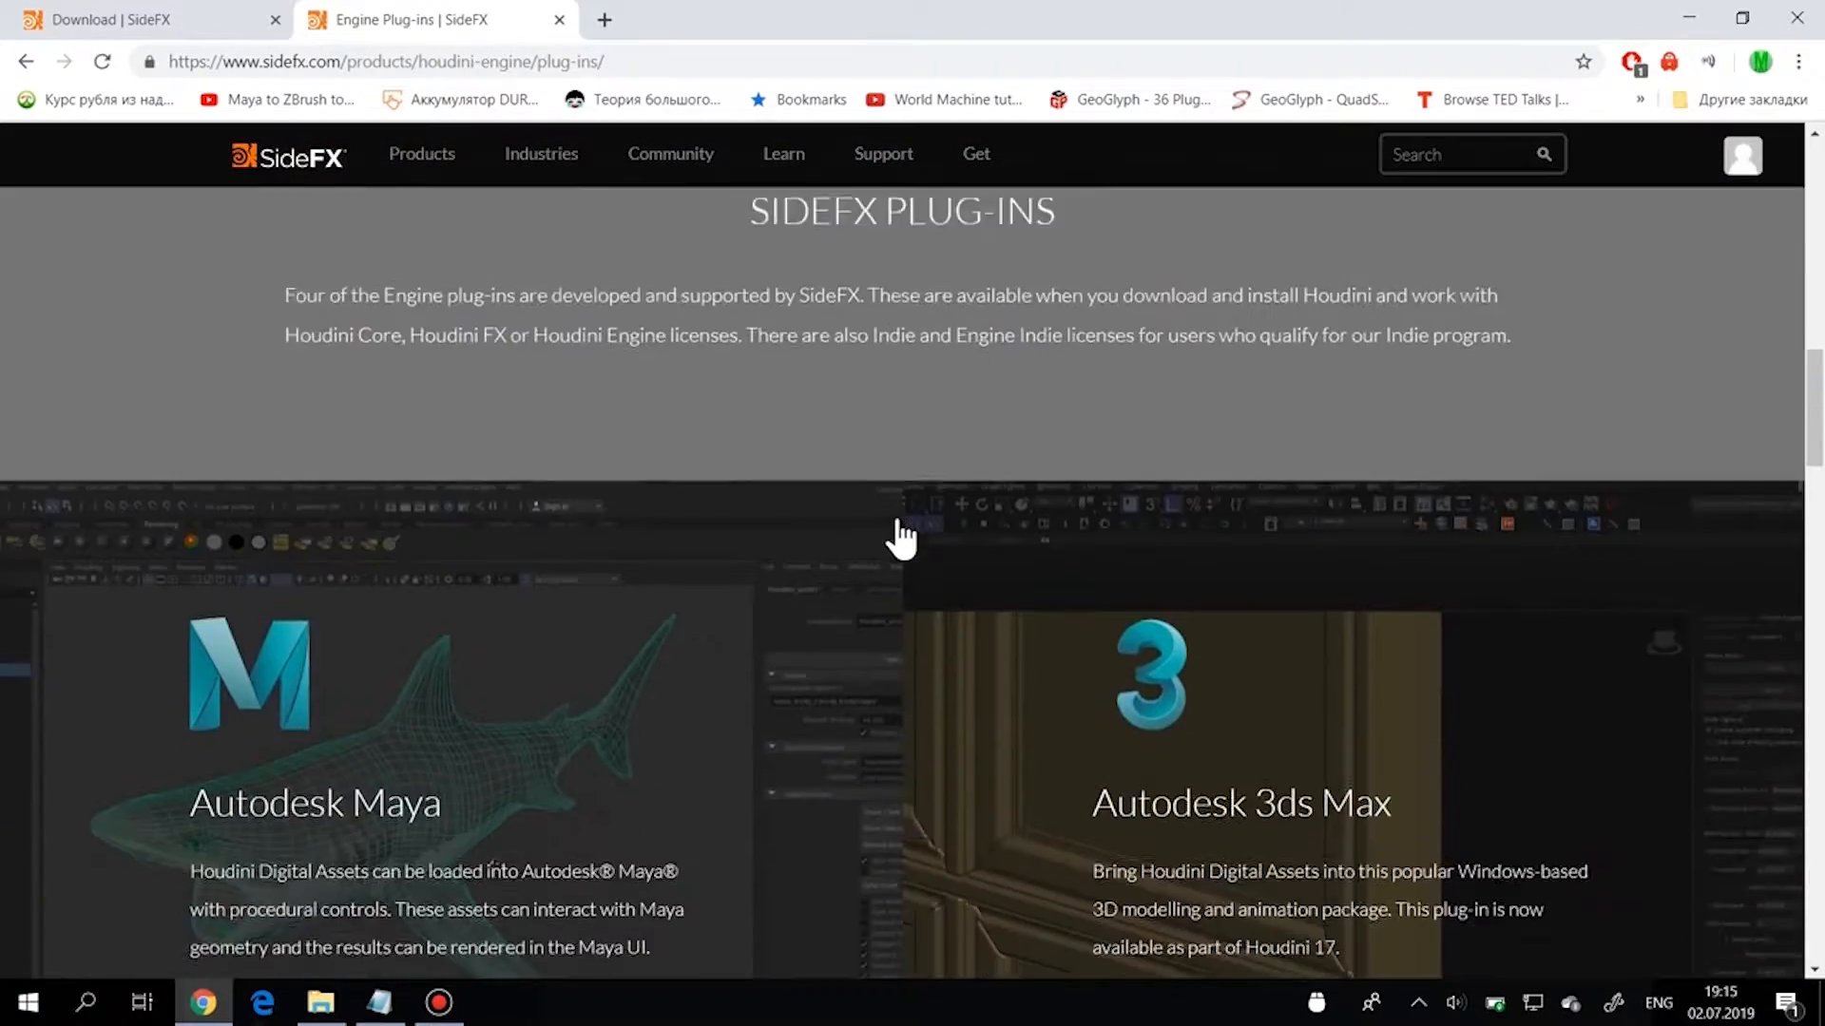
pyautogui.scroll(-12, 900, 537)
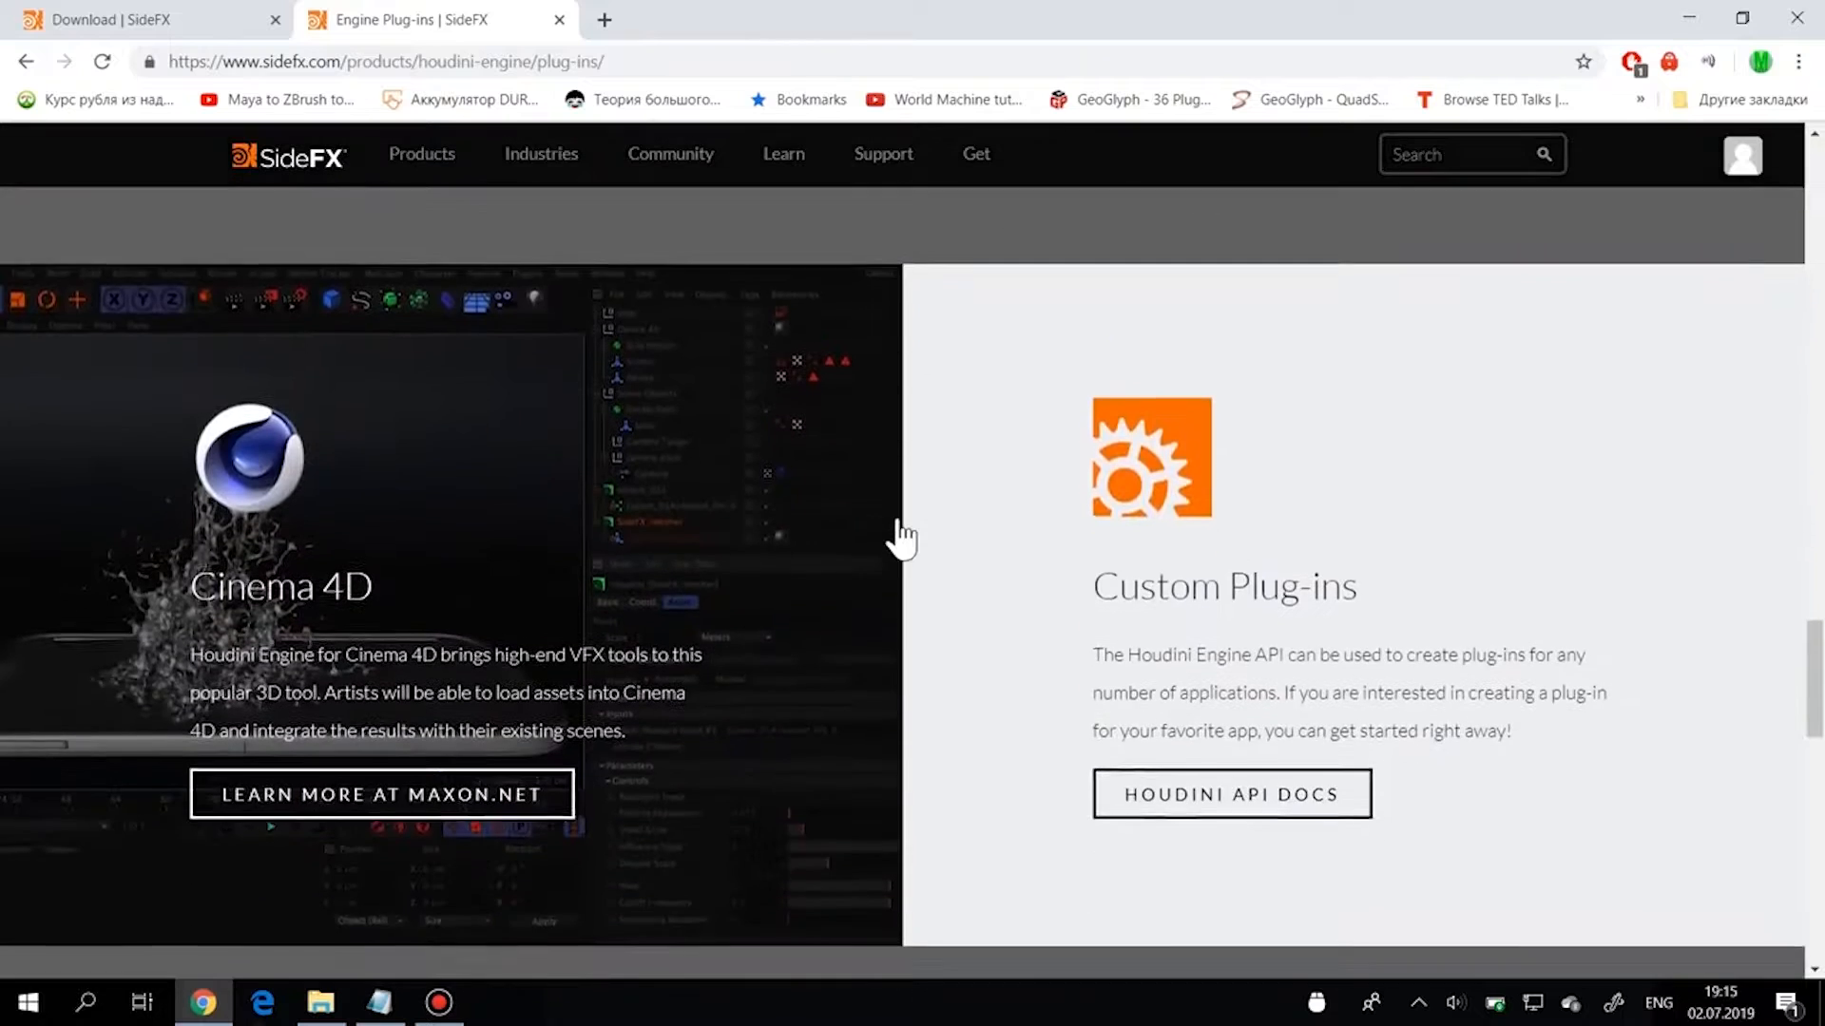
pyautogui.scroll(-2, 900, 537)
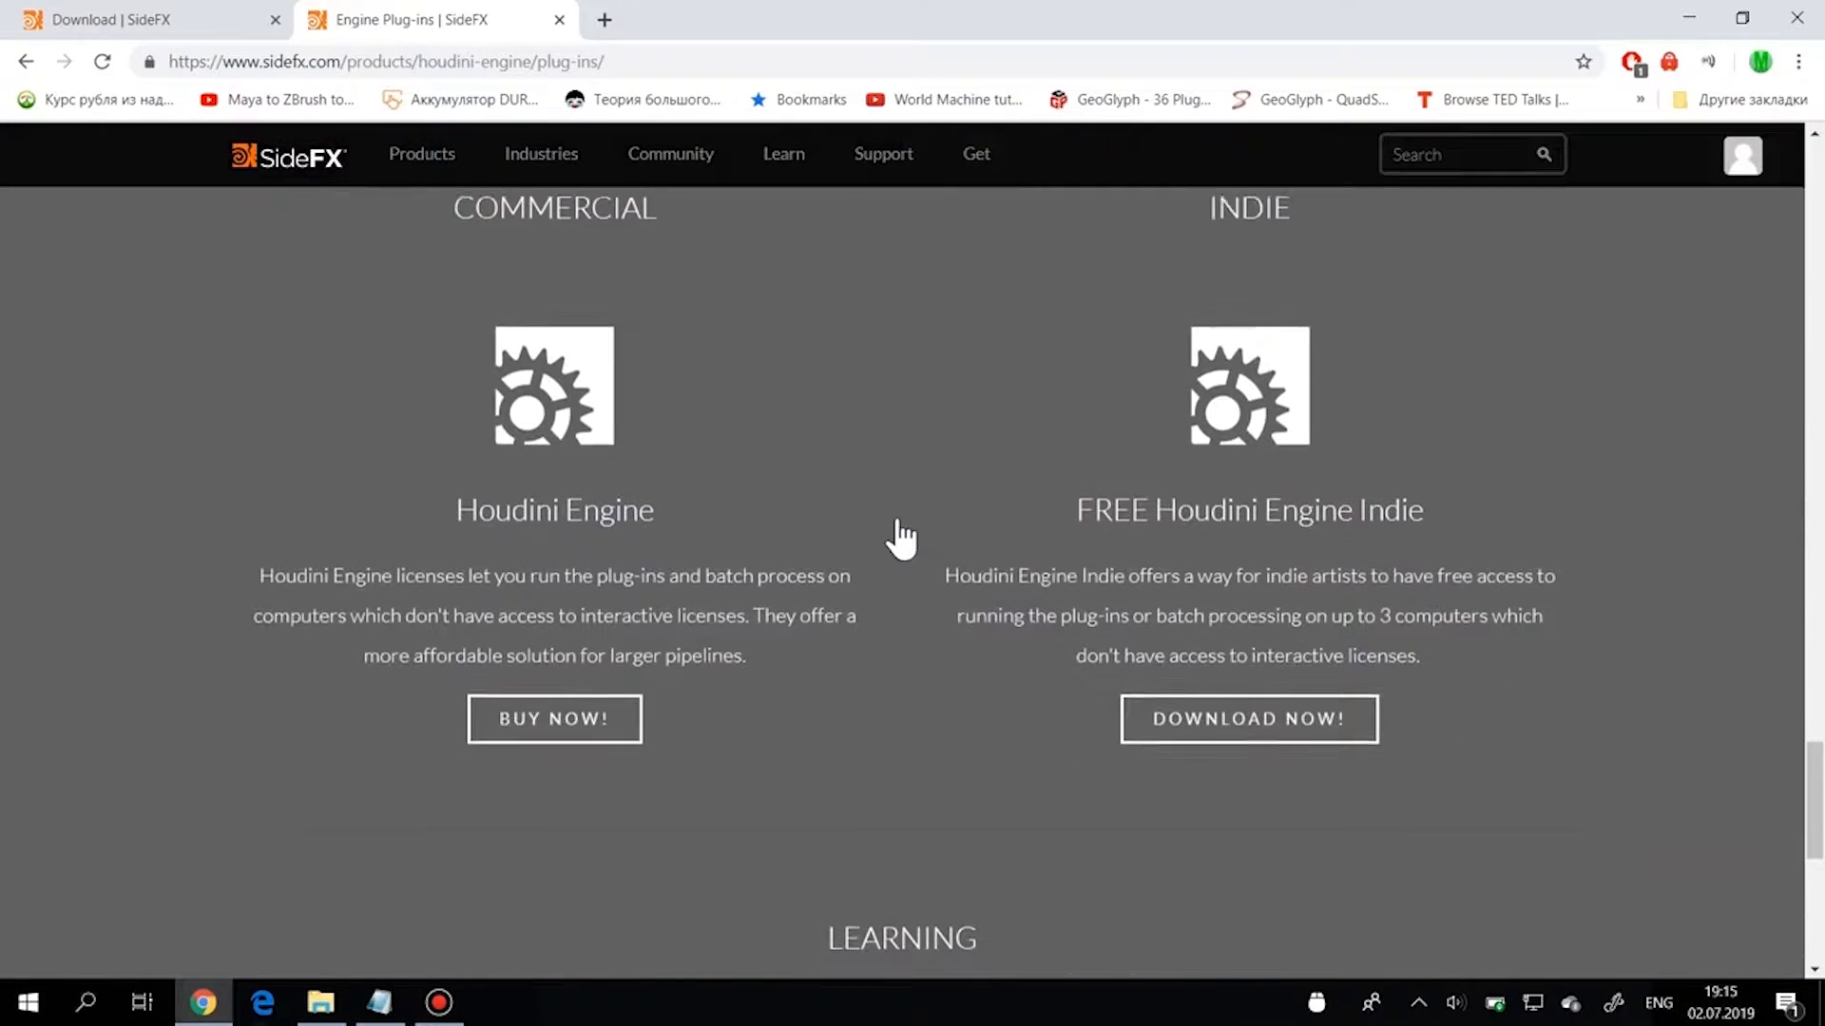
pyautogui.click(1257, 735)
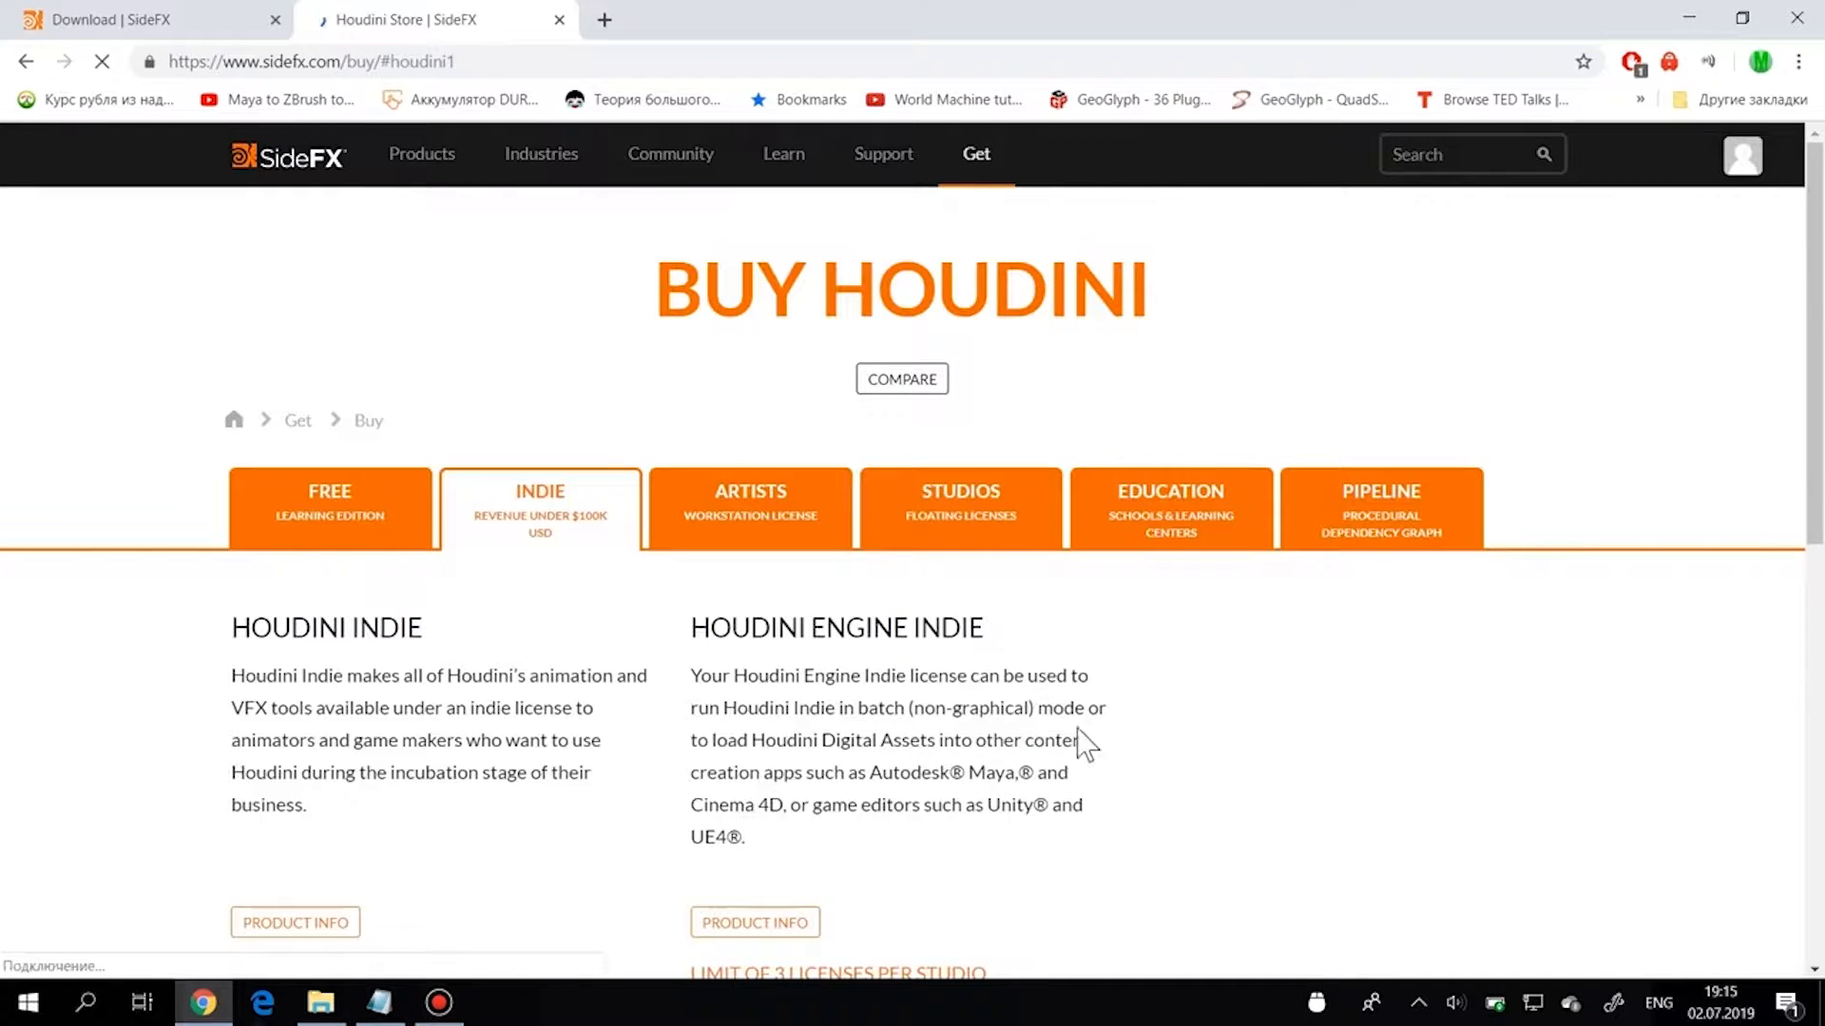
# Add the free Houdini Engine Indie license to the cart and proceed to checkout.
pyautogui.scroll(-1, 690, 681)
pyautogui.scroll(-1, 690, 681)
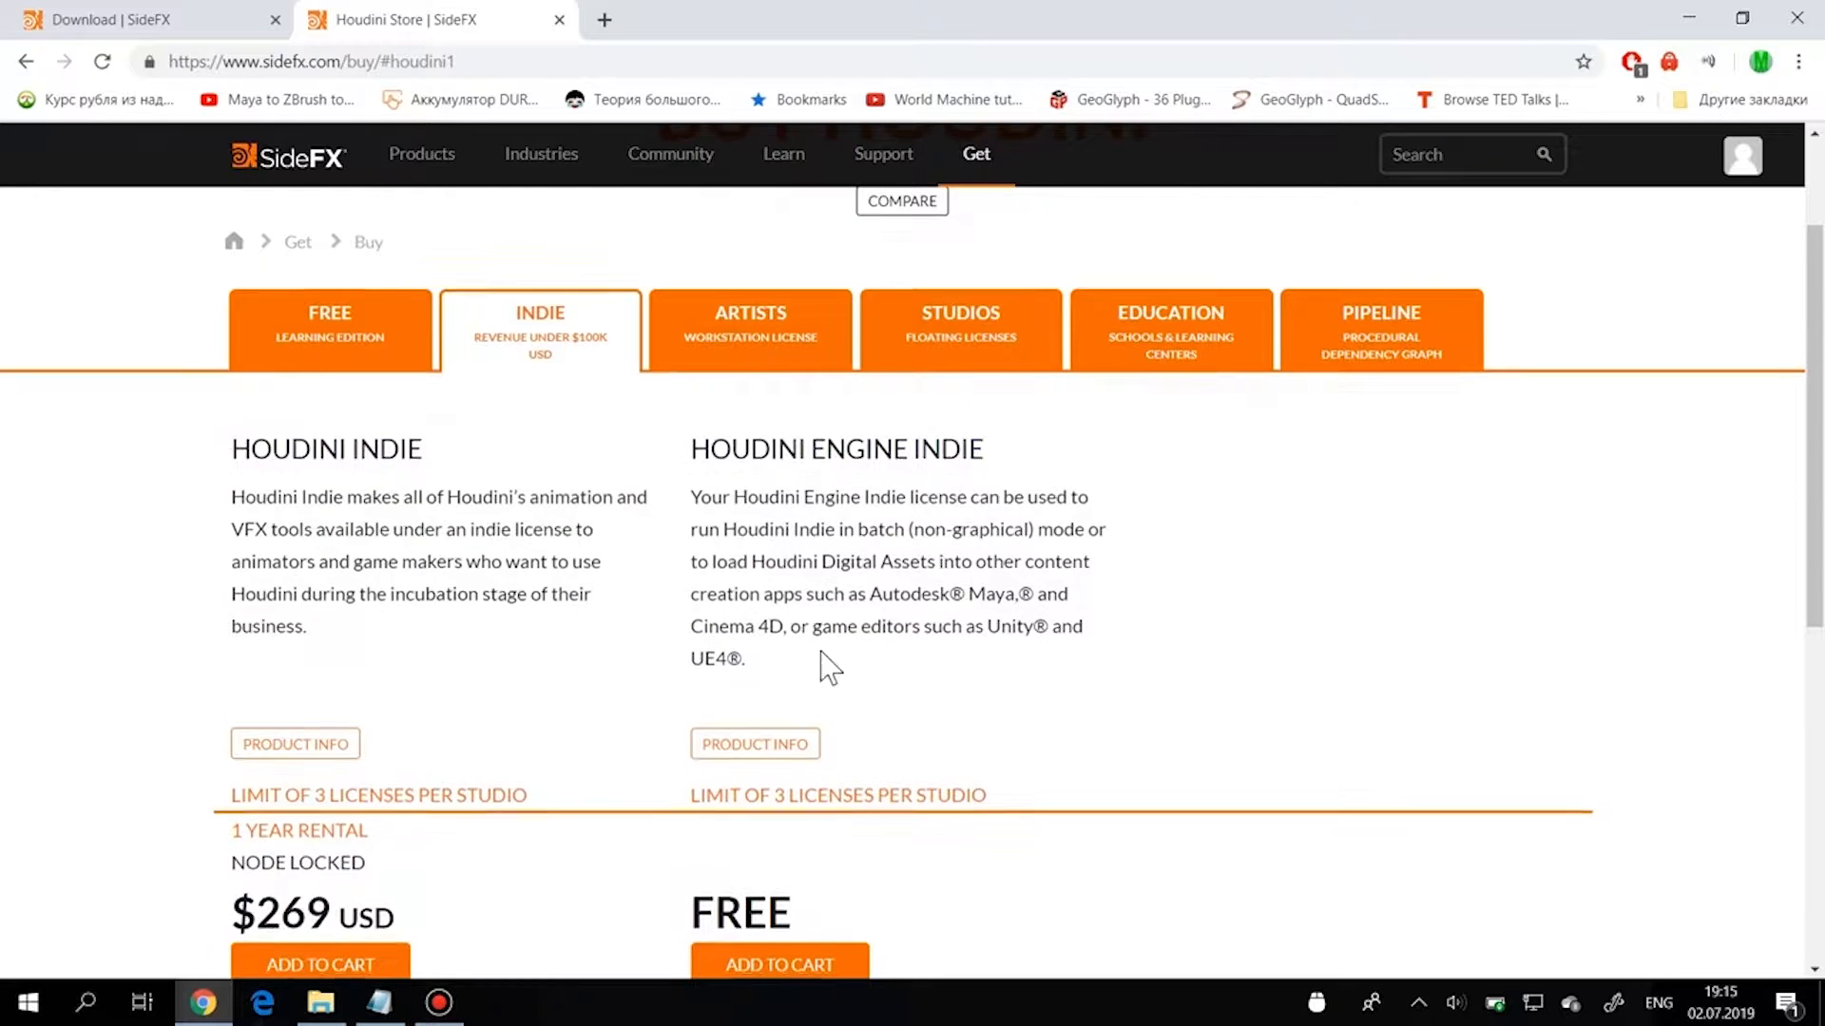
pyautogui.scroll(-3, 823, 666)
pyautogui.click(756, 677)
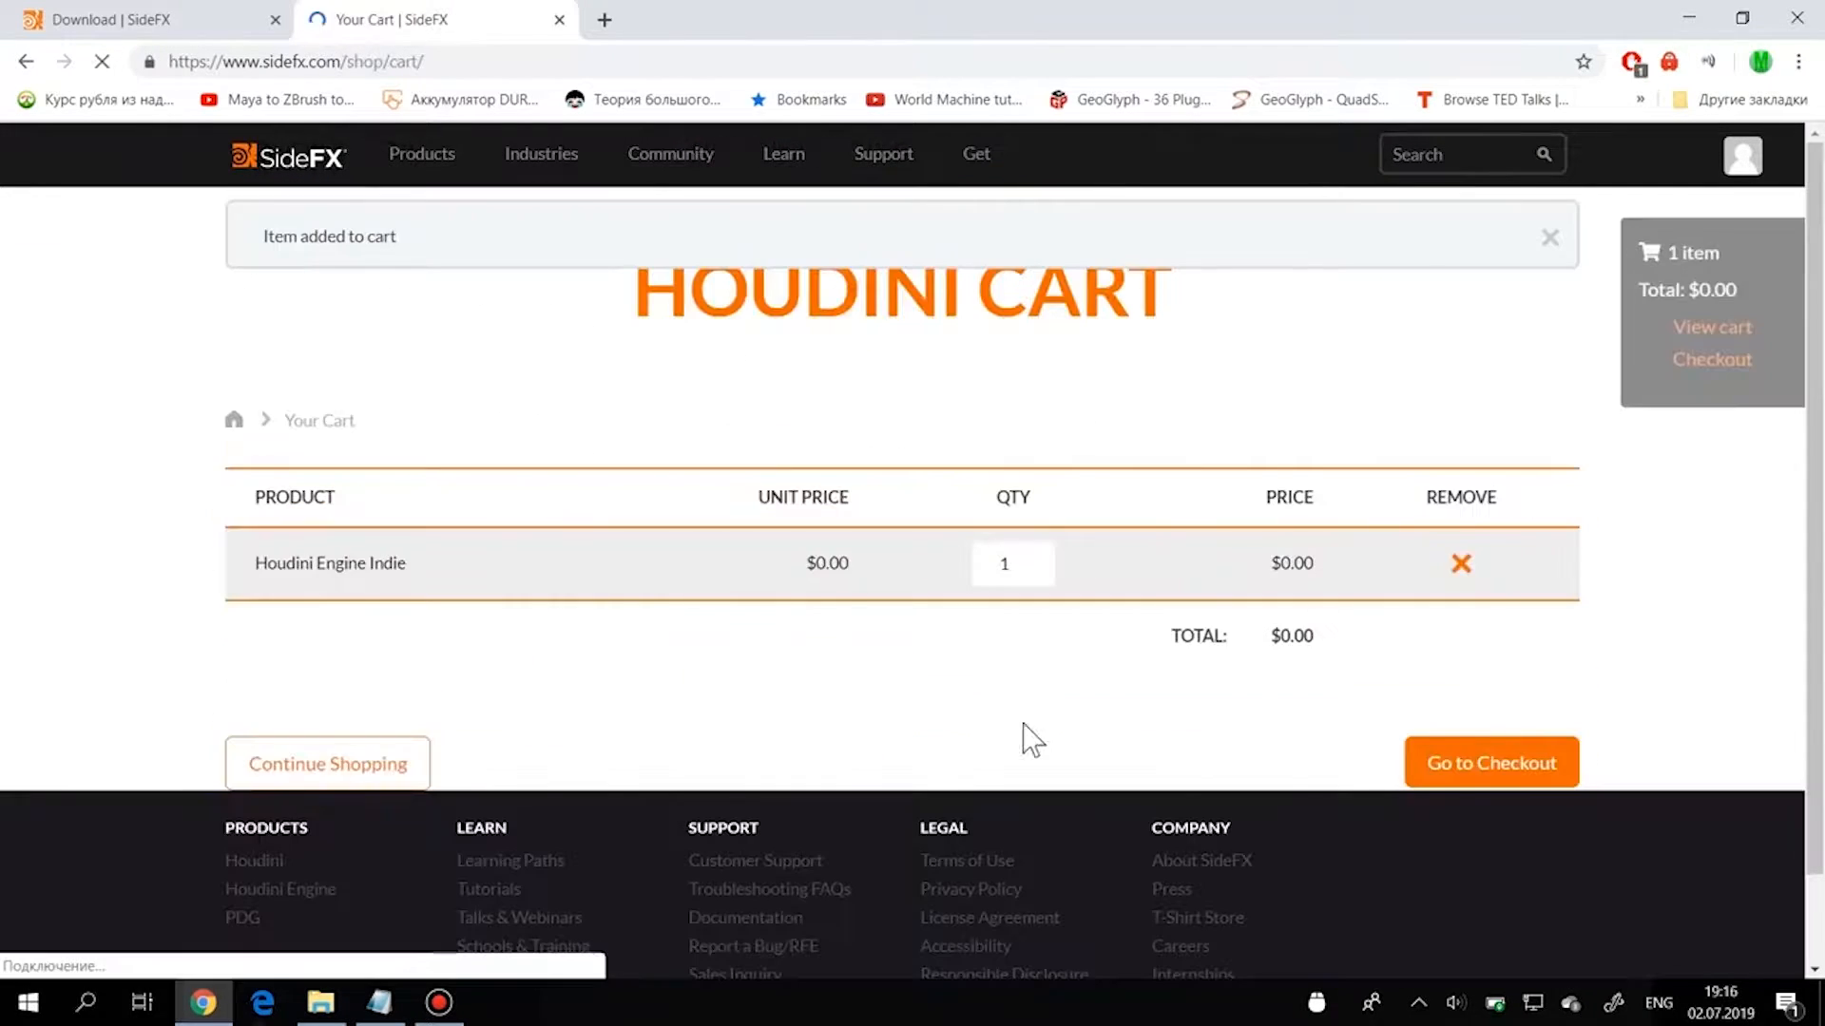
pyautogui.click(1478, 765)
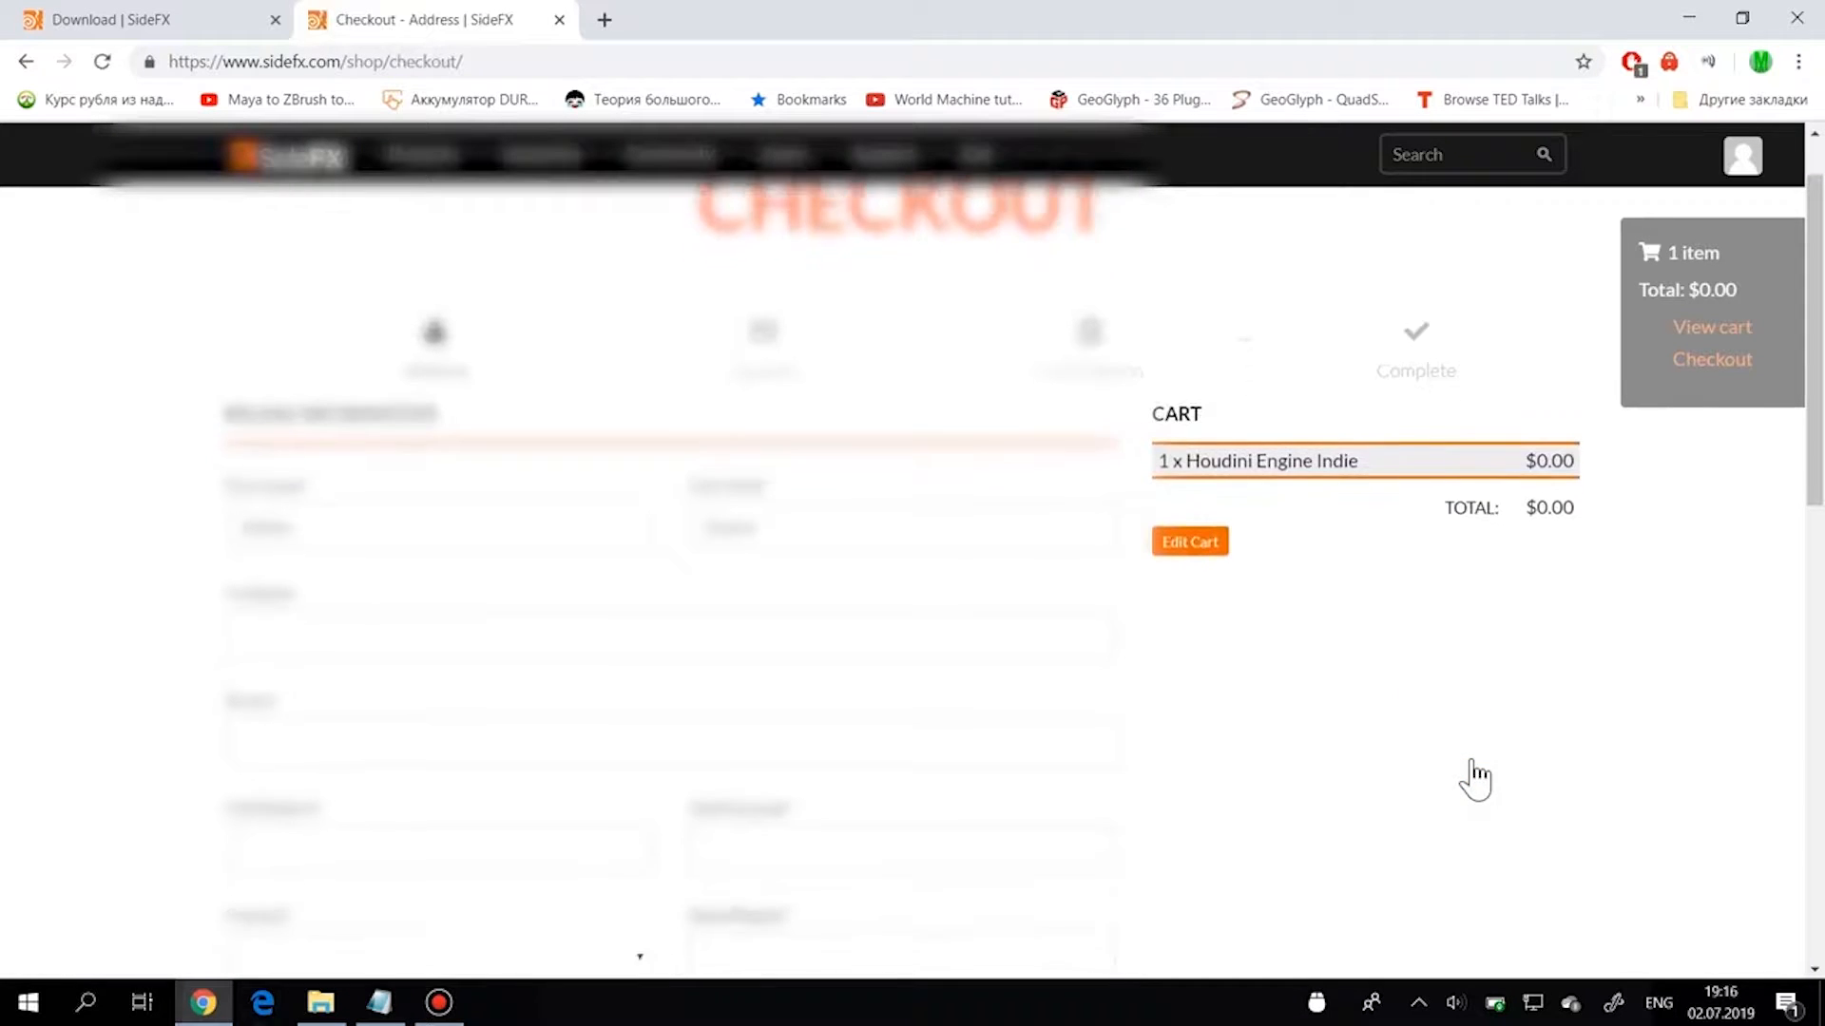
# Fill in the billing address with the saved details and submit the address form.
pyautogui.click(665, 714)
pyautogui.click(783, 613)
pyautogui.scroll(-10, 1515, 701)
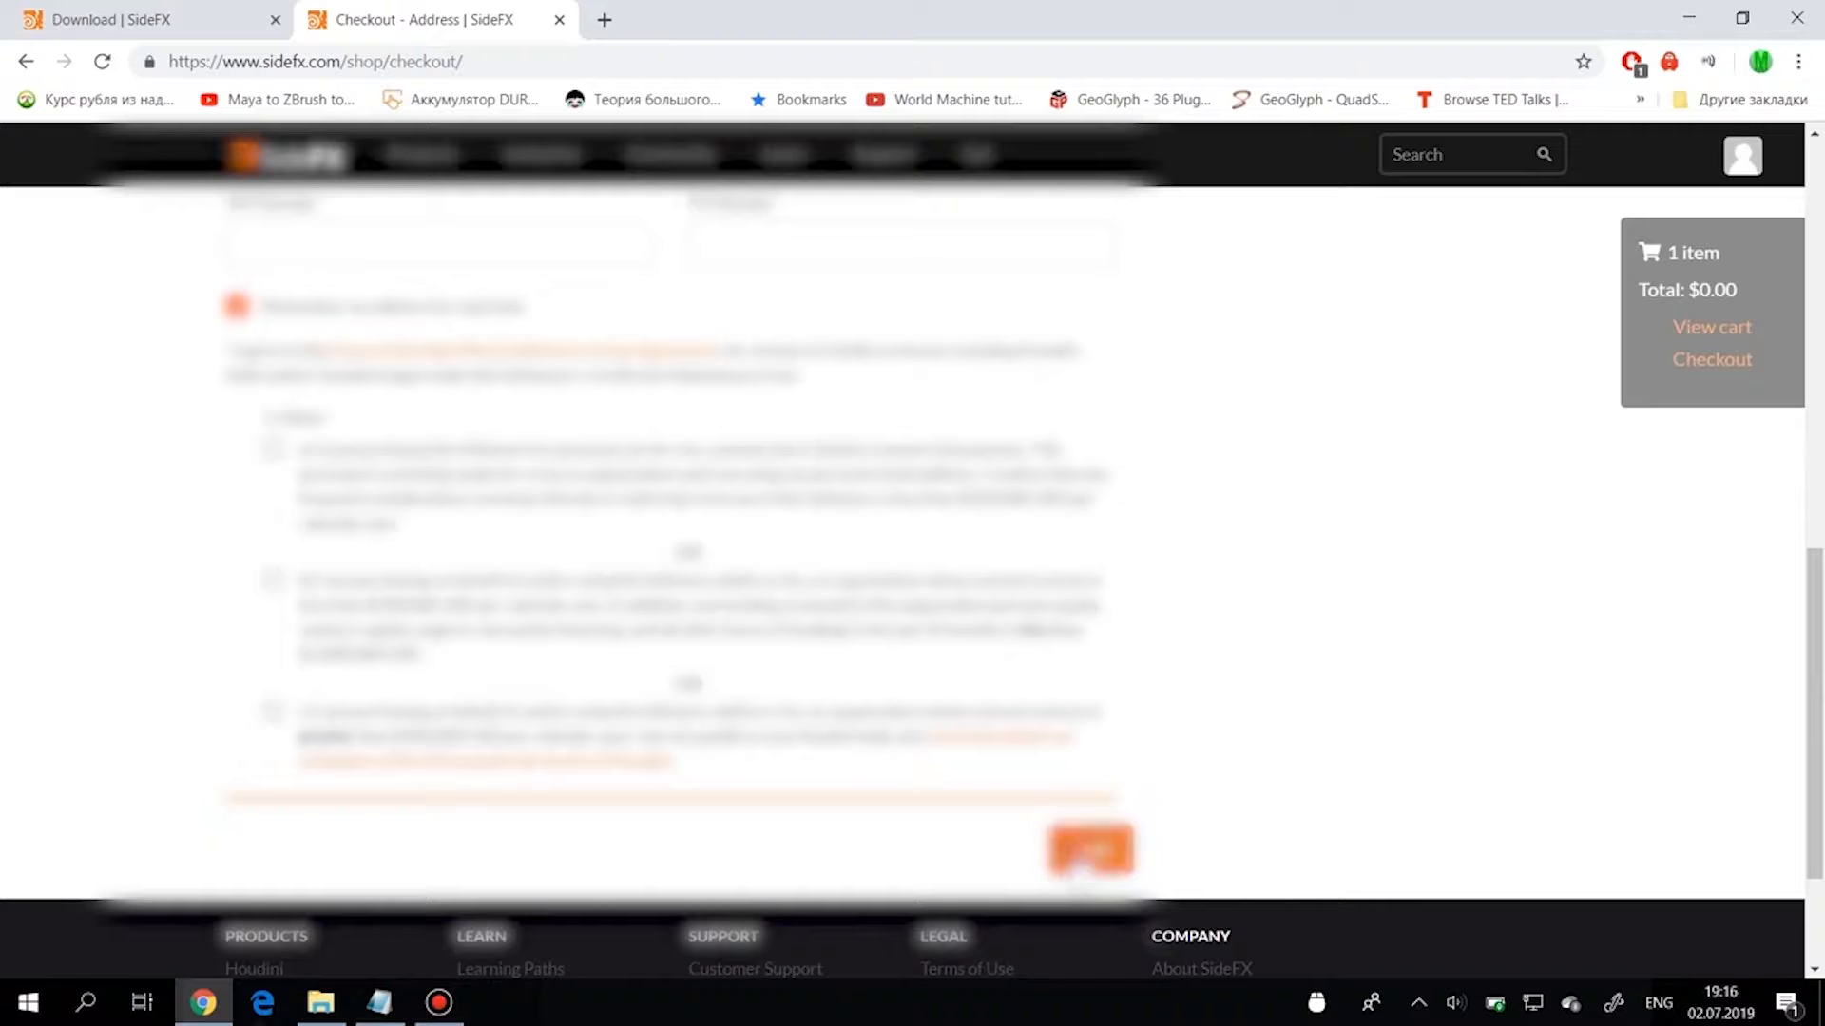
pyautogui.click(1083, 850)
# Fill in the missing phone number in the billing information and submit the address form again.
pyautogui.scroll(6, 1236, 566)
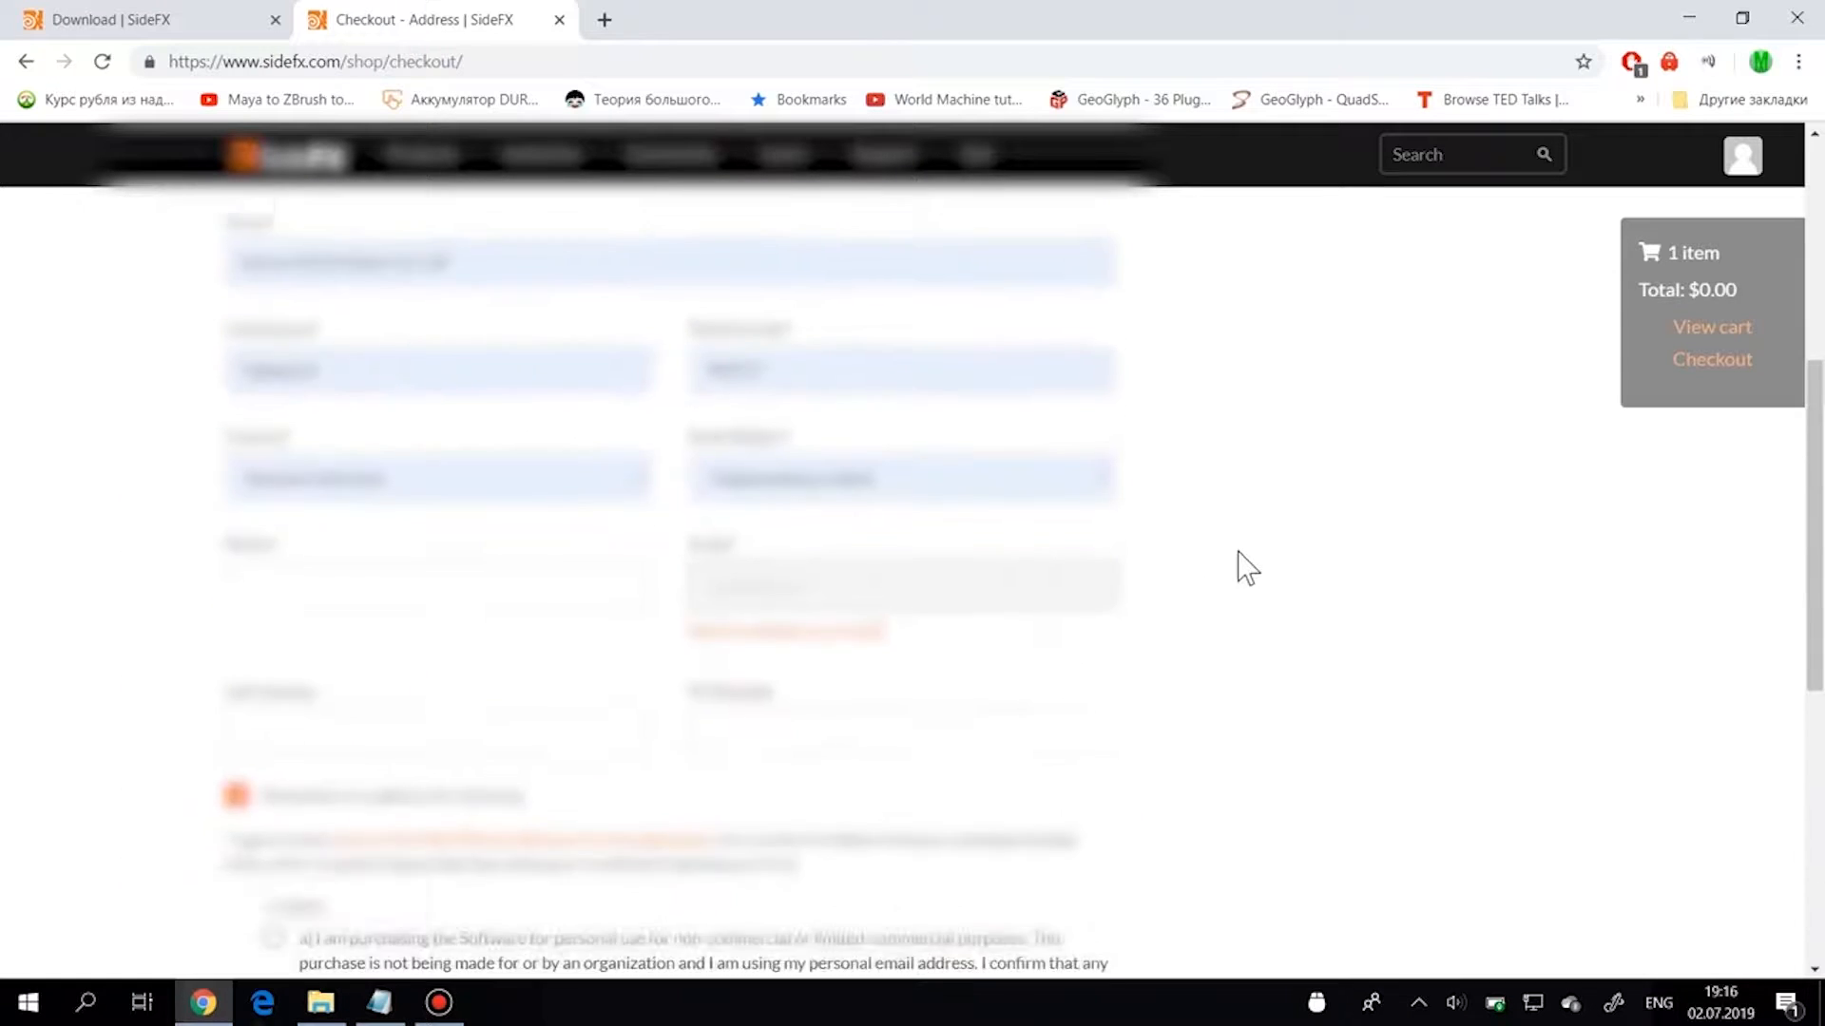
pyautogui.click(523, 658)
pyautogui.click(503, 734)
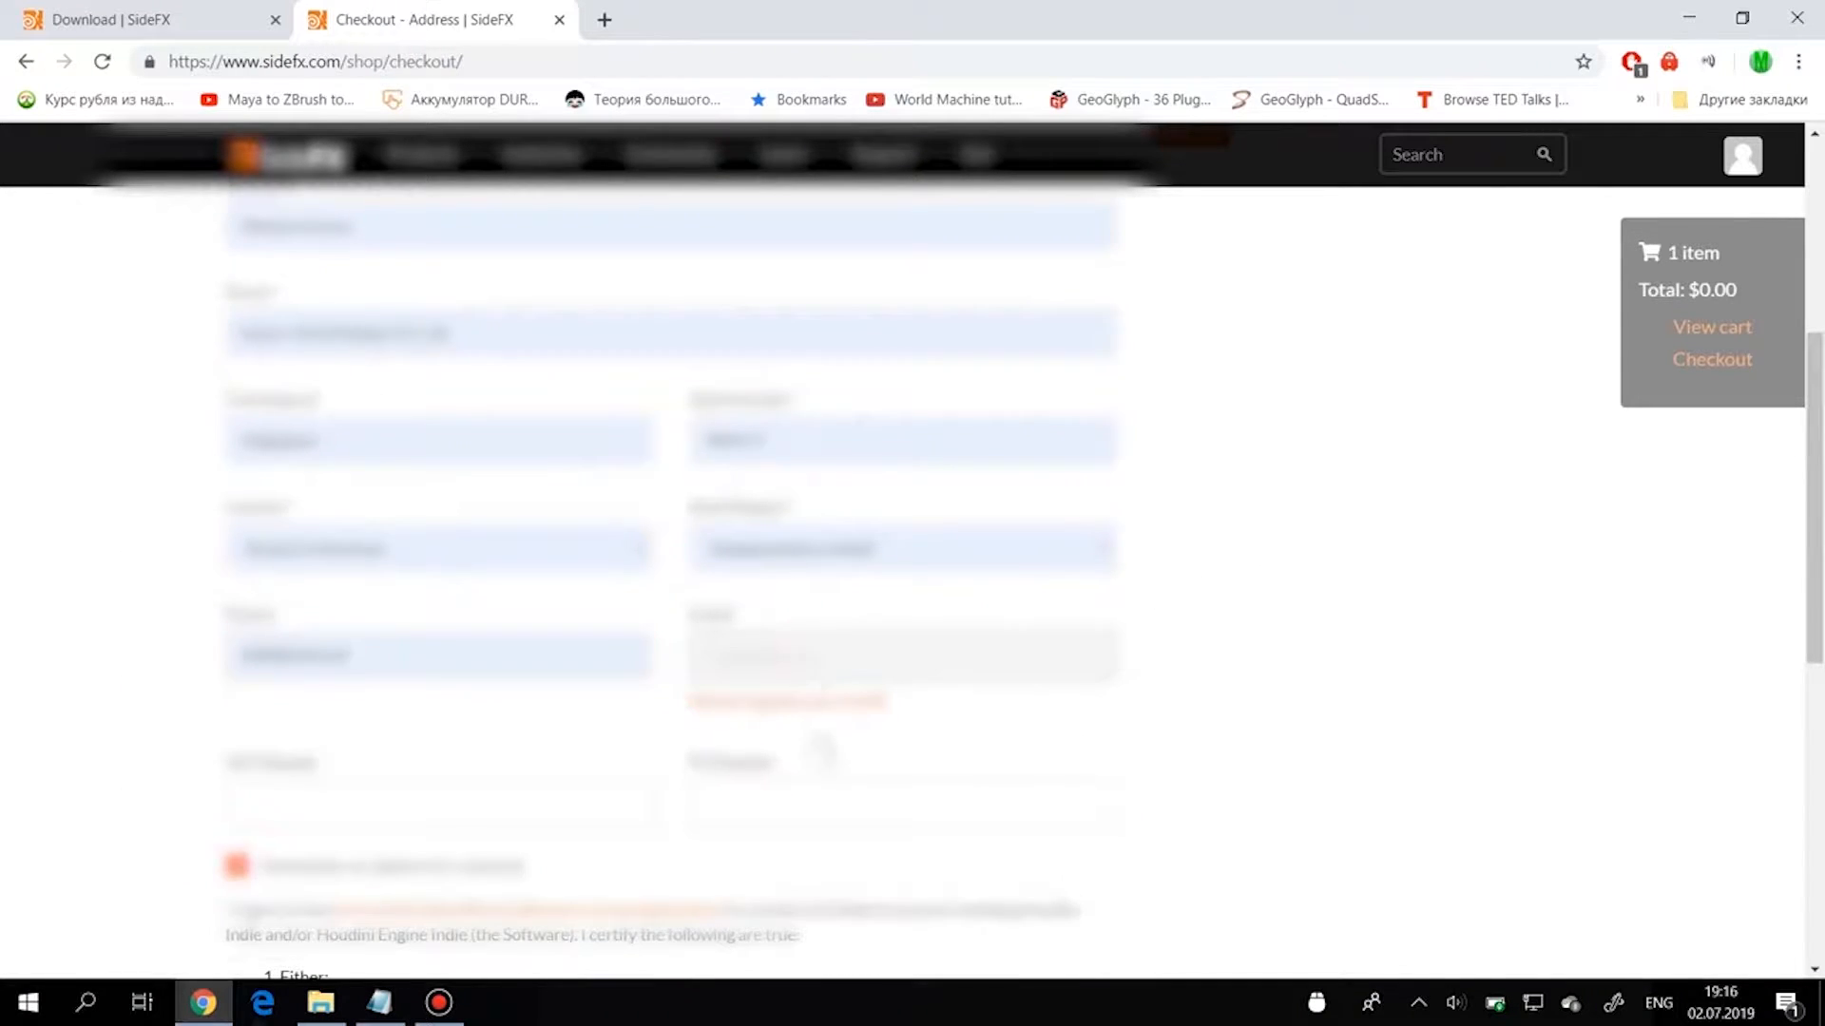
pyautogui.scroll(-6, 823, 751)
pyautogui.click(1093, 789)
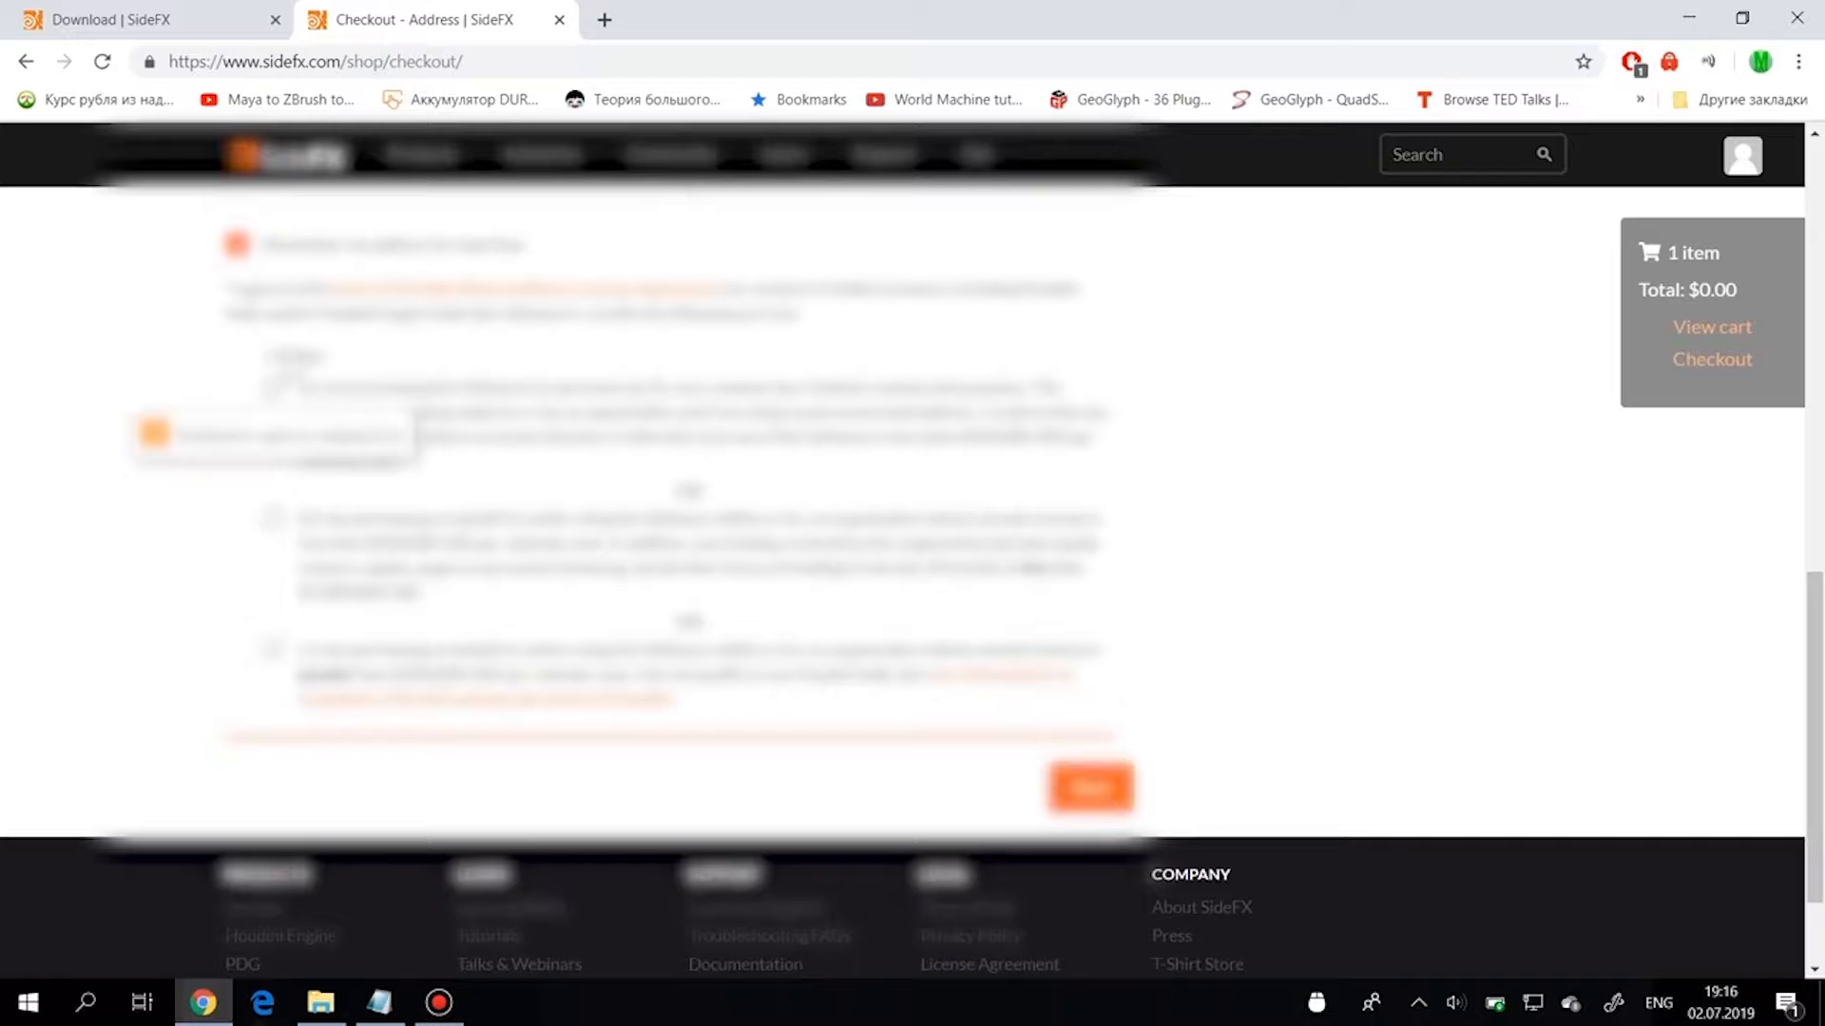
# Certify personal use for non-commercial or limited commercial purposes and accept the two further license statements.
pyautogui.click(272, 387)
pyautogui.click(236, 723)
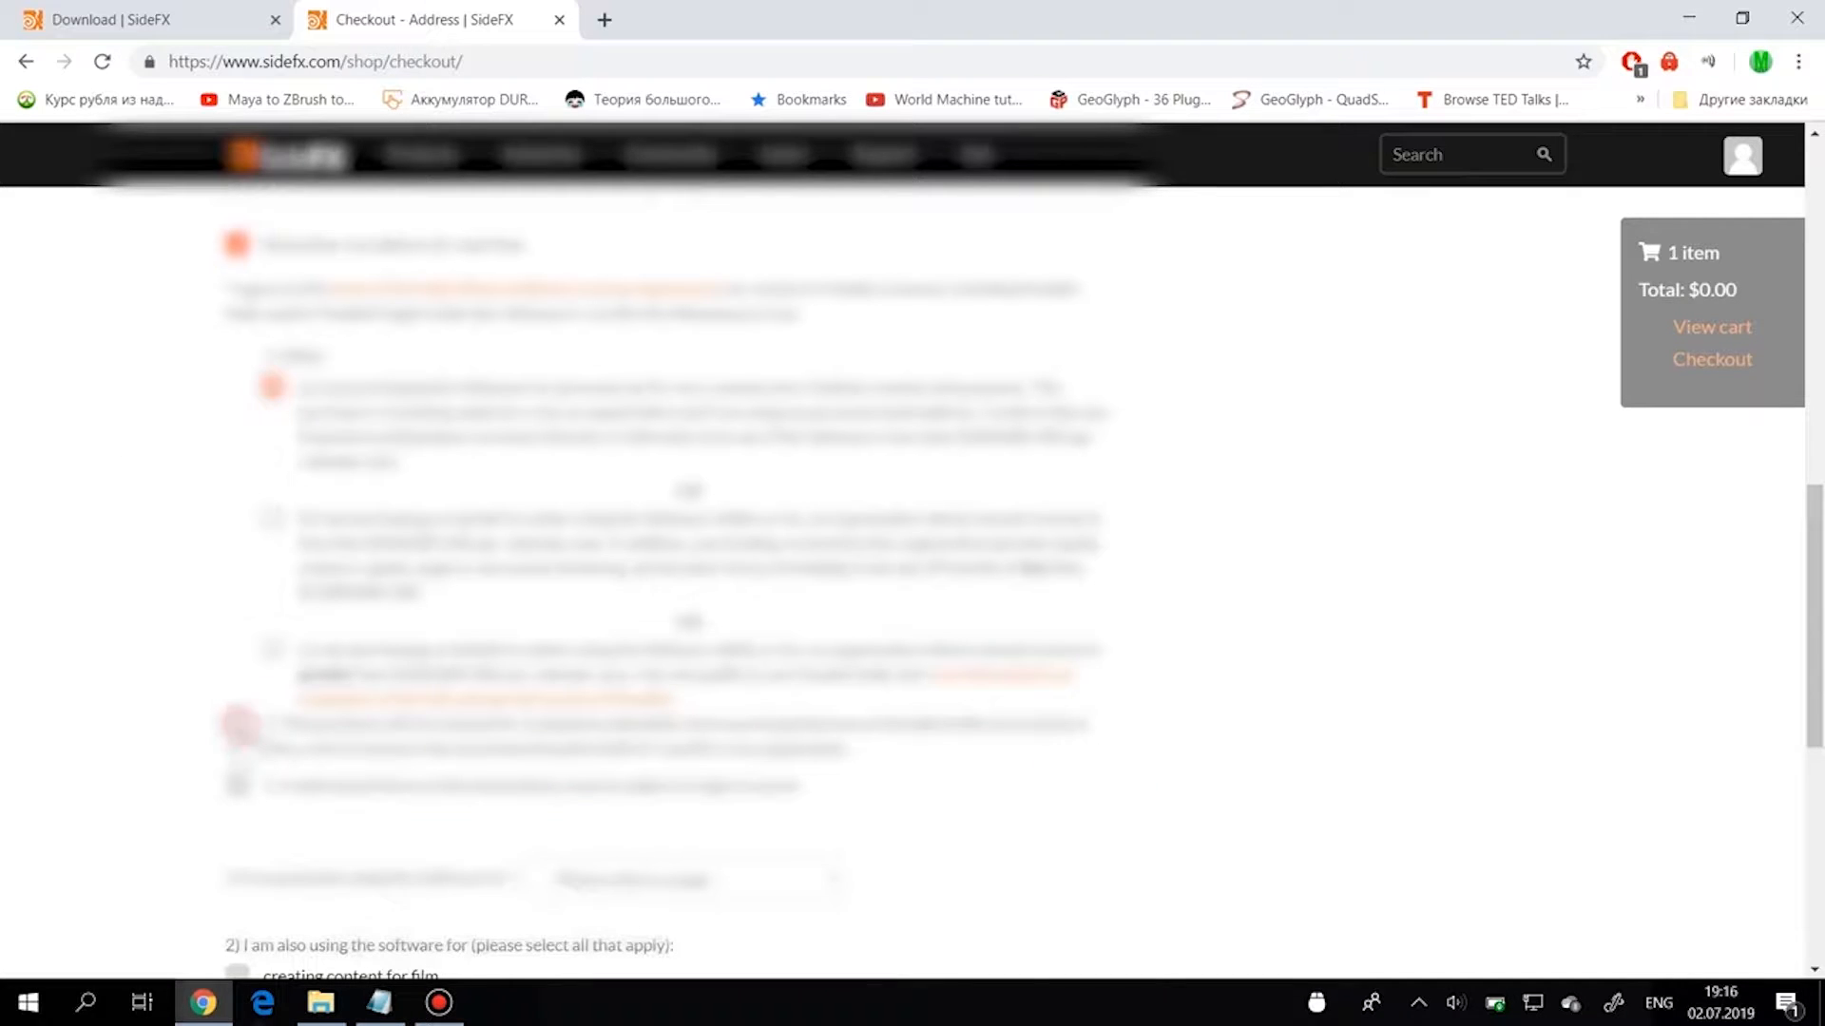
pyautogui.click(237, 785)
# Choose the primary use of the software and continue to the order confirmation.
pyautogui.scroll(-3, 751, 809)
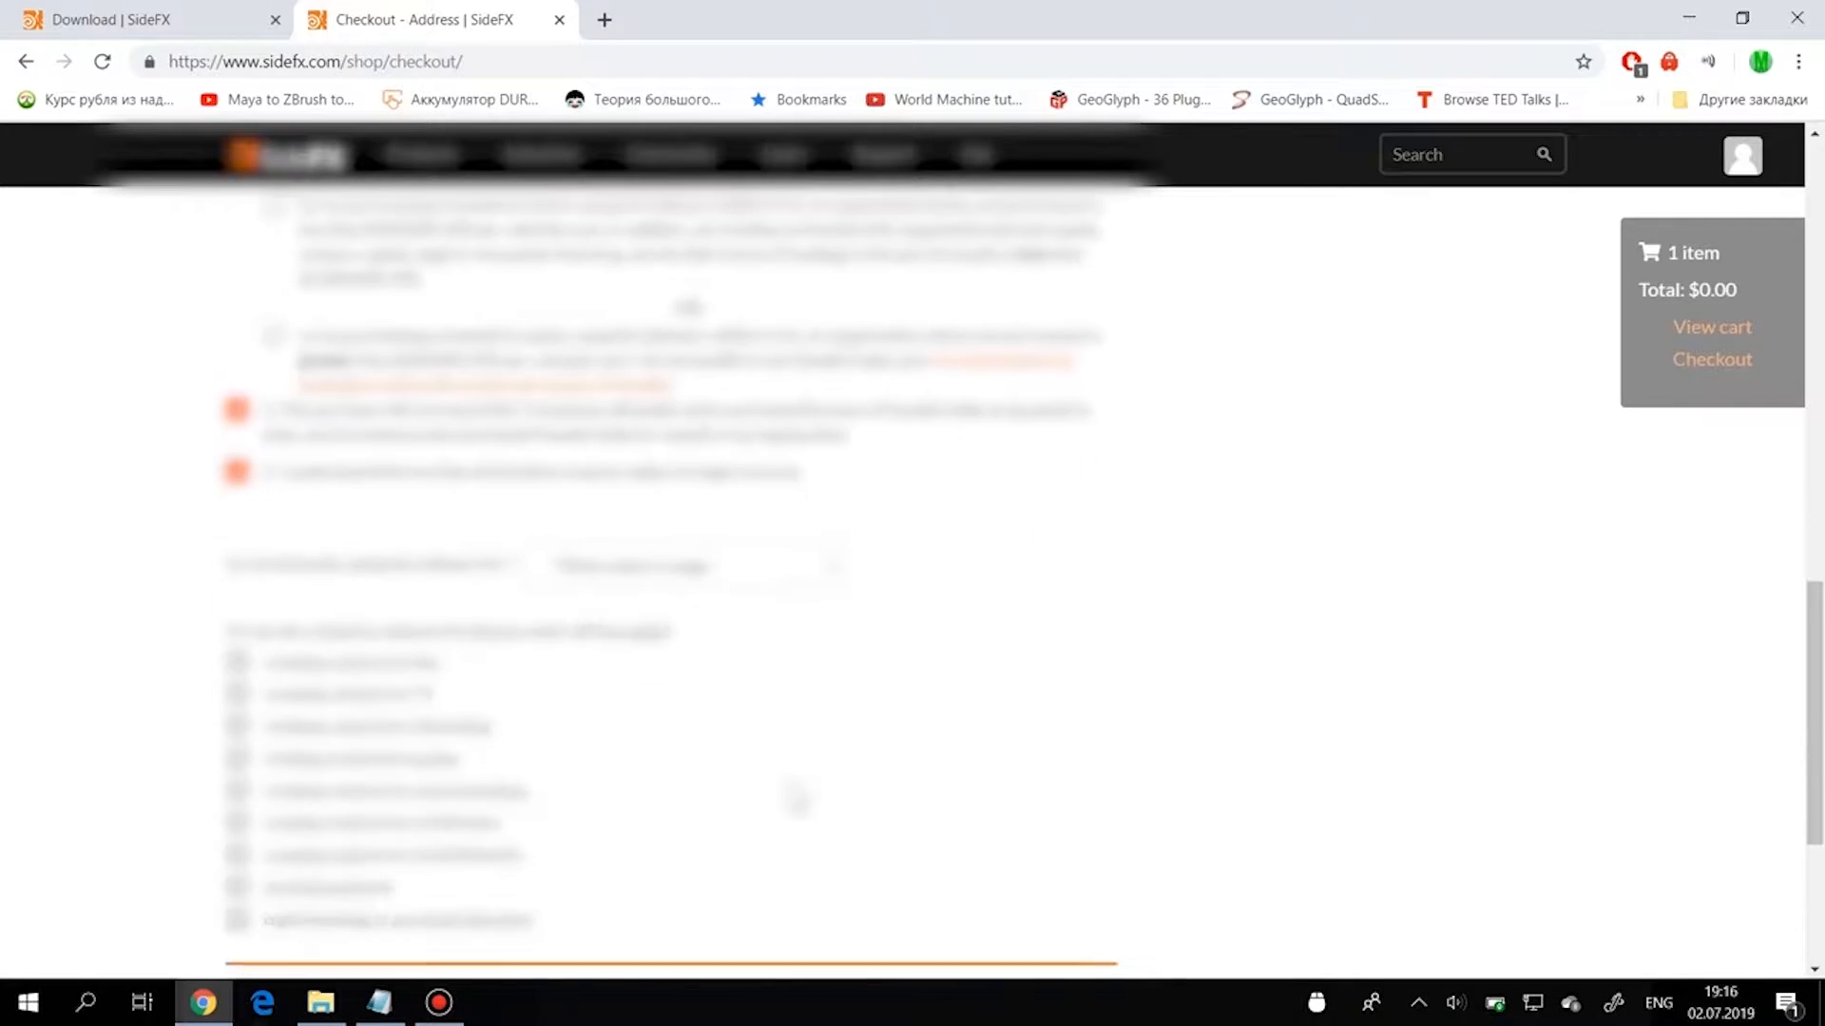
pyautogui.click(625, 560)
pyautogui.click(771, 771)
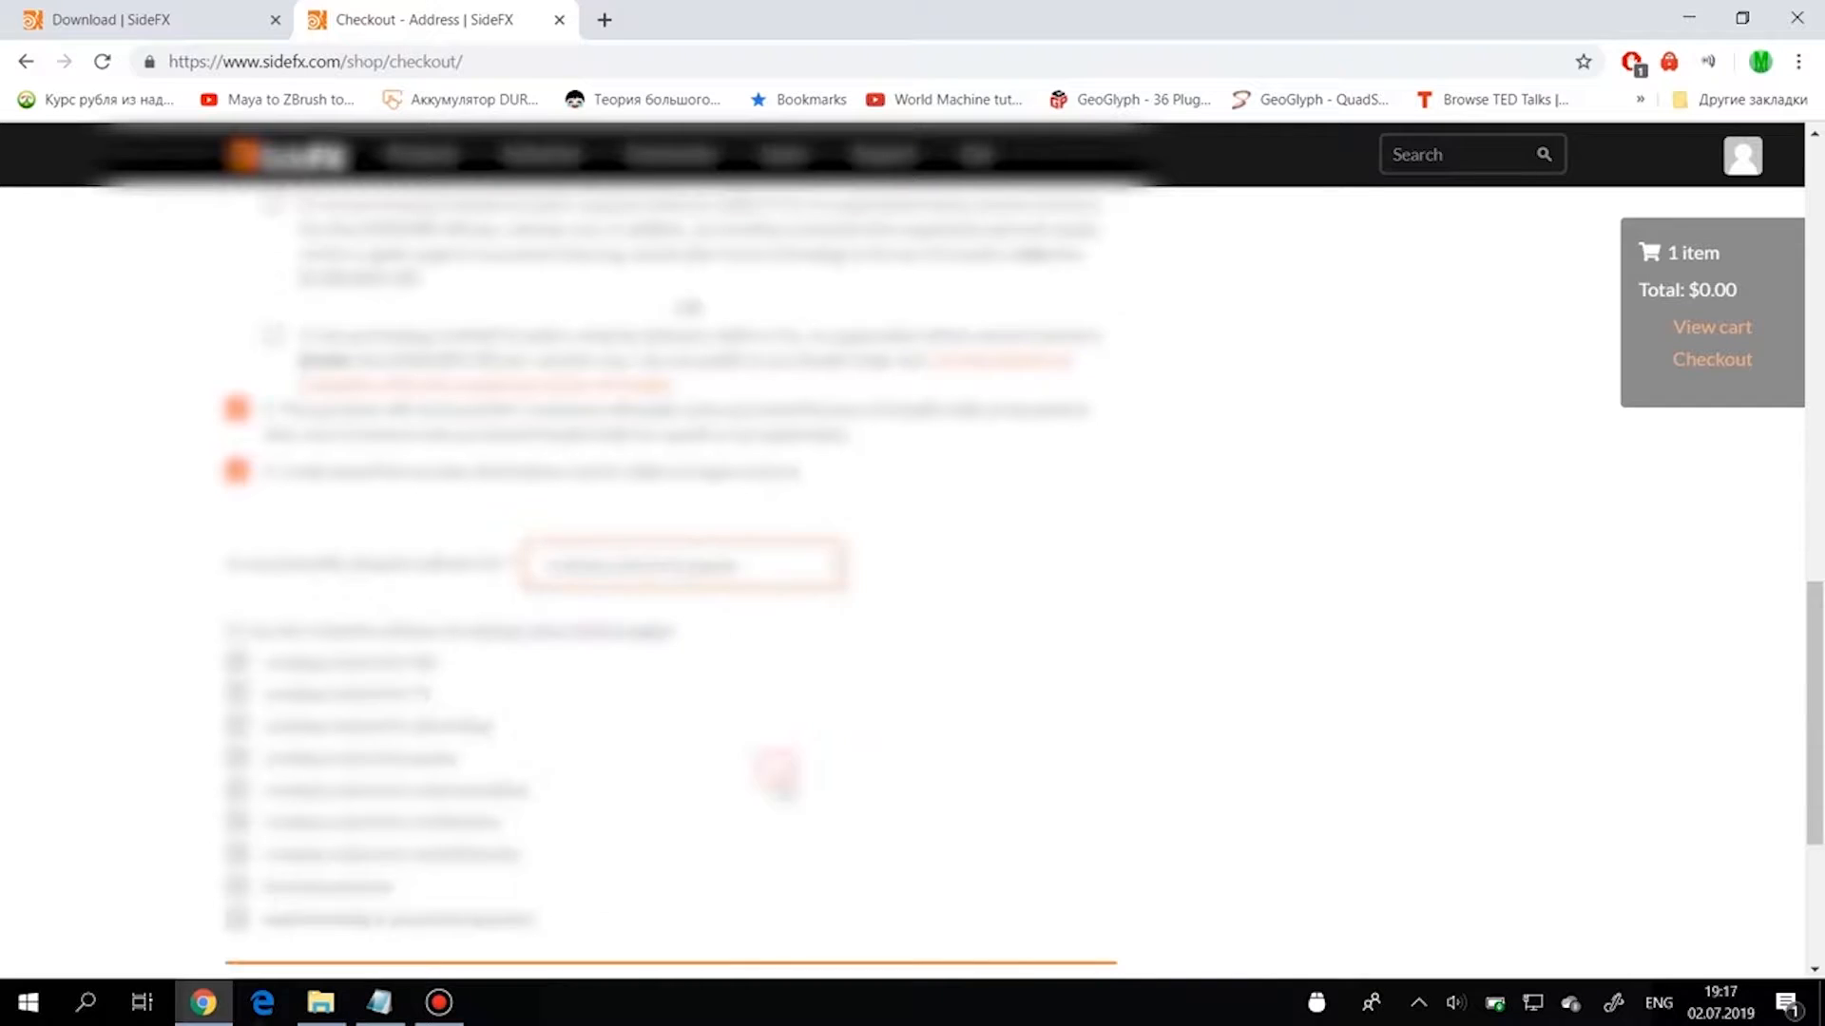
pyautogui.scroll(-2, 939, 829)
pyautogui.click(1090, 808)
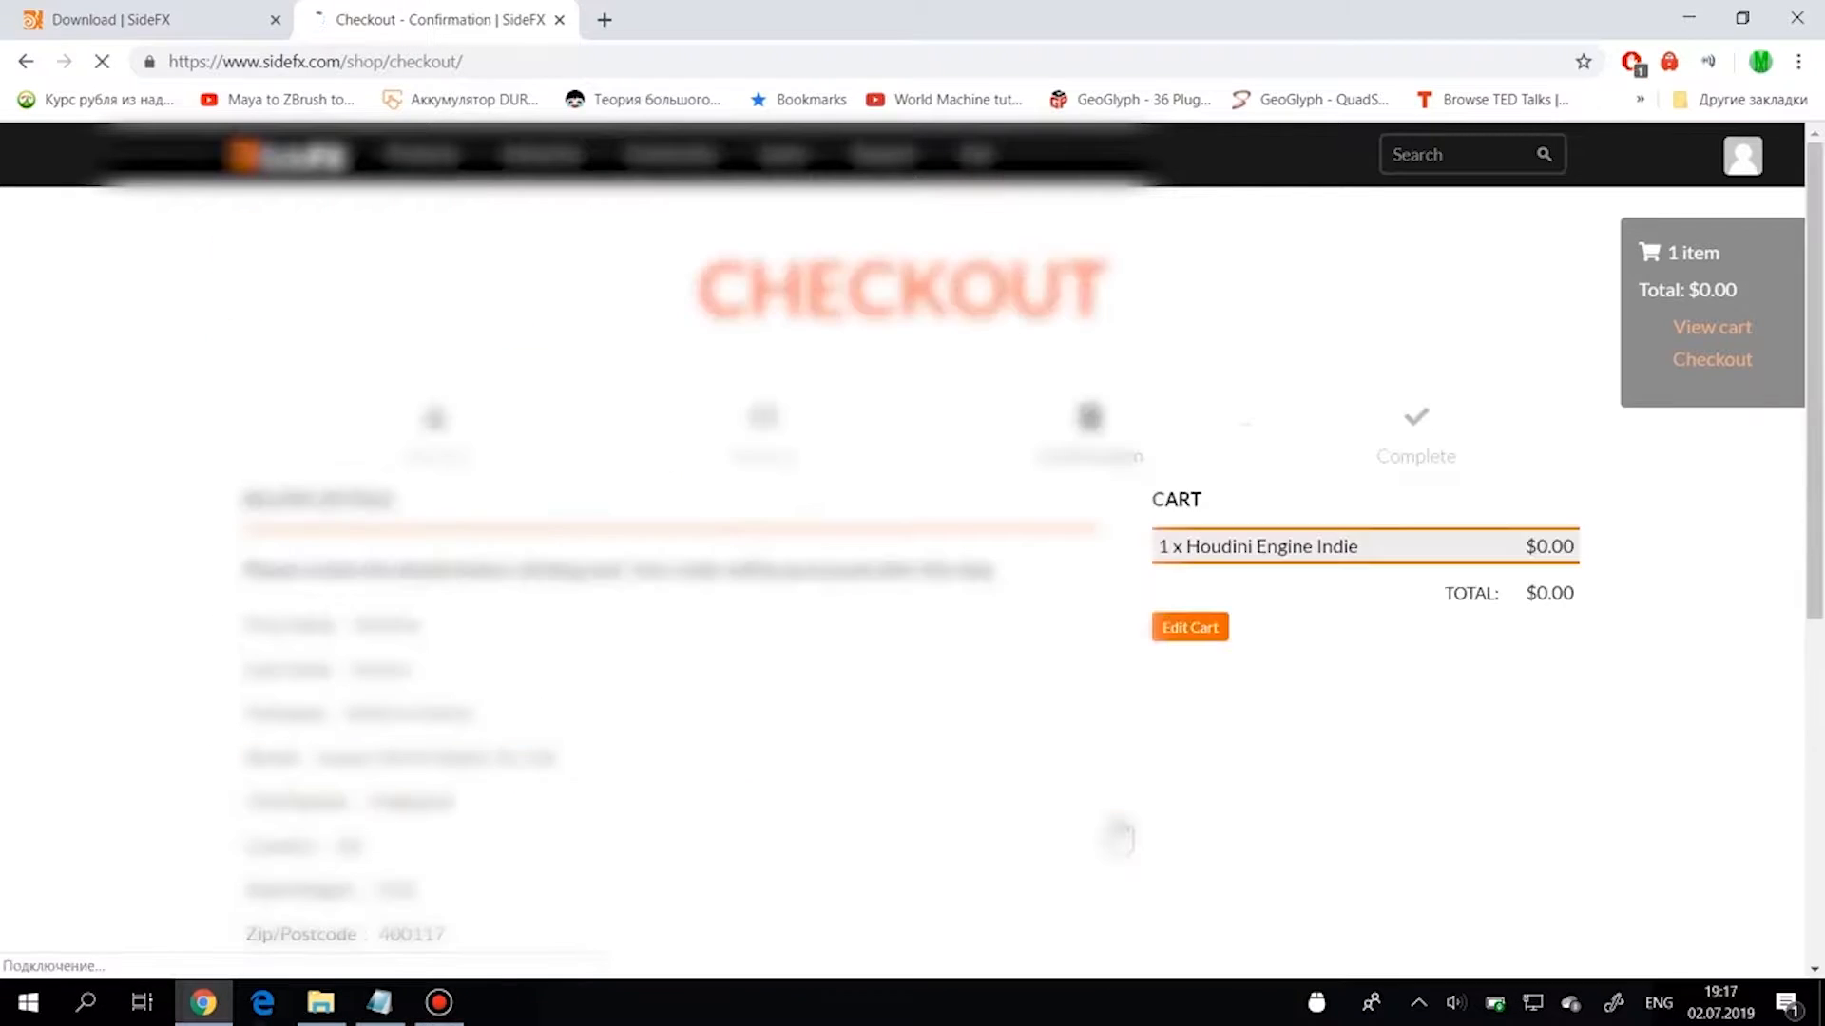
# Review the billing details and confirm the Houdini Engine Indie order.
pyautogui.scroll(-4, 1119, 831)
pyautogui.scroll(-1, 1122, 832)
pyautogui.click(1095, 800)
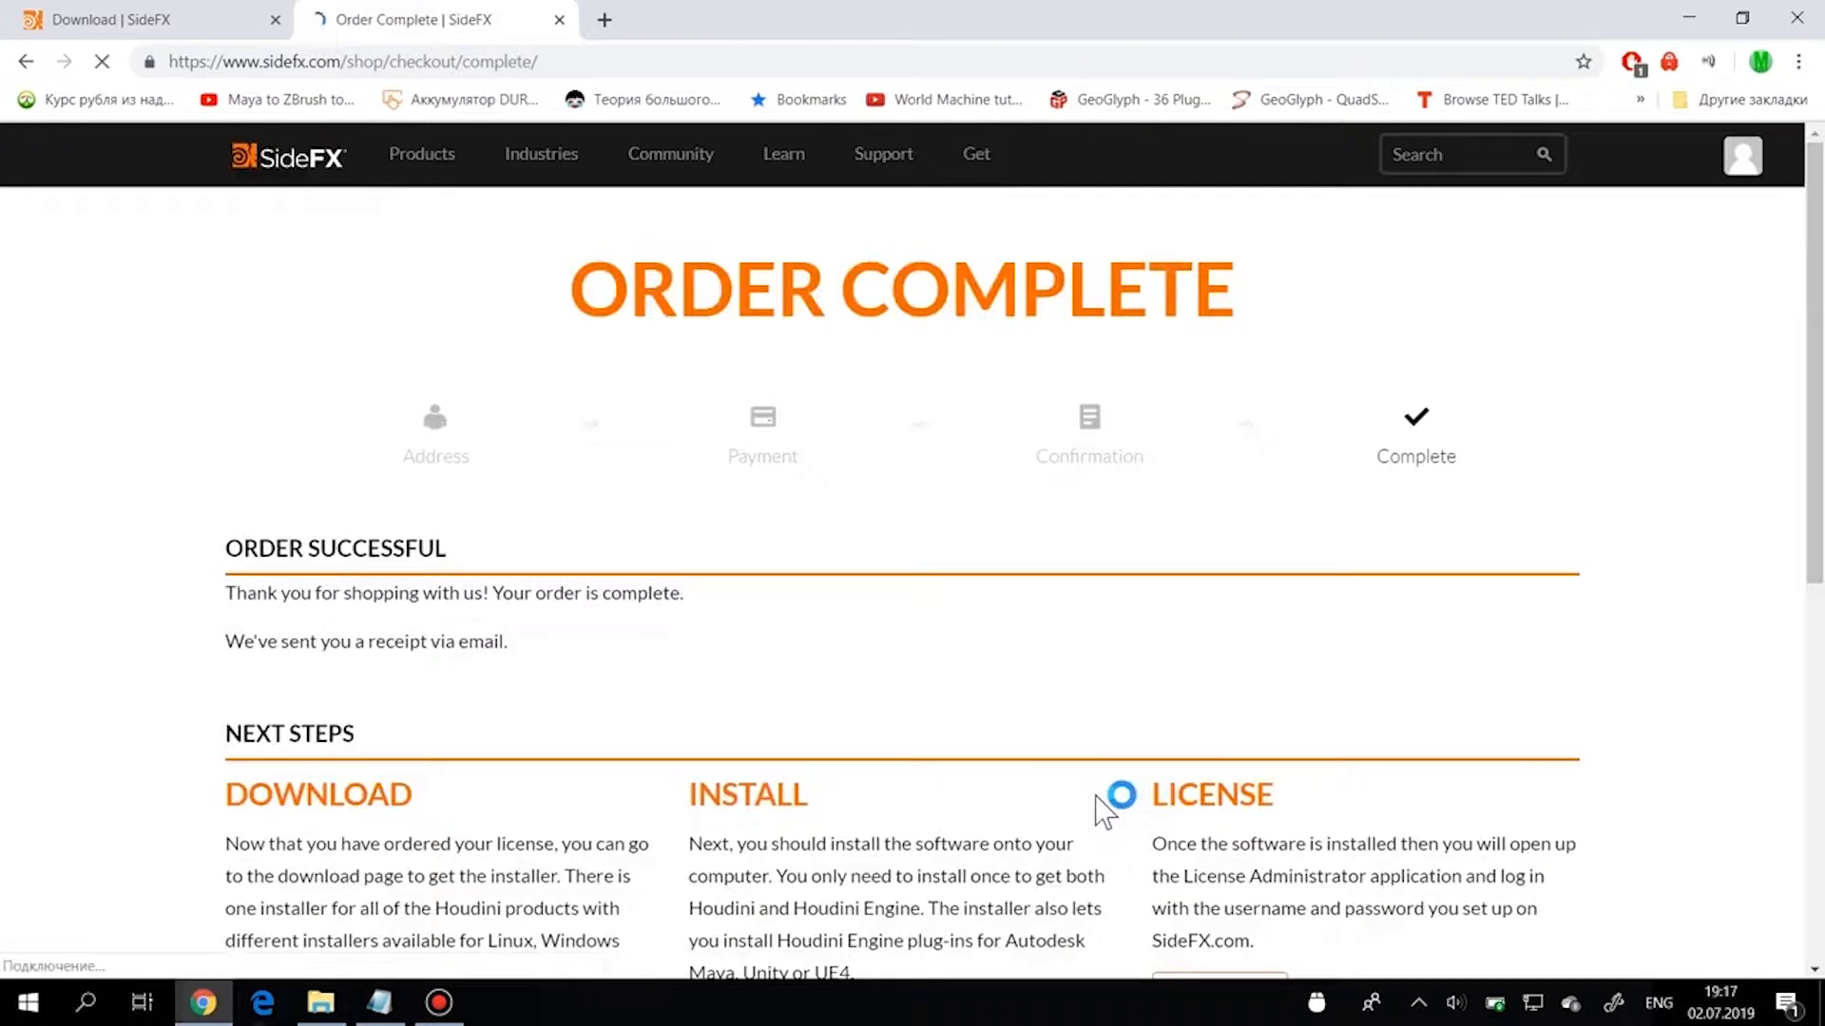
# Go from the completed order to the download page and download the Houdini 17.5.293 Windows installer.
pyautogui.scroll(-2, 1102, 809)
pyautogui.click(273, 722)
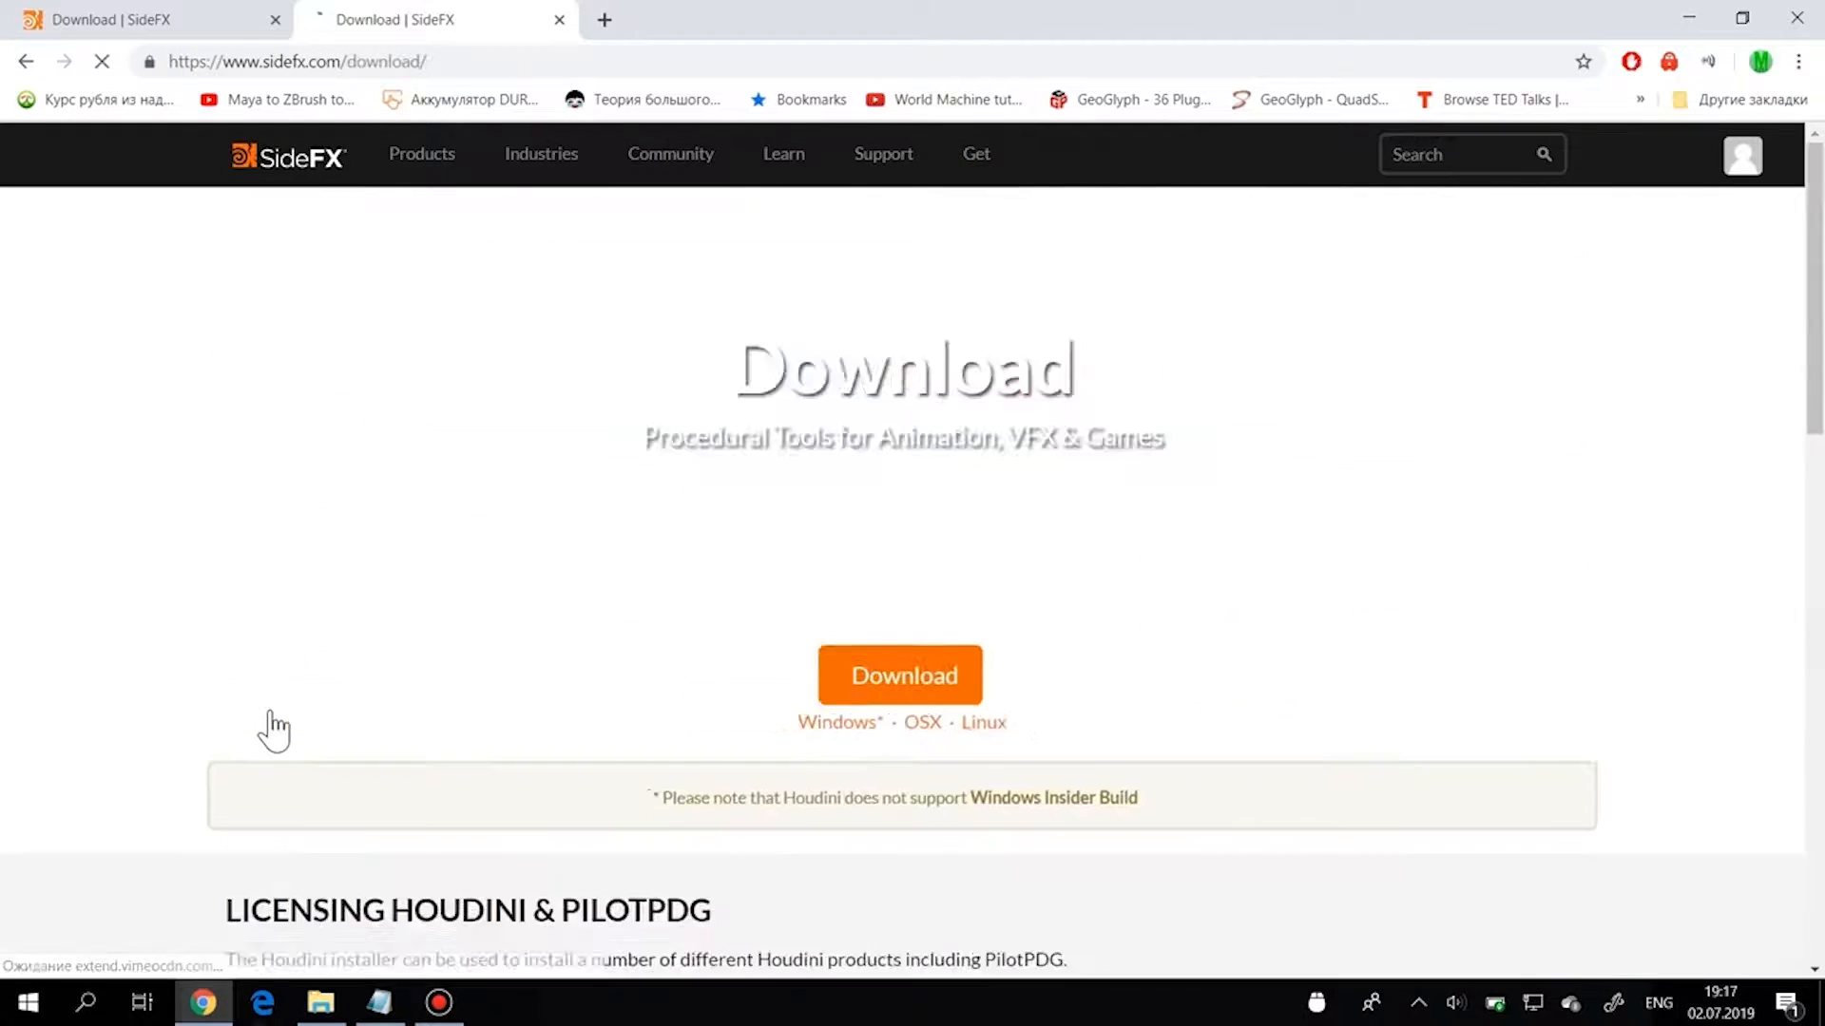
pyautogui.click(896, 454)
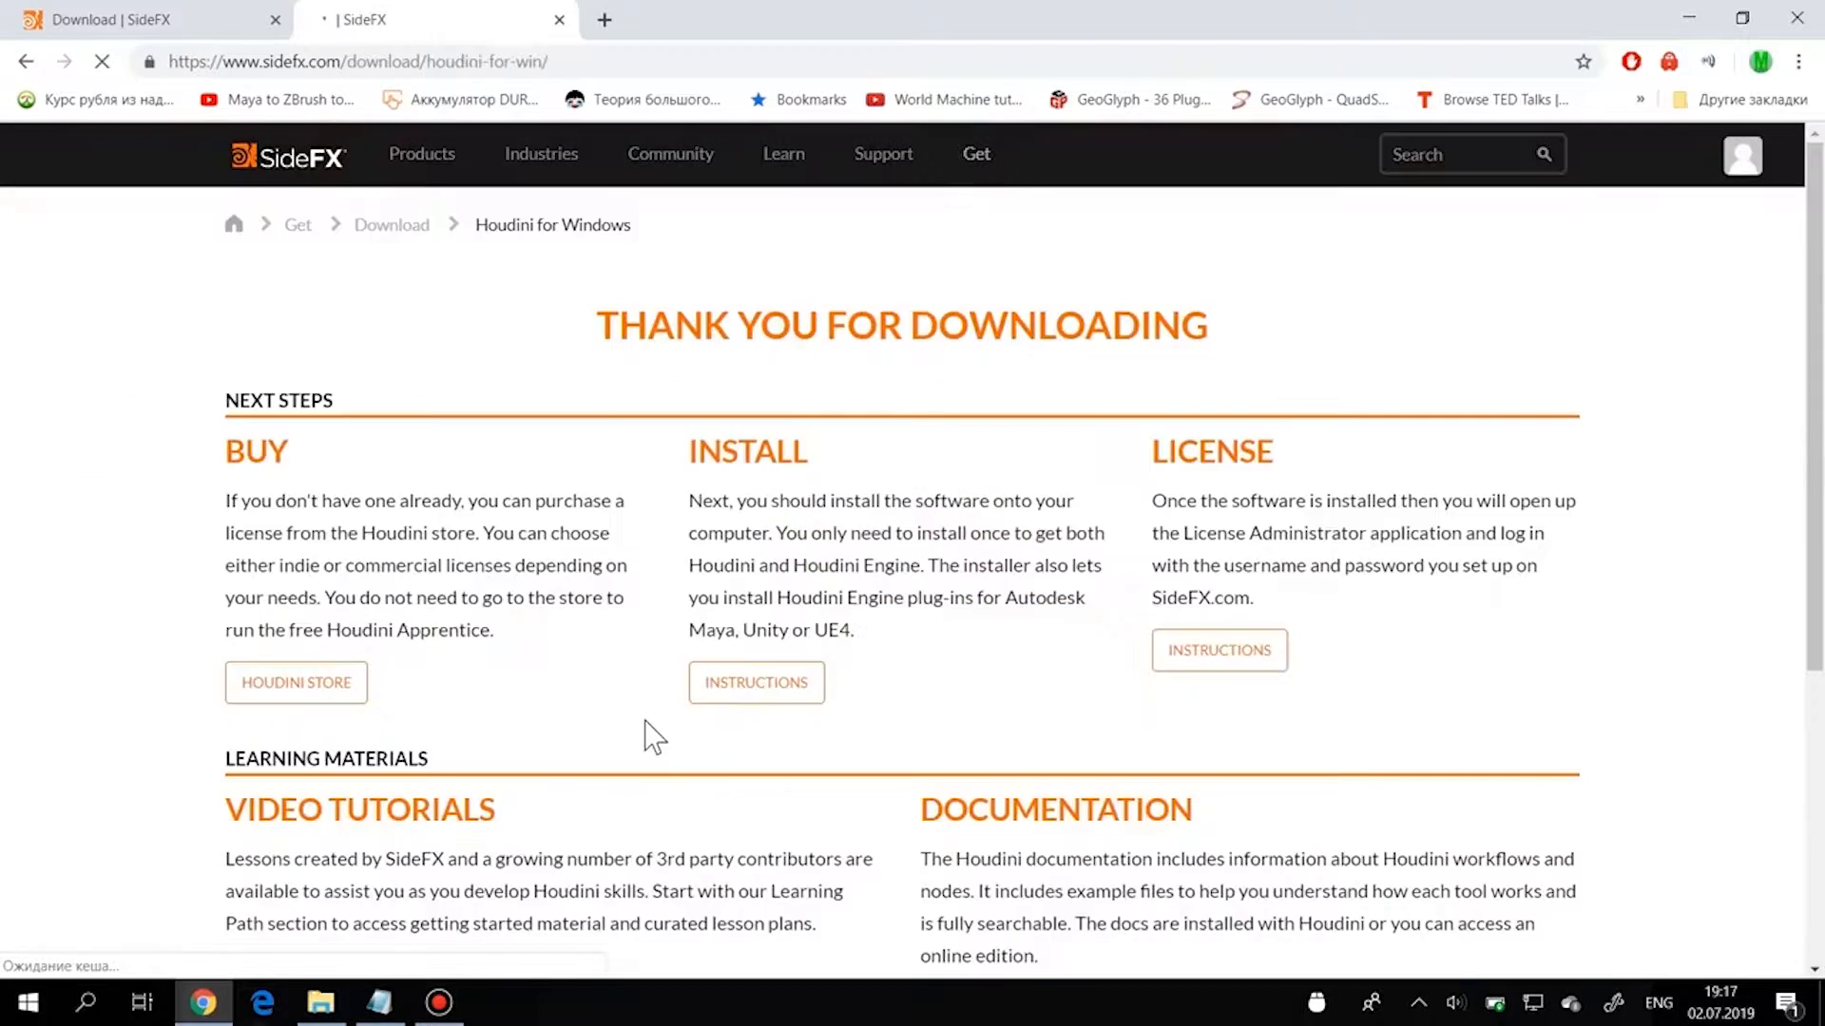
# Look over the post-download instructions, return to the download page and examine its licensing information.
pyautogui.scroll(-3, 808, 730)
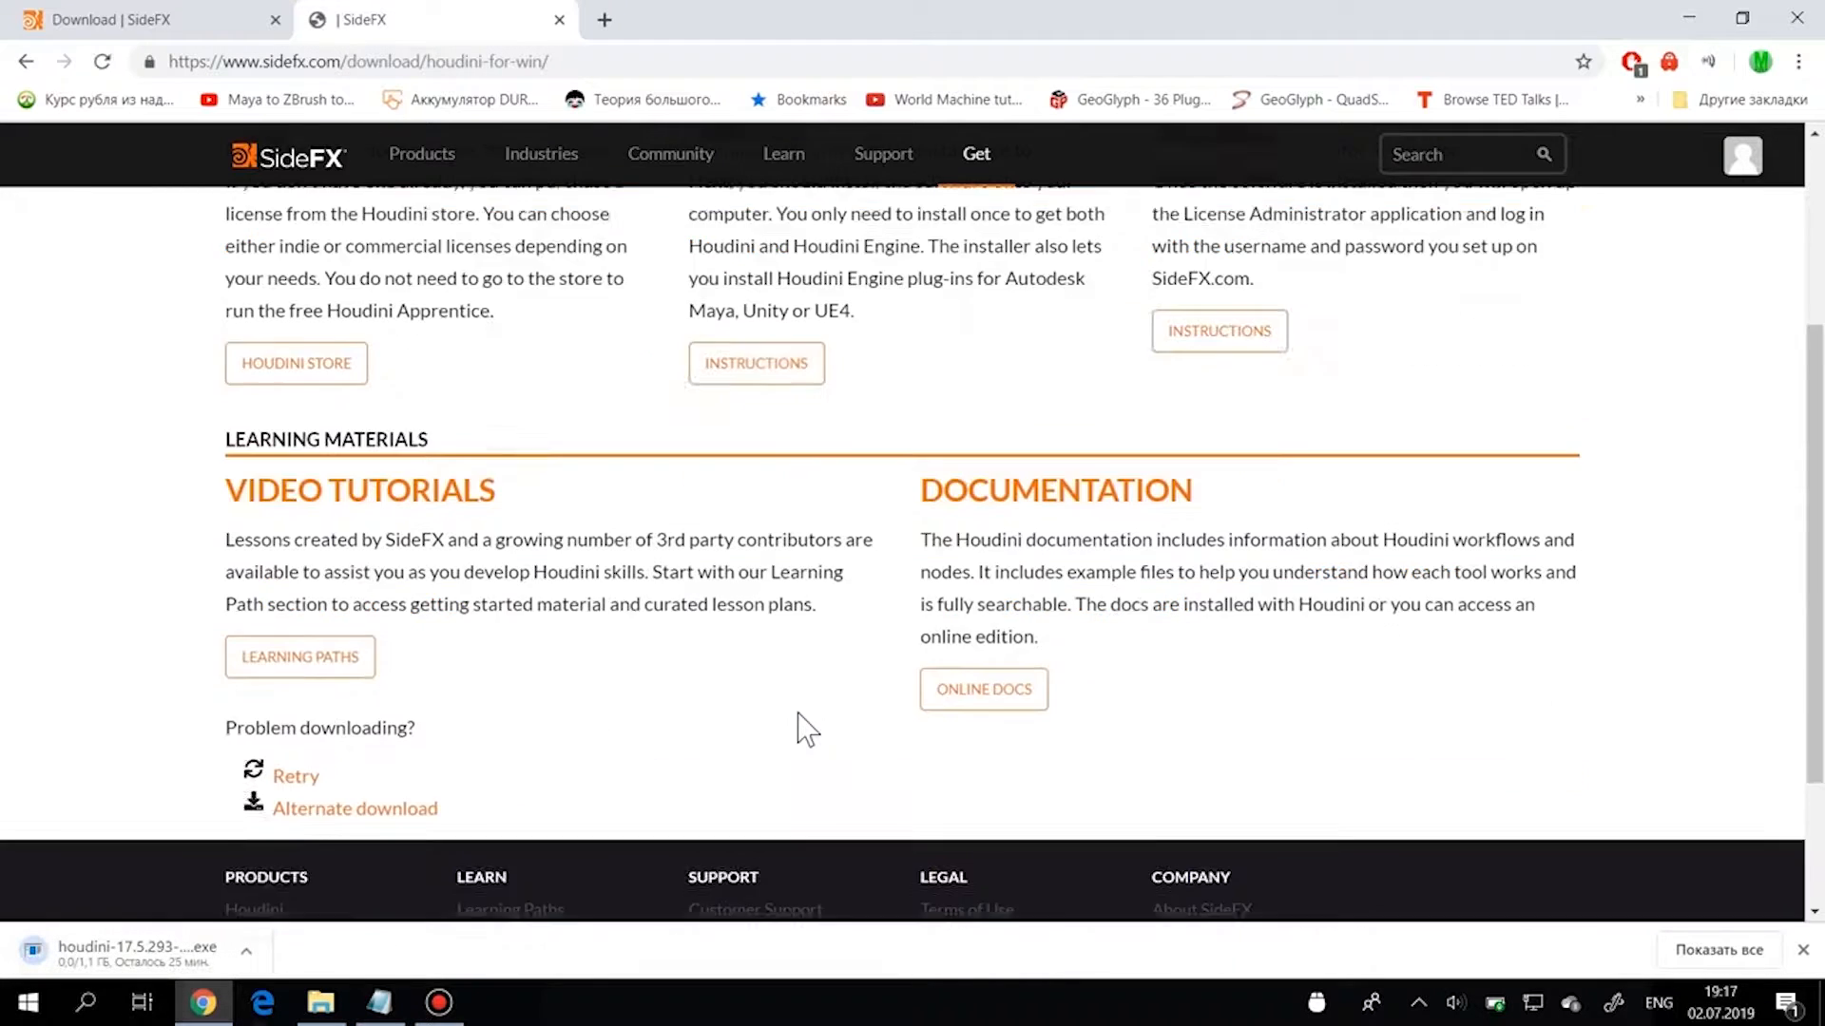
pyautogui.scroll(3, 808, 730)
pyautogui.click(26, 61)
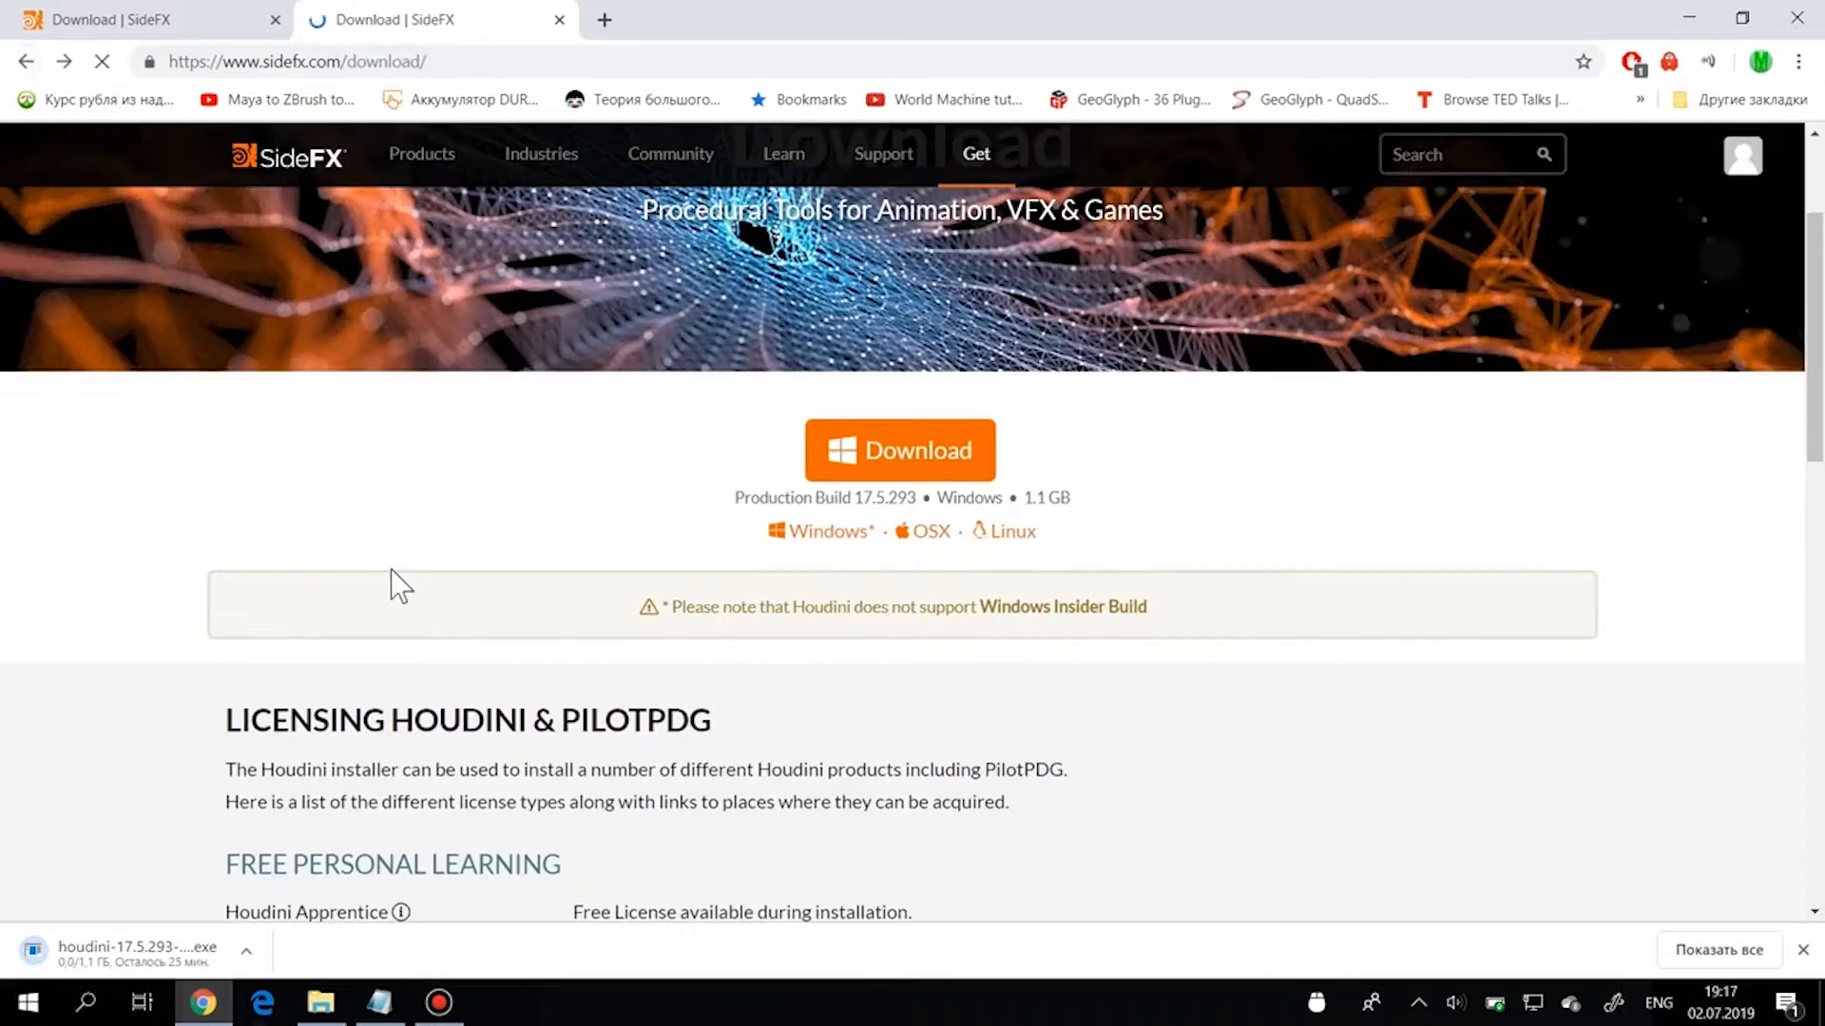
pyautogui.scroll(-12, 400, 584)
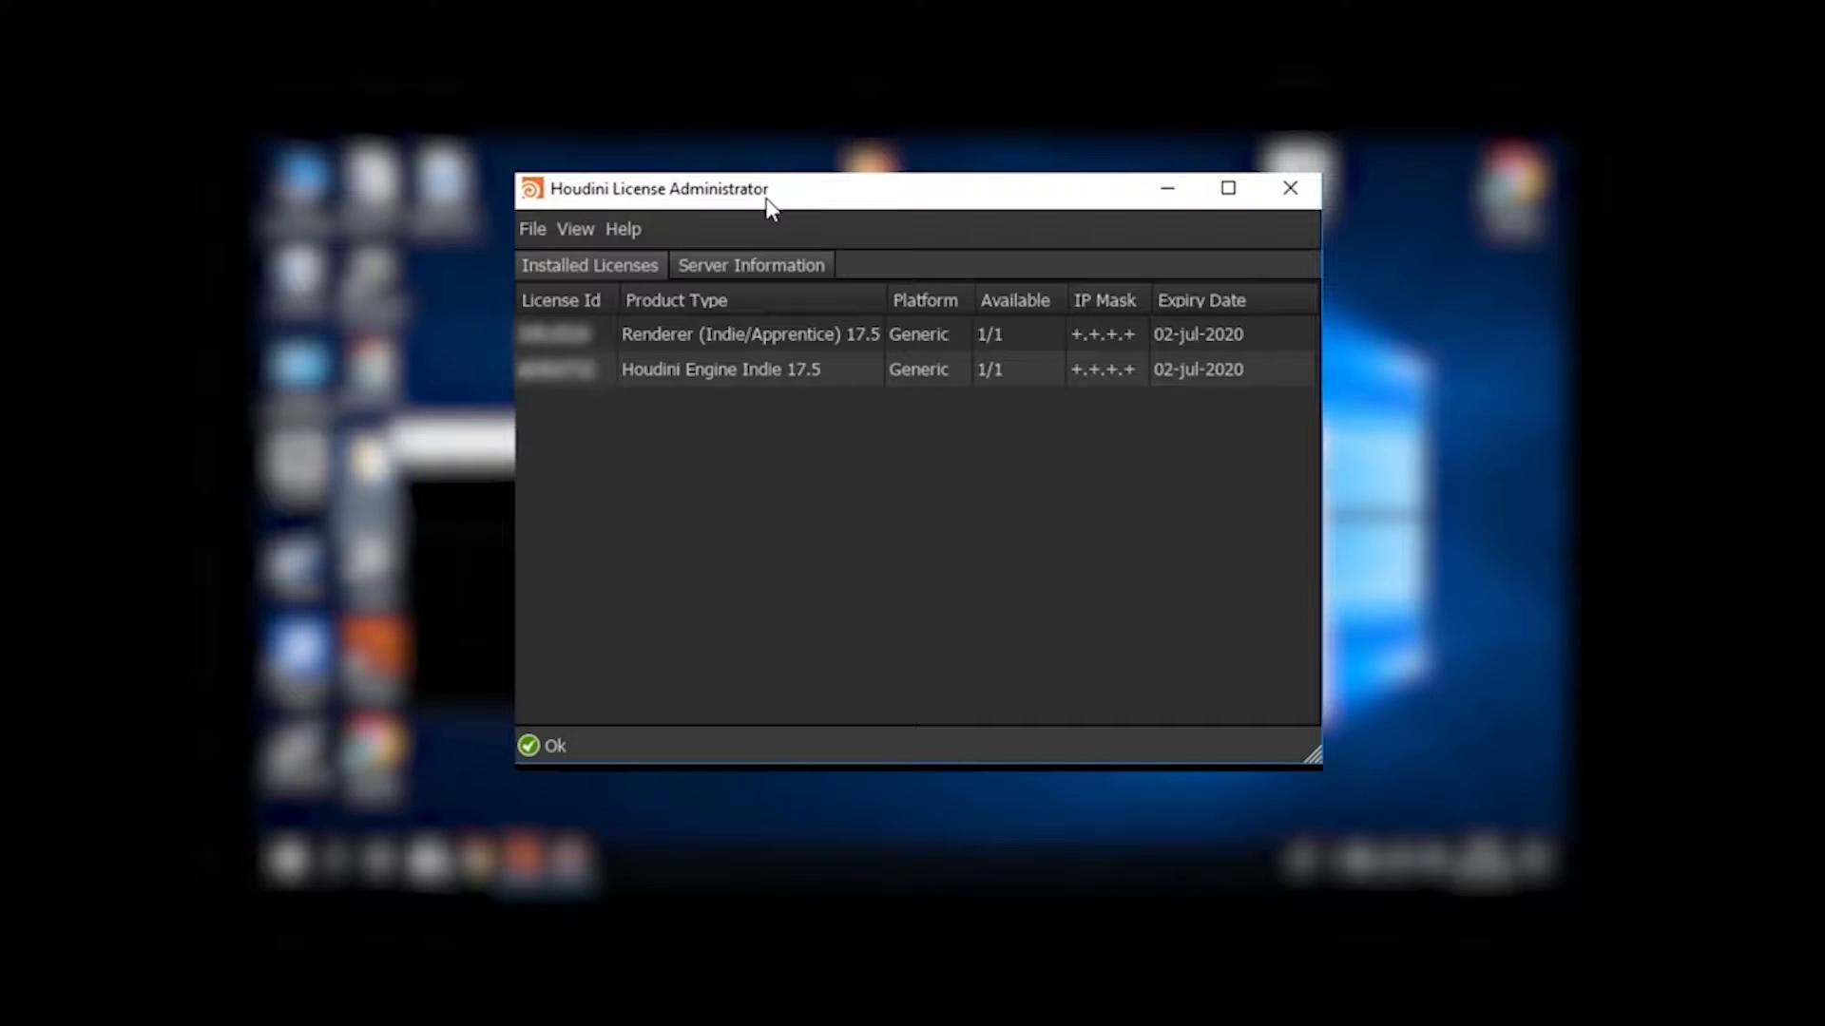
# Switch to Houdini License Administrator, view the login for installing licenses and dismiss it without signing in.
pyautogui.click(543, 230)
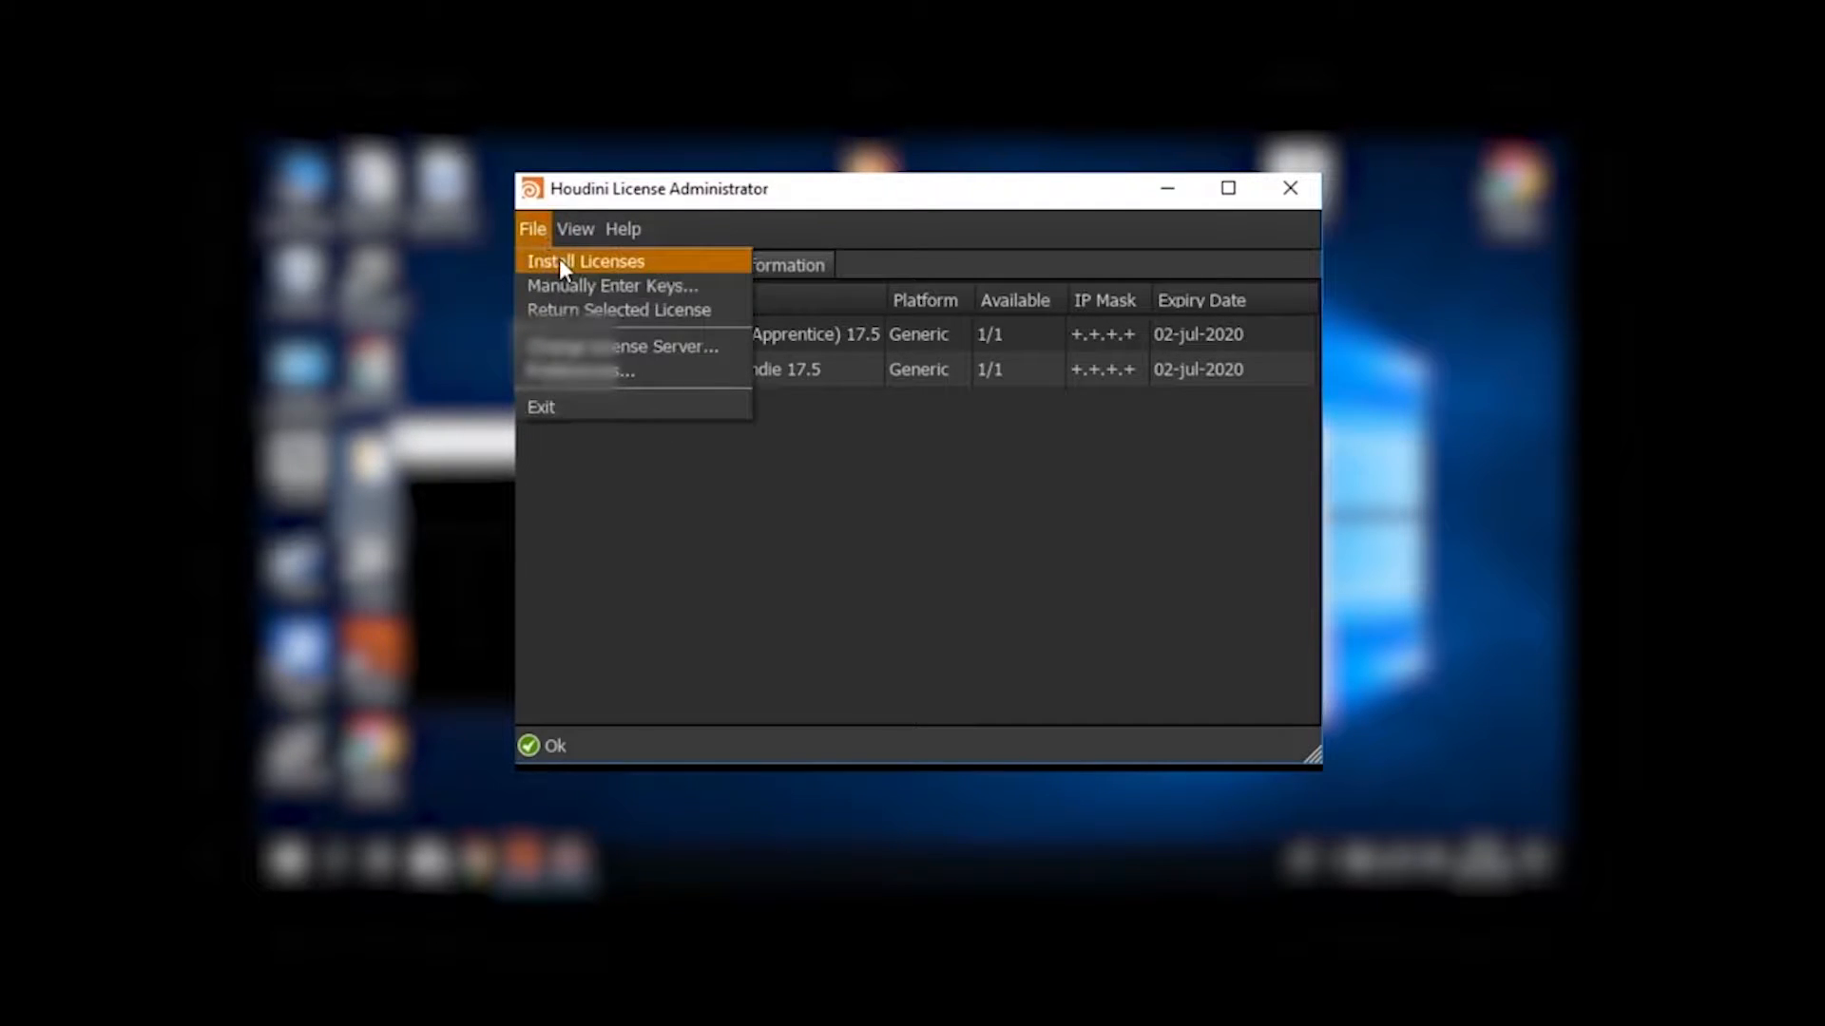
pyautogui.click(558, 259)
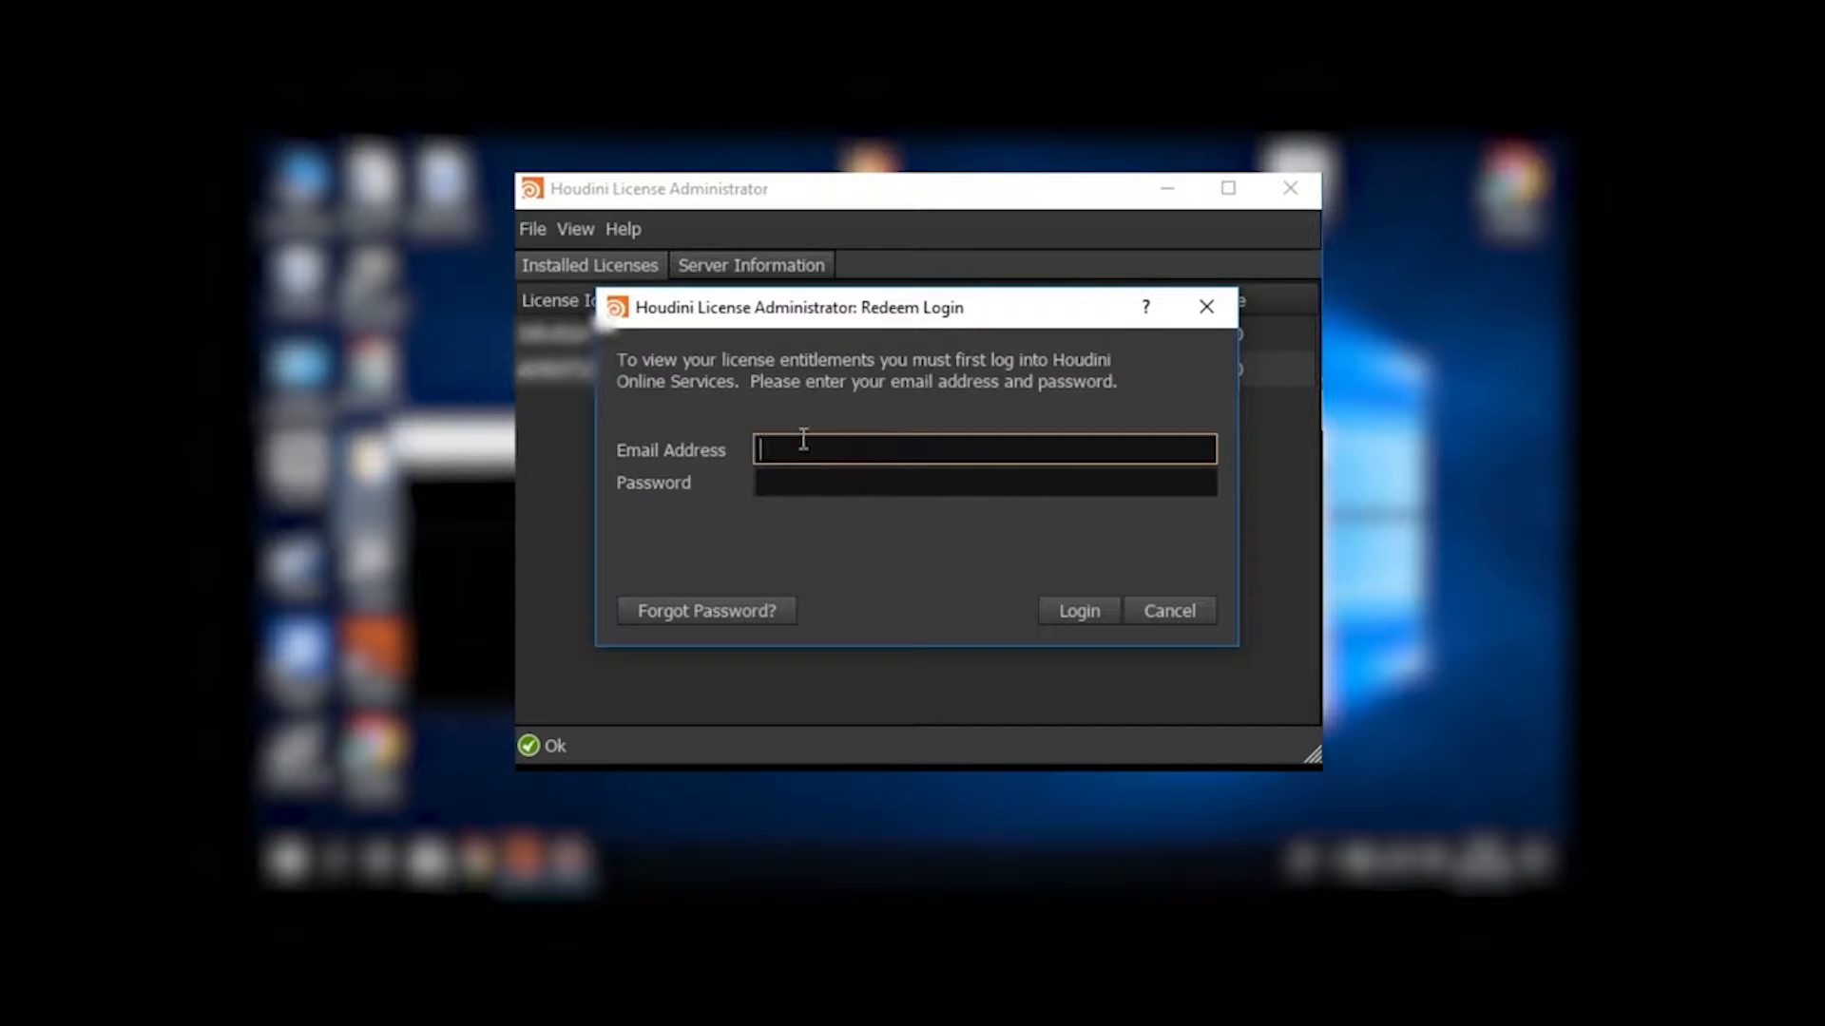
pyautogui.click(1159, 618)
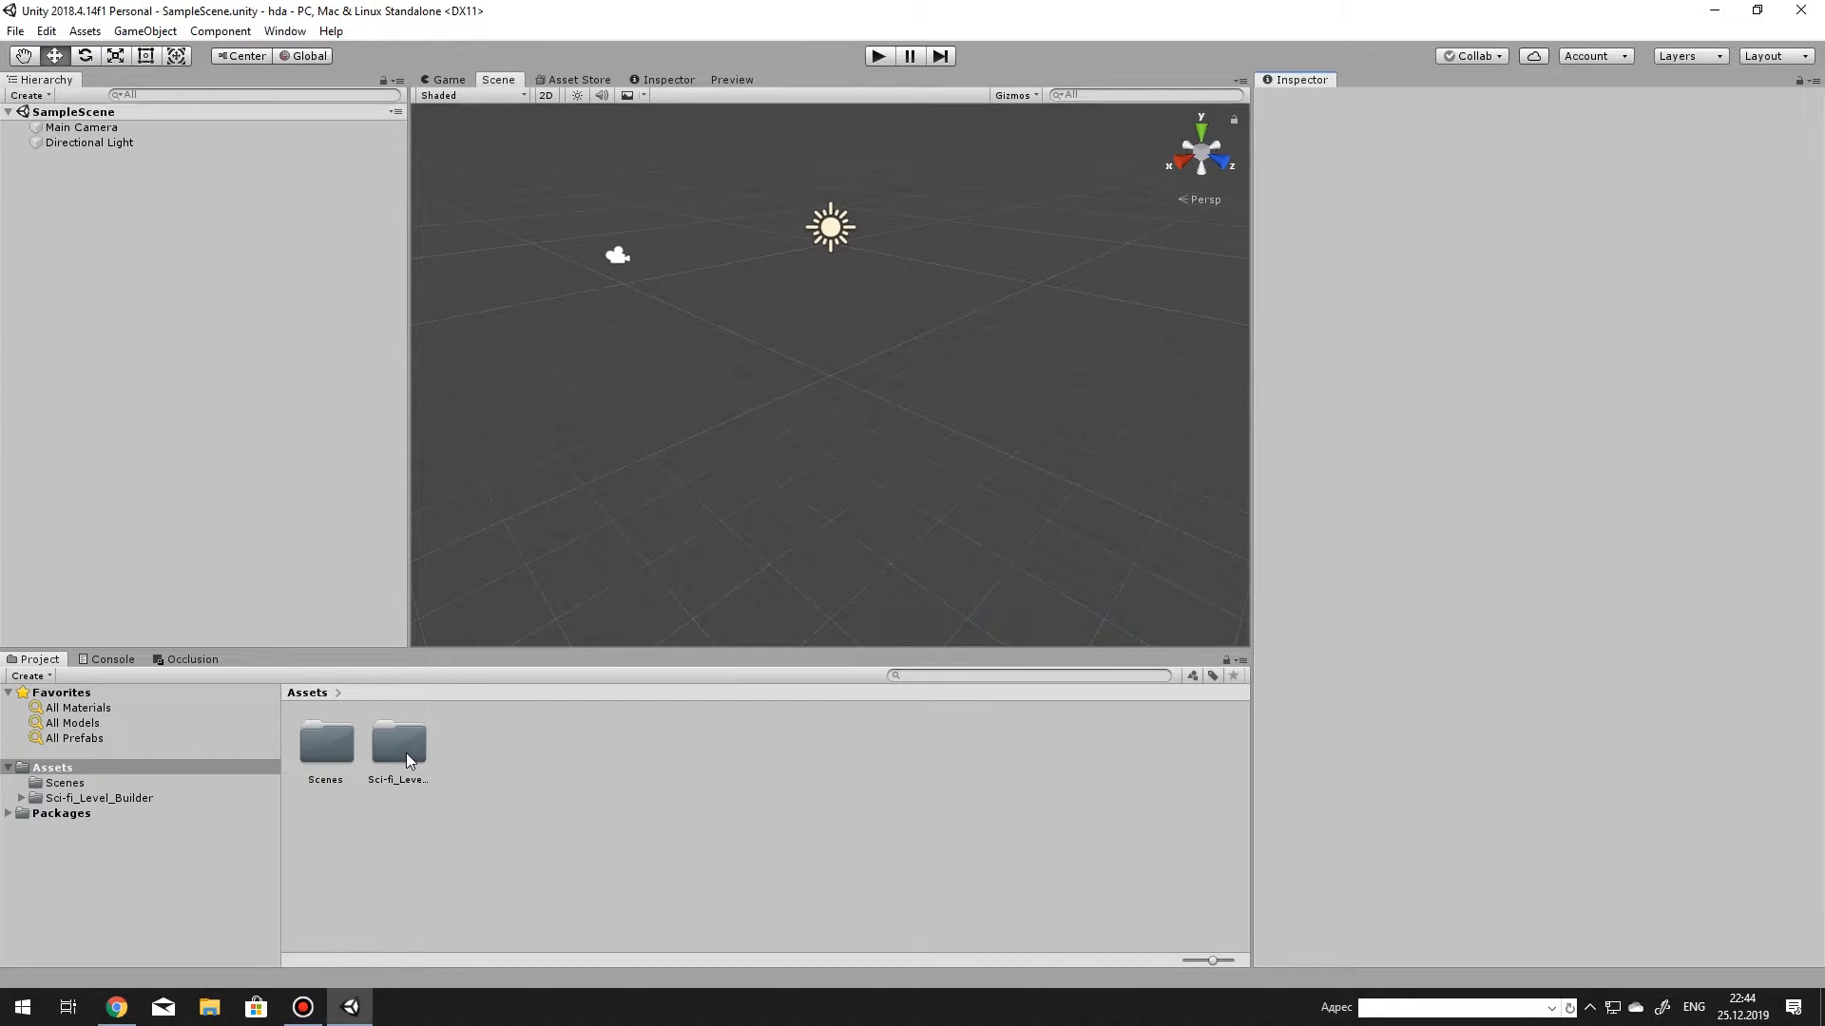
# Open the HDA folder inside the project's Sci-fi_Level_Builder folder and select the Mid_unity_corridor_generator asset.
pyautogui.click(406, 758)
pyautogui.doubleClick(407, 751)
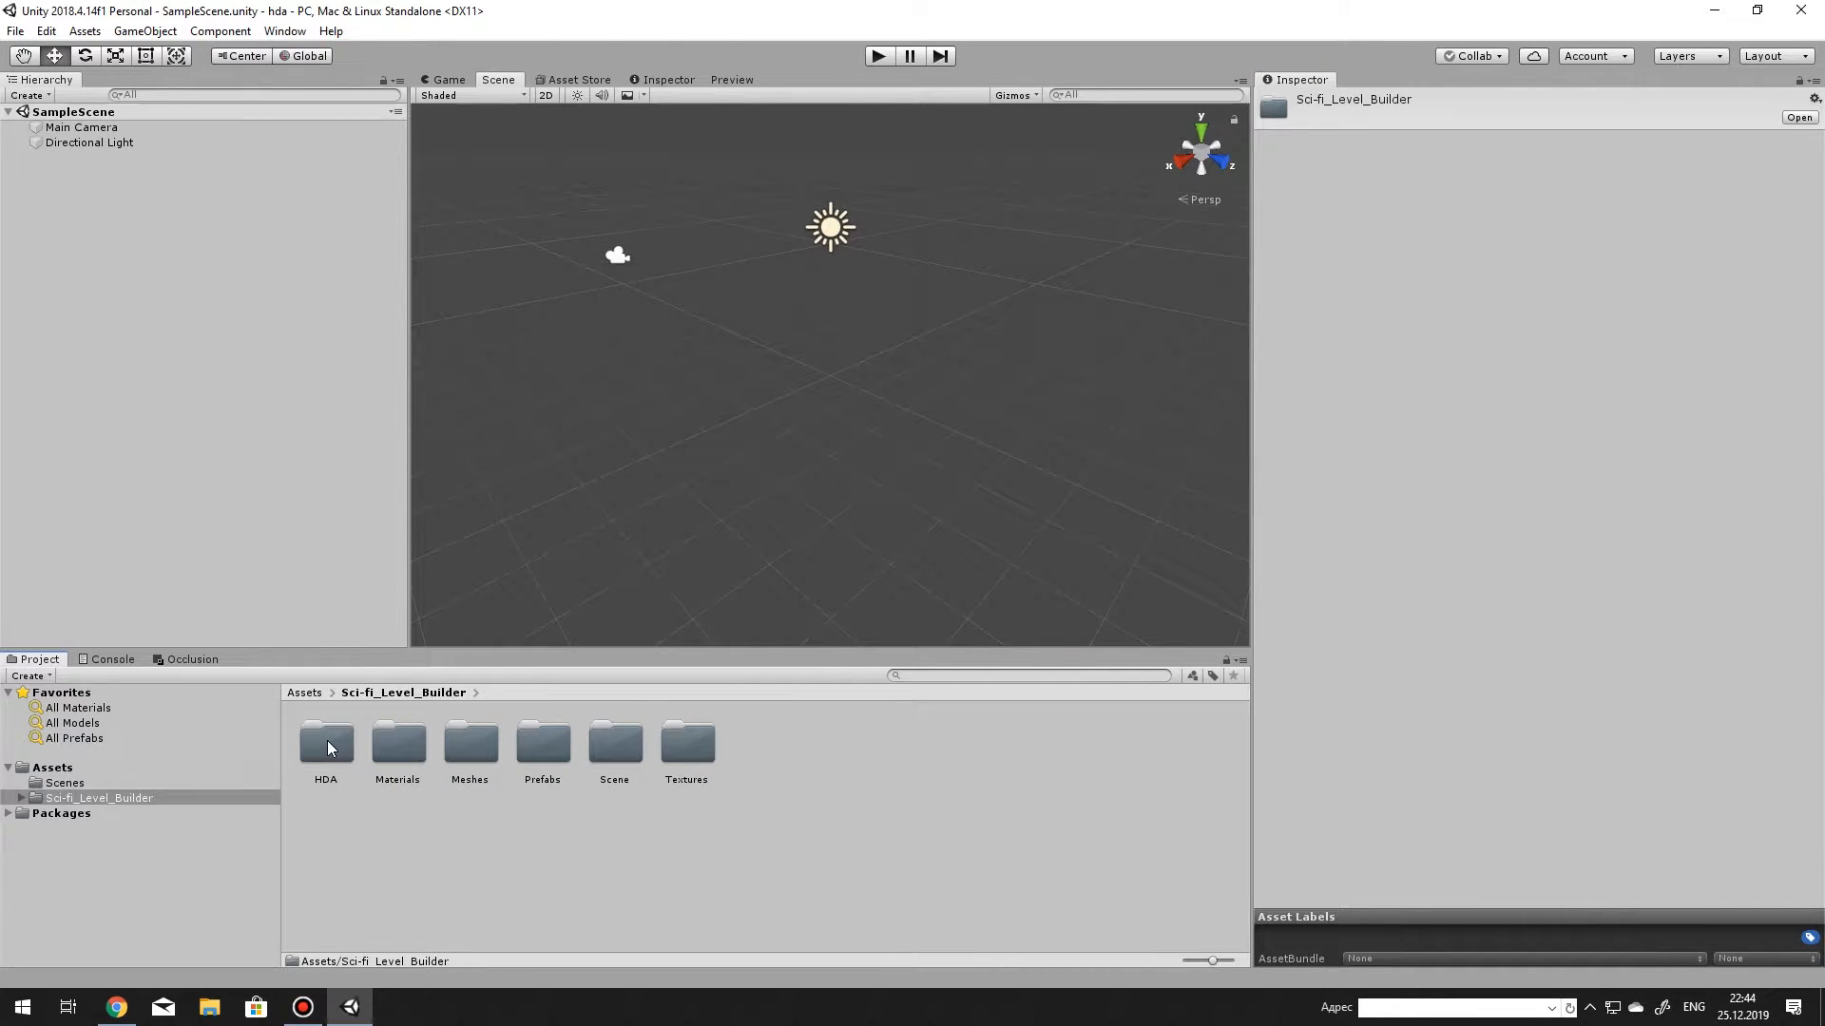
pyautogui.doubleClick(328, 746)
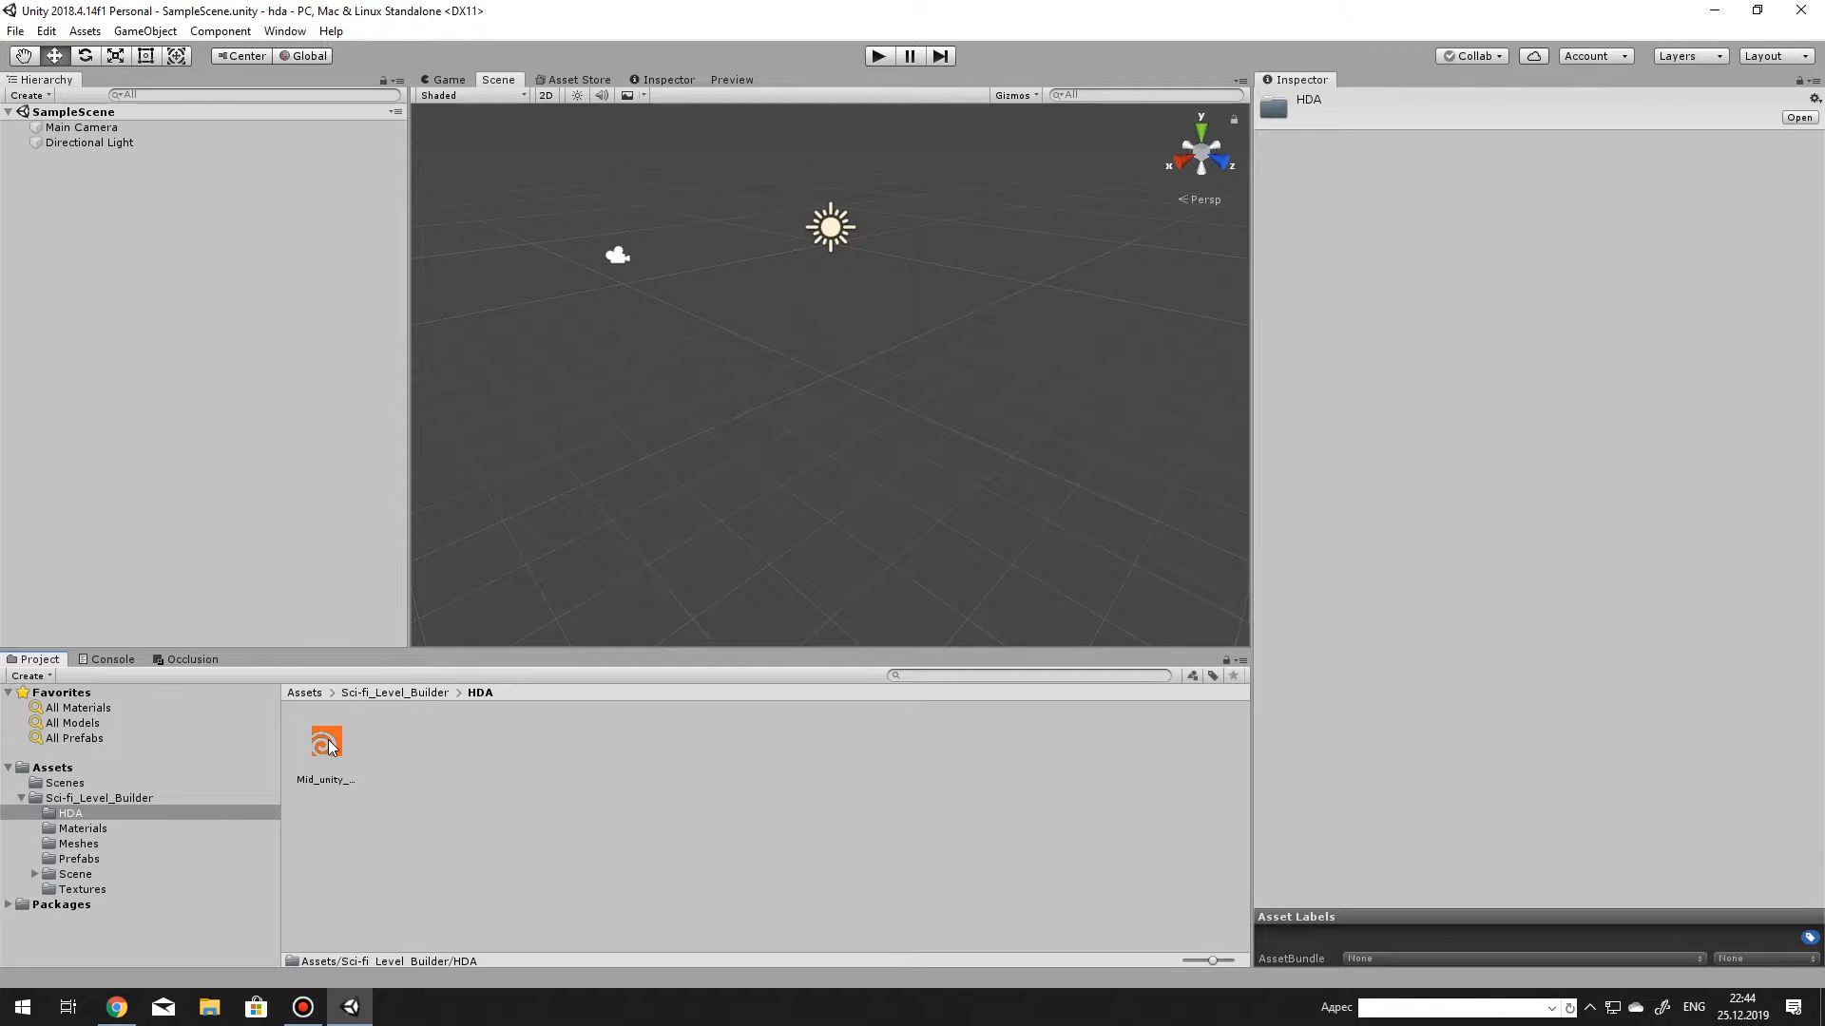
pyautogui.click(329, 740)
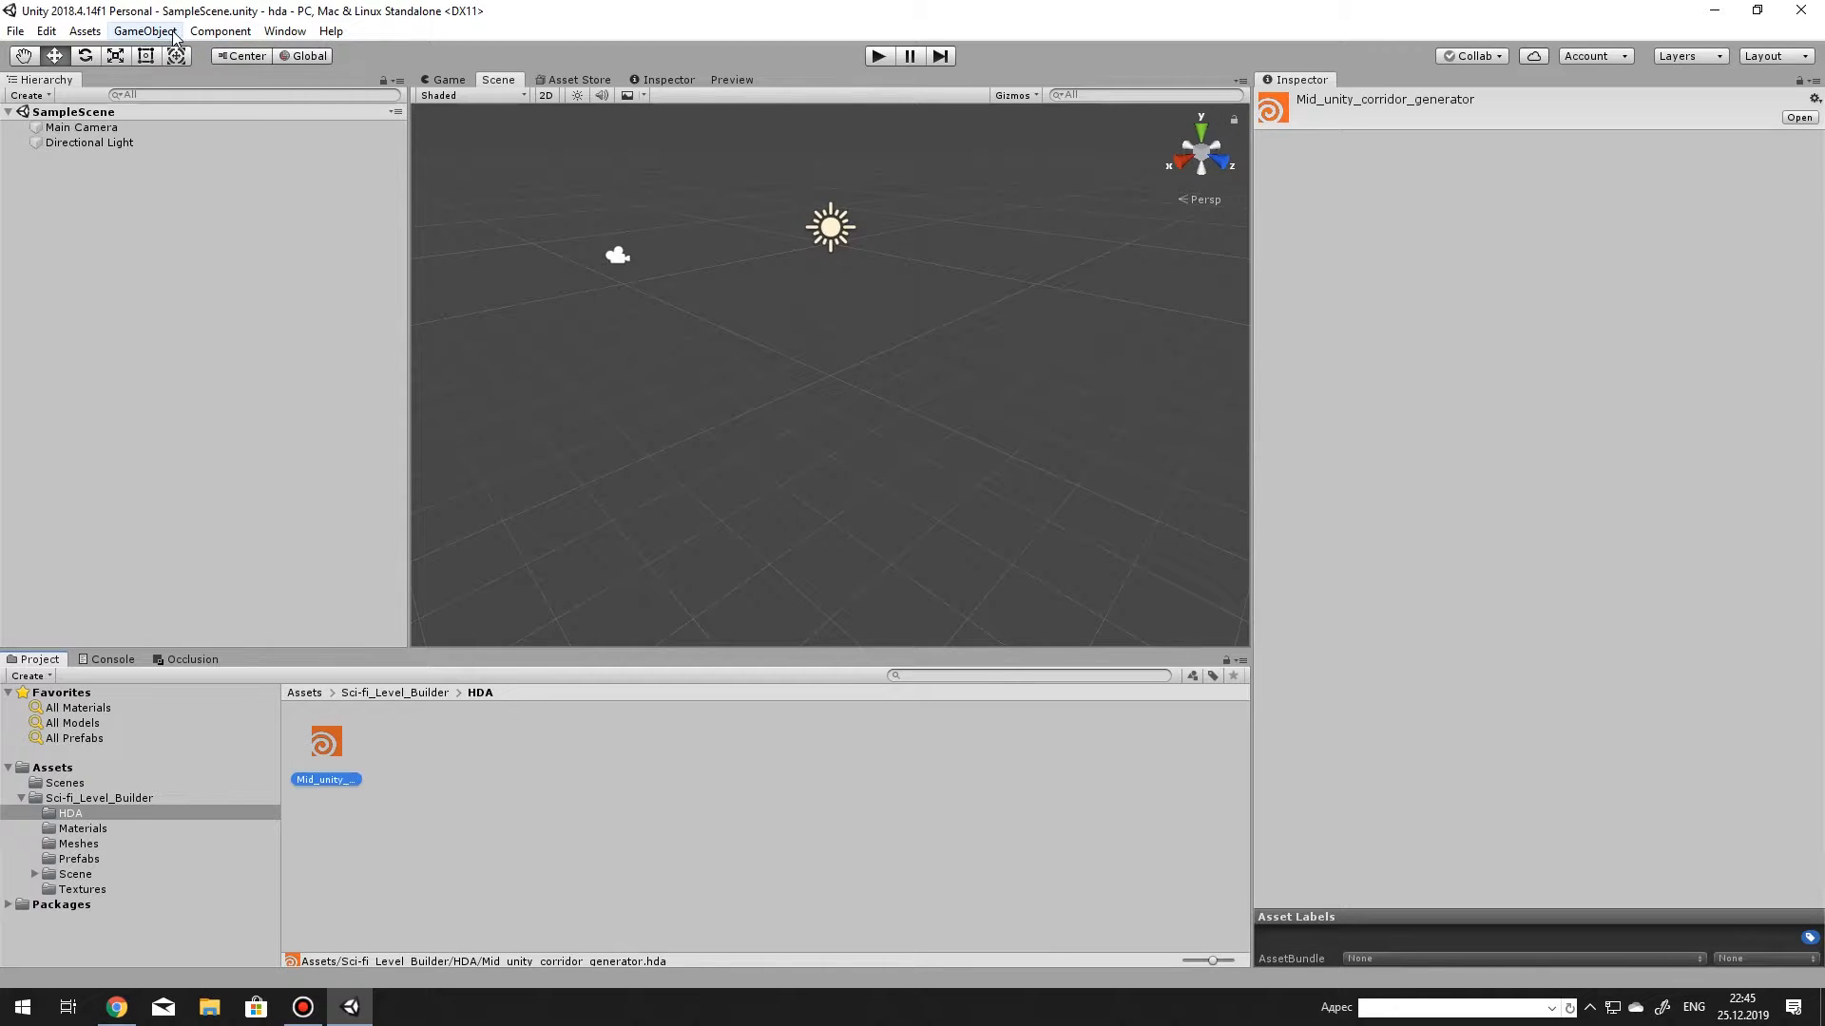
# Start importing a custom package and browse to C:\Program Files\Side Effects Software\Houdini 18.0.287.
pyautogui.click(85, 32)
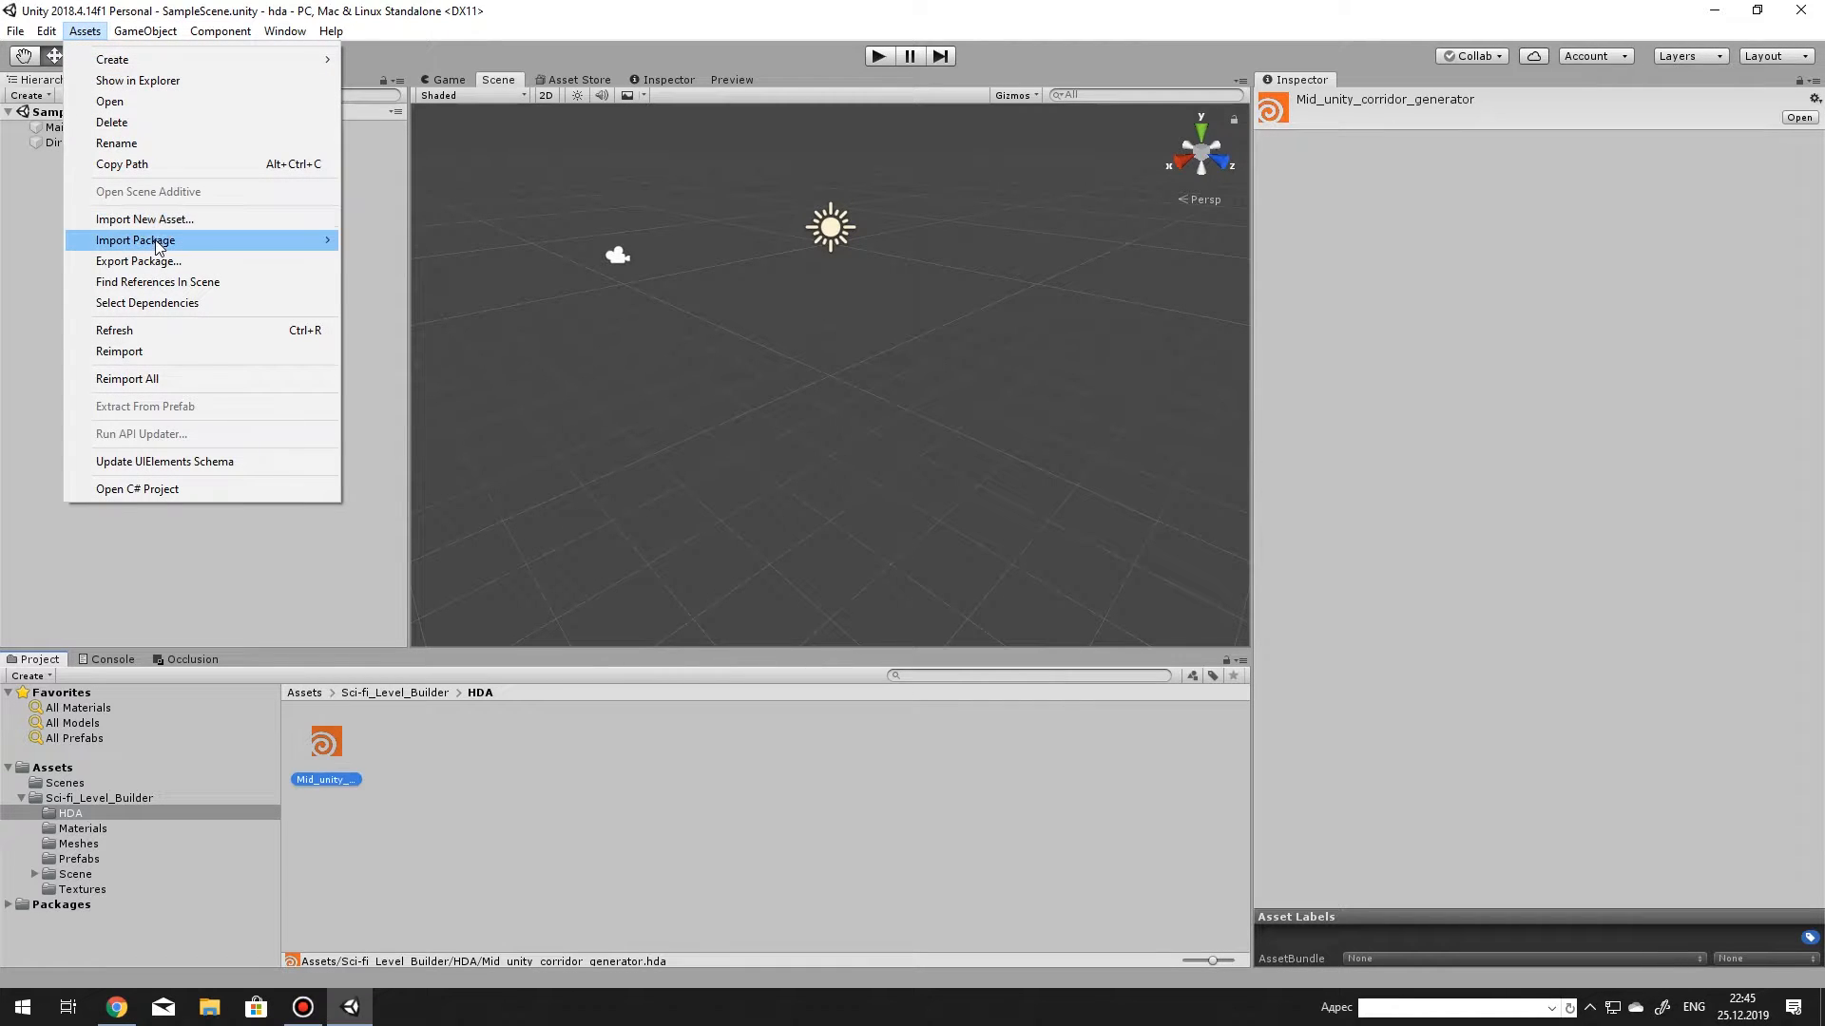
pyautogui.moveTo(157, 245)
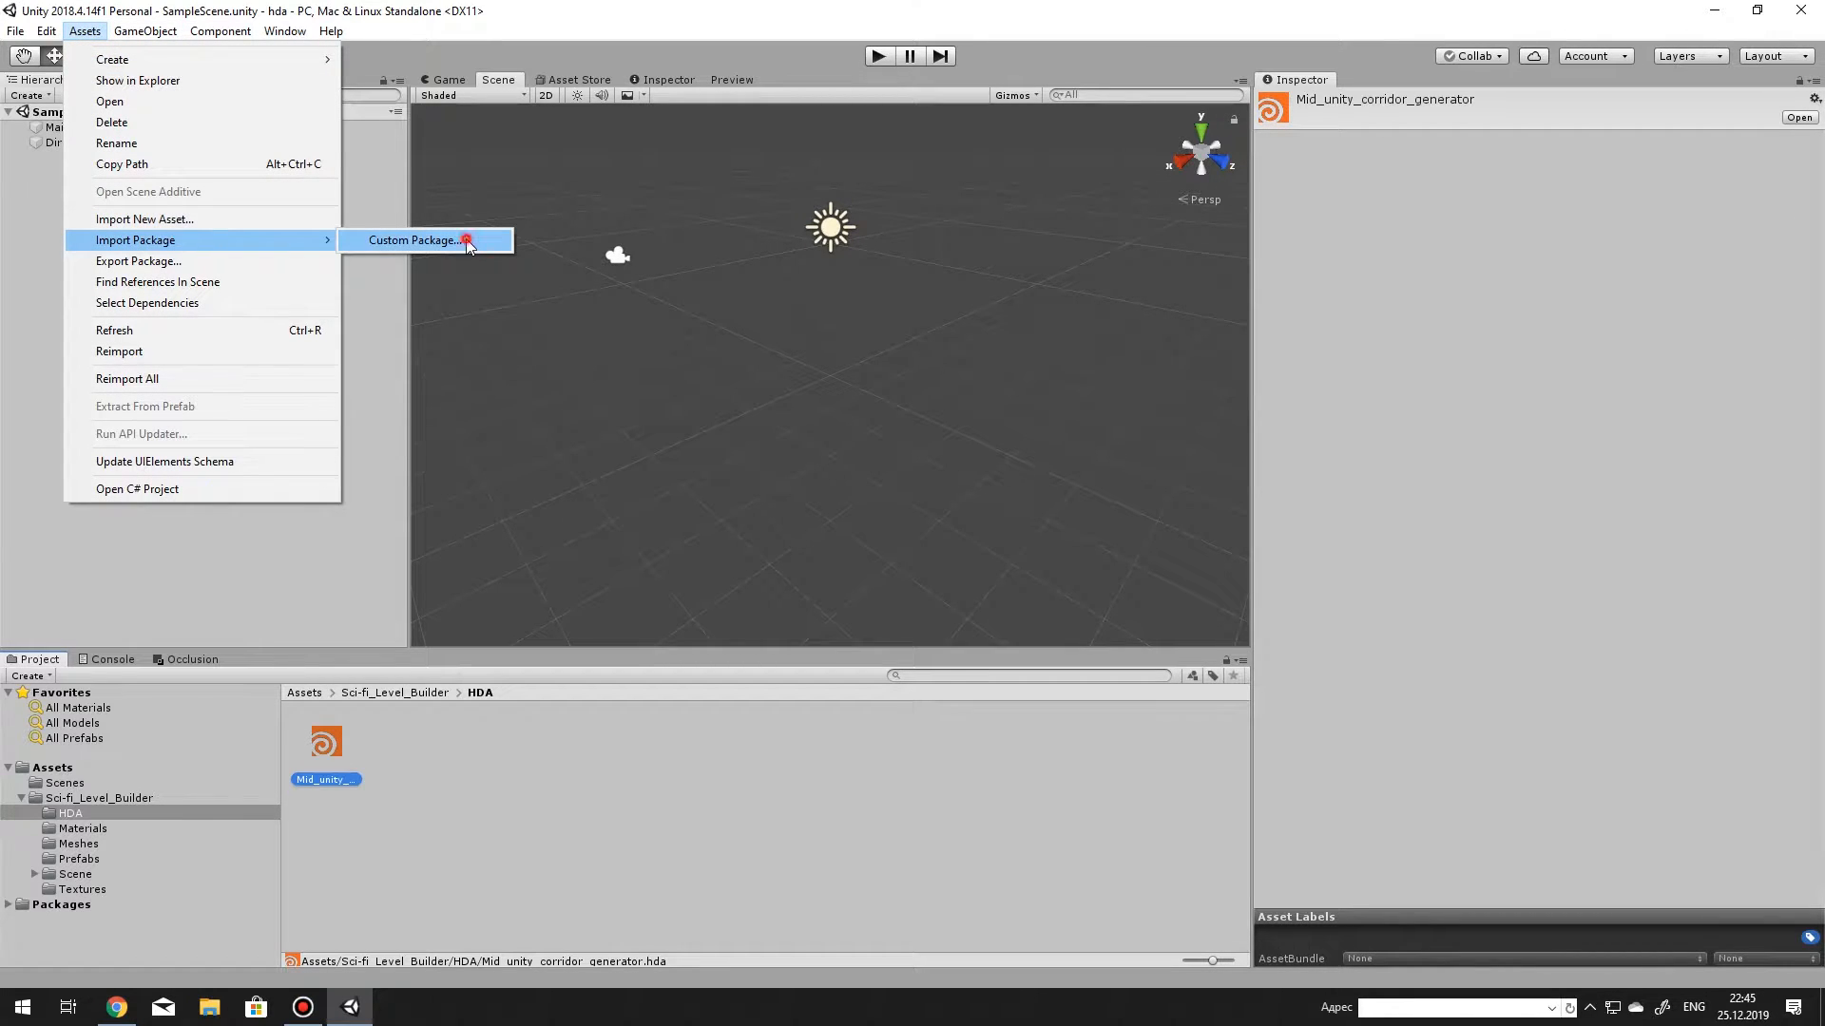
pyautogui.click(466, 241)
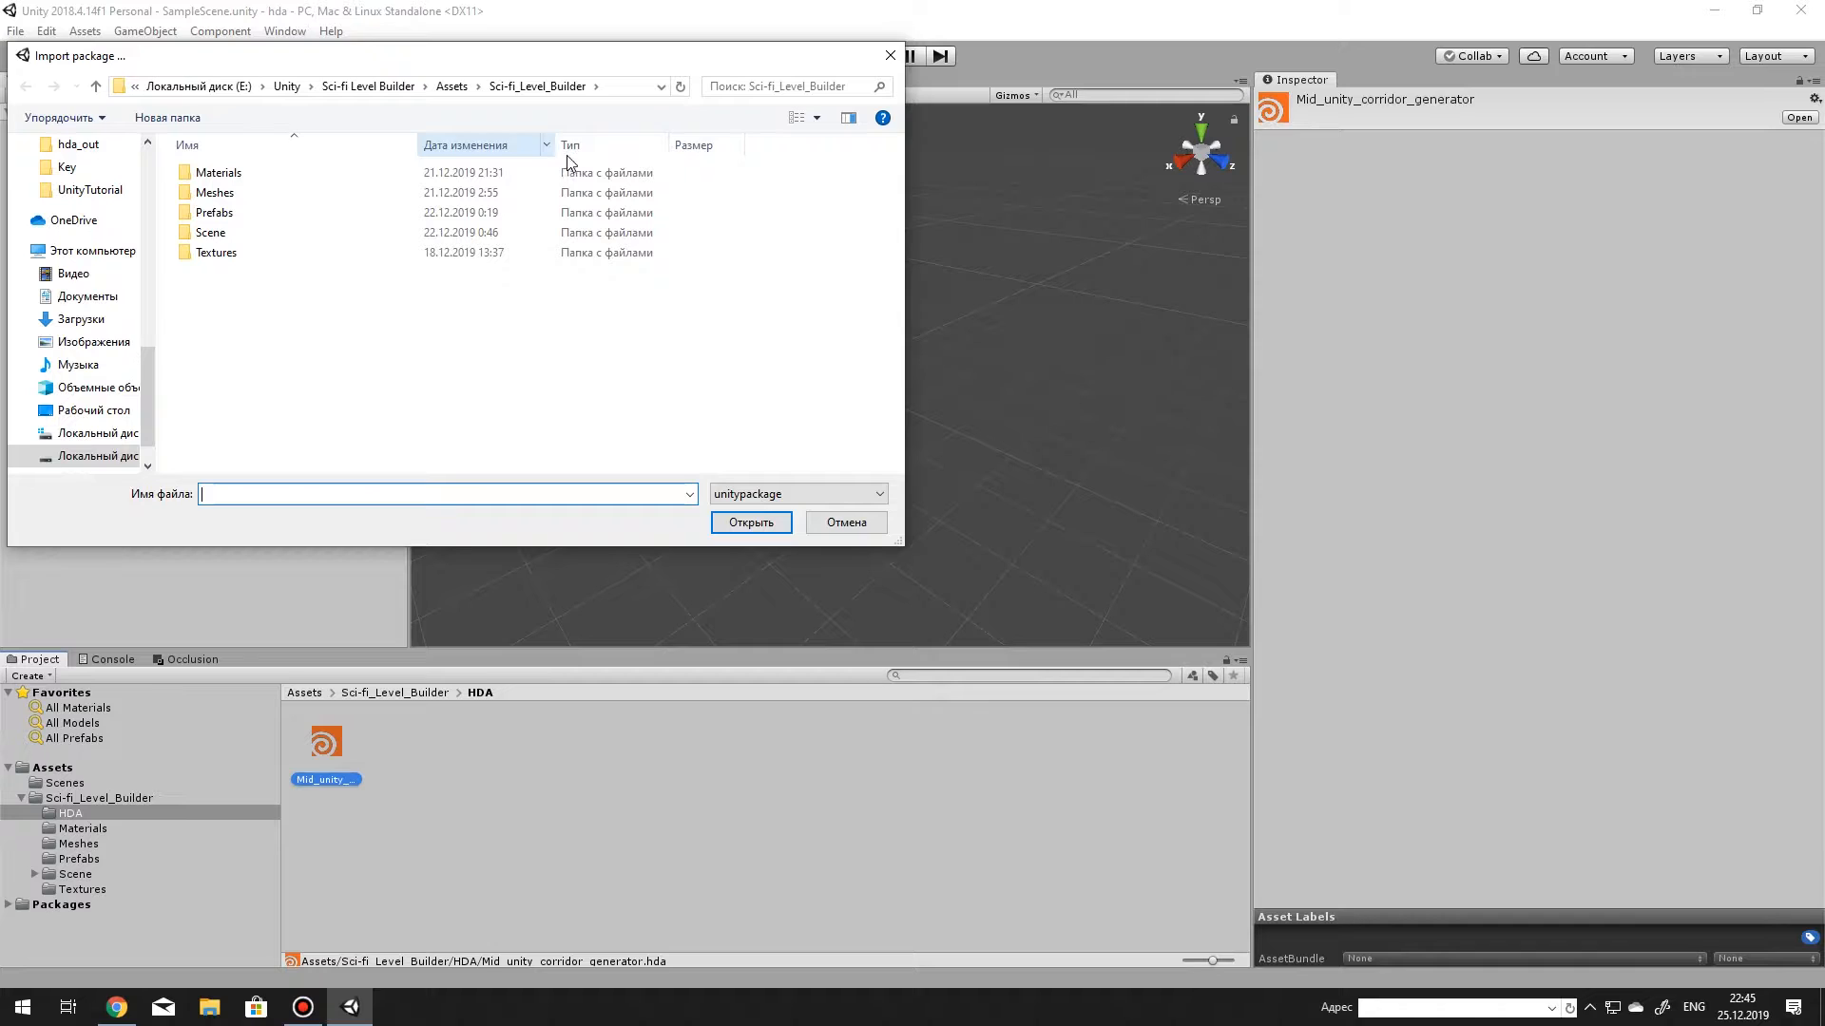
pyautogui.click(626, 87)
pyautogui.write('C:\\Program Files\\Side Effects Software\\Houdini 18.0.287')
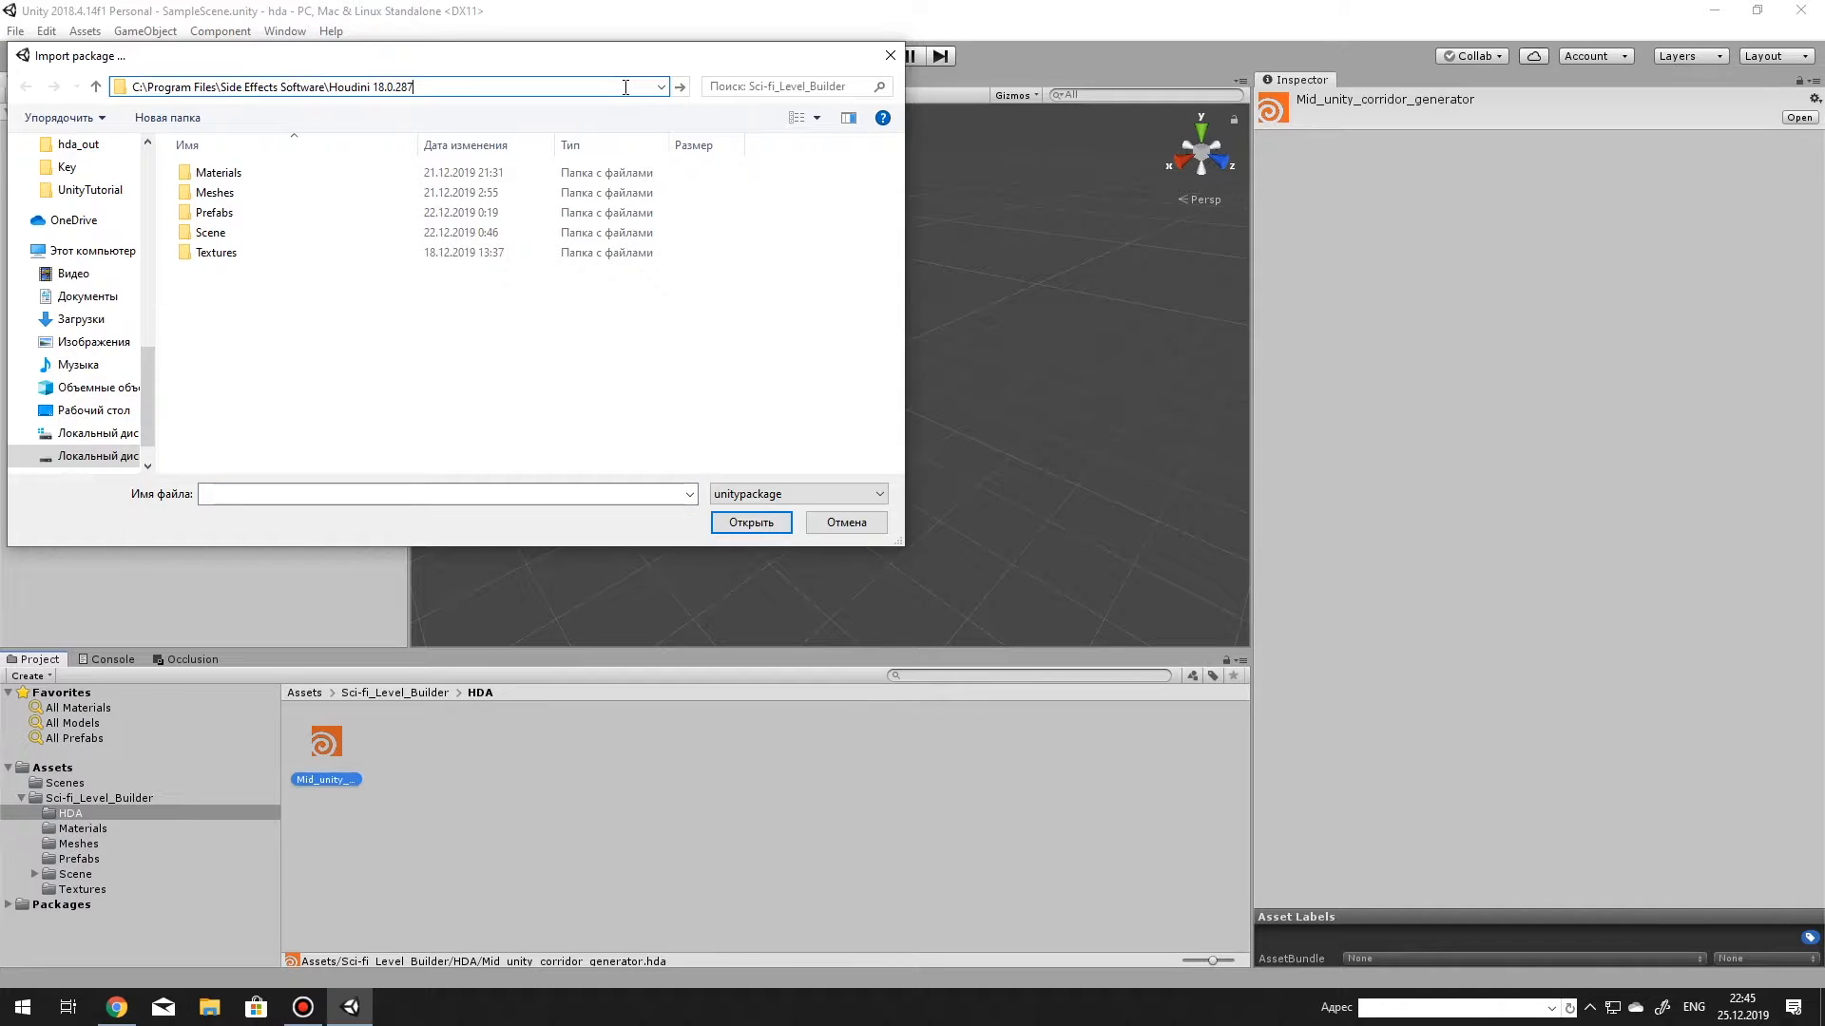
pyautogui.press('Return')
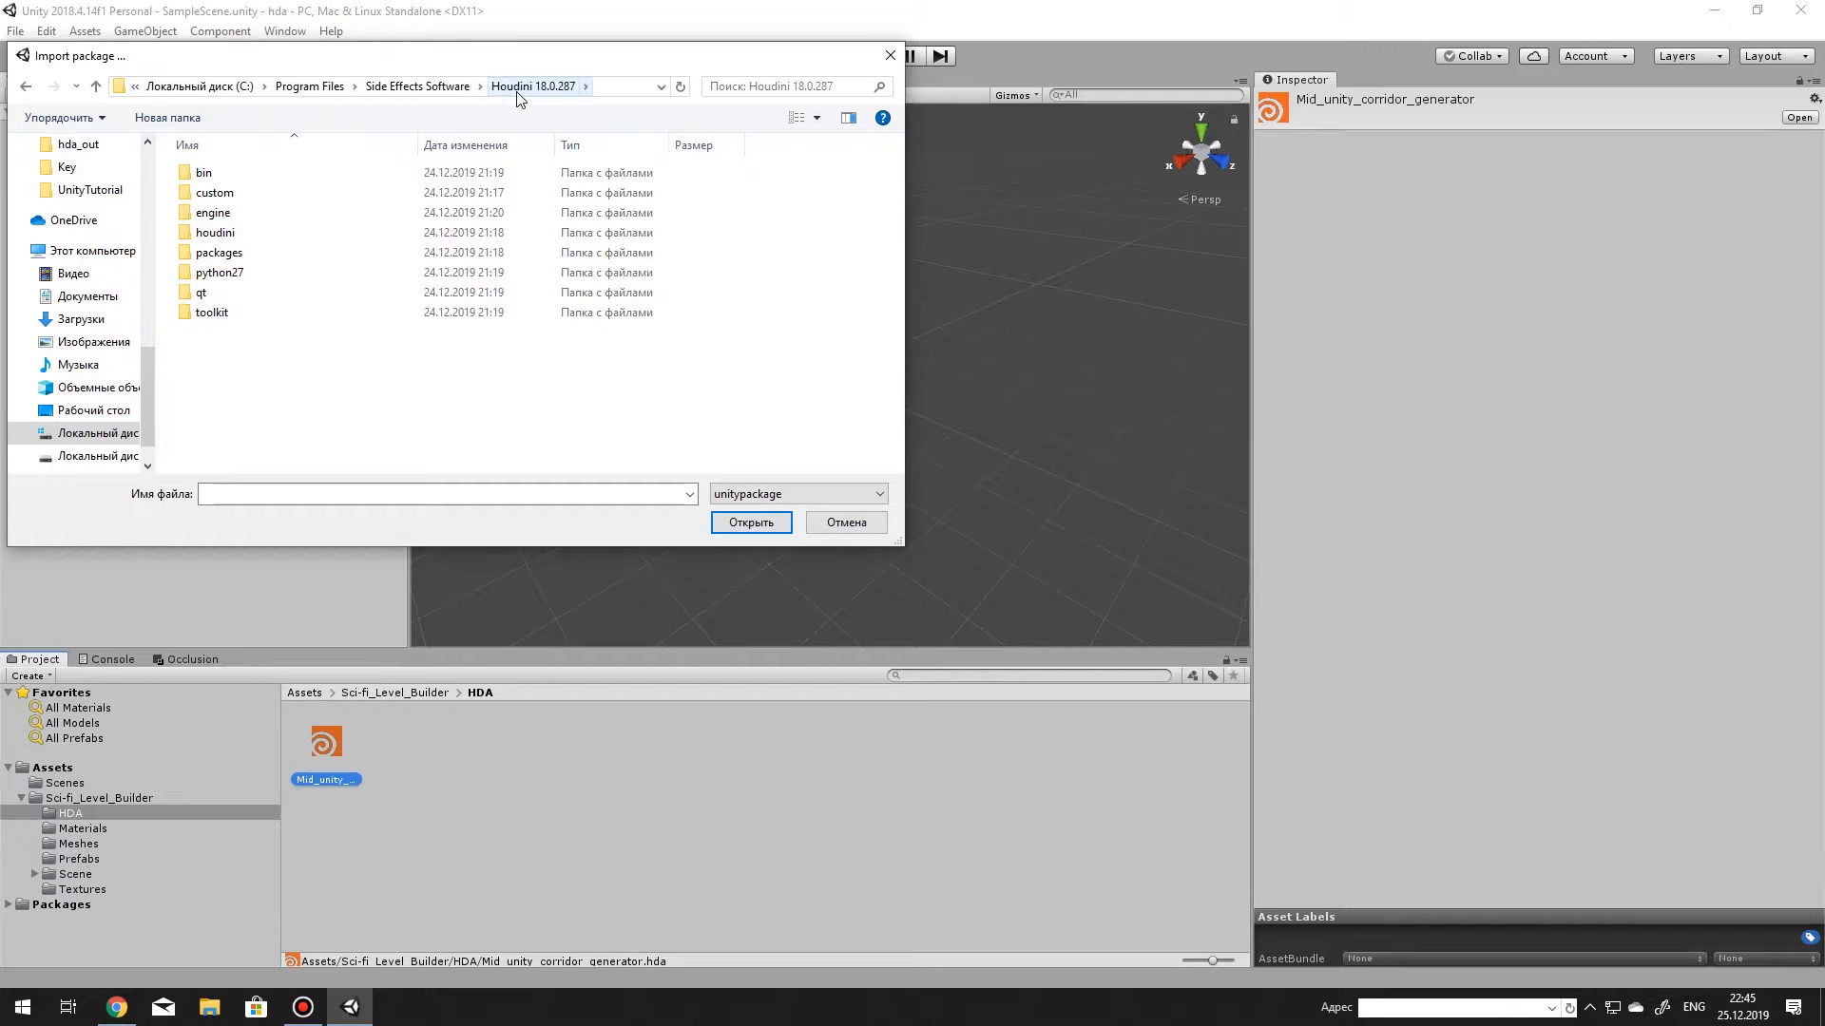
# Choose HoudiniEngineUnity.unitypackage from the engine\unity subfolder and import all of its contents into the project.
pyautogui.click(228, 214)
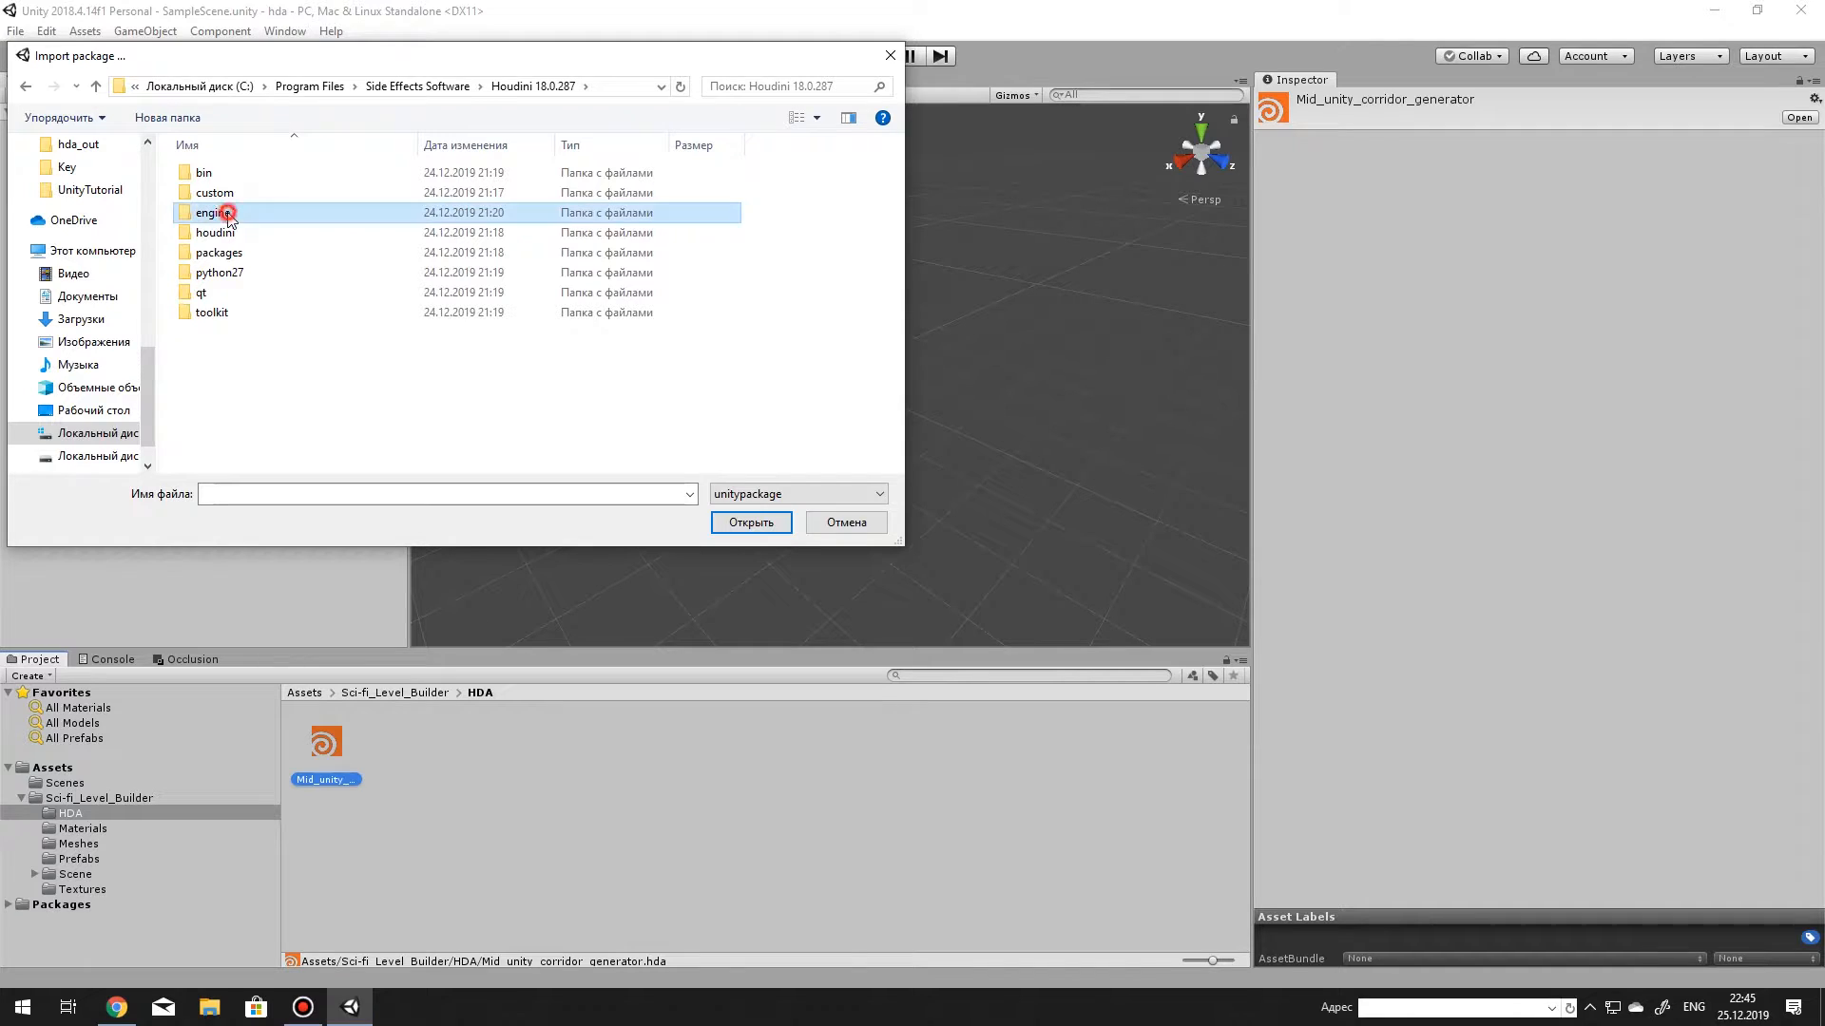
pyautogui.doubleClick(228, 214)
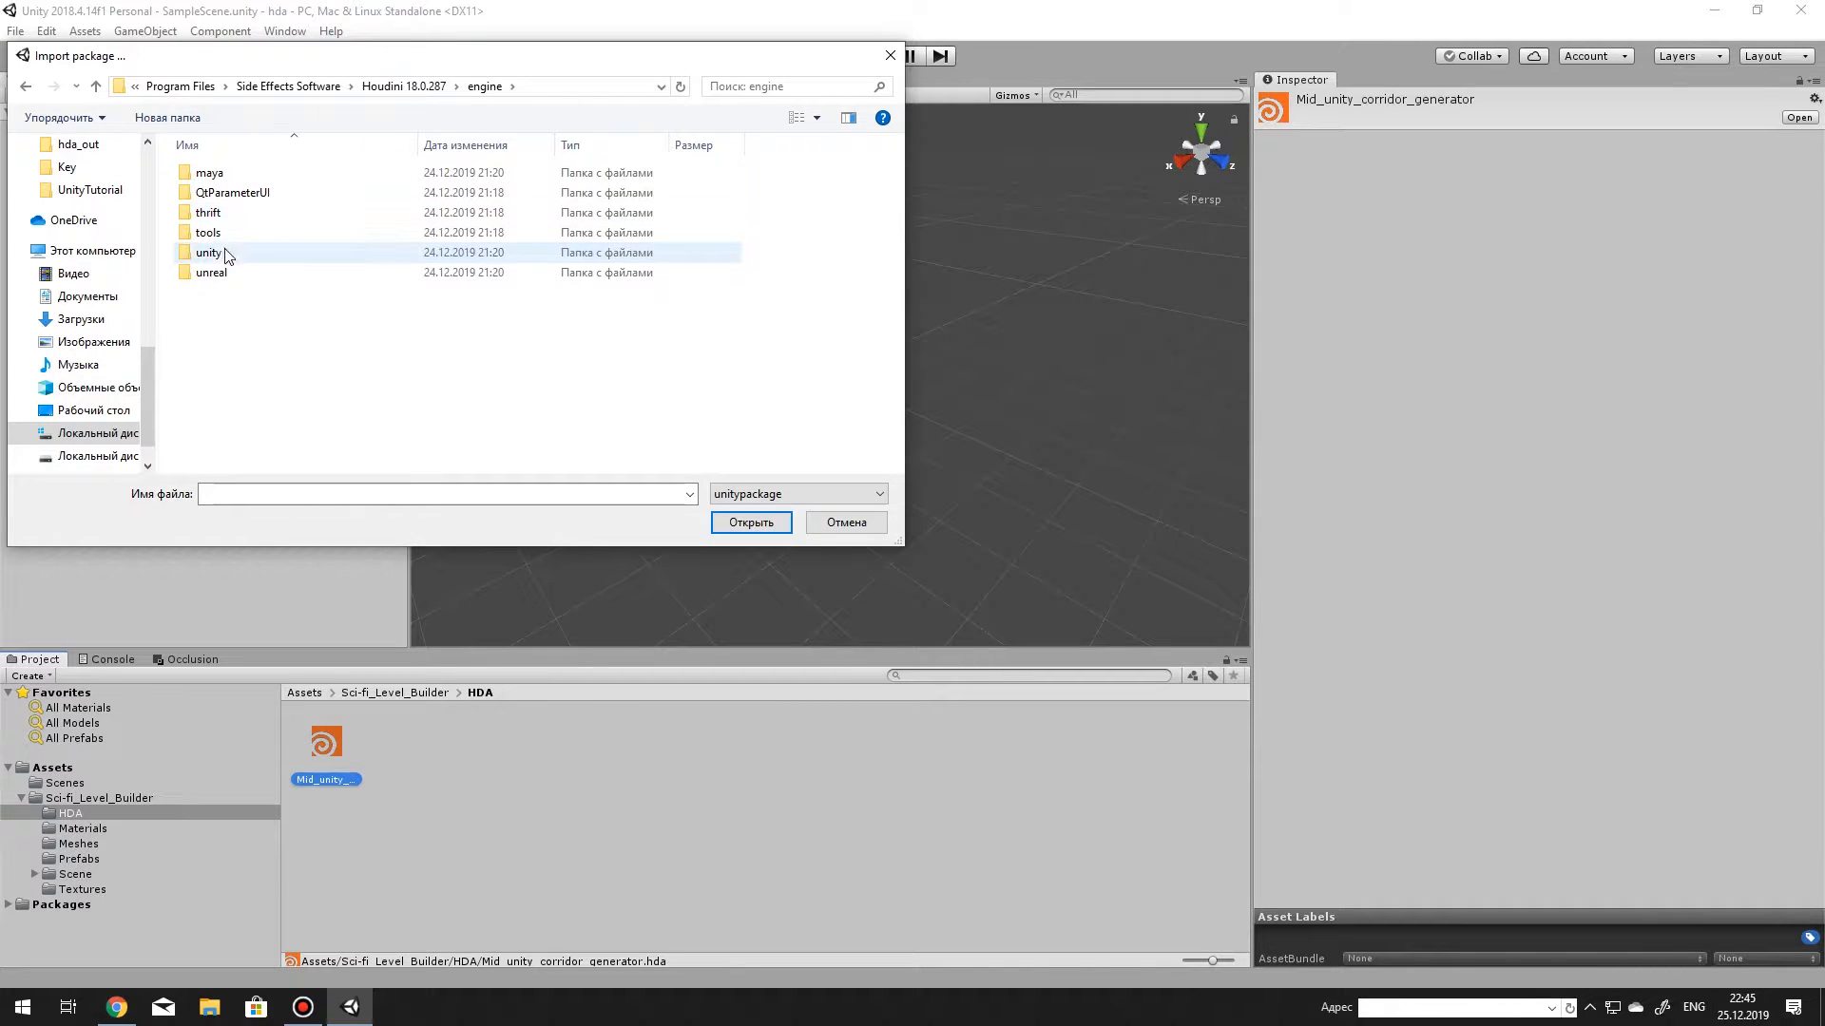
pyautogui.doubleClick(234, 254)
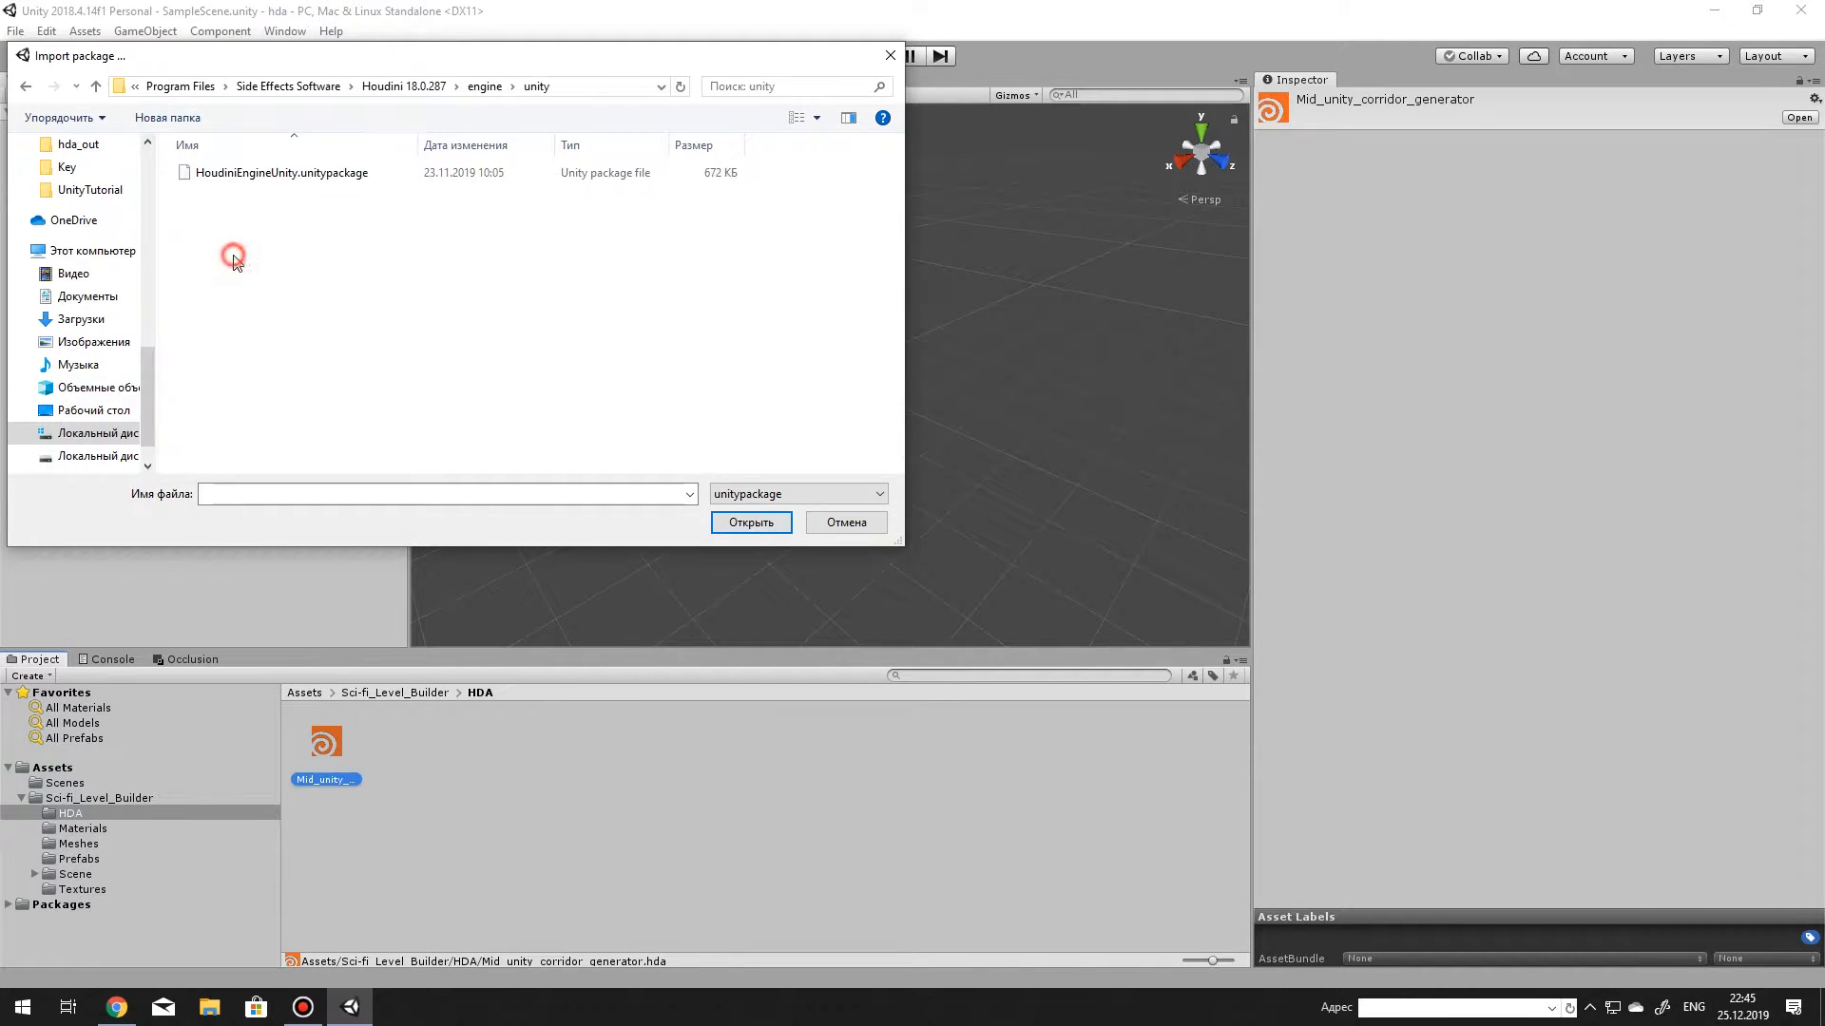
pyautogui.click(282, 173)
pyautogui.click(749, 521)
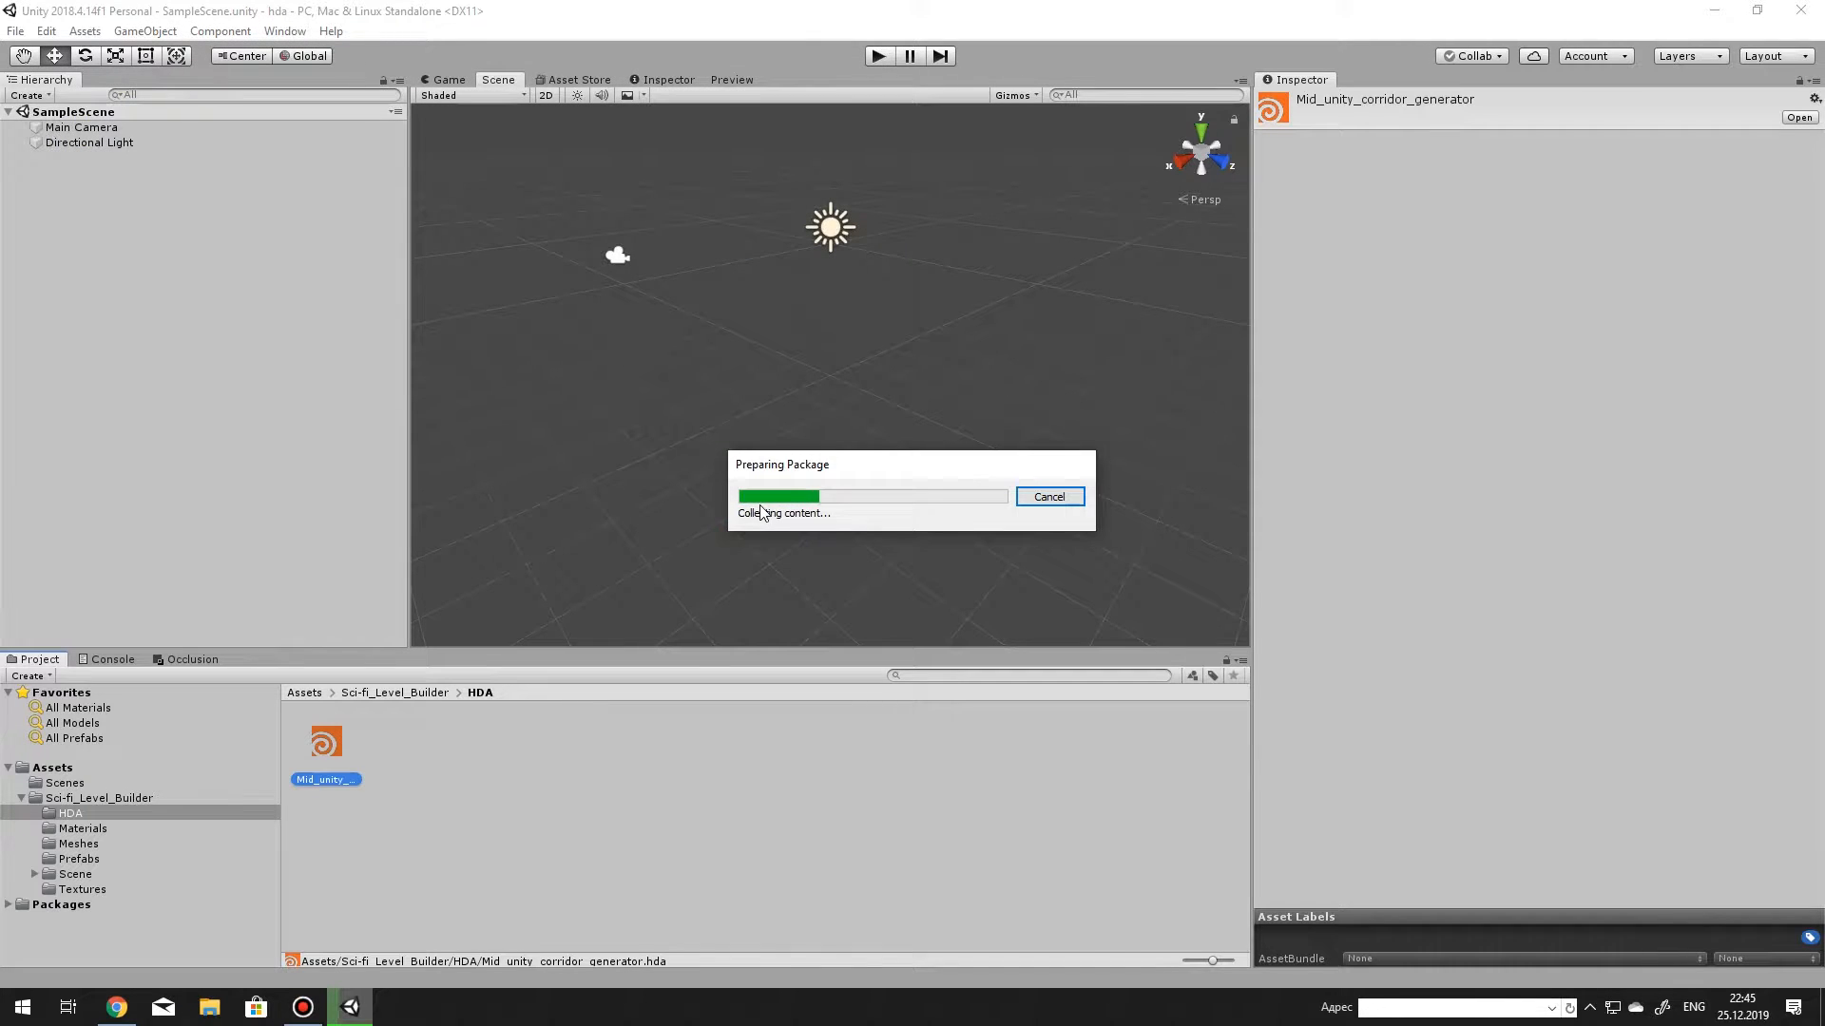
pyautogui.scroll(-10, 1387, 665)
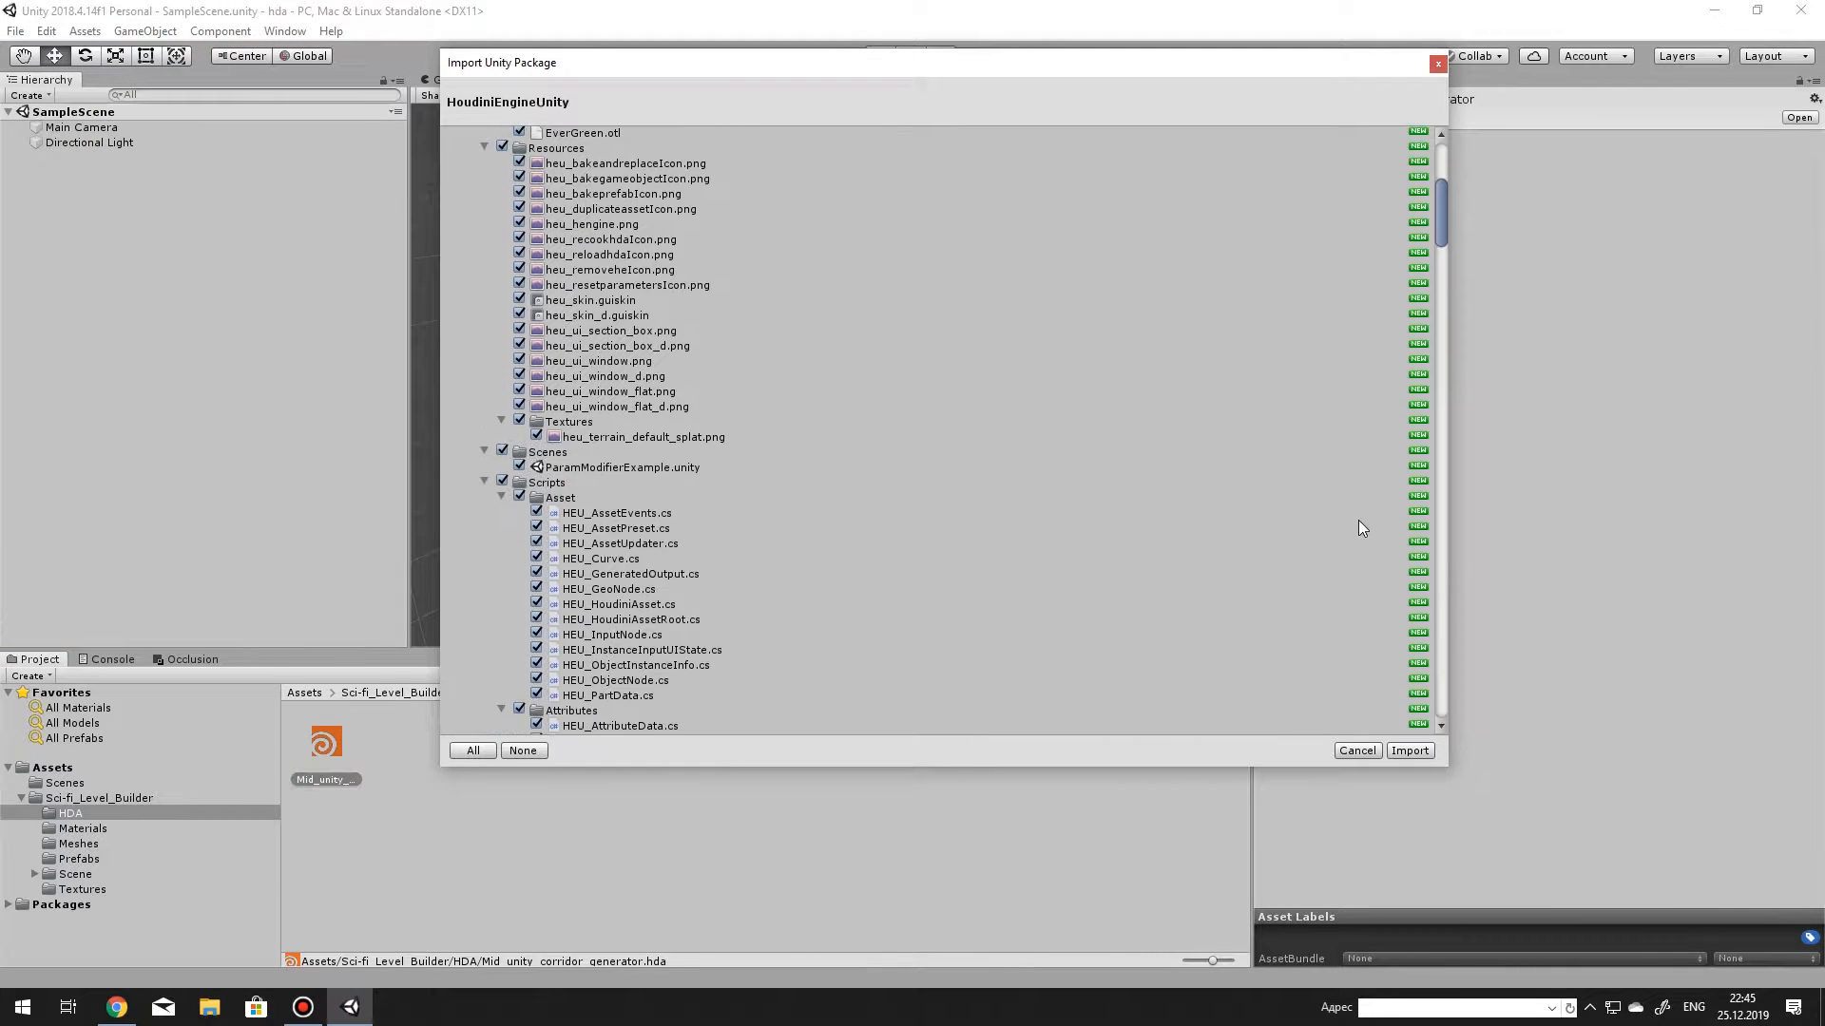
pyautogui.click(1410, 750)
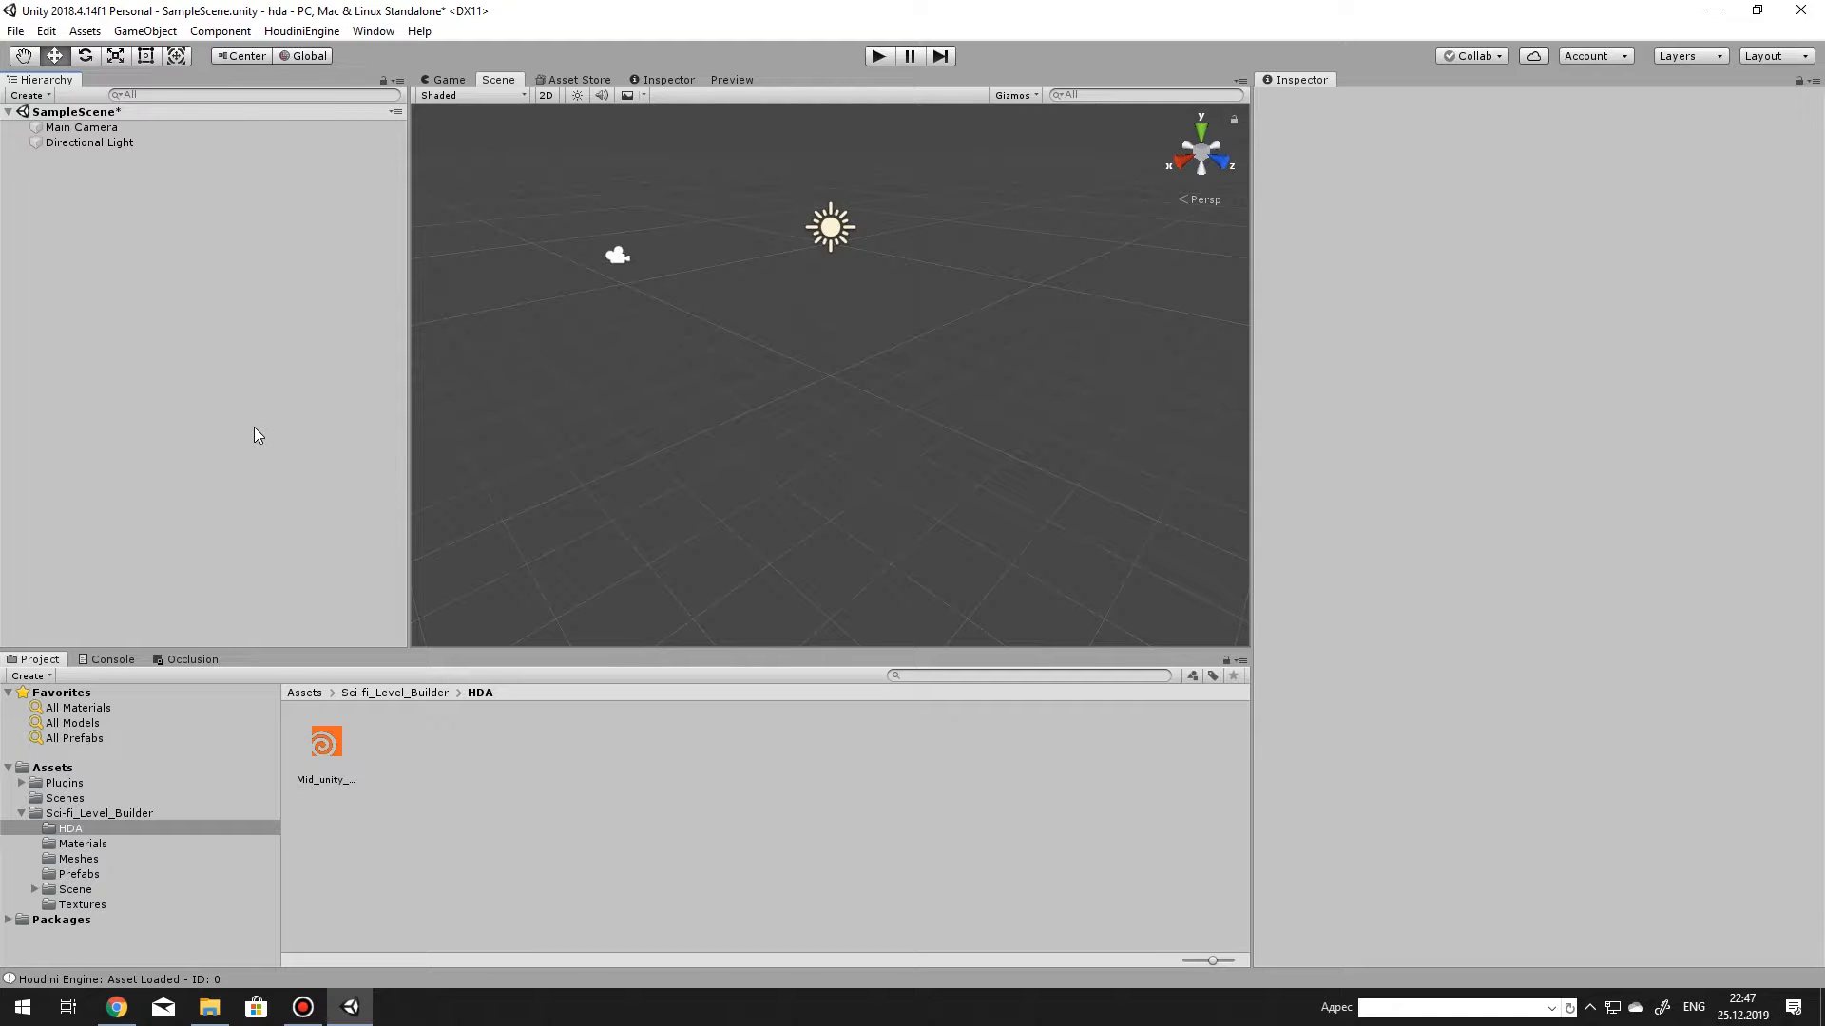
# Load the Mid_unity_corridor_generator HDA file from E:\Unity\hda\Assets\Sci-fi_Level_Builder\HDA into the scene.
pyautogui.click(316, 33)
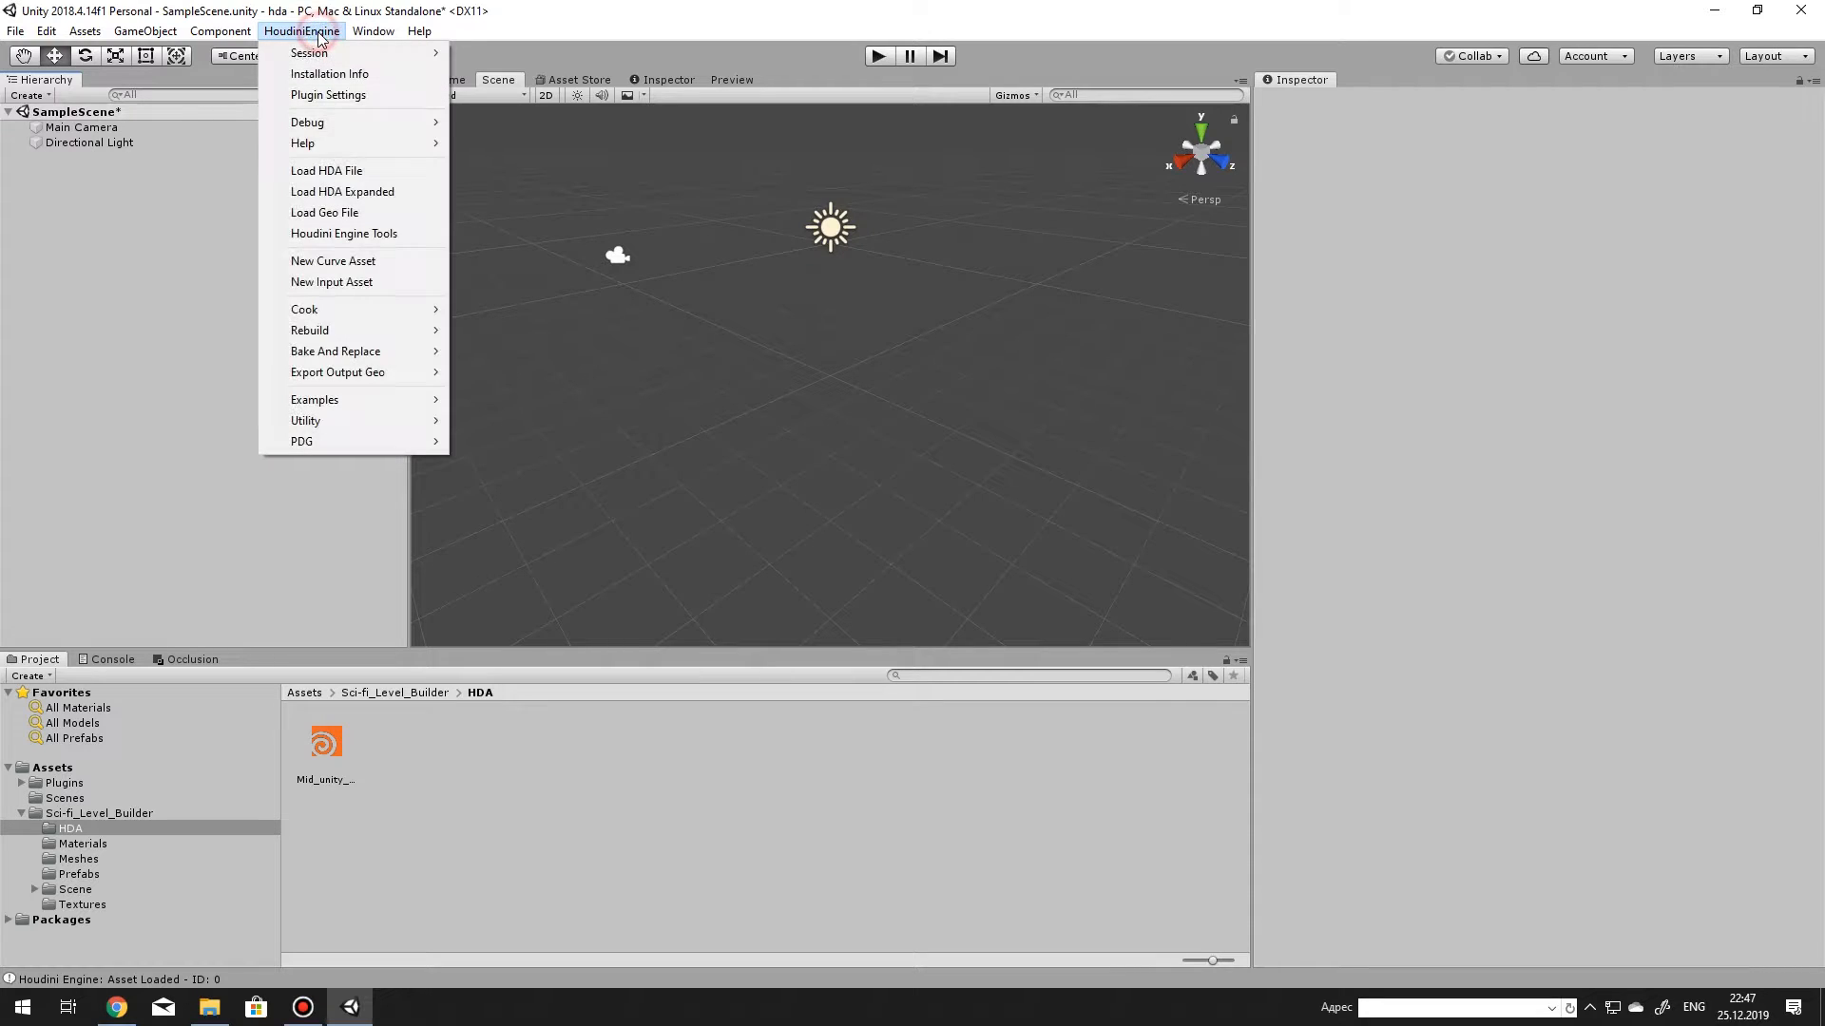
pyautogui.click(339, 174)
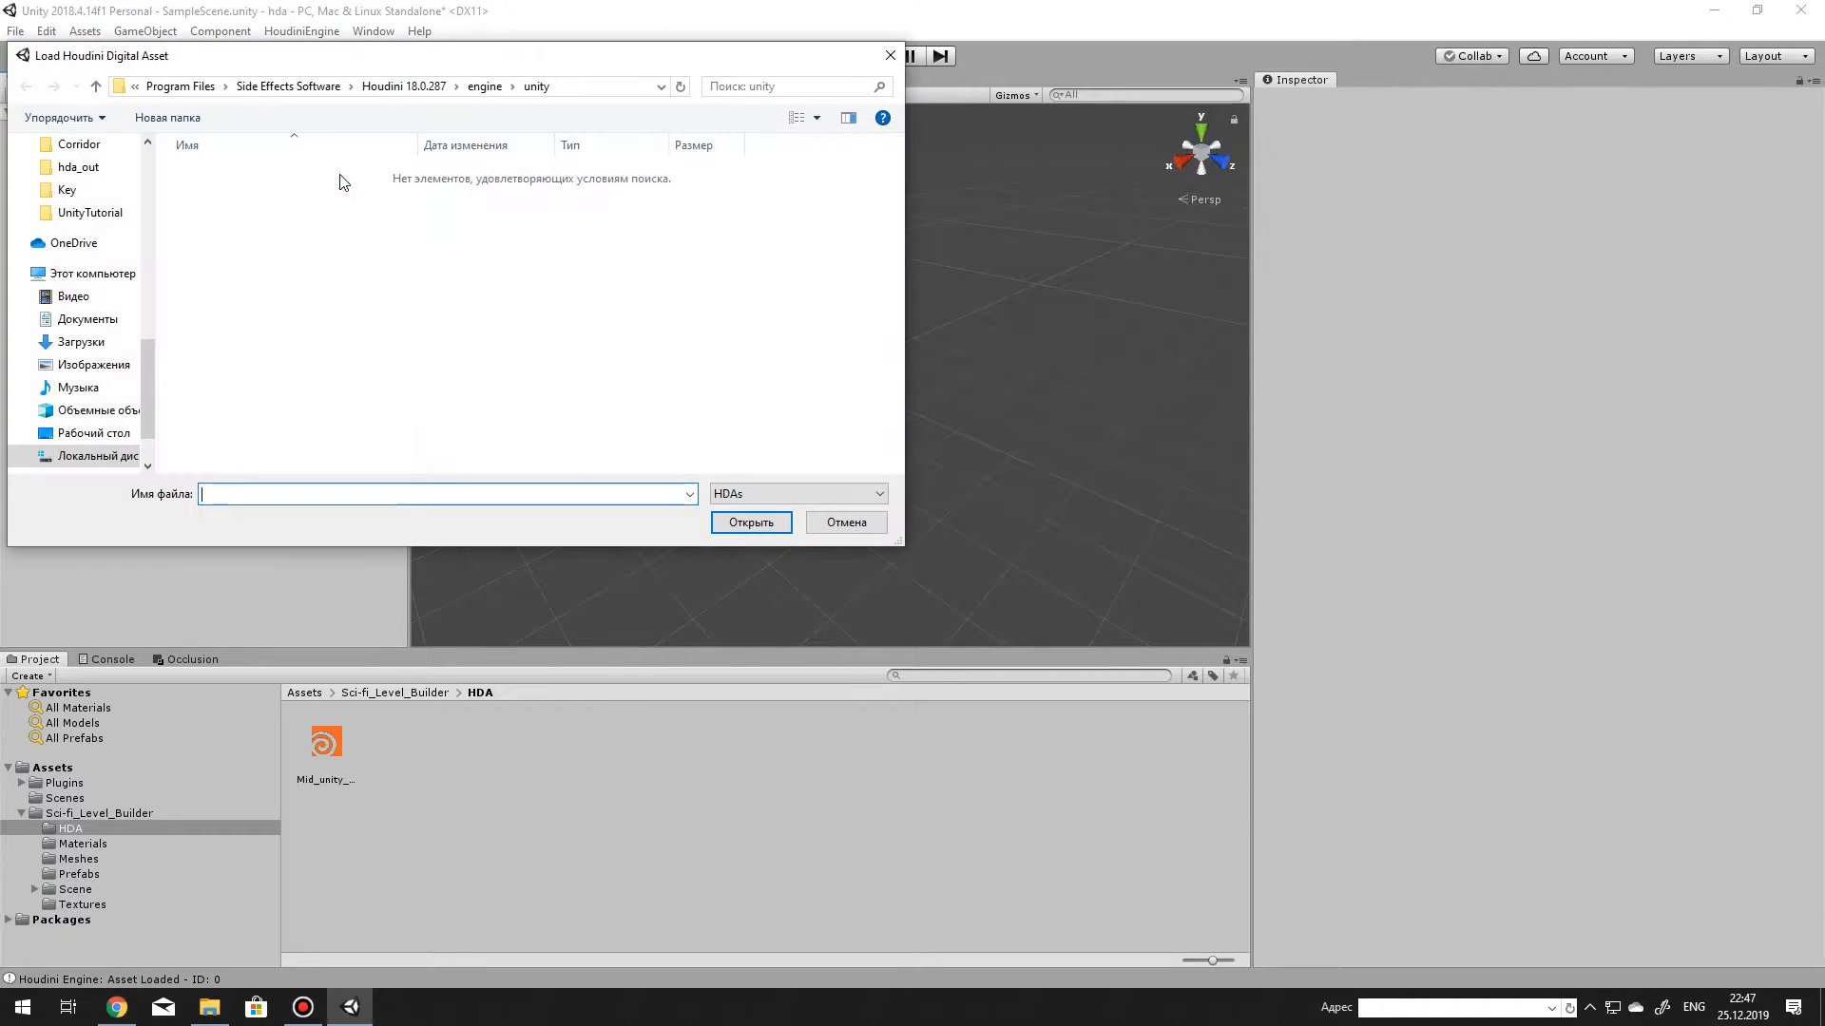
pyautogui.click(588, 88)
pyautogui.write('E:\\Unity\\hda\\Assets\\Sci-fi_Level_Builder\\HDA')
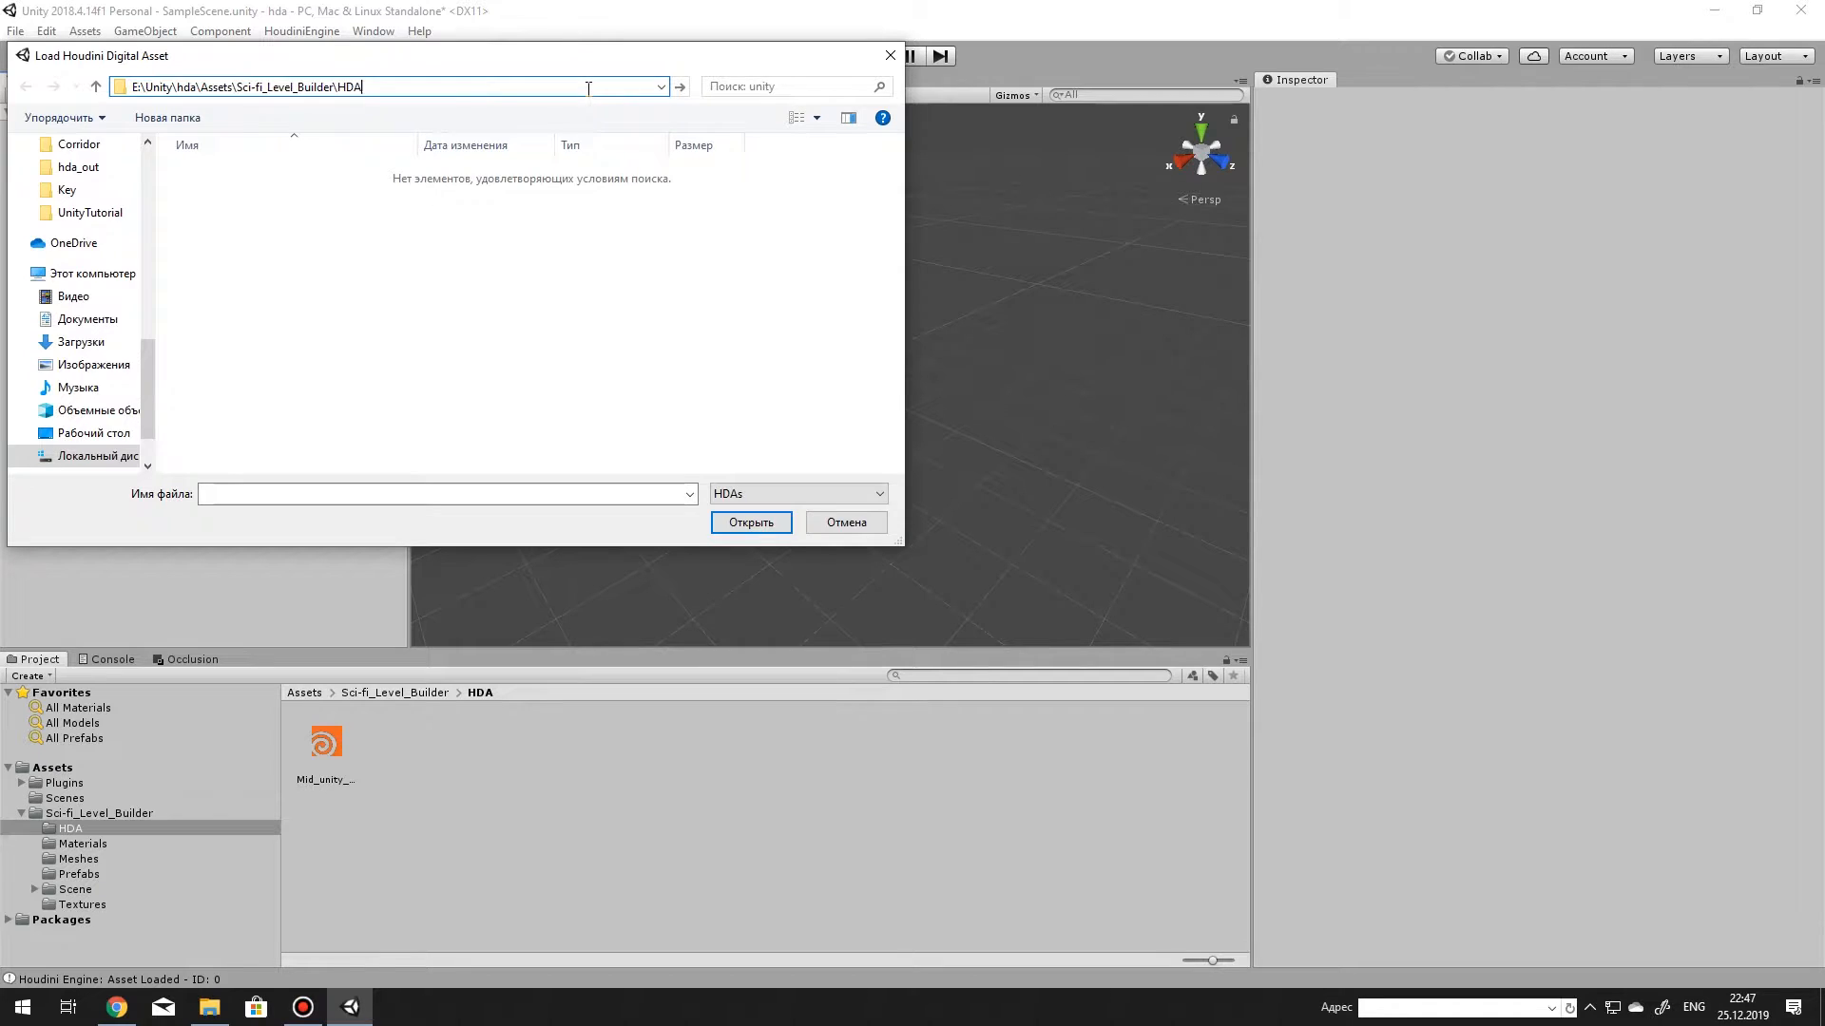
pyautogui.press('Return')
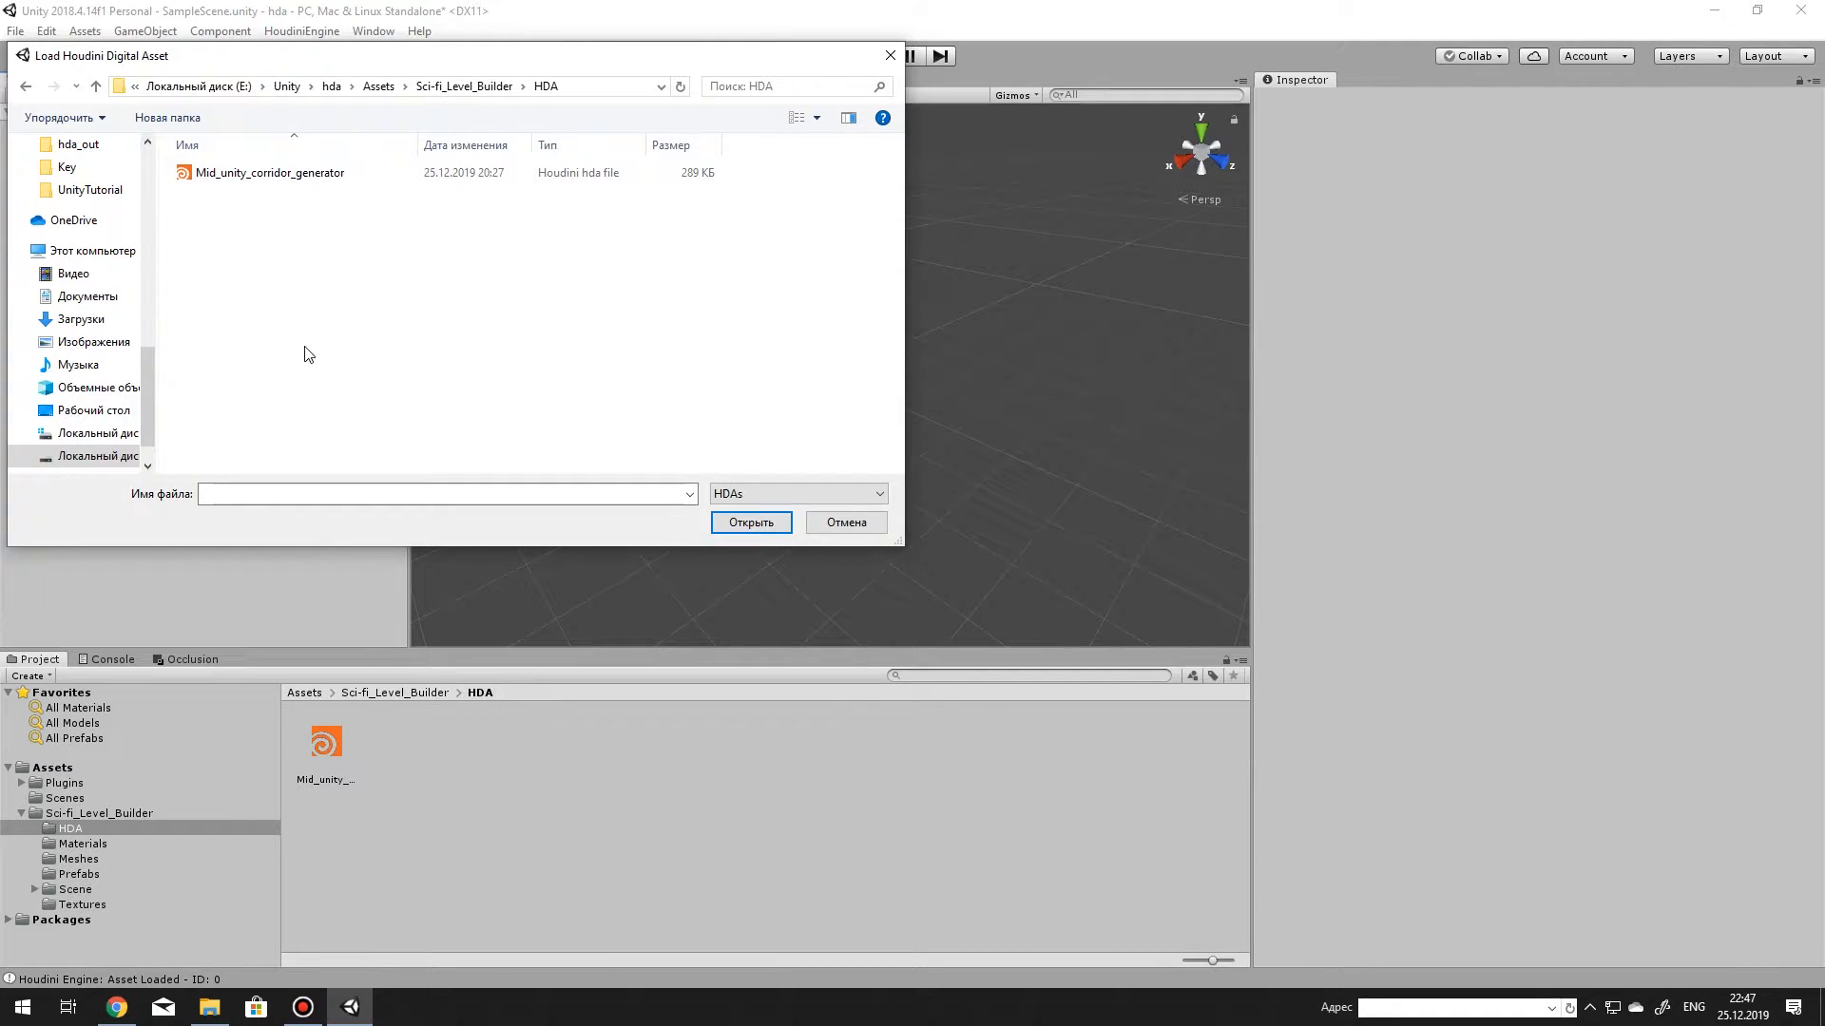
pyautogui.click(247, 174)
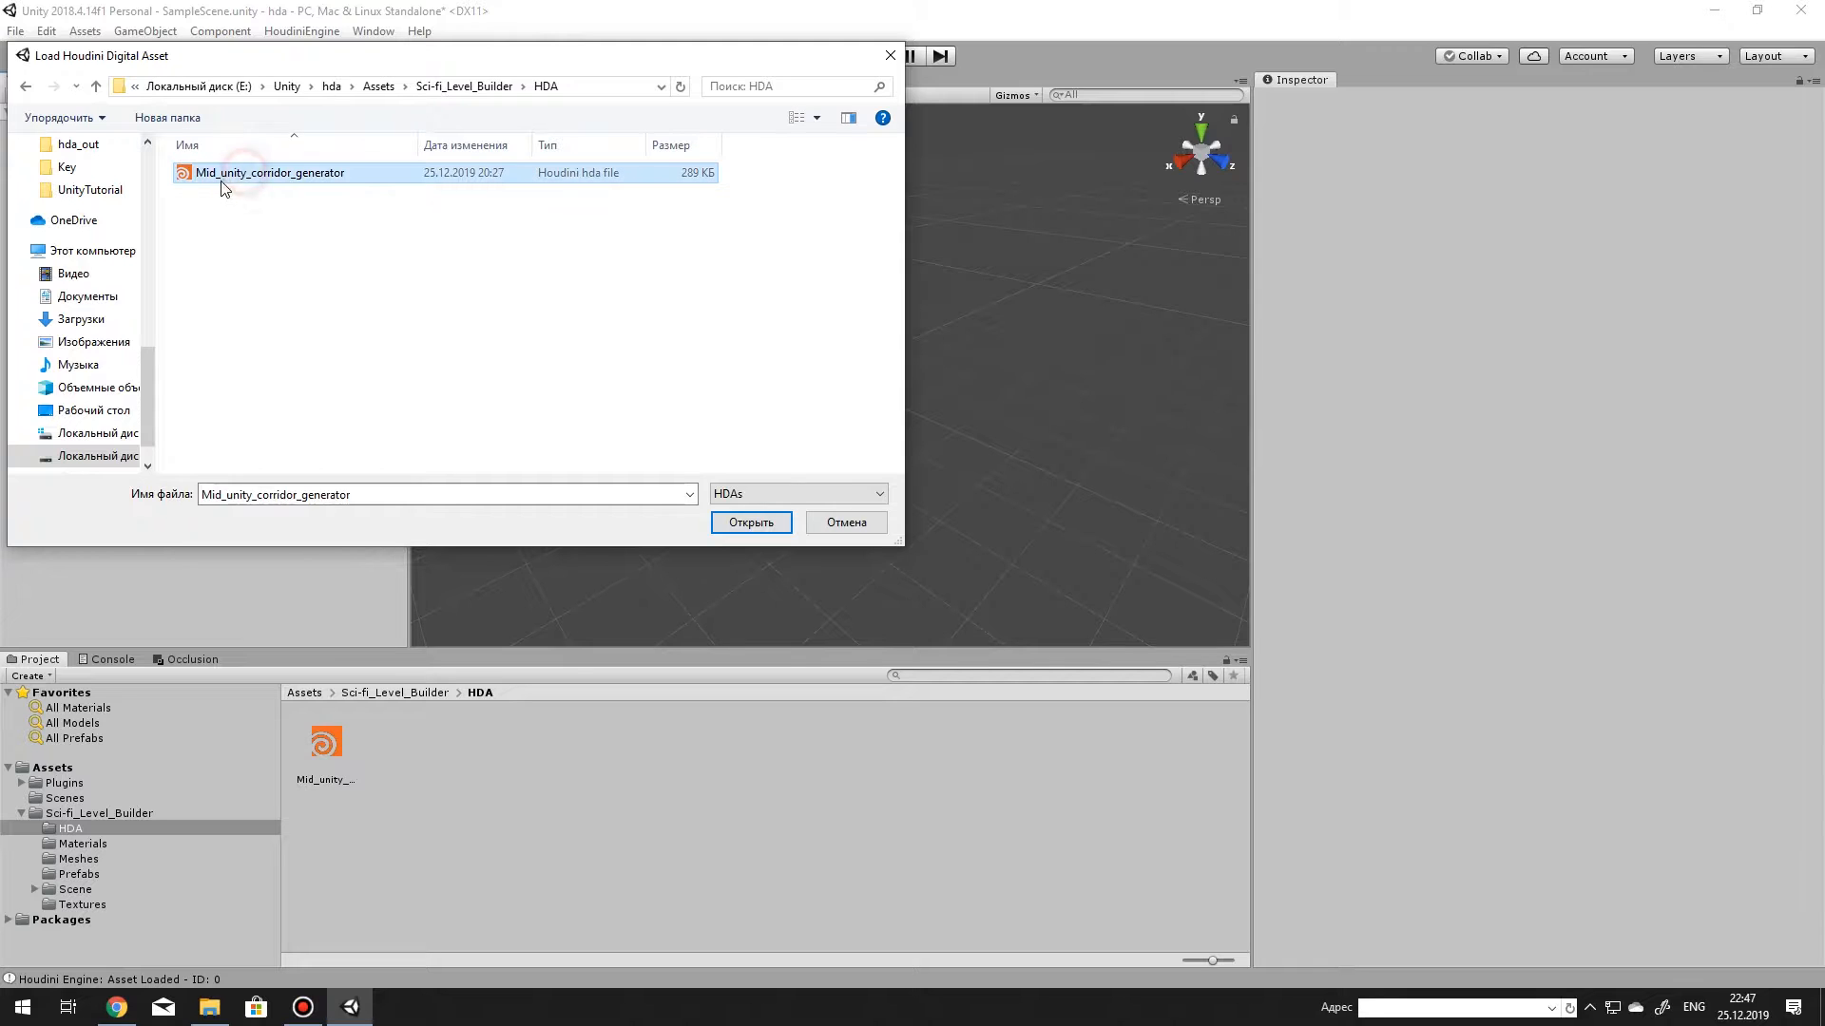
pyautogui.doubleClick(285, 174)
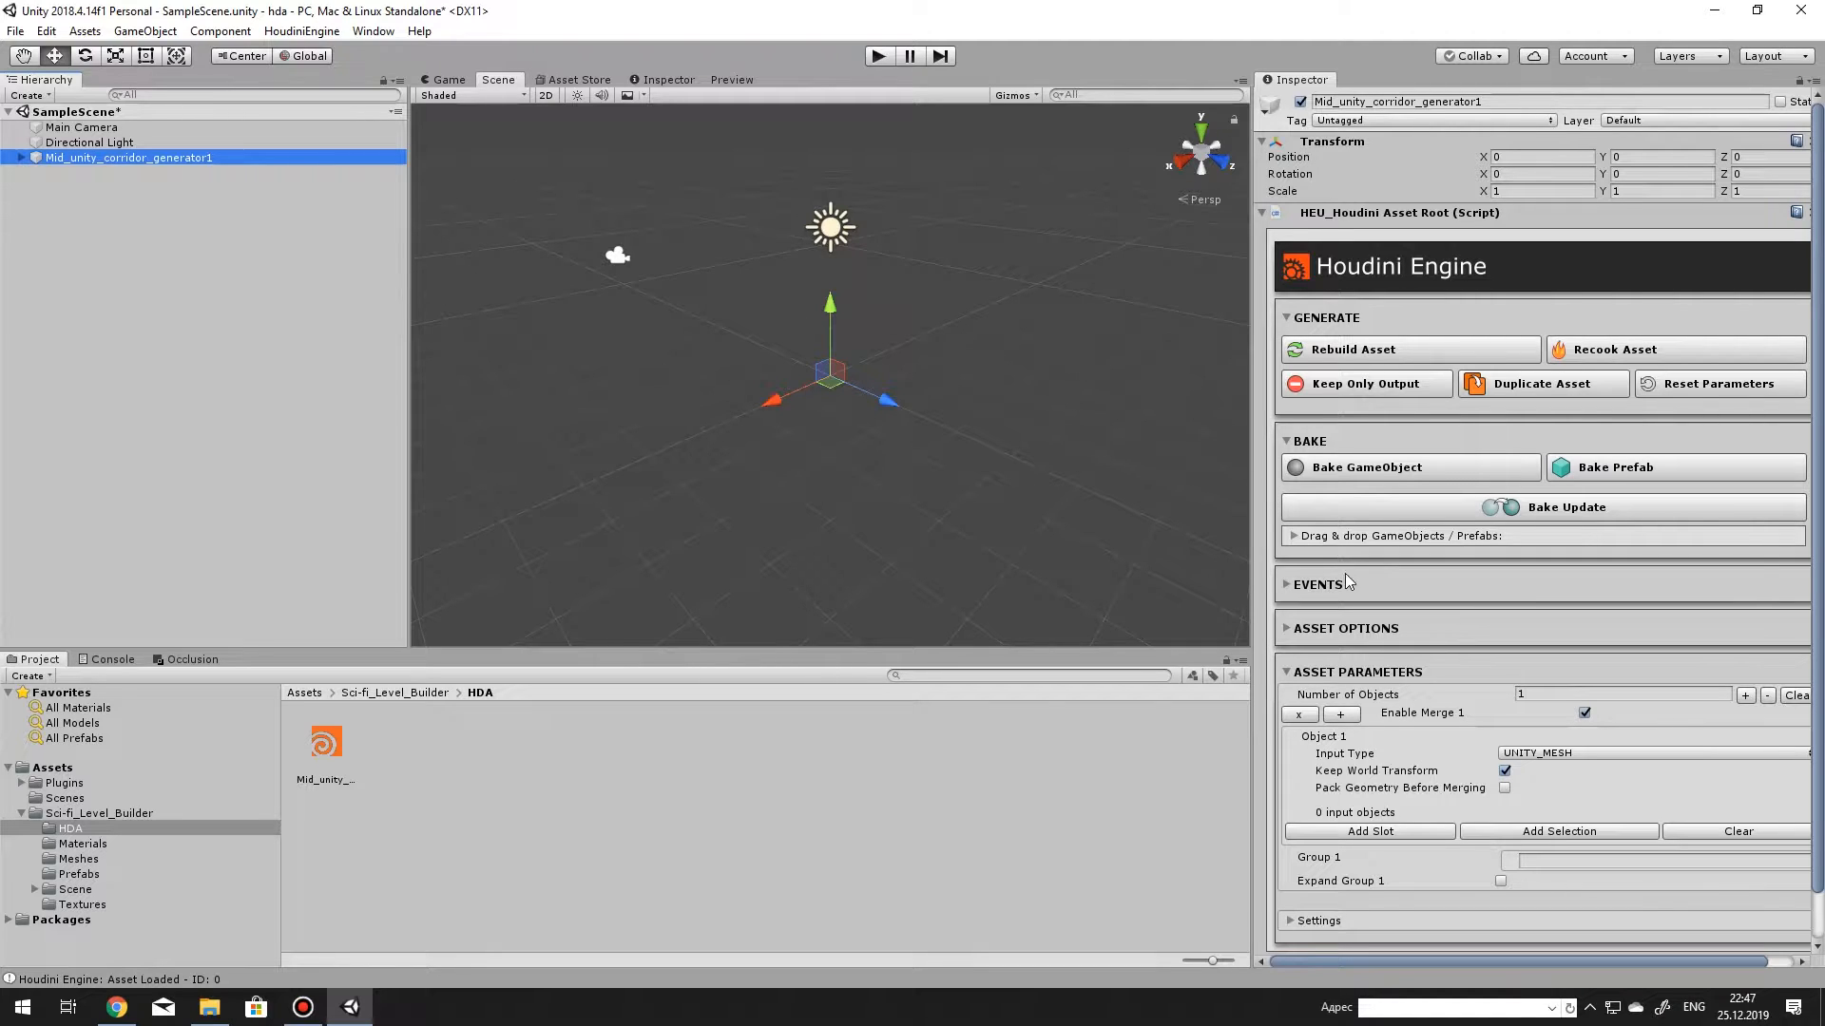
pyautogui.scroll(-2, 1354, 458)
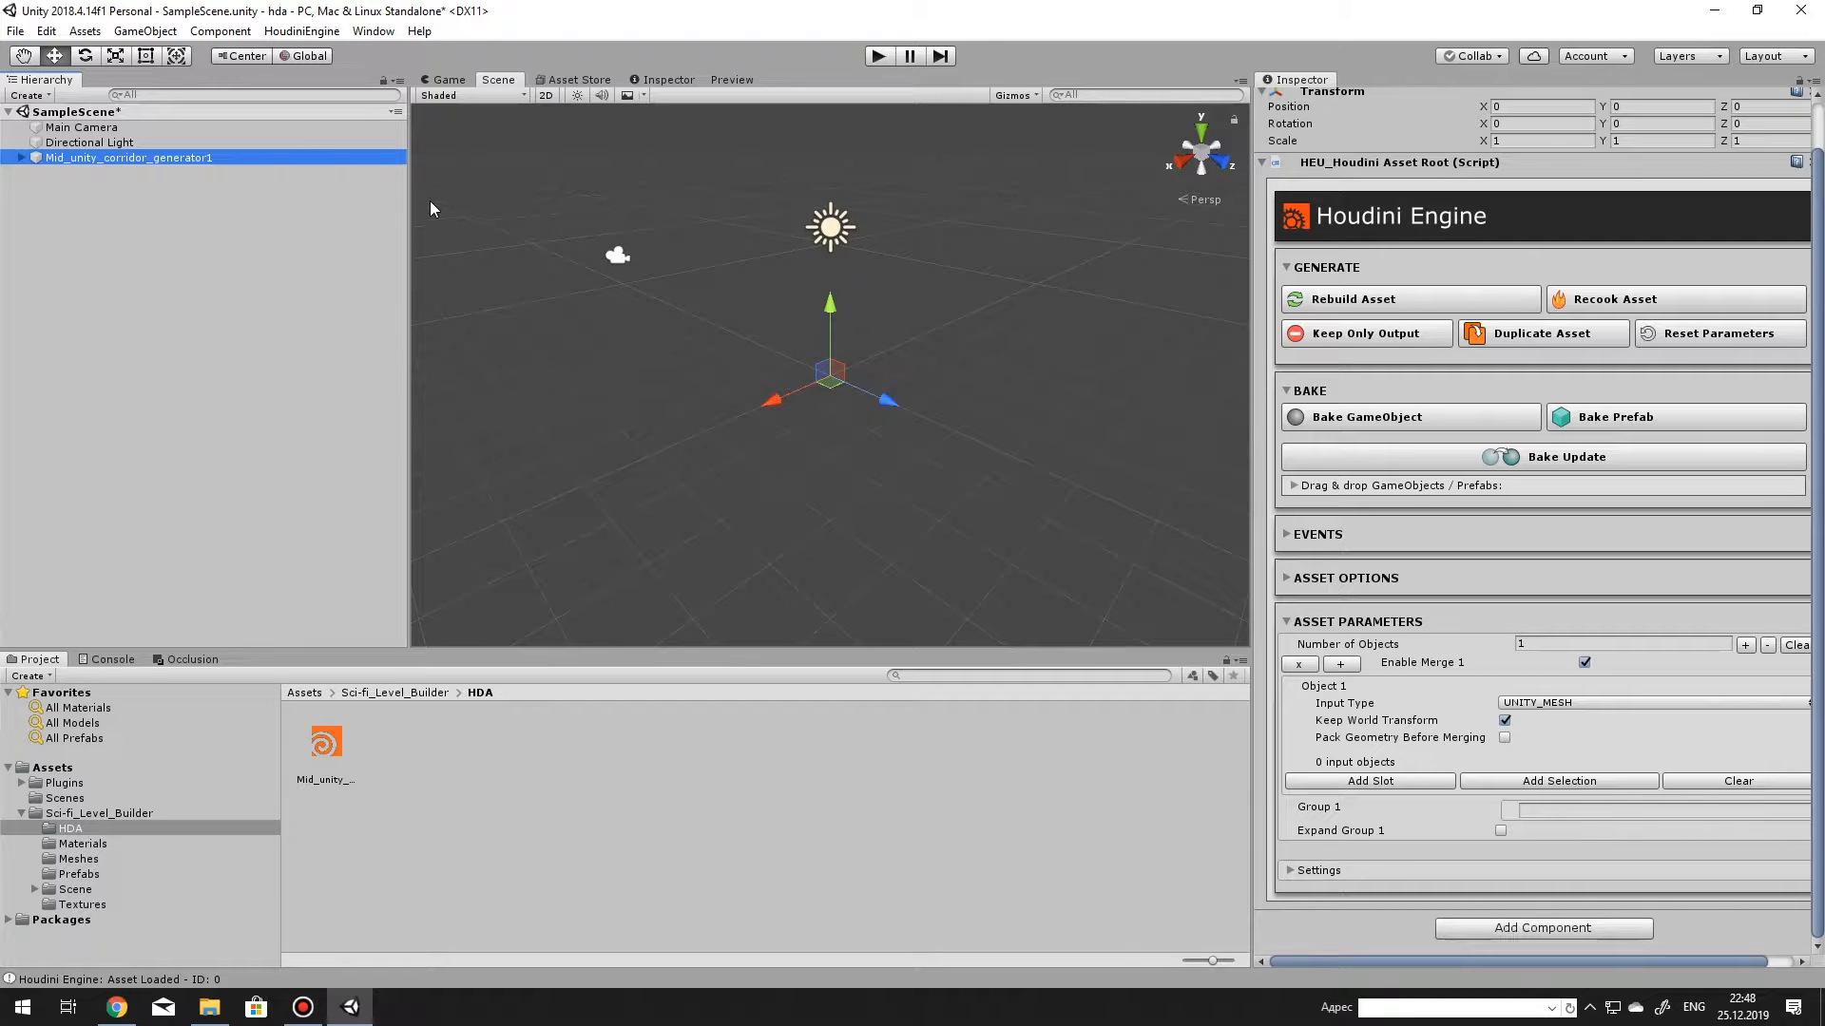
# Create a new Houdini curve asset and draw an open, angular five-point path along the ground grid.
pyautogui.click(302, 32)
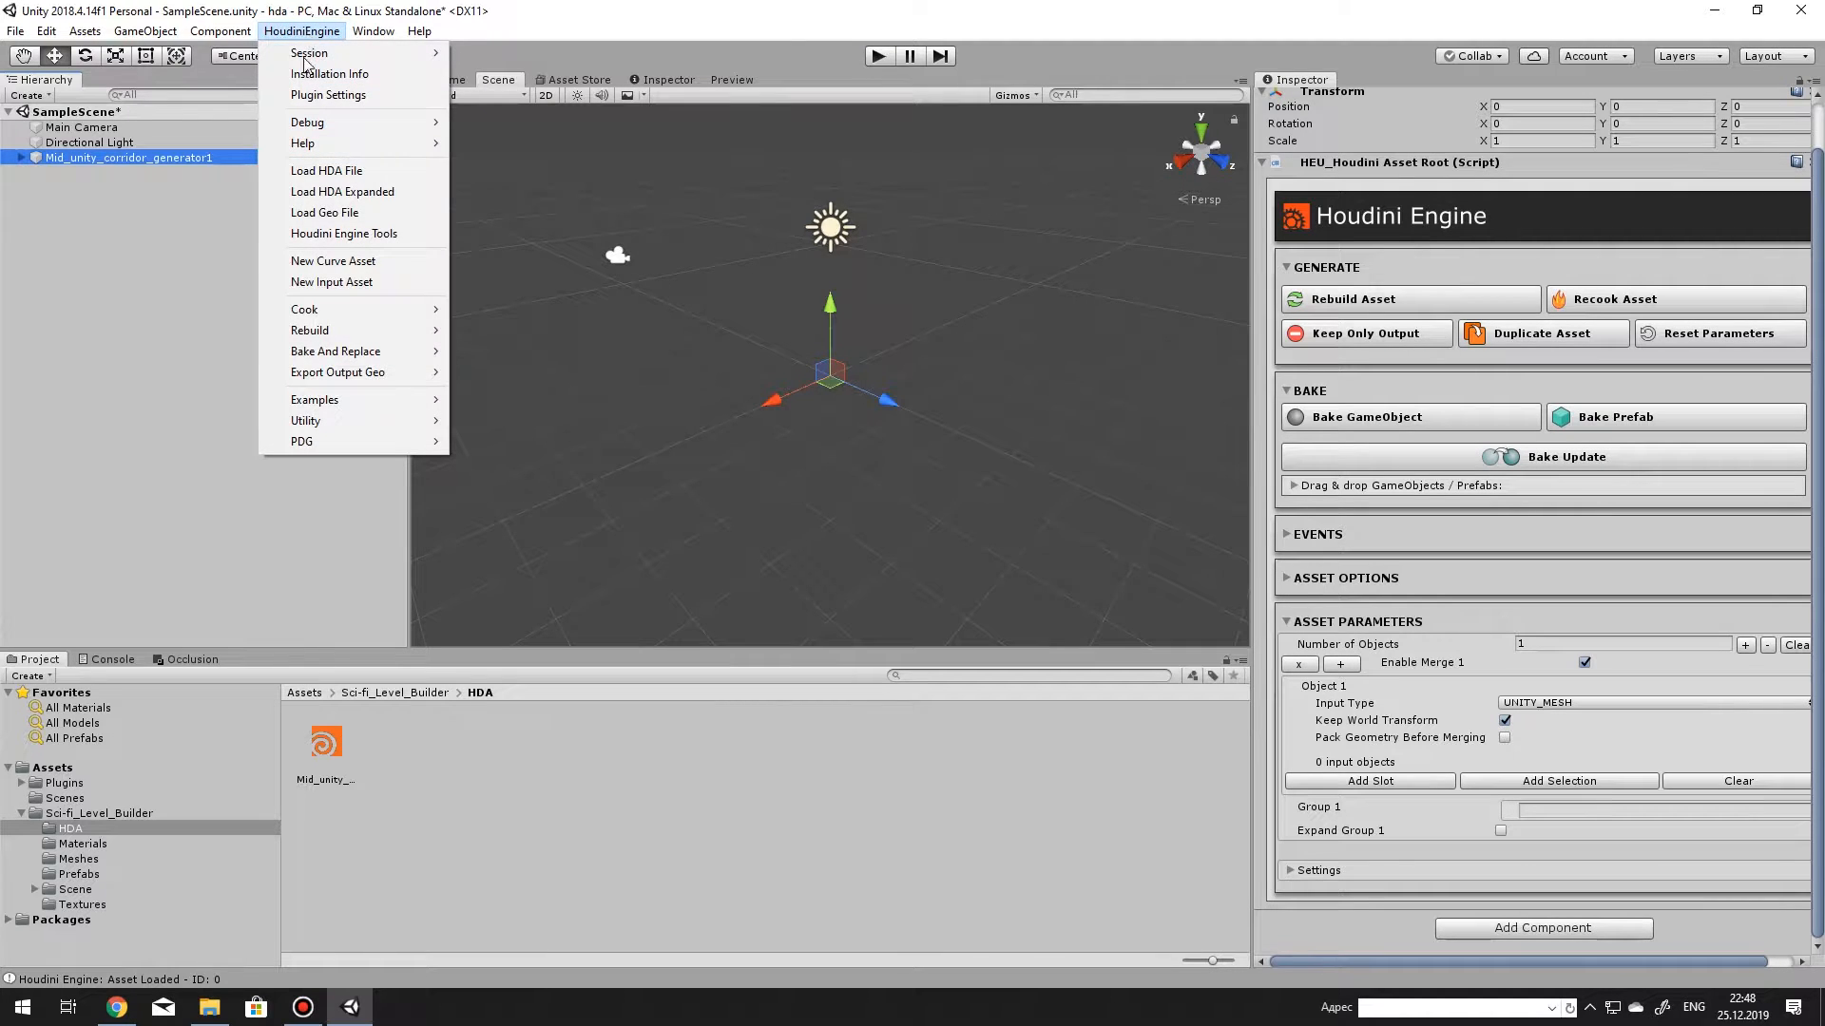
pyautogui.click(358, 261)
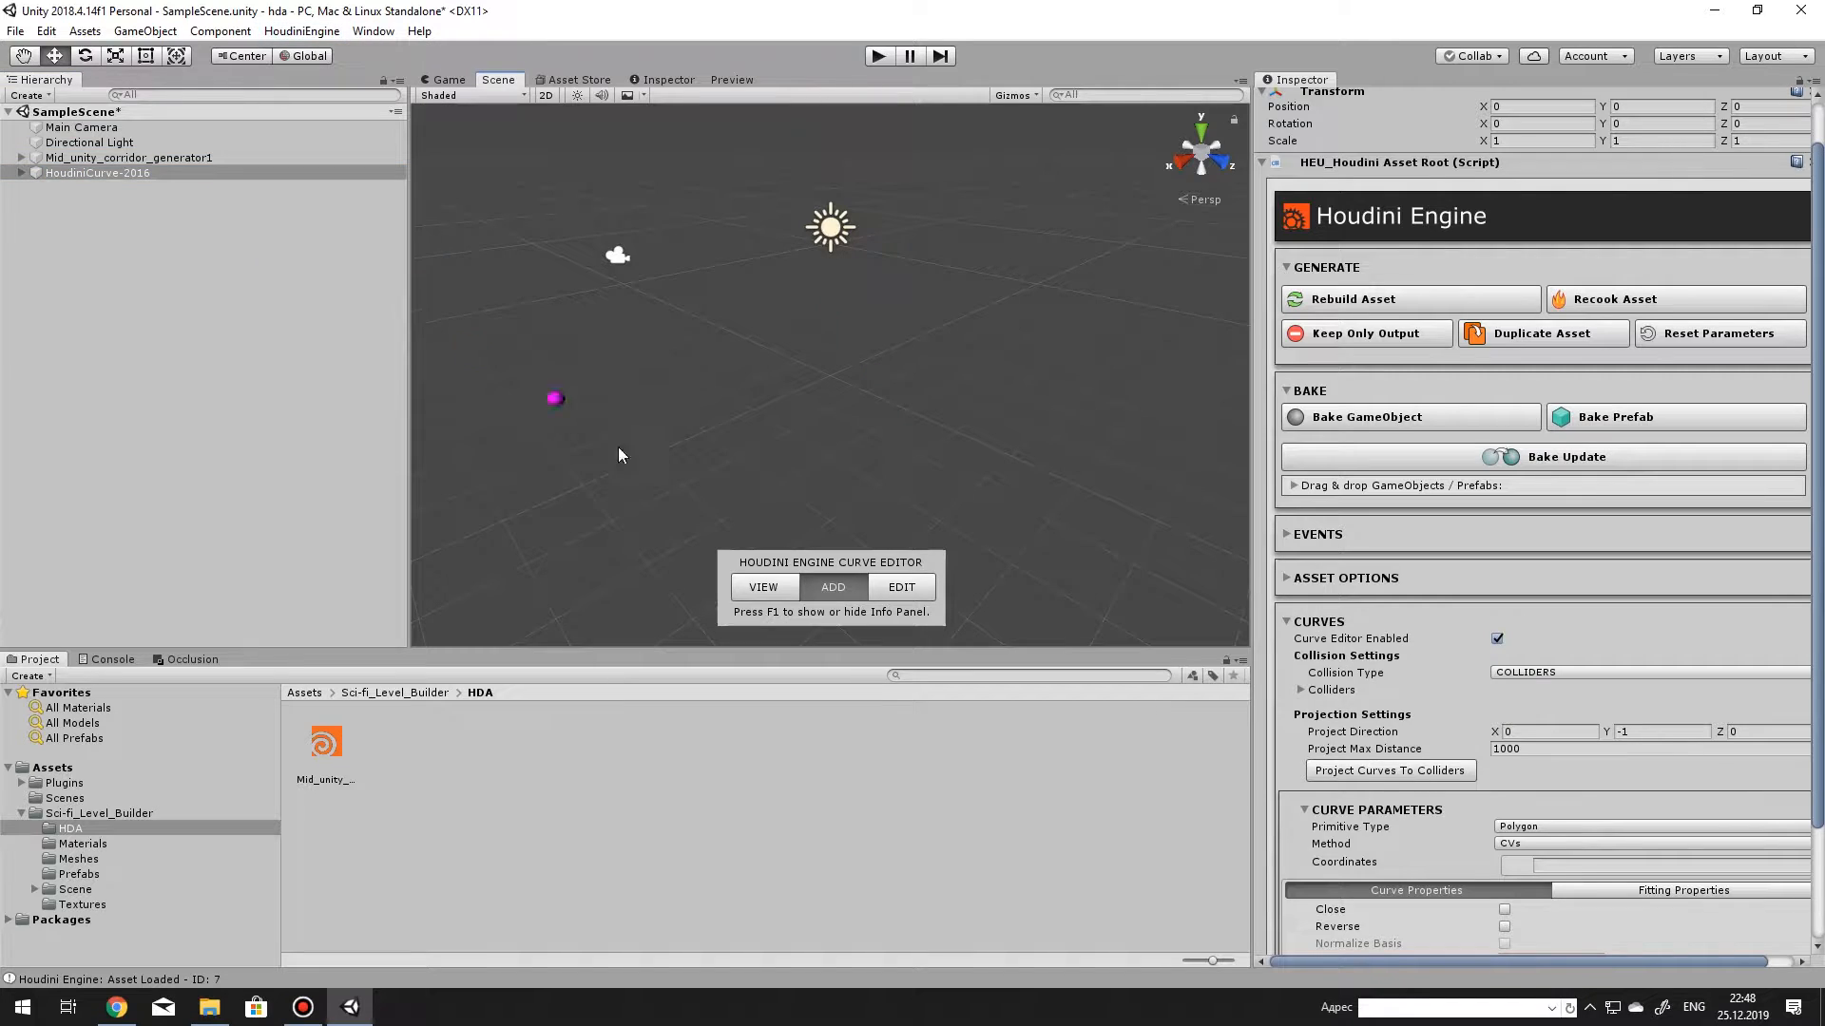
pyautogui.scroll(-2, 684, 460)
pyautogui.keyDown('alt'); pyautogui.moveTo(701, 423); pyautogui.dragTo(693, 383); pyautogui.keyUp('alt')
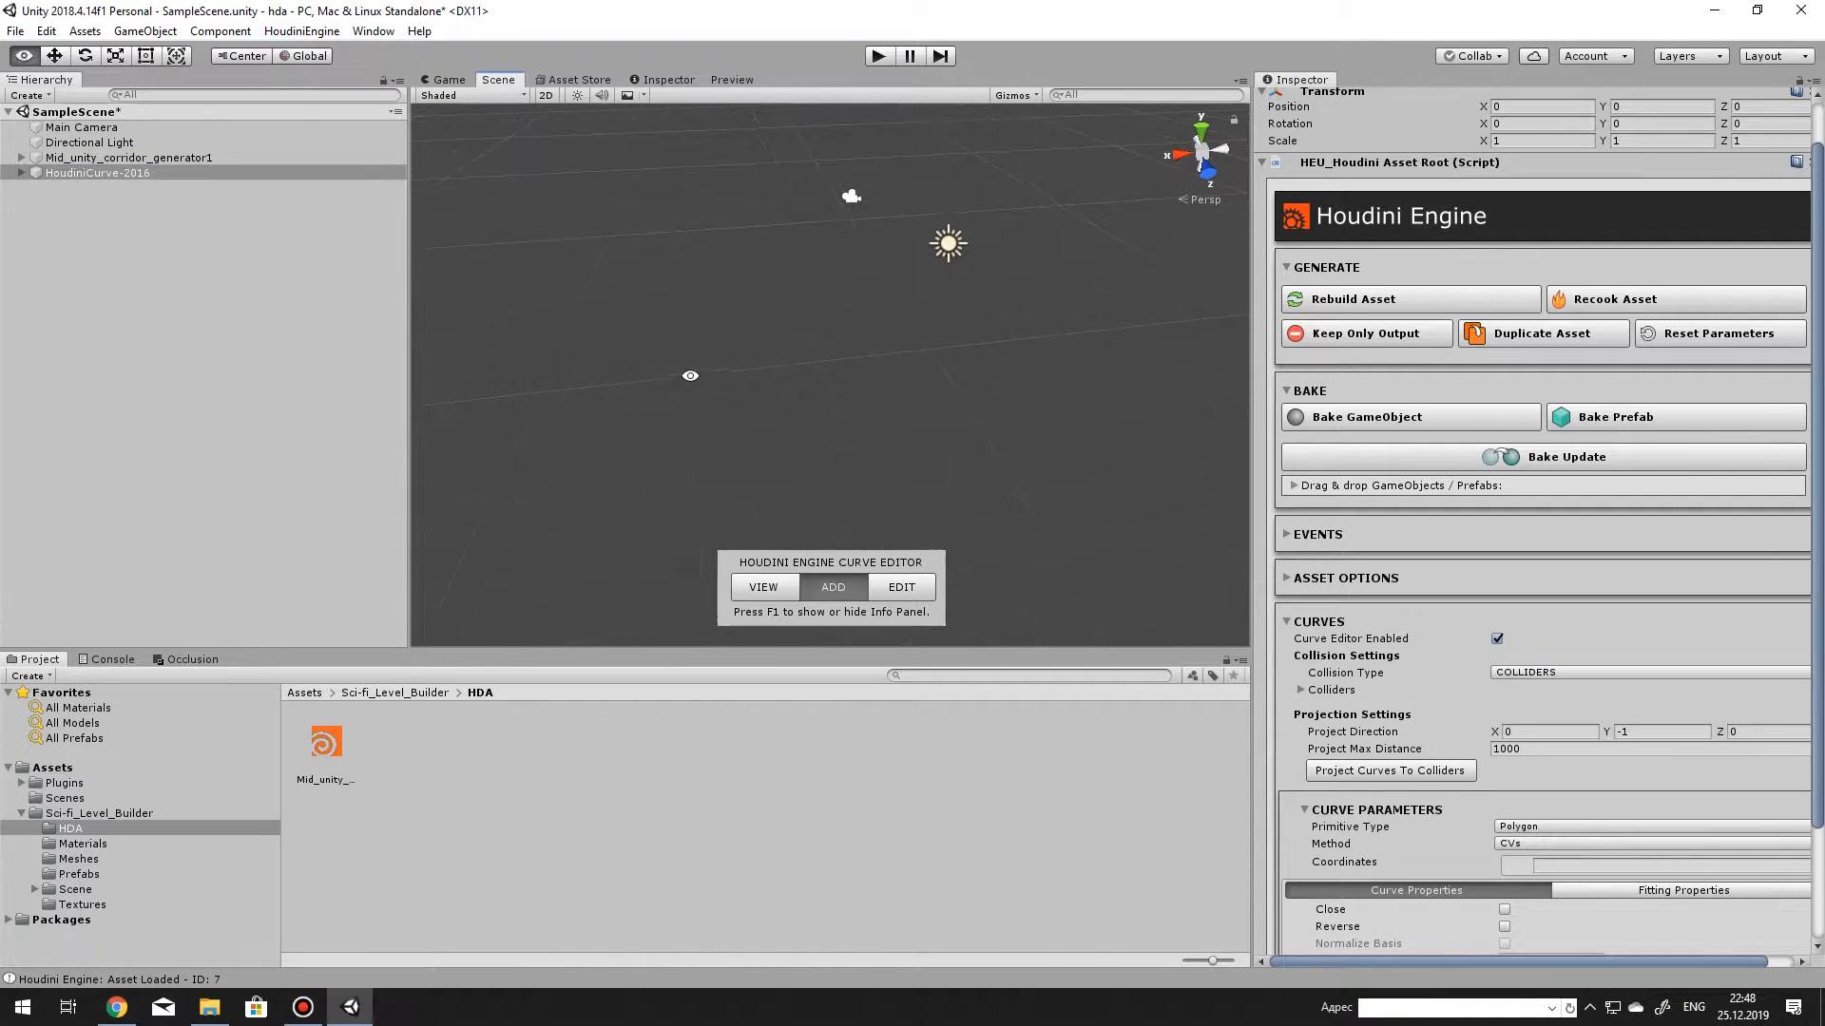
pyautogui.click(537, 392)
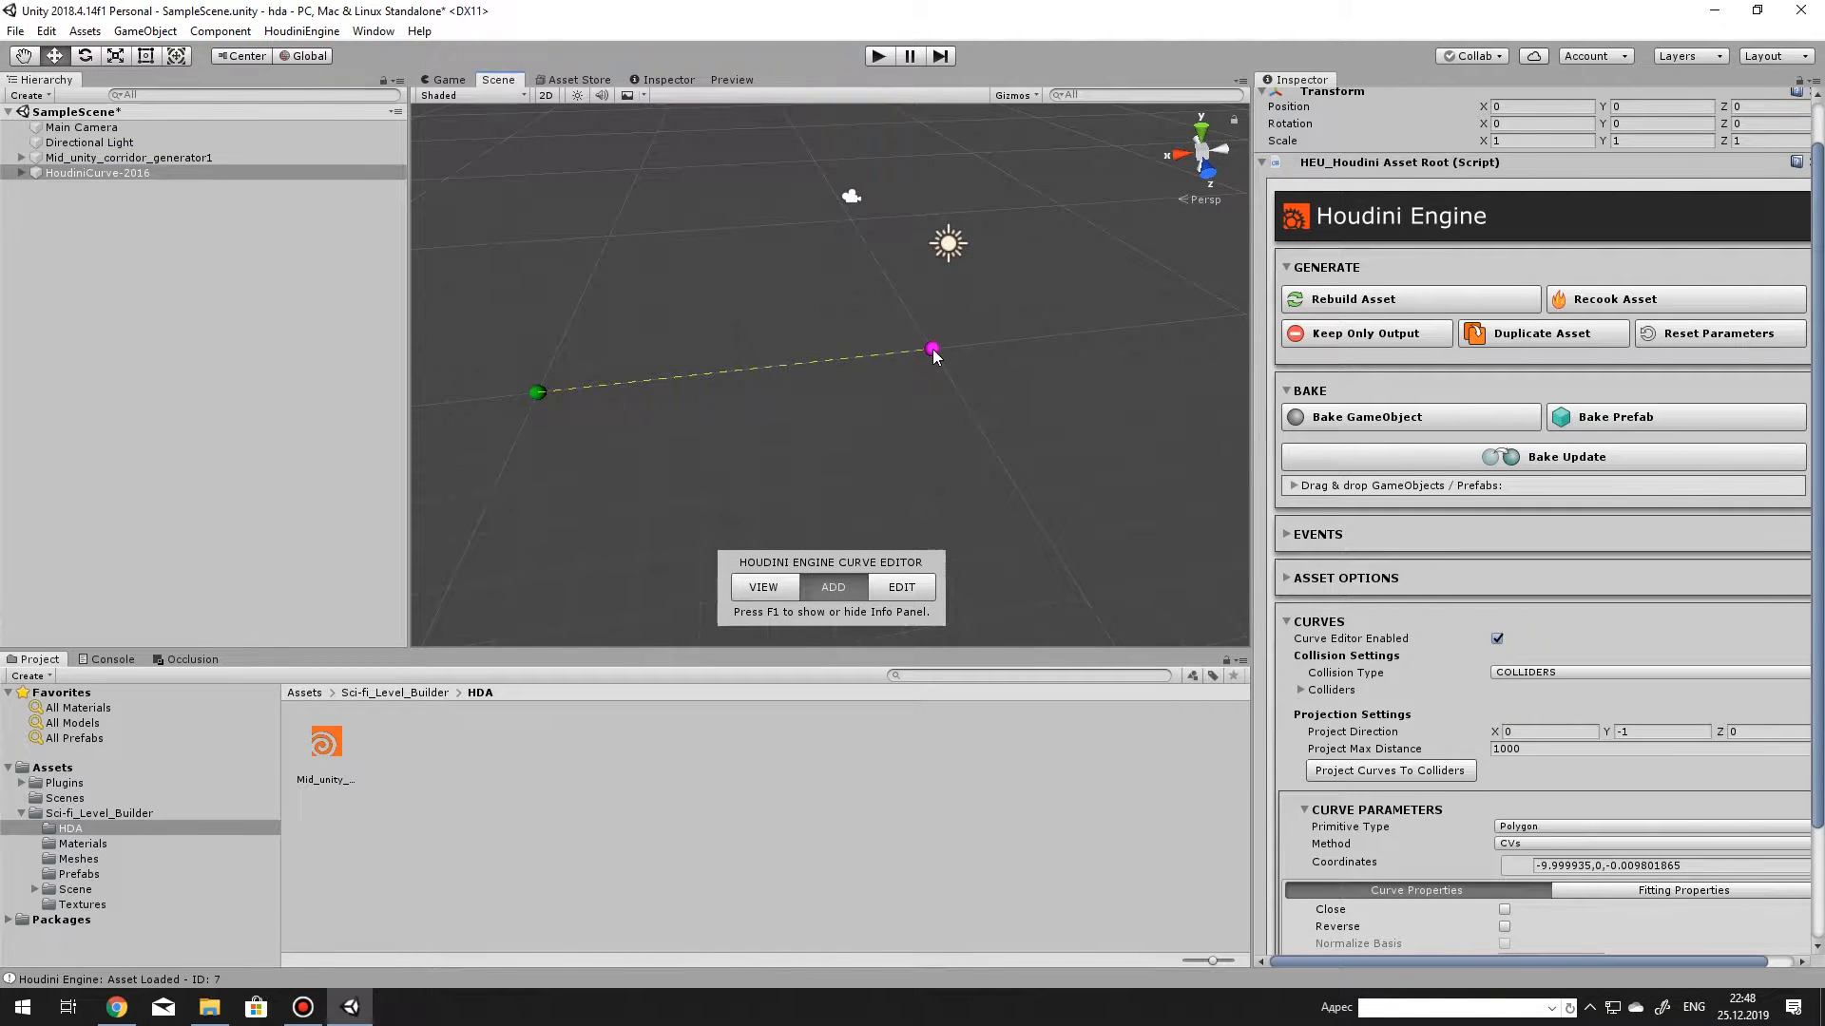
pyautogui.click(933, 351)
pyautogui.moveTo(932, 351)
pyautogui.keyDown('alt'); pyautogui.mouseDown()
pyautogui.moveTo(774, 355)
pyautogui.moveTo(819, 316)
pyautogui.moveTo(702, 305)
pyautogui.moveTo(782, 379)
pyautogui.moveTo(876, 387)
pyautogui.mouseUp(); pyautogui.keyUp('alt')
pyautogui.moveTo(1008, 433)
pyautogui.keyDown('alt'); pyautogui.mouseDown()
pyautogui.moveTo(1025, 321)
pyautogui.moveTo(912, 285)
pyautogui.moveTo(945, 375)
pyautogui.mouseUp(); pyautogui.keyUp('alt')
pyautogui.click(974, 295)
pyautogui.click(950, 366)
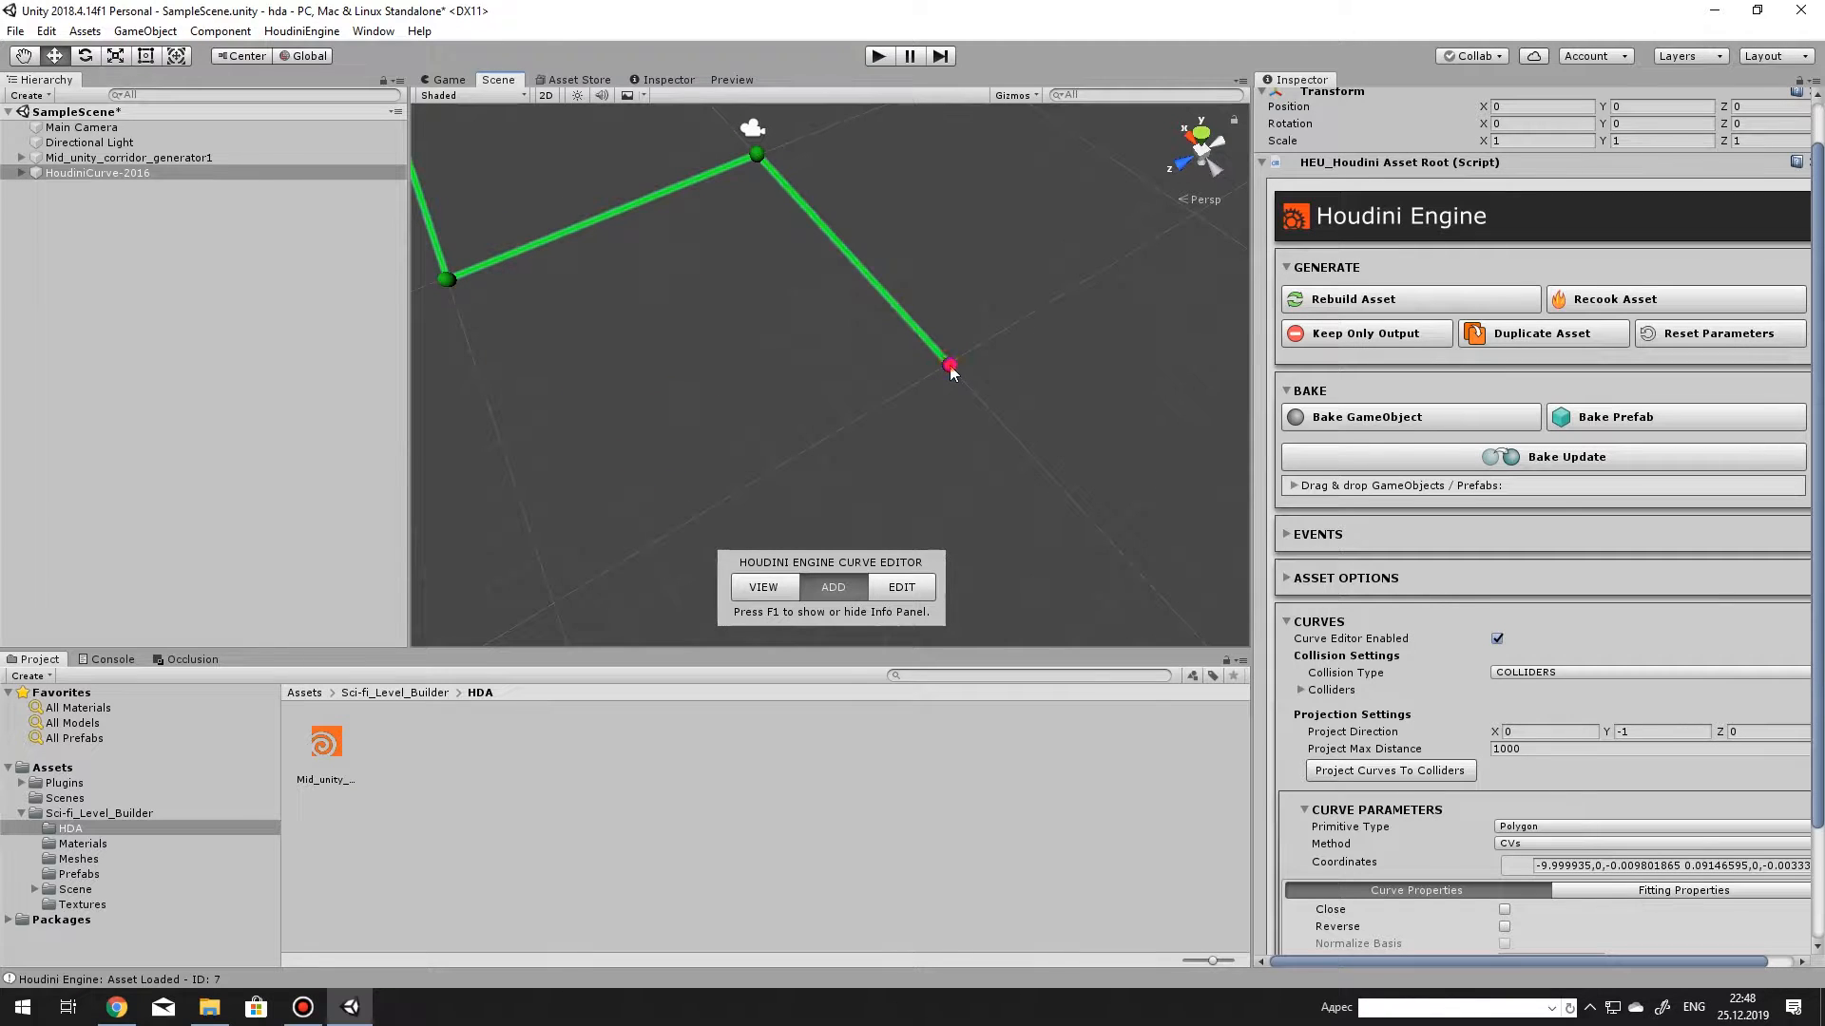
pyautogui.moveTo(823, 387)
pyautogui.keyDown('alt'); pyautogui.mouseDown()
pyautogui.moveTo(892, 345)
pyautogui.moveTo(879, 380)
pyautogui.moveTo(835, 399)
pyautogui.moveTo(1023, 270)
pyautogui.moveTo(1028, 389)
pyautogui.moveTo(937, 374)
pyautogui.moveTo(947, 392)
pyautogui.mouseUp(); pyautogui.keyUp('alt')
pyautogui.click(873, 373)
pyautogui.press('Escape')
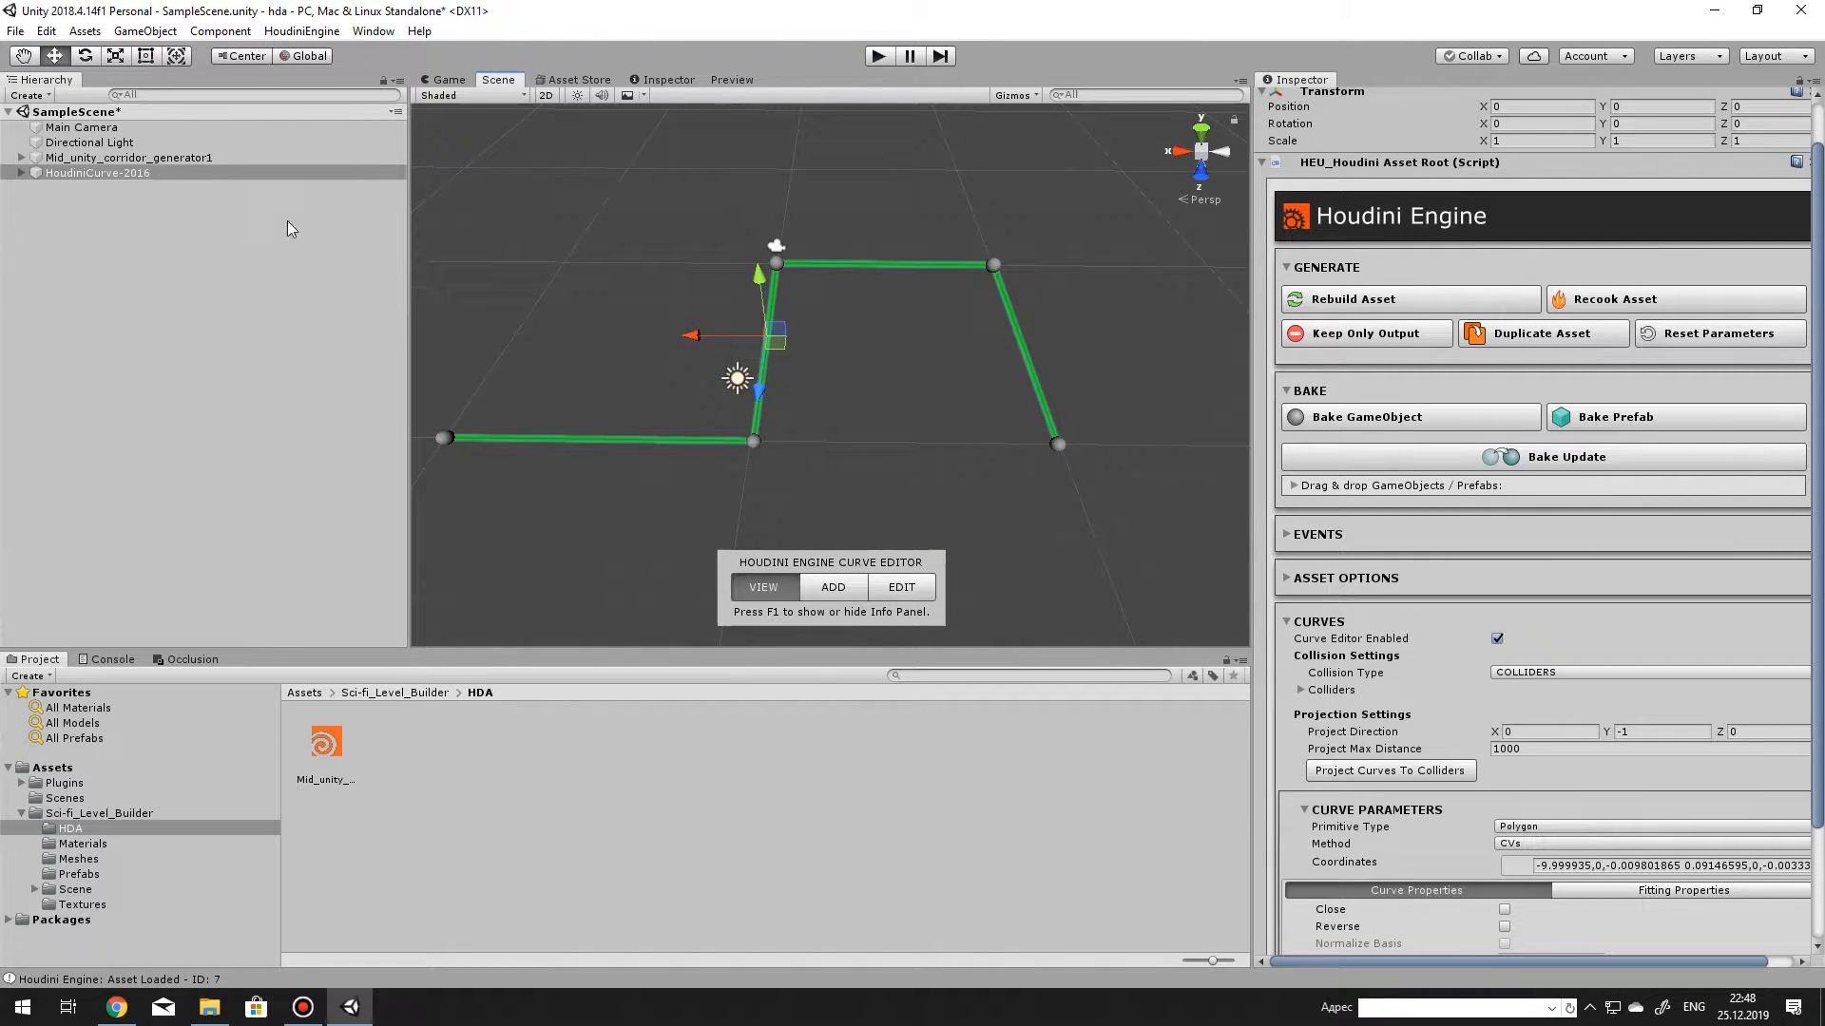
# Set the corridor generator's Object 1 input type to HDA and assign the Houdini curve to a new input slot.
pyautogui.click(124, 157)
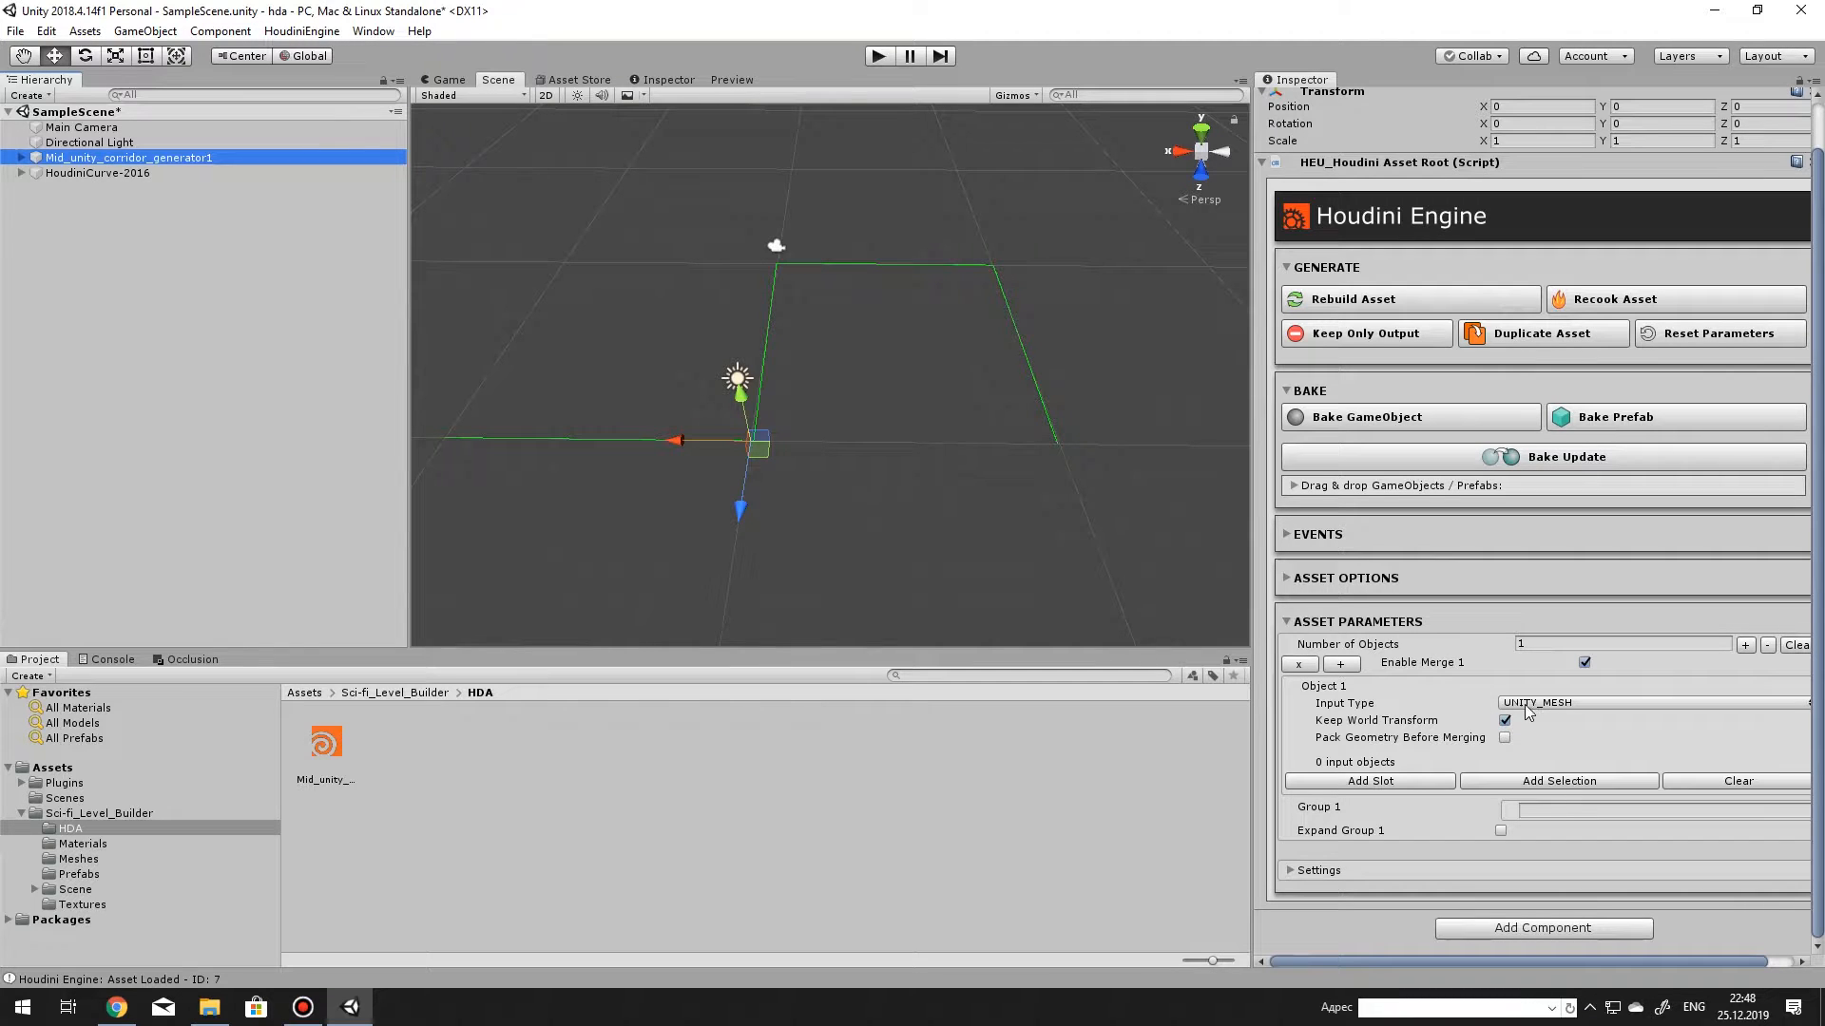
pyautogui.click(1527, 709)
pyautogui.click(1557, 726)
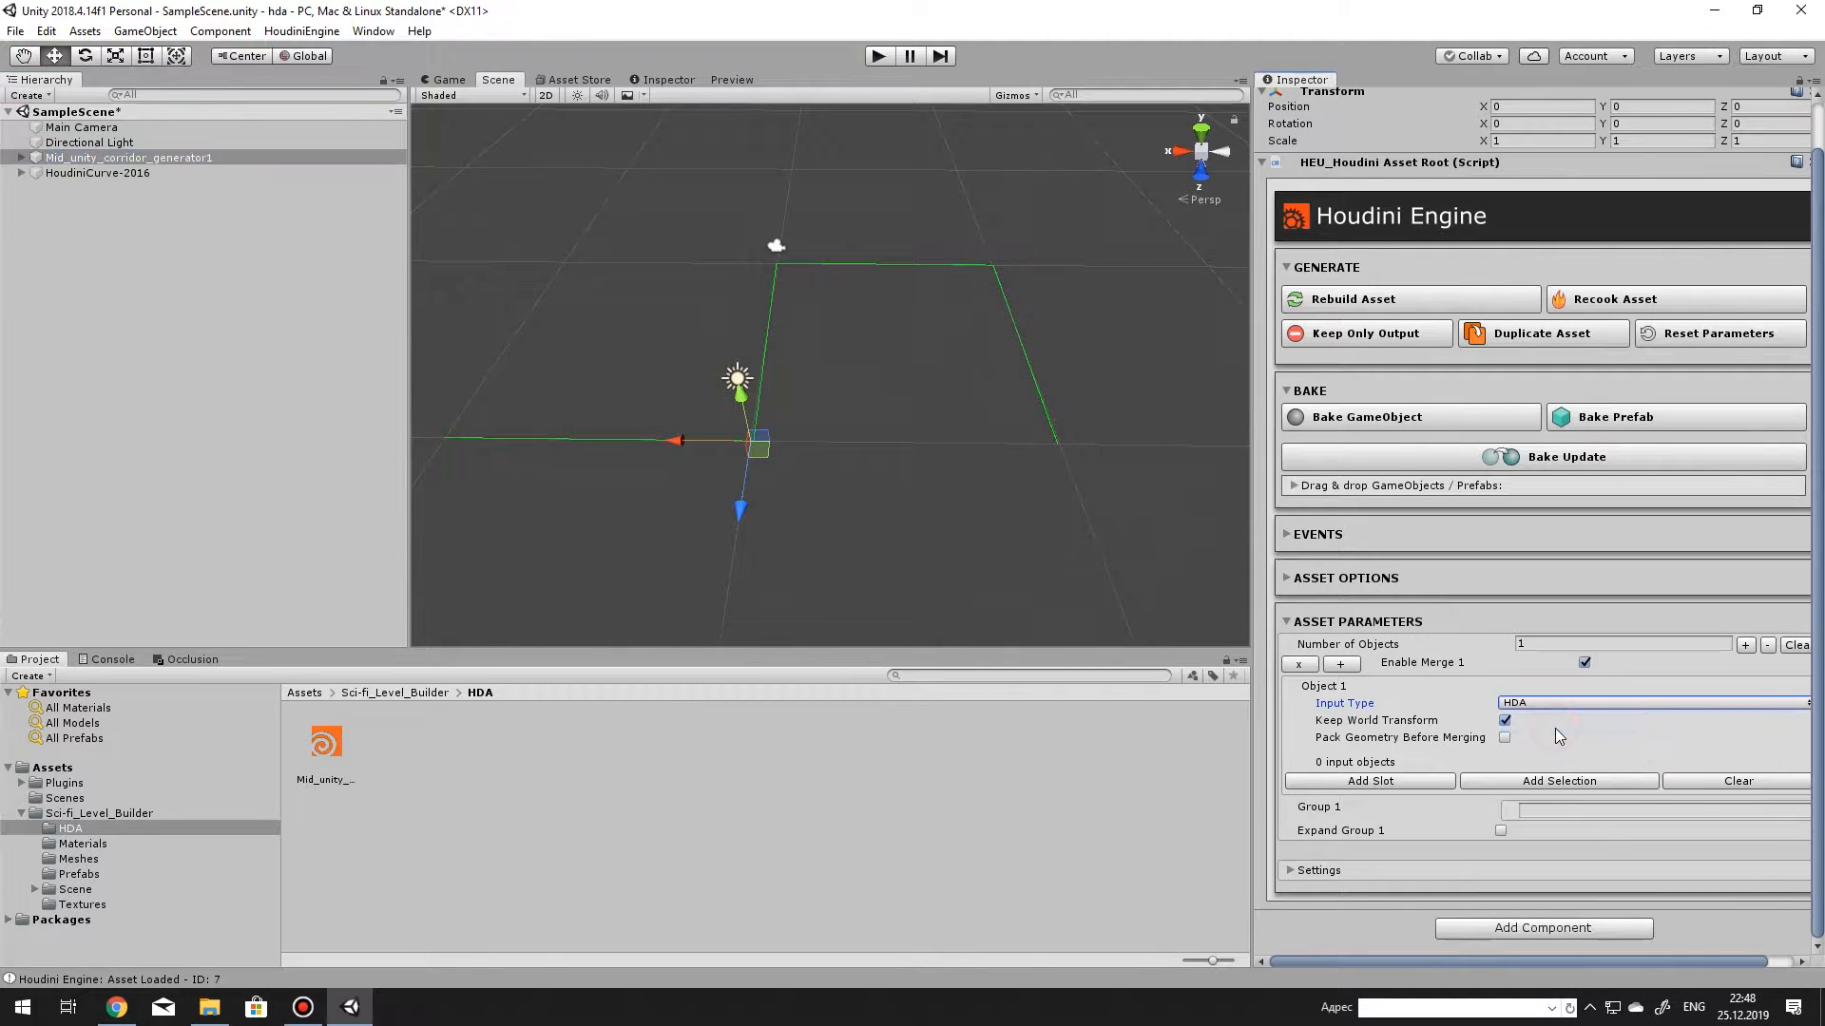
pyautogui.click(1342, 784)
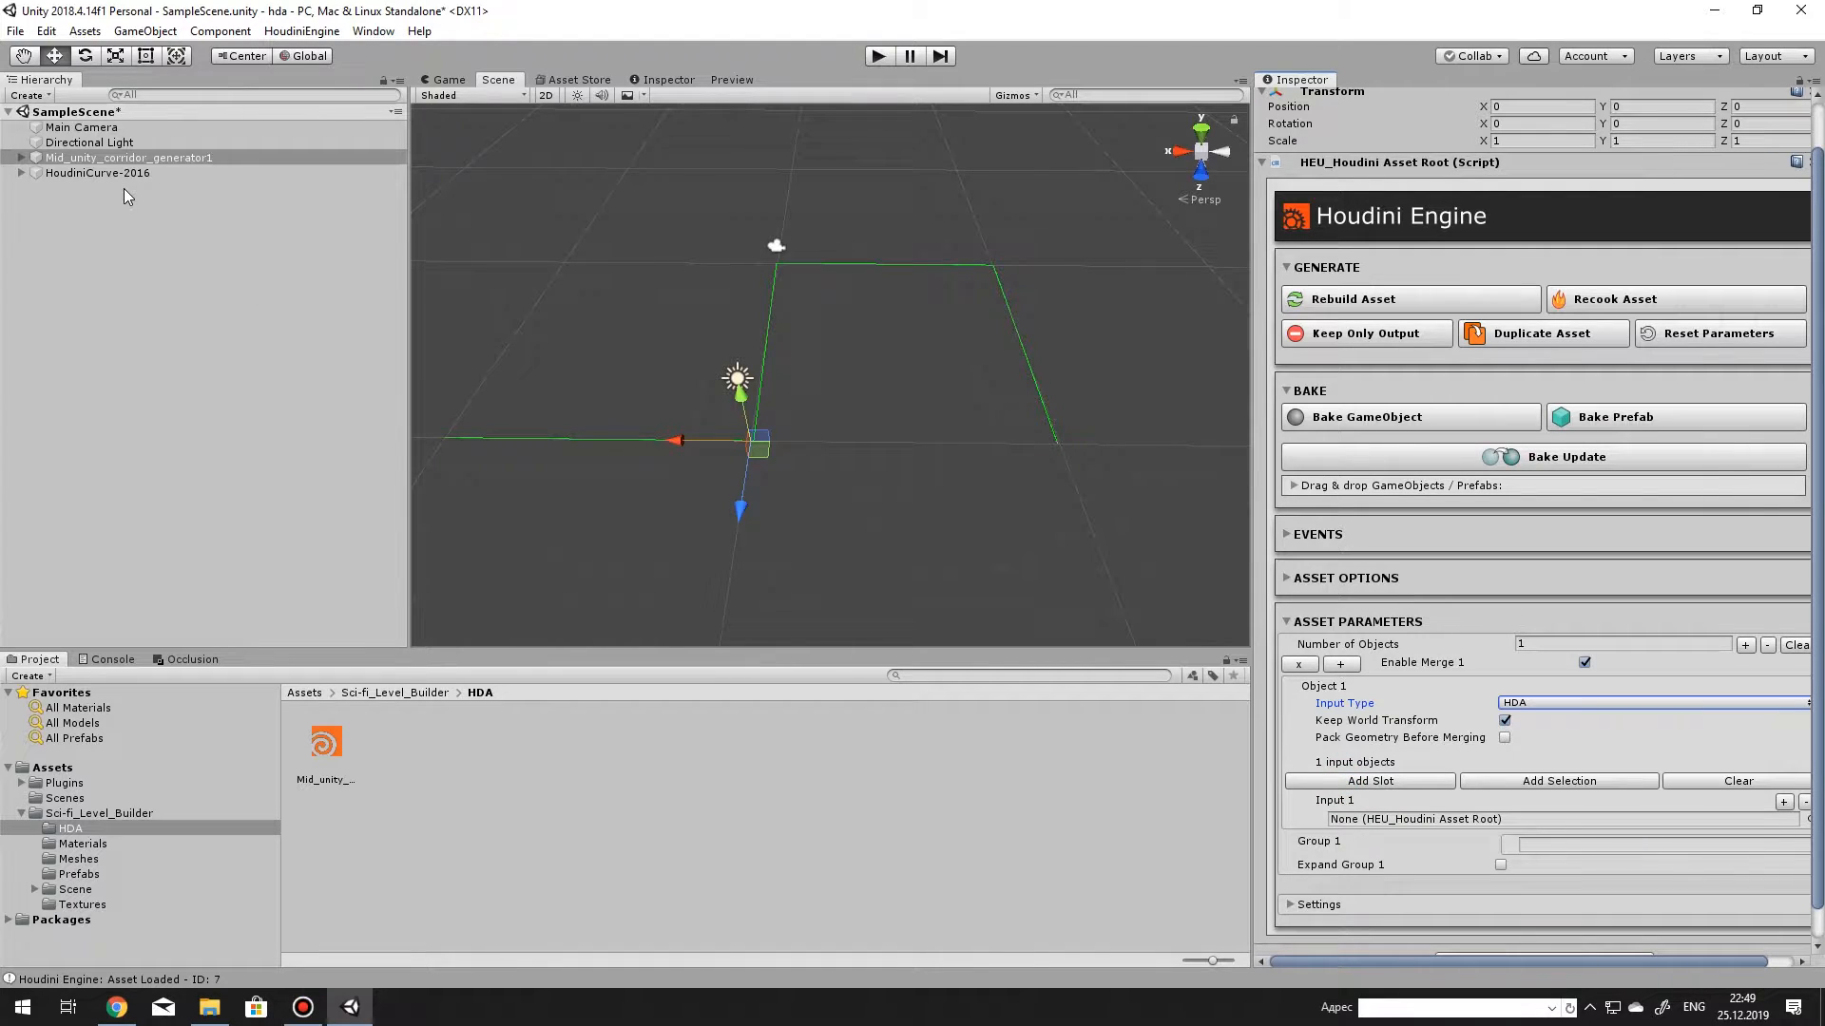
pyautogui.moveTo(123, 175); pyautogui.dragTo(1500, 823)
pyautogui.keyDown('alt'); pyautogui.moveTo(903, 406); pyautogui.dragTo(751, 404); pyautogui.keyUp('alt')
# Expand the corridor generator's Settings, look through its parameters and select the Prefab Folder Path text.
pyautogui.scroll(-1, 1414, 646)
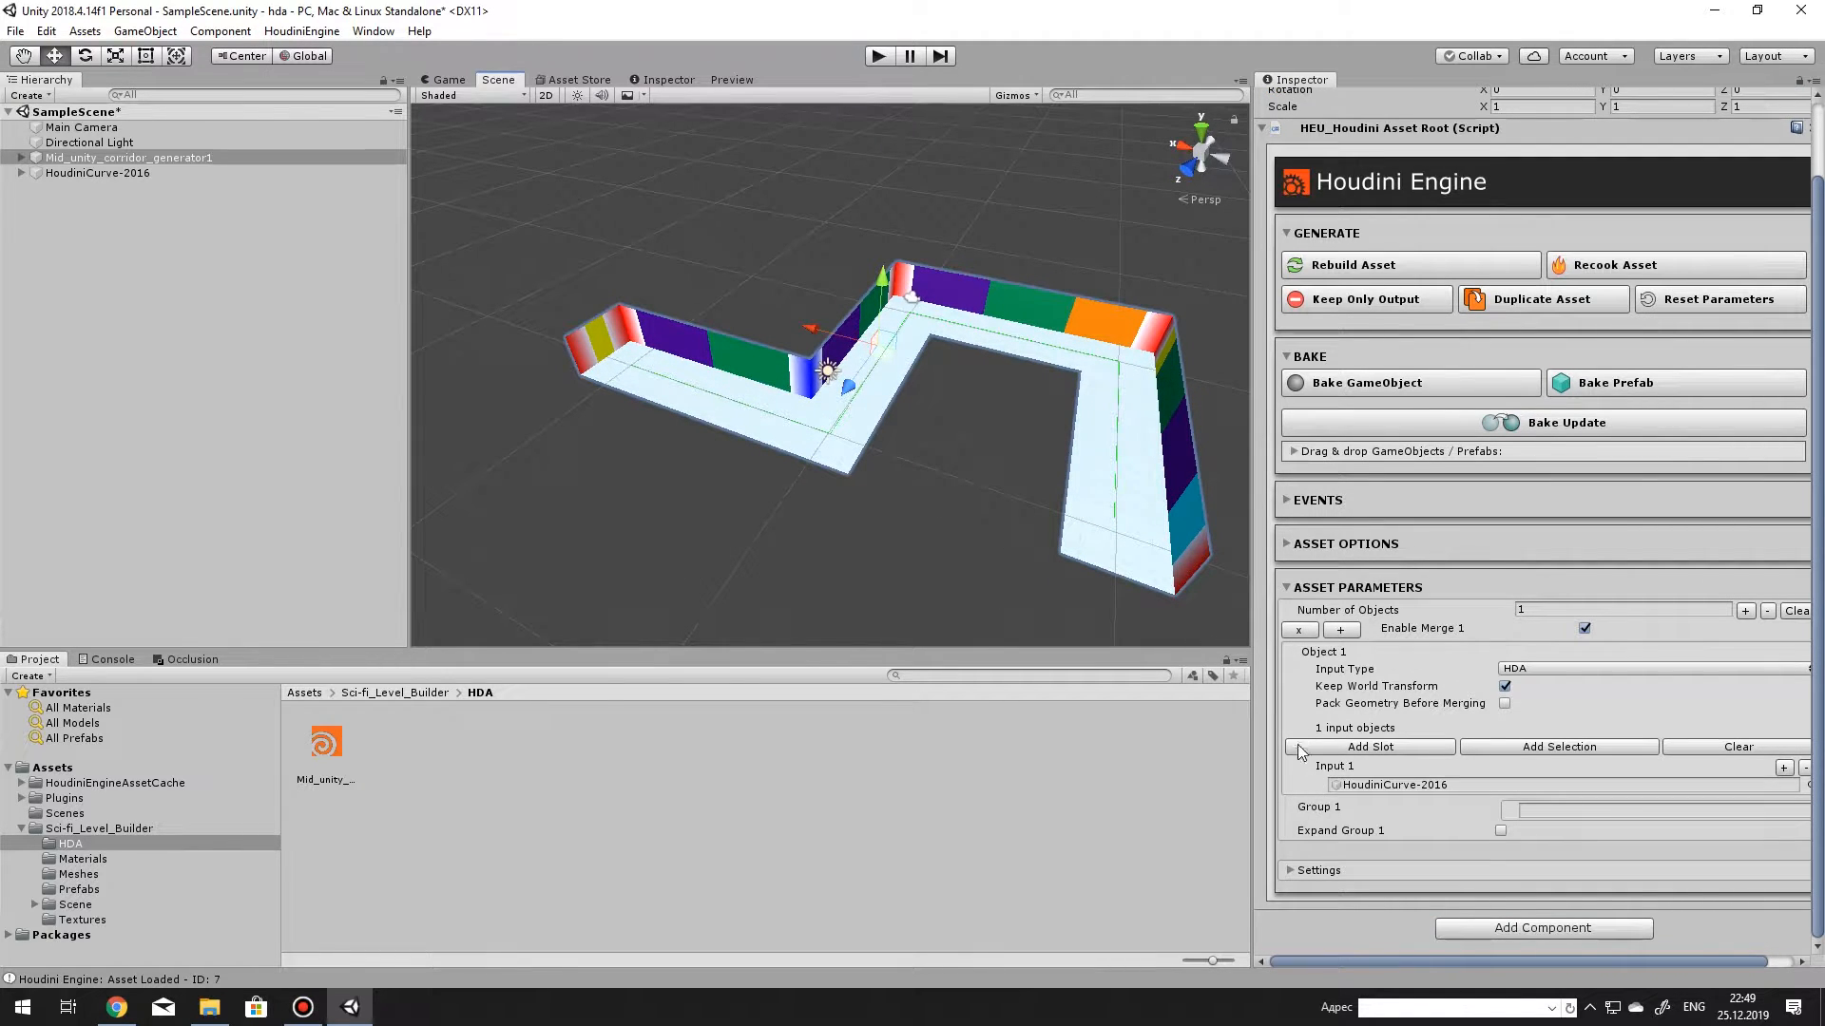
pyautogui.click(1293, 870)
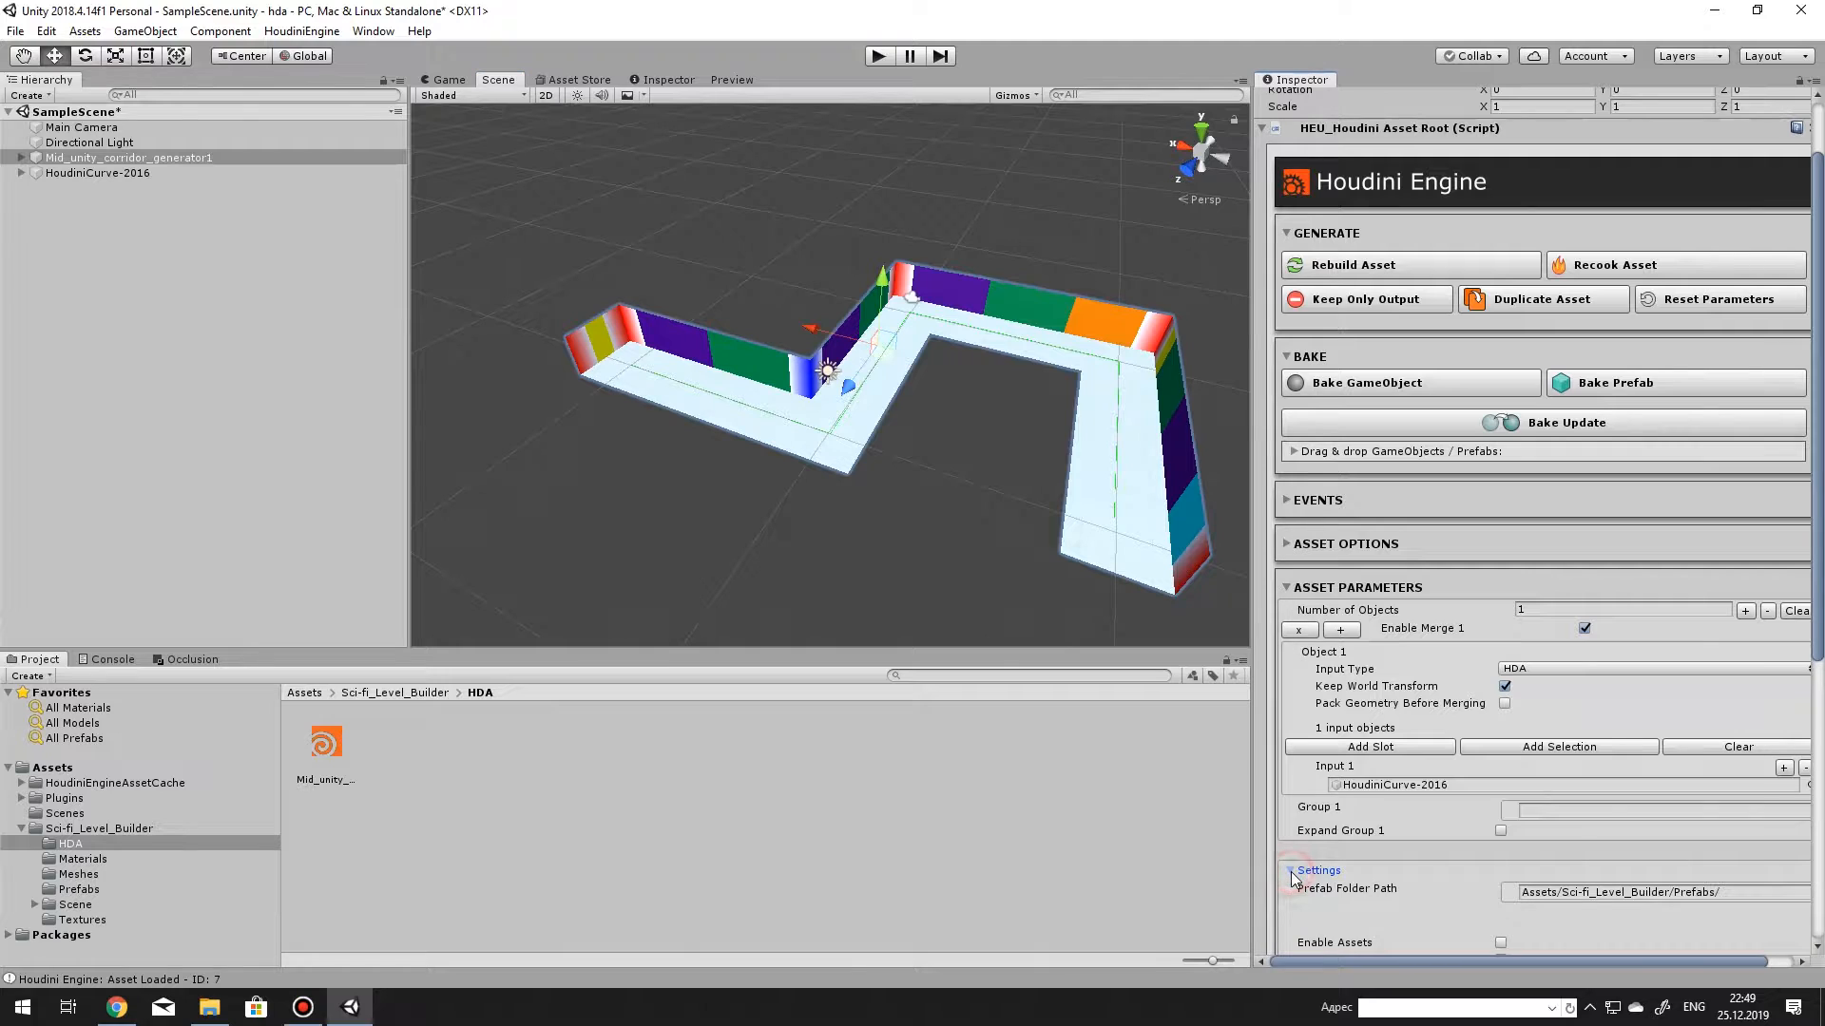
pyautogui.scroll(-3, 1313, 794)
pyautogui.scroll(-10, 1313, 794)
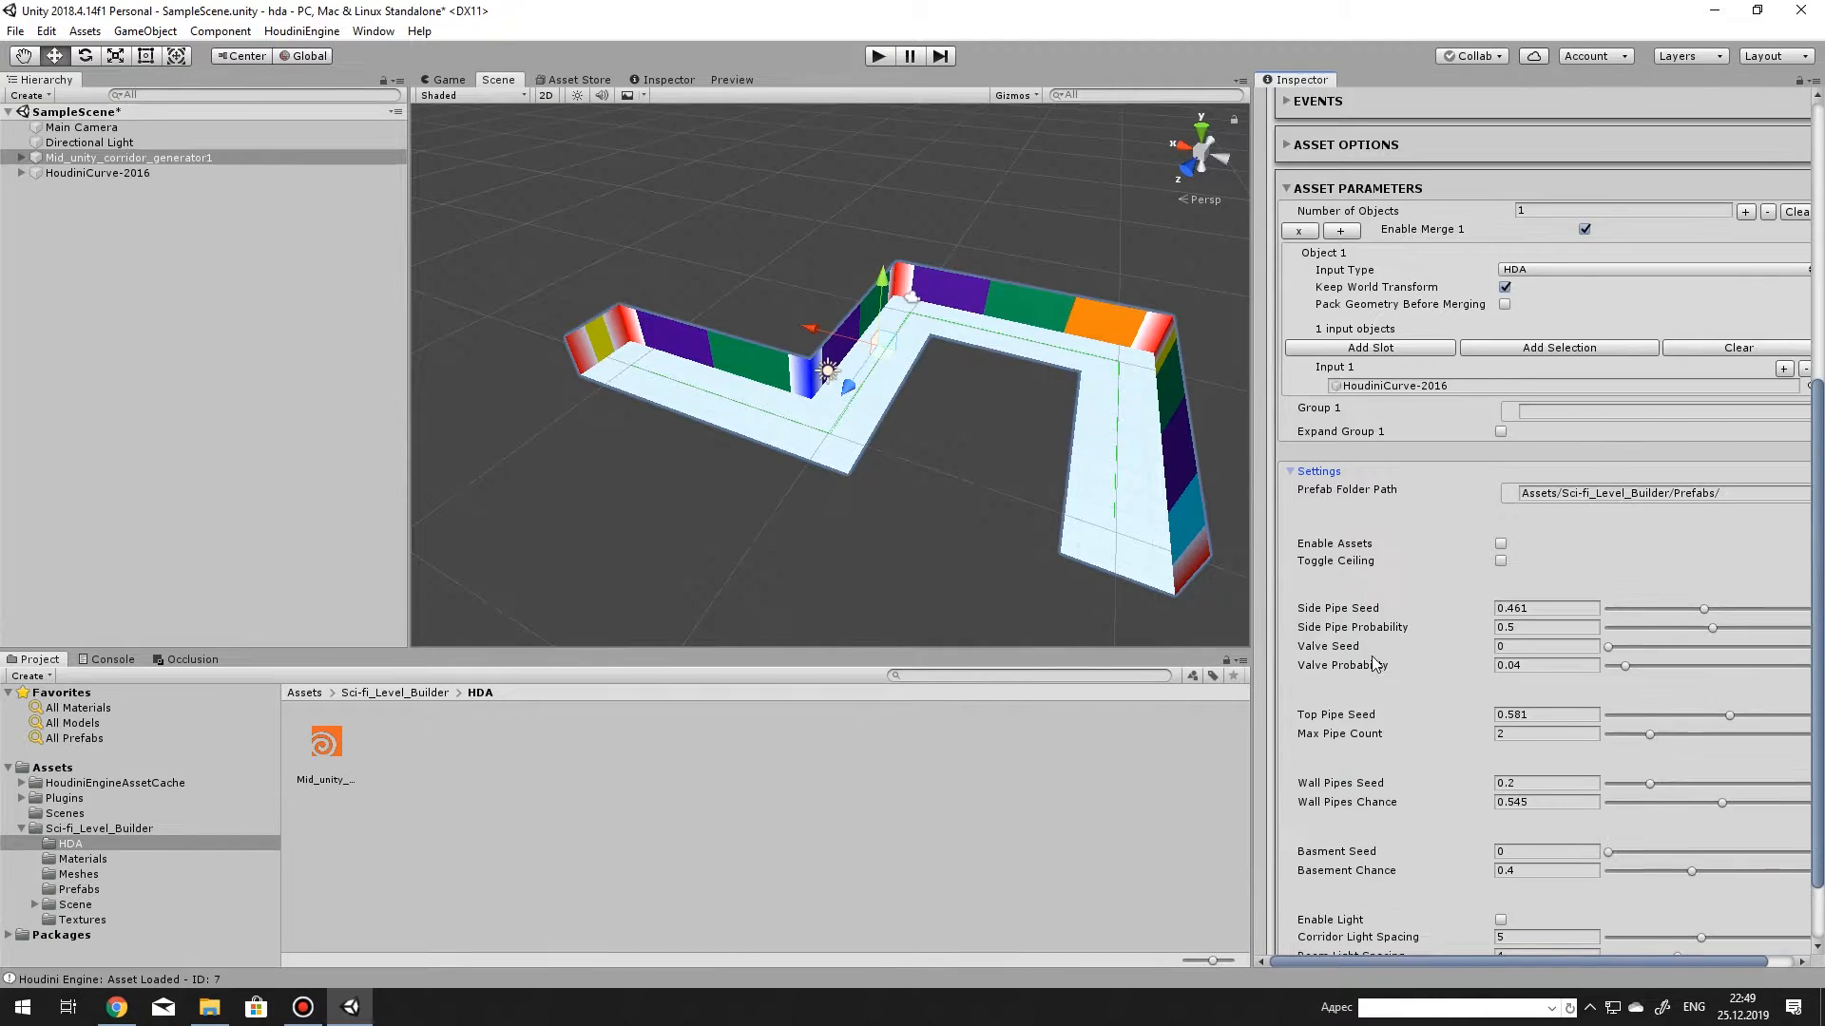
pyautogui.scroll(2, 1369, 661)
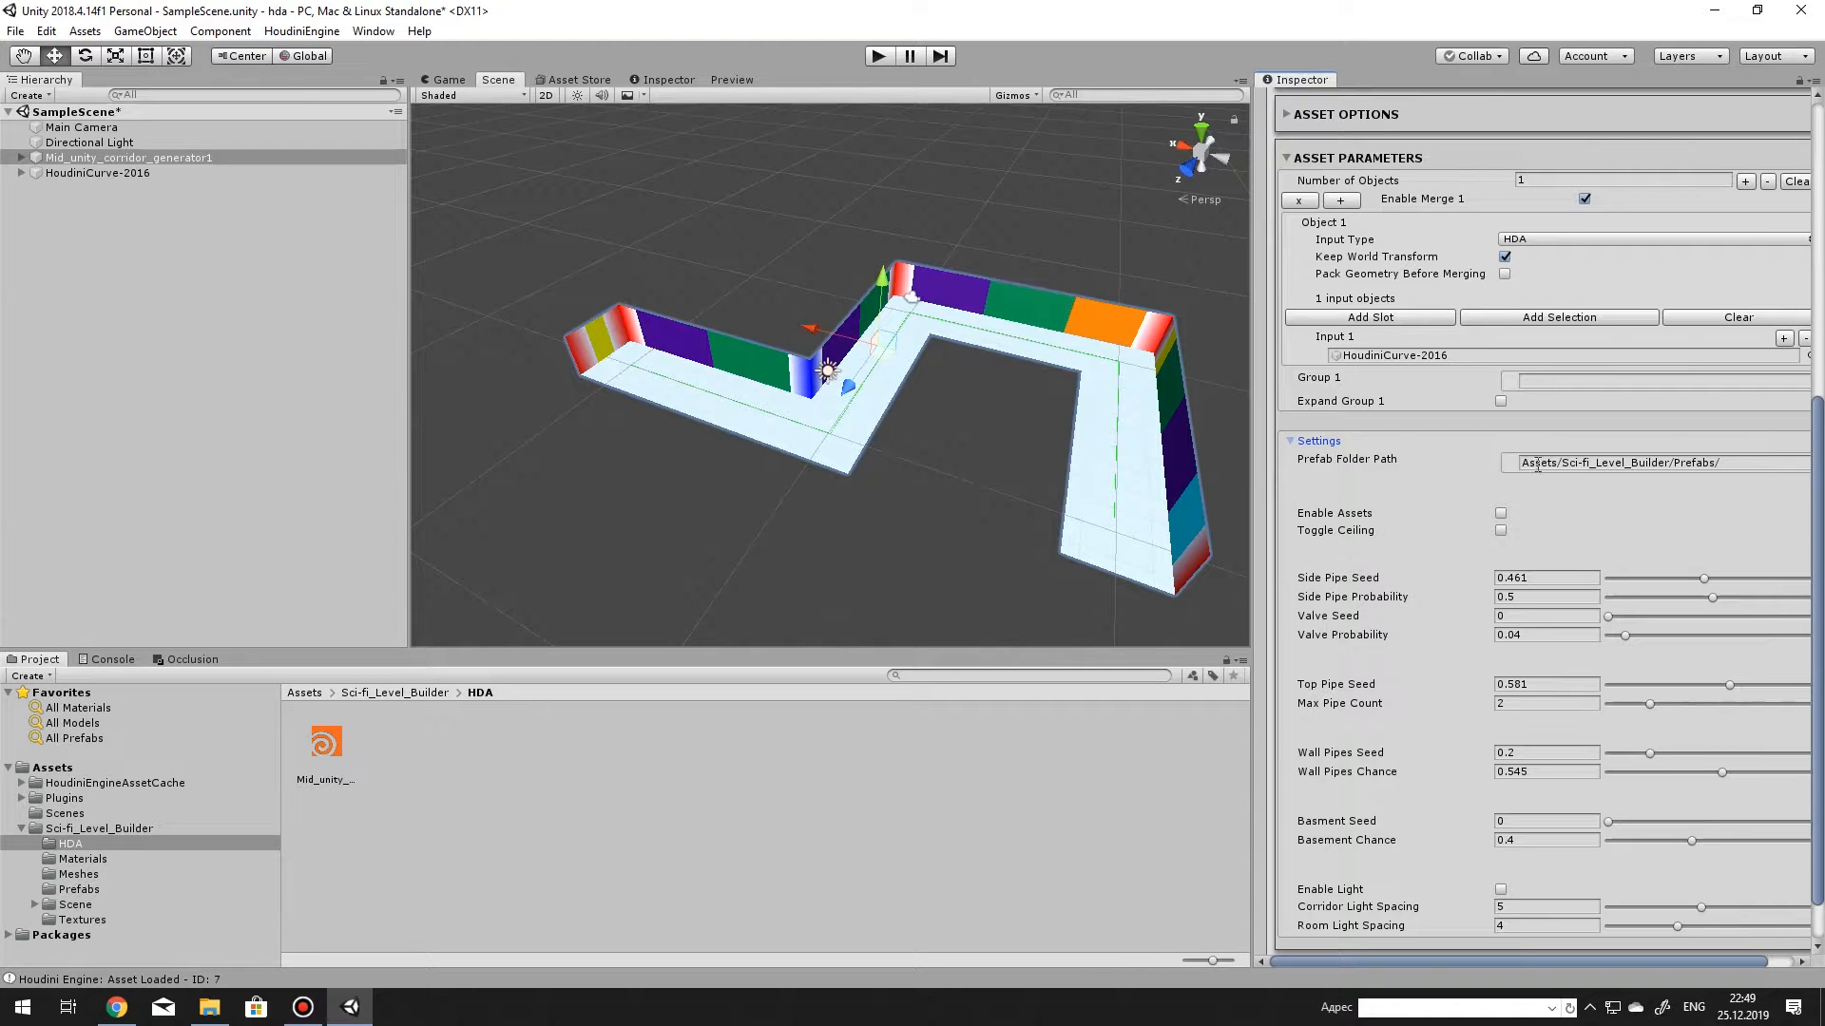
pyautogui.click(1725, 463)
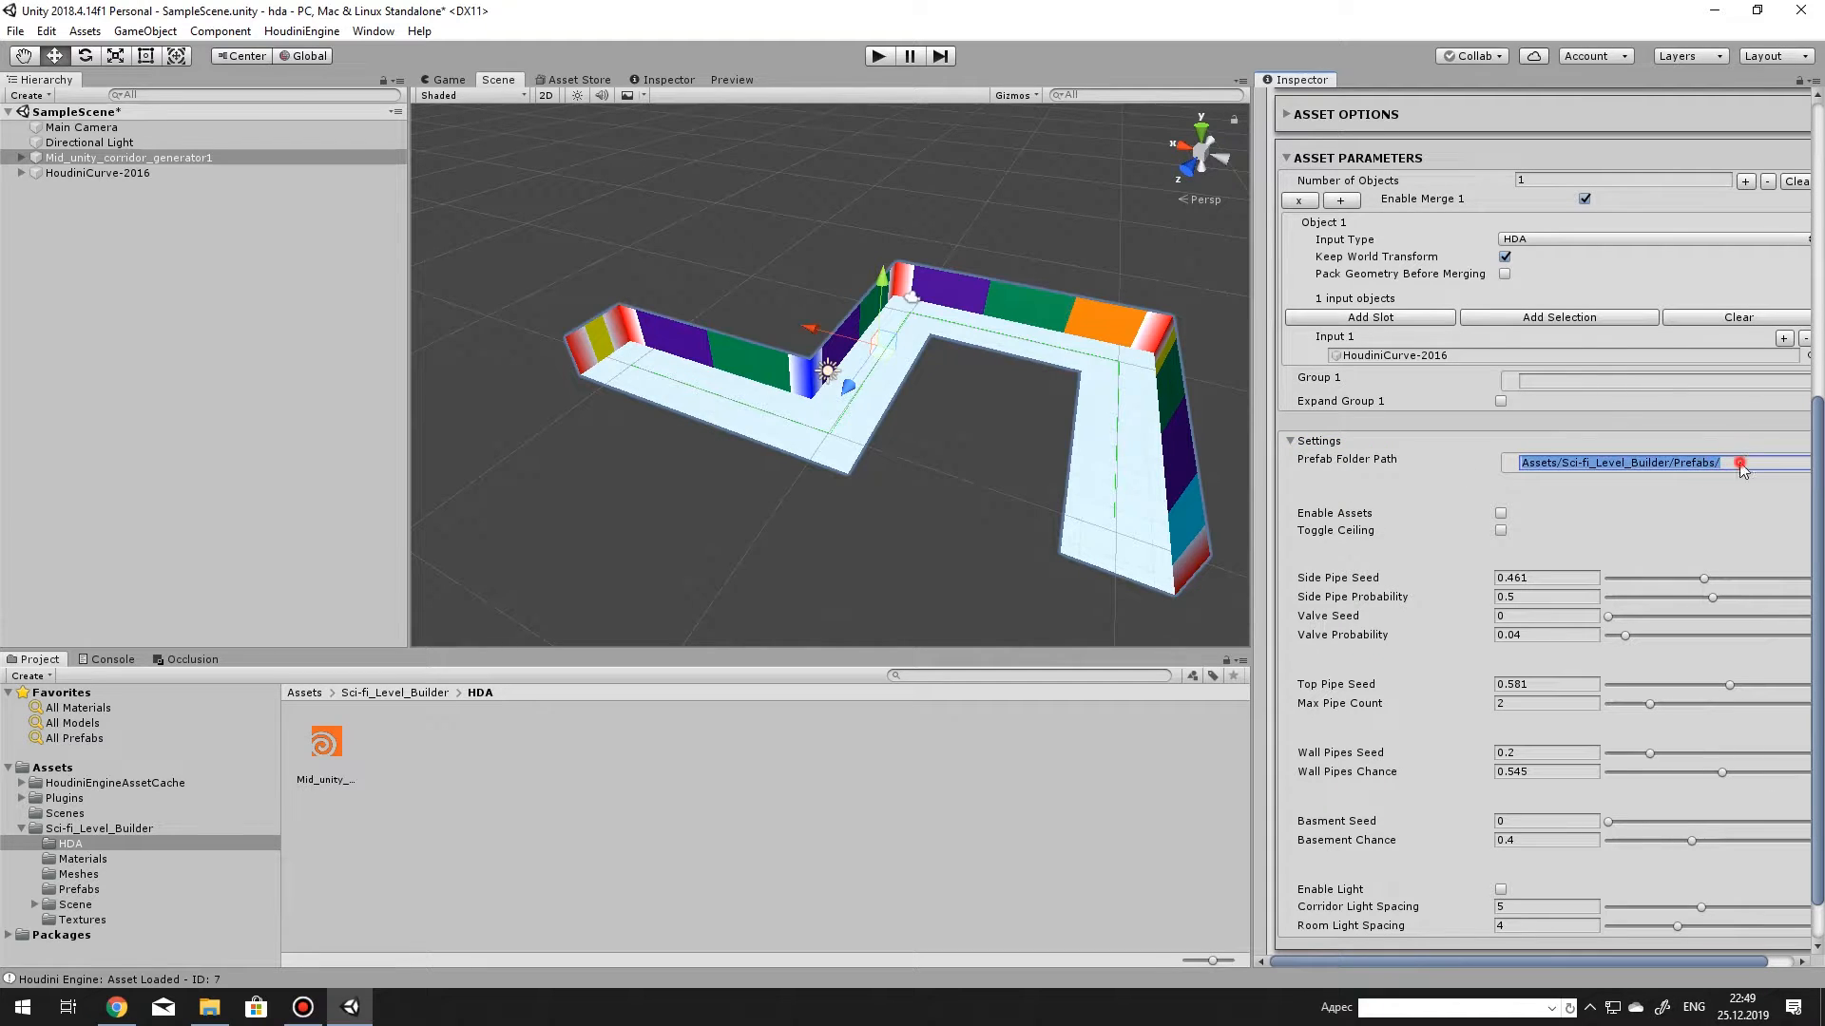
# Examine the wall, floor, door and ceiling prefabs stored in the Prefabs folder of Sci-fi_Level_Builder.
pyautogui.click(1732, 466)
pyautogui.click(373, 694)
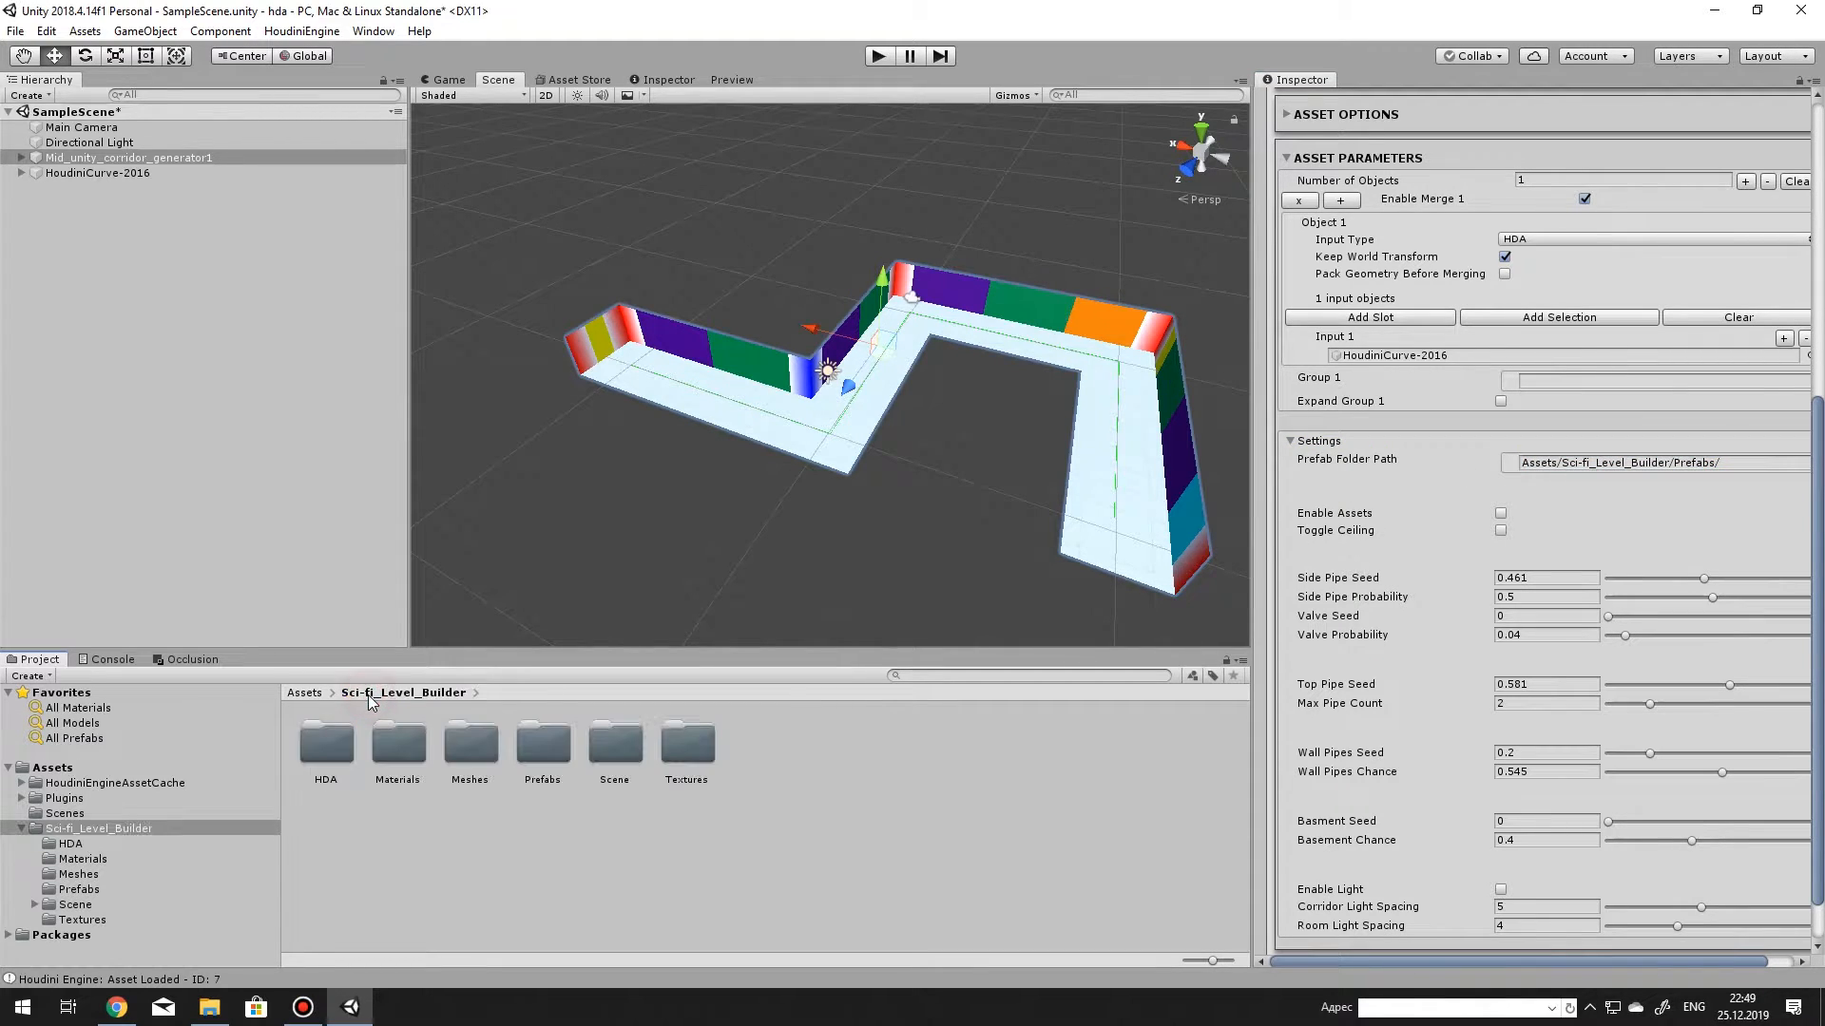
pyautogui.doubleClick(544, 770)
pyautogui.scroll(-5, 520, 772)
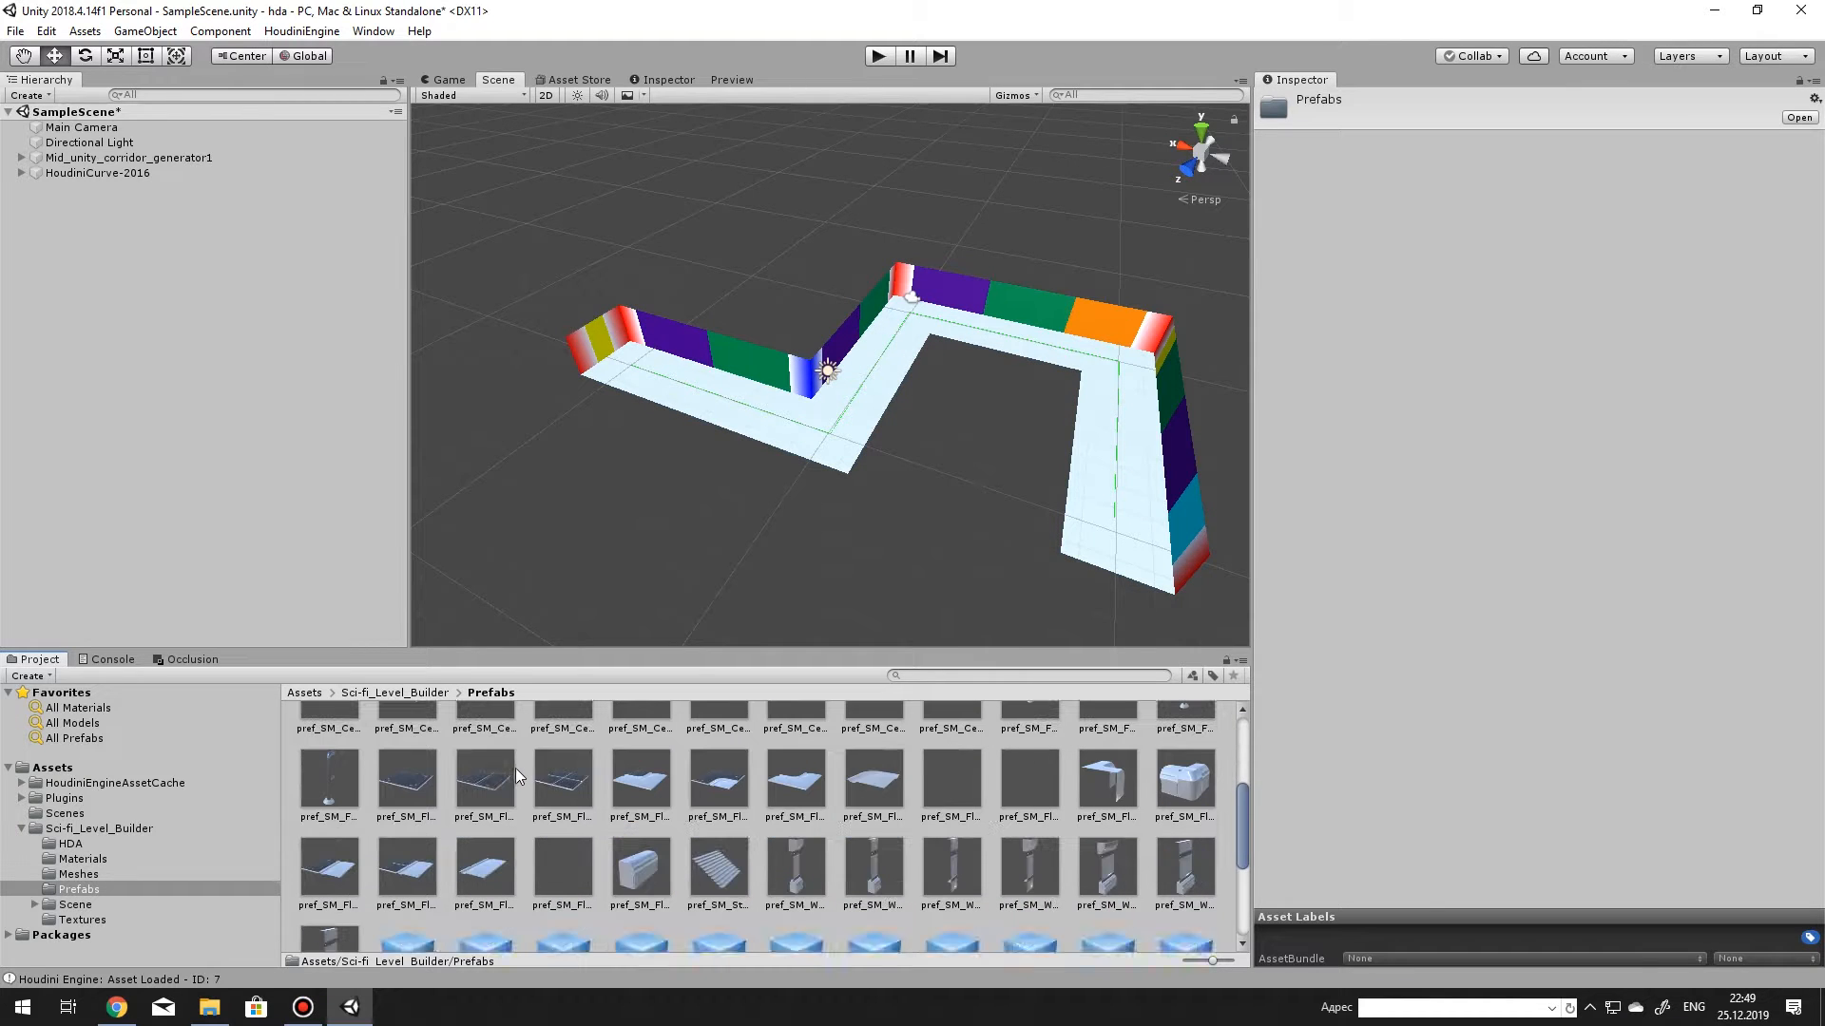
pyautogui.click(574, 783)
pyautogui.scroll(-5, 634, 784)
pyautogui.click(637, 815)
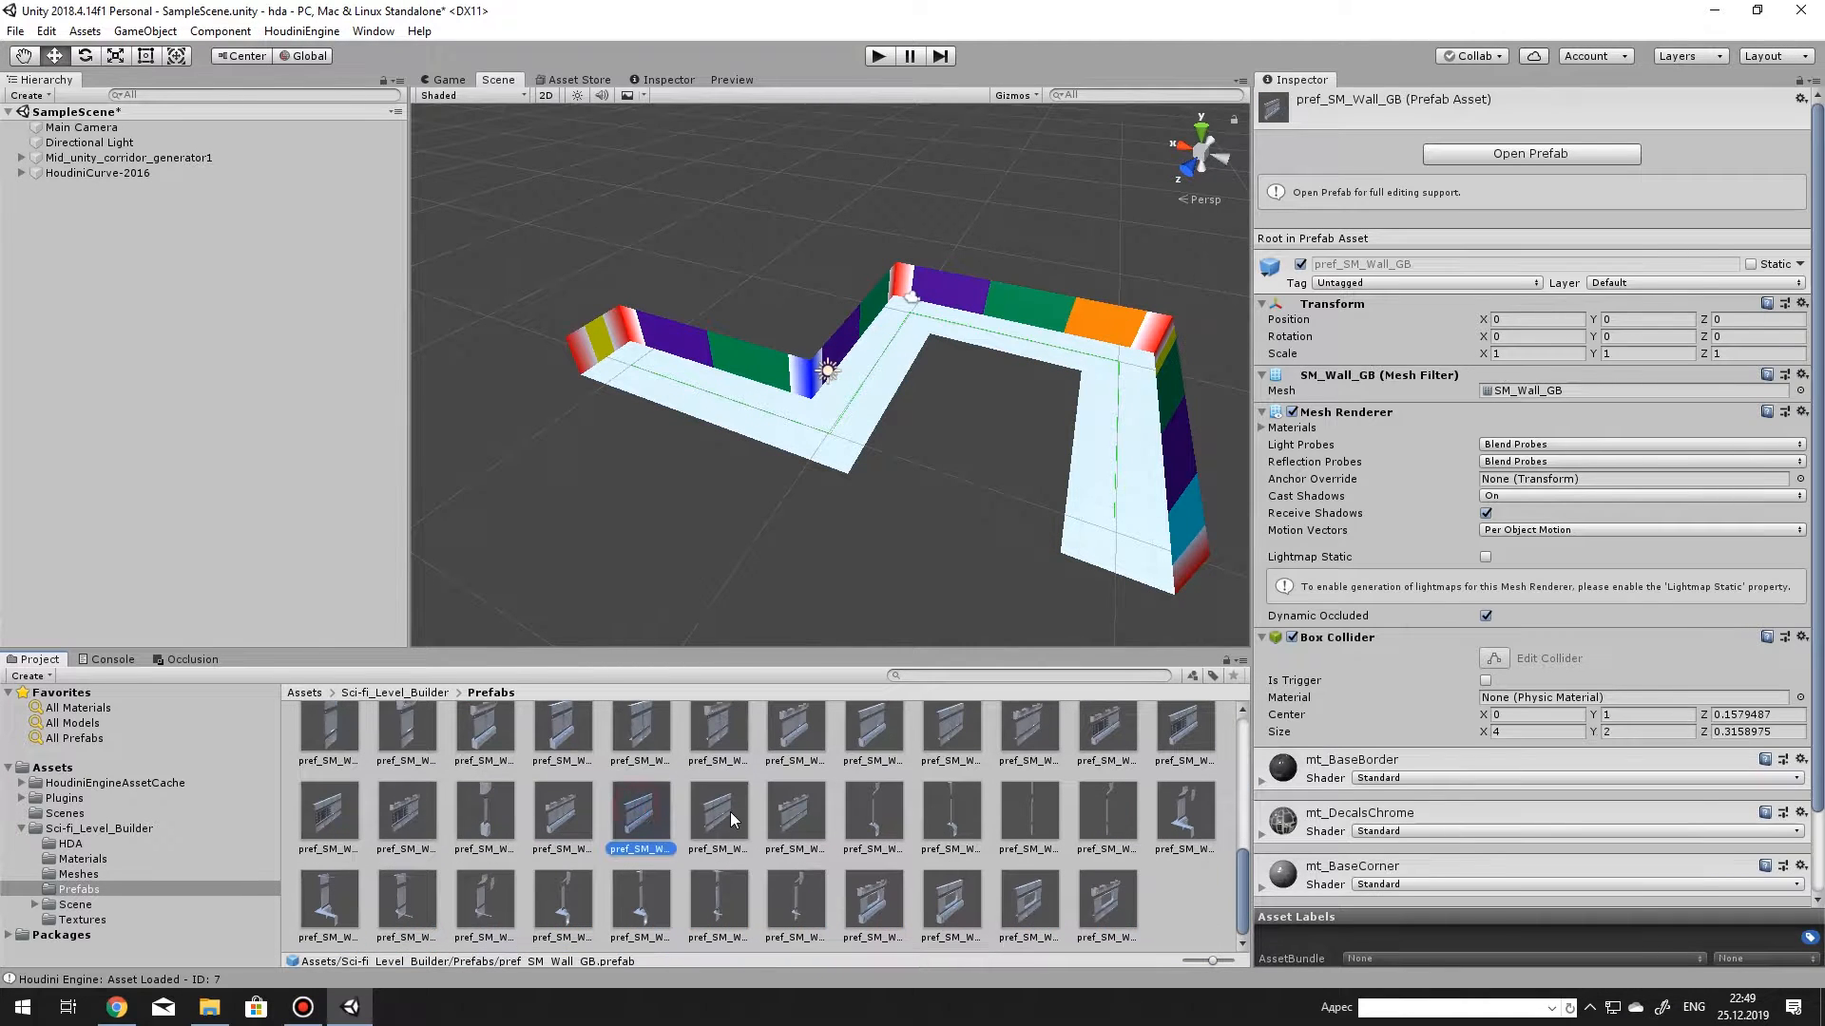
pyautogui.scroll(5, 730, 812)
pyautogui.scroll(2, 894, 825)
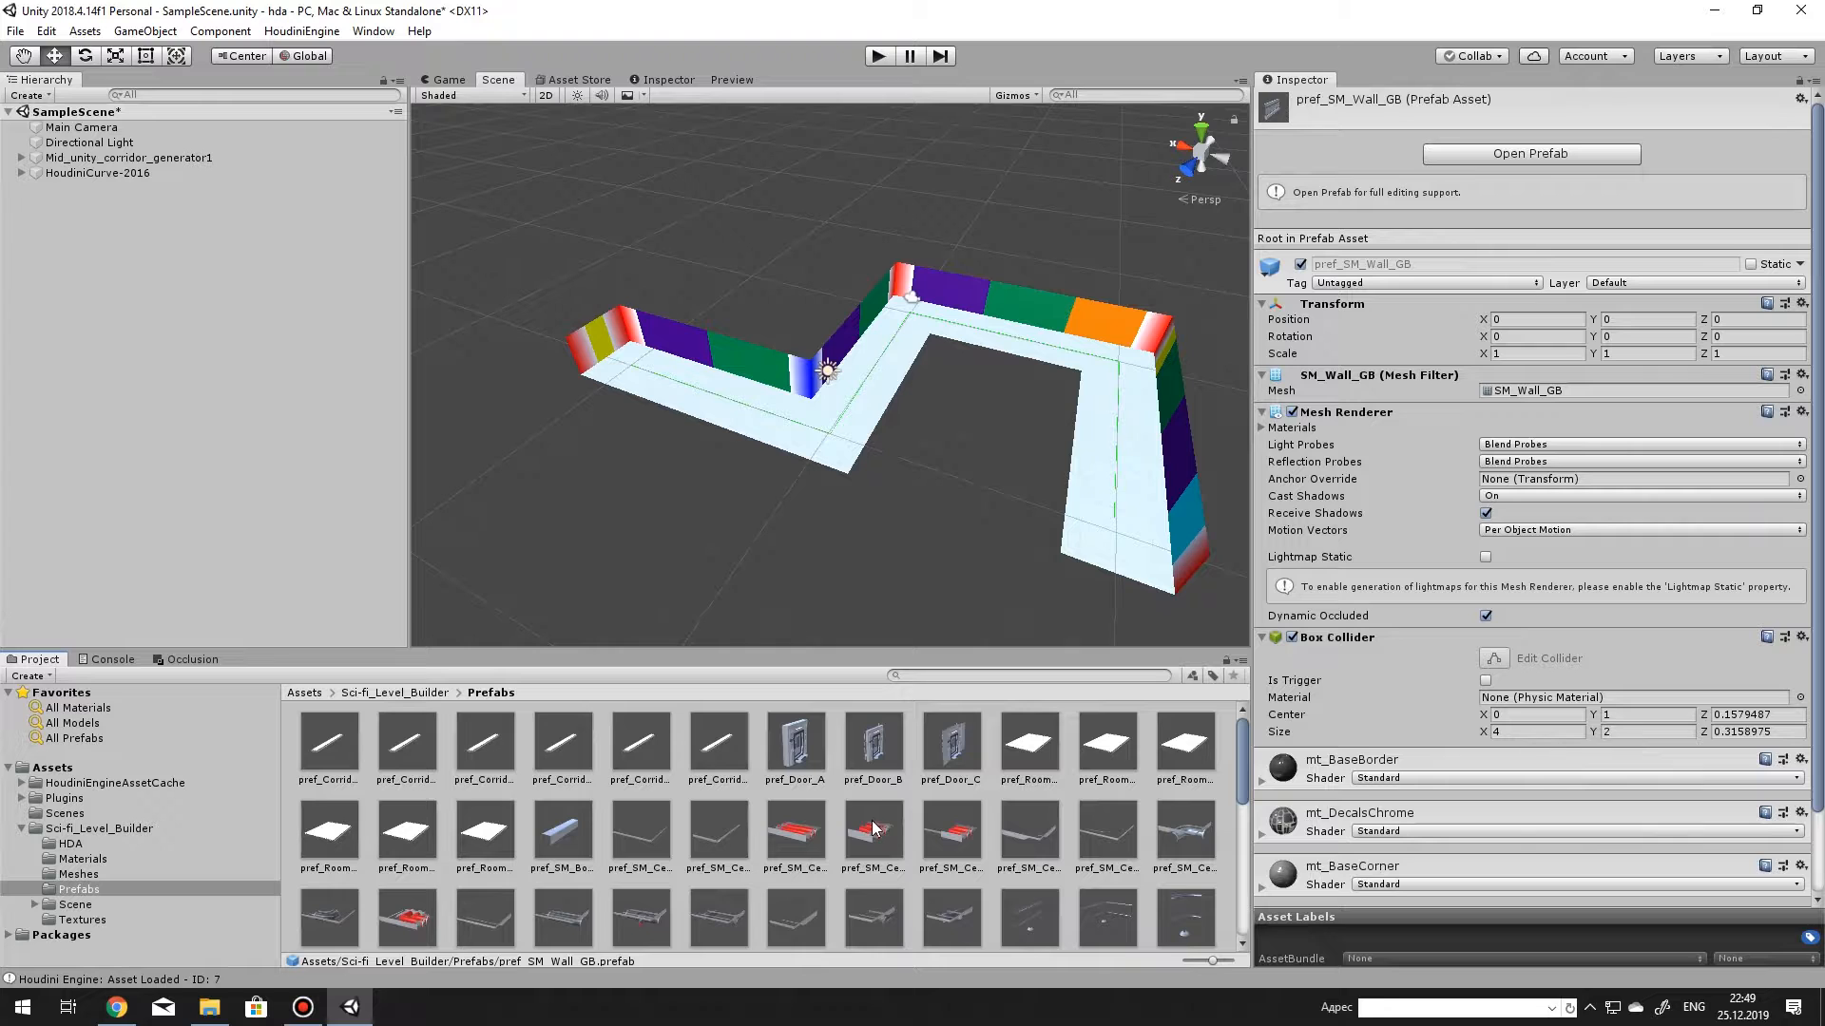
pyautogui.moveTo(814, 407); pyautogui.dragTo(675, 475, button='middle')
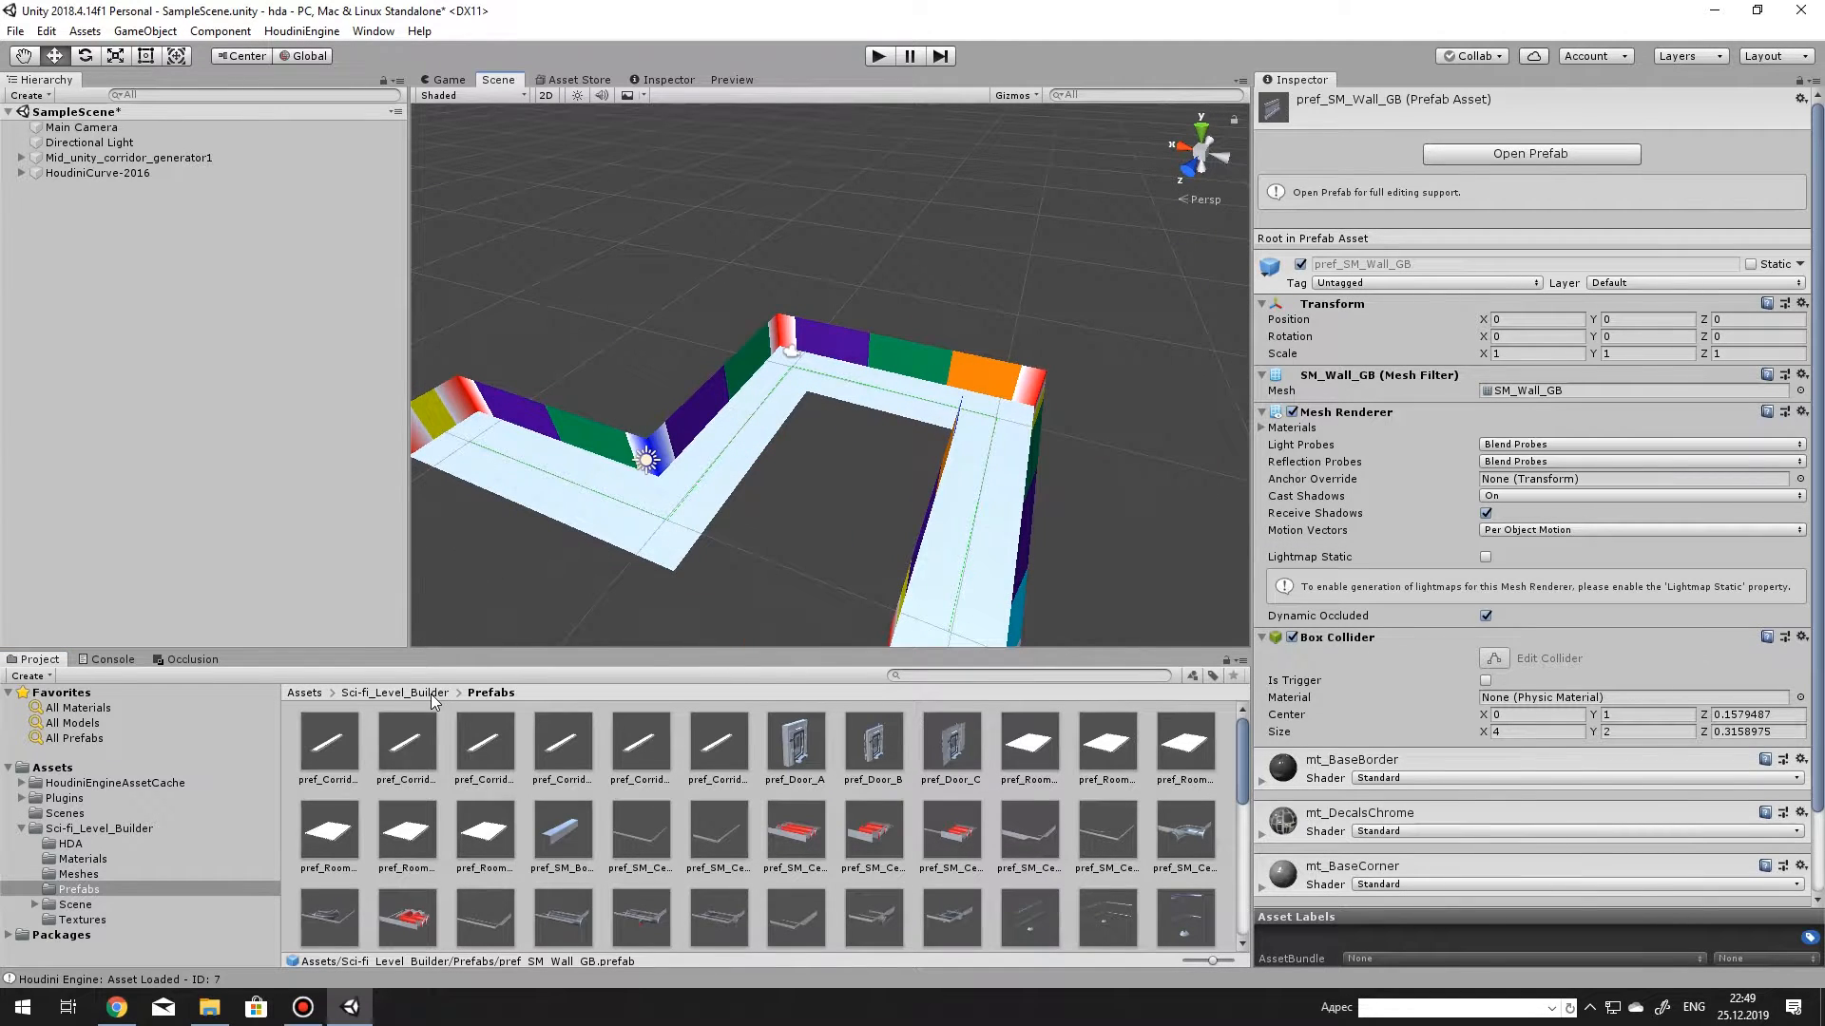
# Compare the corridor generator's Prefab Folder Path with the location of the Prefabs folder inside Sci-fi_Level_Builder.
pyautogui.click(95, 157)
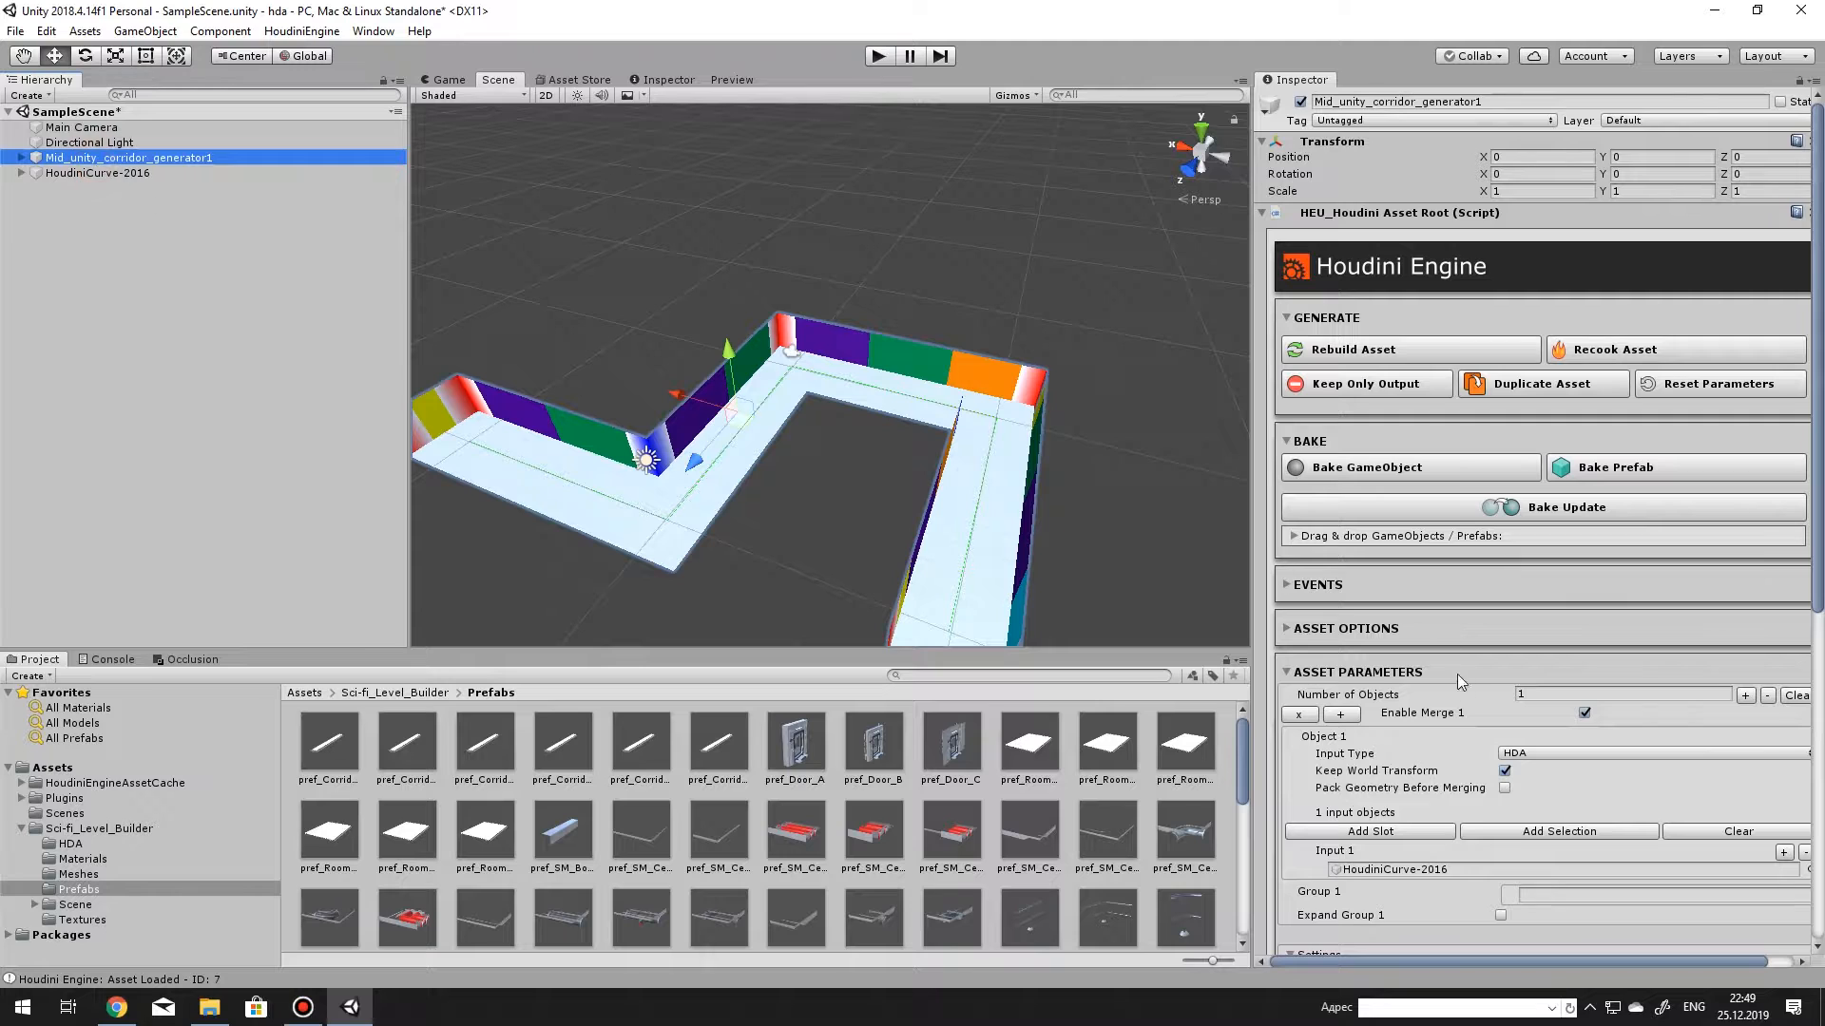
pyautogui.scroll(-3, 1461, 687)
pyautogui.scroll(-2, 1467, 699)
pyautogui.click(387, 693)
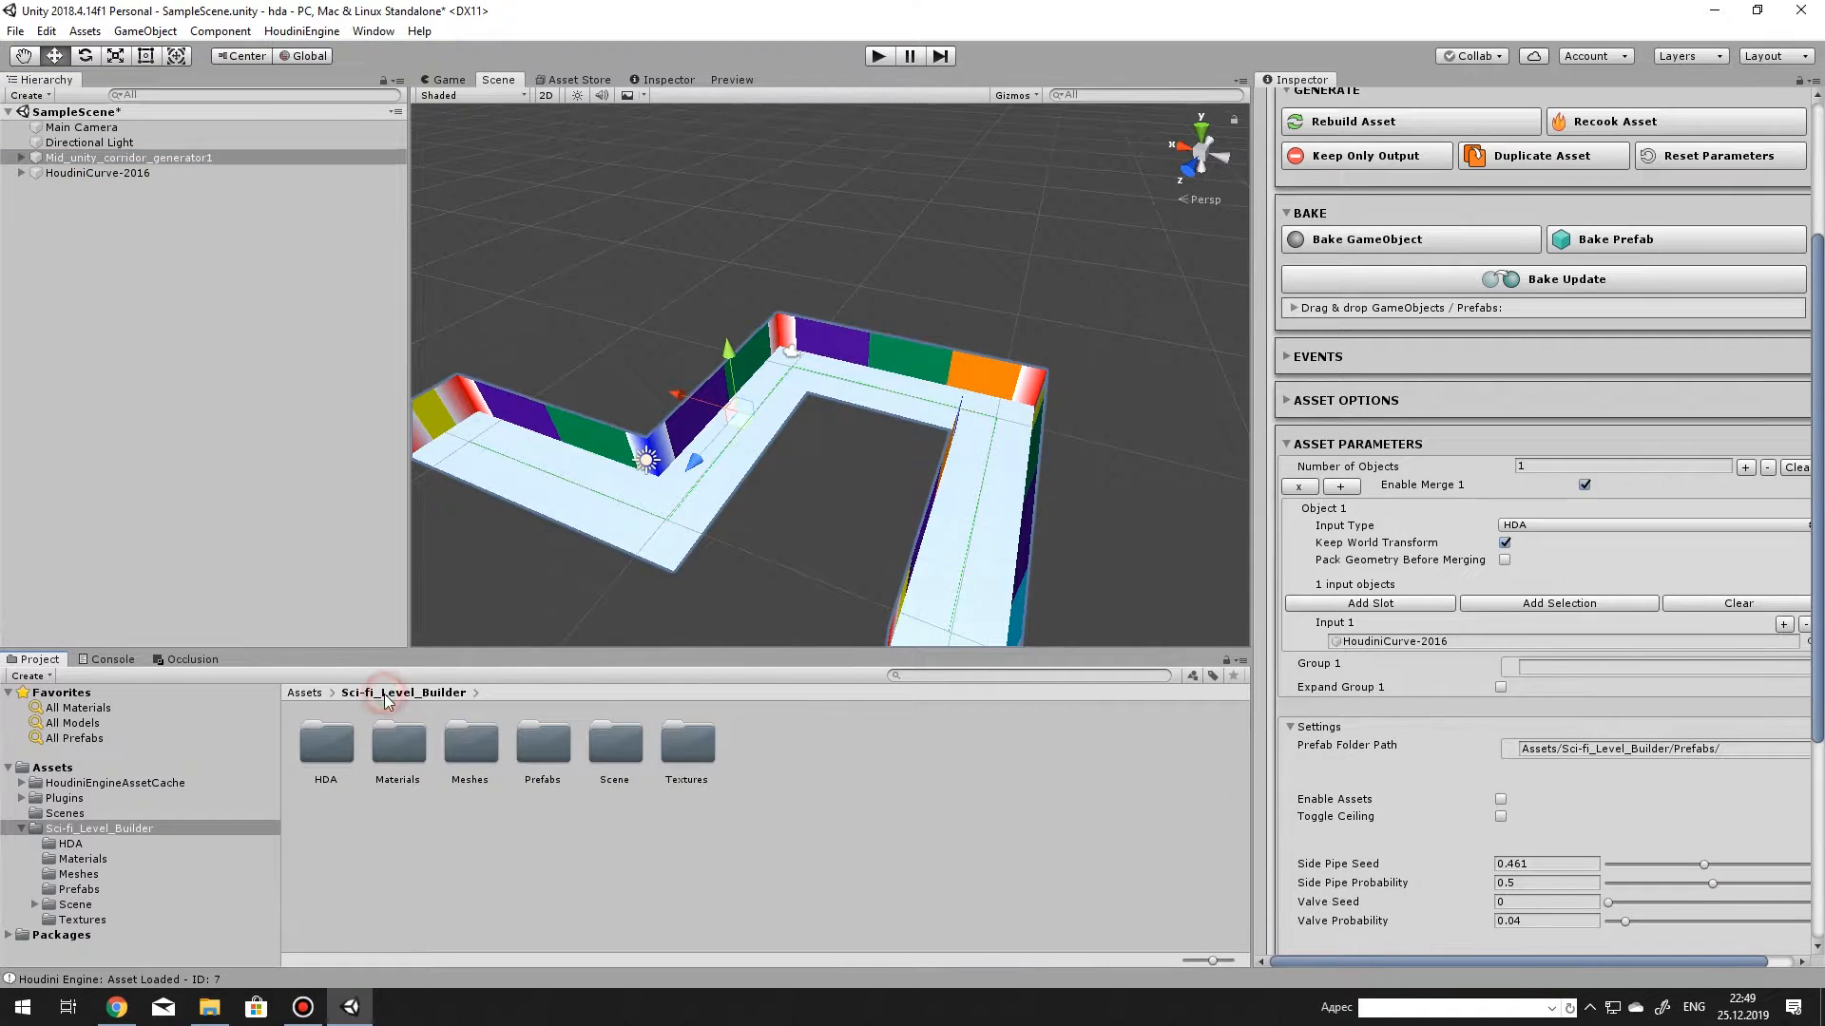
pyautogui.click(539, 751)
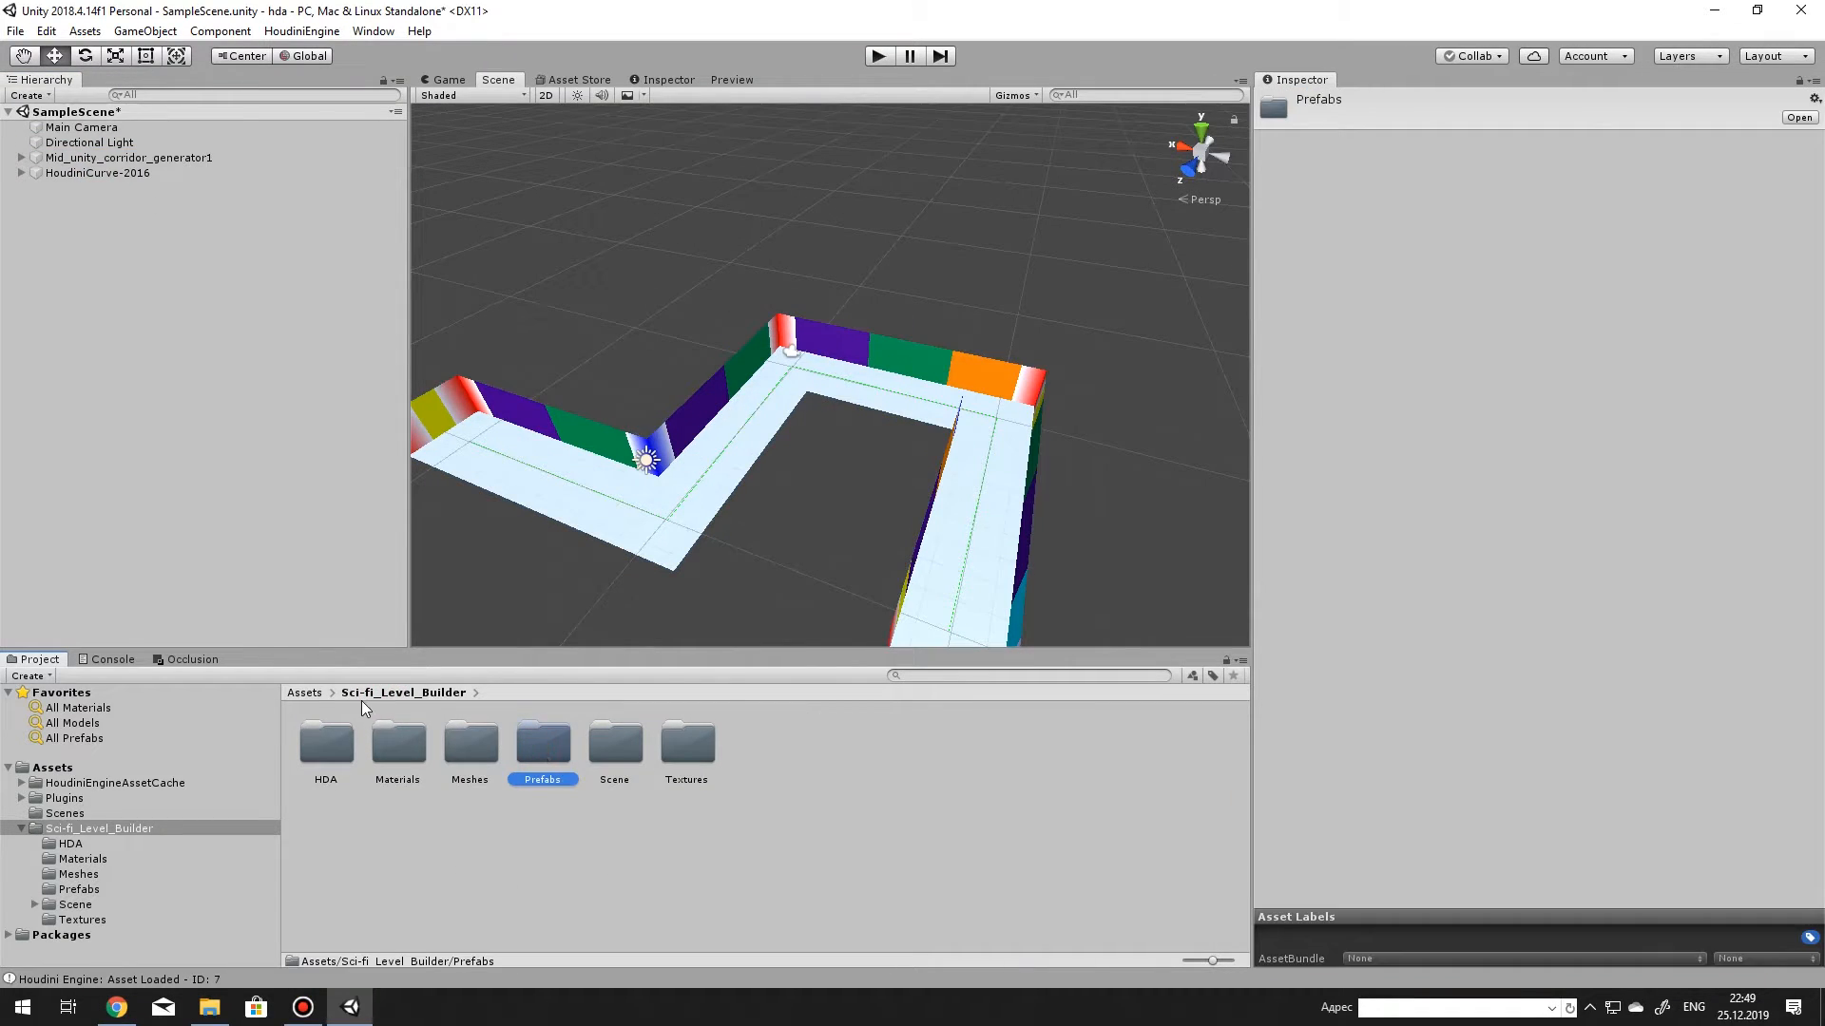
# Turn on Enable Assets for the corridor generator to replace the coloured placeholder geometry with the prefab pieces.
pyautogui.click(266, 158)
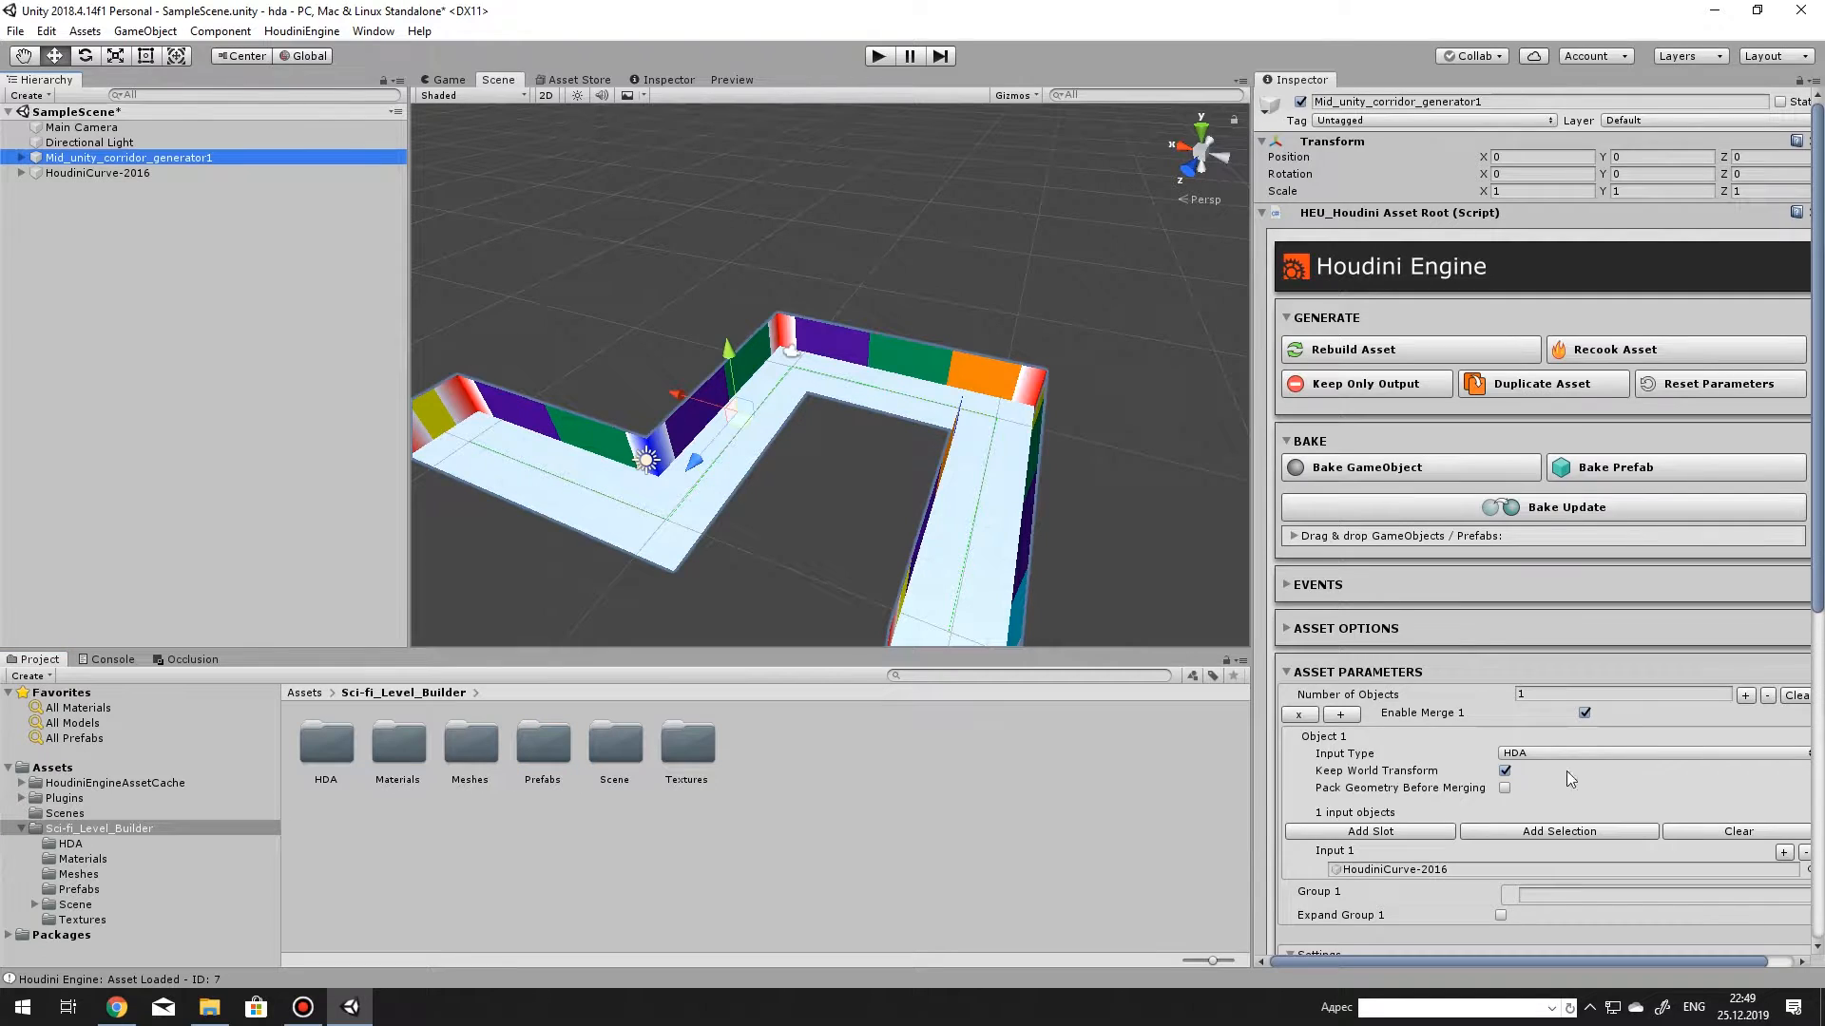
pyautogui.scroll(-5, 1520, 777)
pyautogui.scroll(-3, 1521, 780)
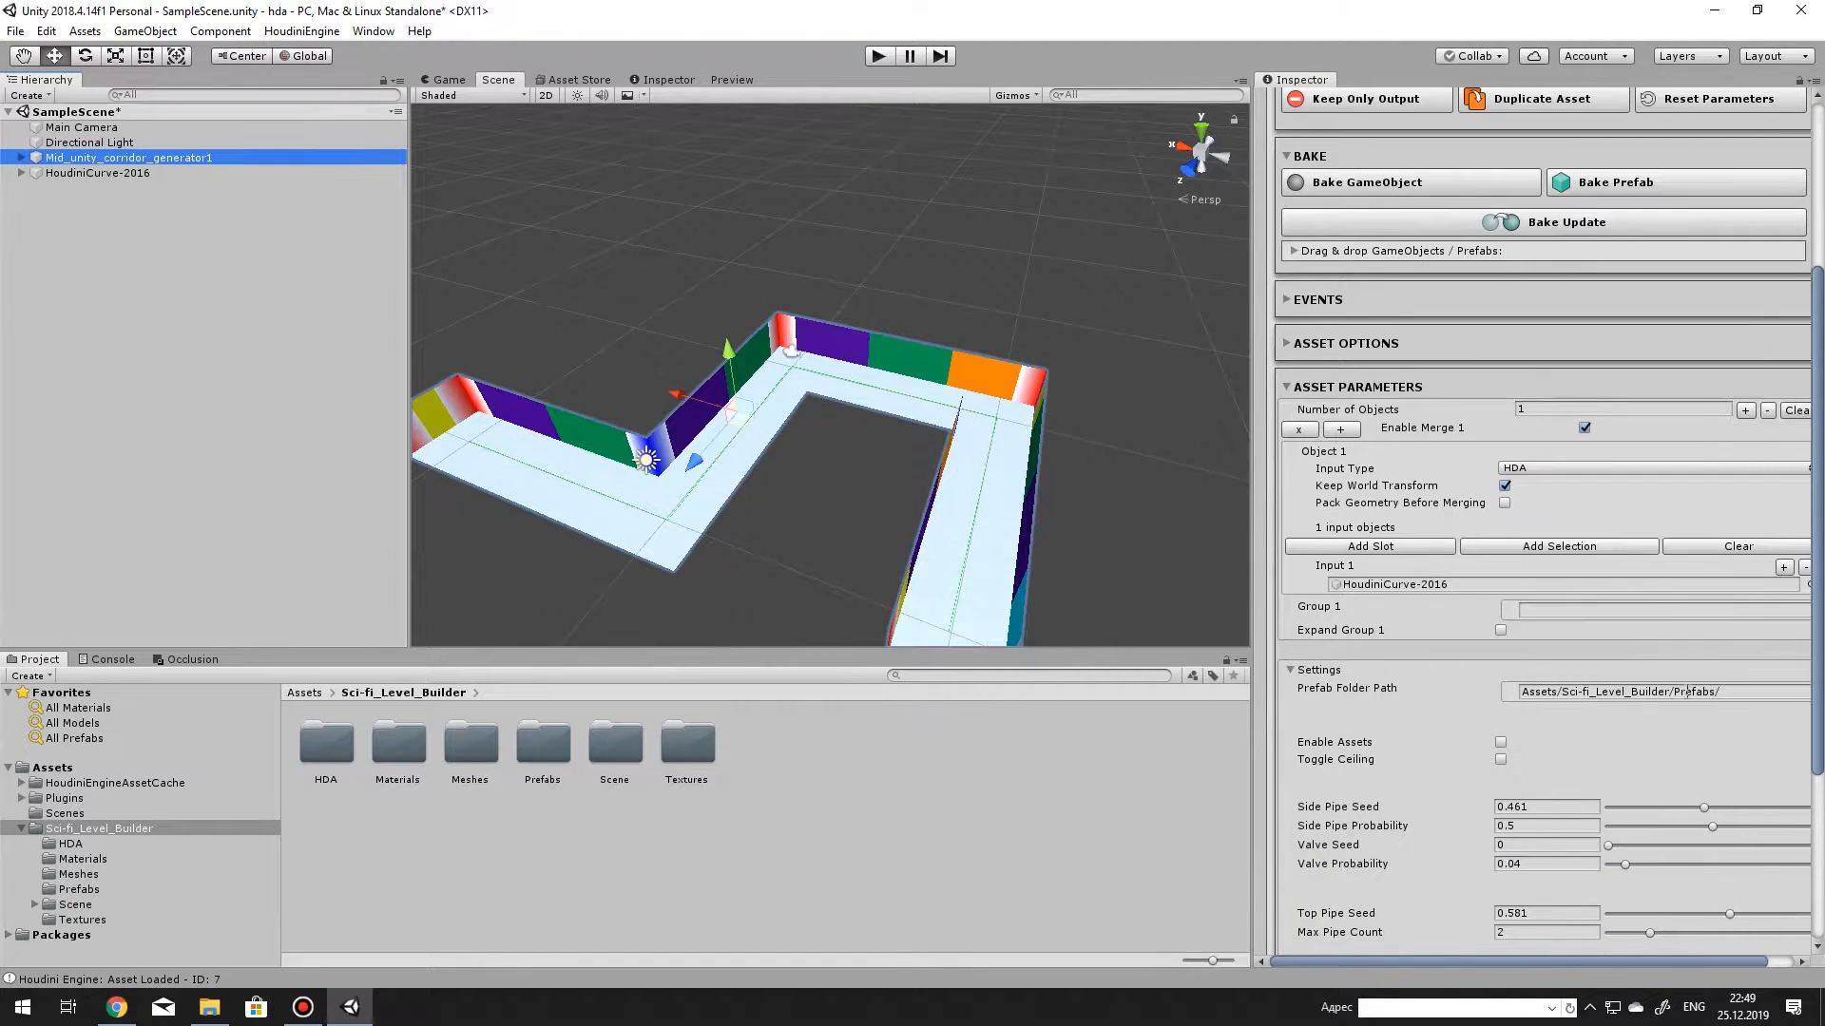
pyautogui.click(1730, 695)
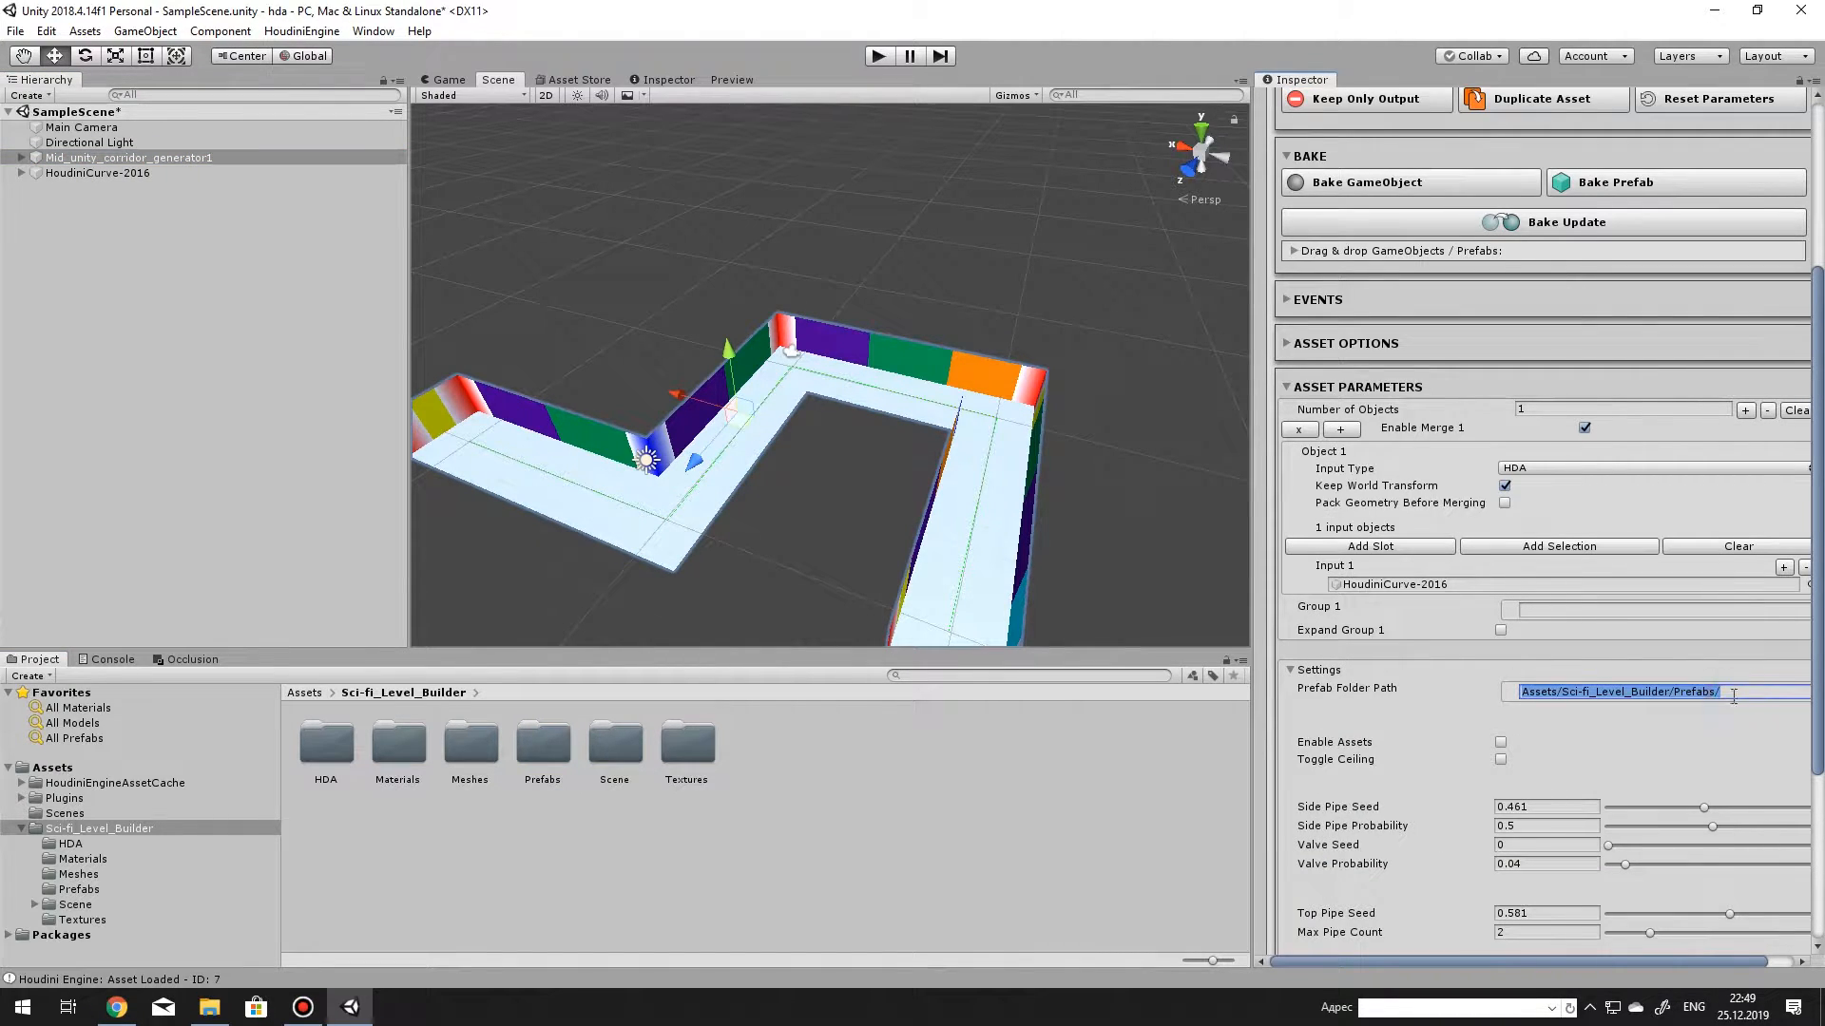
pyautogui.click(1500, 744)
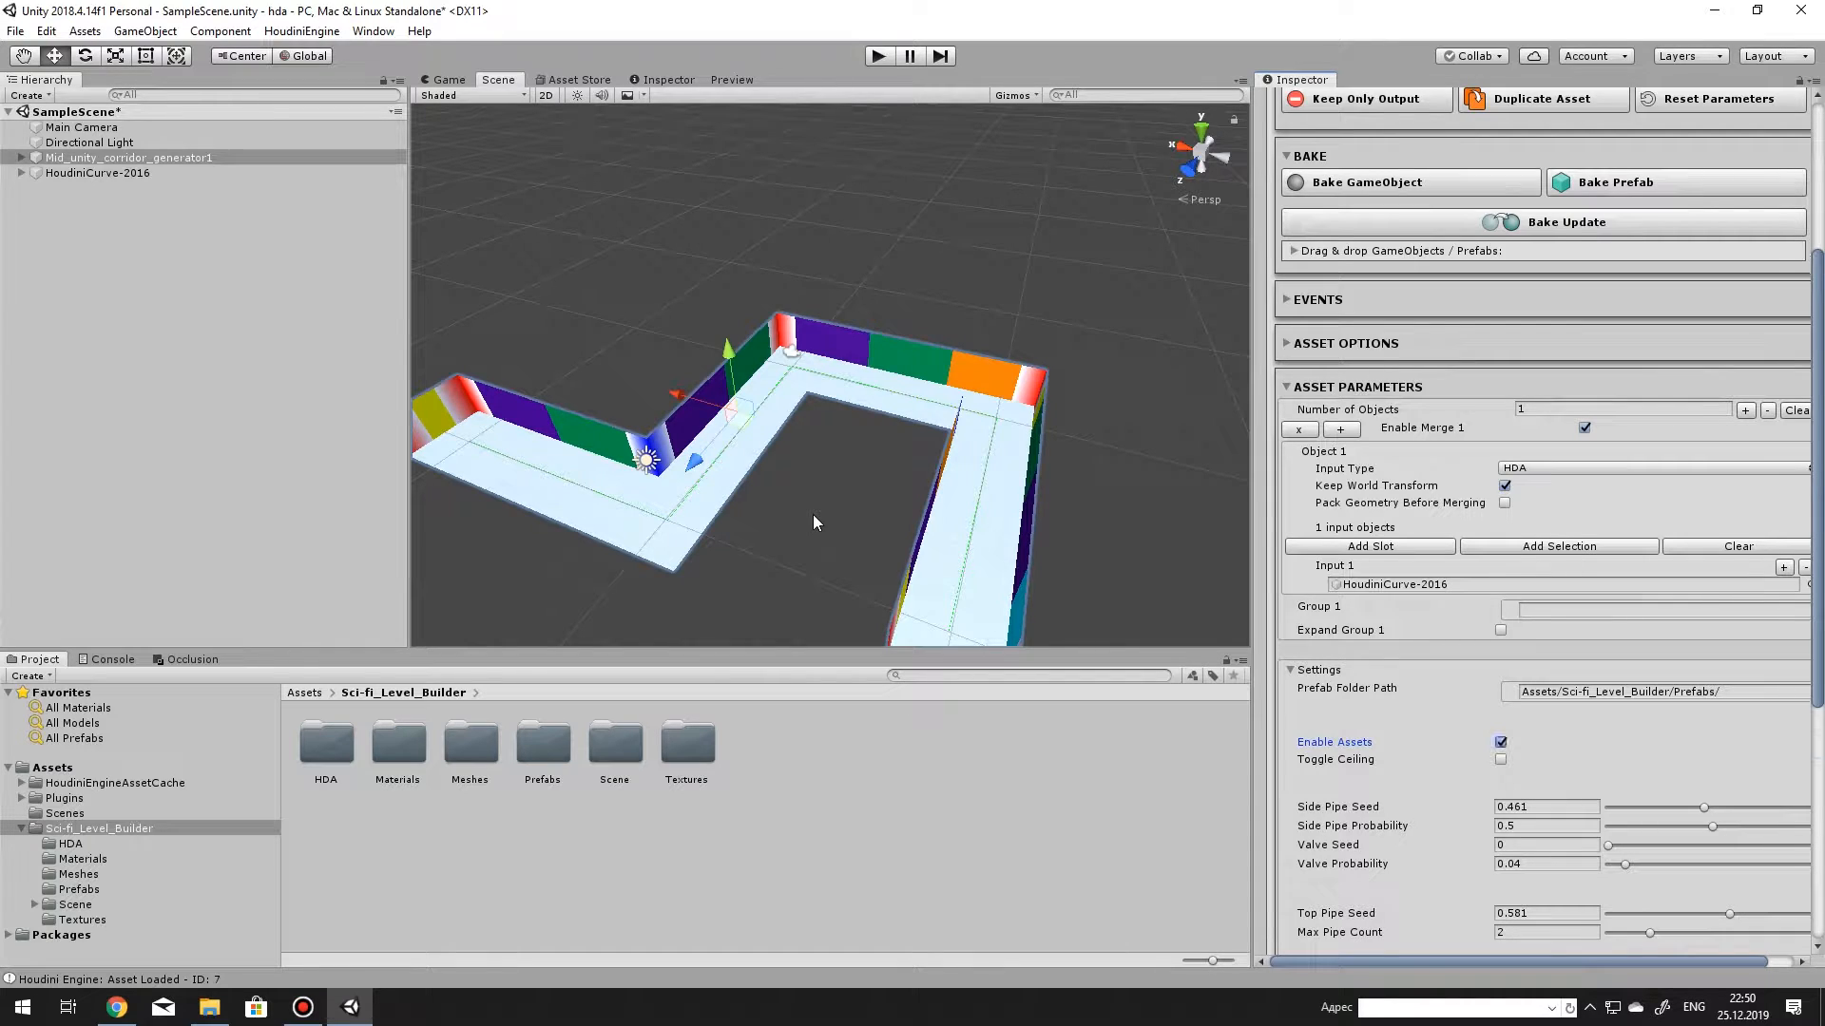
pyautogui.keyDown('alt'); pyautogui.moveTo(823, 534); pyautogui.dragTo(445, 534); pyautogui.keyUp('alt')
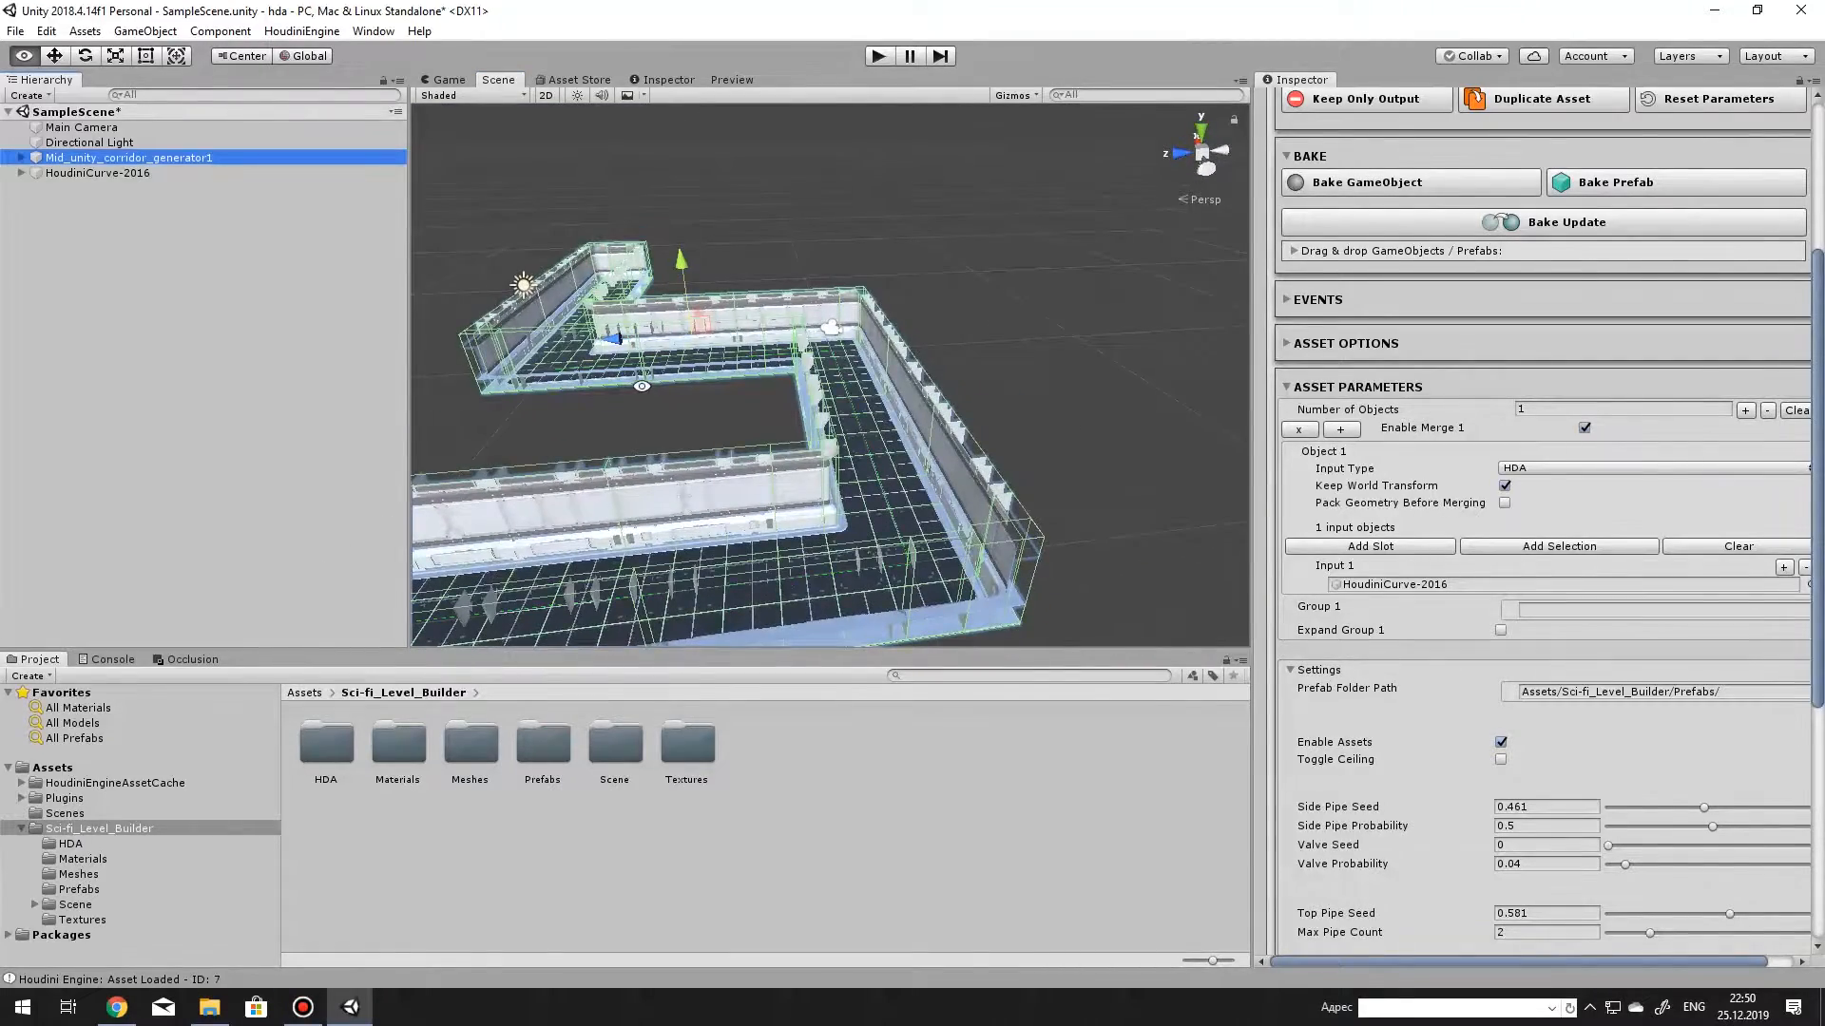
pyautogui.keyDown('alt'); pyautogui.moveTo(642, 386); pyautogui.dragTo(957, 481); pyautogui.keyUp('alt')
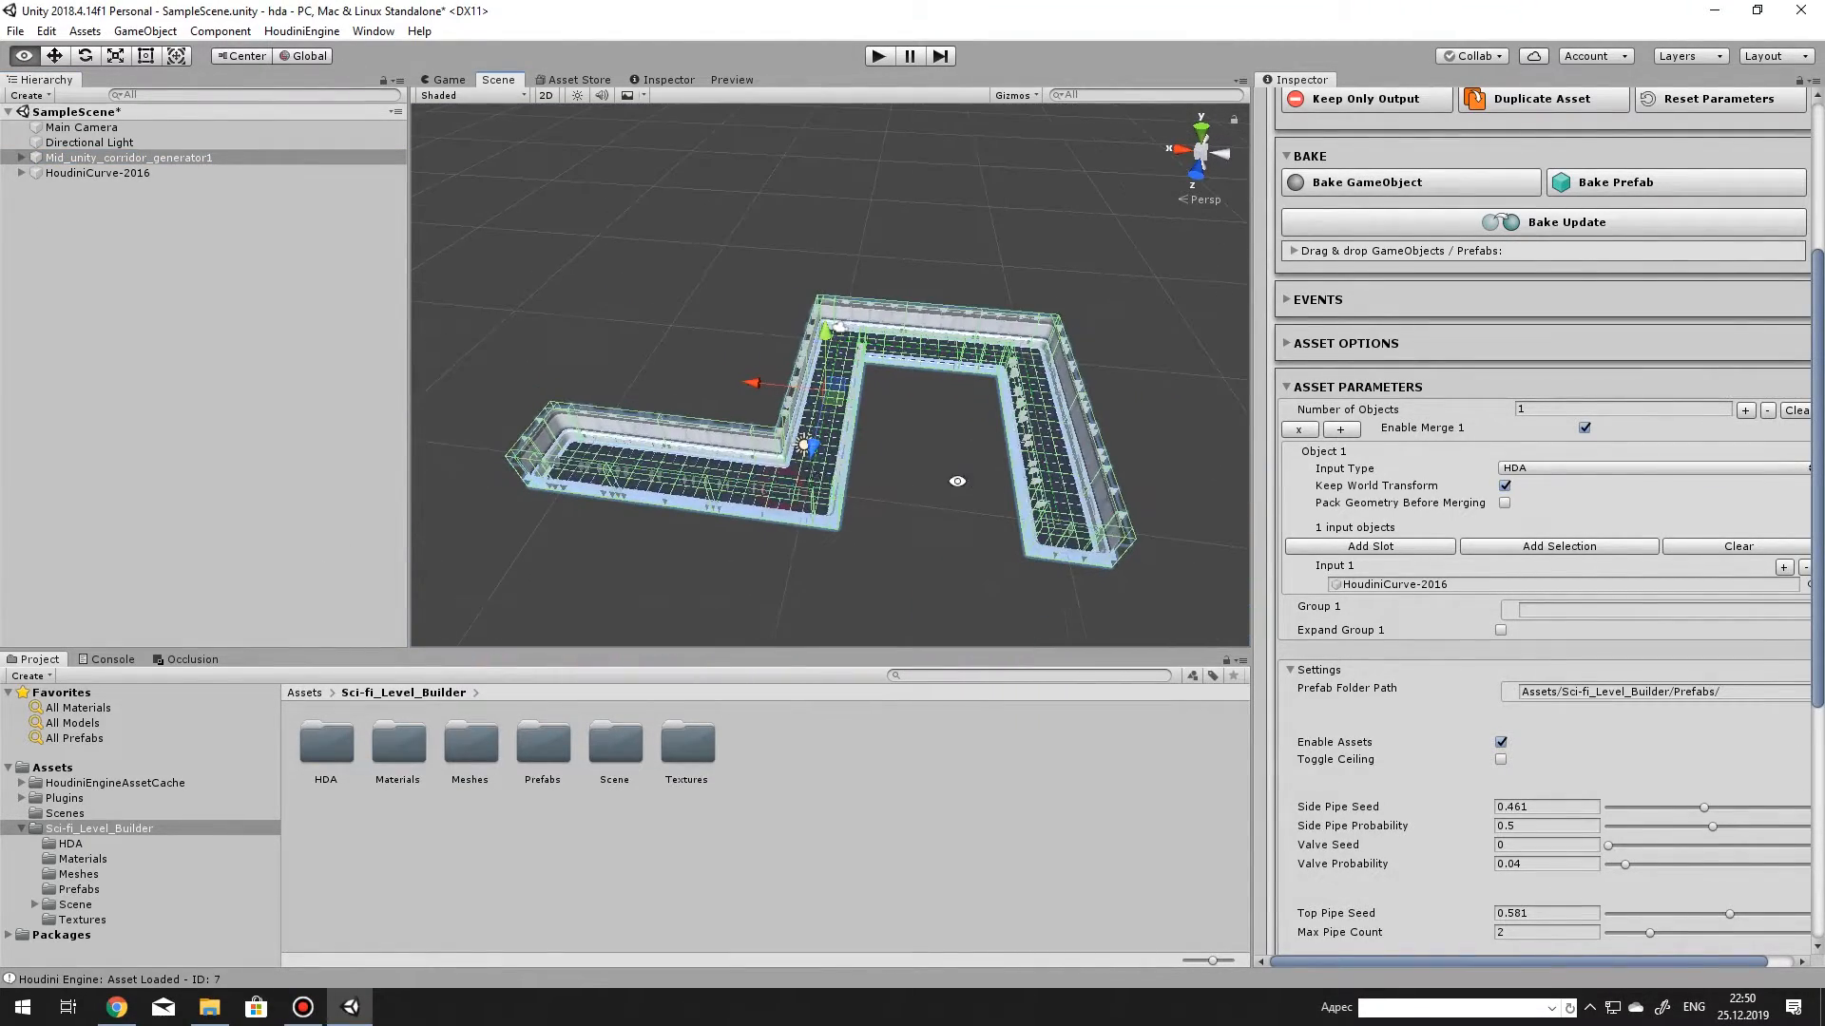
# Extend the Houdini curve by four more points beyond its open end, continuing the angular zigzag path.
pyautogui.click(152, 172)
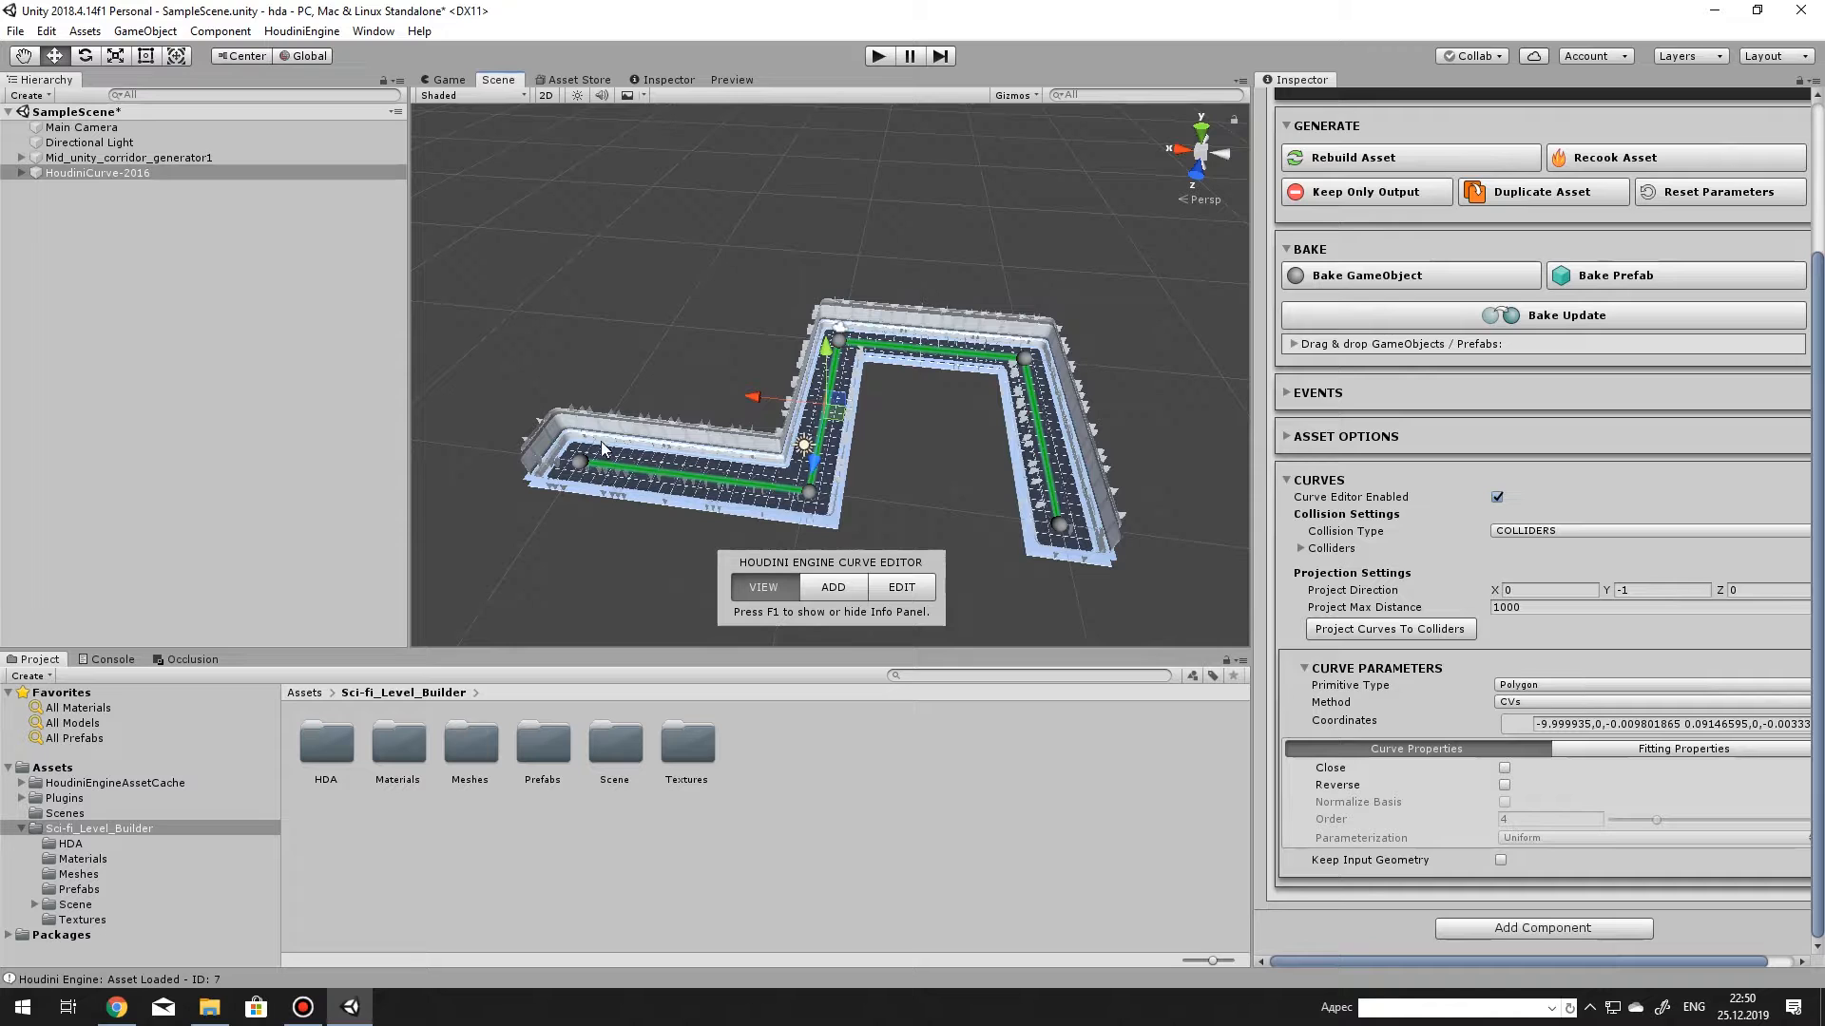
pyautogui.press('space')
pyautogui.moveTo(1112, 572); pyautogui.dragTo(813, 447, button='middle')
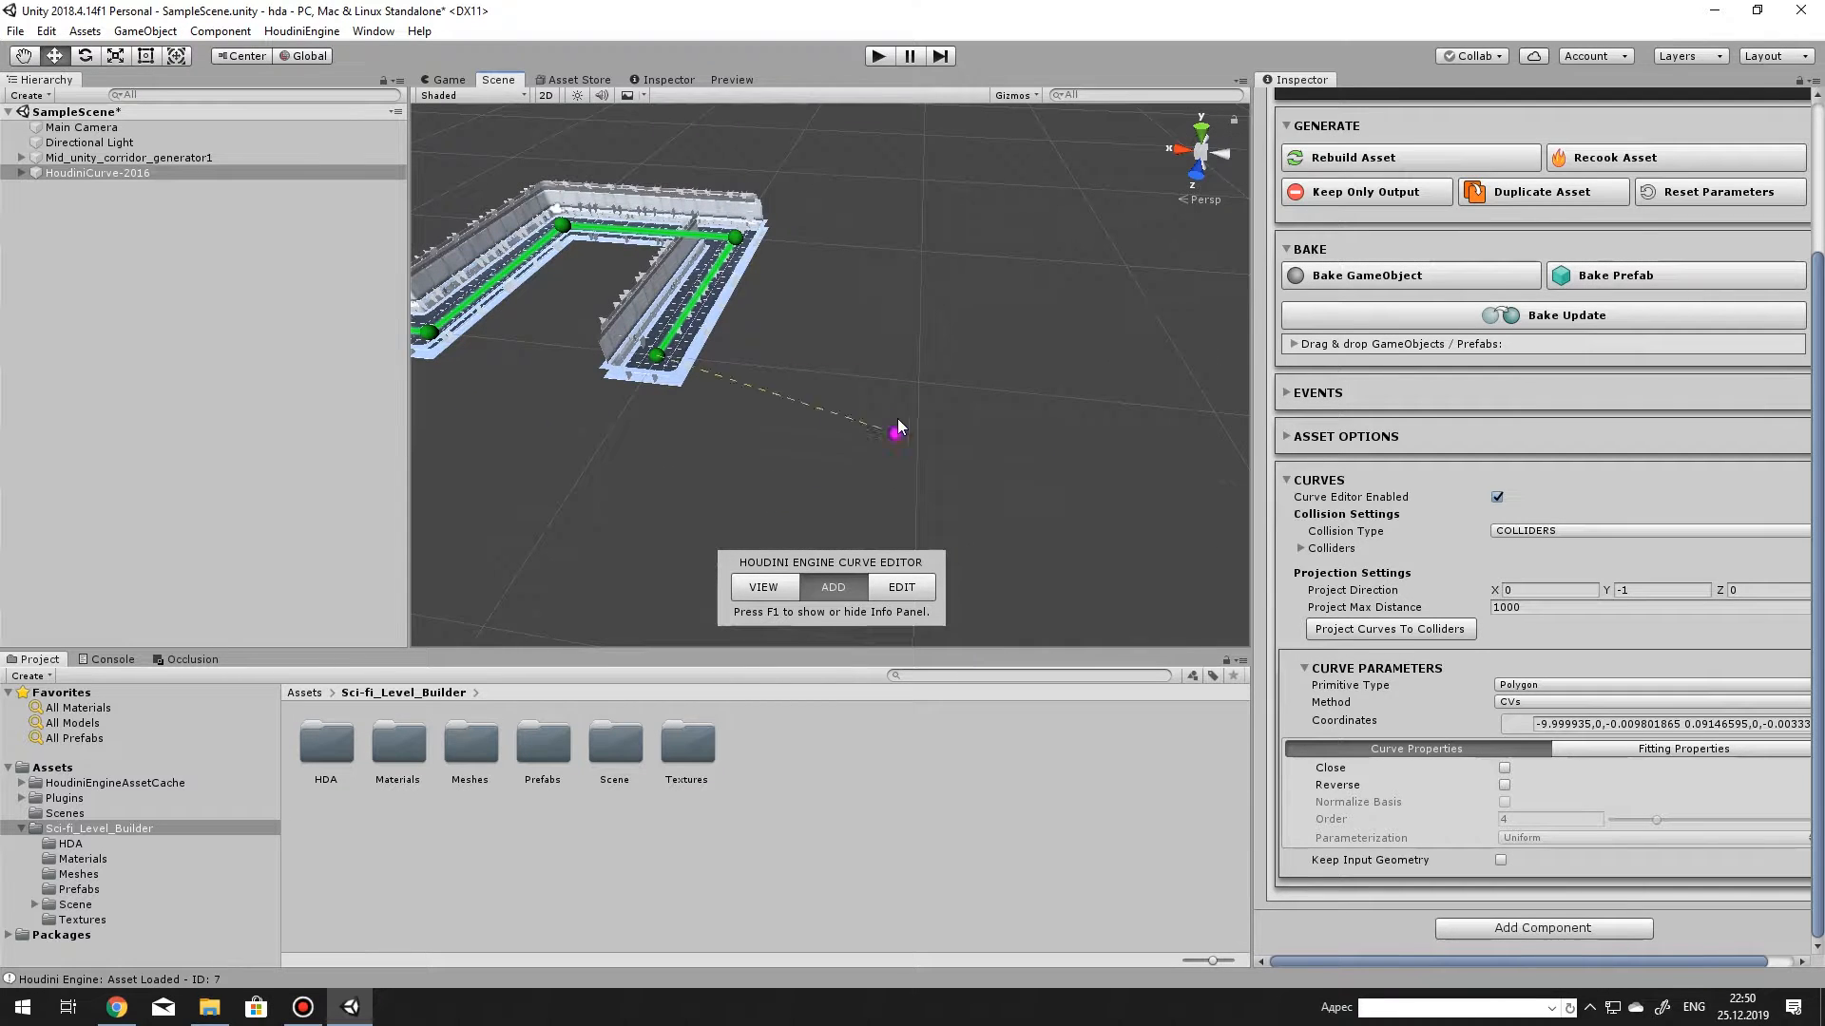
pyautogui.click(921, 382)
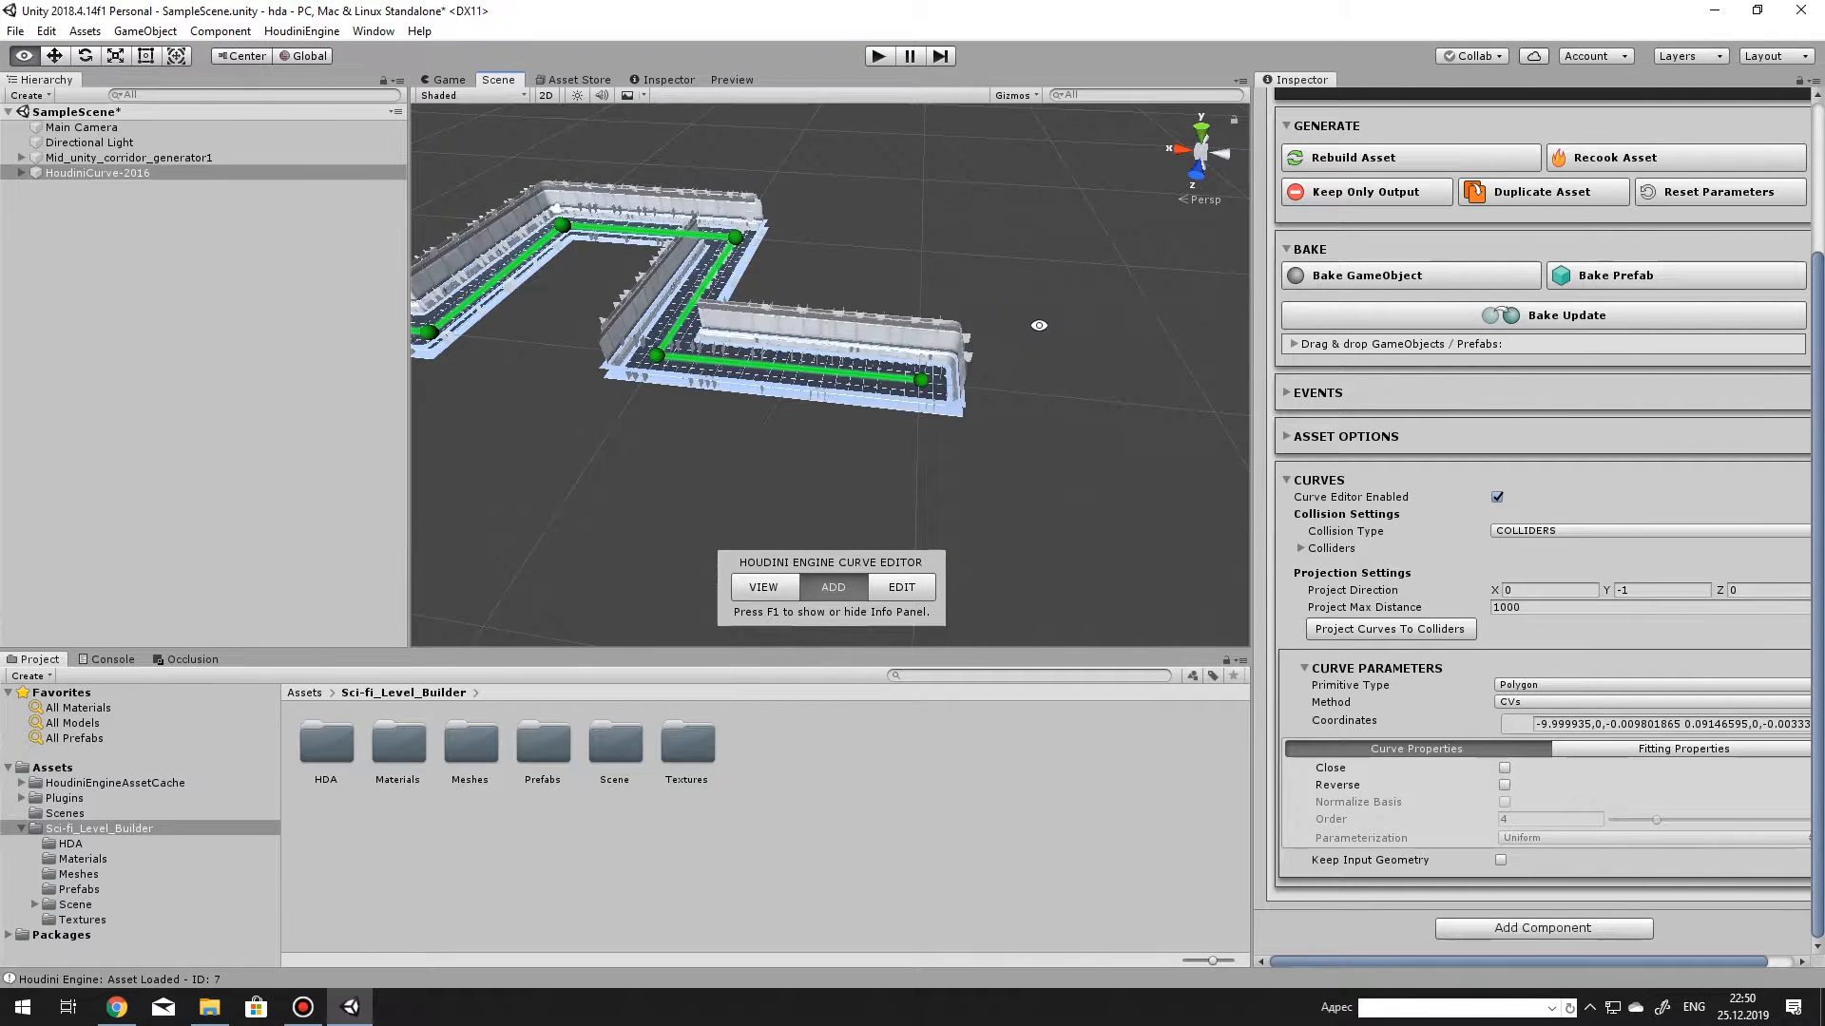
pyautogui.keyDown('alt'); pyautogui.moveTo(1033, 322); pyautogui.dragTo(916, 423); pyautogui.keyUp('alt')
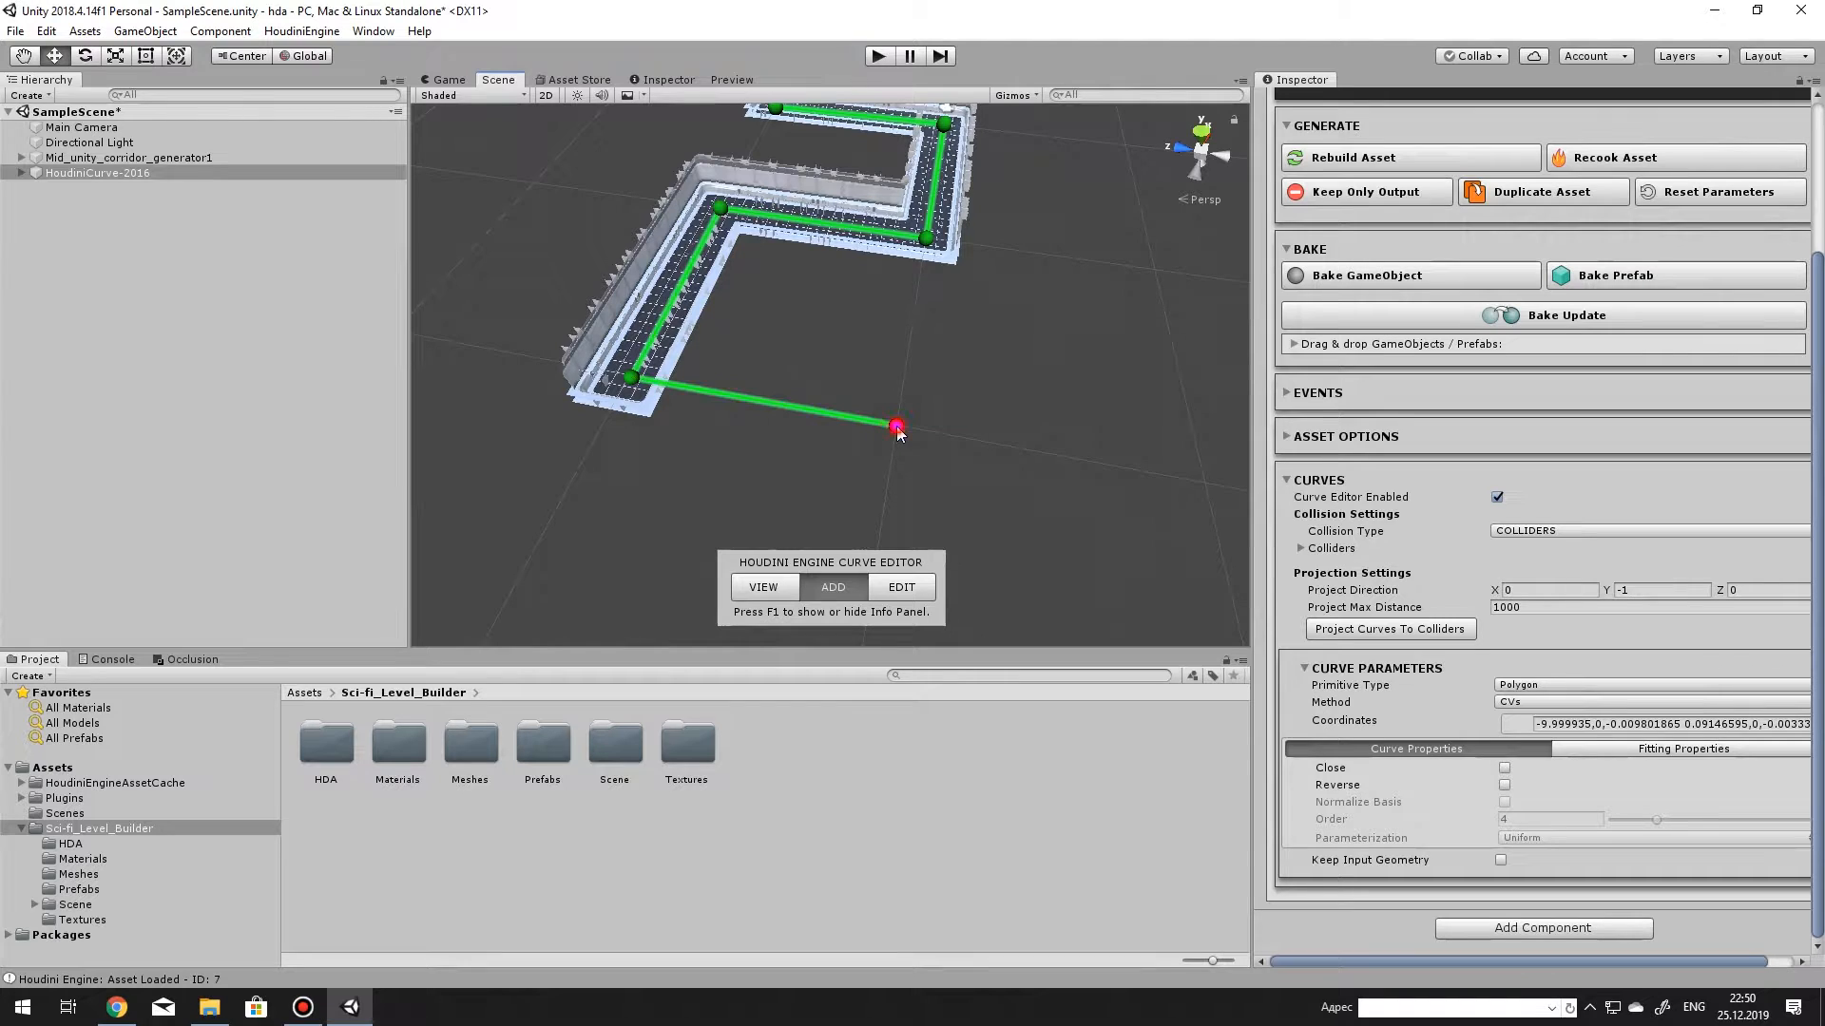
pyautogui.click(885, 417)
pyautogui.keyDown('alt'); pyautogui.moveTo(982, 413); pyautogui.dragTo(993, 262, button='middle'); pyautogui.keyUp('alt')
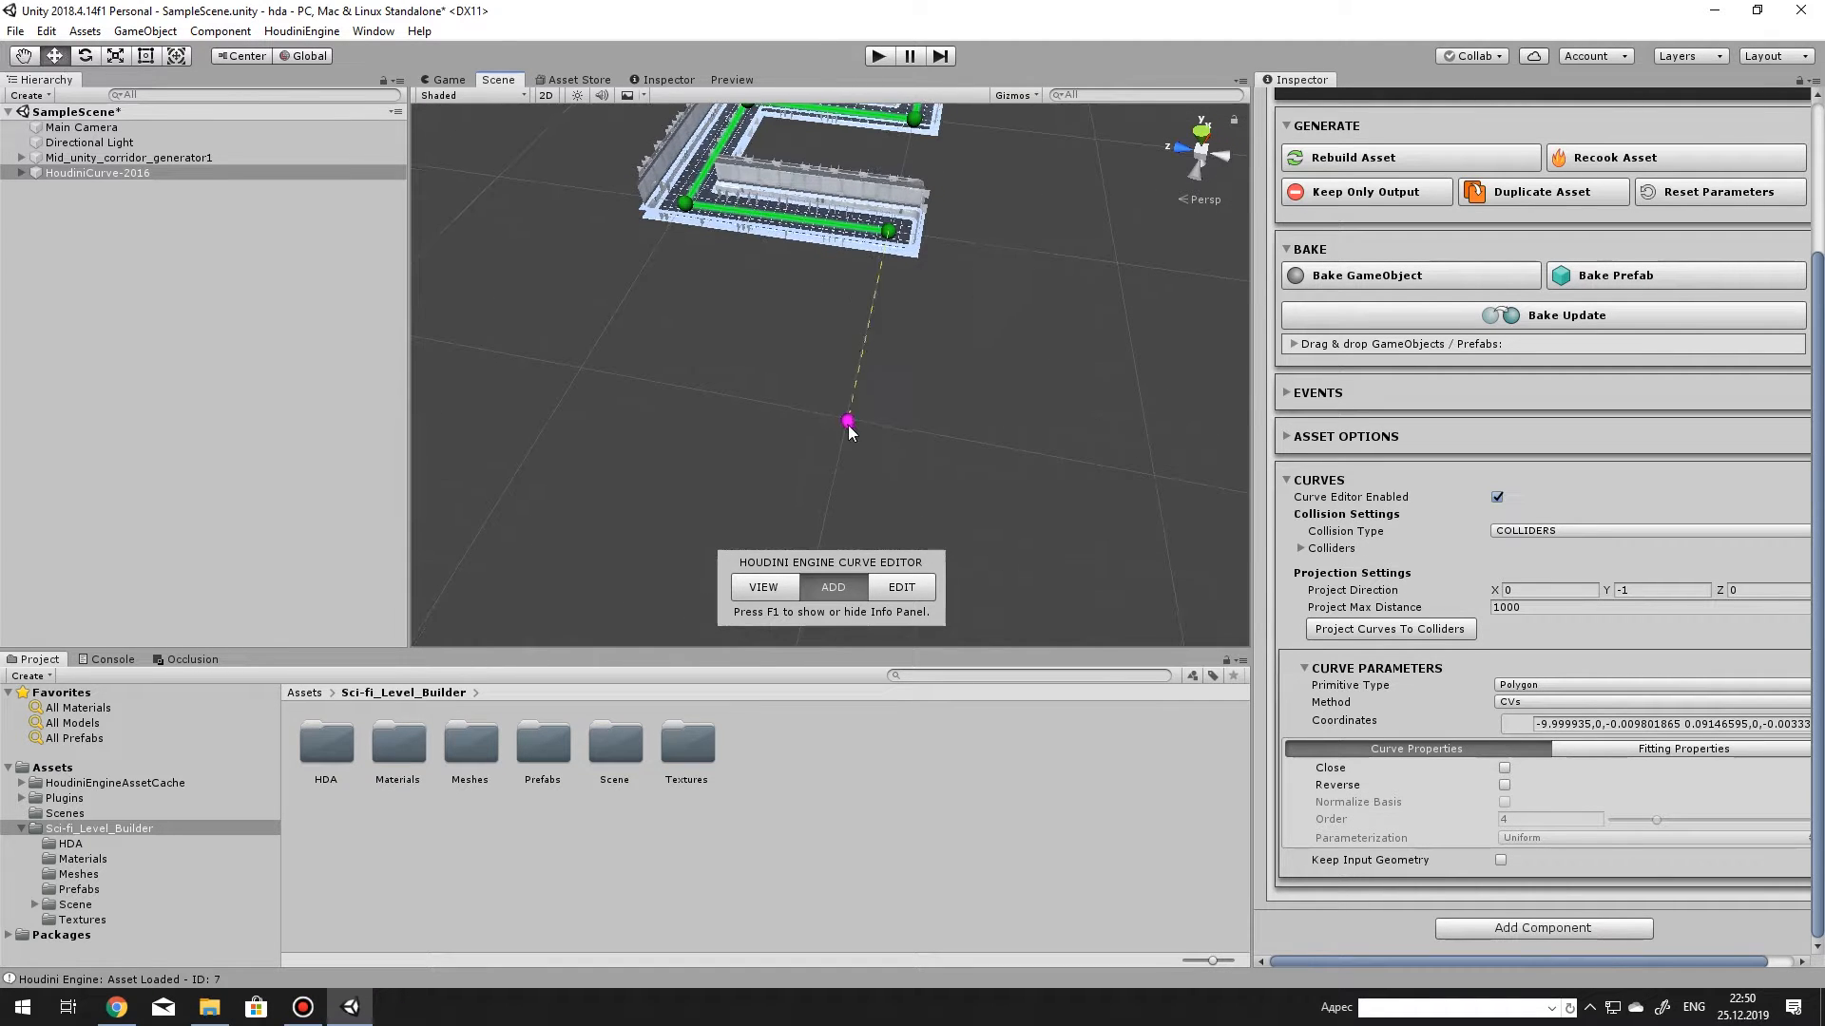
pyautogui.click(847, 418)
pyautogui.keyDown('alt'); pyautogui.moveTo(989, 377); pyautogui.dragTo(935, 430); pyautogui.keyUp('alt')
pyautogui.click(1148, 435)
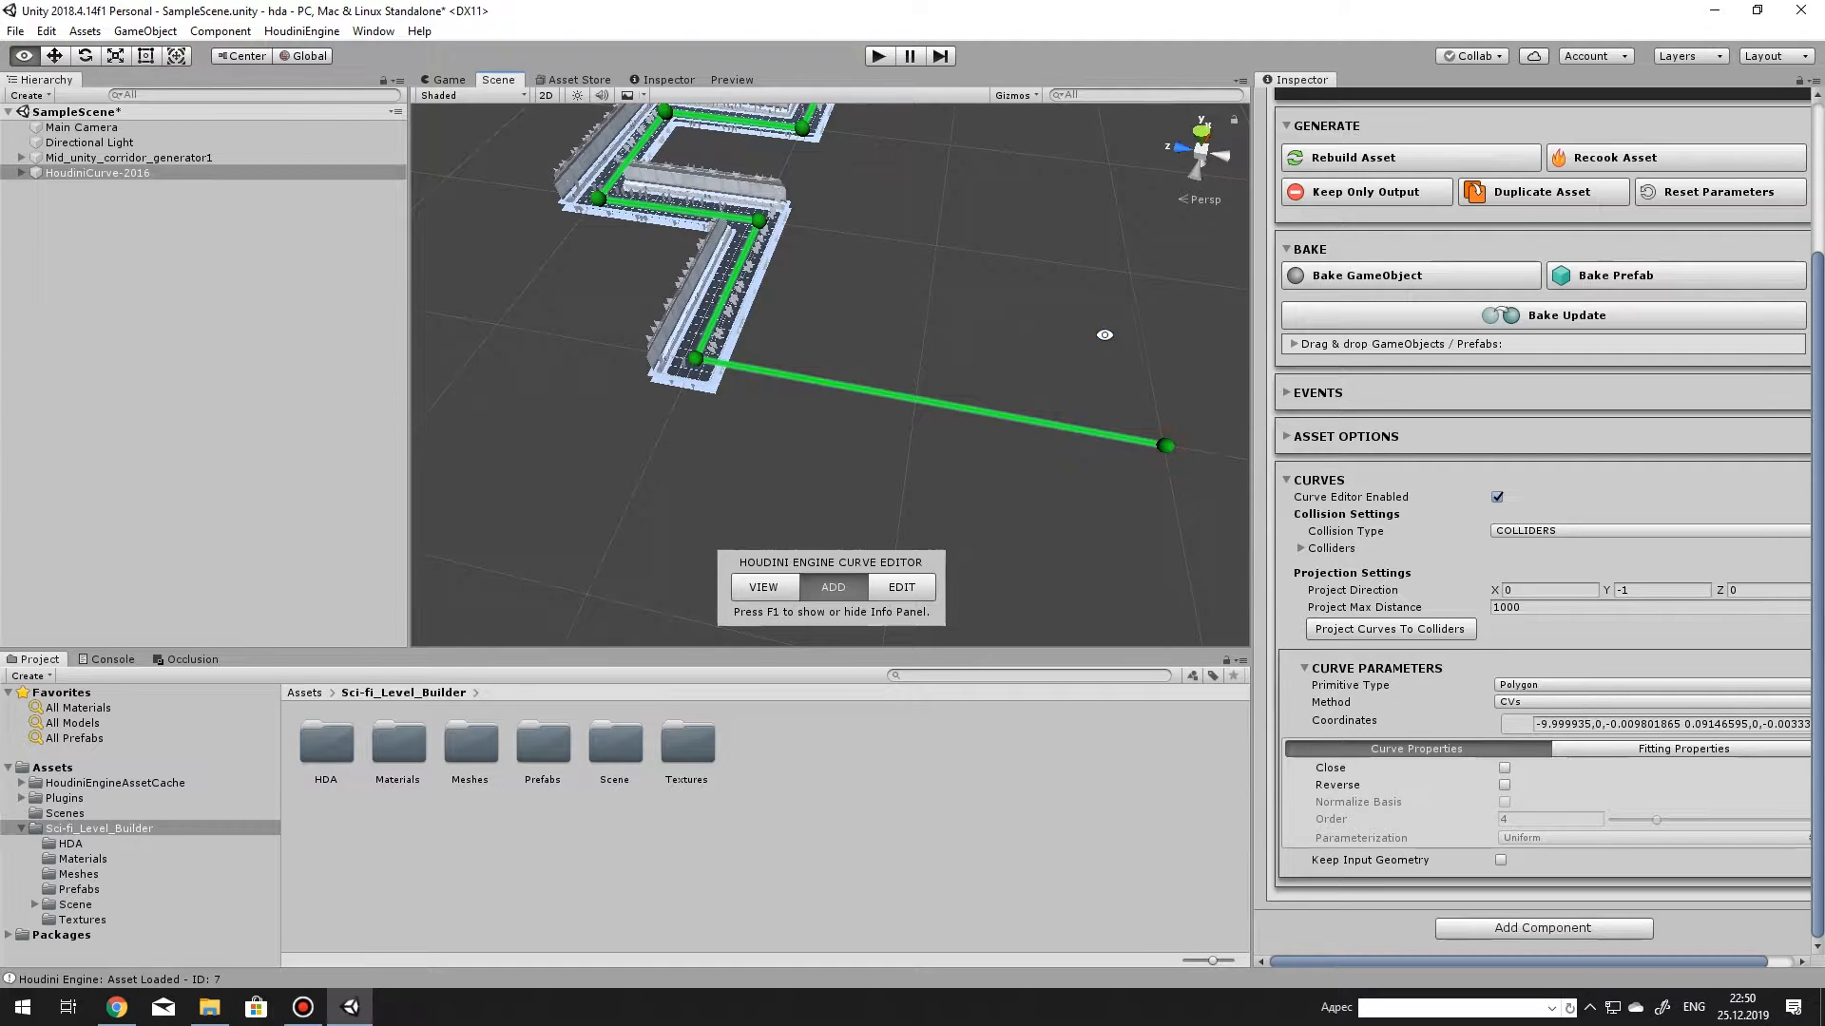
pyautogui.keyDown('alt'); pyautogui.moveTo(1092, 326); pyautogui.dragTo(807, 436, button='middle'); pyautogui.keyUp('alt')
pyautogui.keyDown('alt'); pyautogui.moveTo(807, 436); pyautogui.dragTo(1142, 354); pyautogui.keyUp('alt')
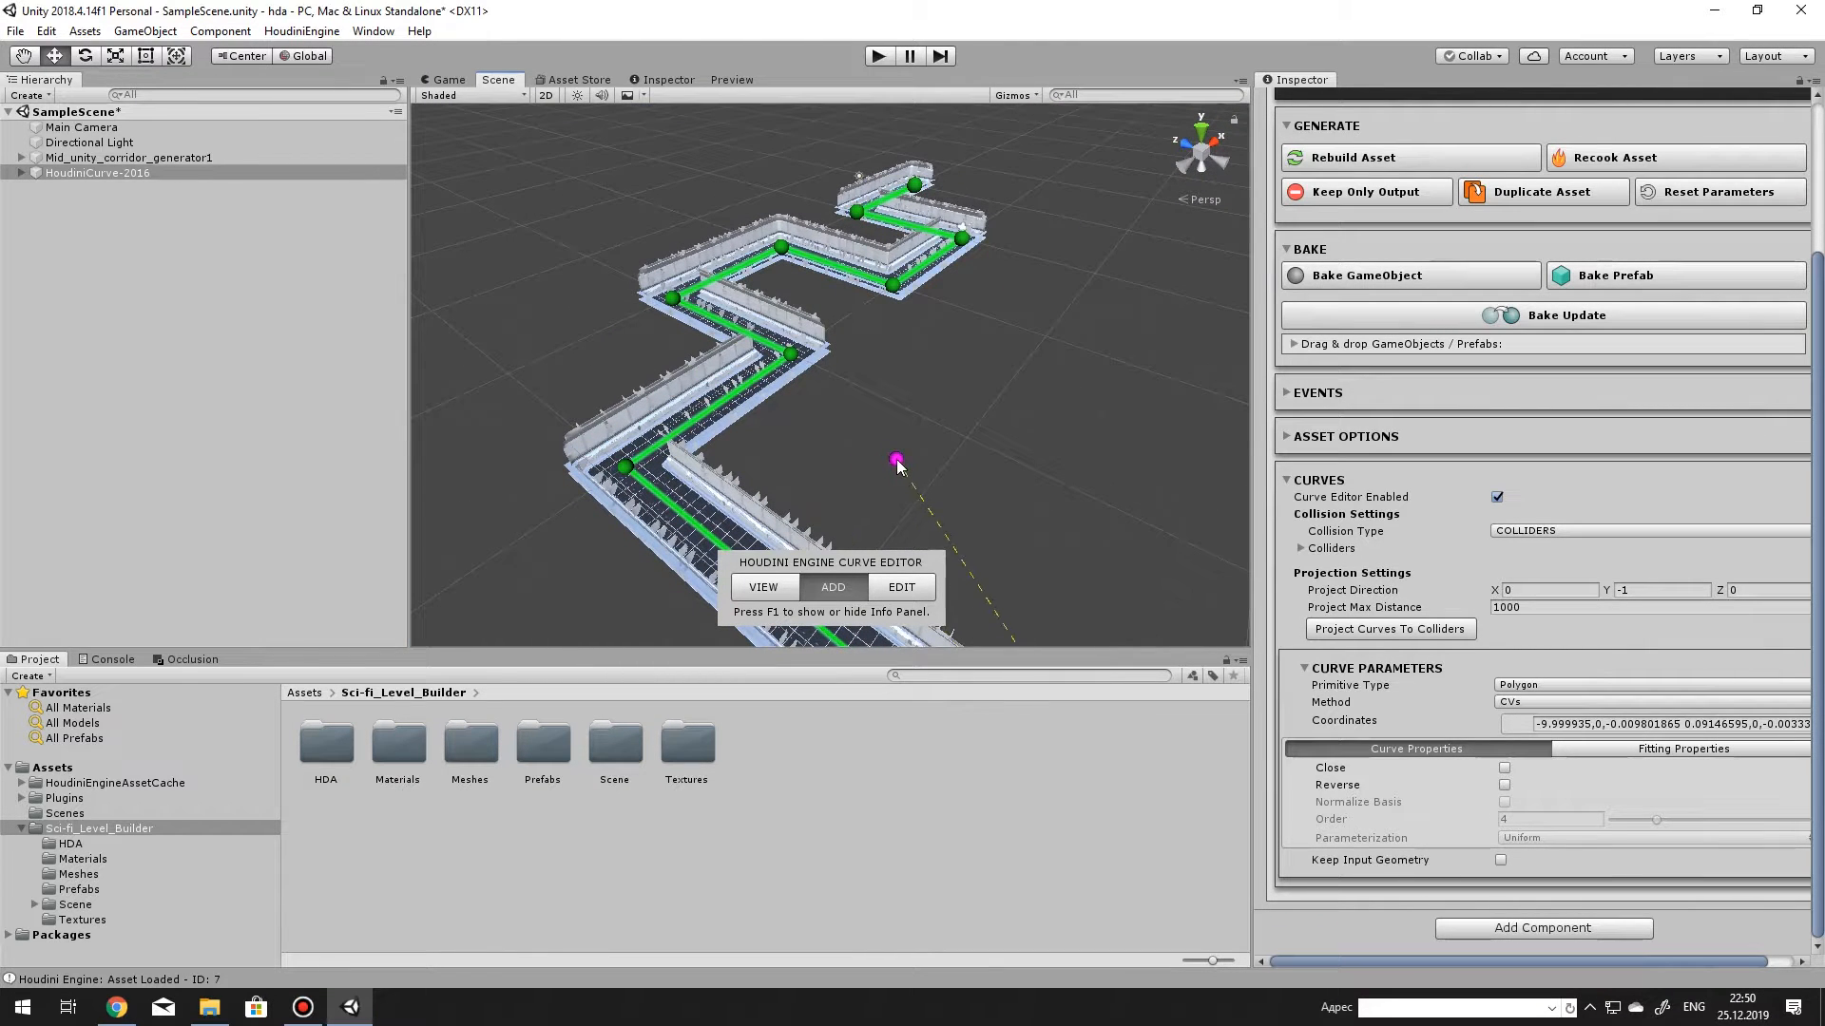
pyautogui.press('Escape')
# Examine the individual wall instances and the layout of the generated corridor from several angles.
pyautogui.click(711, 376)
pyautogui.scroll(6, 713, 378)
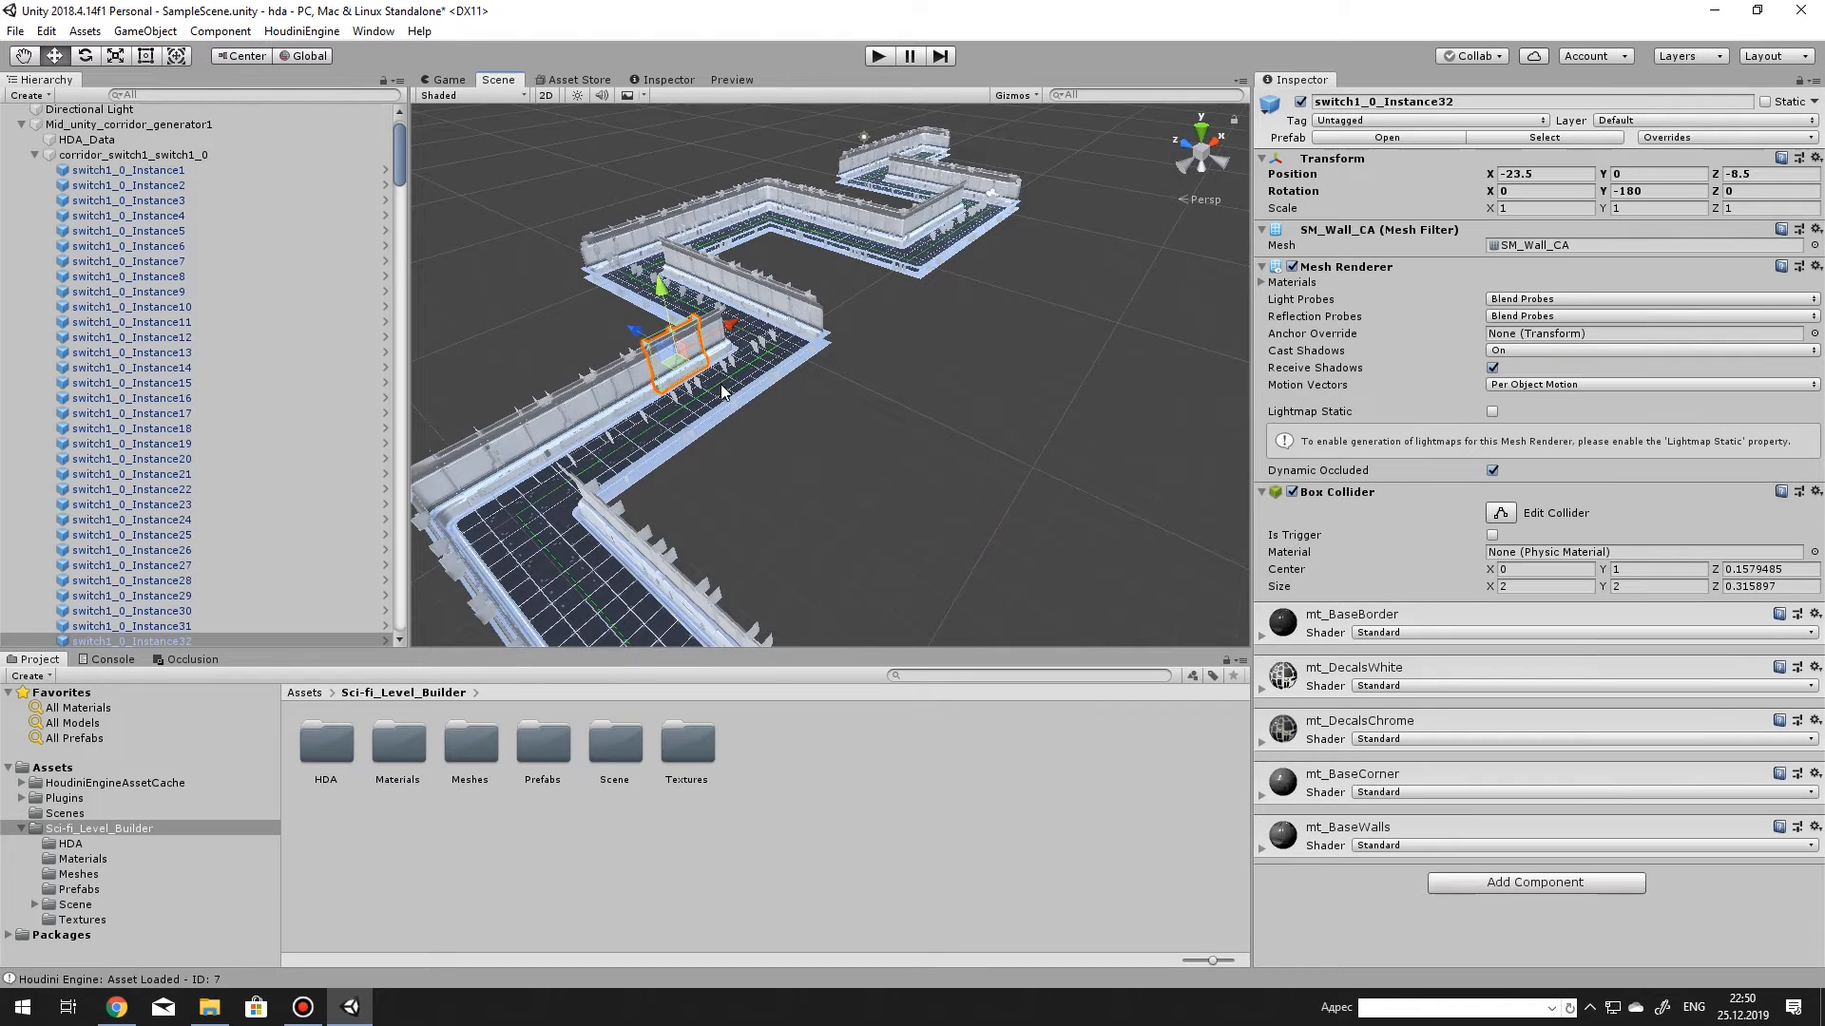
pyautogui.keyDown('alt'); pyautogui.moveTo(713, 377); pyautogui.dragTo(385, 384); pyautogui.keyUp('alt')
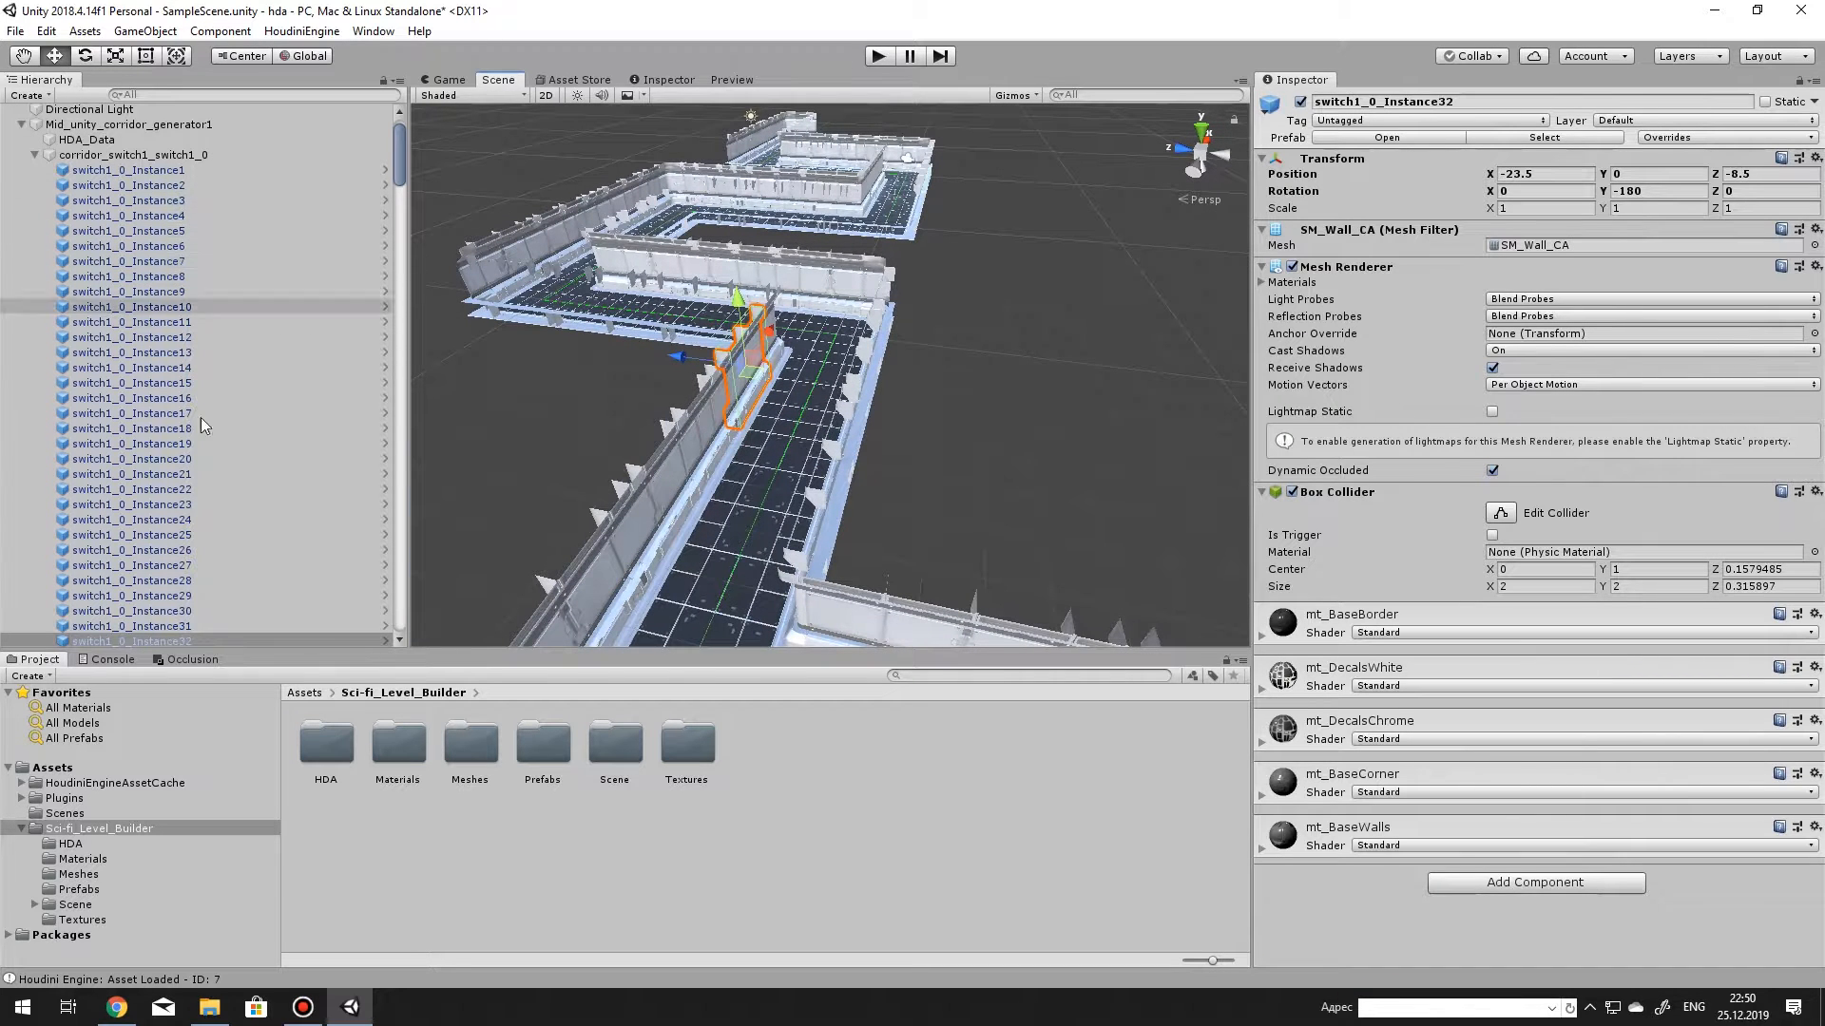
pyautogui.keyDown('alt'); pyautogui.moveTo(814, 329); pyautogui.dragTo(904, 365); pyautogui.keyUp('alt')
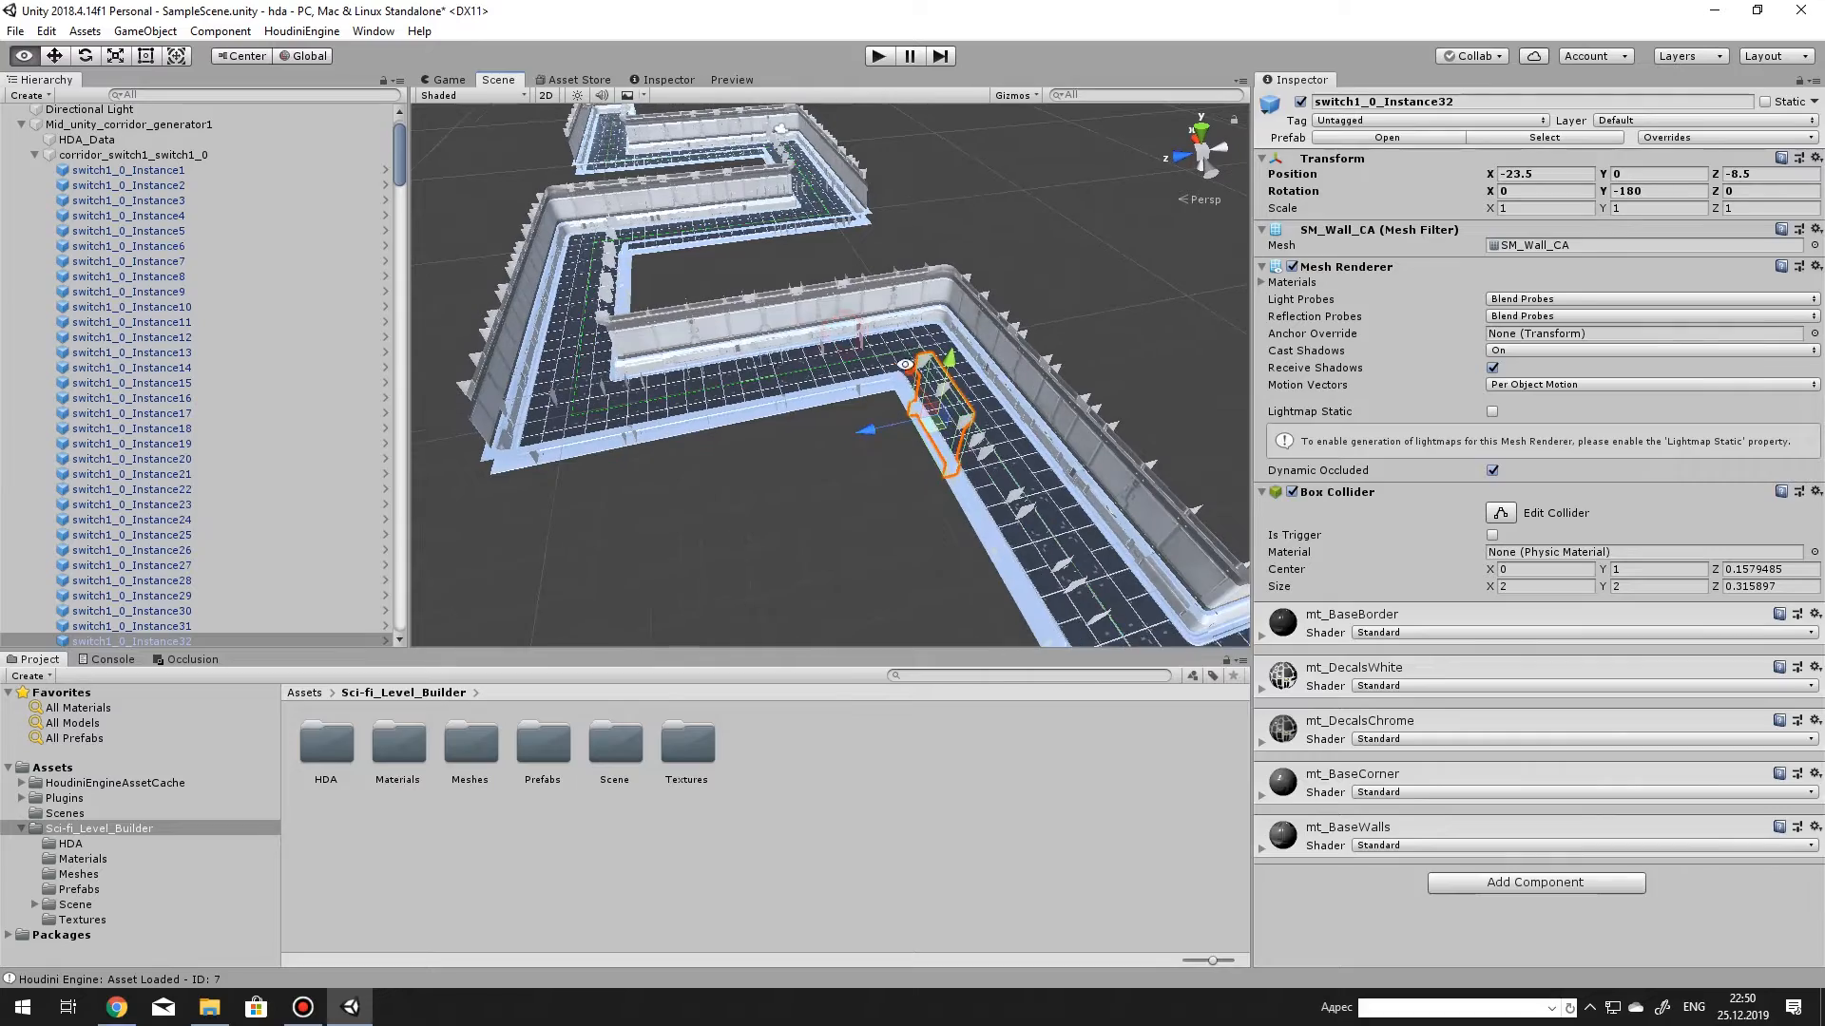
pyautogui.click(735, 327)
pyautogui.keyDown('alt'); pyautogui.moveTo(696, 379); pyautogui.dragTo(1036, 354); pyautogui.keyUp('alt')
pyautogui.moveTo(722, 314); pyautogui.dragTo(1007, 352, button='middle')
pyautogui.keyDown('alt'); pyautogui.moveTo(673, 285); pyautogui.dragTo(689, 359); pyautogui.keyUp('alt')
pyautogui.click(754, 293)
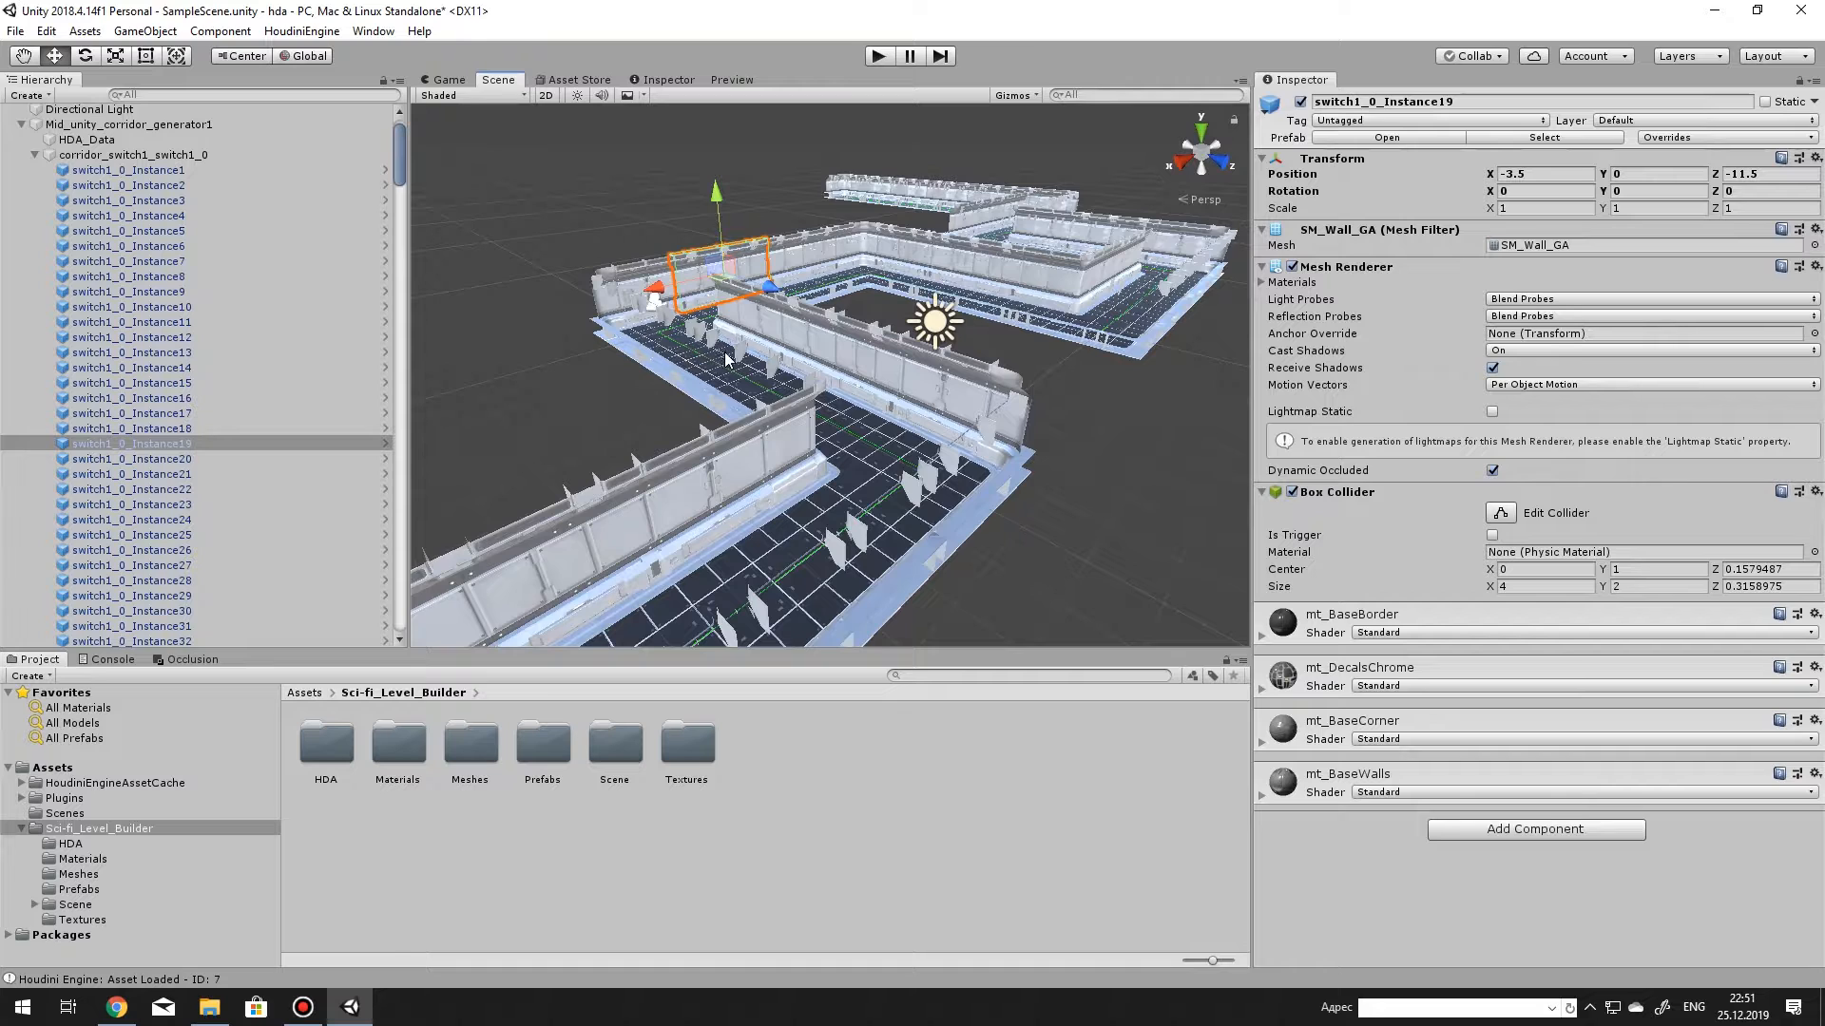
pyautogui.scroll(-2, 796, 323)
pyautogui.keyDown('alt'); pyautogui.moveTo(887, 300); pyautogui.dragTo(770, 472); pyautogui.keyUp('alt')
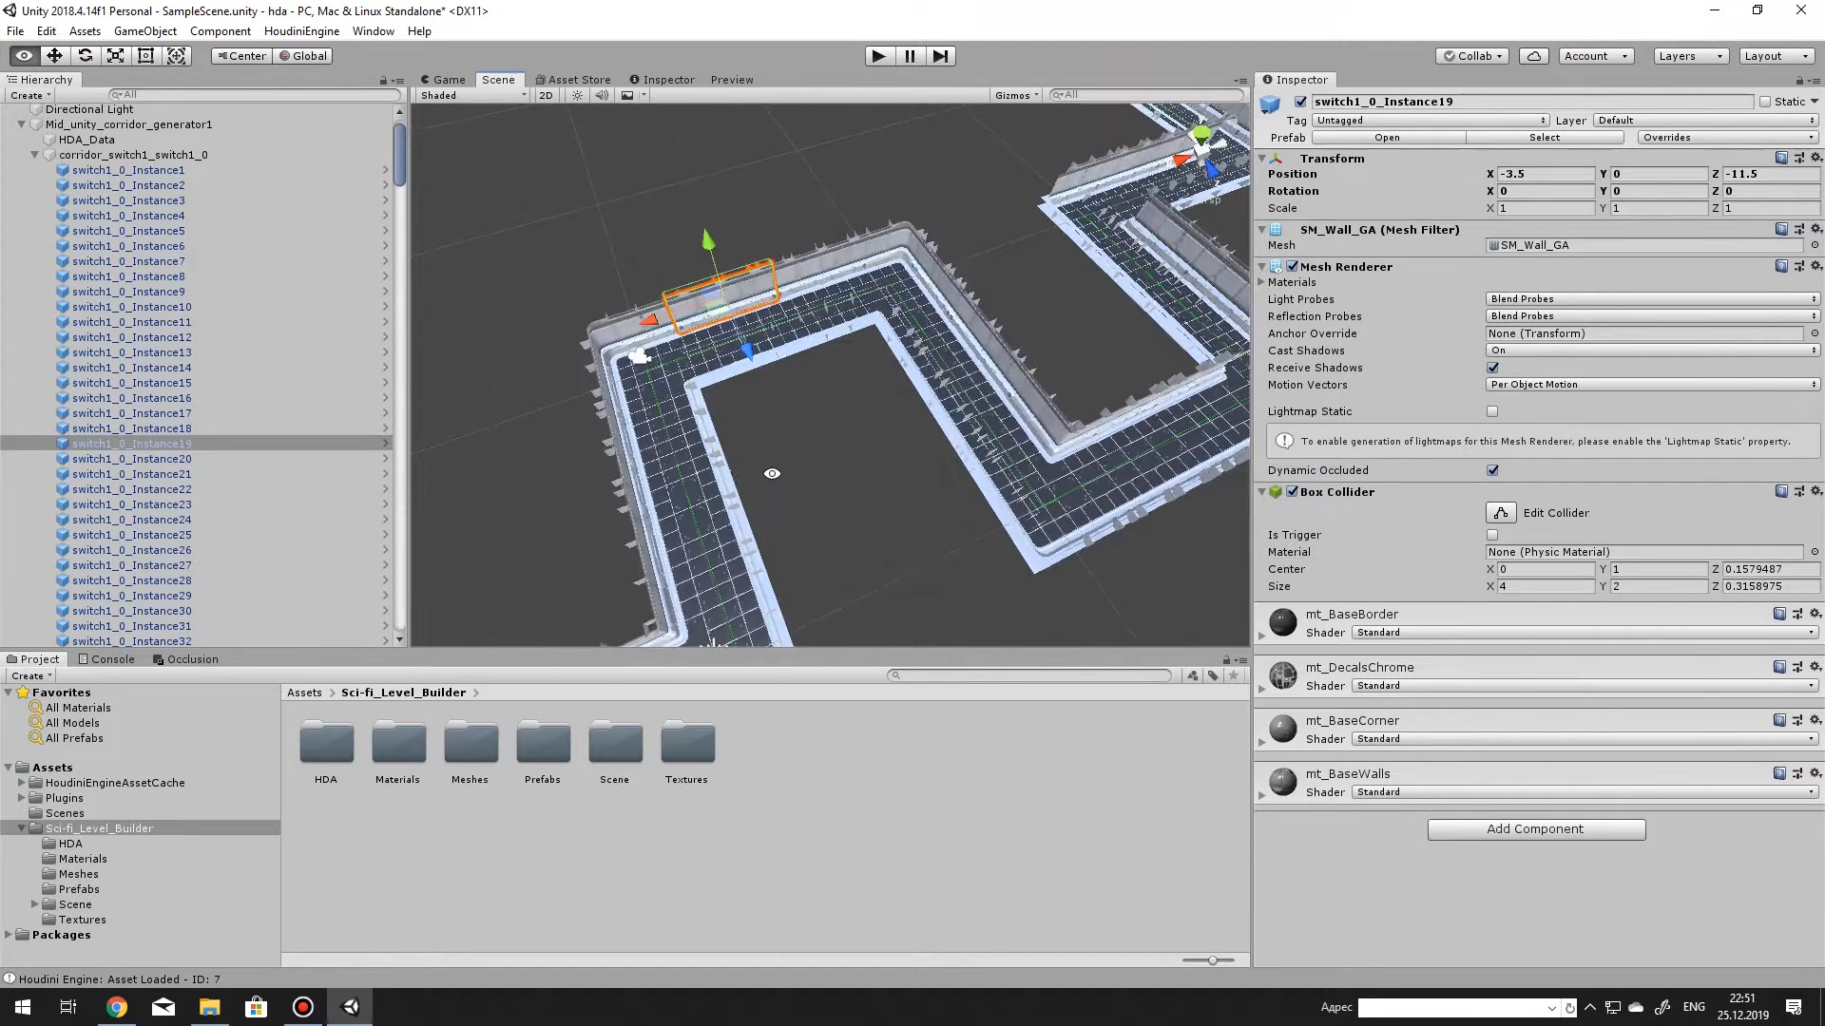
# Turn on Toggle Ceiling in the corridor generator's settings and inspect the corridor from inside.
pyautogui.click(123, 154)
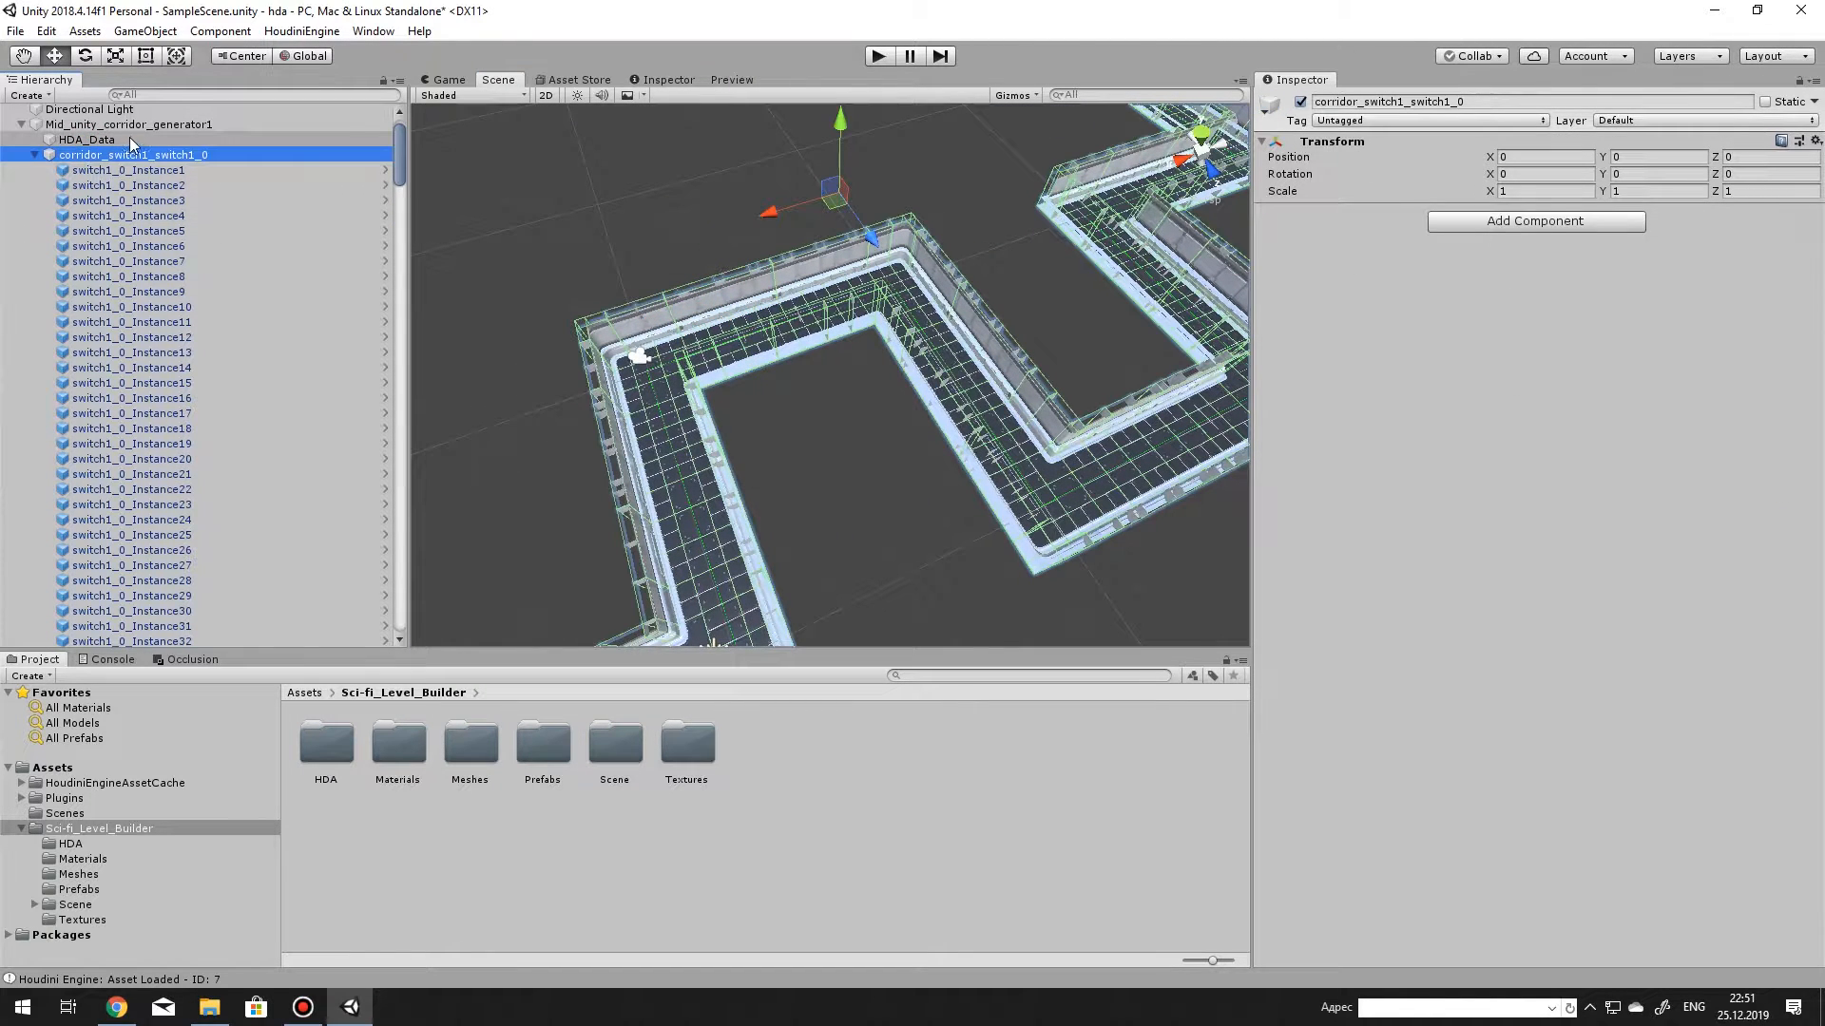
pyautogui.click(145, 127)
pyautogui.scroll(-10, 1416, 669)
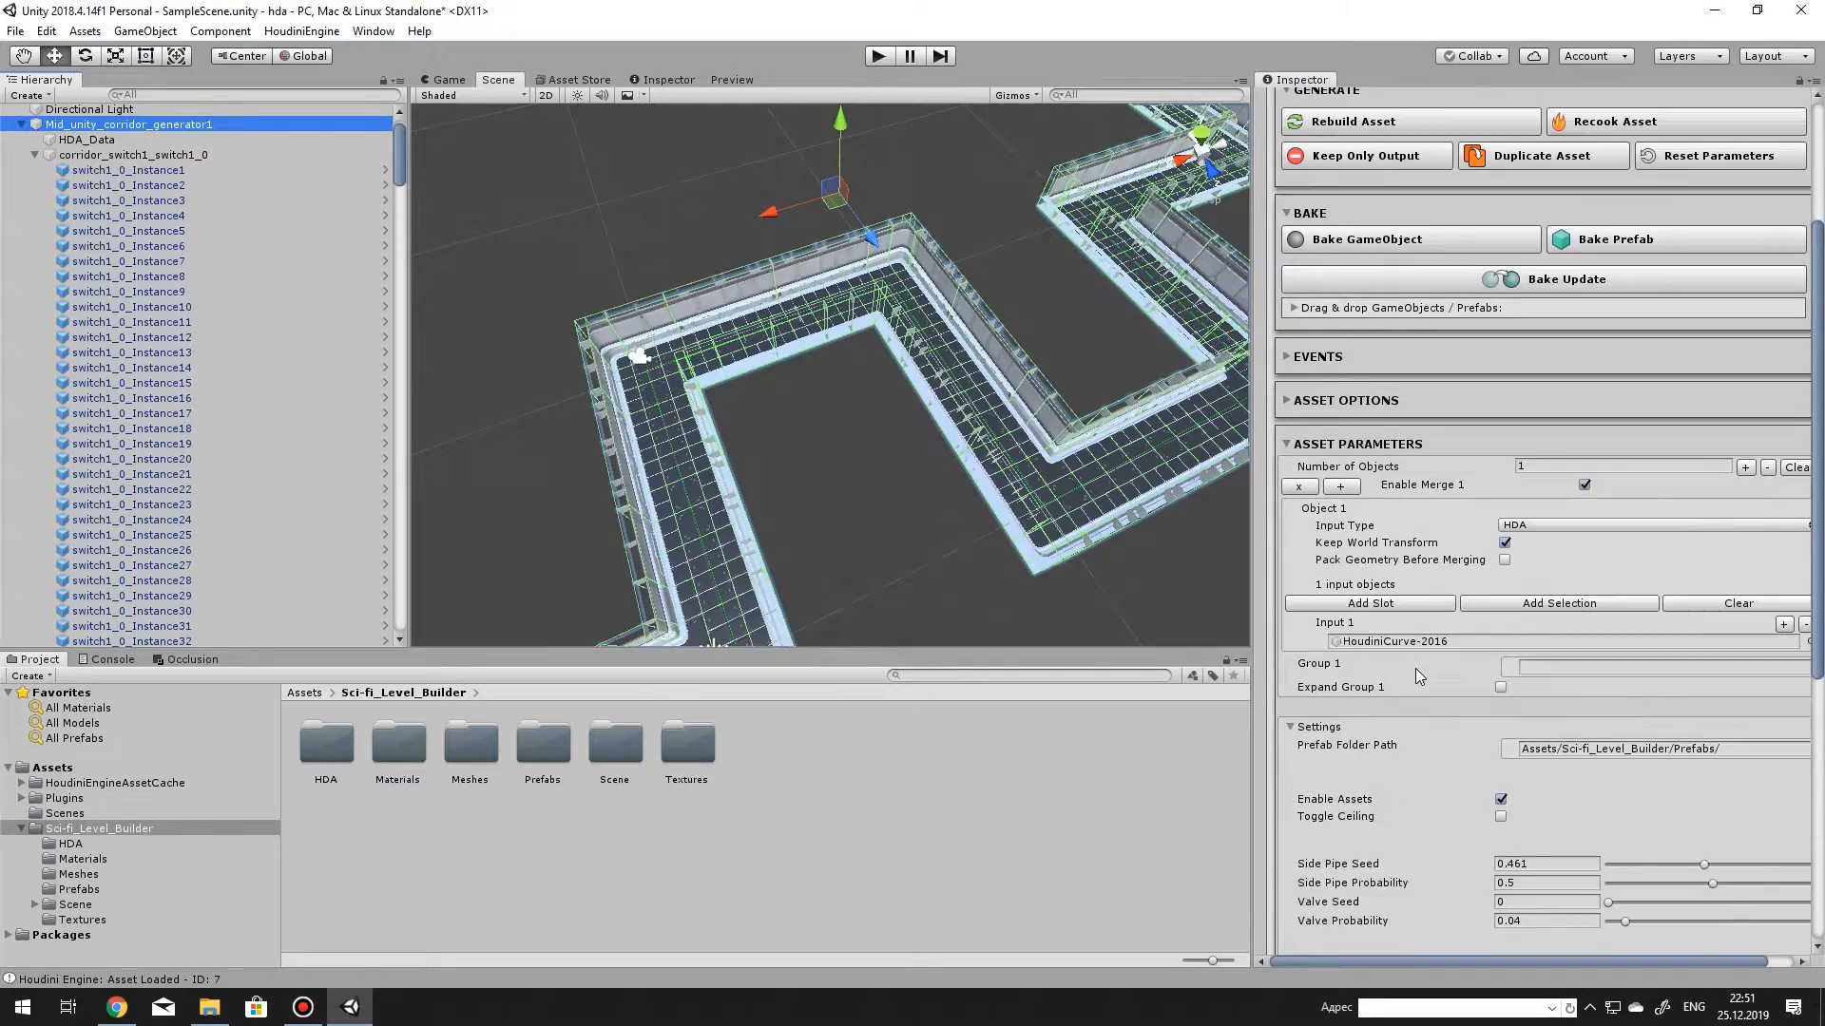
pyautogui.keyDown('alt'); pyautogui.moveTo(1027, 463); pyautogui.dragTo(731, 515); pyautogui.keyUp('alt')
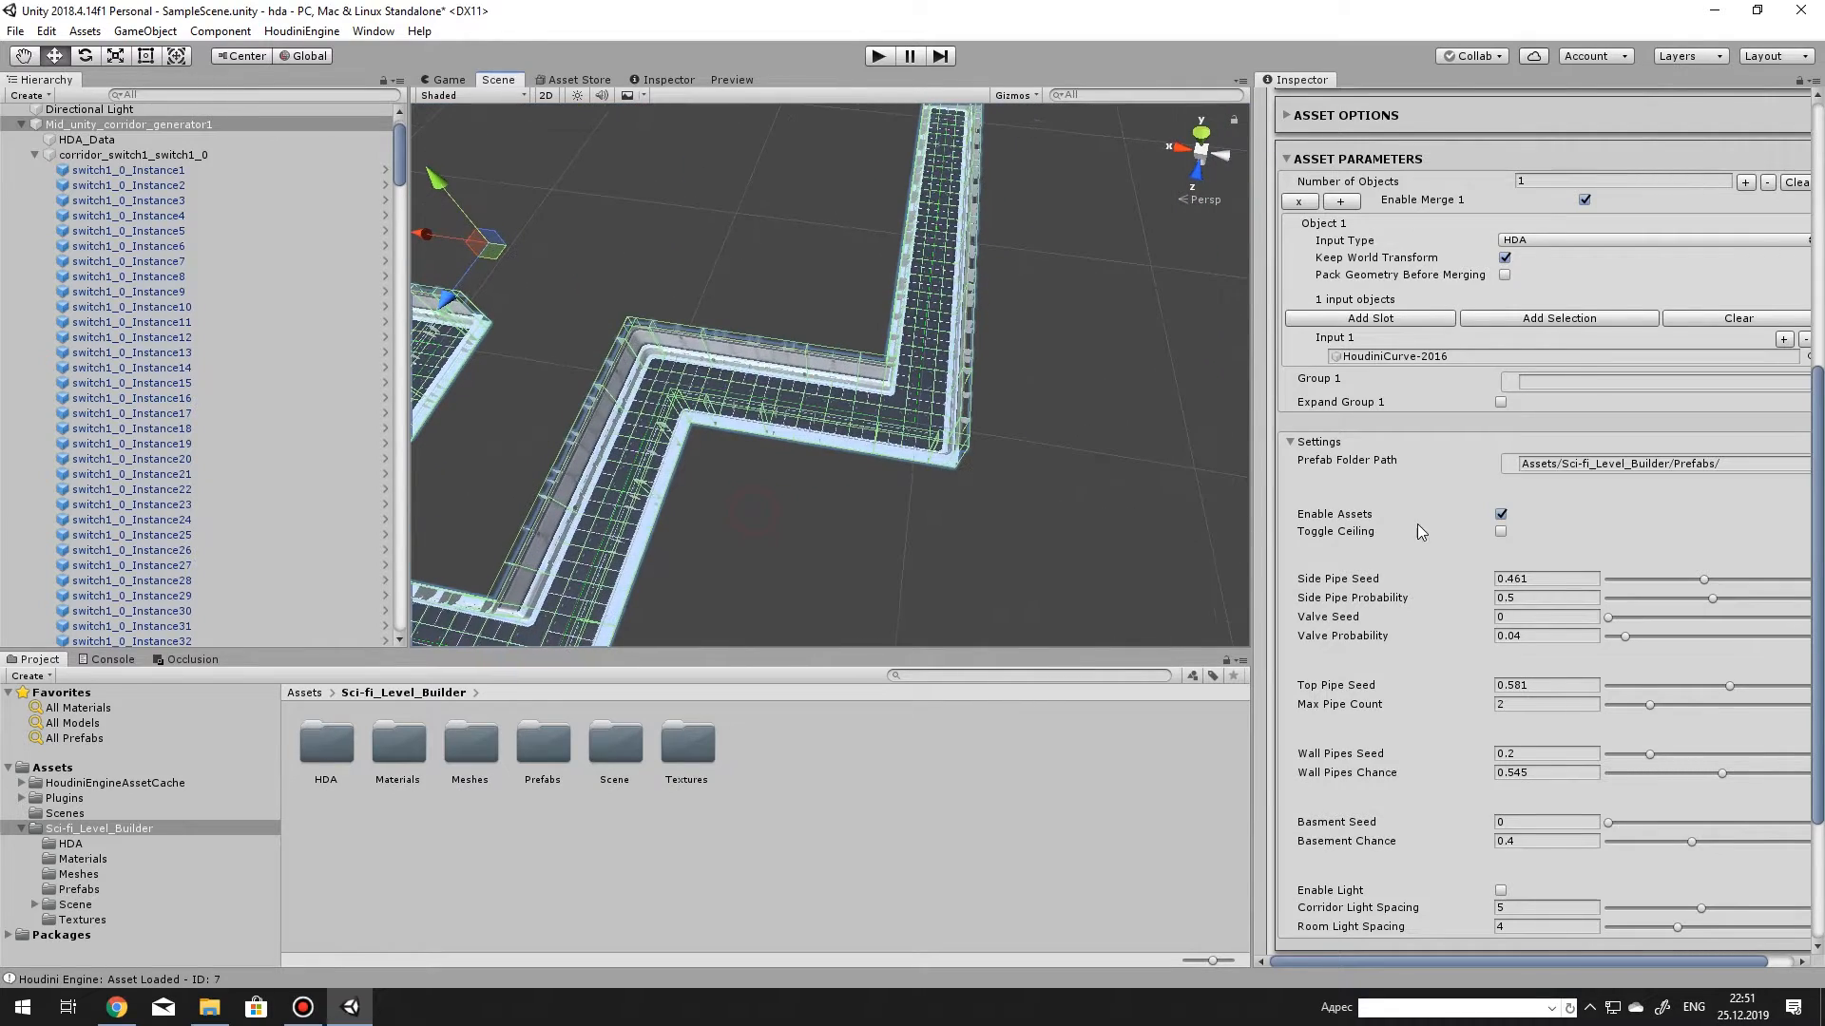
pyautogui.keyDown('alt'); pyautogui.moveTo(861, 400); pyautogui.dragTo(784, 376); pyautogui.keyUp('alt')
pyautogui.click(1501, 531)
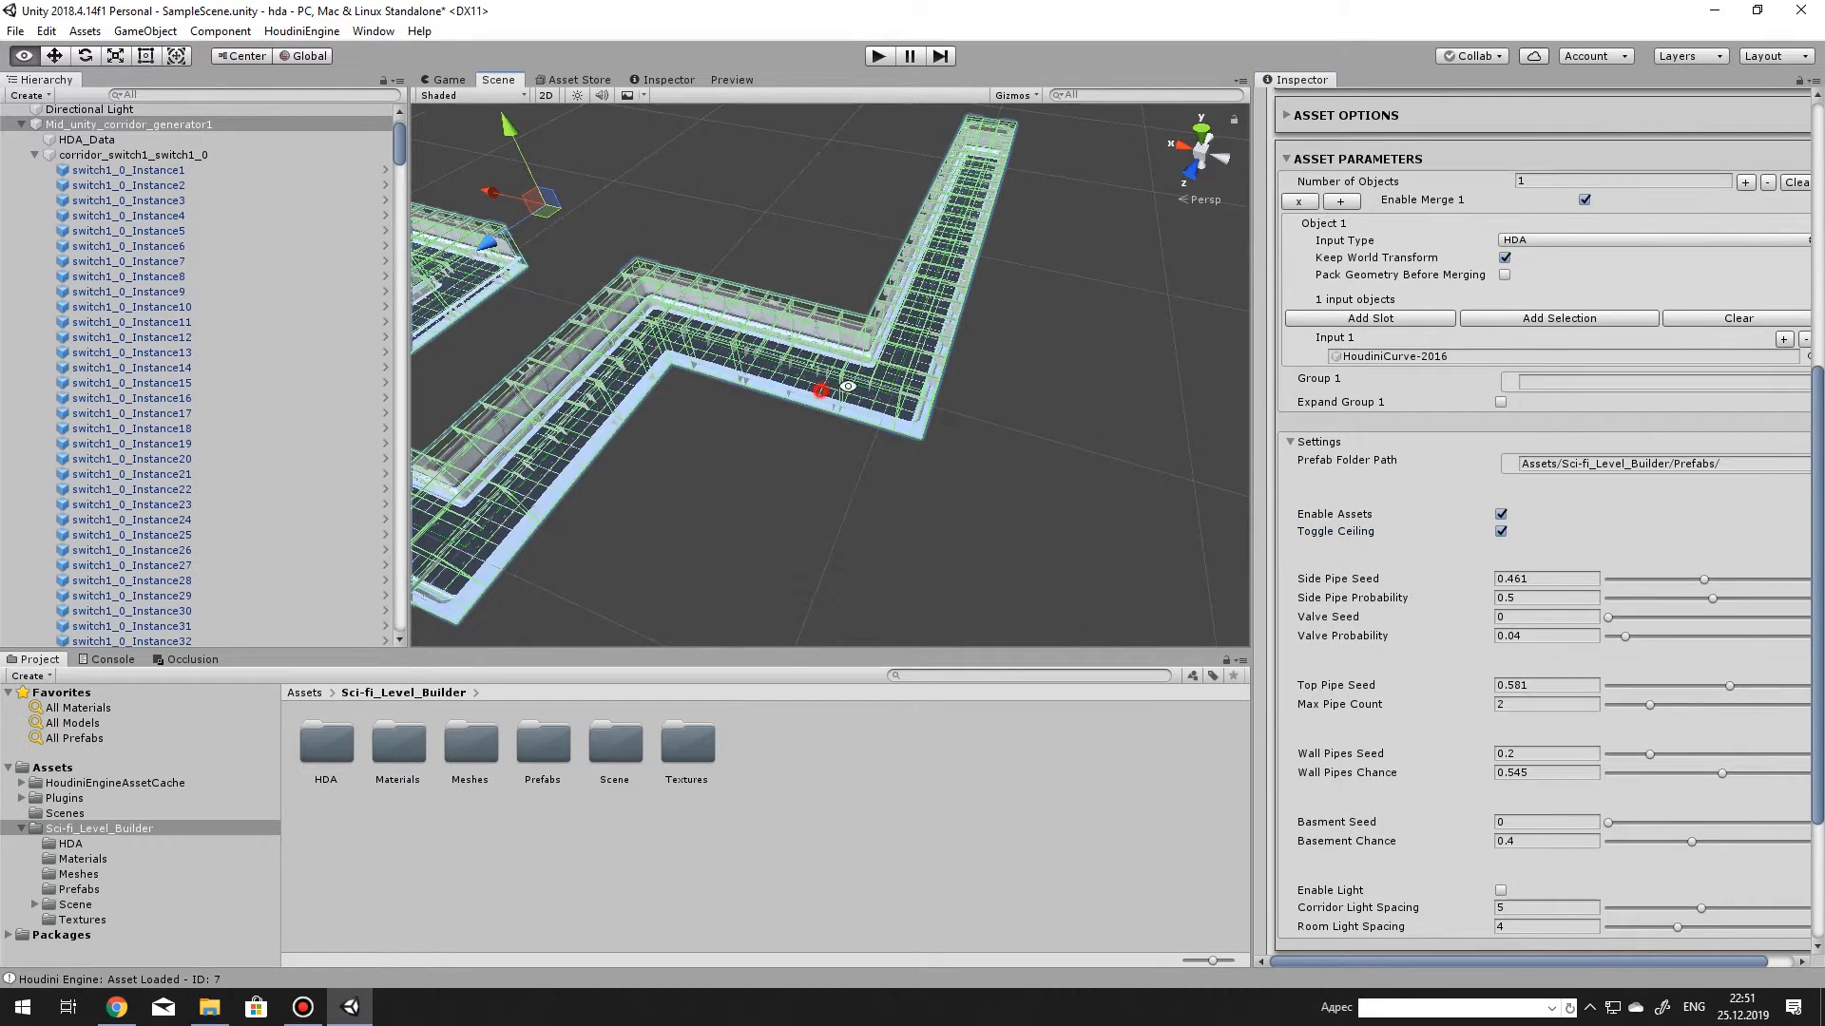
pyautogui.keyDown('alt'); pyautogui.moveTo(836, 395); pyautogui.dragTo(920, 292); pyautogui.keyUp('alt')
pyautogui.scroll(5, 753, 349)
pyautogui.moveTo(760, 324); pyautogui.dragTo(750, 349, button='middle')
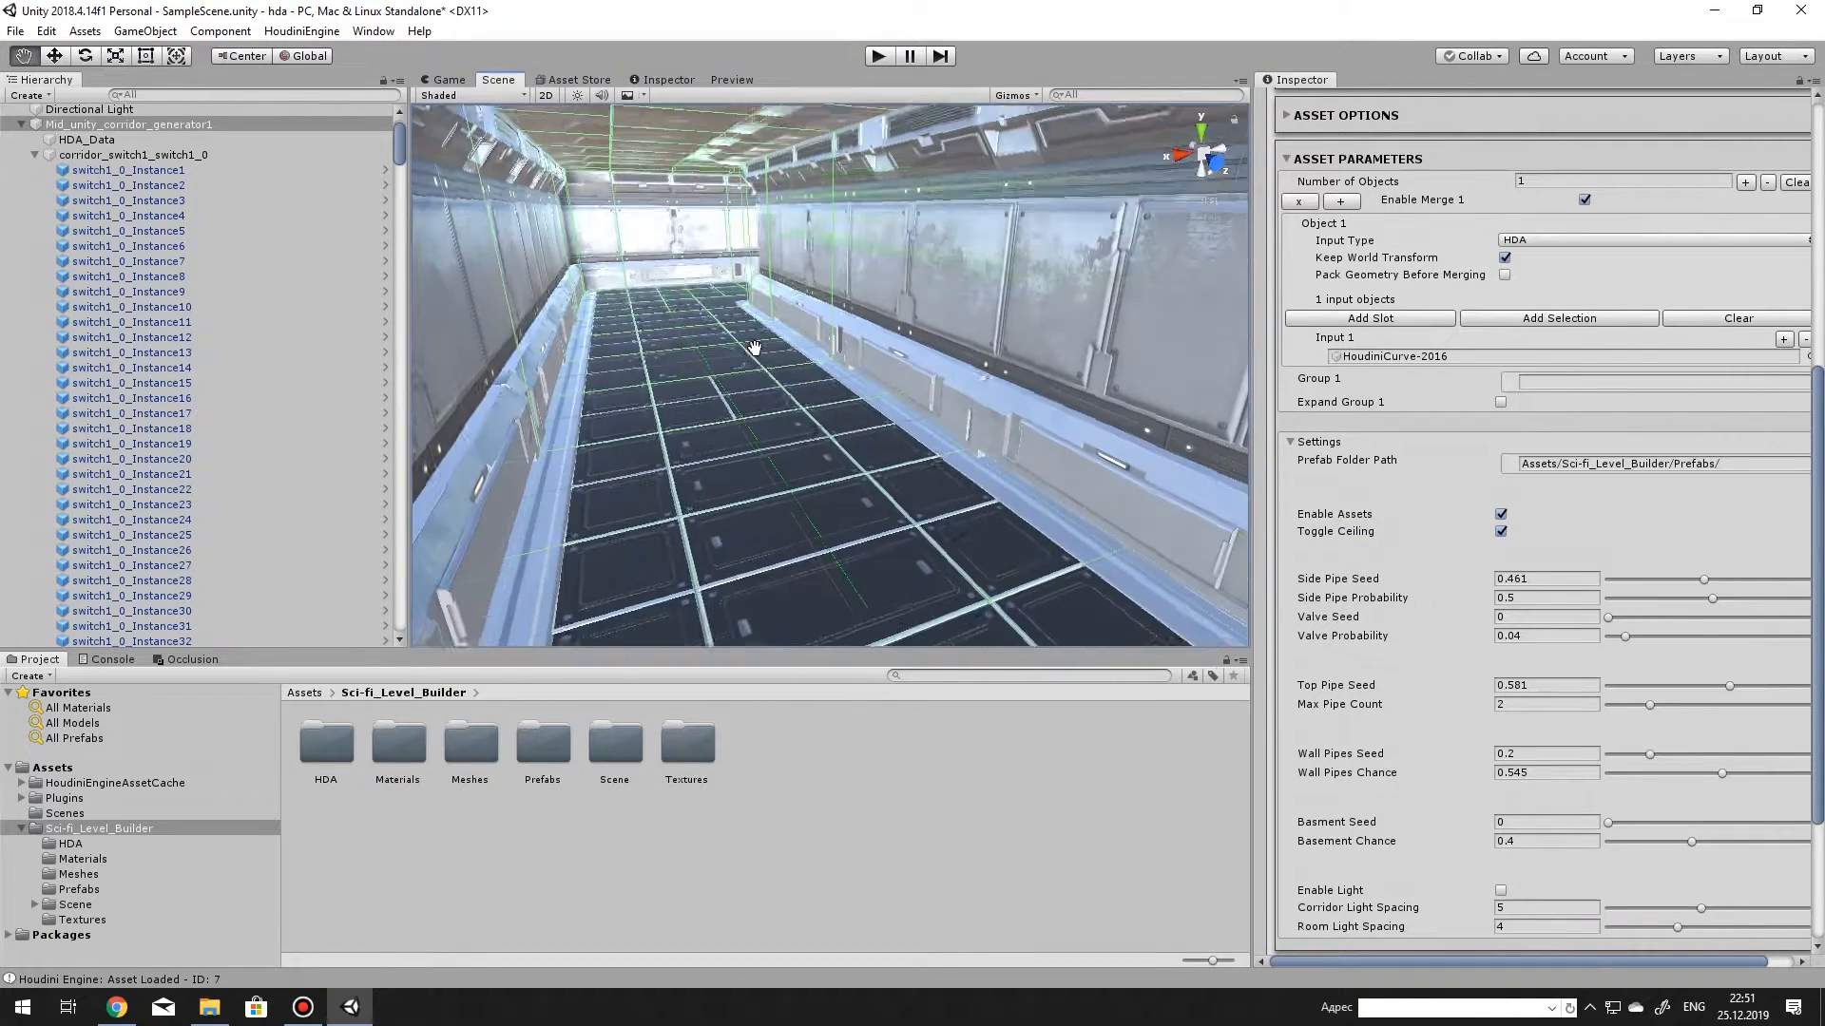
pyautogui.moveTo(750, 349); pyautogui.dragTo(749, 356, button='right')
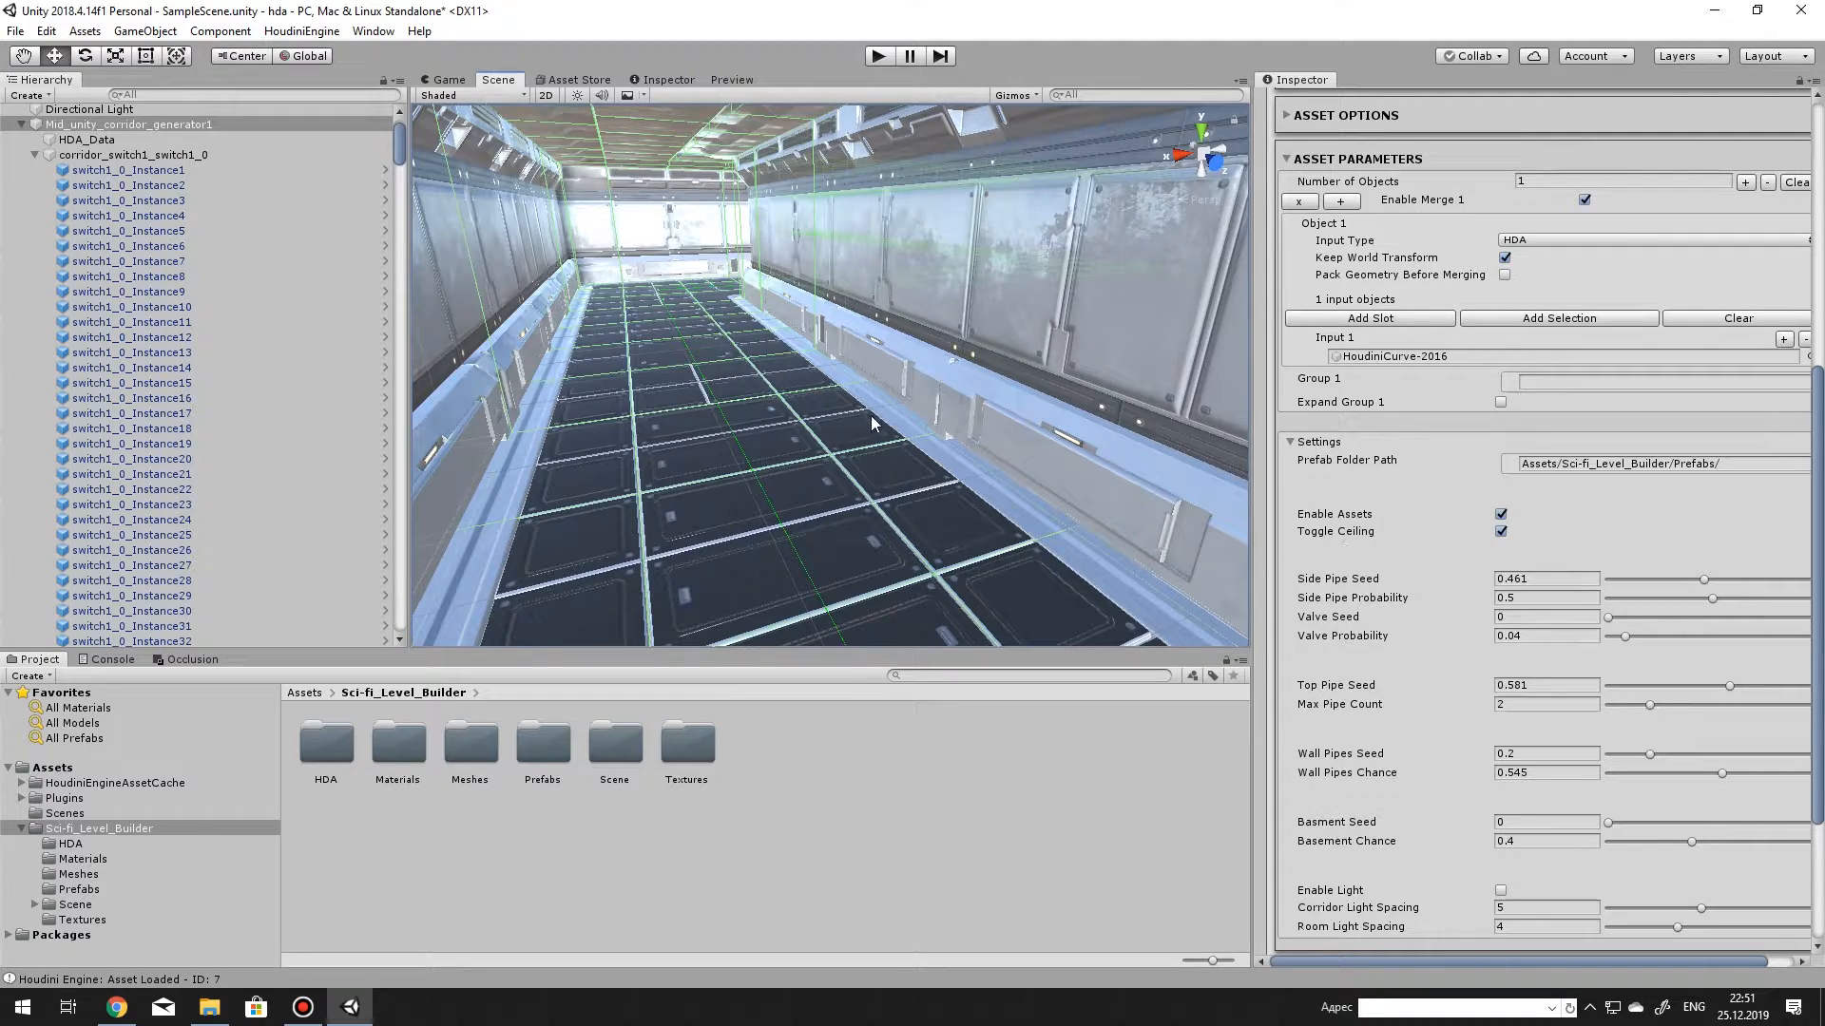
# Turn off Enable Assets for the corridor generator to return to the coloured placeholder geometry.
pyautogui.scroll(-3, 873, 423)
pyautogui.keyDown('alt'); pyautogui.moveTo(893, 435); pyautogui.dragTo(941, 428); pyautogui.keyUp('alt')
pyautogui.moveTo(1055, 424); pyautogui.dragTo(909, 431, button='middle')
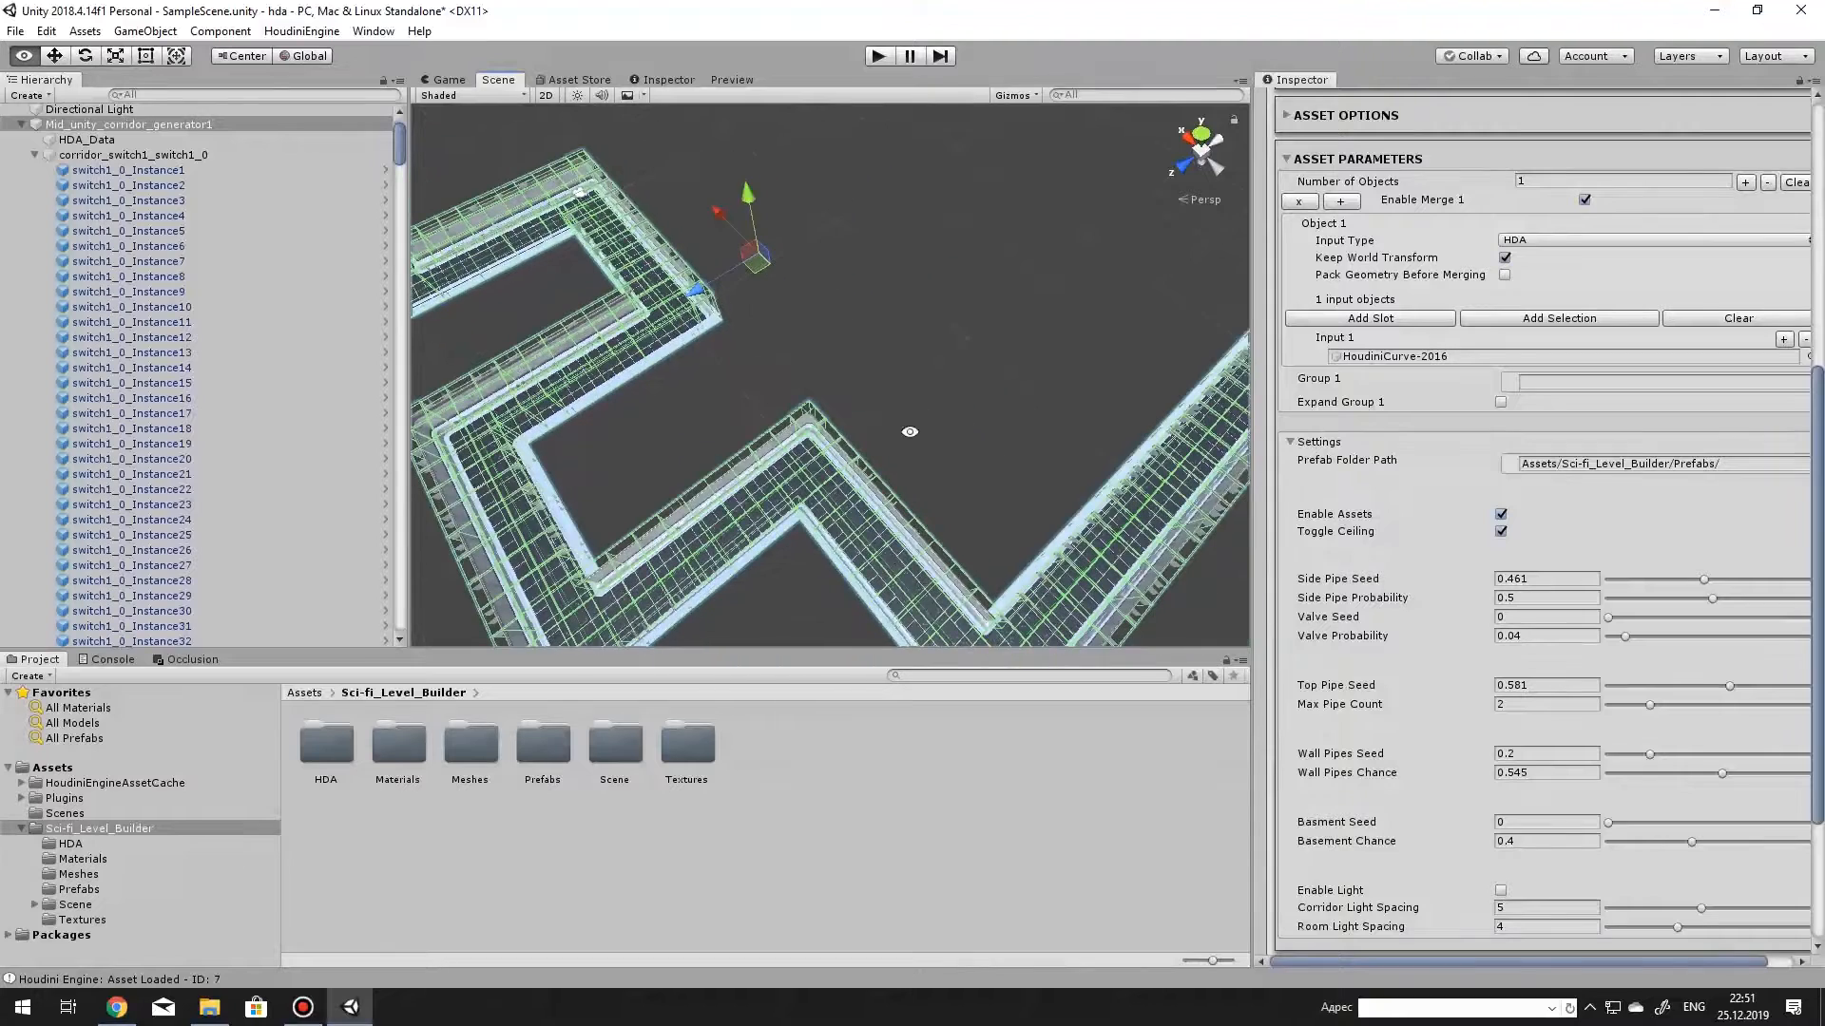
pyautogui.keyDown('alt'); pyautogui.moveTo(909, 432); pyautogui.dragTo(937, 444); pyautogui.keyUp('alt')
pyautogui.moveTo(990, 445); pyautogui.dragTo(789, 451, button='middle')
pyautogui.keyDown('alt'); pyautogui.moveTo(789, 450); pyautogui.dragTo(971, 457); pyautogui.keyUp('alt')
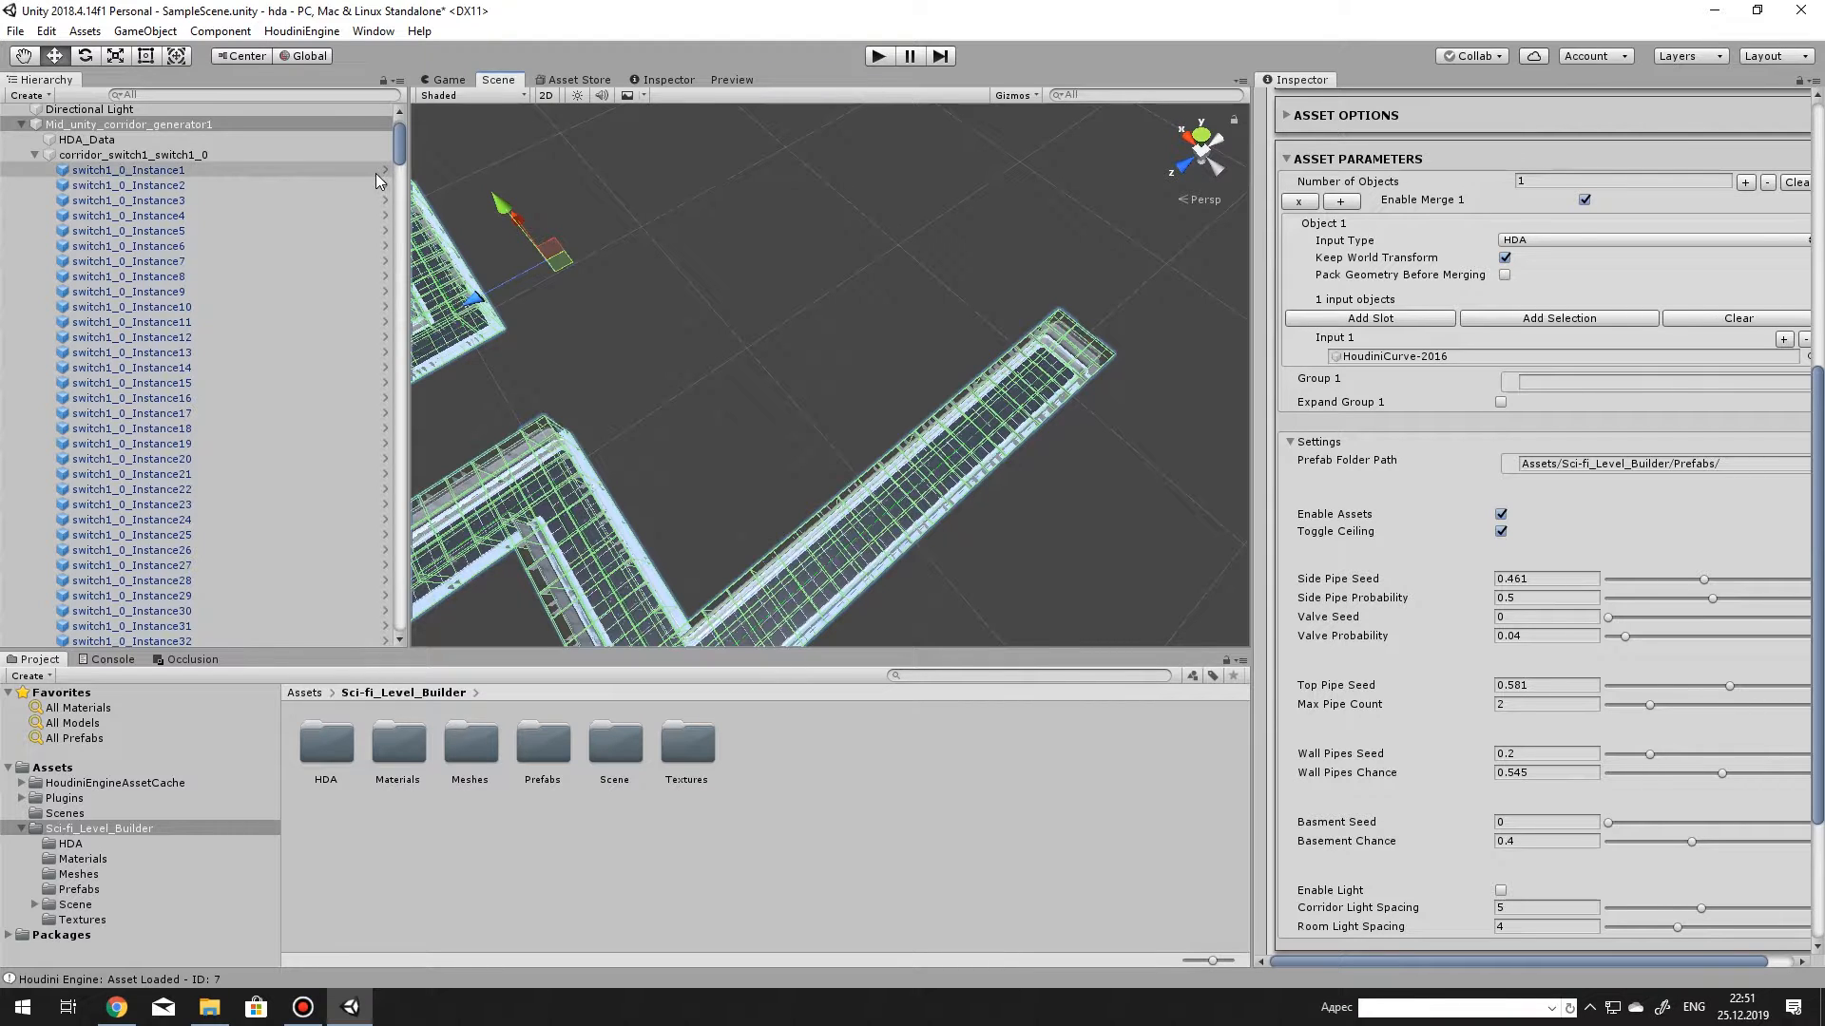
pyautogui.click(1502, 513)
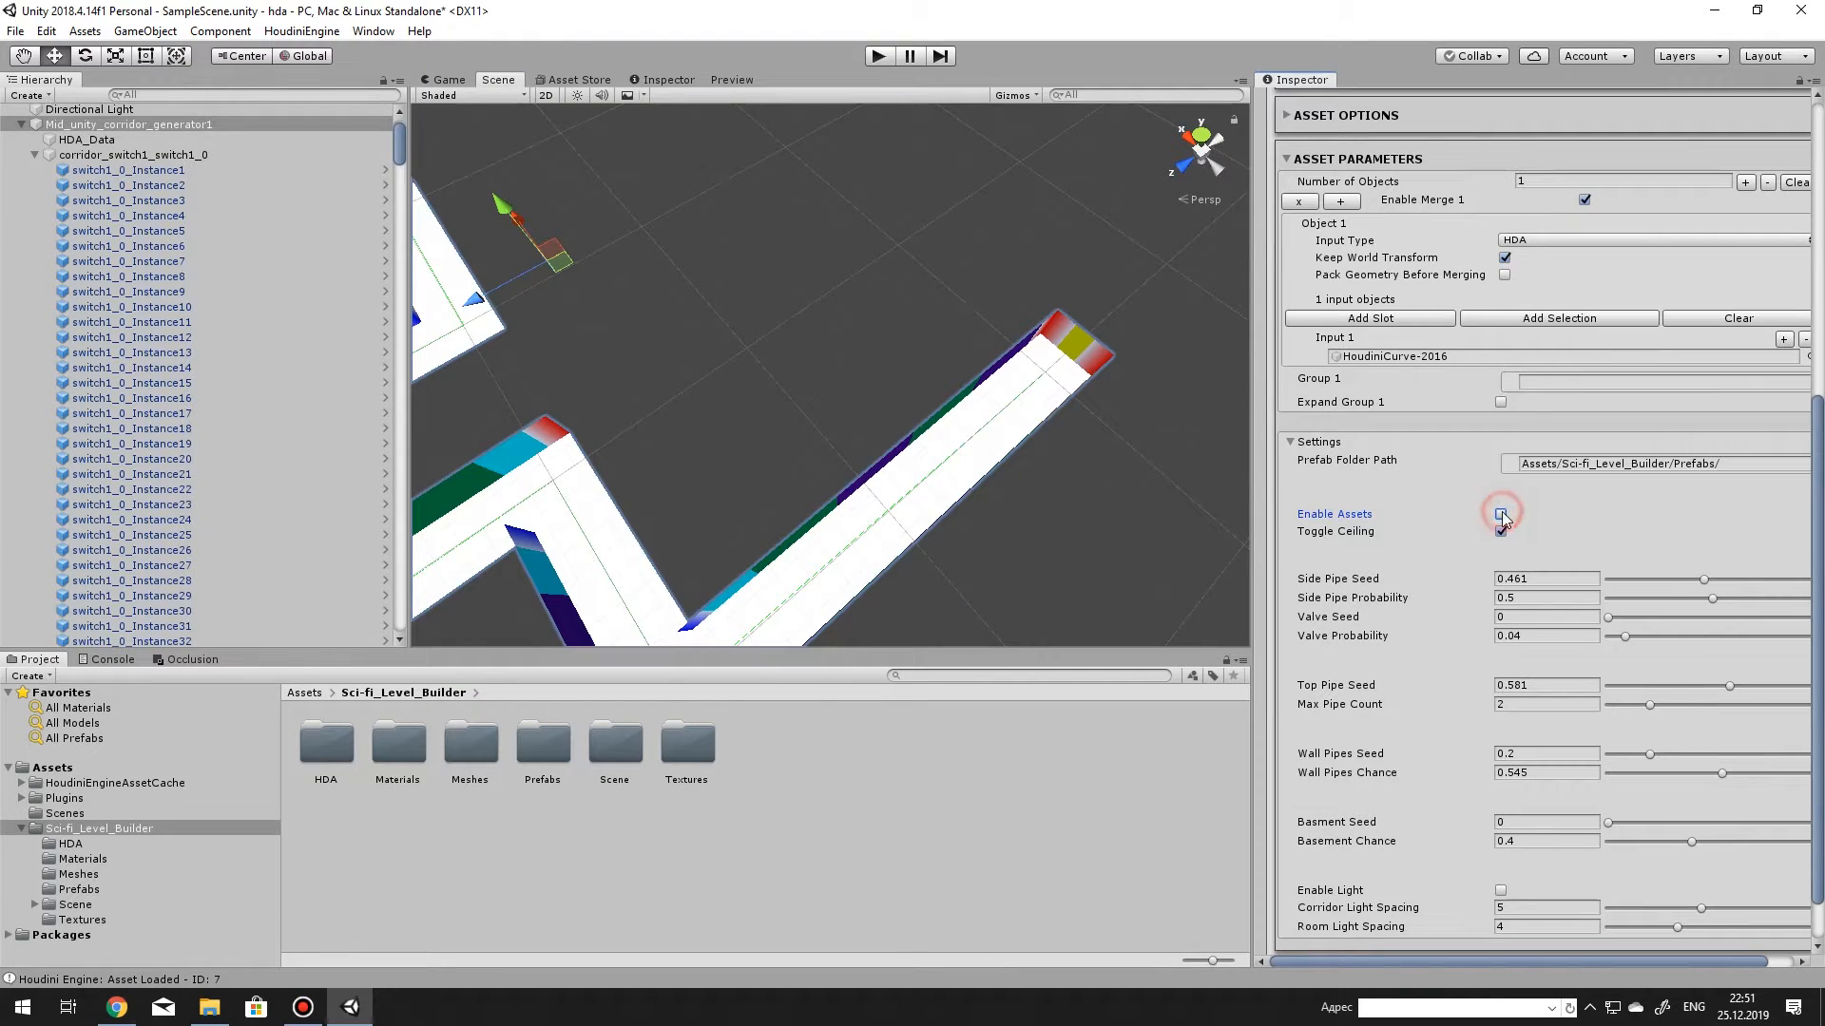
# Create a new Houdini curve asset for a second corridor, keeping the whole zigzag layout in sight.
pyautogui.scroll(-8, 1070, 295)
pyautogui.keyDown('alt'); pyautogui.moveTo(1068, 328); pyautogui.dragTo(959, 393); pyautogui.keyUp('alt')
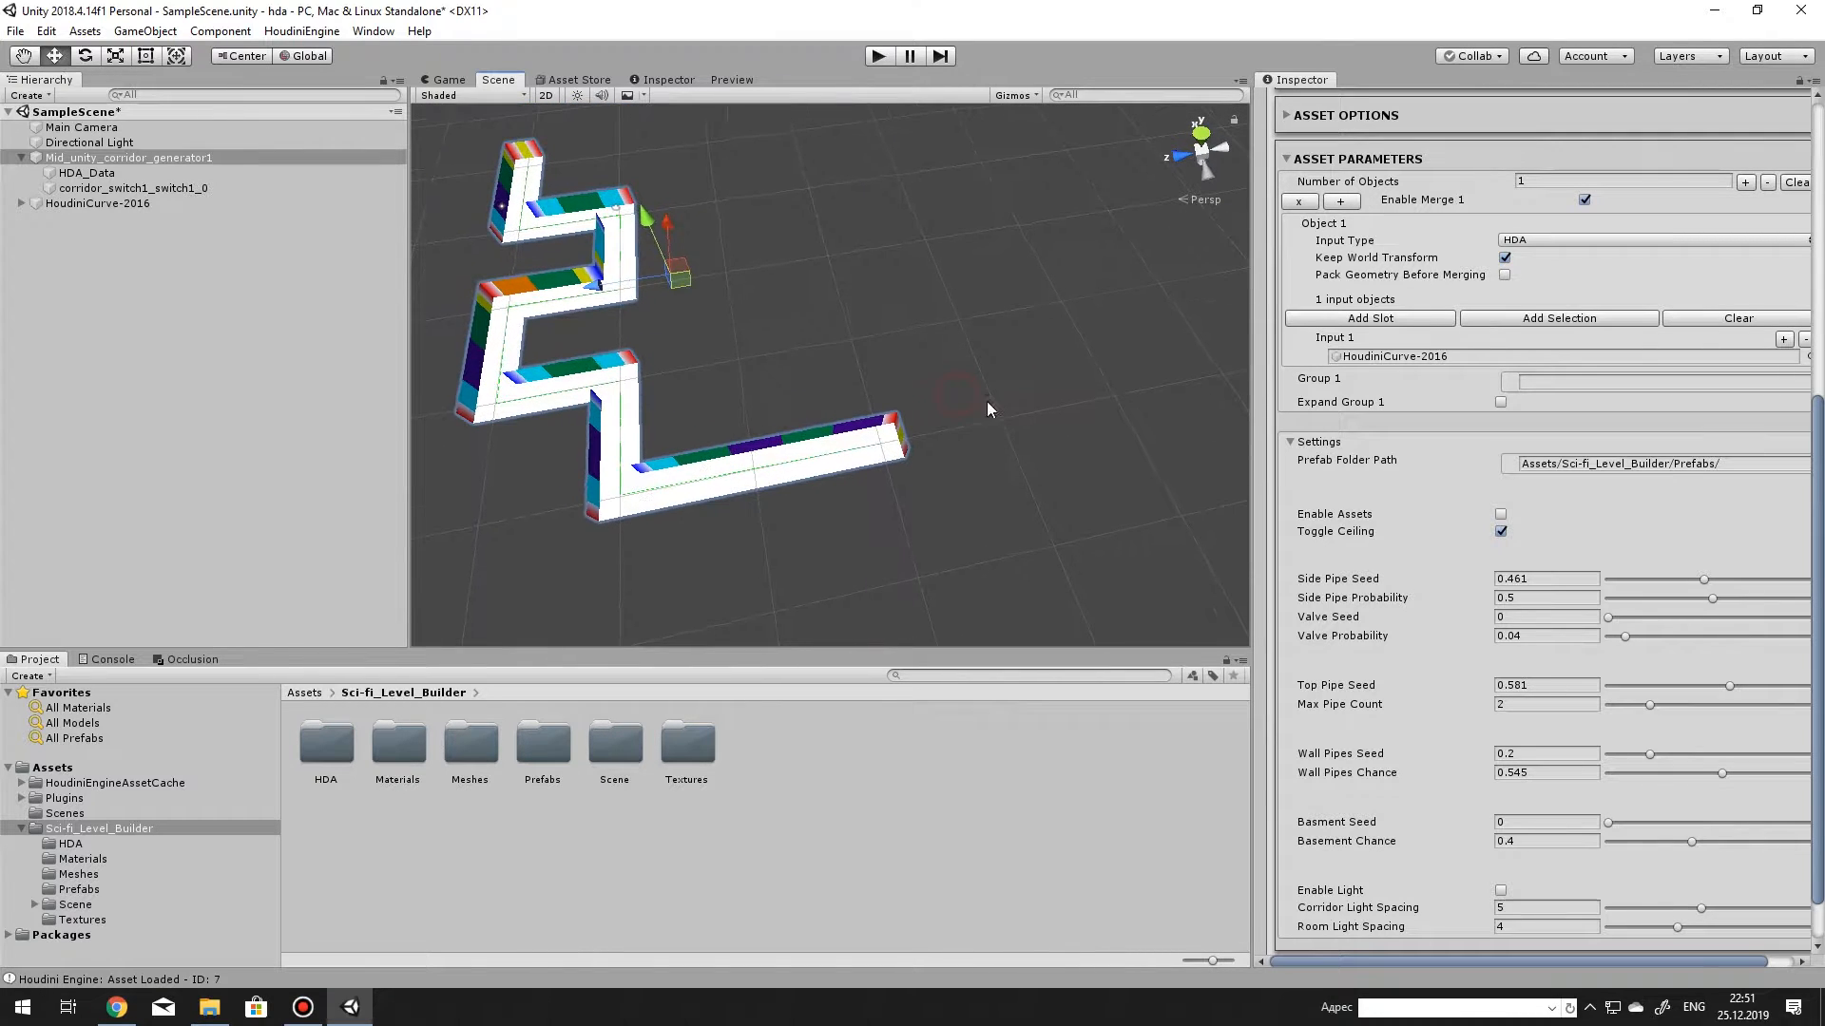
pyautogui.click(297, 32)
pyautogui.click(333, 268)
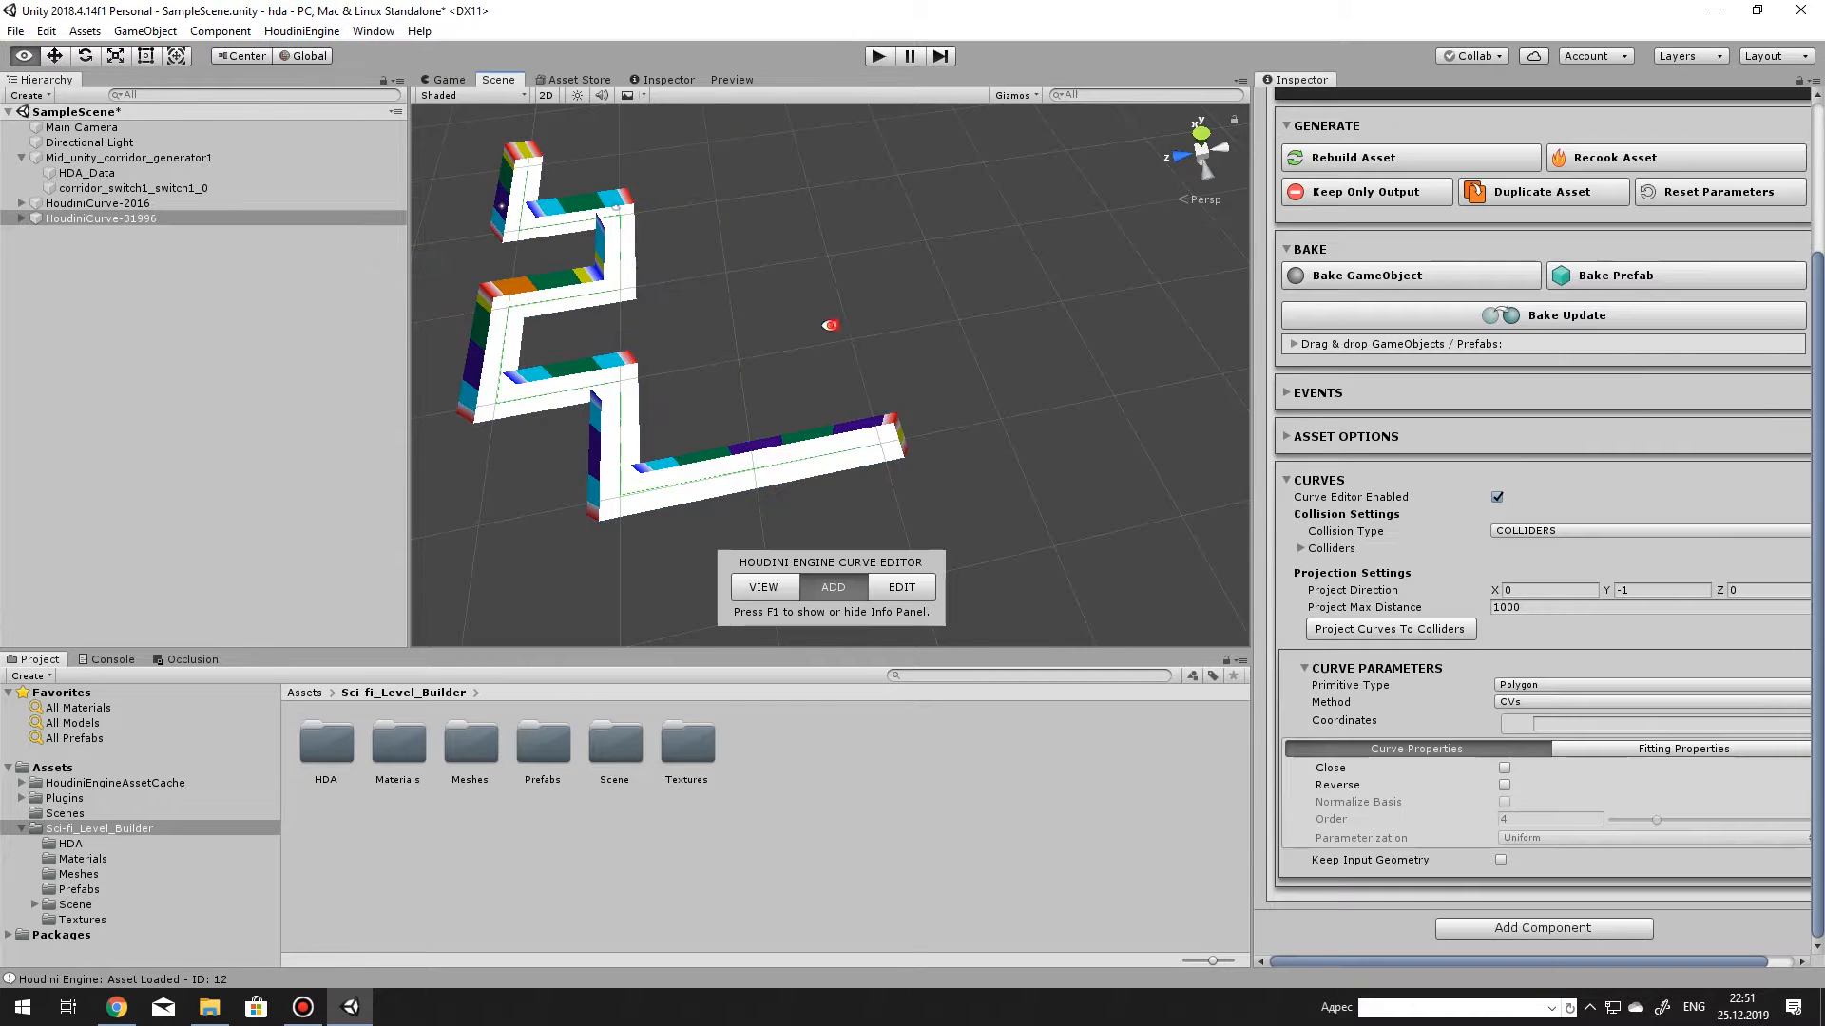
# Draw a straight two-point curve about 40 units long, seen from above, crossing just beyond the last corridor's open end.
pyautogui.keyDown('alt'); pyautogui.moveTo(830, 325); pyautogui.dragTo(805, 213); pyautogui.keyUp('alt')
pyautogui.keyDown('alt'); pyautogui.moveTo(714, 178); pyautogui.dragTo(779, 390); pyautogui.keyUp('alt')
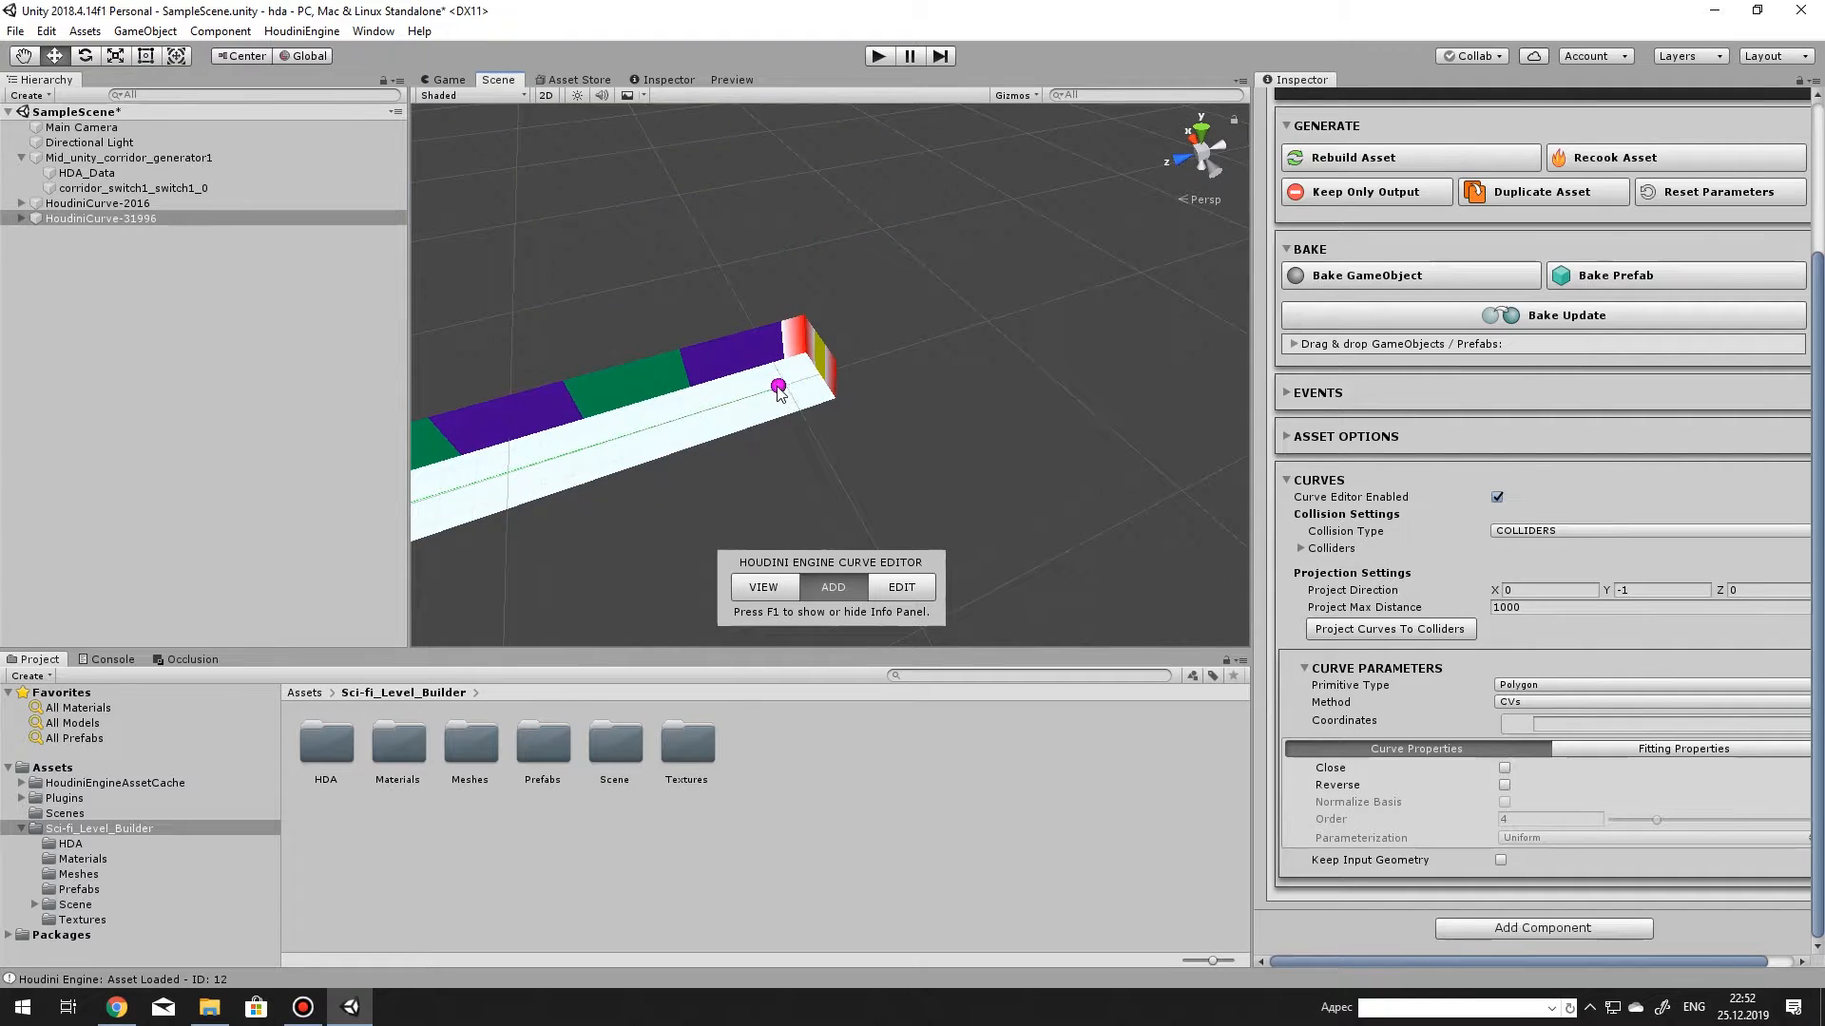
pyautogui.click(1202, 137)
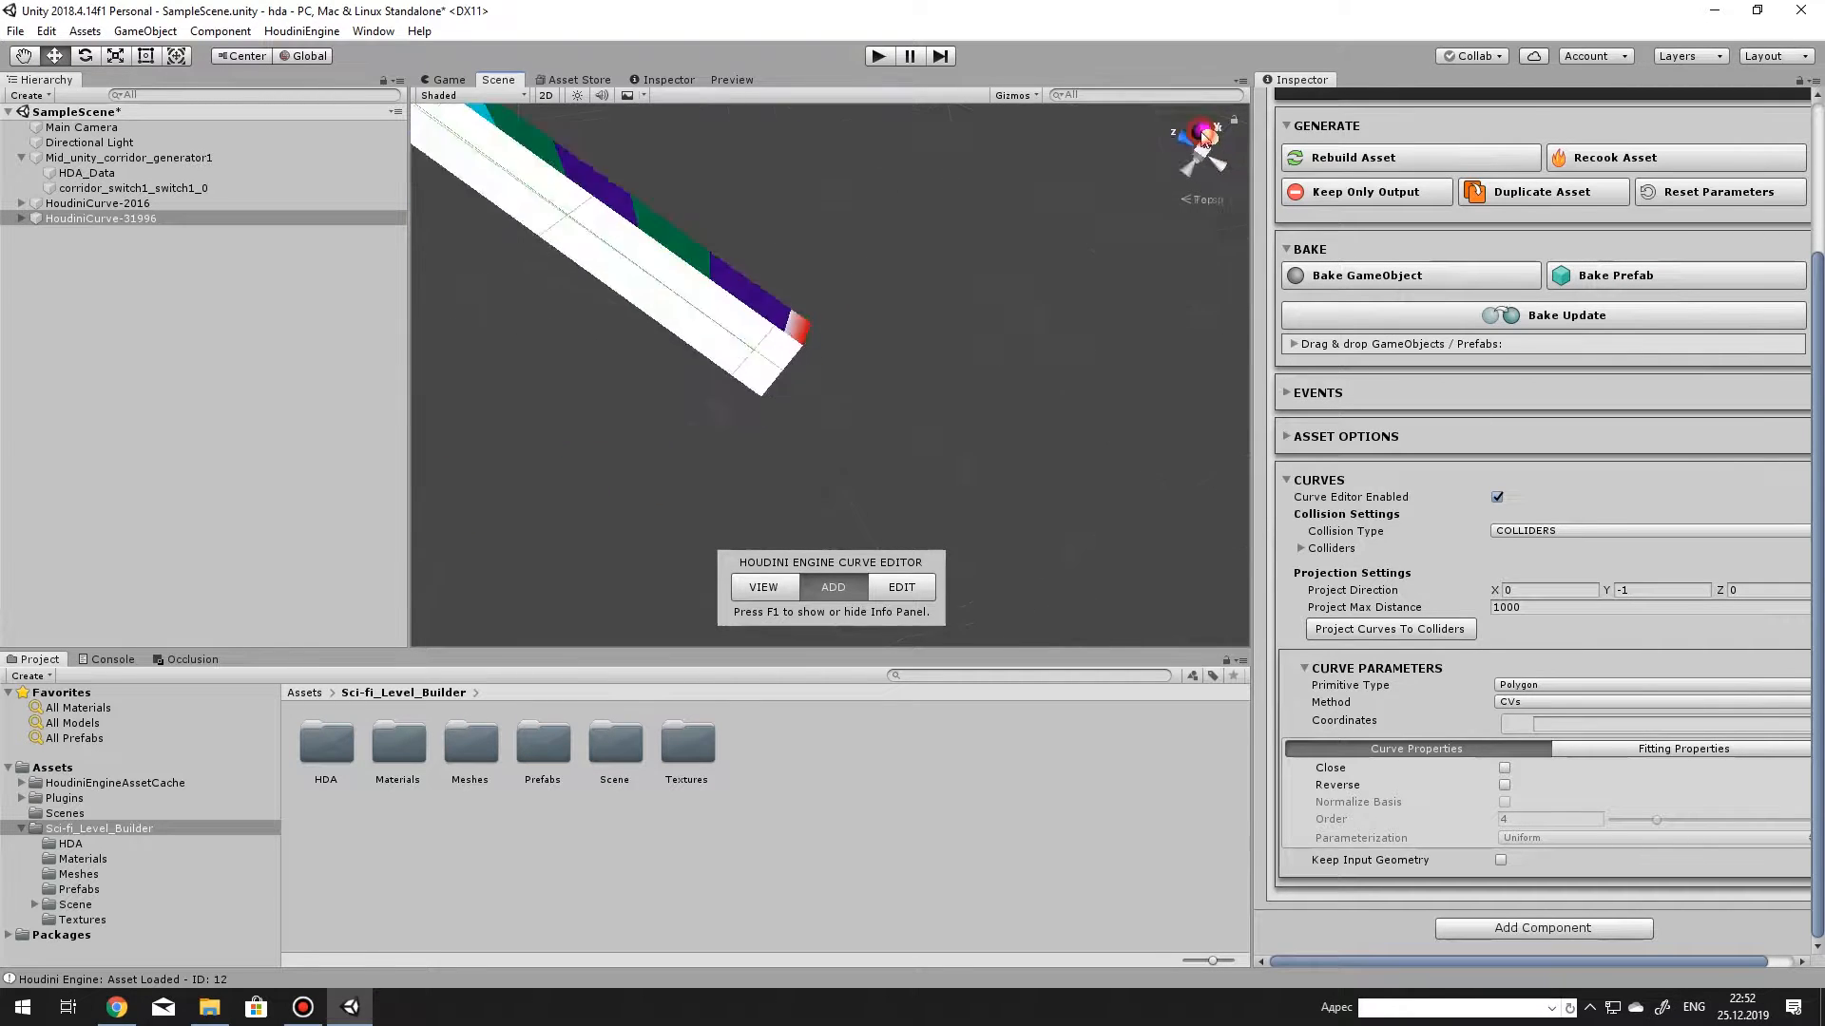
pyautogui.click(1203, 155)
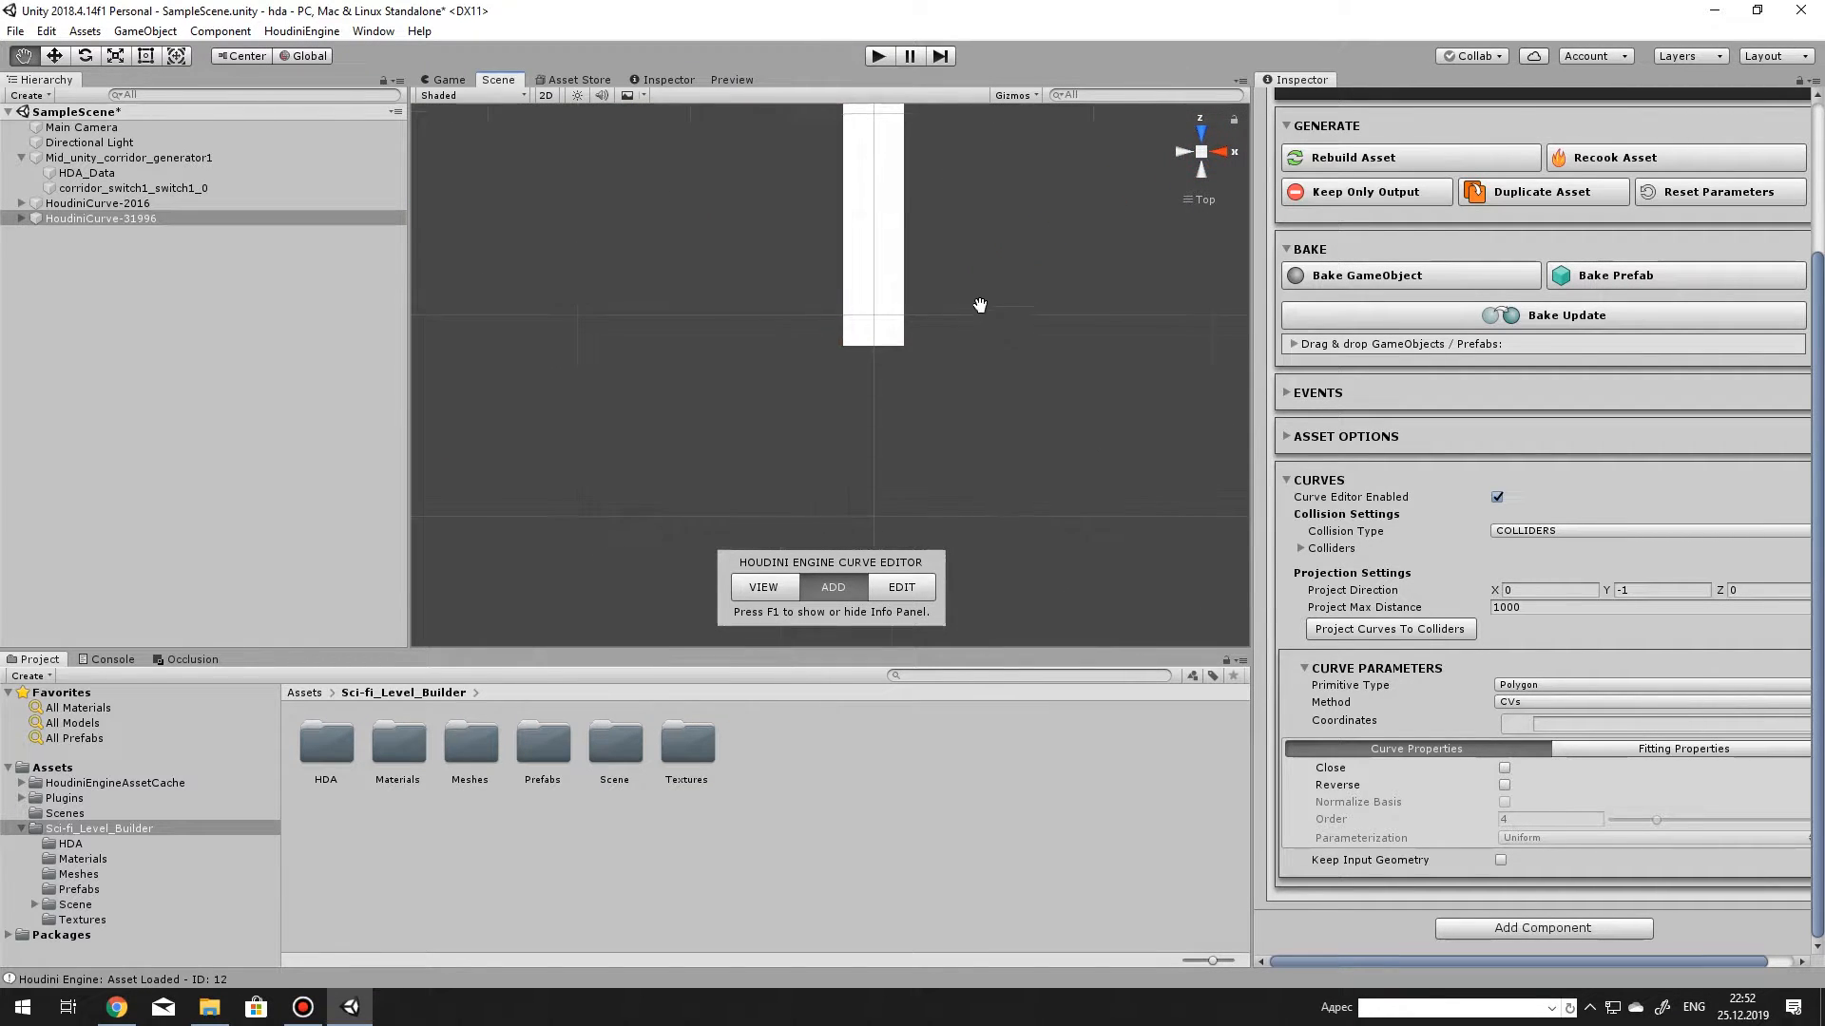
pyautogui.scroll(-3, 613, 368)
pyautogui.moveTo(614, 369); pyautogui.dragTo(678, 359, button='middle')
pyautogui.moveTo(1140, 355); pyautogui.dragTo(1007, 363, button='middle')
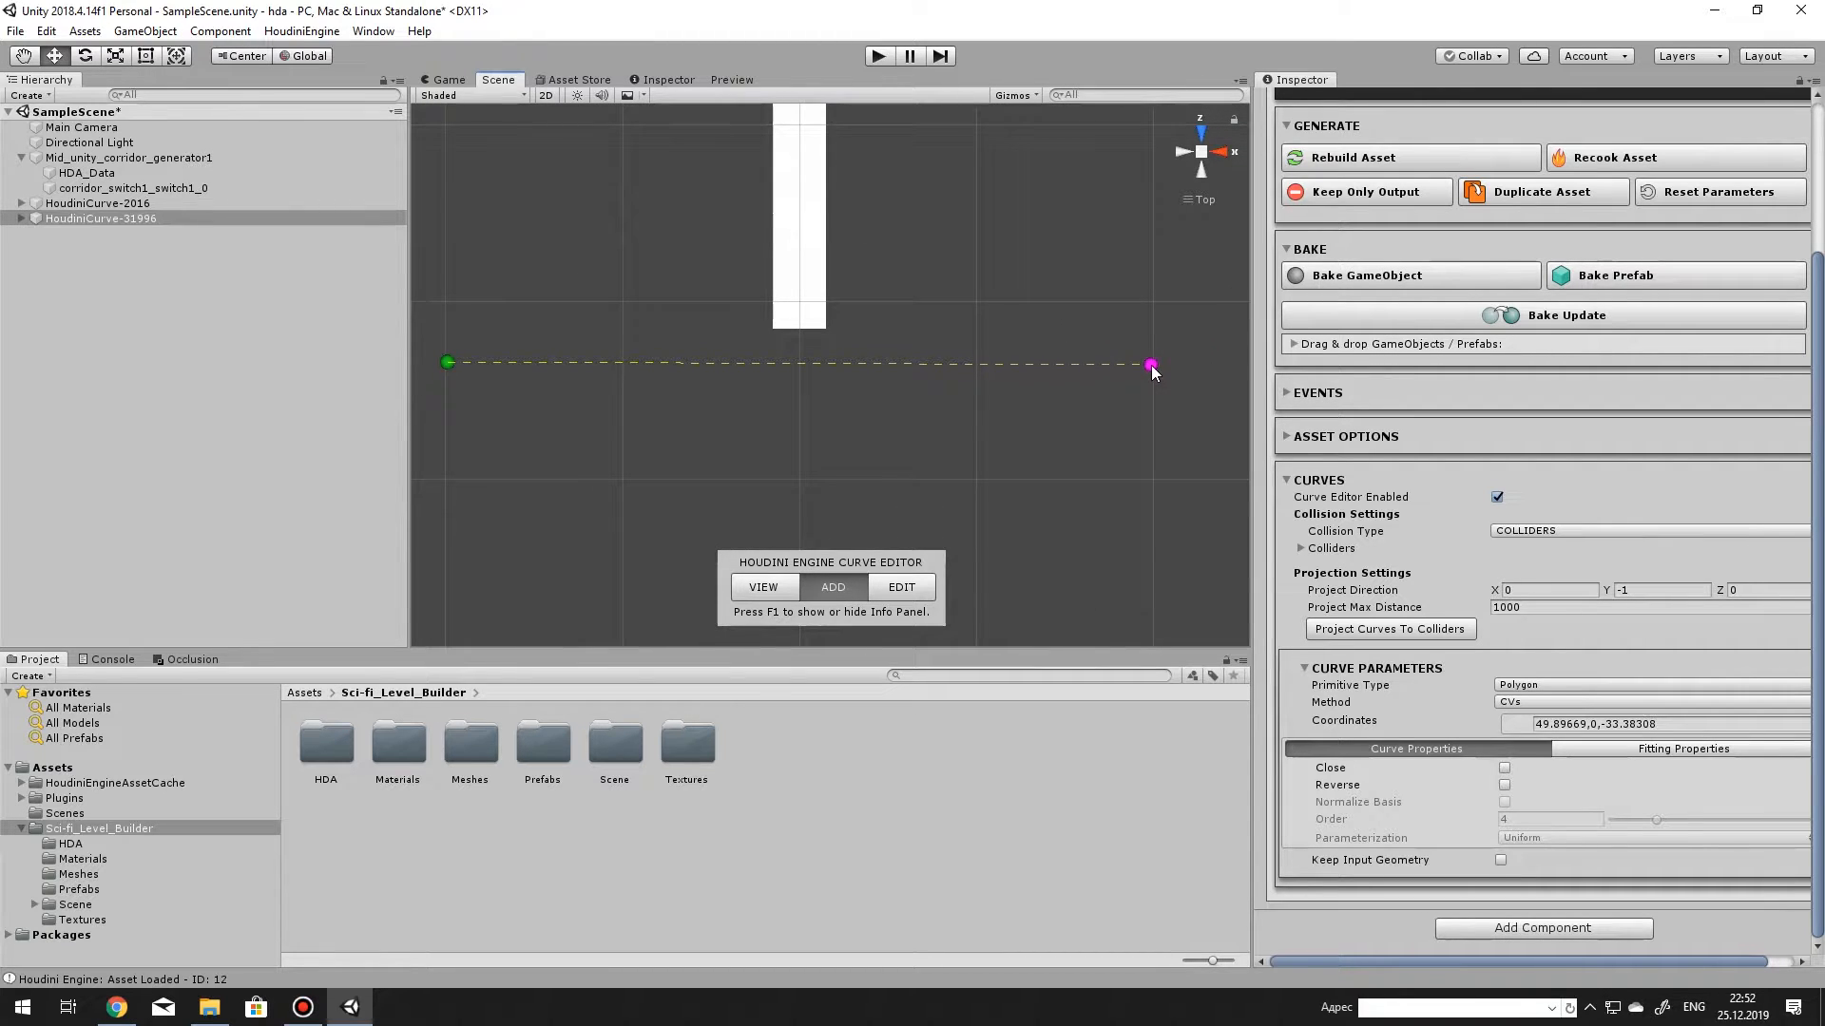
pyautogui.click(1151, 363)
pyautogui.press('Return')
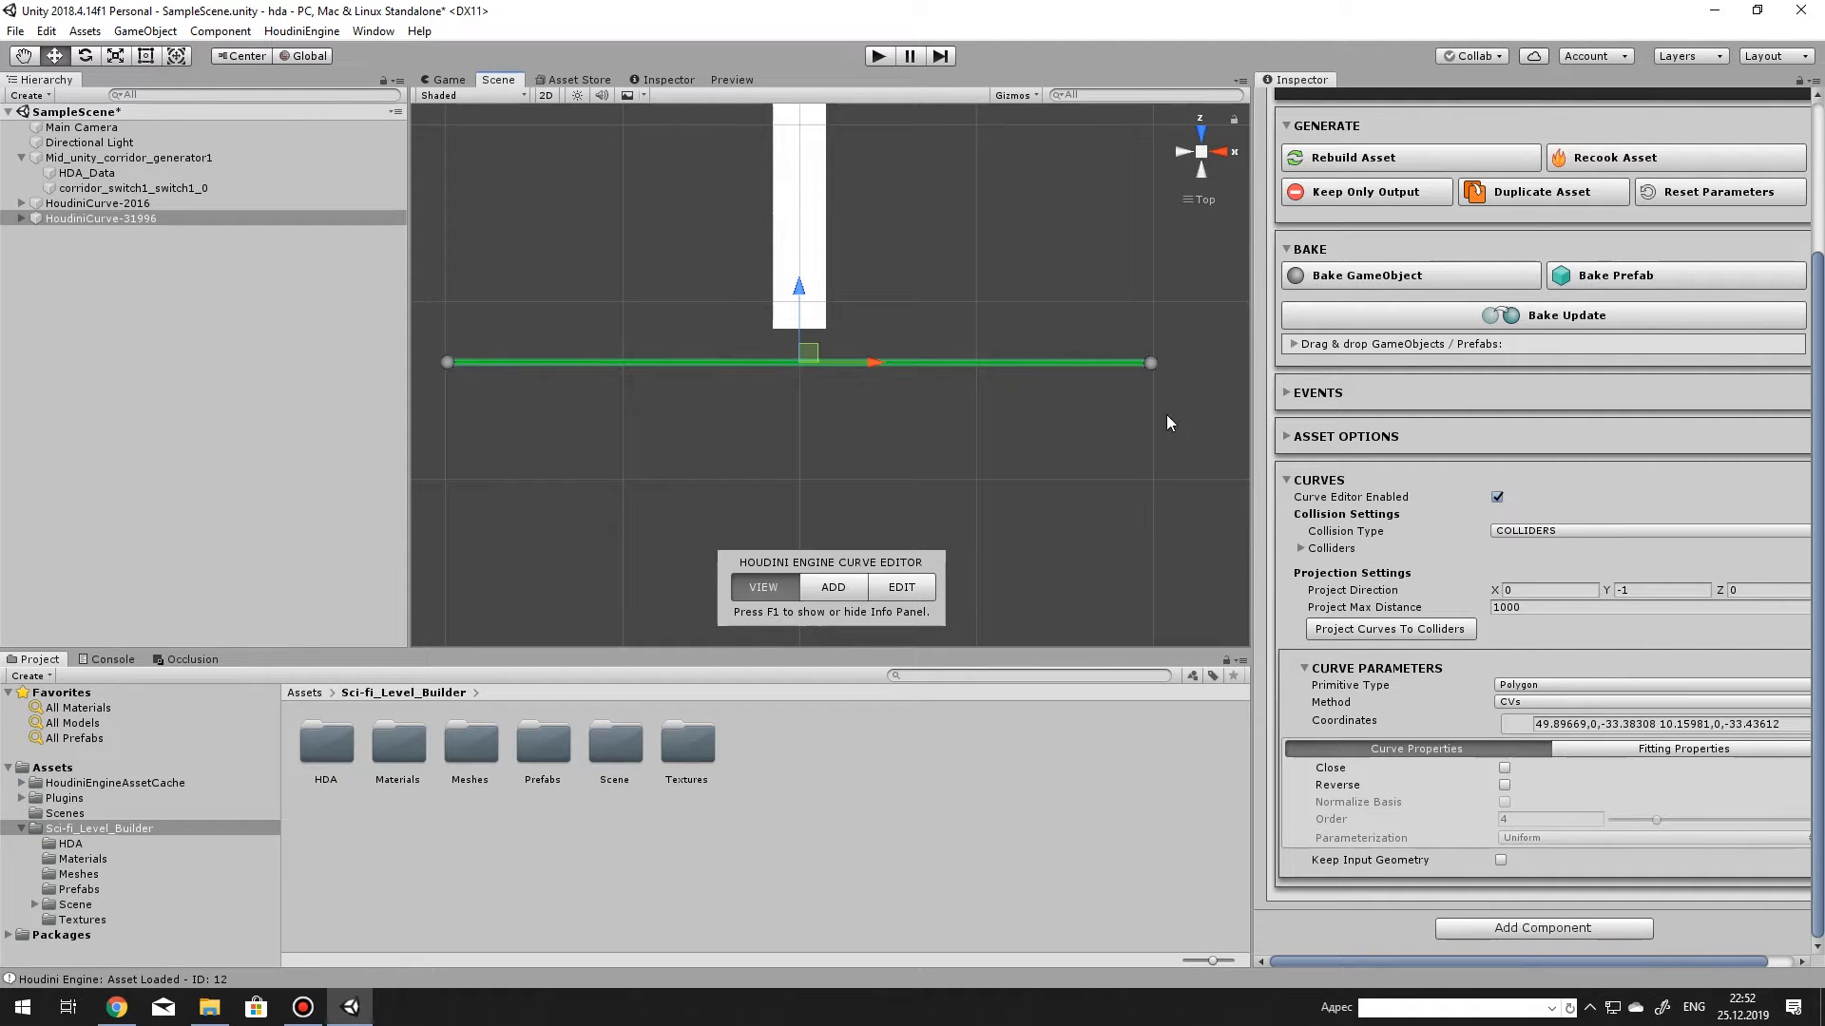
# Add a second input slot to the corridor generator and assign HoudiniCurve-31996 to it.
pyautogui.click(171, 158)
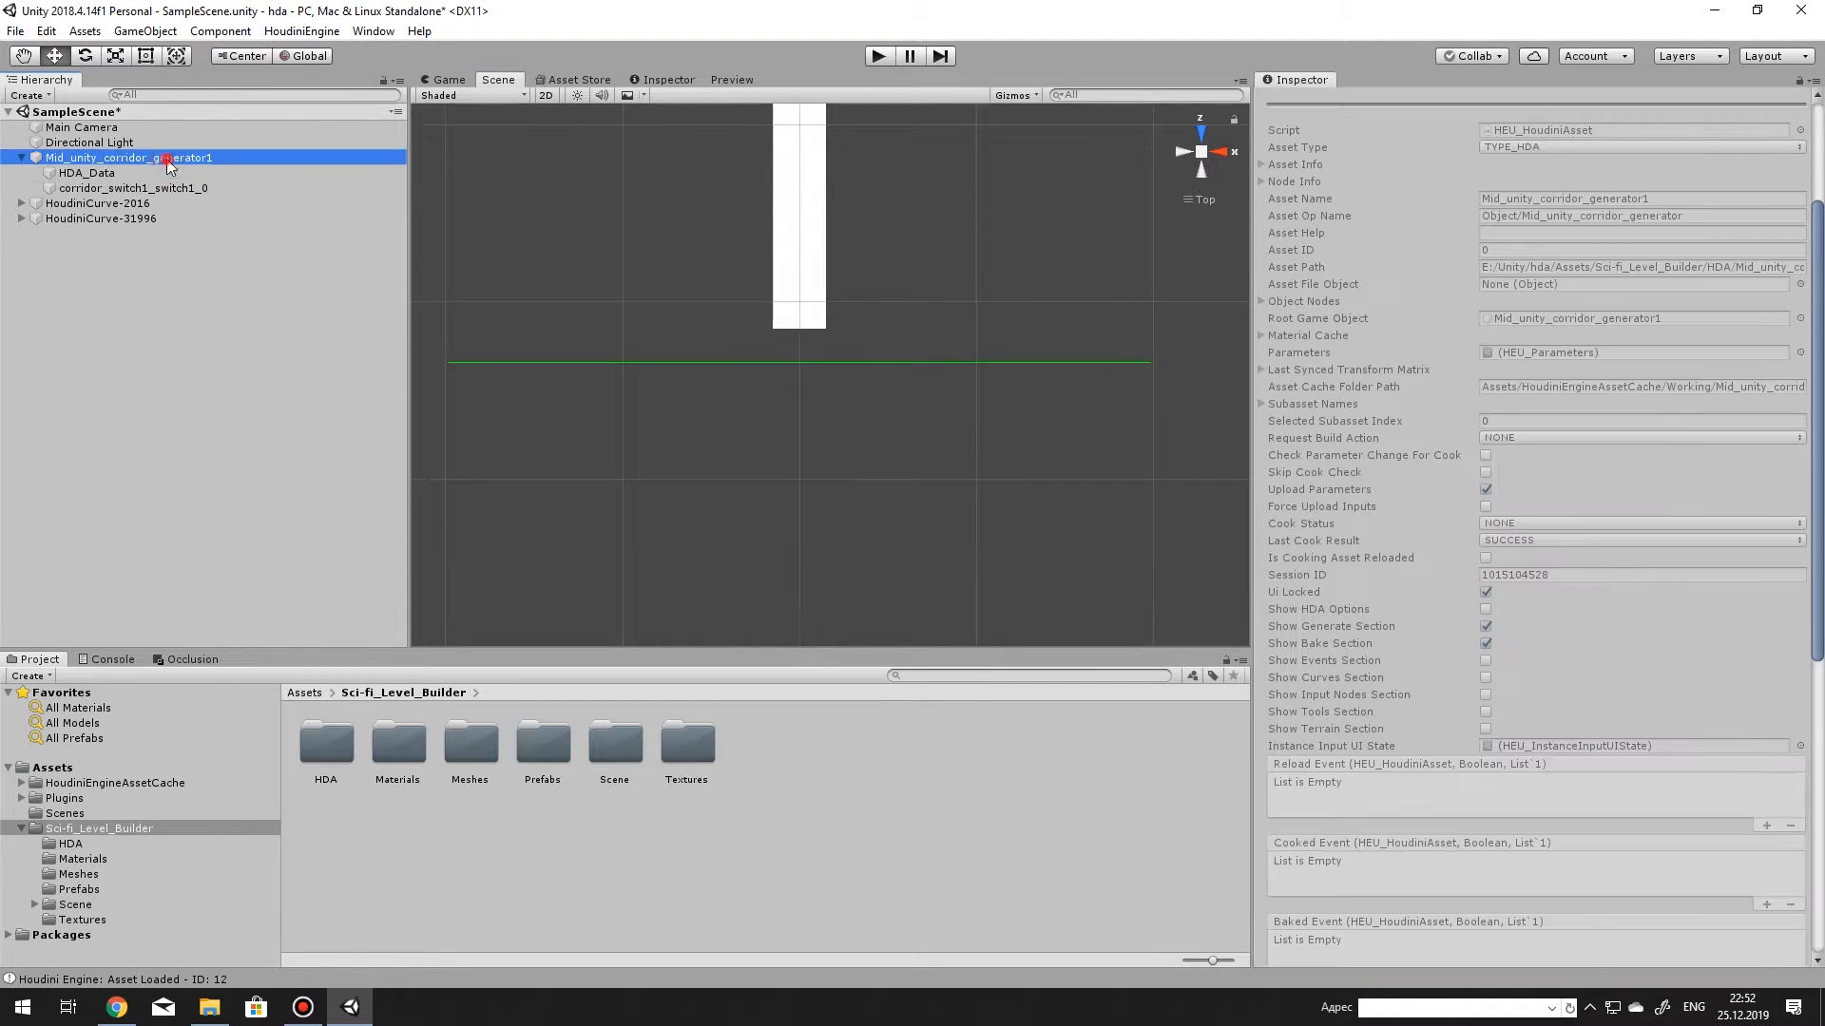
pyautogui.click(1374, 412)
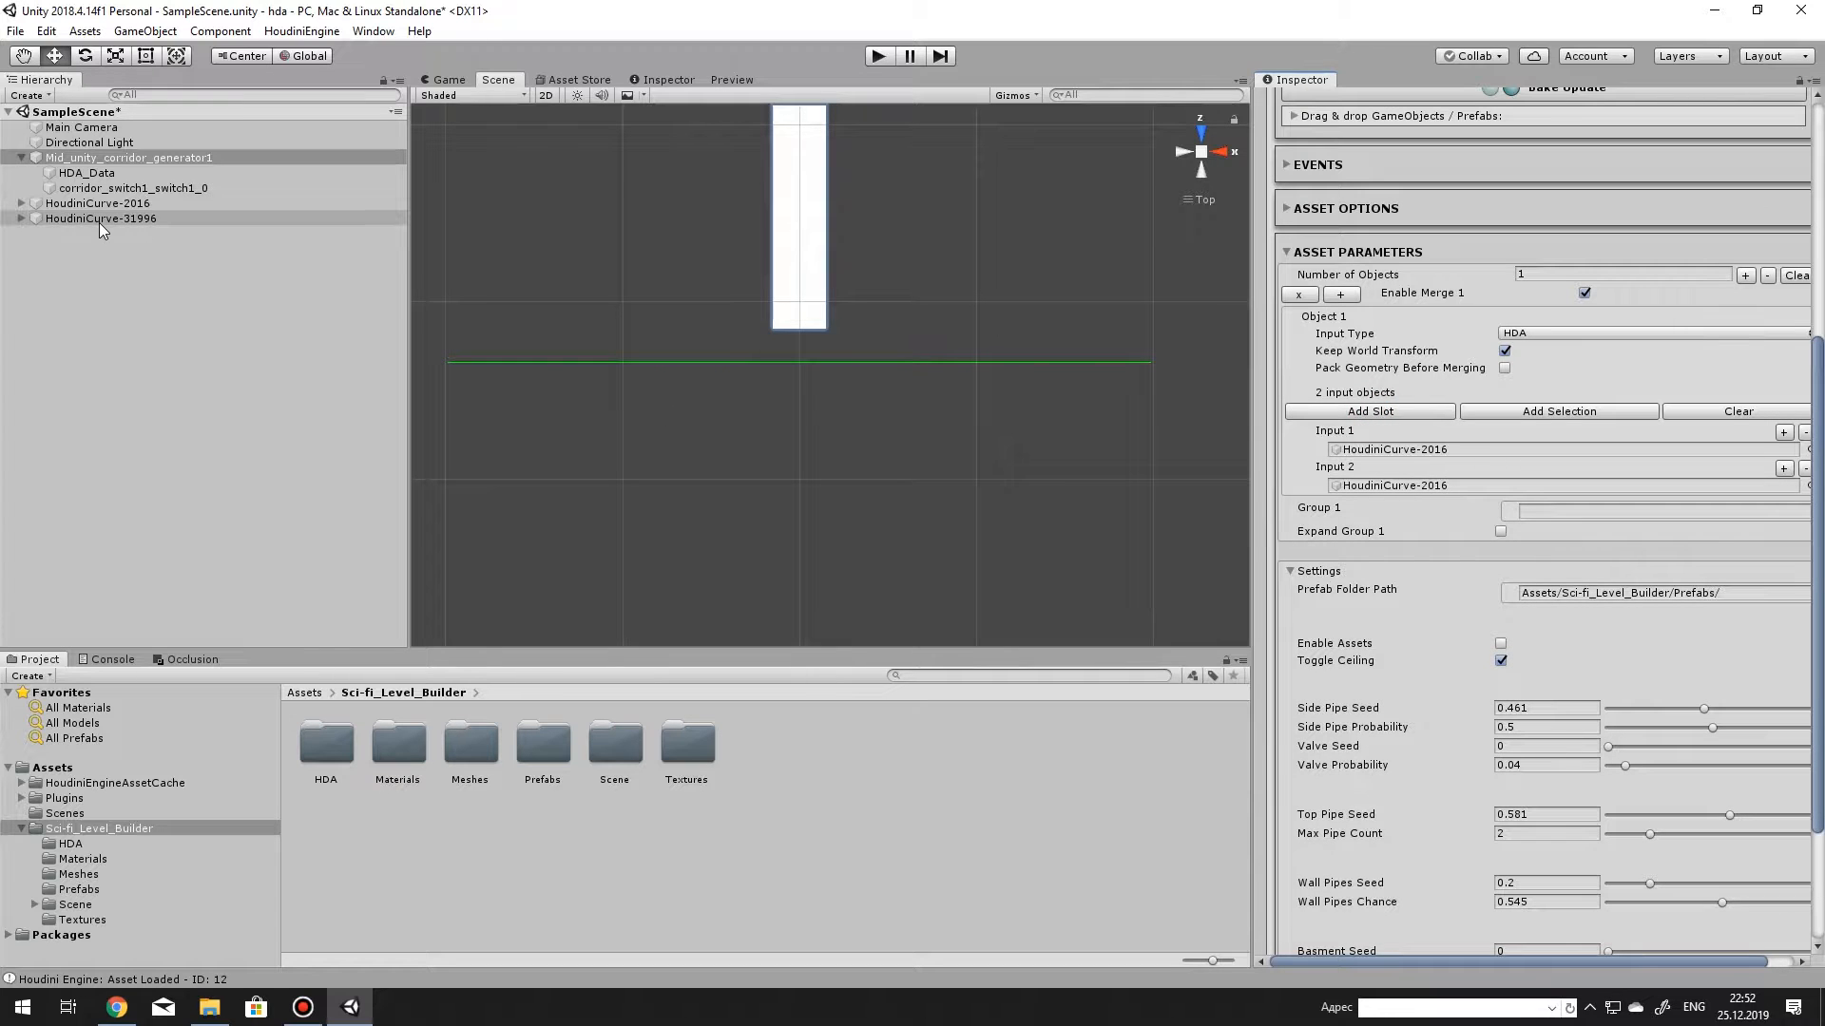
pyautogui.moveTo(103, 230); pyautogui.dragTo(1280, 510)
pyautogui.moveTo(1422, 494); pyautogui.dragTo(1425, 487)
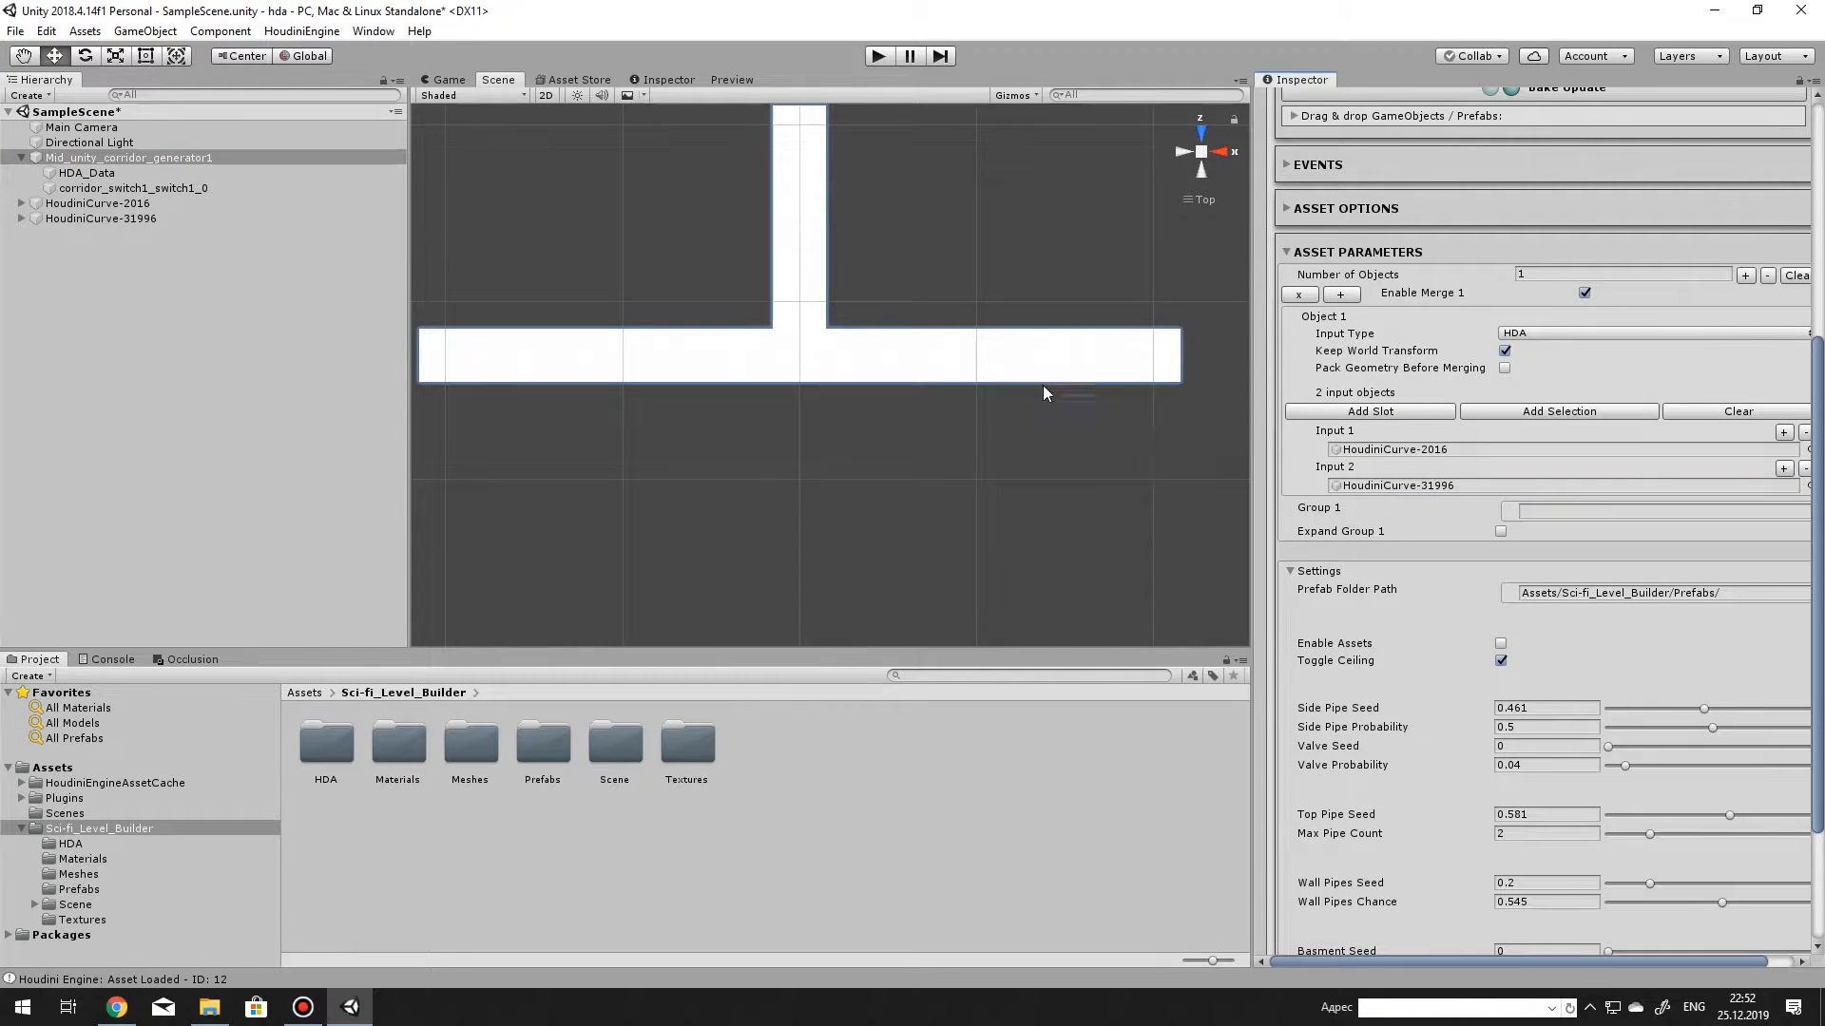
# Examine the T-junction and the coloured wall segments of the joined corridors from several angles.
pyautogui.click(1205, 154)
pyautogui.keyDown('alt'); pyautogui.moveTo(973, 344); pyautogui.dragTo(1402, 69); pyautogui.keyUp('alt')
pyautogui.moveTo(892, 348); pyautogui.dragTo(884, 350, button='middle')
pyautogui.keyDown('alt'); pyautogui.moveTo(885, 350); pyautogui.dragTo(964, 301); pyautogui.keyUp('alt')
pyautogui.scroll(4, 766, 298)
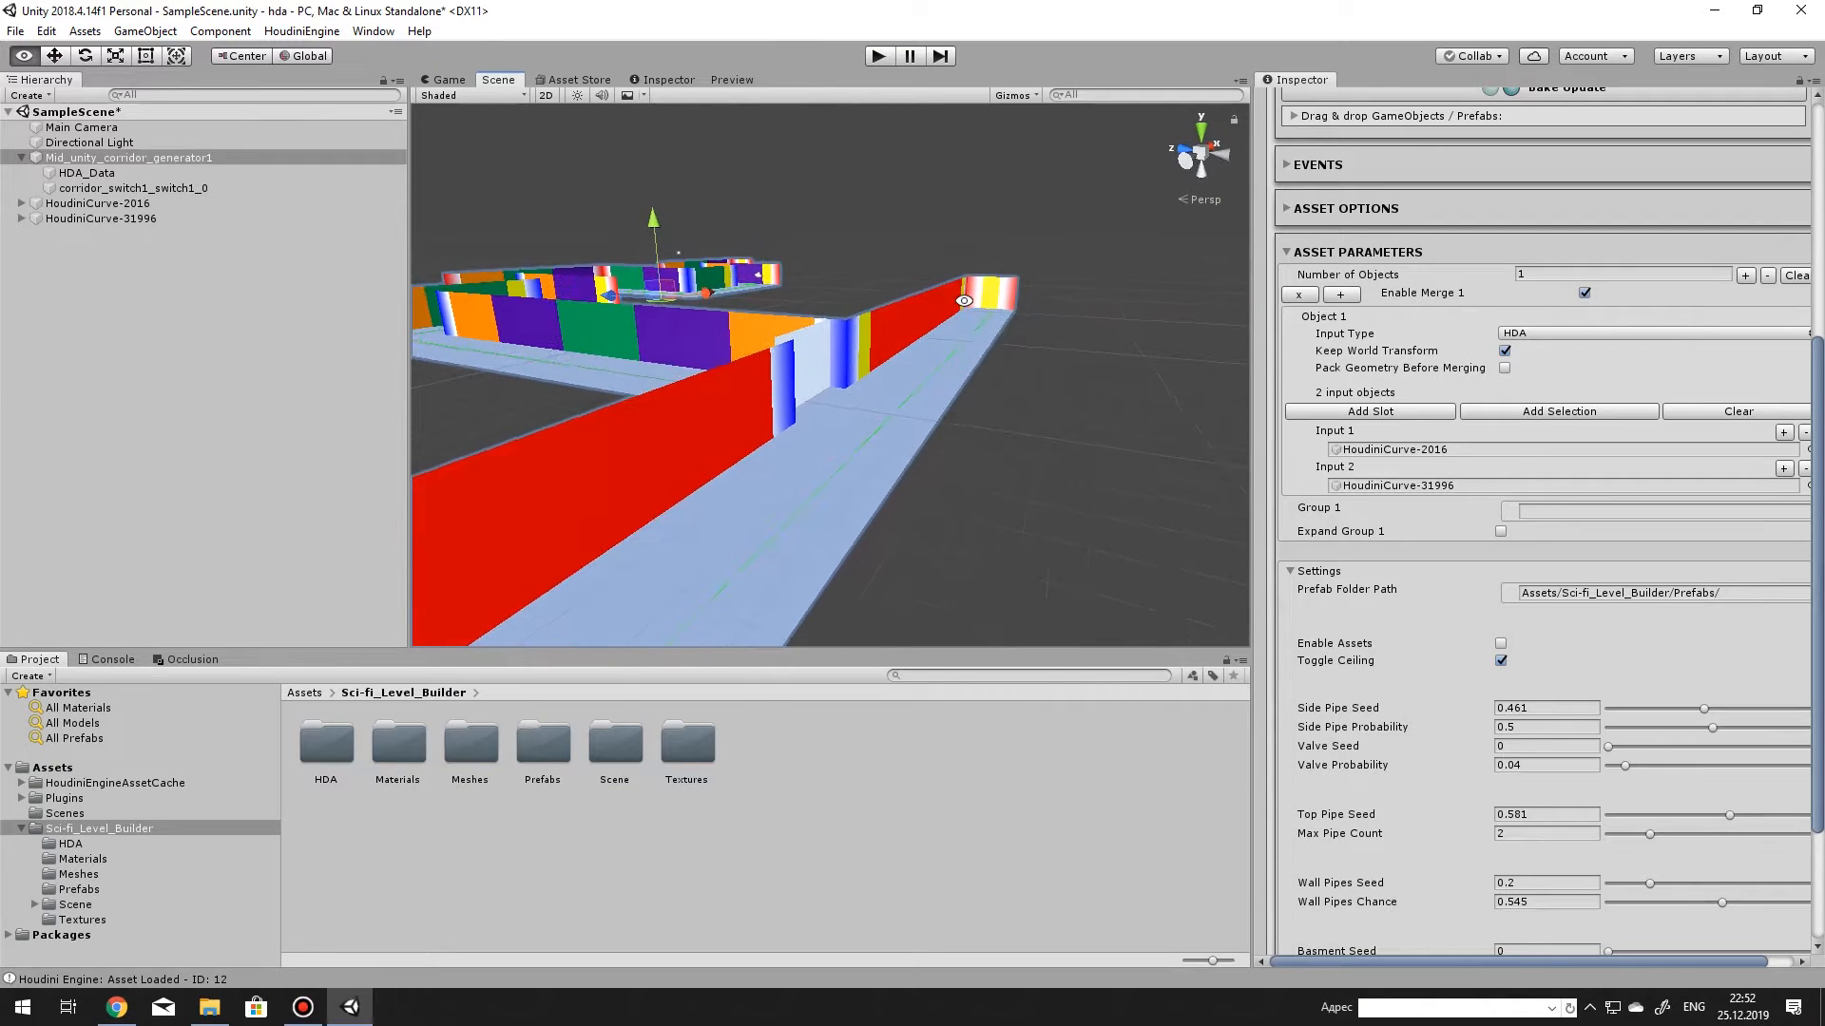
pyautogui.keyDown('alt'); pyautogui.moveTo(680, 458); pyautogui.dragTo(874, 334); pyautogui.keyUp('alt')
pyautogui.keyDown('alt'); pyautogui.moveTo(1019, 335); pyautogui.dragTo(900, 460); pyautogui.keyUp('alt')
# Place the pref_SM_Wall_EC wall from the Prefabs folder near the T-junction and compare it with the placeholder walls.
pyautogui.doubleClick(529, 748)
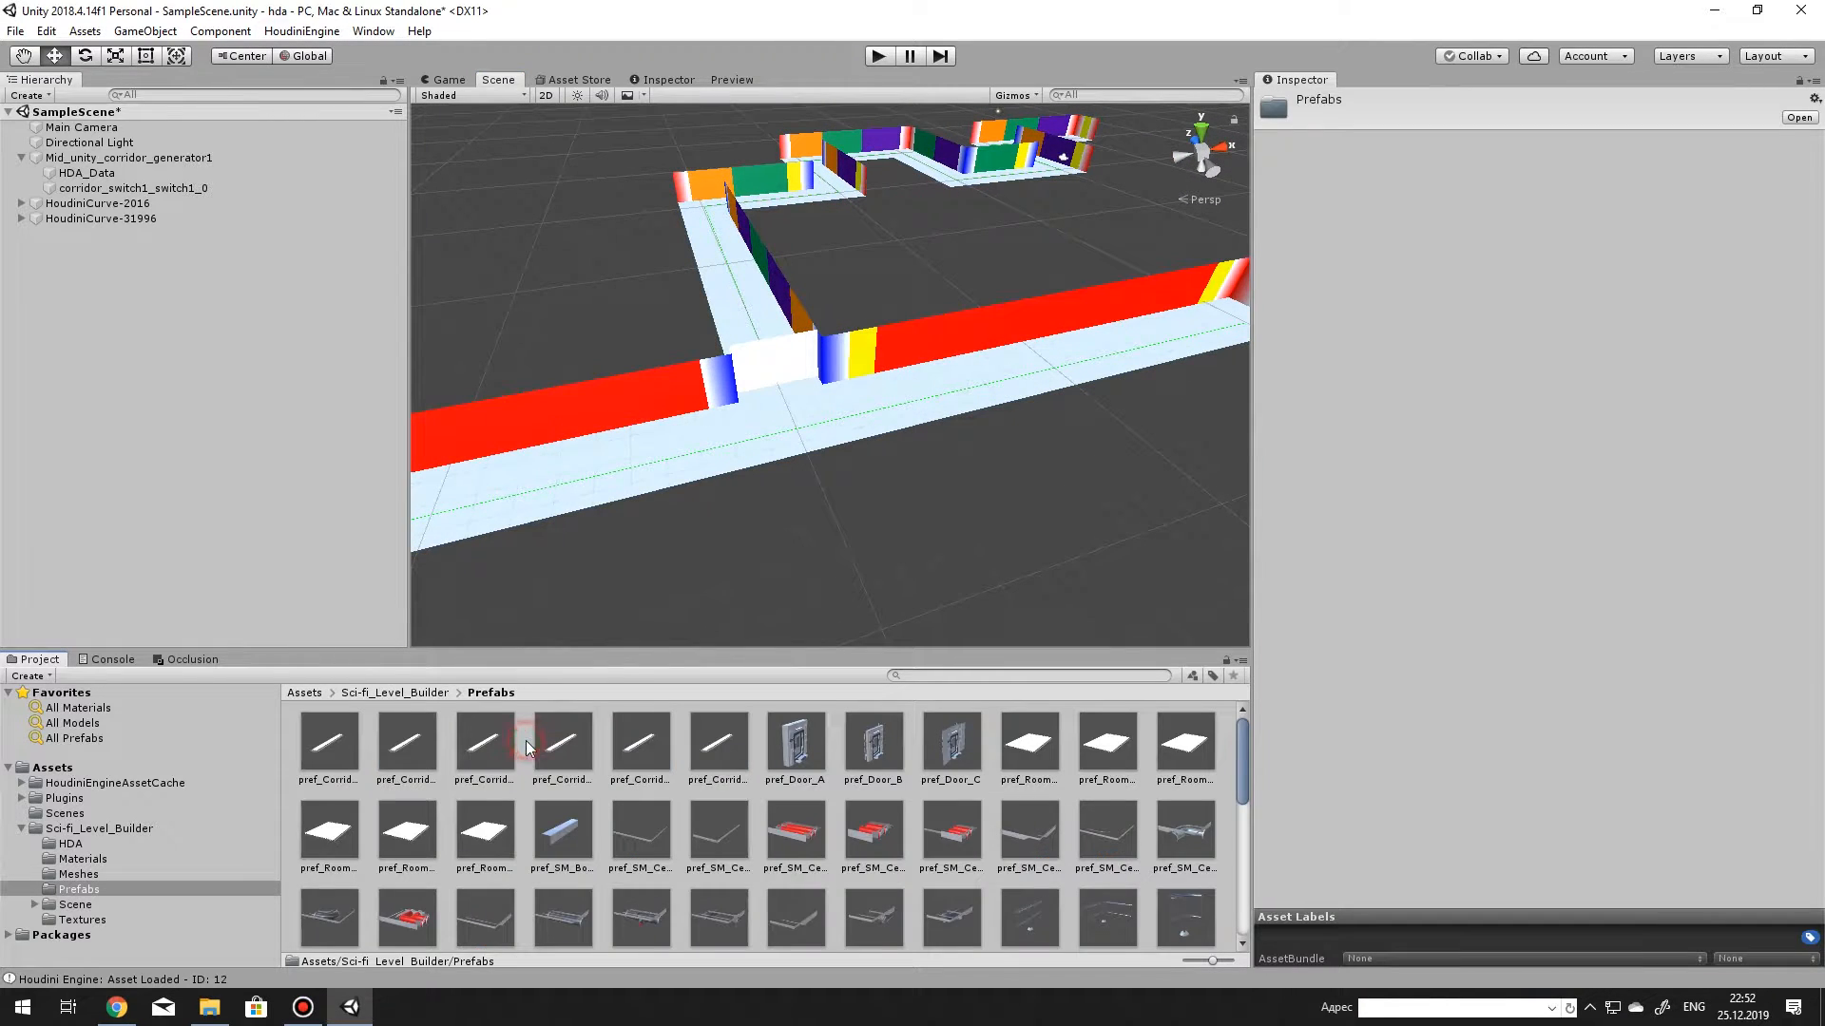
pyautogui.scroll(-3, 539, 746)
pyautogui.scroll(-3, 540, 745)
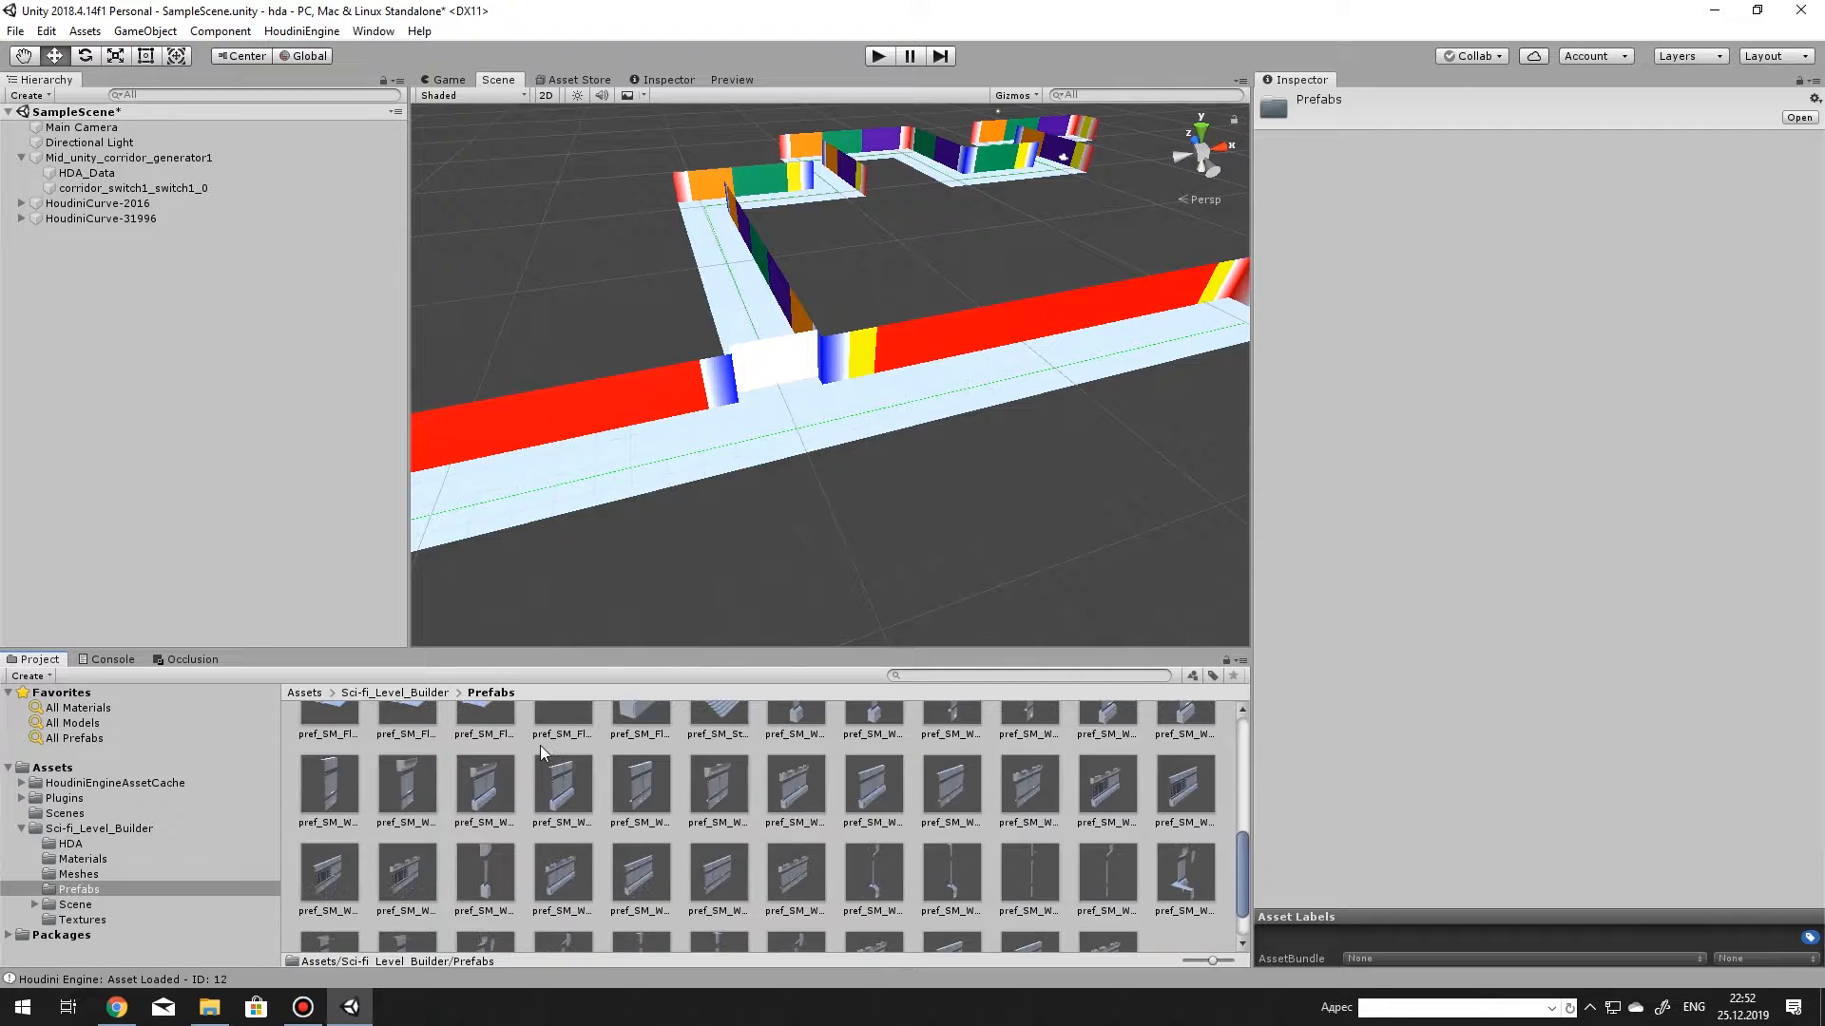
pyautogui.moveTo(304, 824); pyautogui.dragTo(987, 542)
pyautogui.keyDown('alt'); pyautogui.moveTo(989, 561); pyautogui.dragTo(1450, 485); pyautogui.keyUp('alt')
pyautogui.press('f')
pyautogui.keyDown('alt'); pyautogui.moveTo(816, 439); pyautogui.dragTo(773, 493); pyautogui.keyUp('alt')
pyautogui.moveTo(774, 493); pyautogui.dragTo(1016, 257, button='middle')
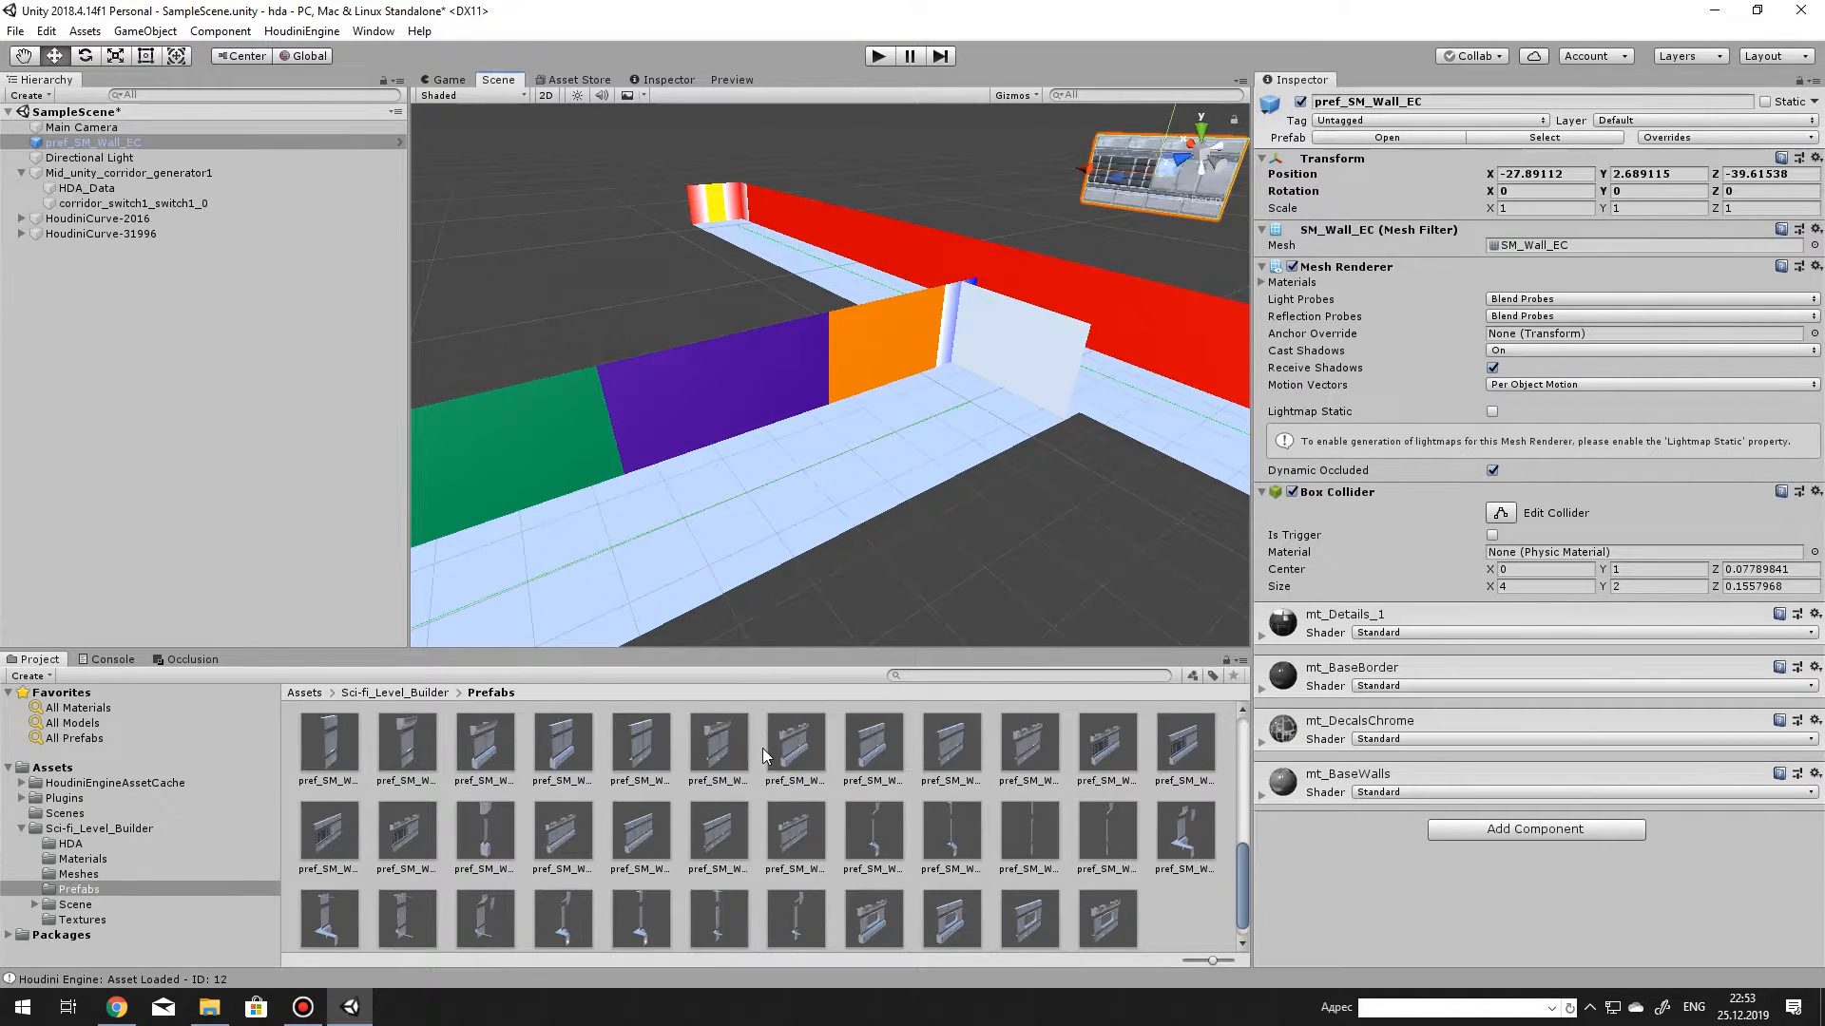
pyautogui.moveTo(859, 760); pyautogui.dragTo(872, 648)
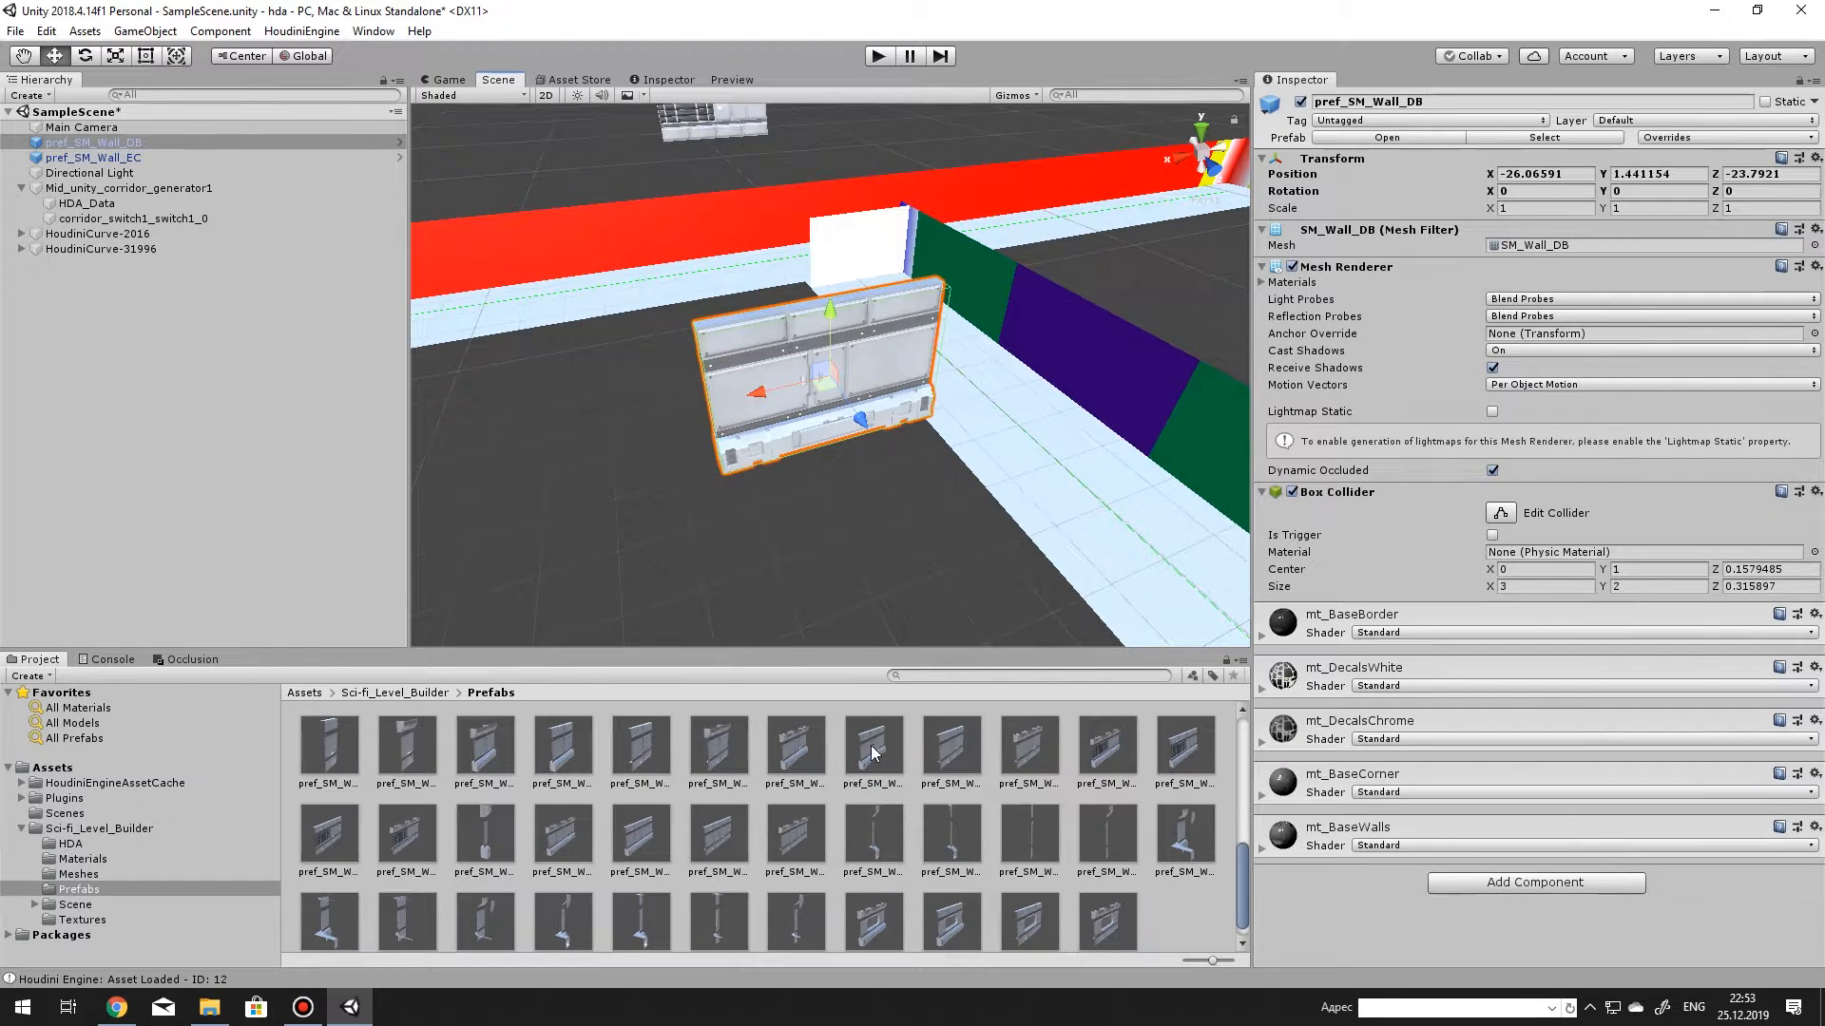
pyautogui.moveTo(872, 752); pyautogui.dragTo(569, 457)
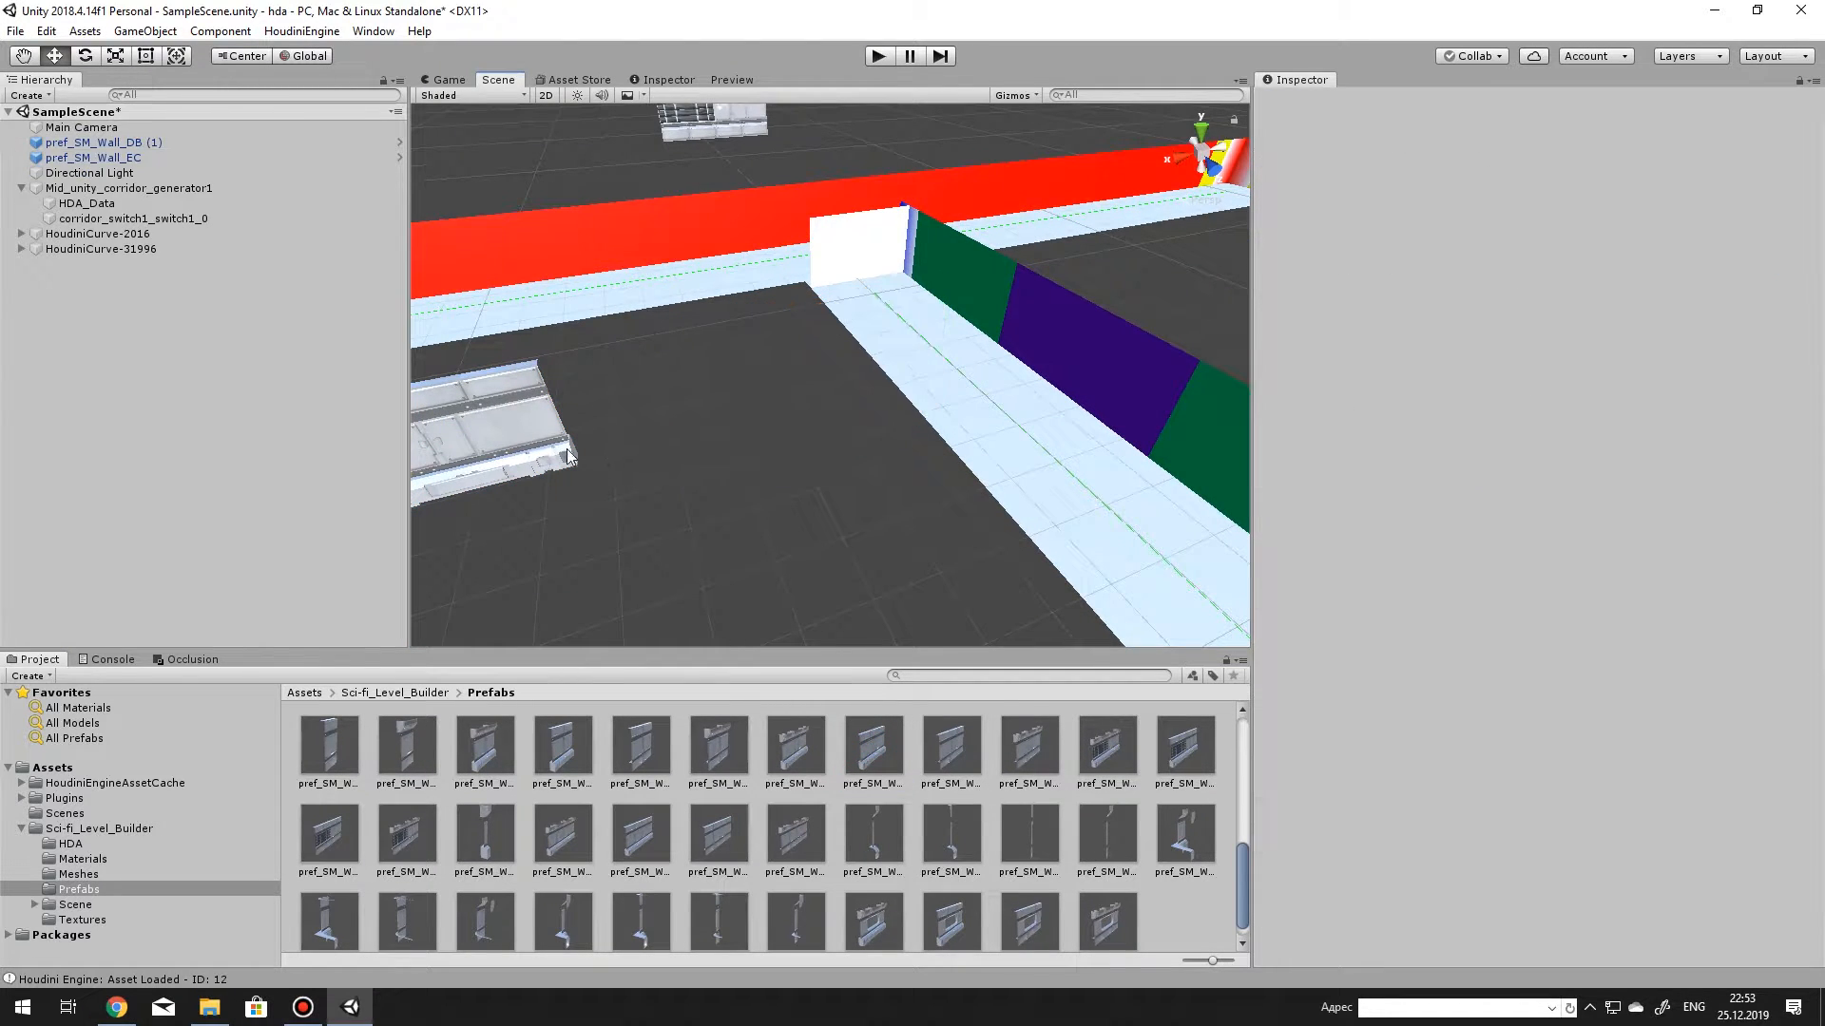
pyautogui.press('Escape')
# Delete the pref_SM_Wall_EC wall from the scene.
pyautogui.keyDown('alt'); pyautogui.moveTo(780, 335); pyautogui.dragTo(618, 459); pyautogui.keyUp('alt')
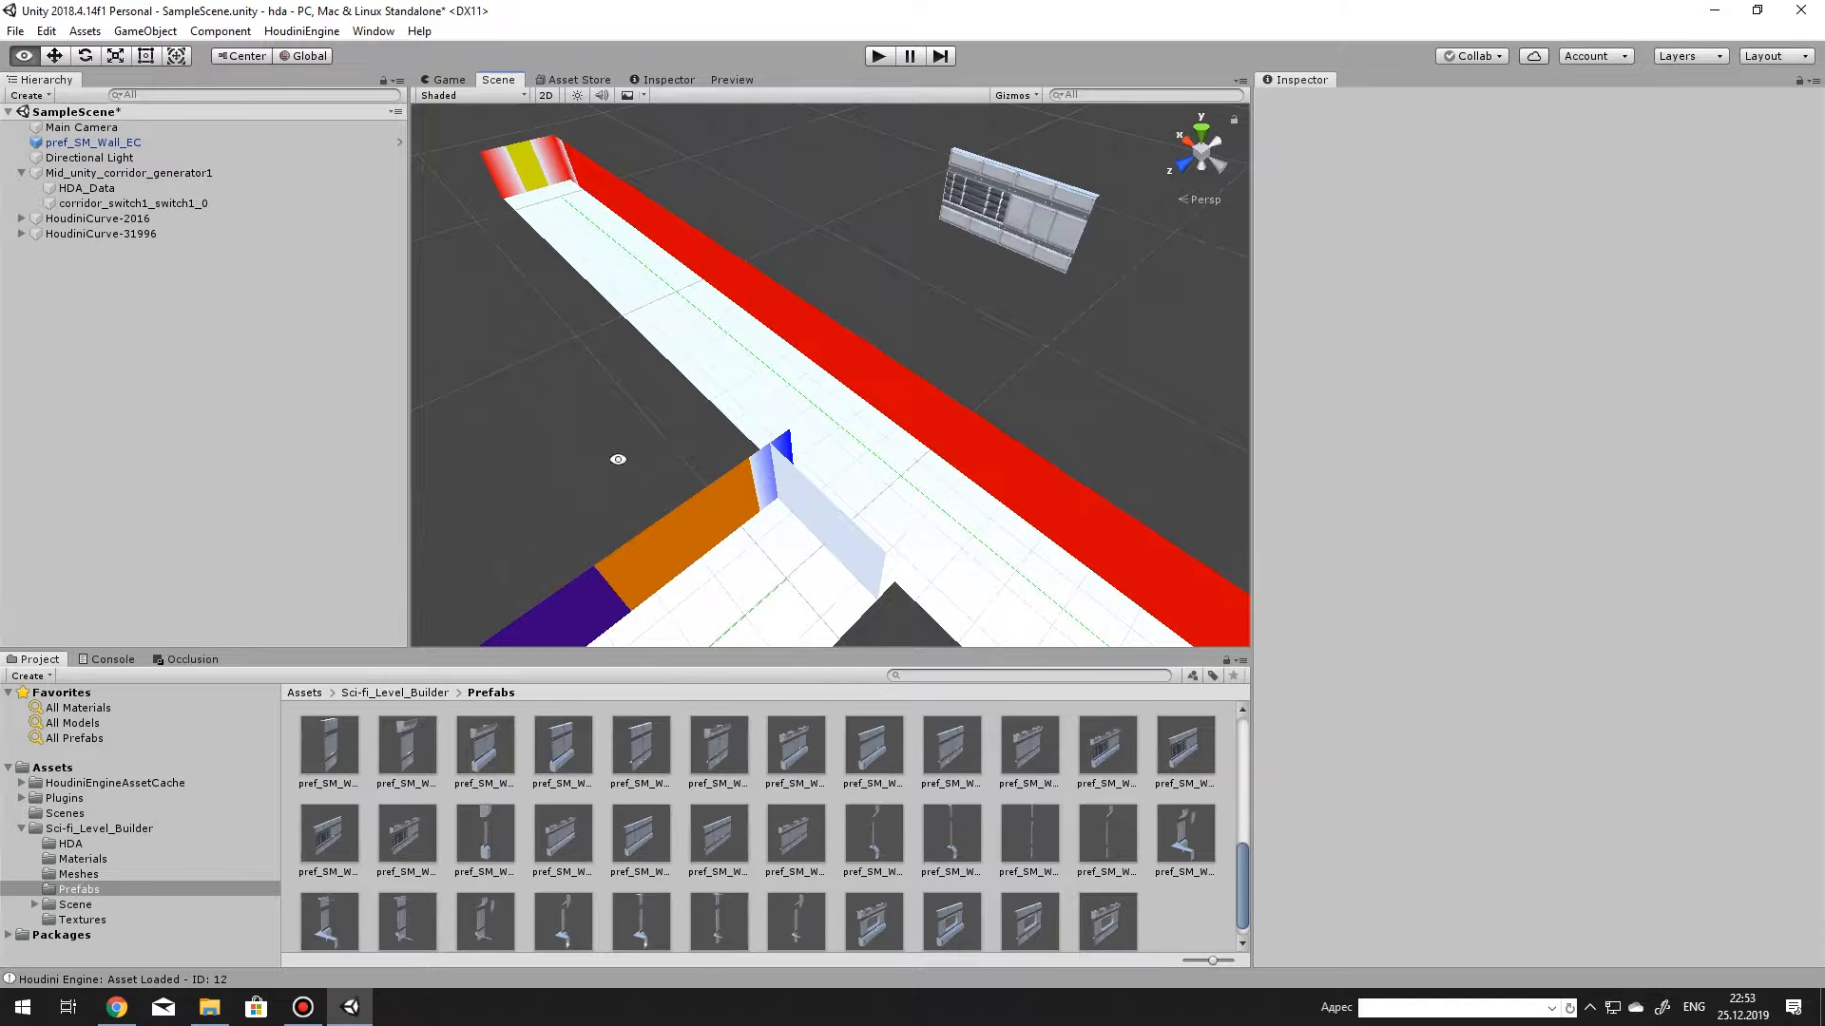
pyautogui.click(1050, 190)
pyautogui.press('Delete')
pyautogui.keyDown('alt'); pyautogui.moveTo(824, 452); pyautogui.dragTo(815, 333); pyautogui.keyUp('alt')
# Set the corridor generator's Wall Pipes Seed to 0.2227273.
pyautogui.click(830, 336)
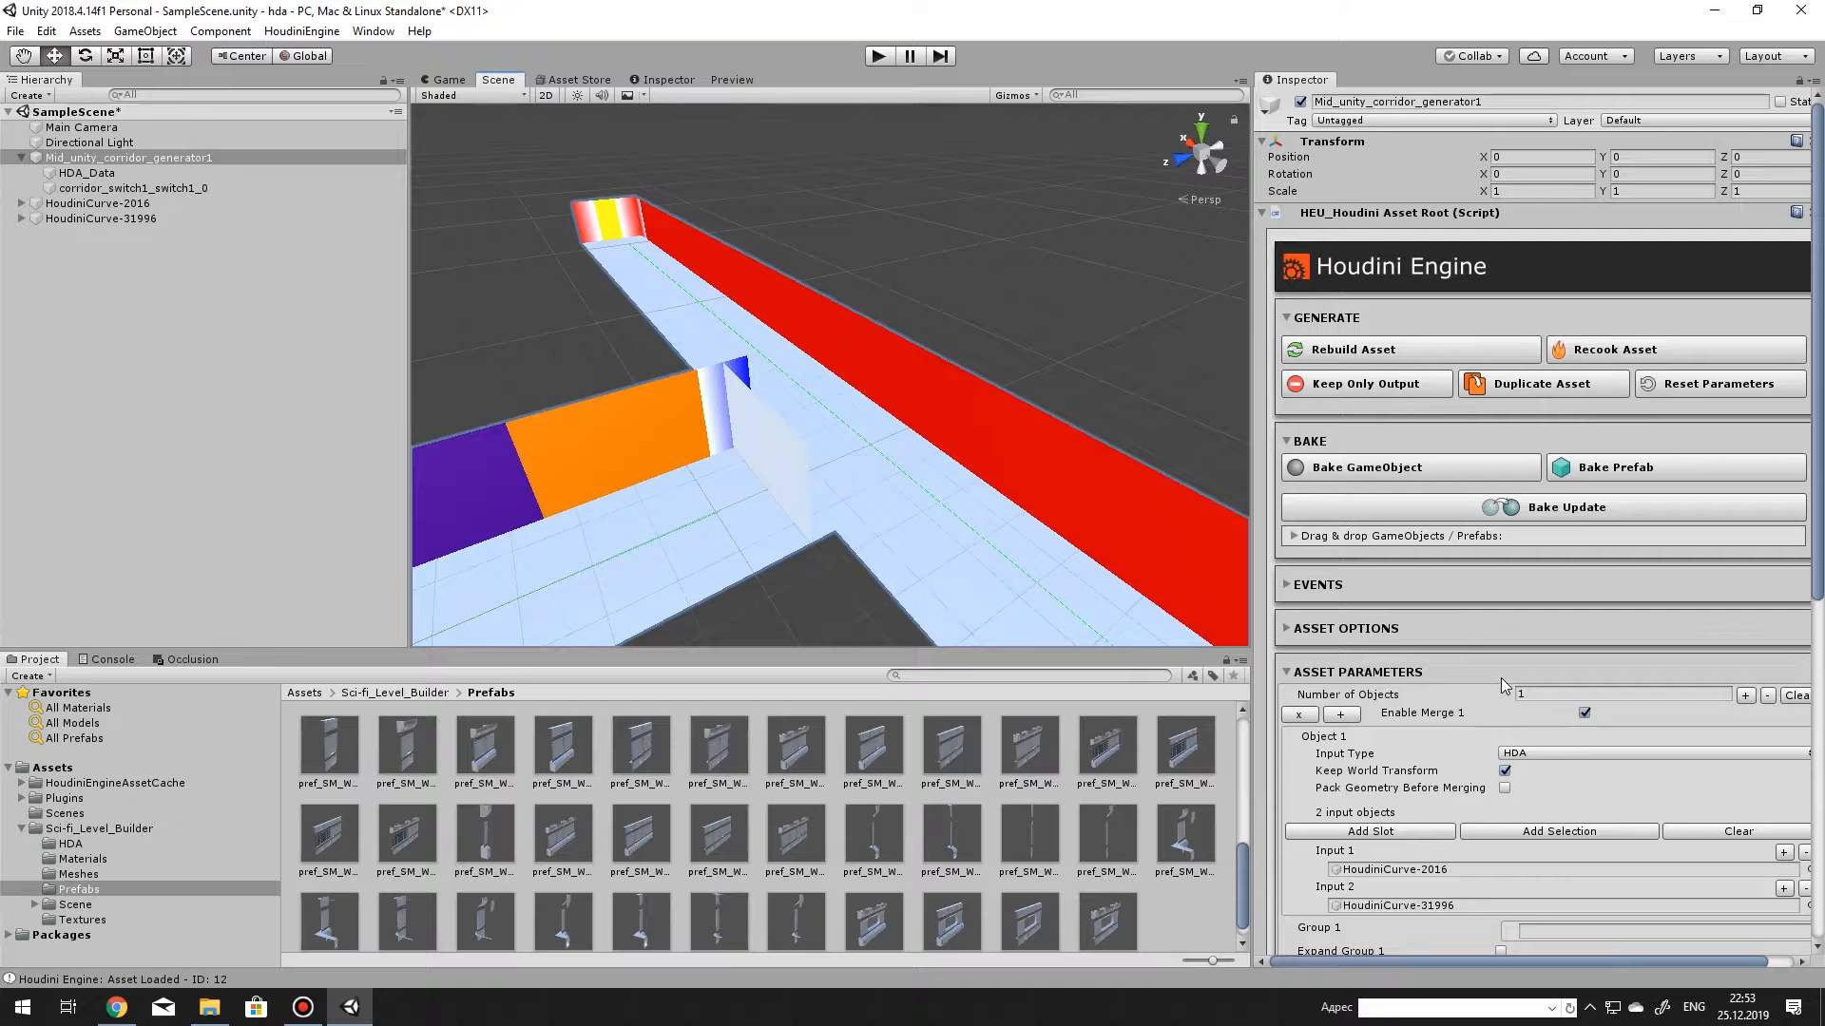
pyautogui.scroll(-10, 1502, 677)
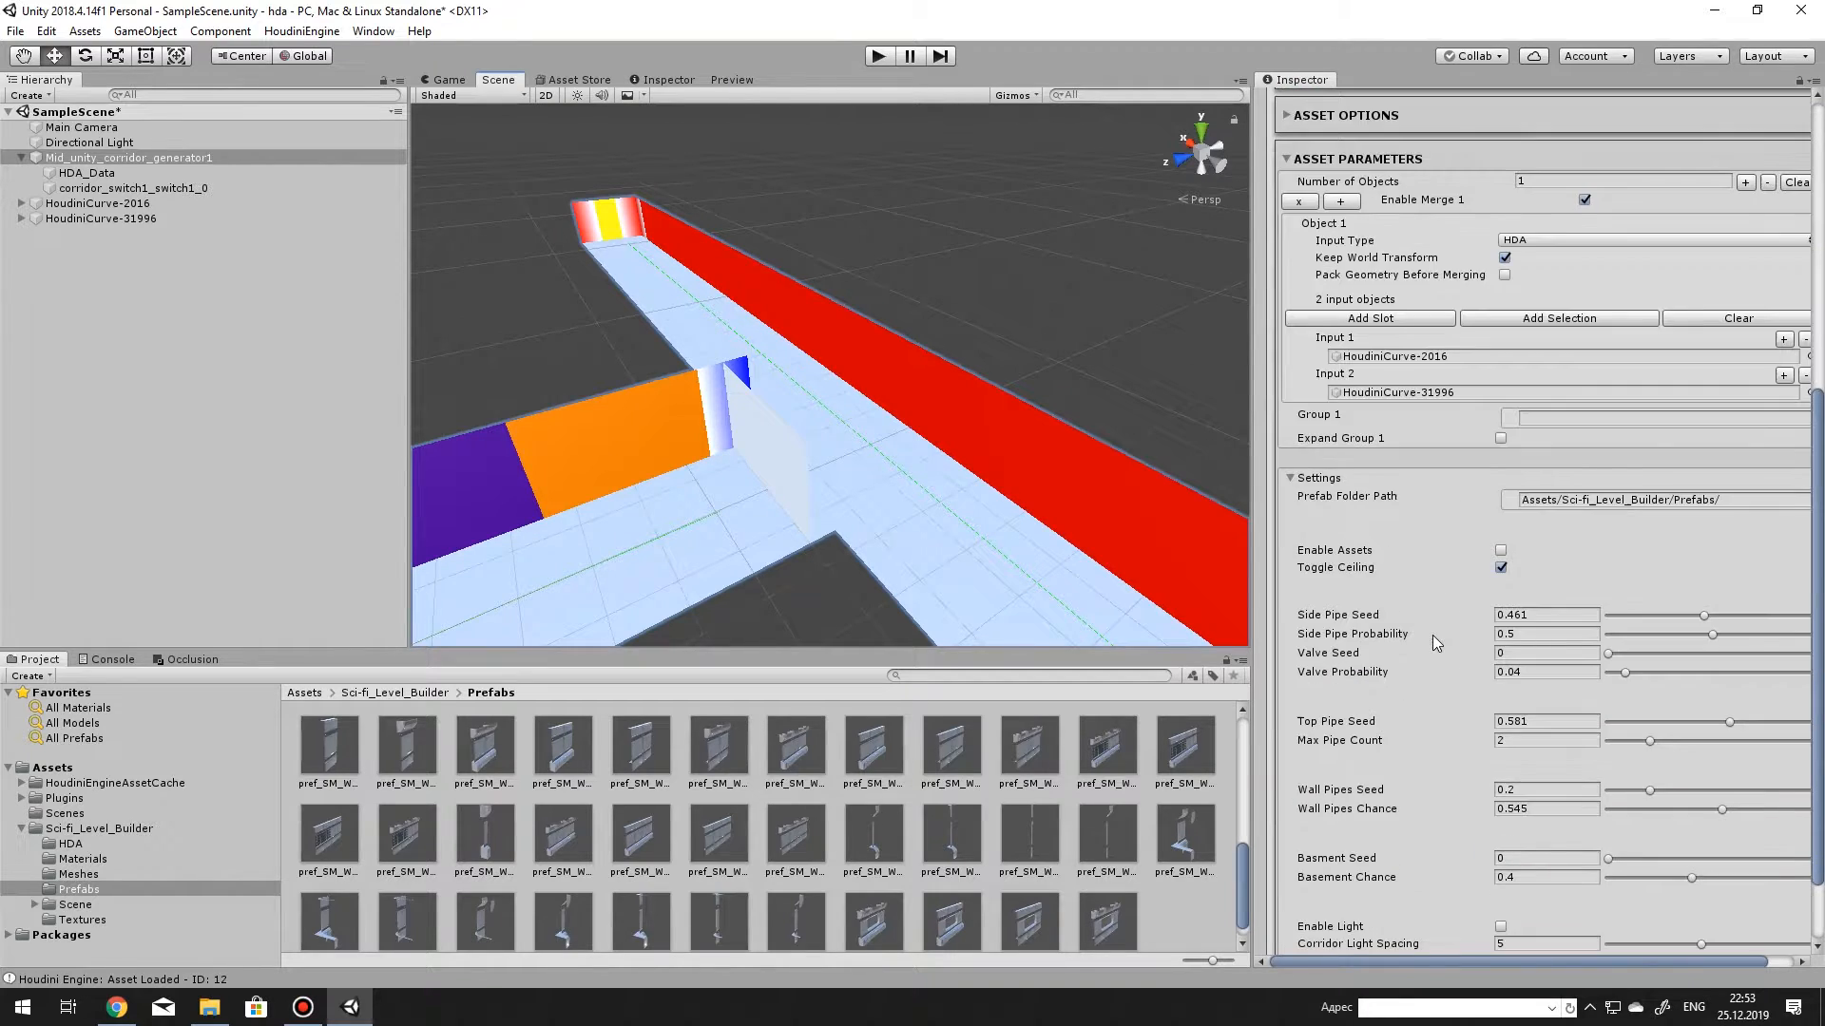
pyautogui.scroll(-2, 1433, 635)
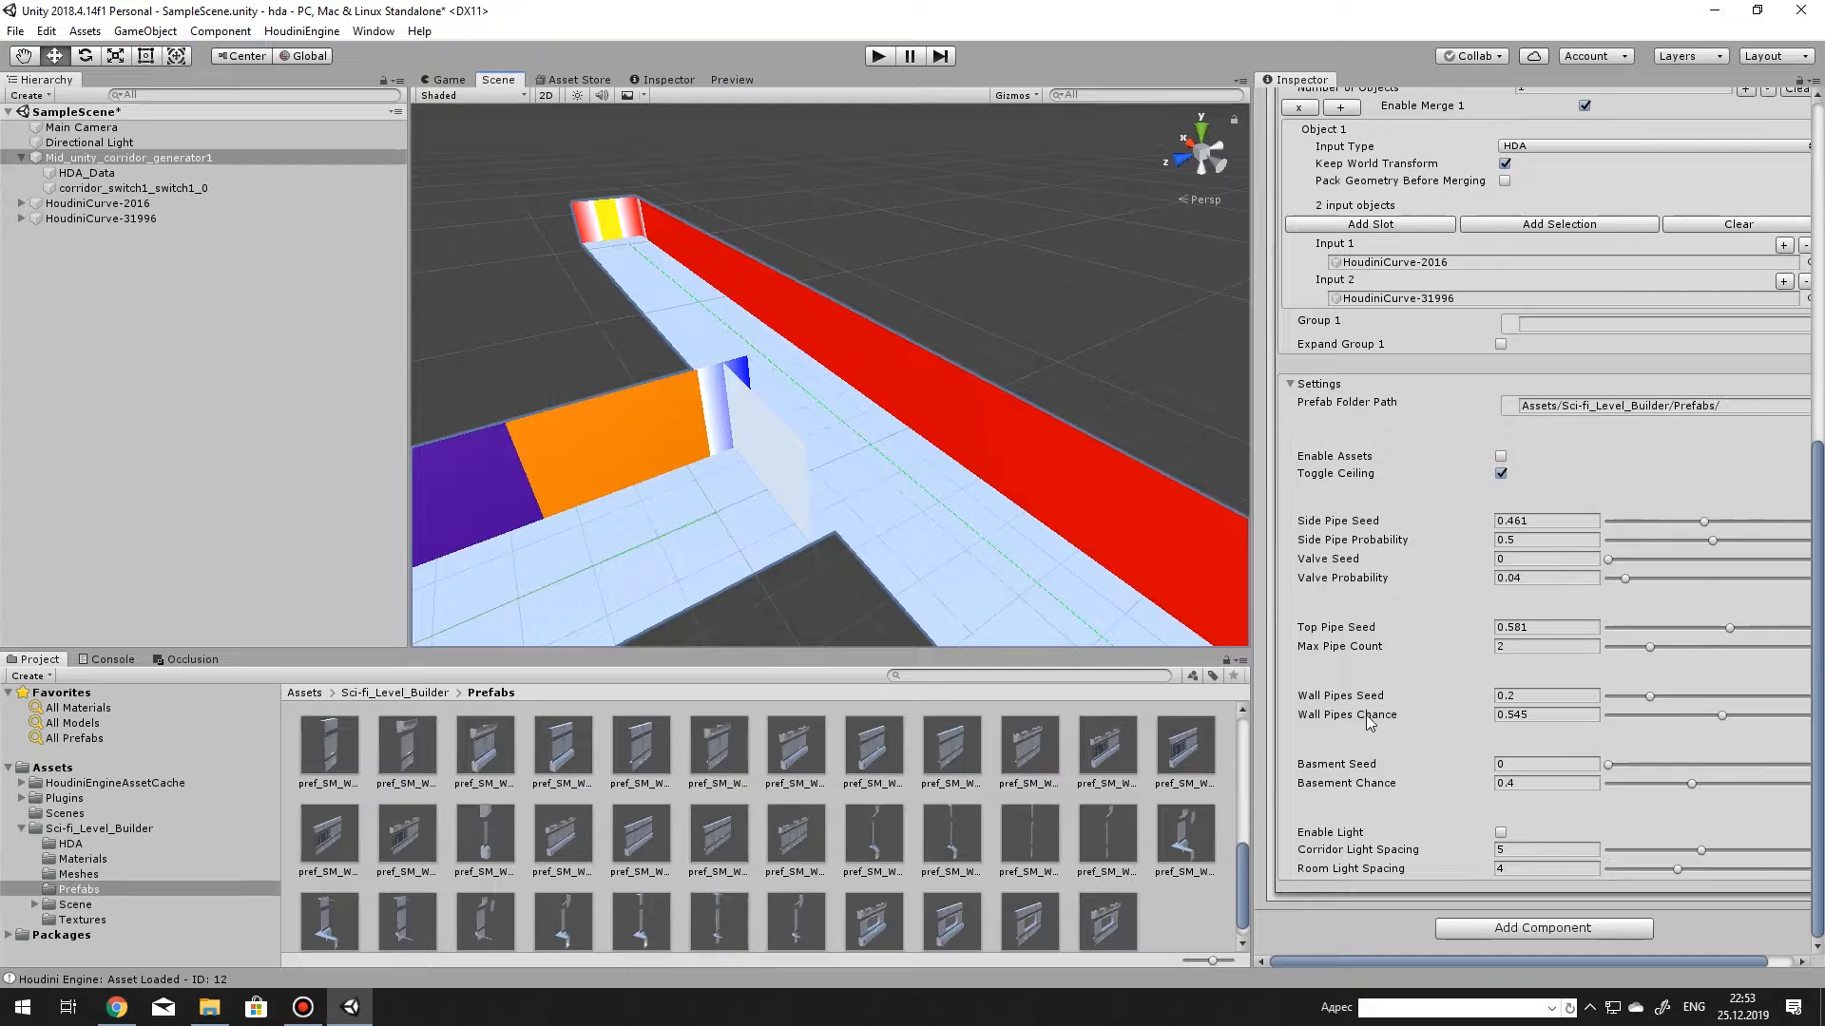
pyautogui.click(1655, 698)
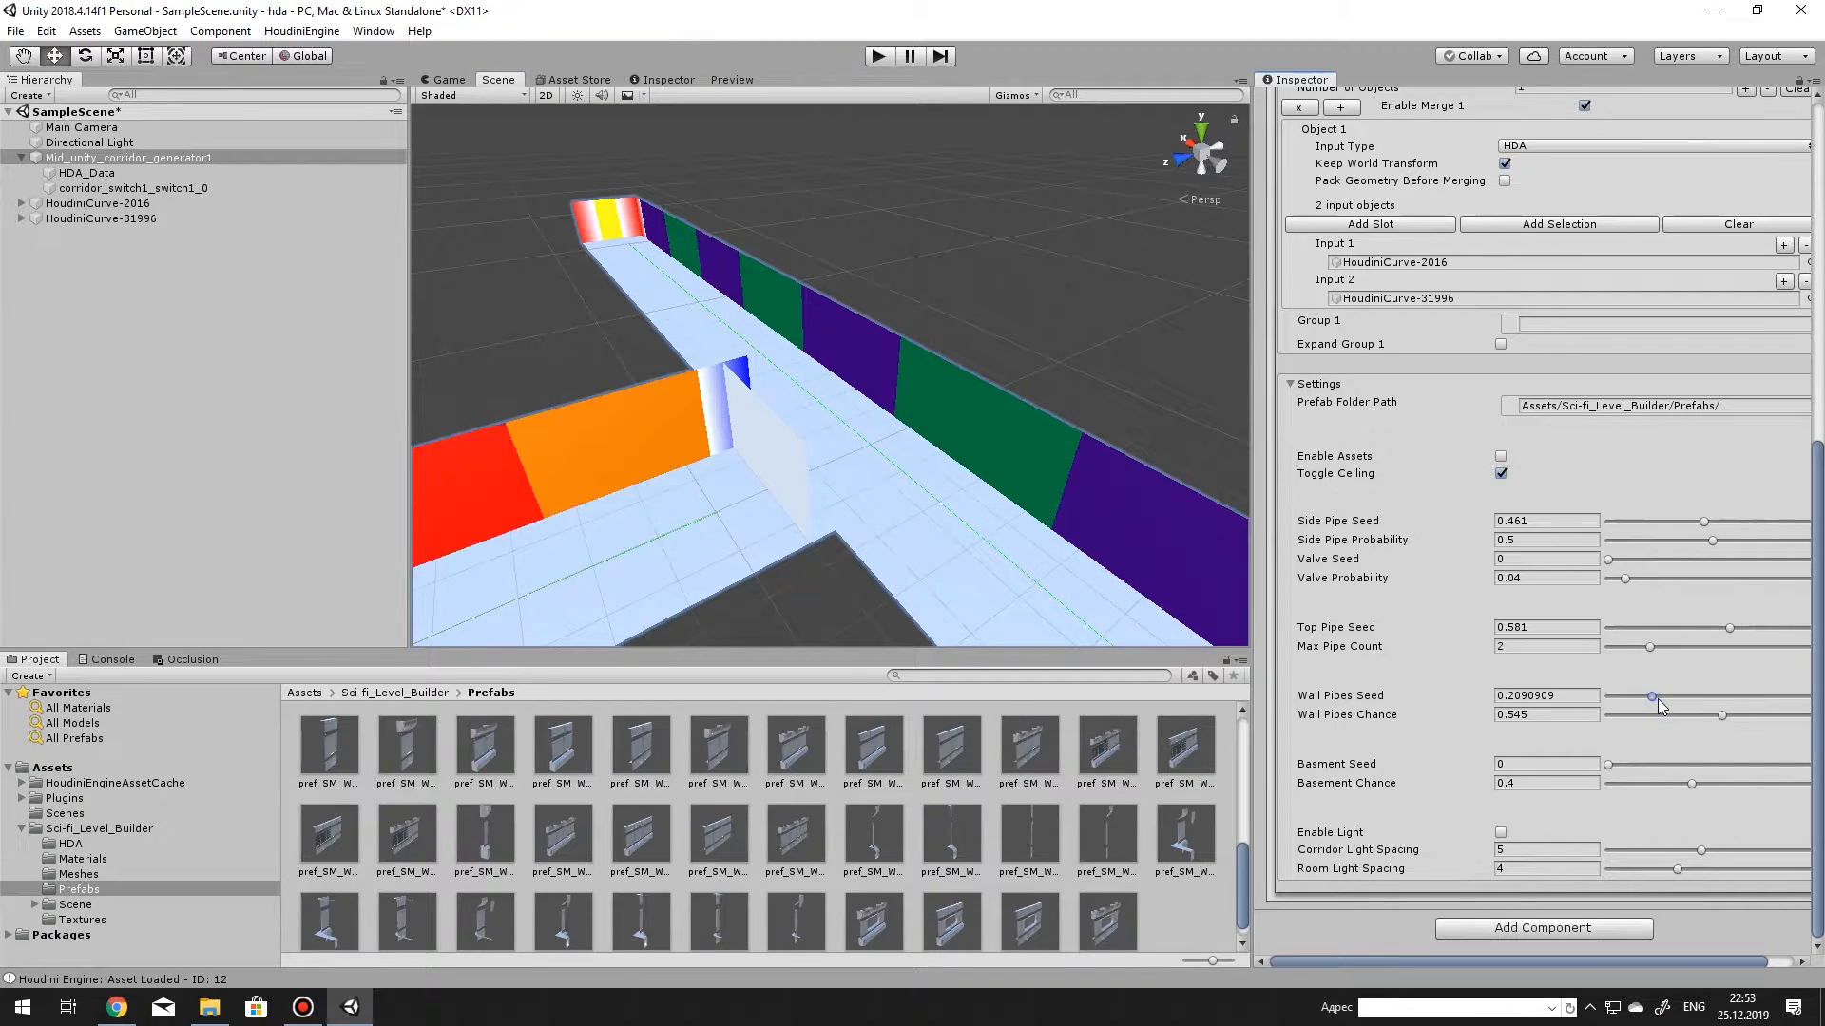
pyautogui.click(1658, 698)
# Turn on Enable Assets to inspect the T-junction with its real meshes, and turn it off again.
pyautogui.keyDown('alt'); pyautogui.moveTo(1051, 457); pyautogui.dragTo(1259, 451); pyautogui.keyUp('alt')
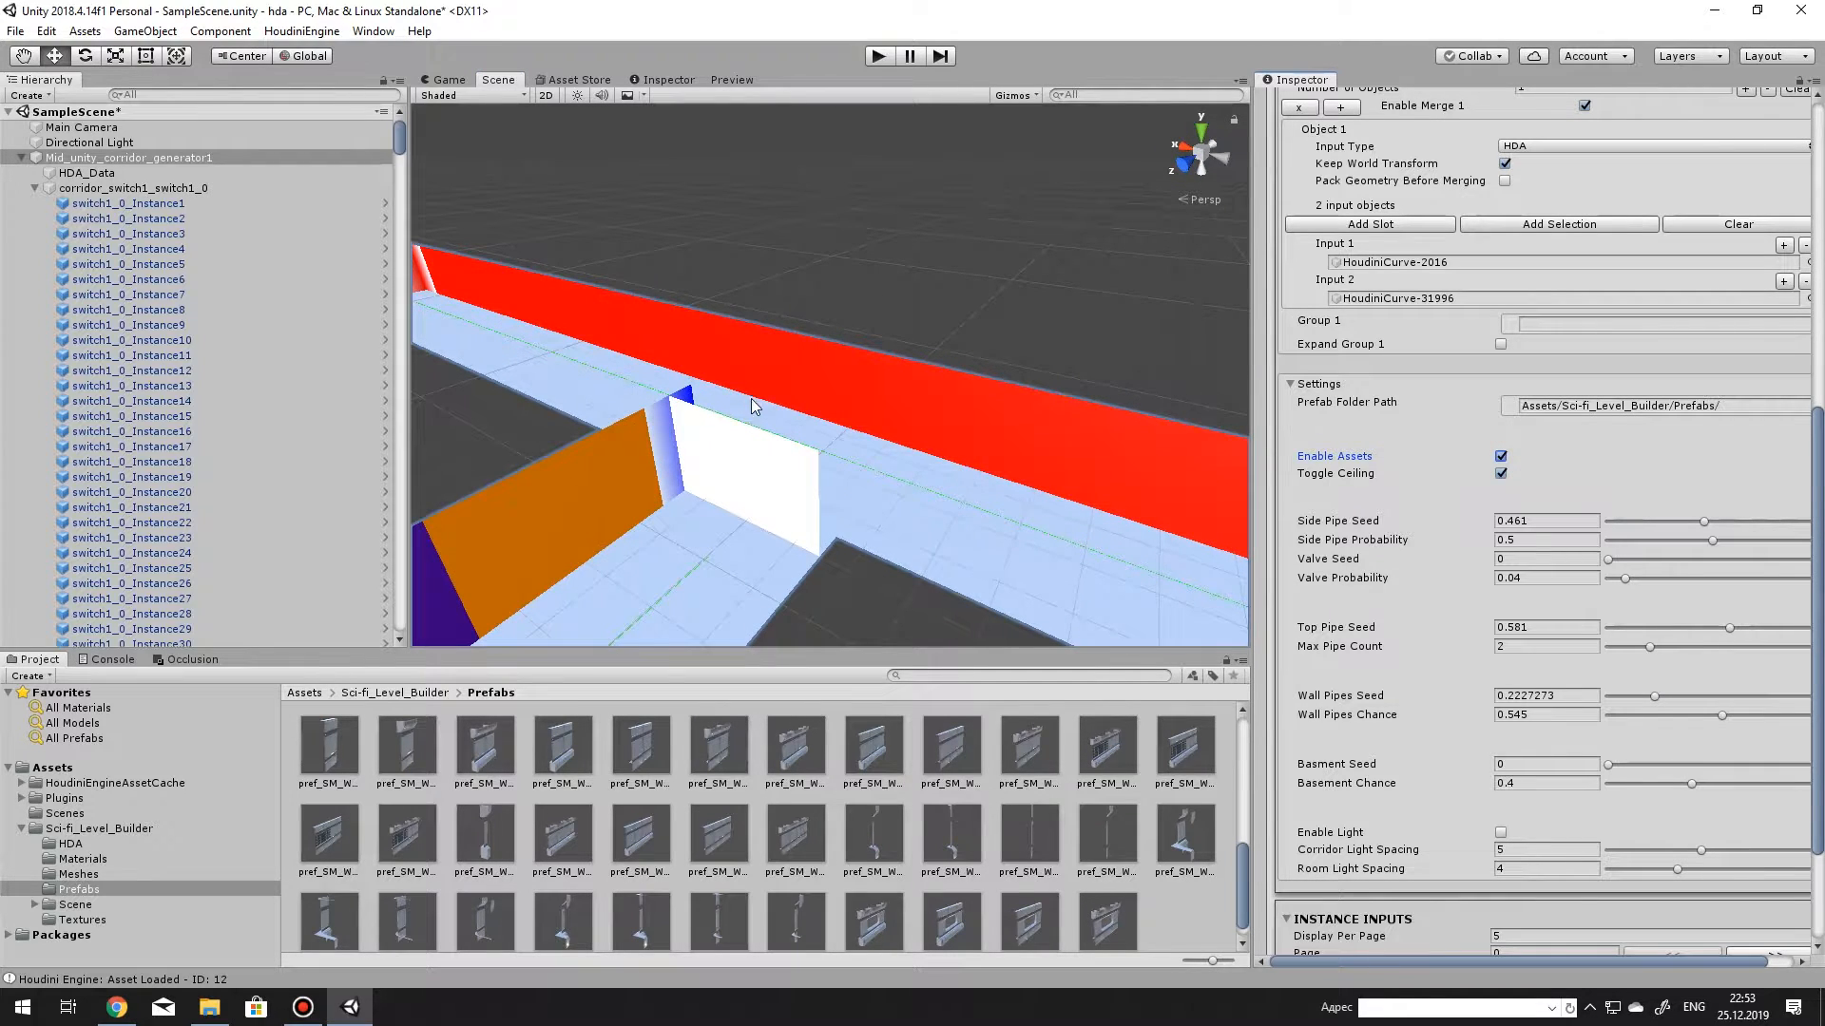
pyautogui.moveTo(815, 413)
pyautogui.keyDown('alt'); pyautogui.mouseDown()
pyautogui.moveTo(1014, 446)
pyautogui.moveTo(918, 344)
pyautogui.moveTo(935, 333)
pyautogui.moveTo(941, 409)
pyautogui.moveTo(846, 448)
pyautogui.moveTo(811, 398)
pyautogui.mouseUp(); pyautogui.keyUp('alt')
pyautogui.moveTo(811, 399); pyautogui.dragTo(760, 388, button='middle')
pyautogui.keyDown('alt'); pyautogui.moveTo(761, 388); pyautogui.dragTo(885, 427); pyautogui.keyUp('alt')
pyautogui.scroll(-10, 836, 344)
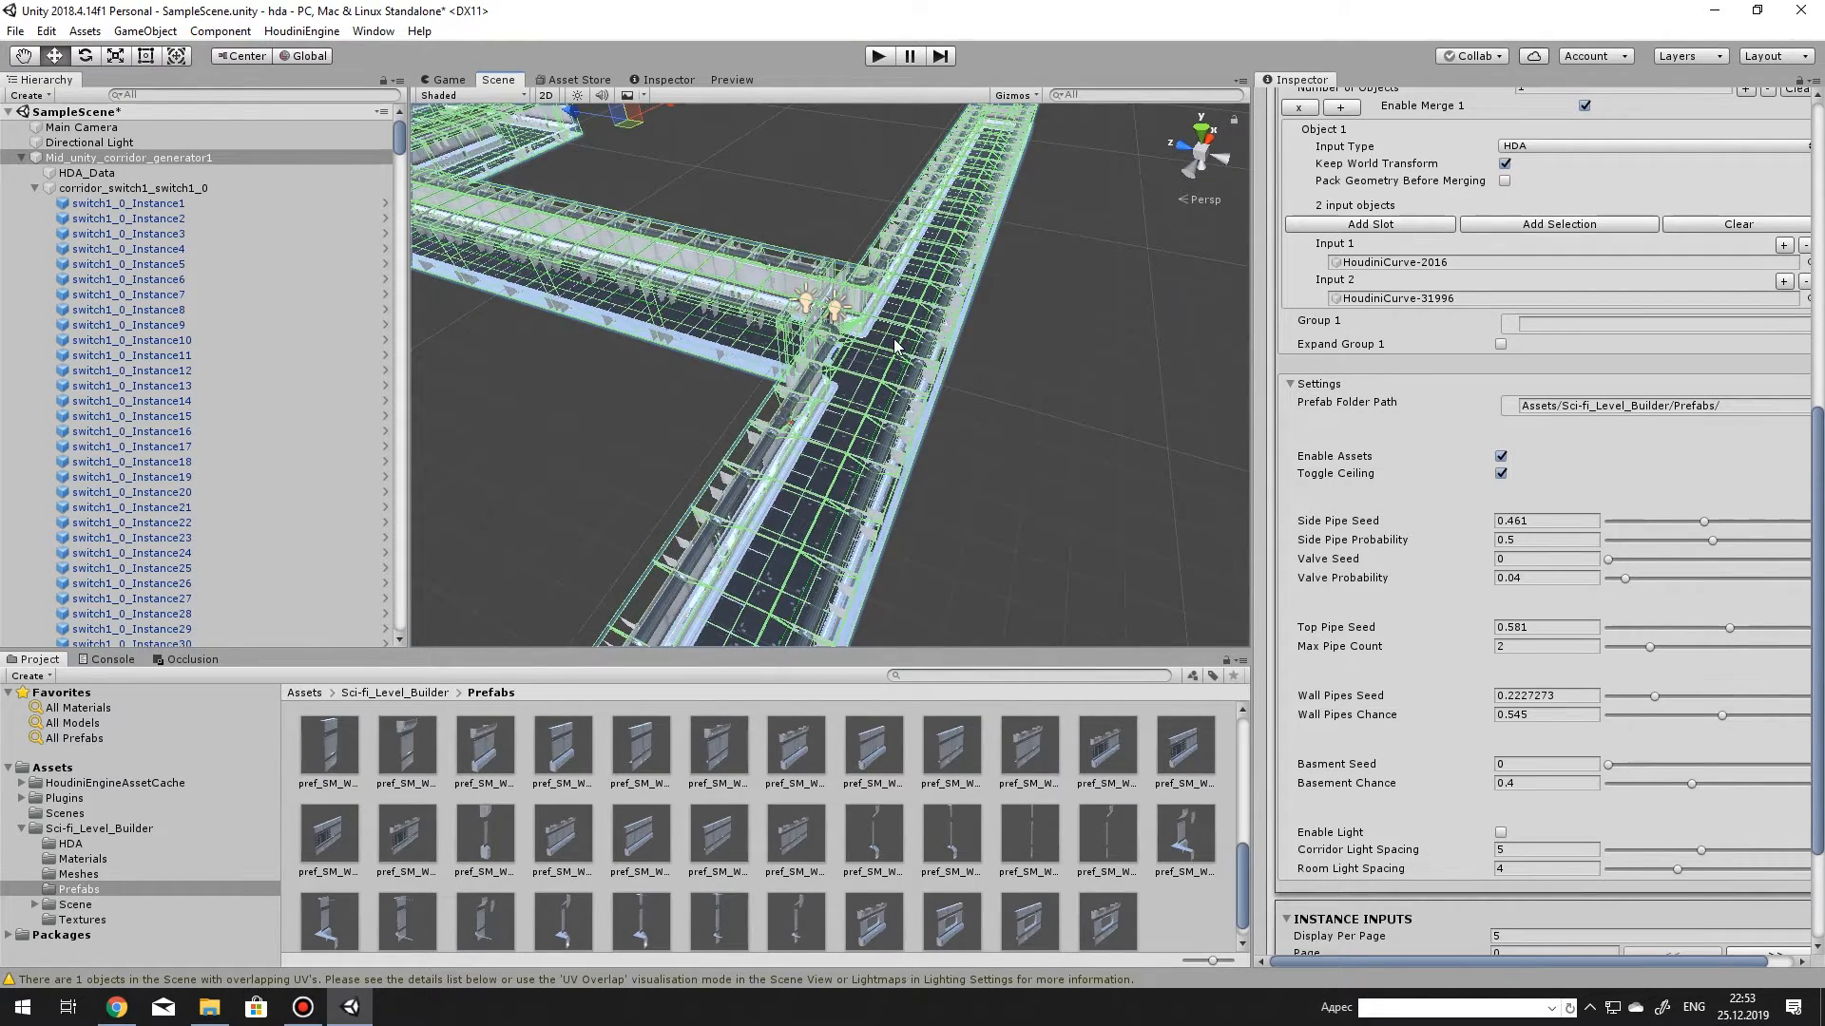
pyautogui.keyDown('alt'); pyautogui.moveTo(1050, 377); pyautogui.dragTo(1060, 156); pyautogui.keyUp('alt')
pyautogui.click(1500, 458)
# Create another Houdini curve asset, with the open end of the crossing corridor framed from straight above.
pyautogui.keyDown('alt'); pyautogui.moveTo(812, 239); pyautogui.dragTo(779, 415); pyautogui.keyUp('alt')
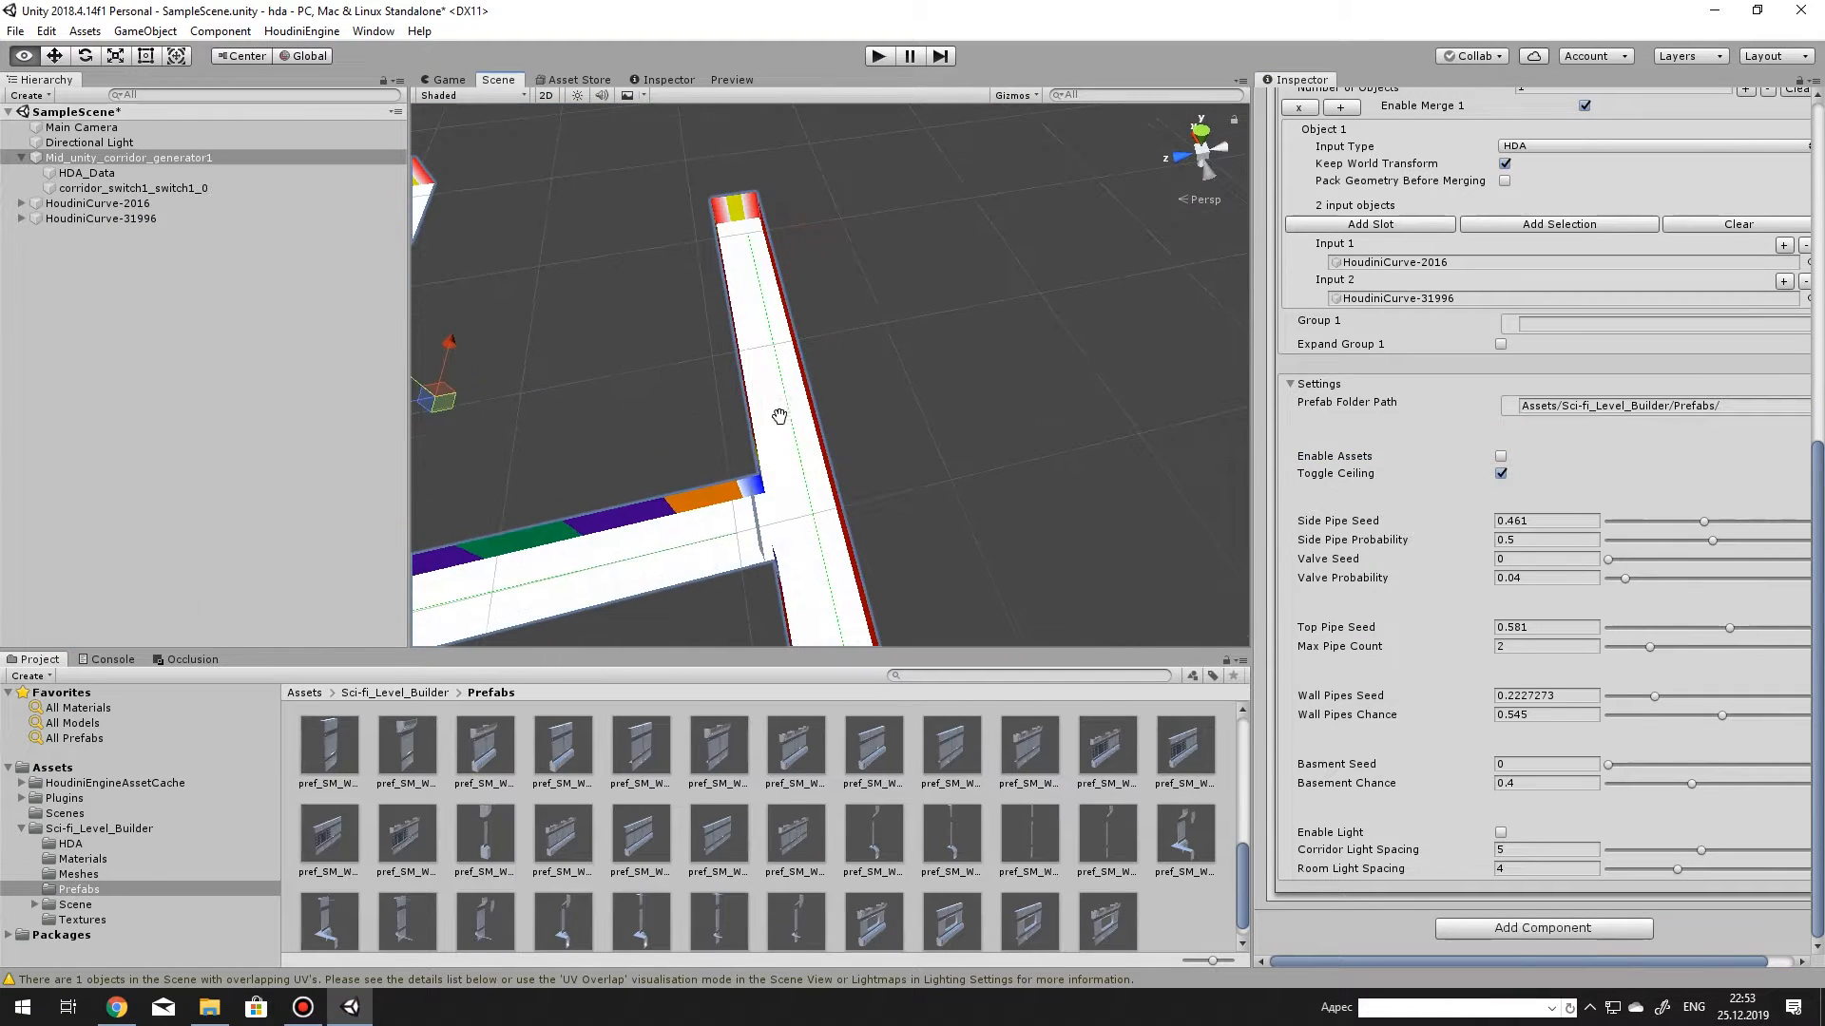
pyautogui.moveTo(778, 415); pyautogui.dragTo(851, 533, button='middle')
pyautogui.click(331, 36)
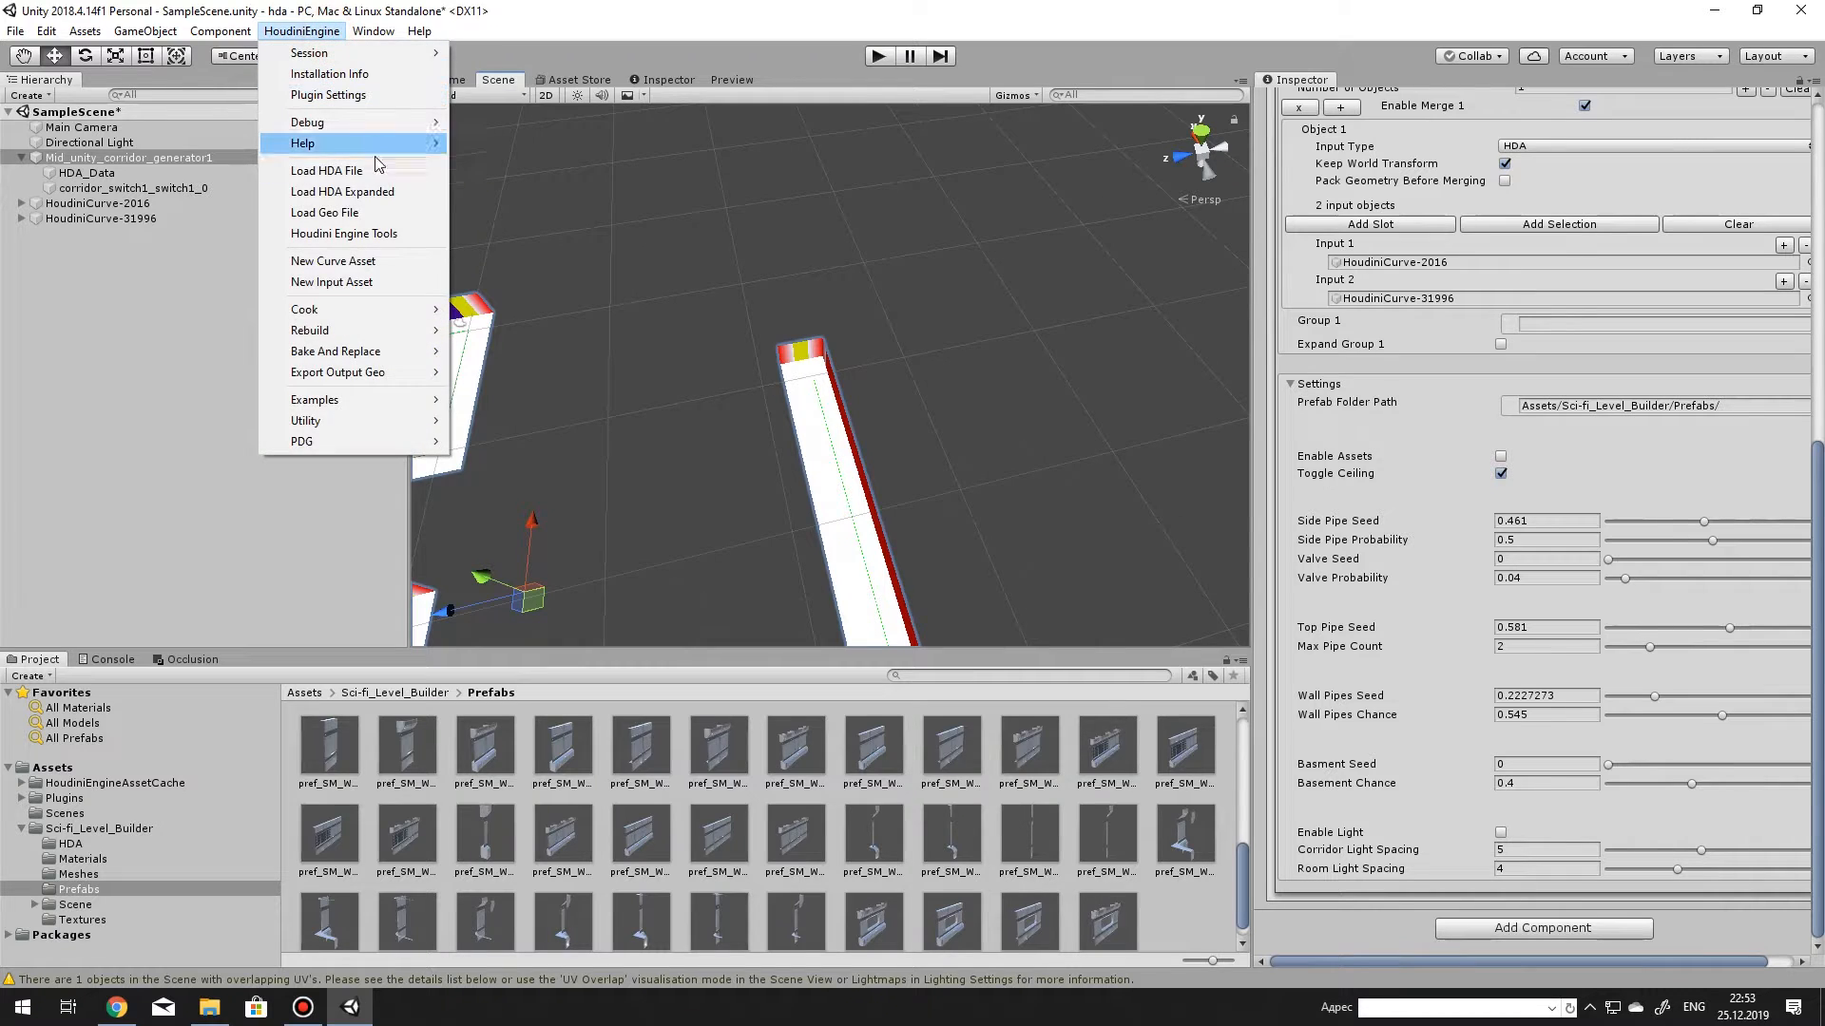
pyautogui.click(307, 25)
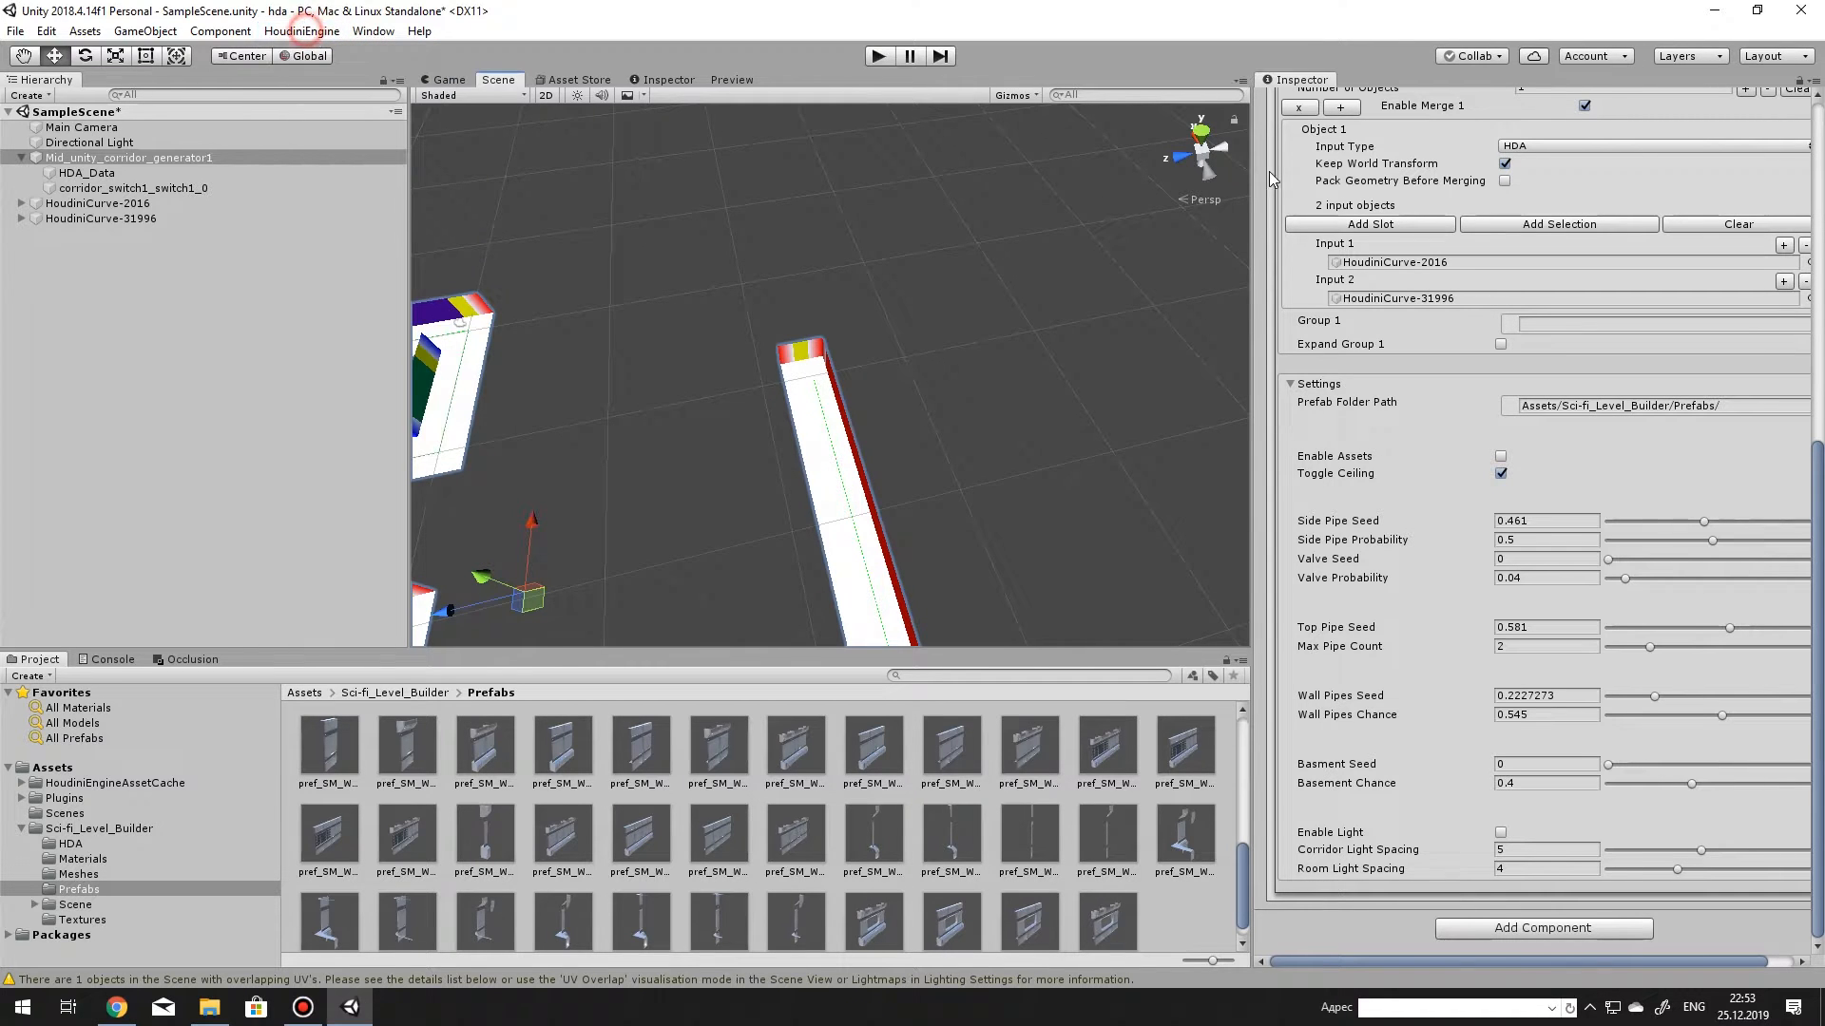
pyautogui.click(1203, 133)
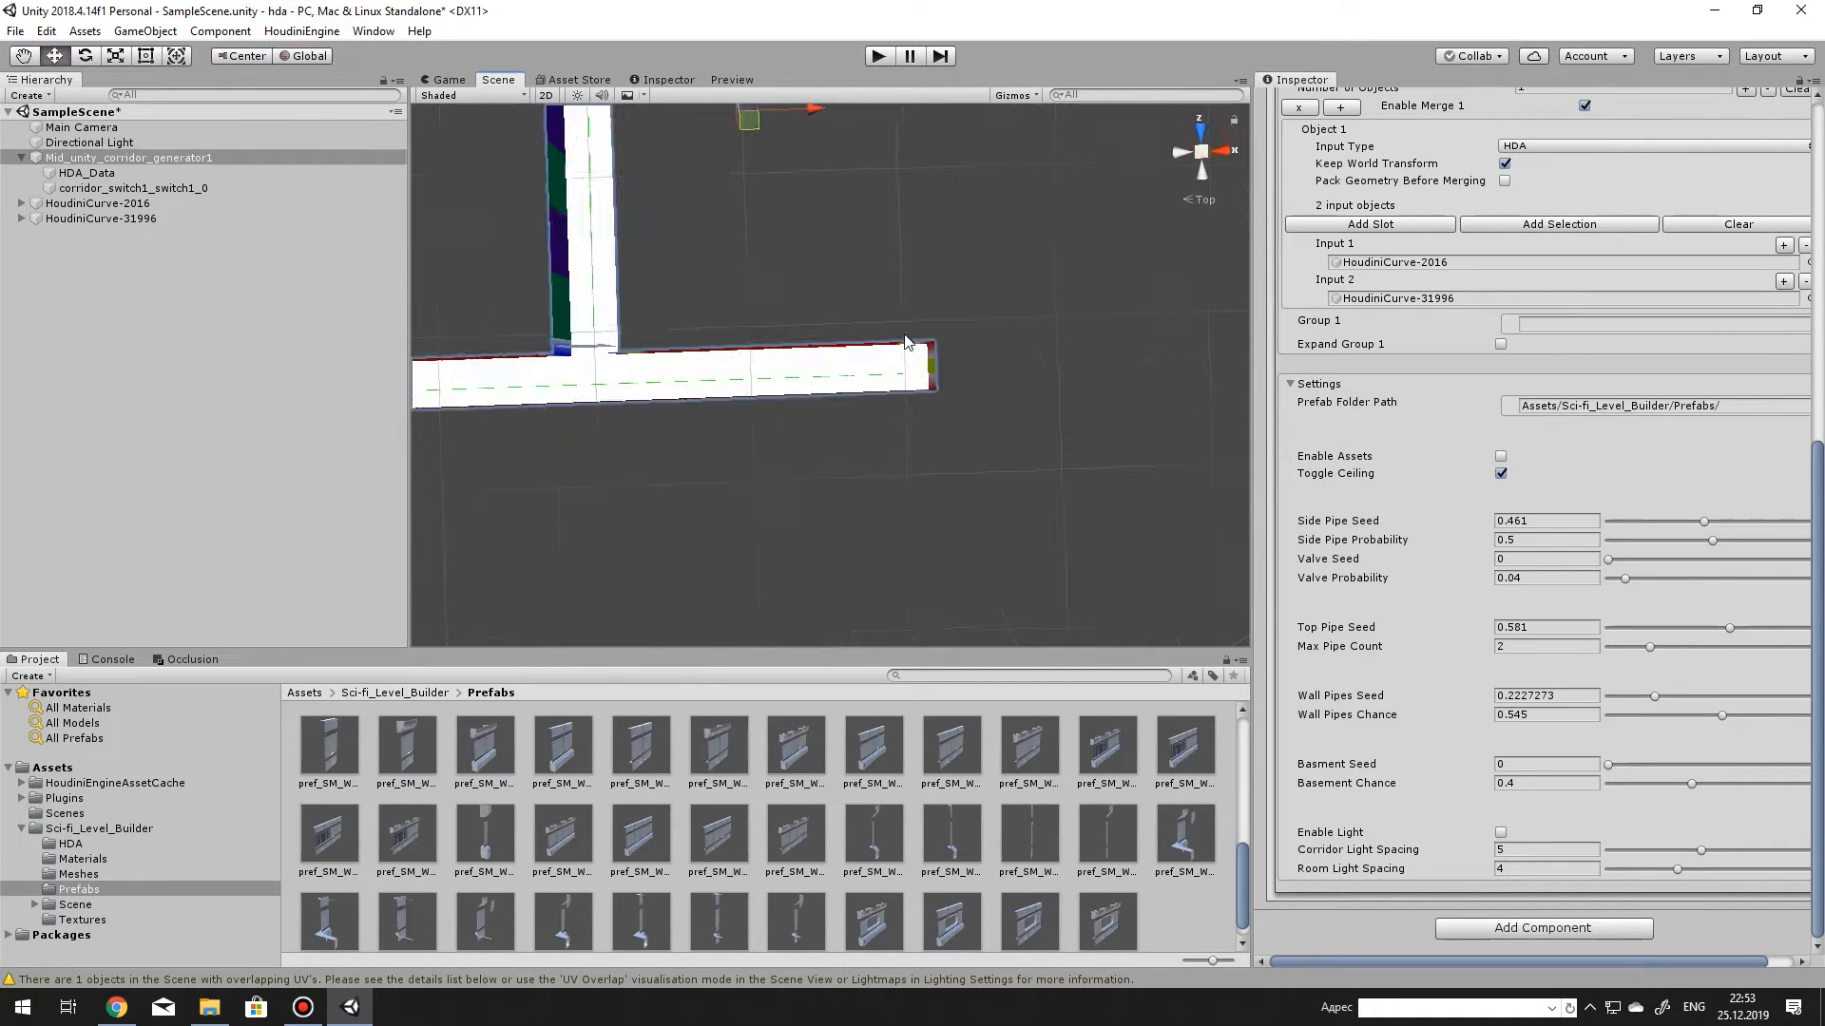
pyautogui.click(1207, 154)
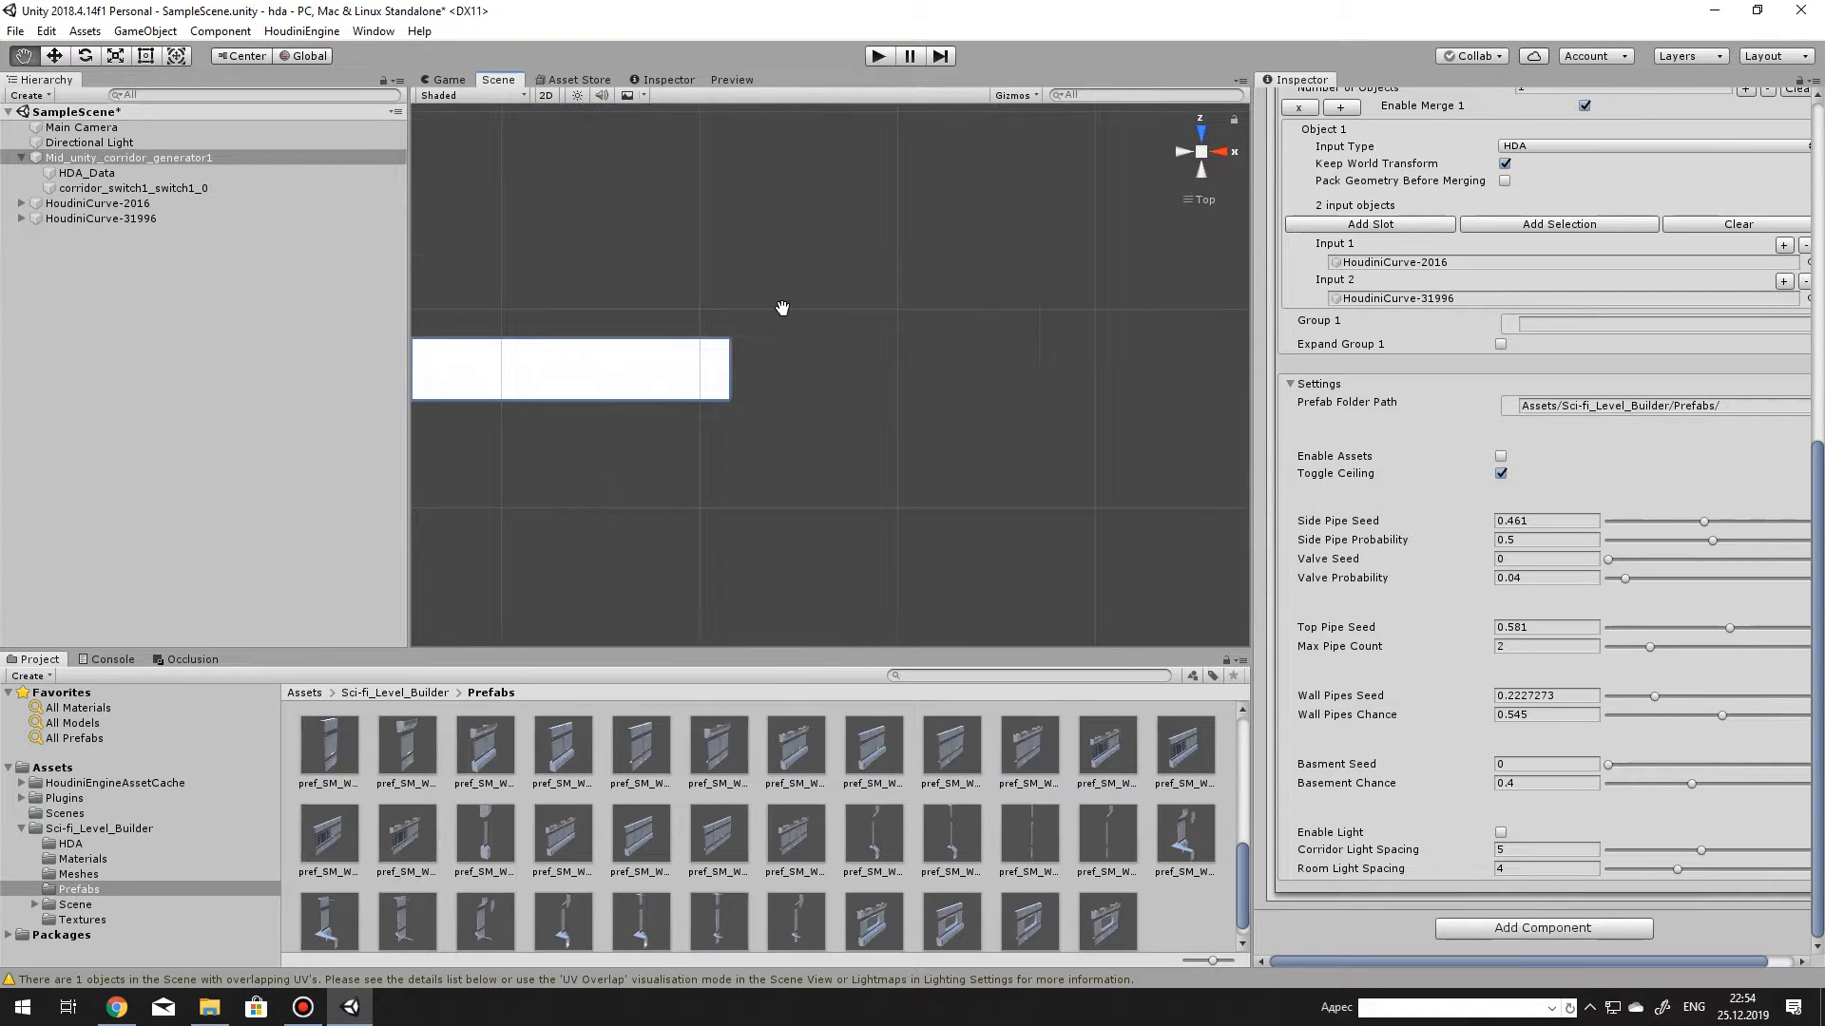
pyautogui.scroll(-2, 713, 295)
pyautogui.click(301, 31)
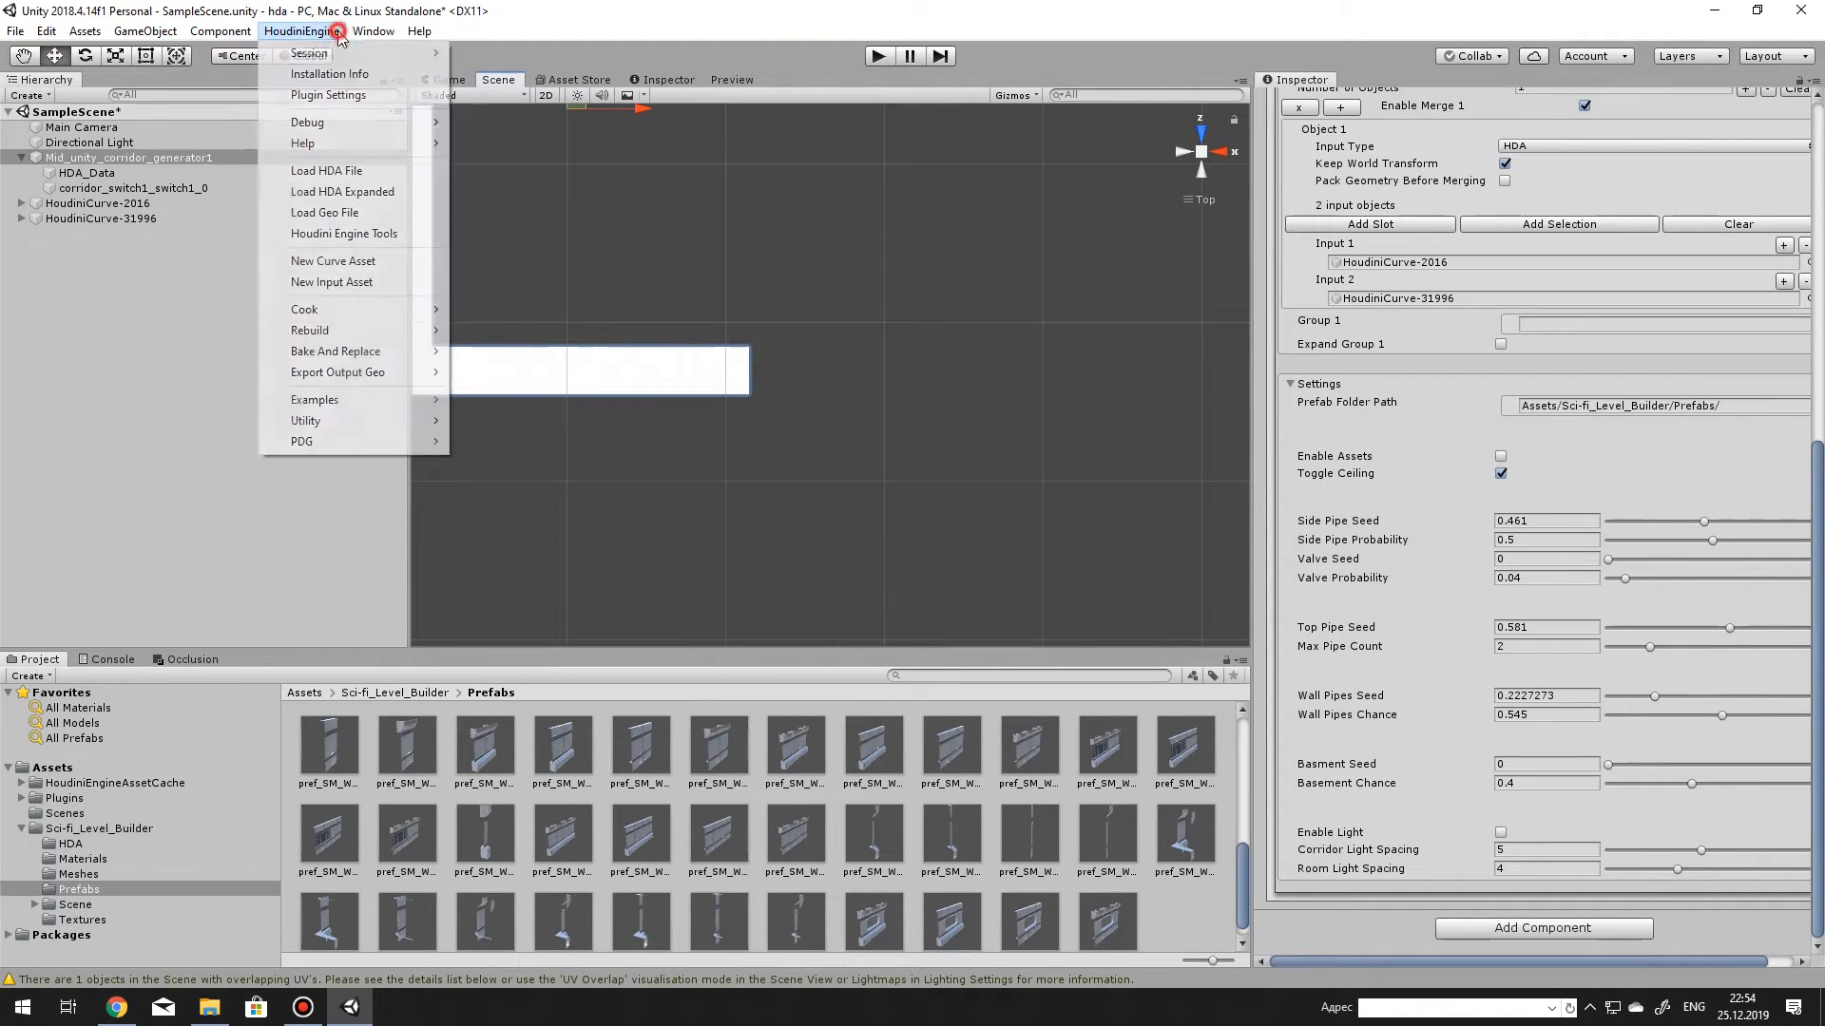
pyautogui.click(357, 262)
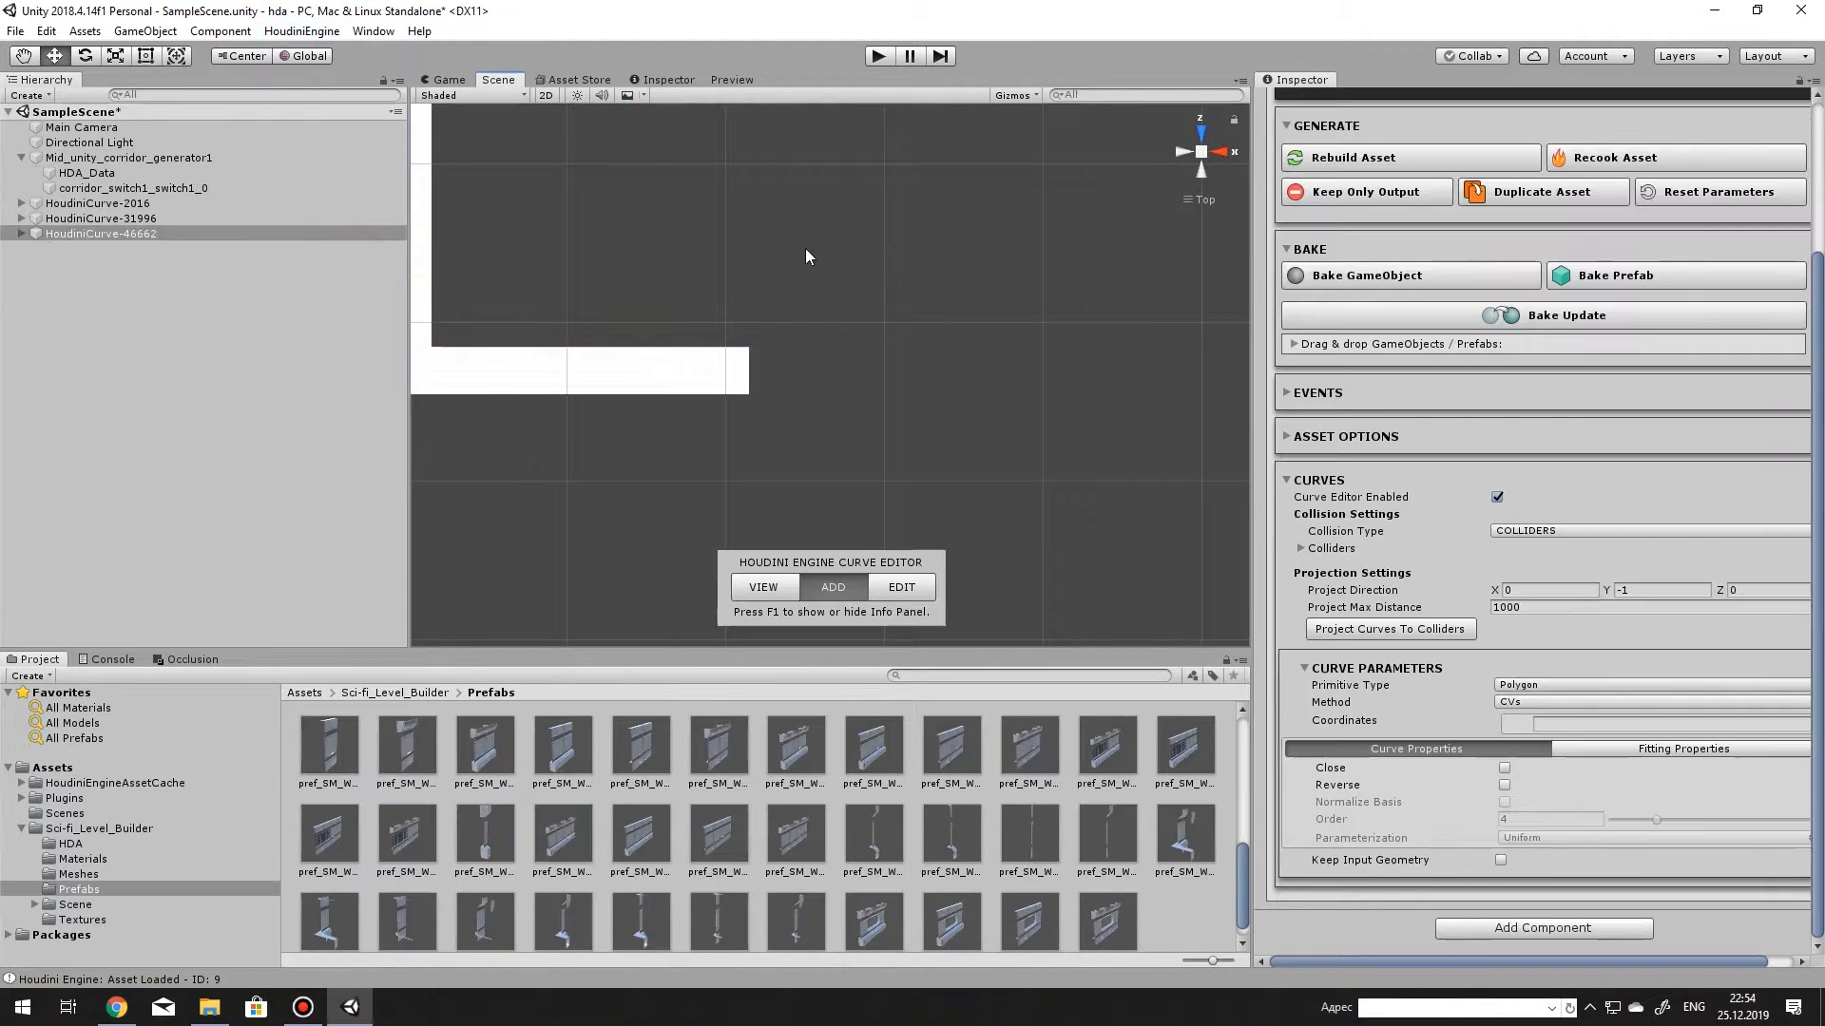
# Draw a straight two-point curve about 30 units long, perpendicular to the crossing corridor and just beyond its open end.
pyautogui.moveTo(797, 248); pyautogui.dragTo(942, 227, button='middle')
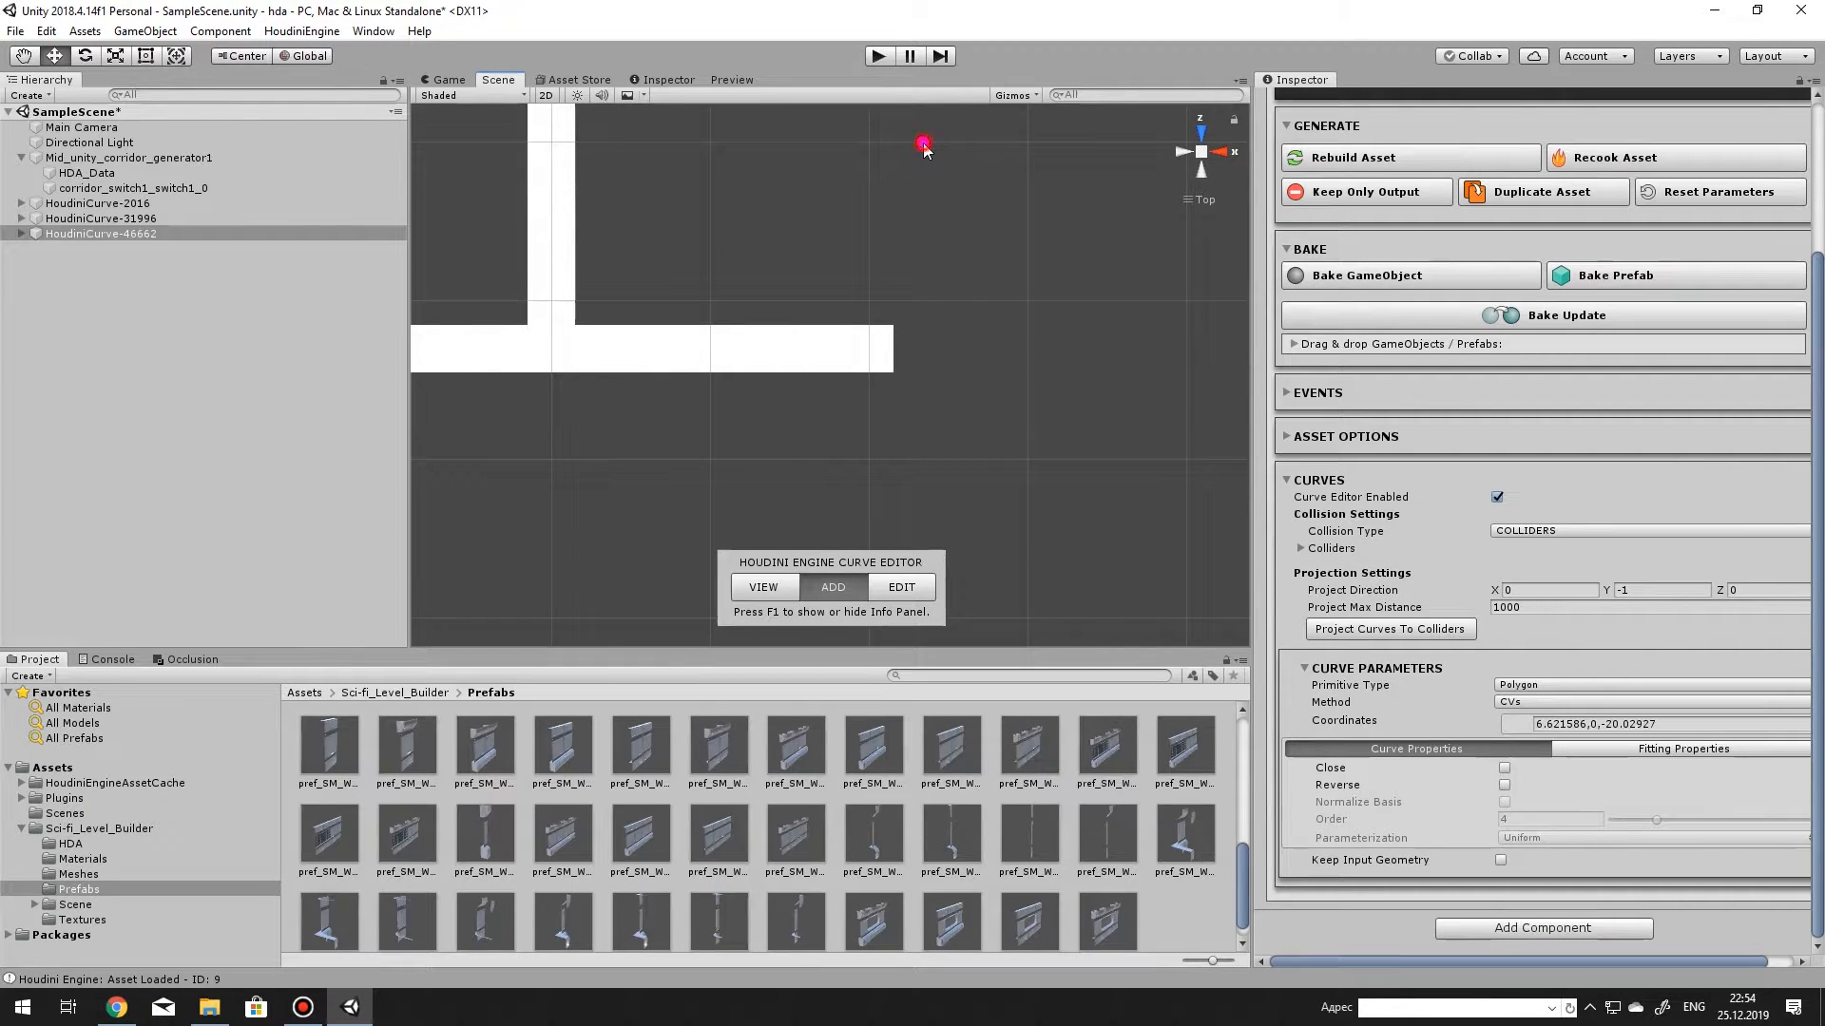
pyautogui.moveTo(939, 549); pyautogui.dragTo(949, 456, button='middle')
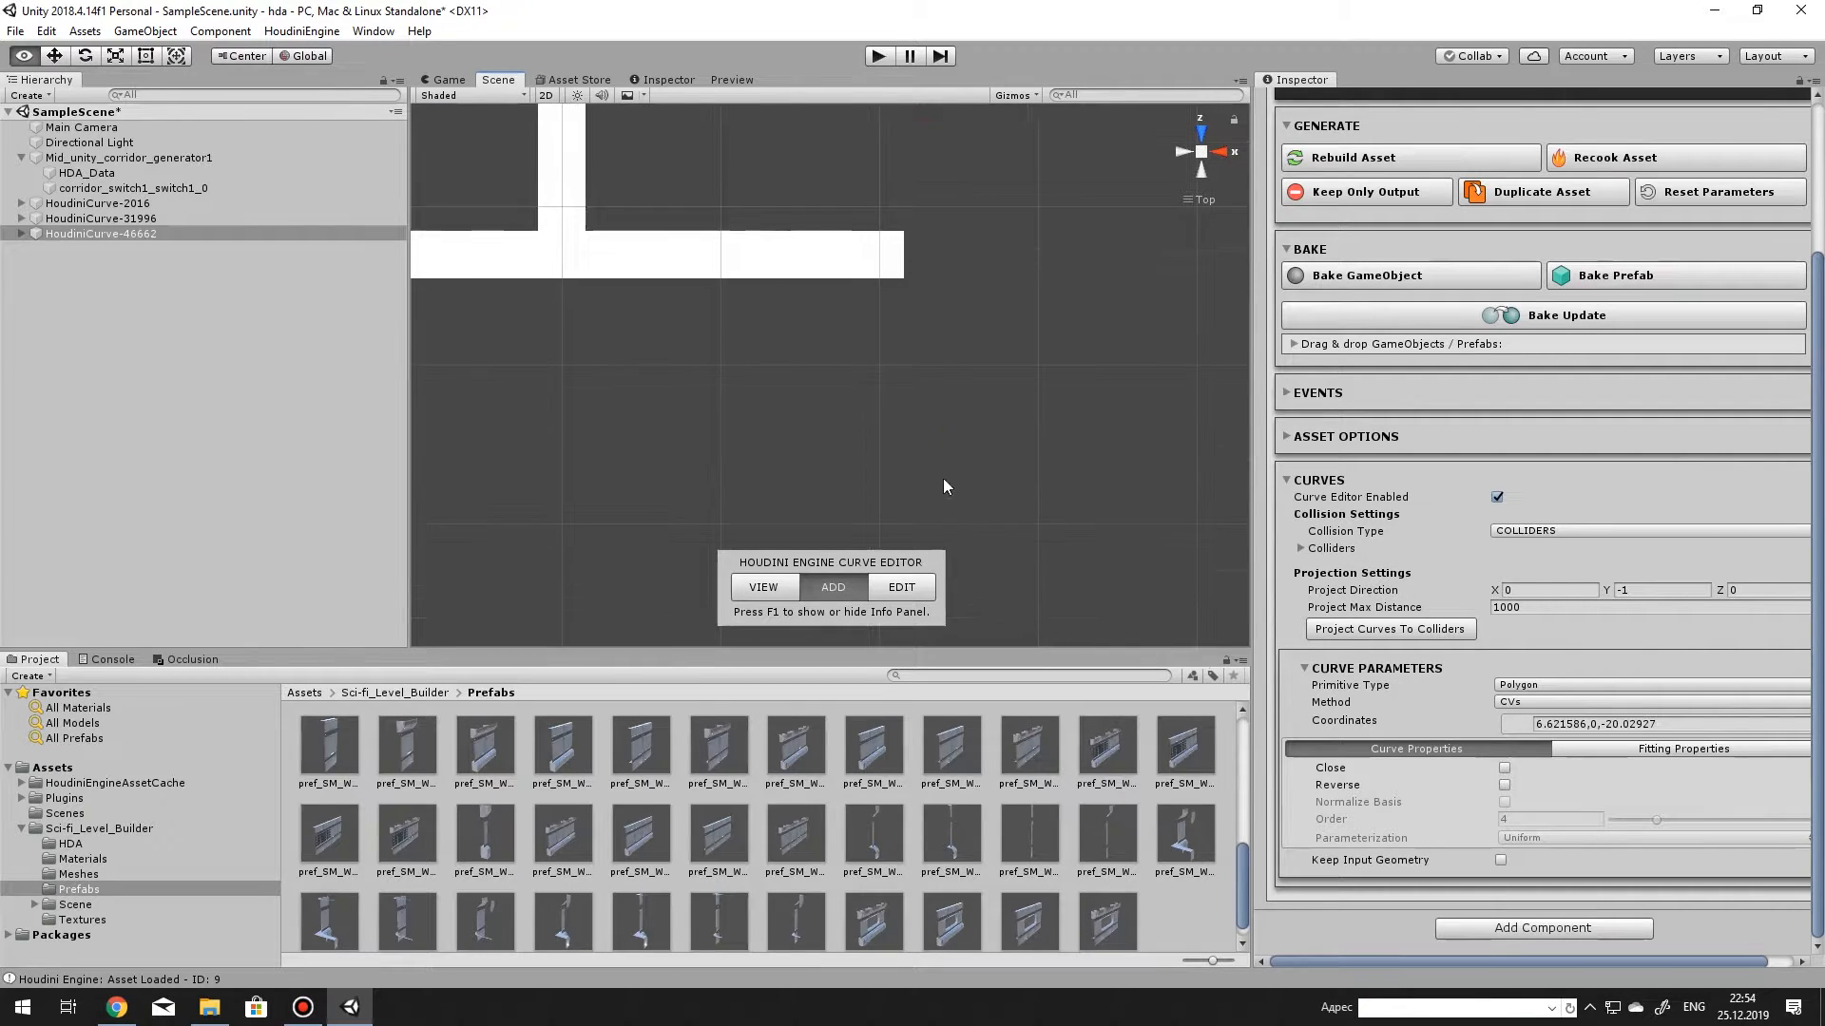
pyautogui.click(935, 530)
pyautogui.press('Return')
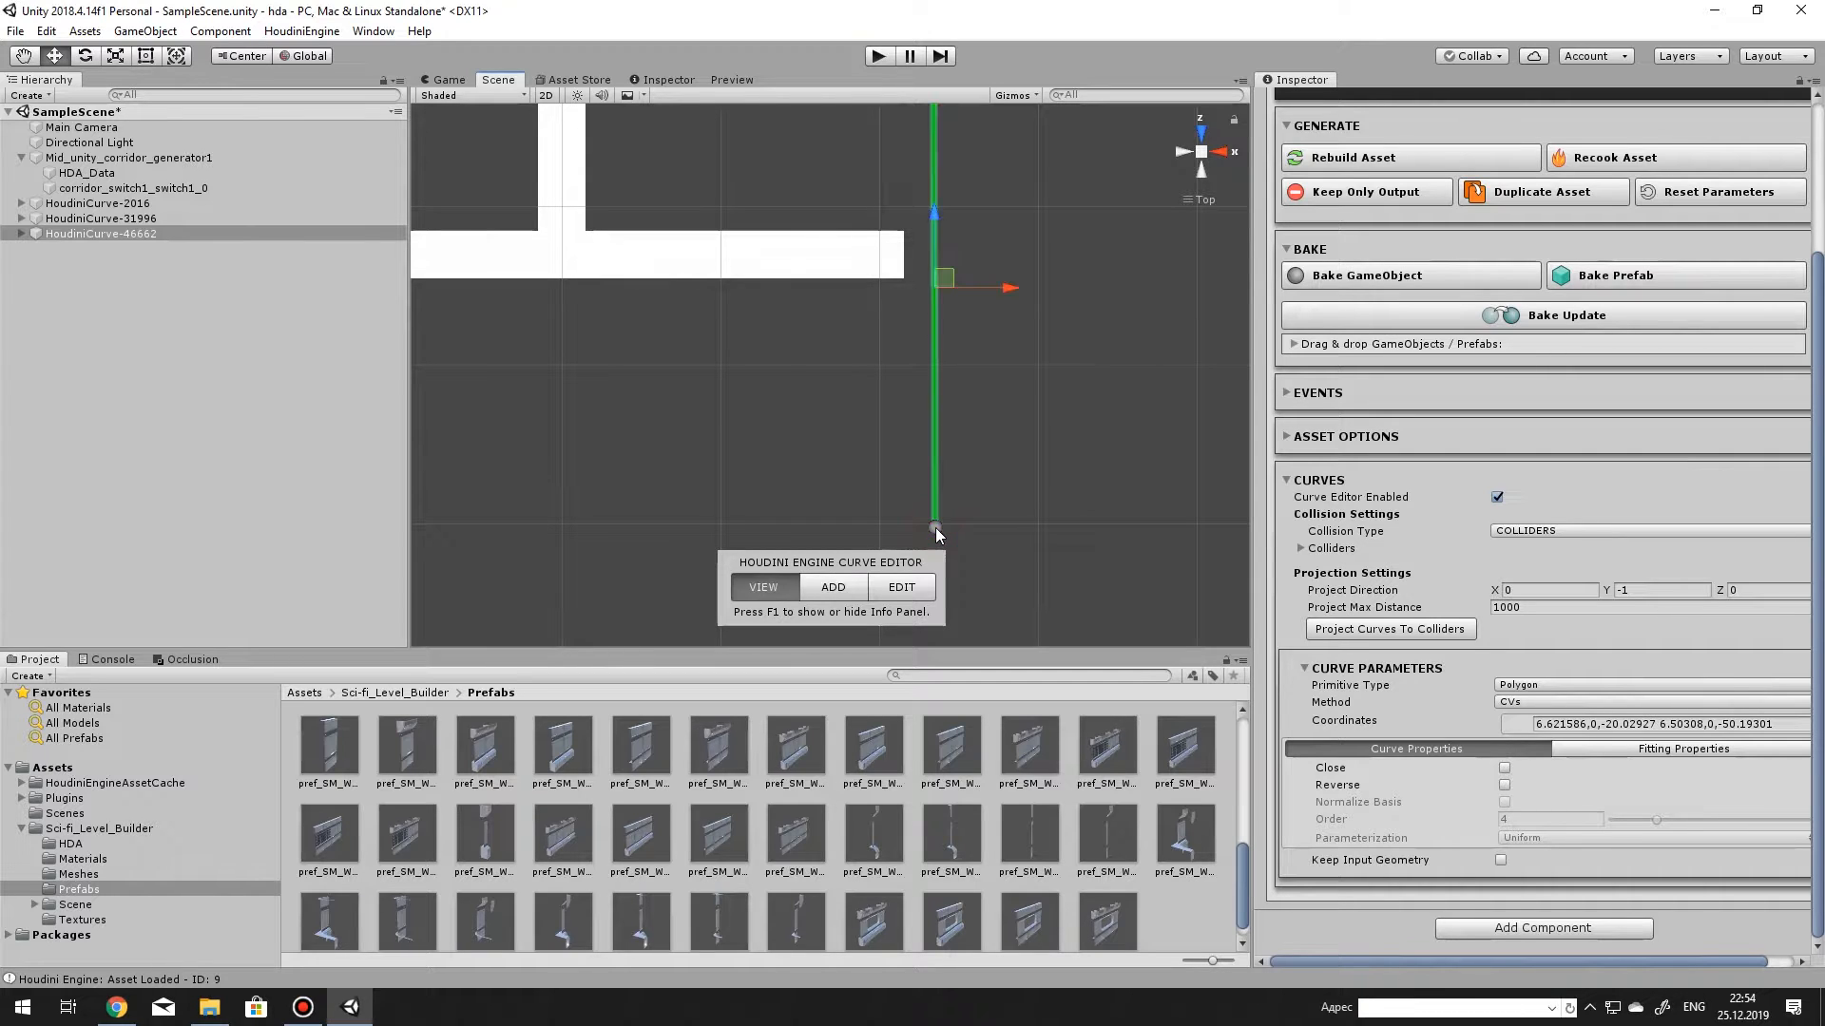
pyautogui.moveTo(1046, 371); pyautogui.dragTo(1138, 478, button='middle')
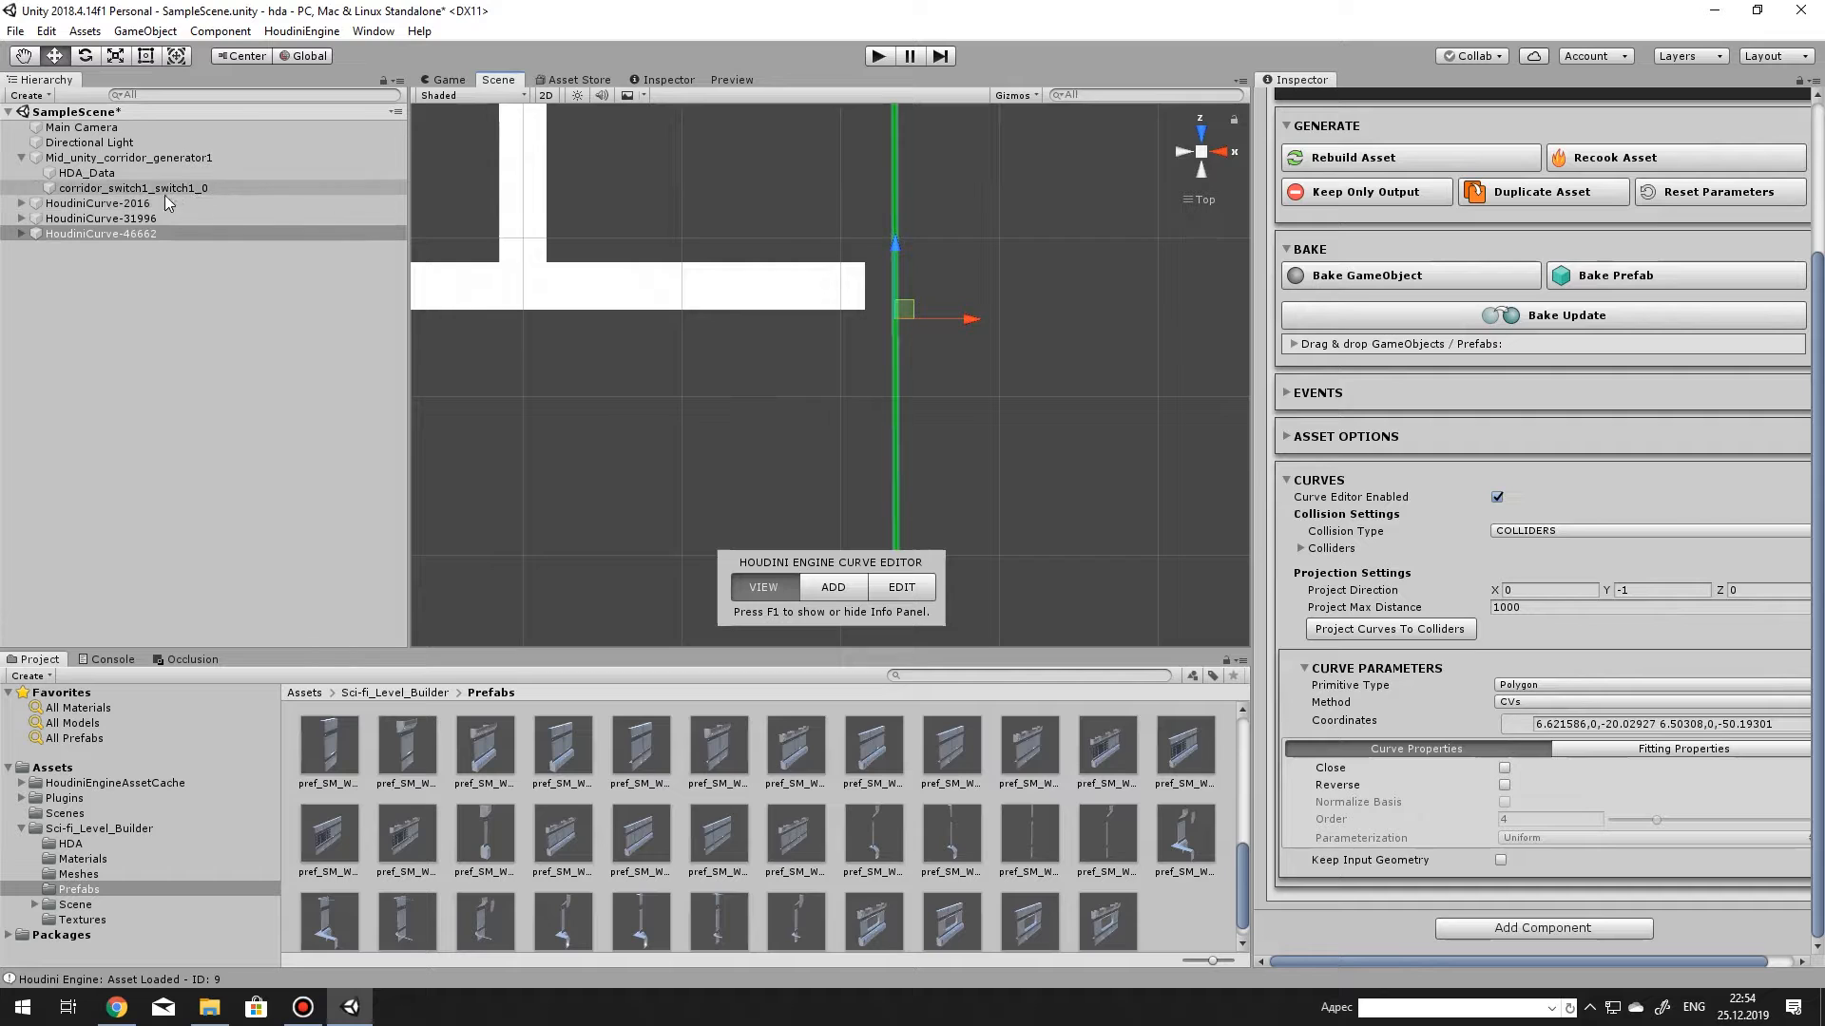
# Add a third input slot to Mid_unity_corridor_generator's object inputs and assign HoudiniCurve-46662 to it.
pyautogui.click(142, 158)
pyautogui.scroll(-10, 1452, 600)
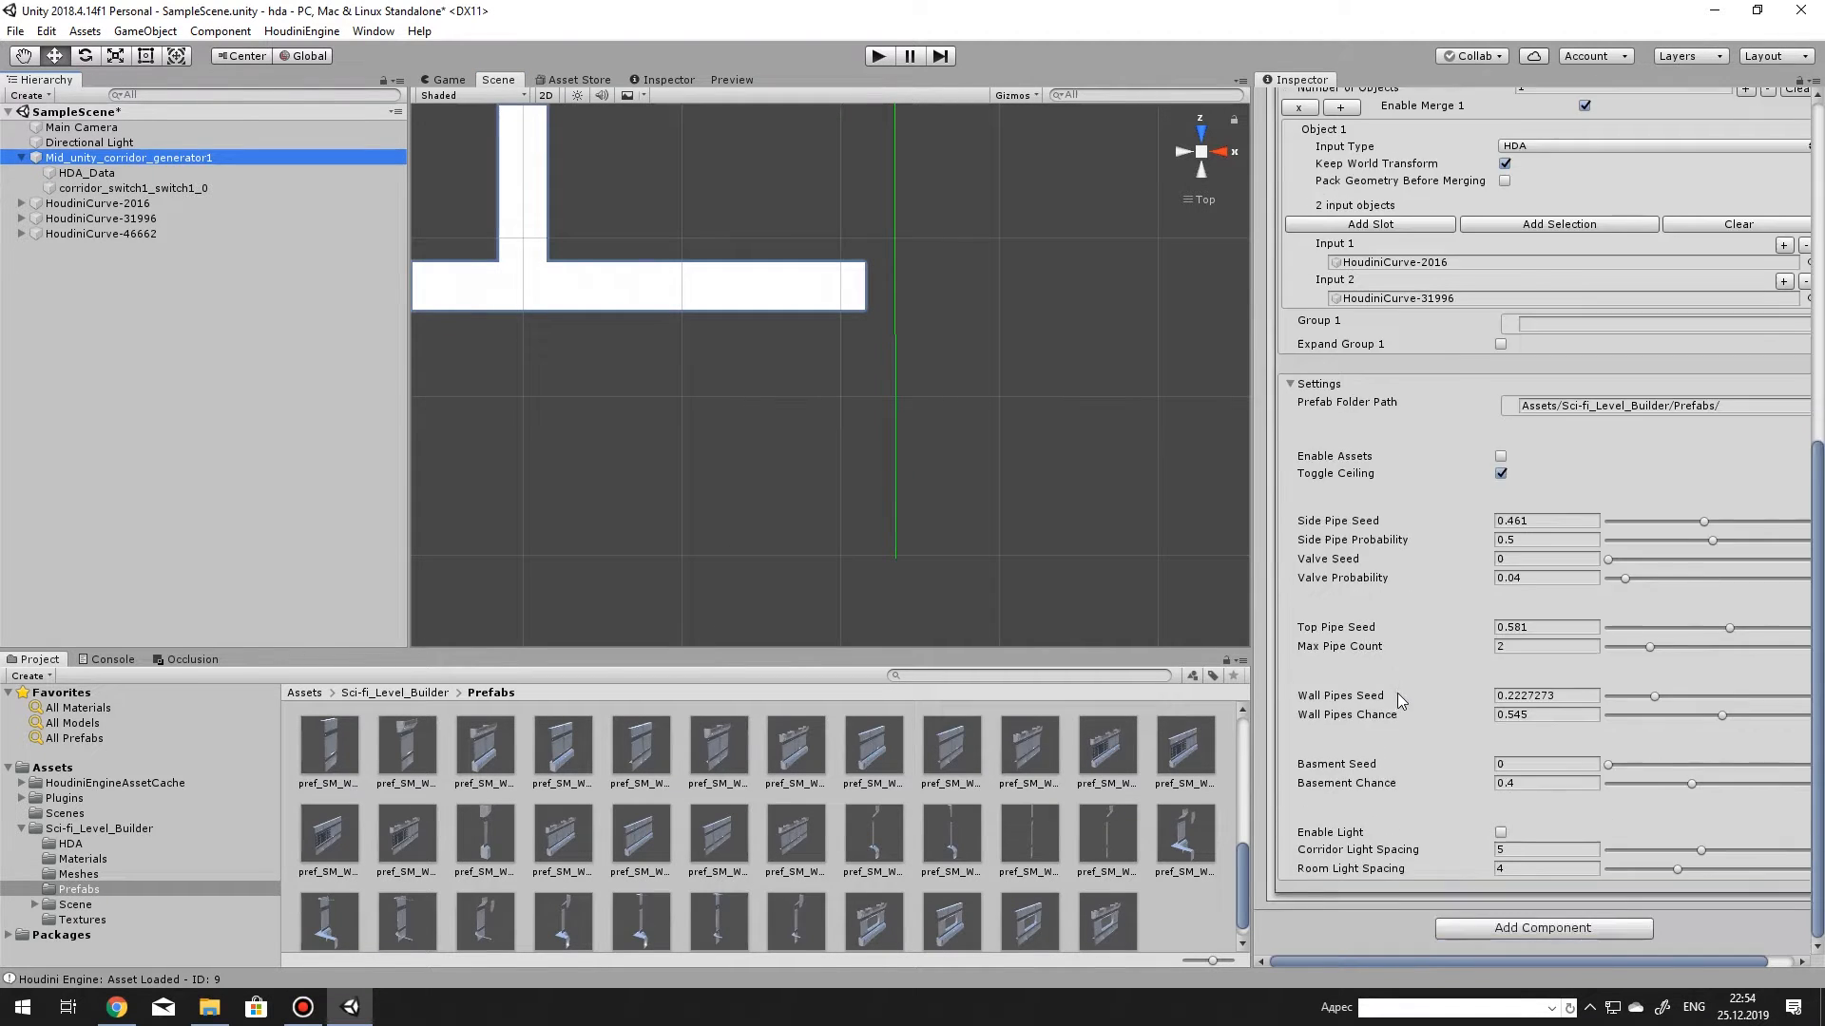
pyautogui.scroll(7, 1398, 692)
pyautogui.click(1382, 511)
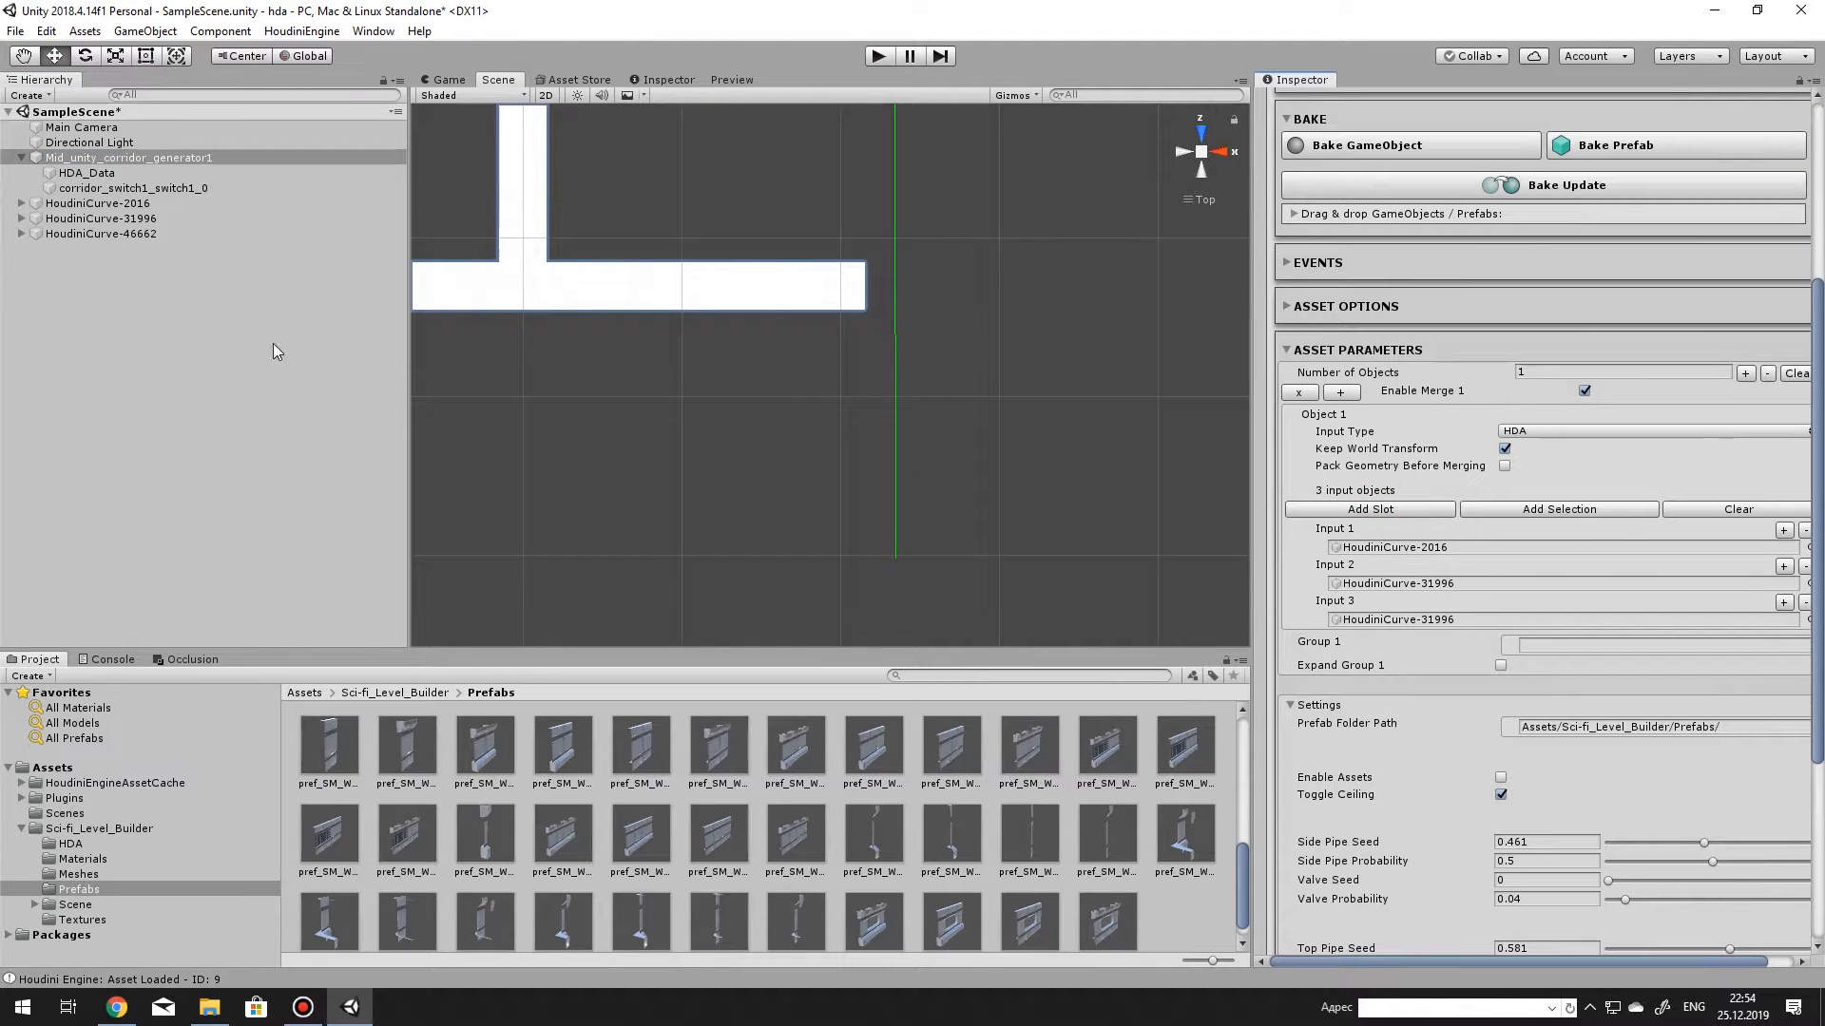
pyautogui.moveTo(134, 236); pyautogui.dragTo(1452, 629)
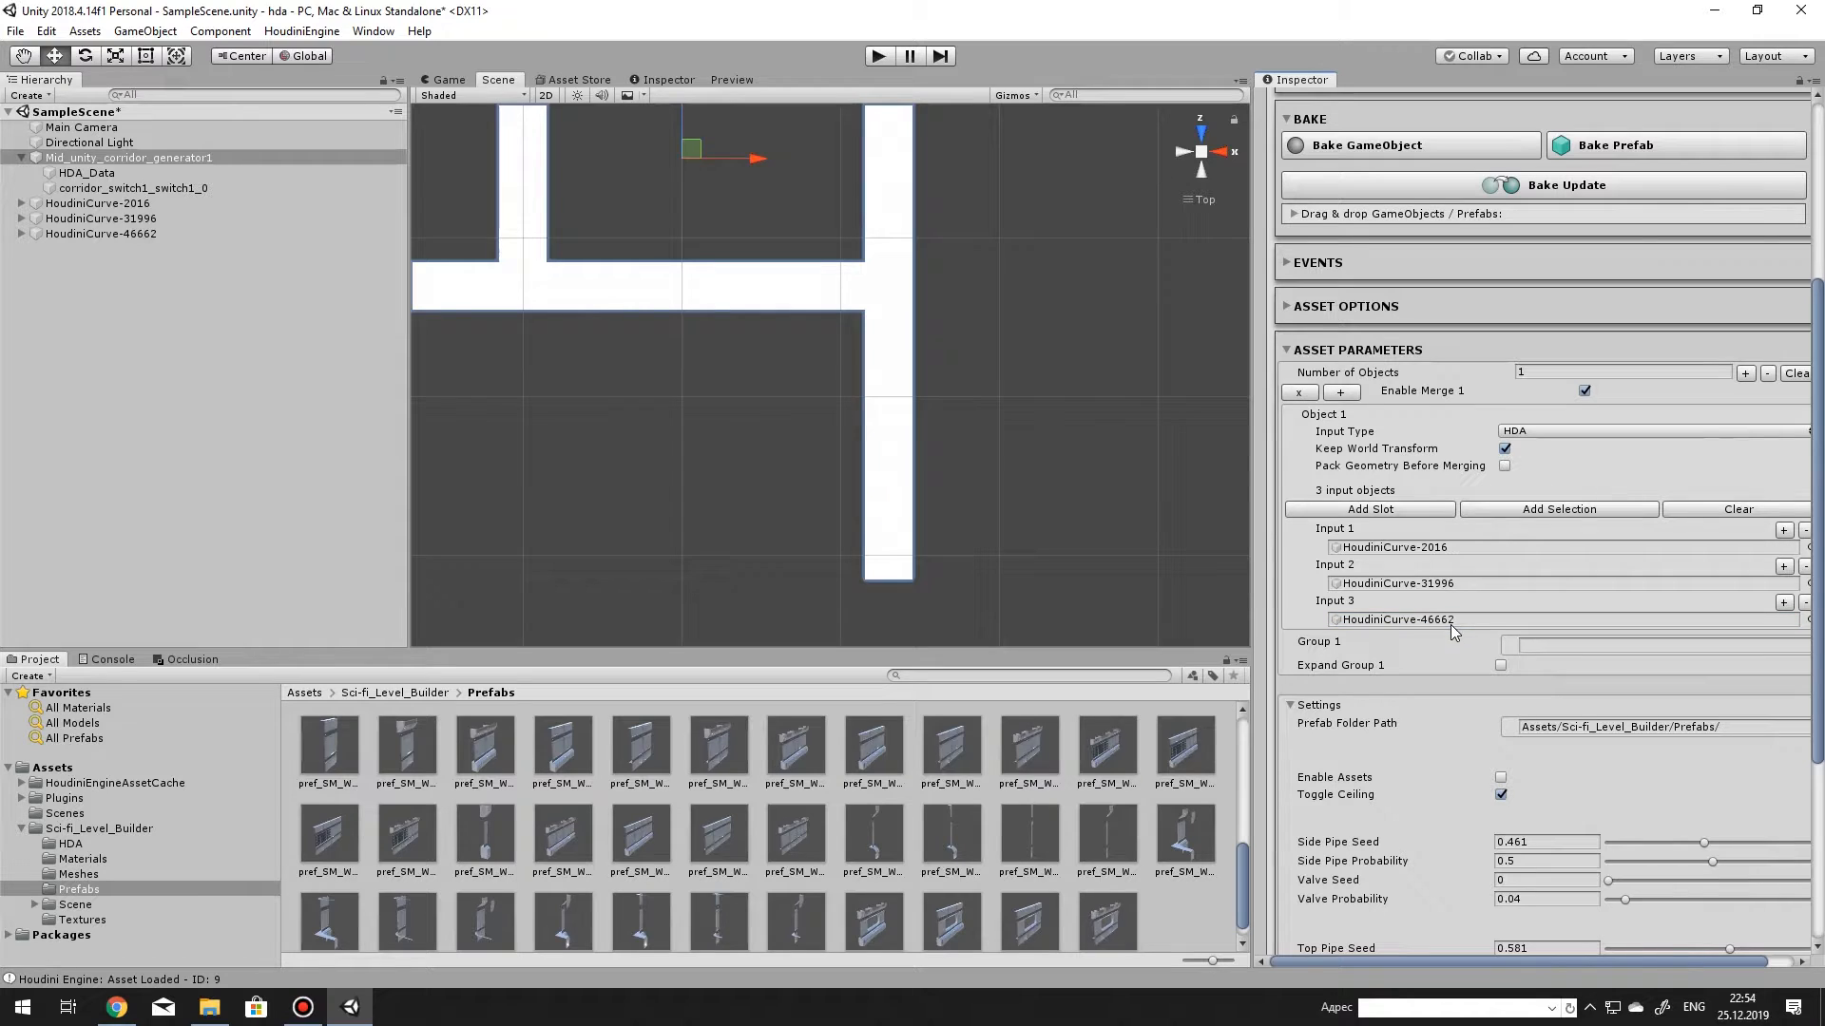
pyautogui.click(1207, 153)
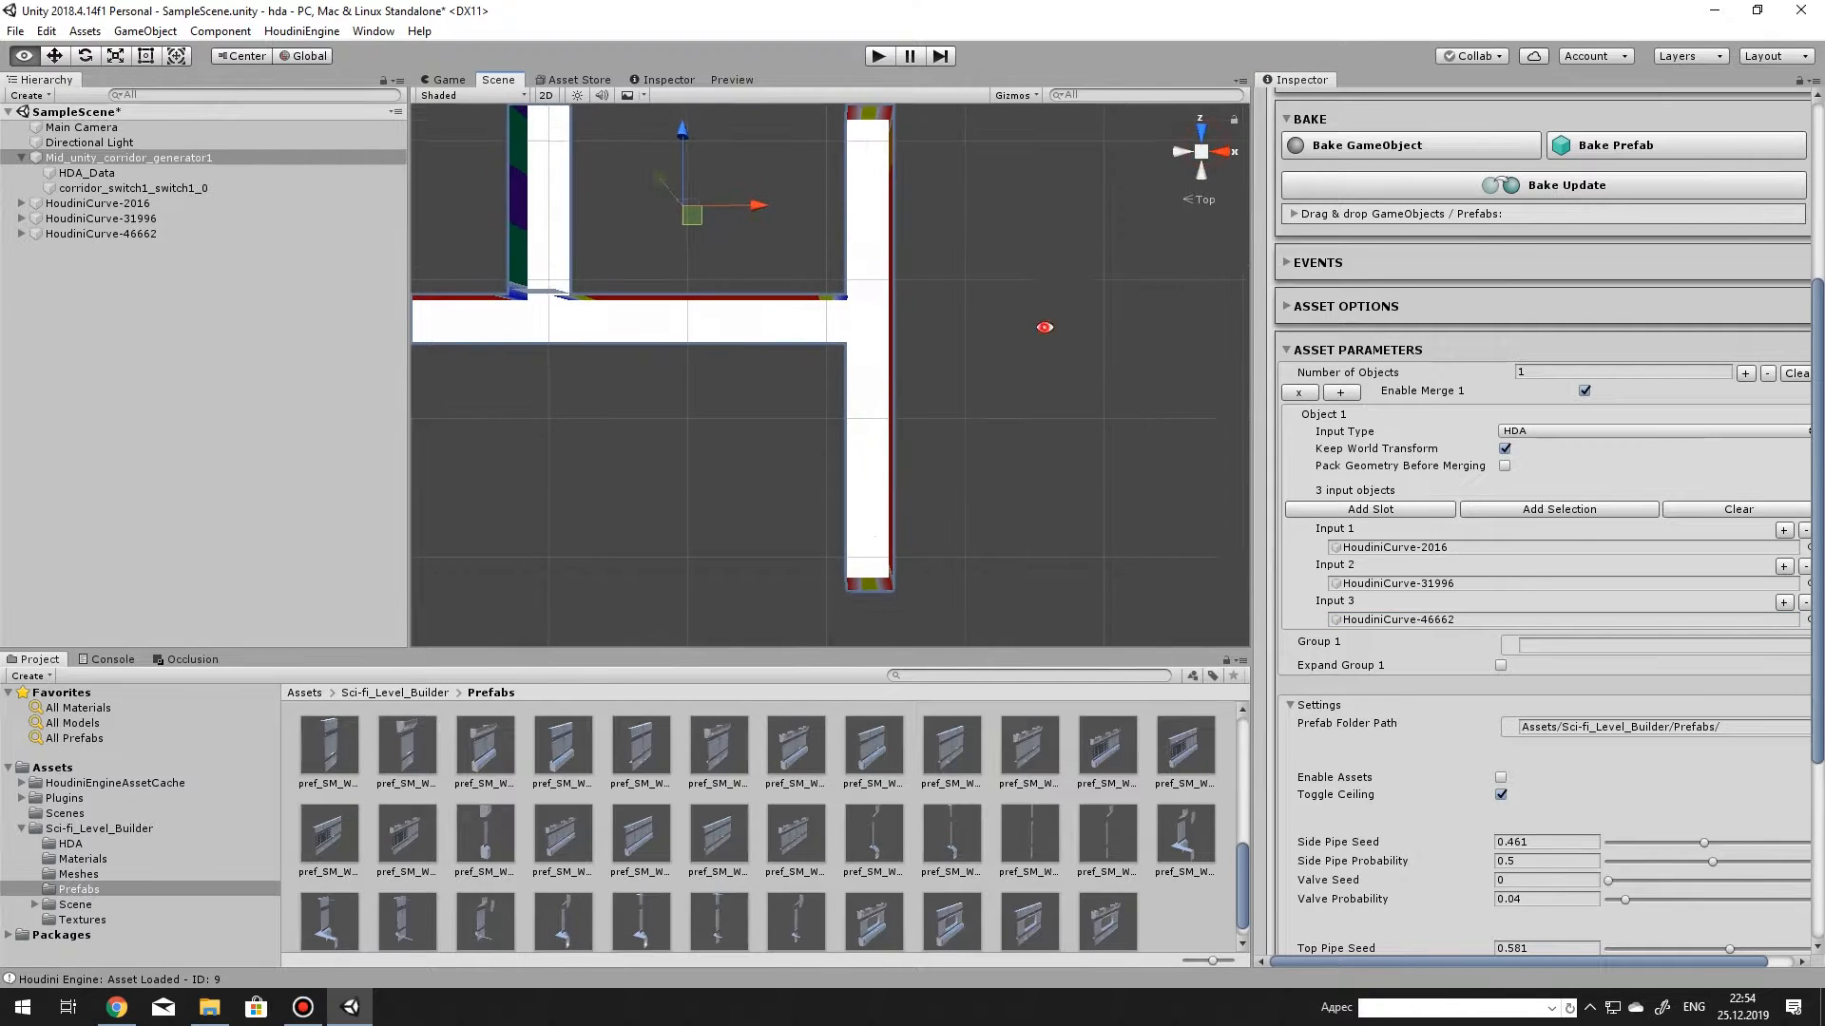
pyautogui.keyDown('alt'); pyautogui.moveTo(1046, 326); pyautogui.dragTo(979, 166); pyautogui.keyUp('alt')
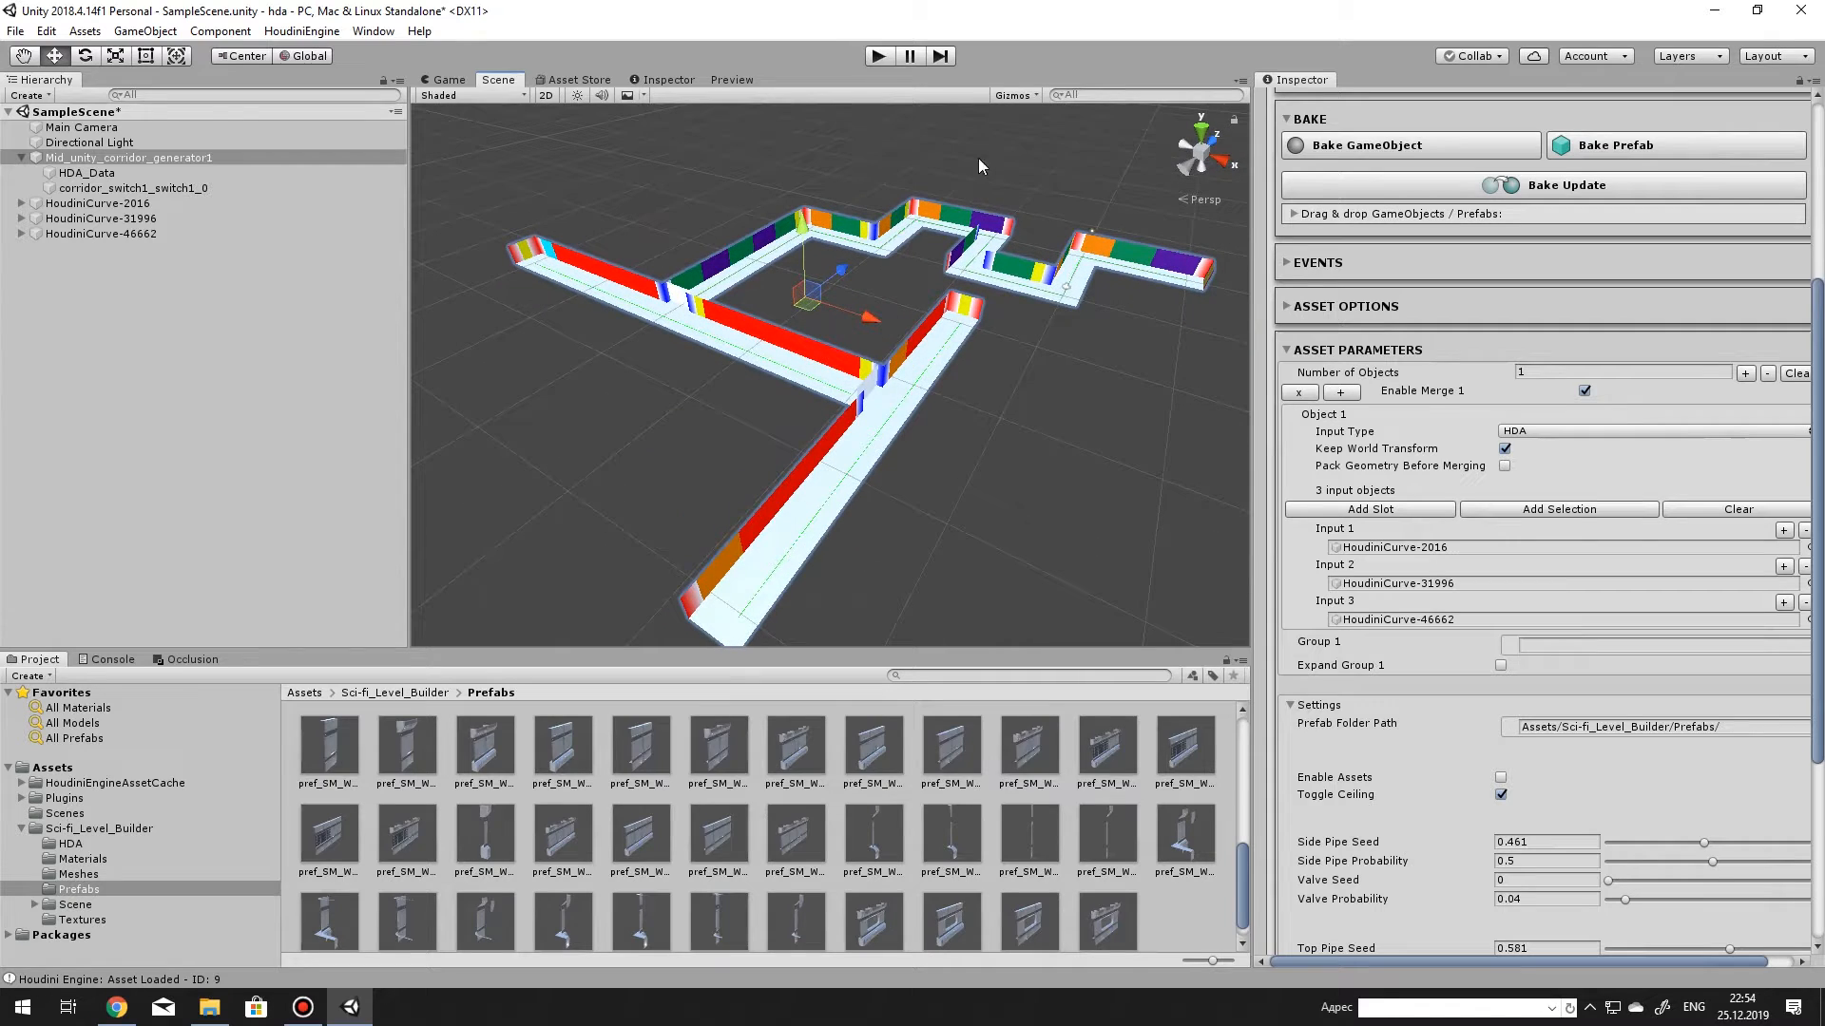
# Extend HoudiniCurve-46662 from its lower end with a short sideways segment and a parallel return line beside the first, seen from above.
pyautogui.click(1202, 133)
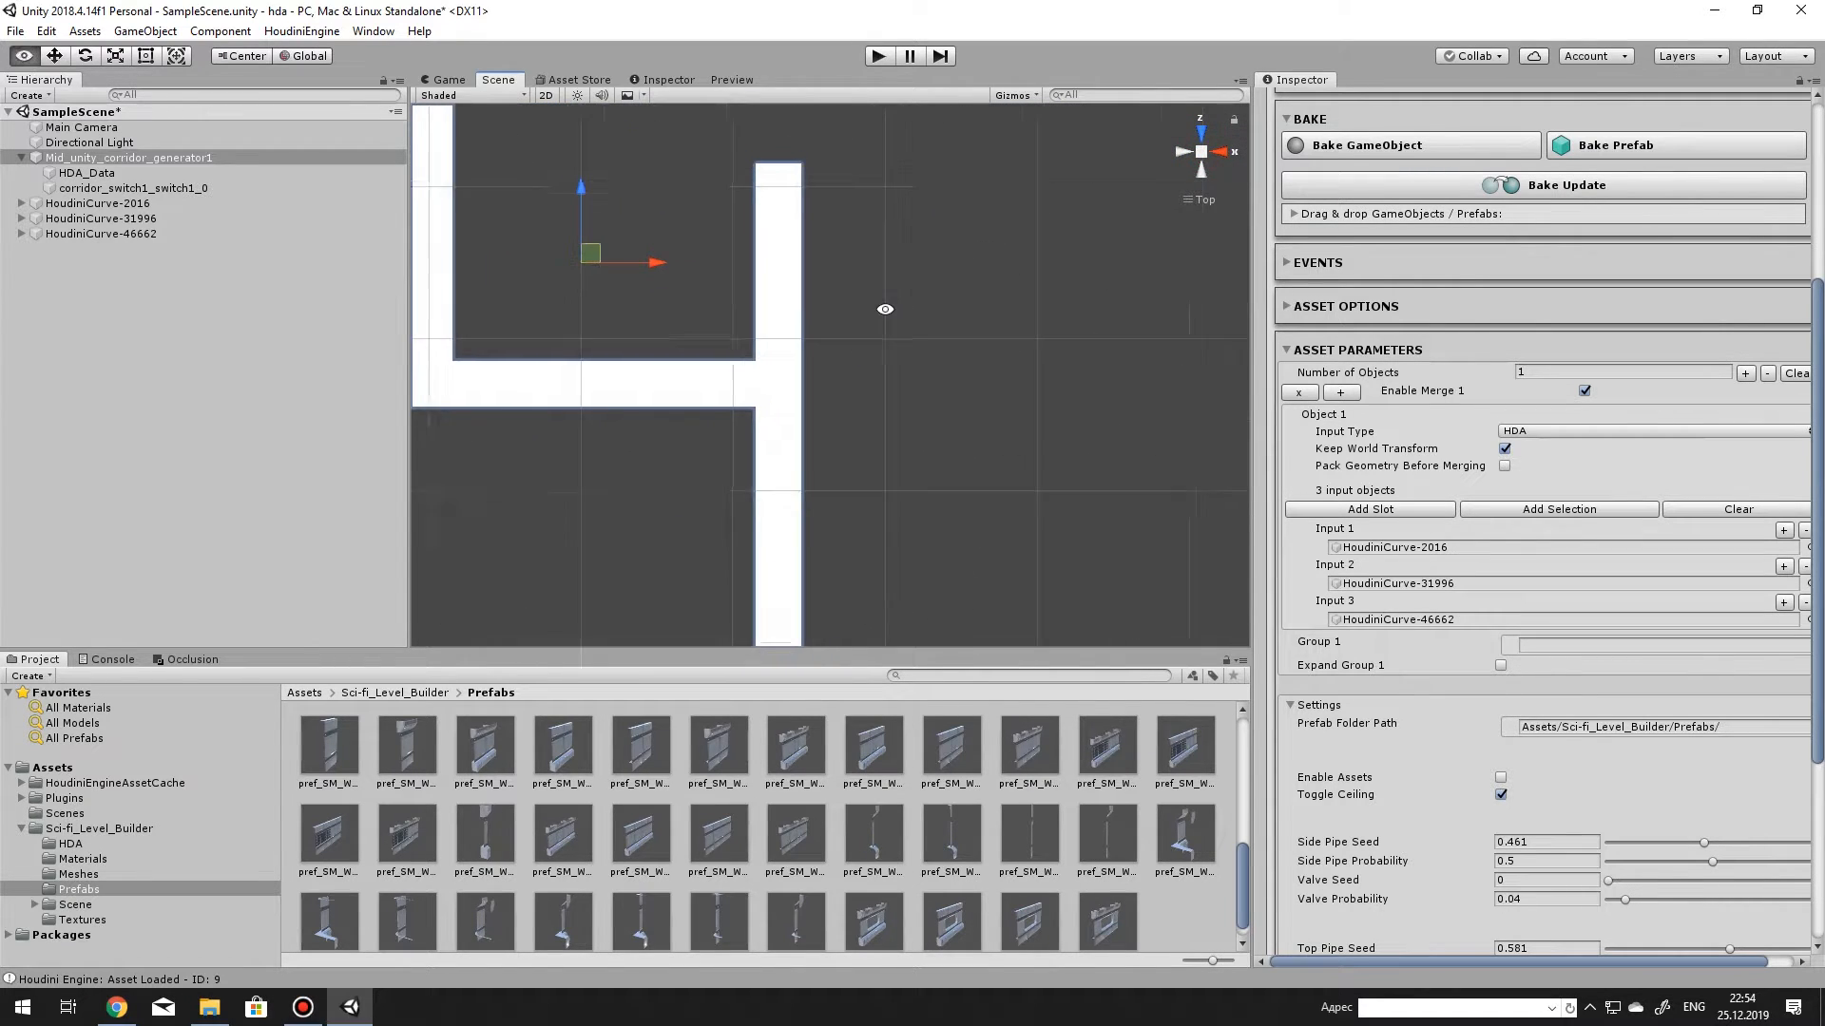
pyautogui.click(174, 236)
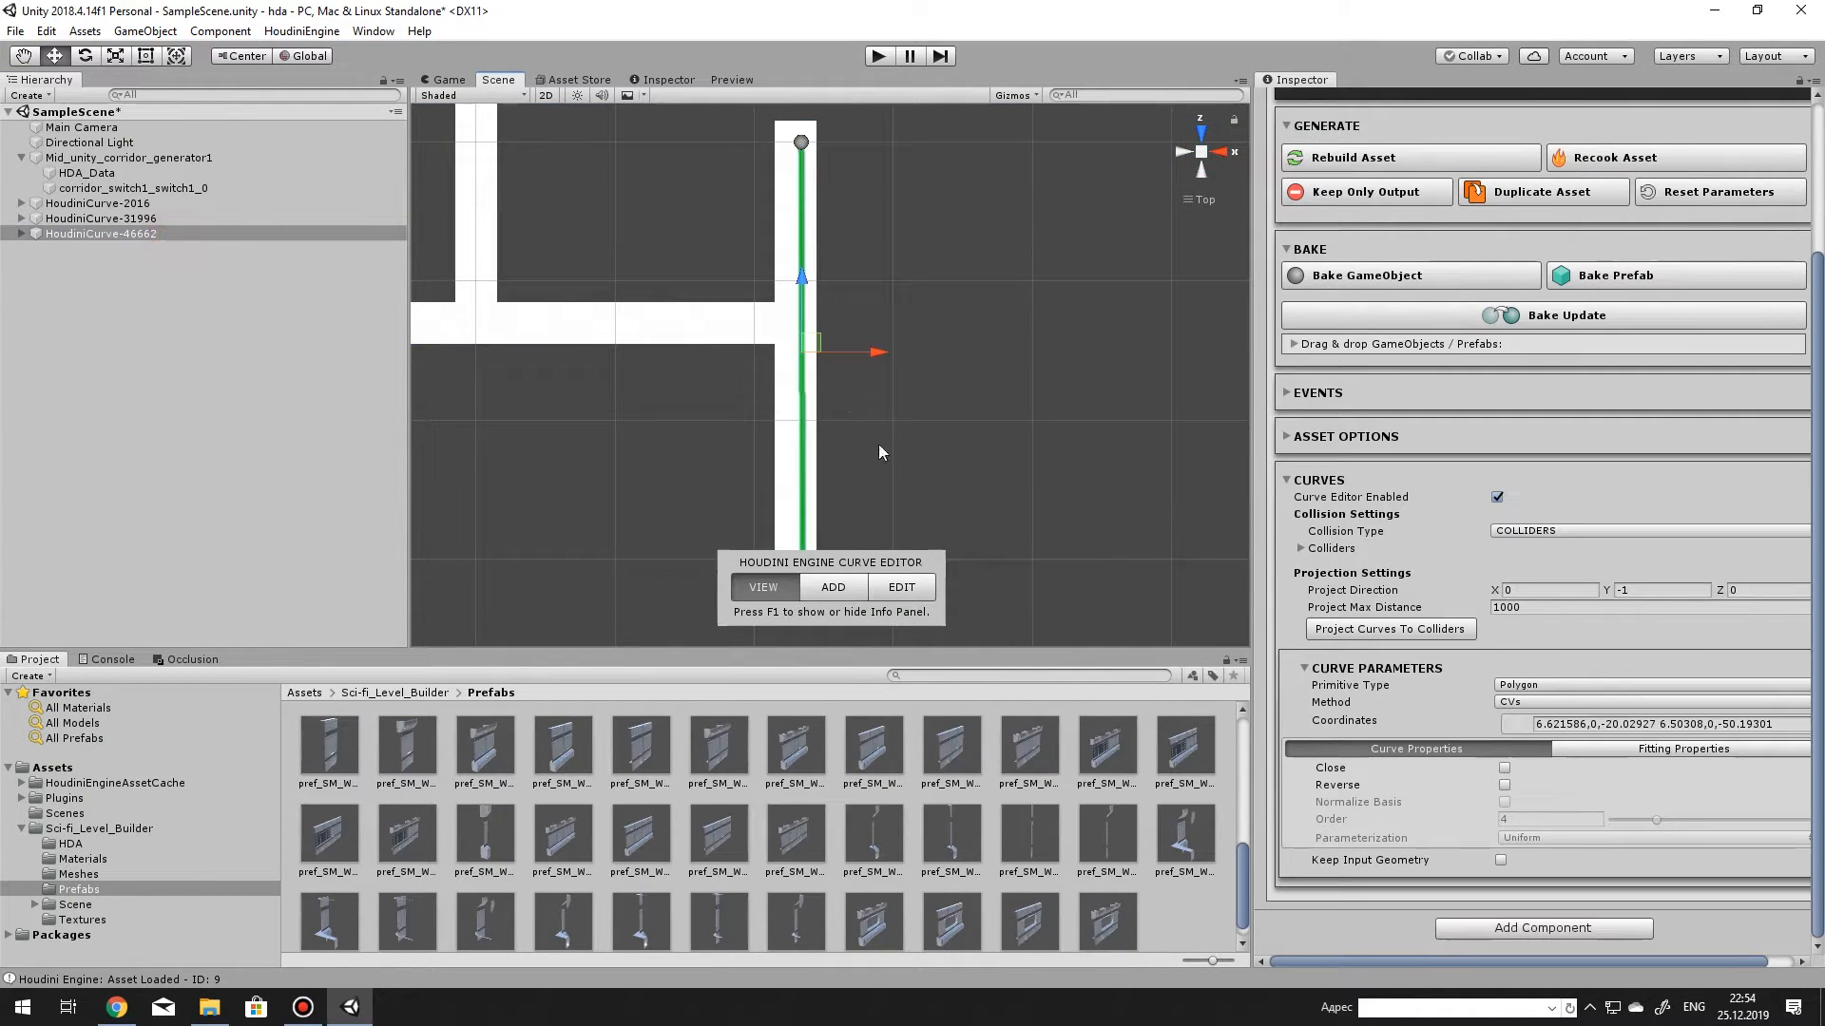
pyautogui.keyDown('alt'); pyautogui.moveTo(891, 501); pyautogui.dragTo(825, 513, button='middle'); pyautogui.keyUp('alt')
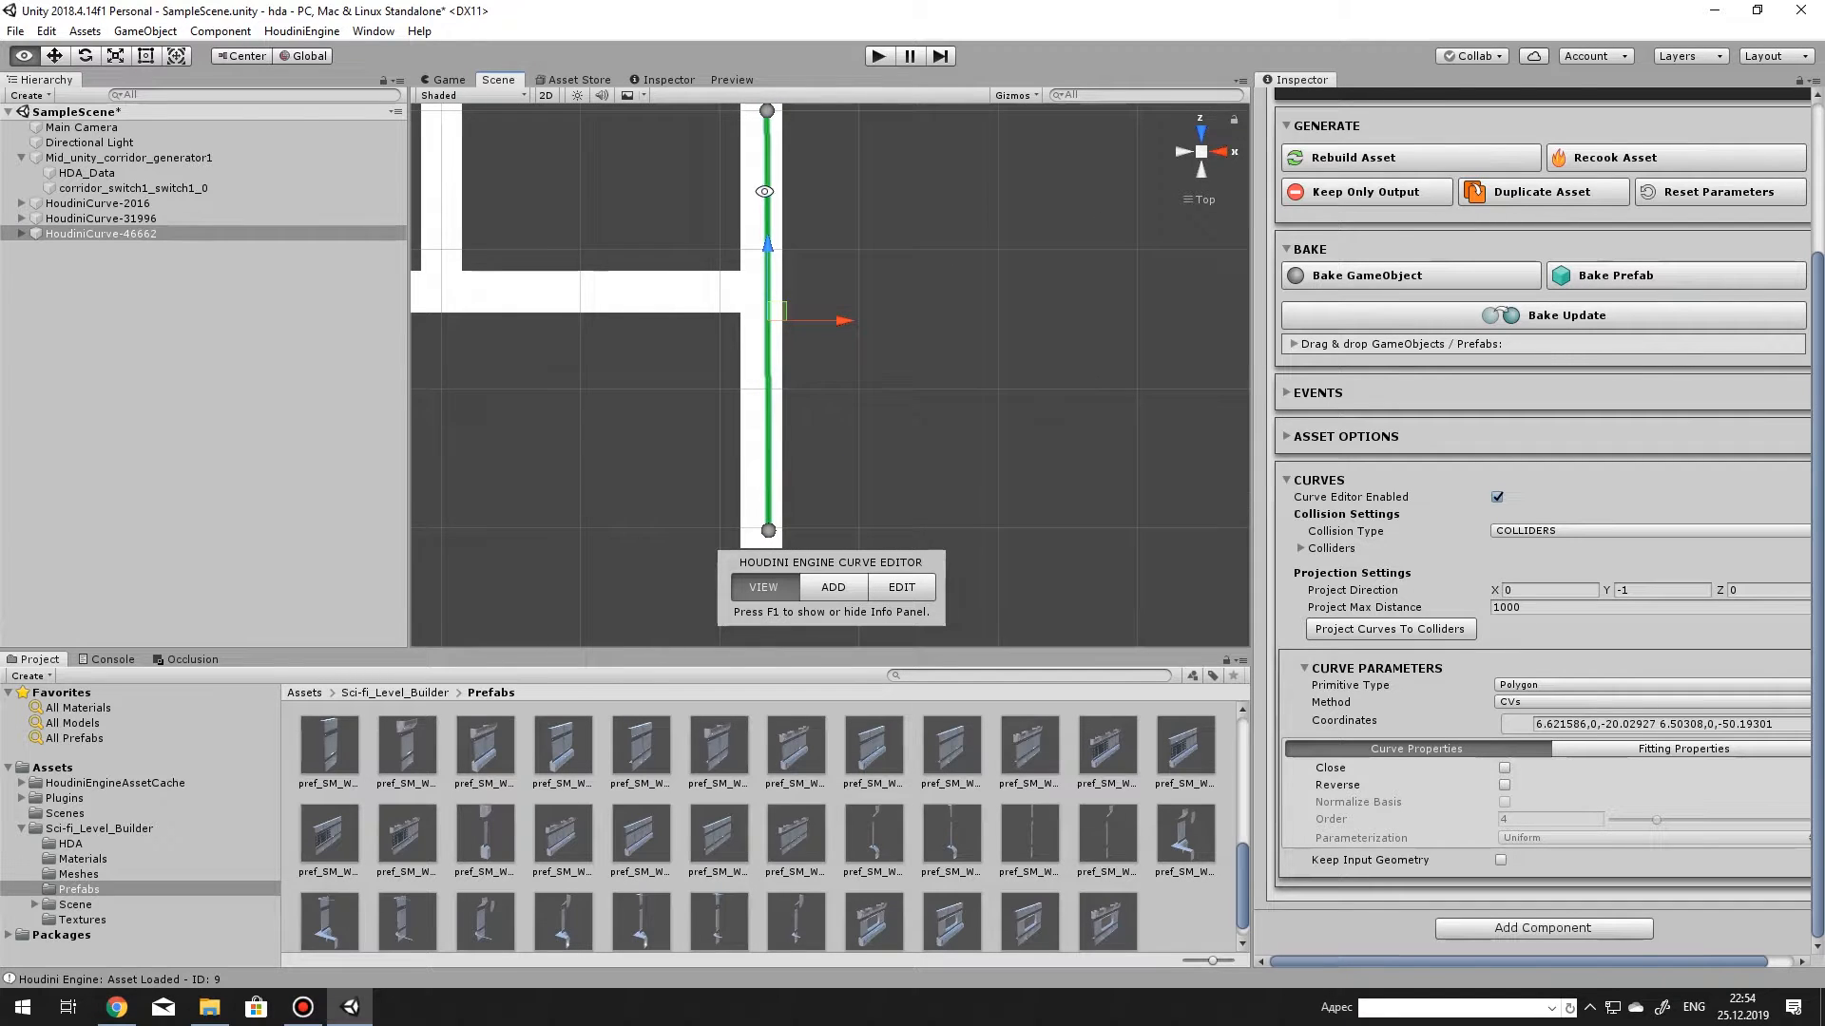
pyautogui.keyDown('alt'); pyautogui.moveTo(764, 191); pyautogui.dragTo(776, 243, button='middle'); pyautogui.keyUp('alt')
pyautogui.moveTo(879, 281); pyautogui.dragTo(890, 206, button='middle')
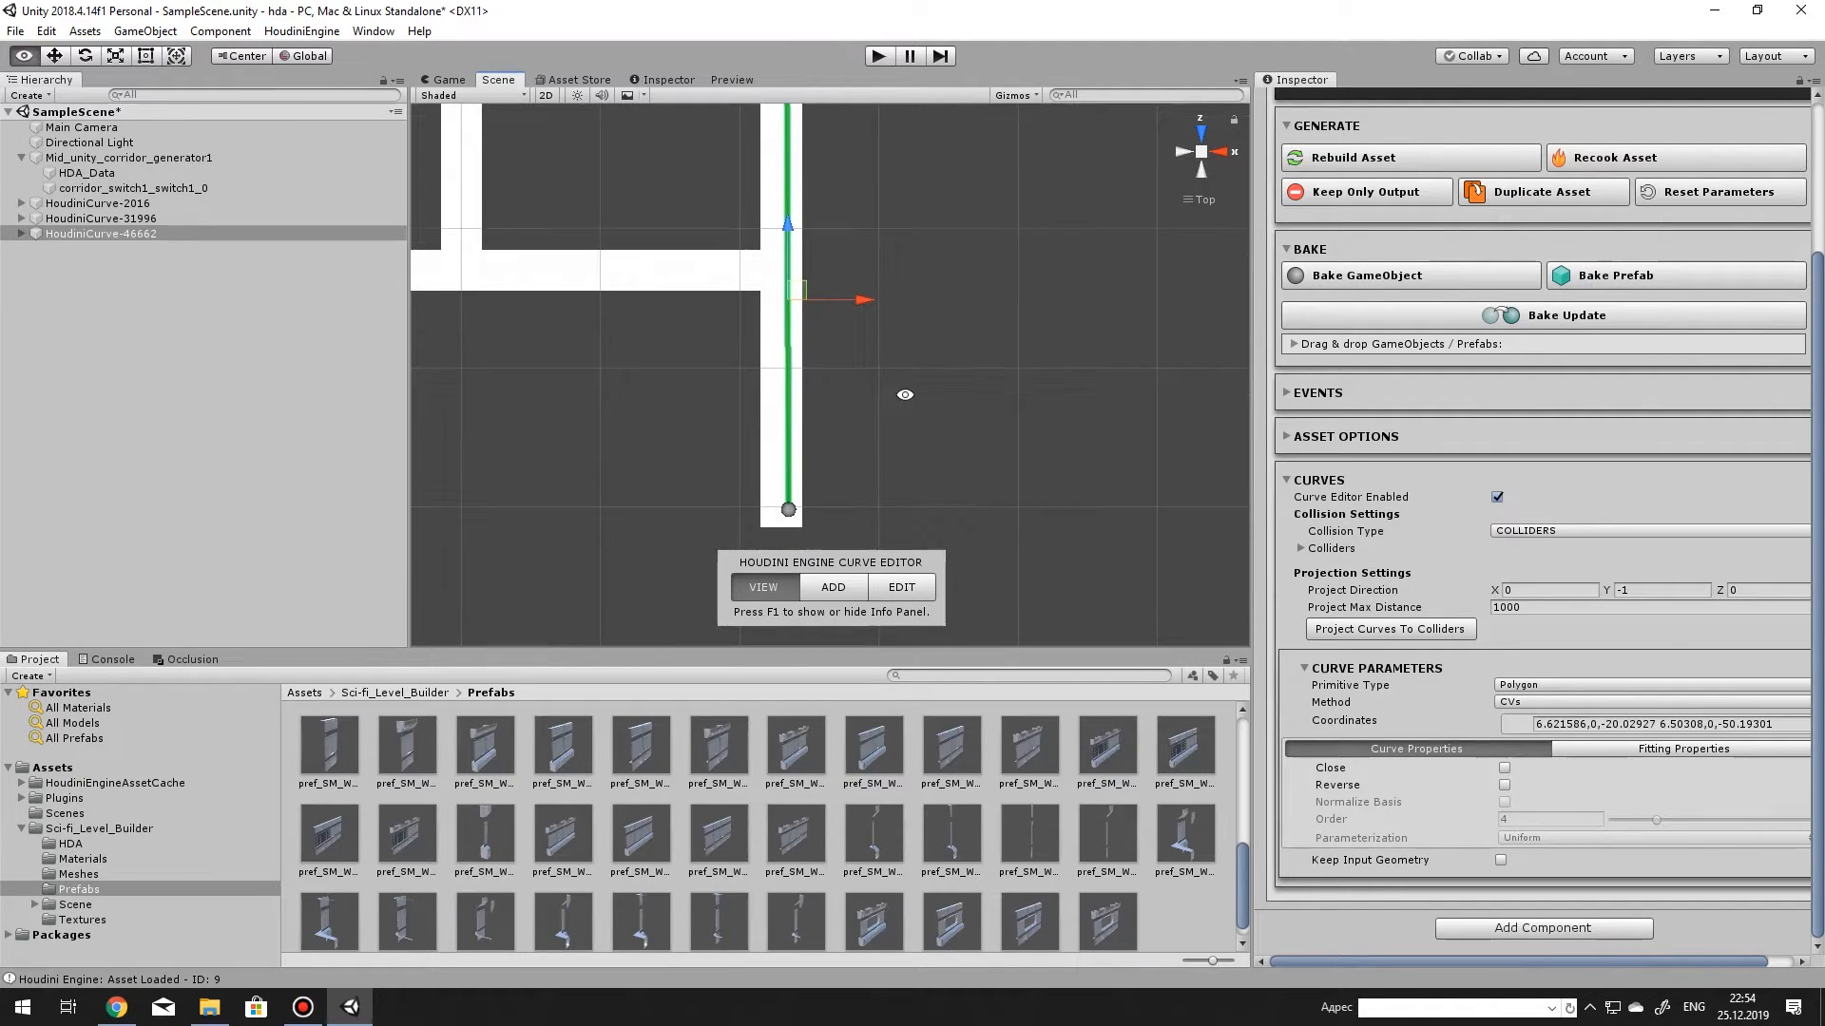
pyautogui.scroll(-1, 905, 395)
pyautogui.moveTo(918, 376); pyautogui.dragTo(920, 390, button='middle')
pyautogui.press('shift')
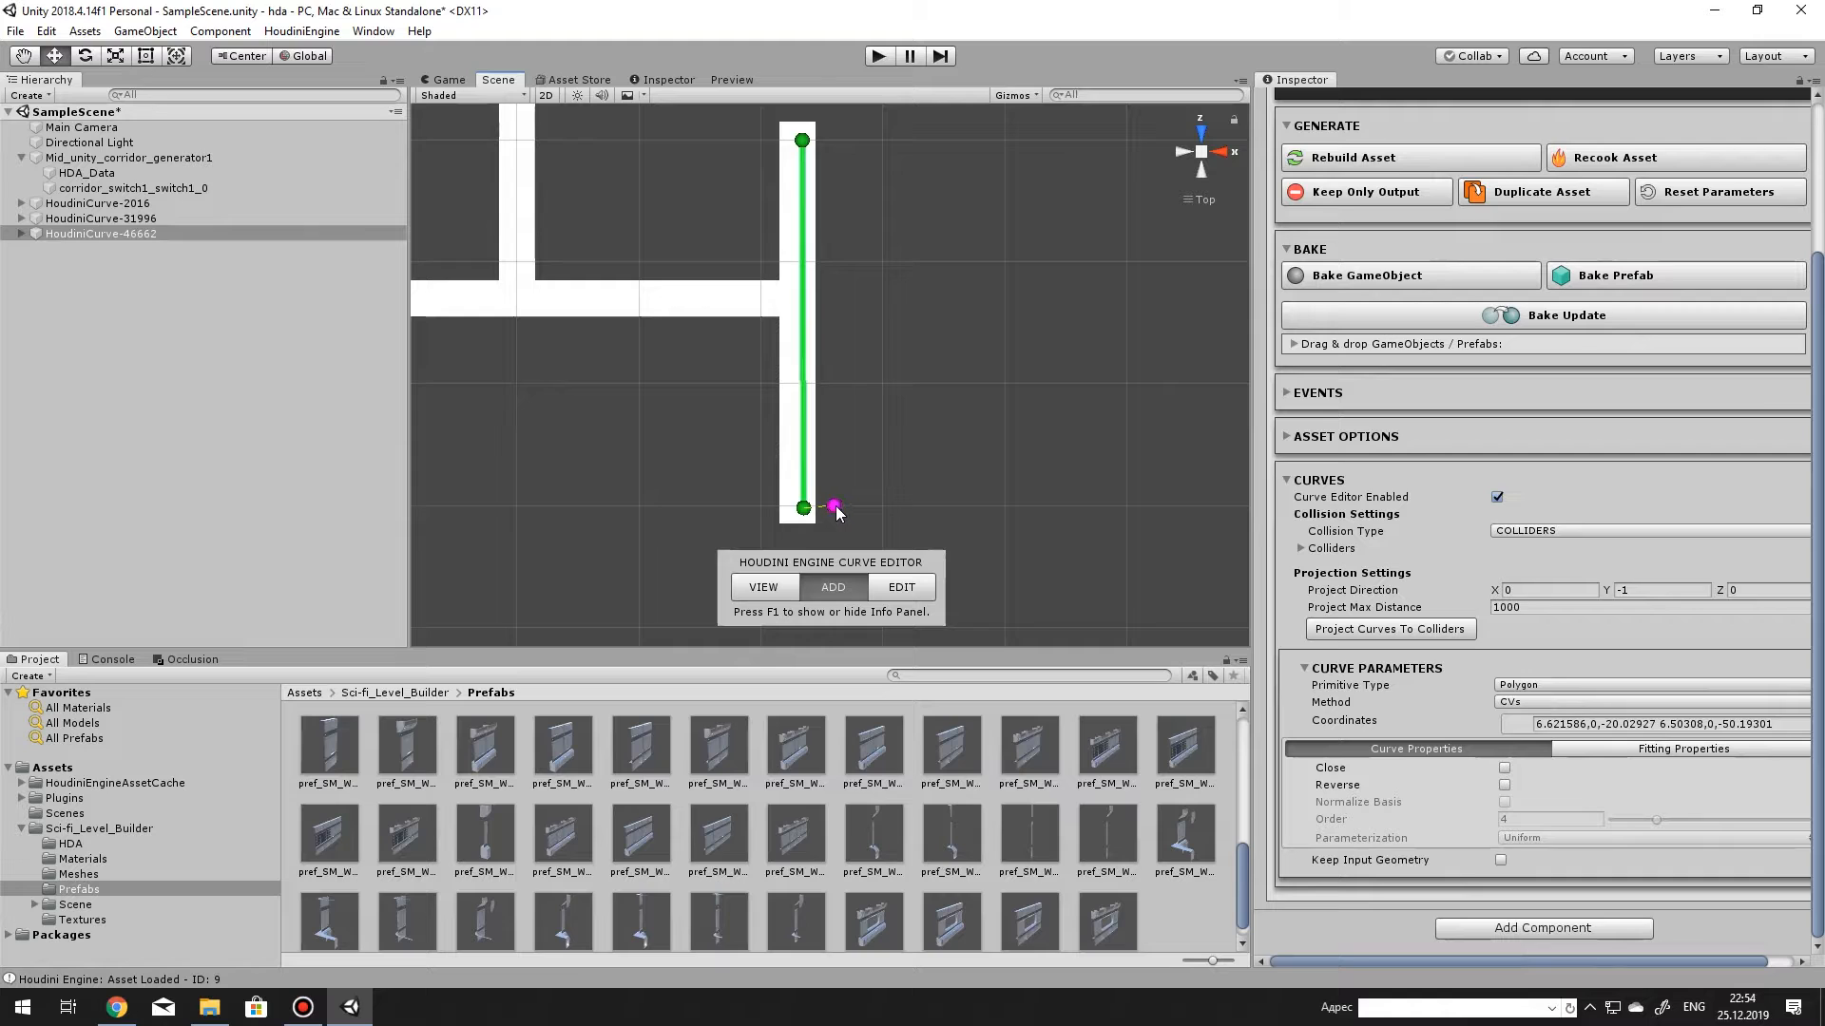
pyautogui.click(836, 509)
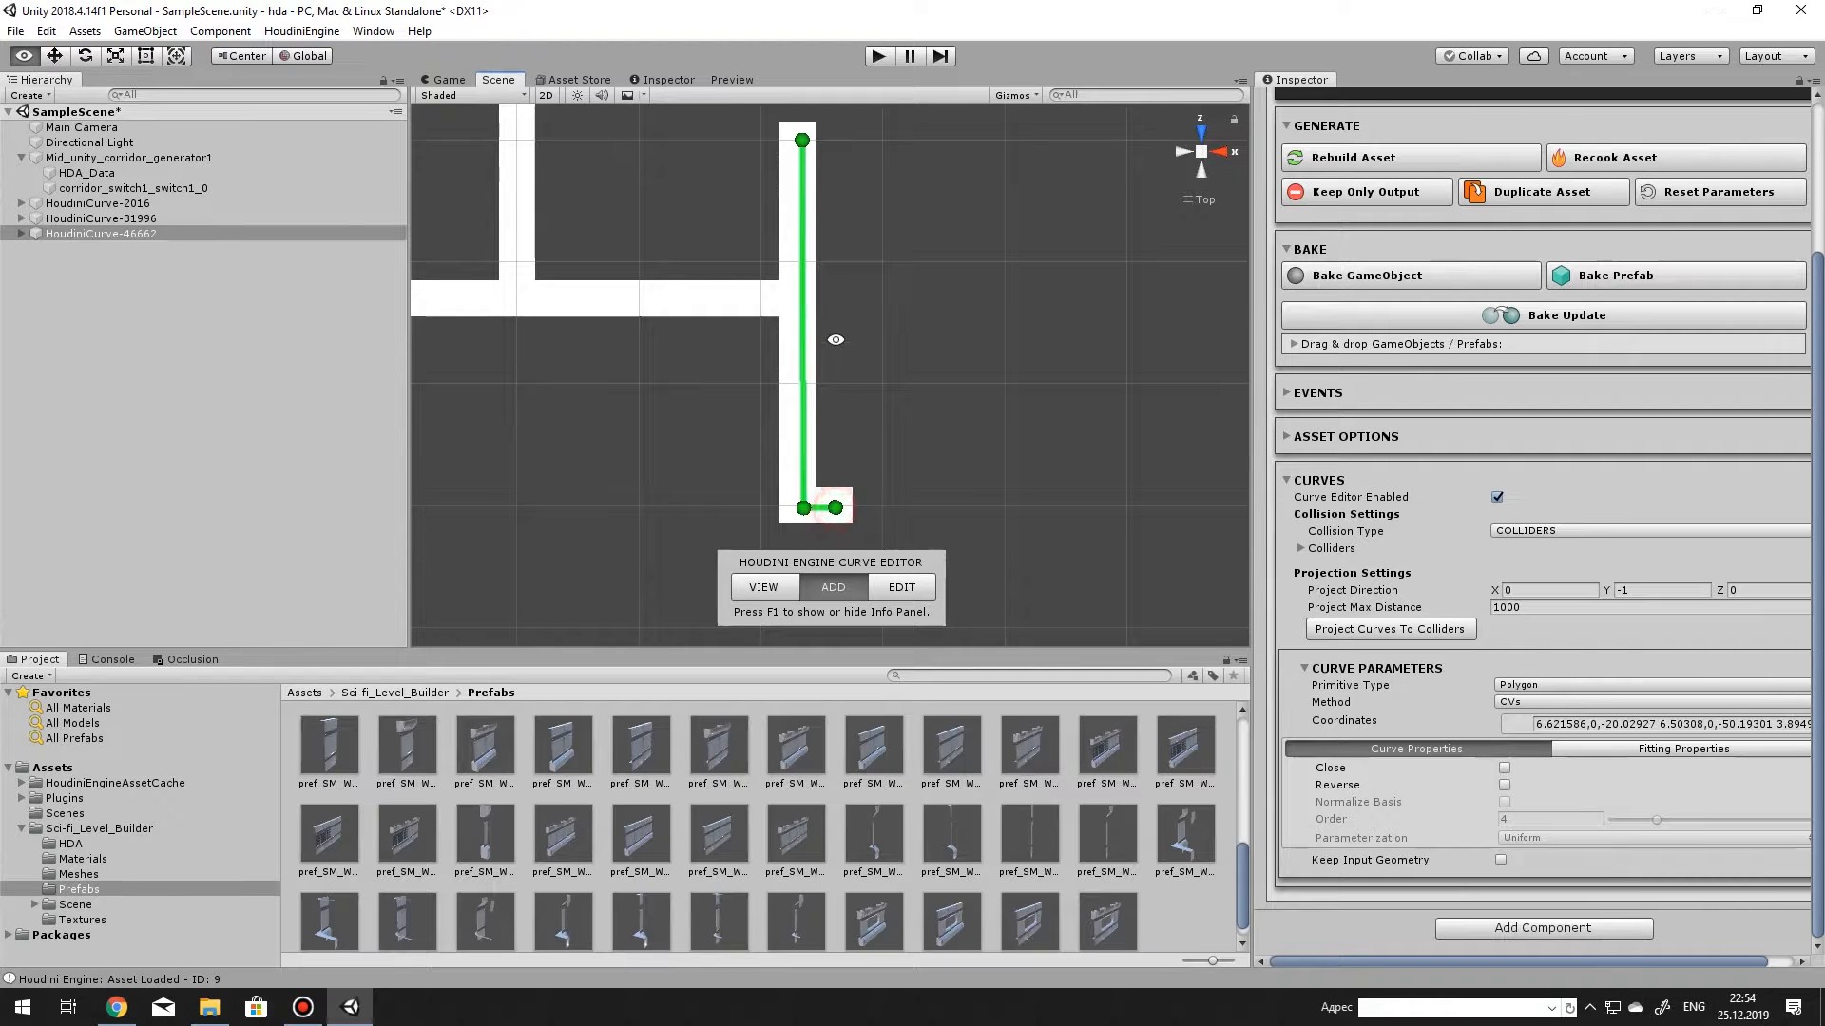
pyautogui.moveTo(834, 339); pyautogui.dragTo(837, 451, button='middle')
pyautogui.moveTo(833, 249); pyautogui.dragTo(897, 209, button='middle')
pyautogui.click(901, 245)
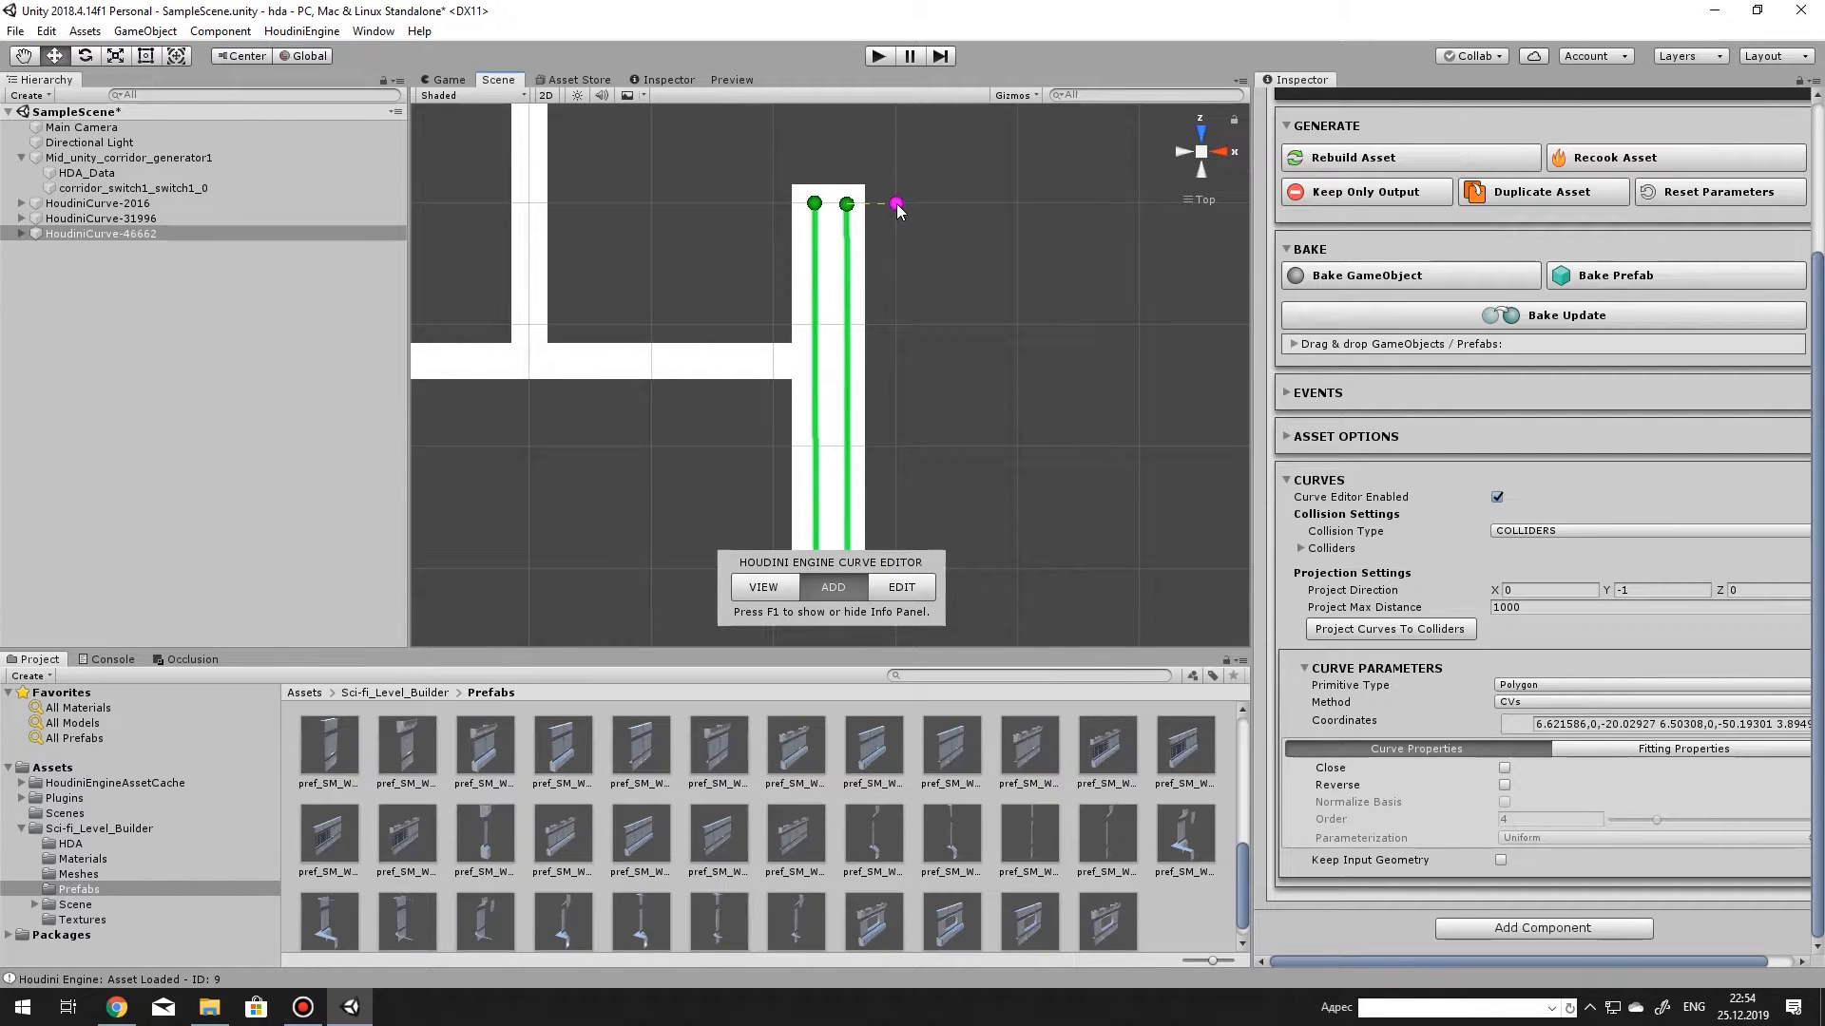
# Continue HoudiniCurve-46662 sideways at the upper end and down along a third parallel line.
pyautogui.click(896, 205)
pyautogui.moveTo(895, 322); pyautogui.dragTo(933, 163, button='middle')
pyautogui.click(939, 418)
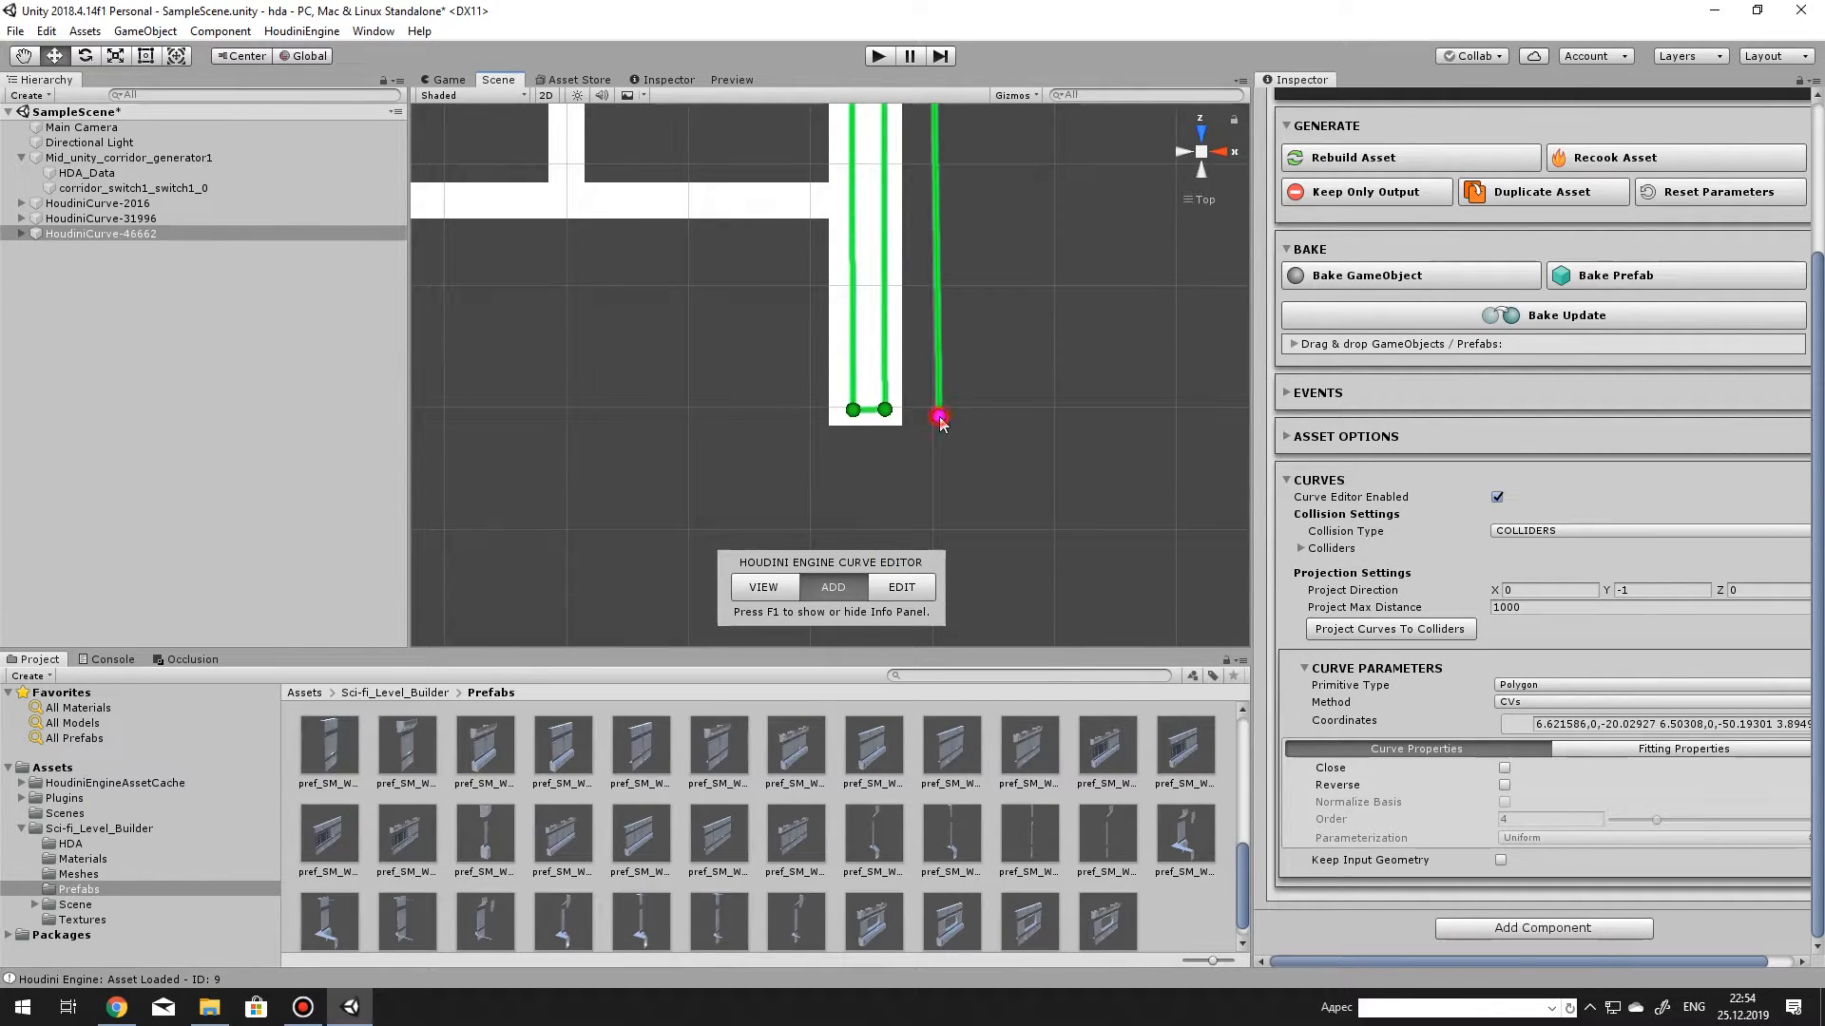
# Nudge the third line's lower end point toward the second line and level it with the other lower points.
pyautogui.moveTo(958, 436); pyautogui.dragTo(917, 458, button='middle')
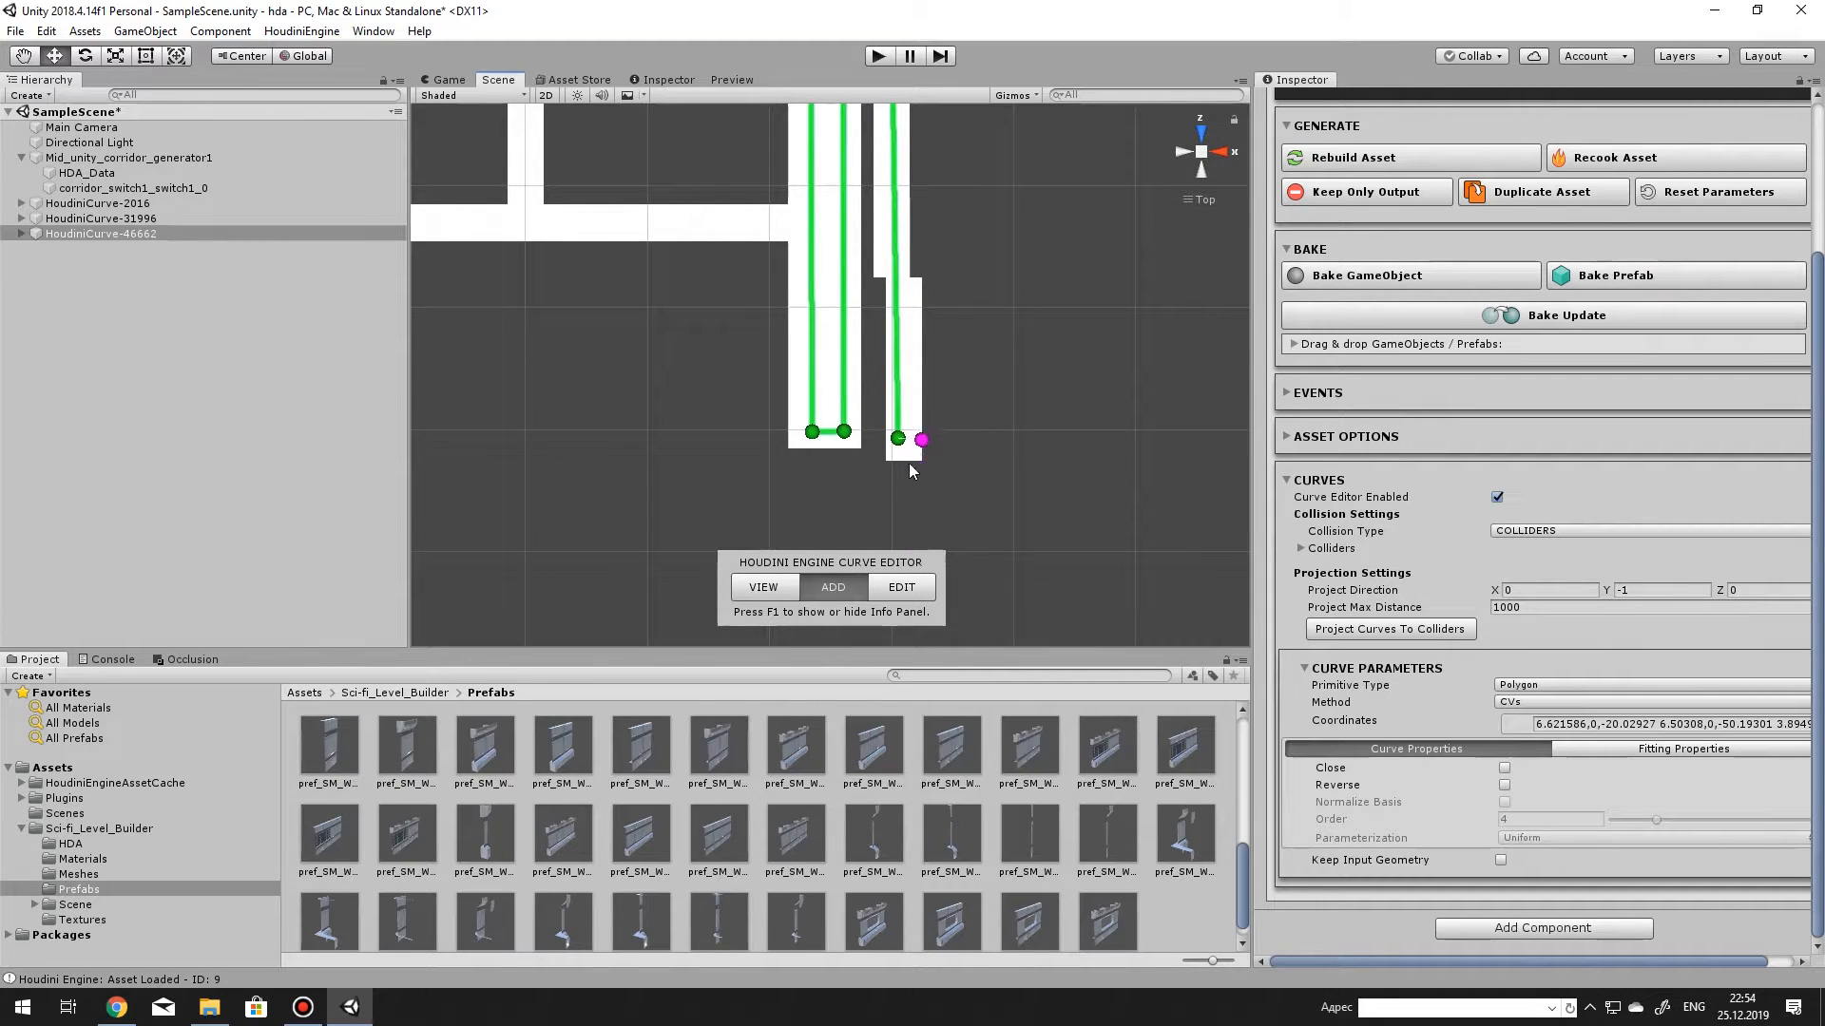
pyautogui.click(899, 590)
pyautogui.click(898, 439)
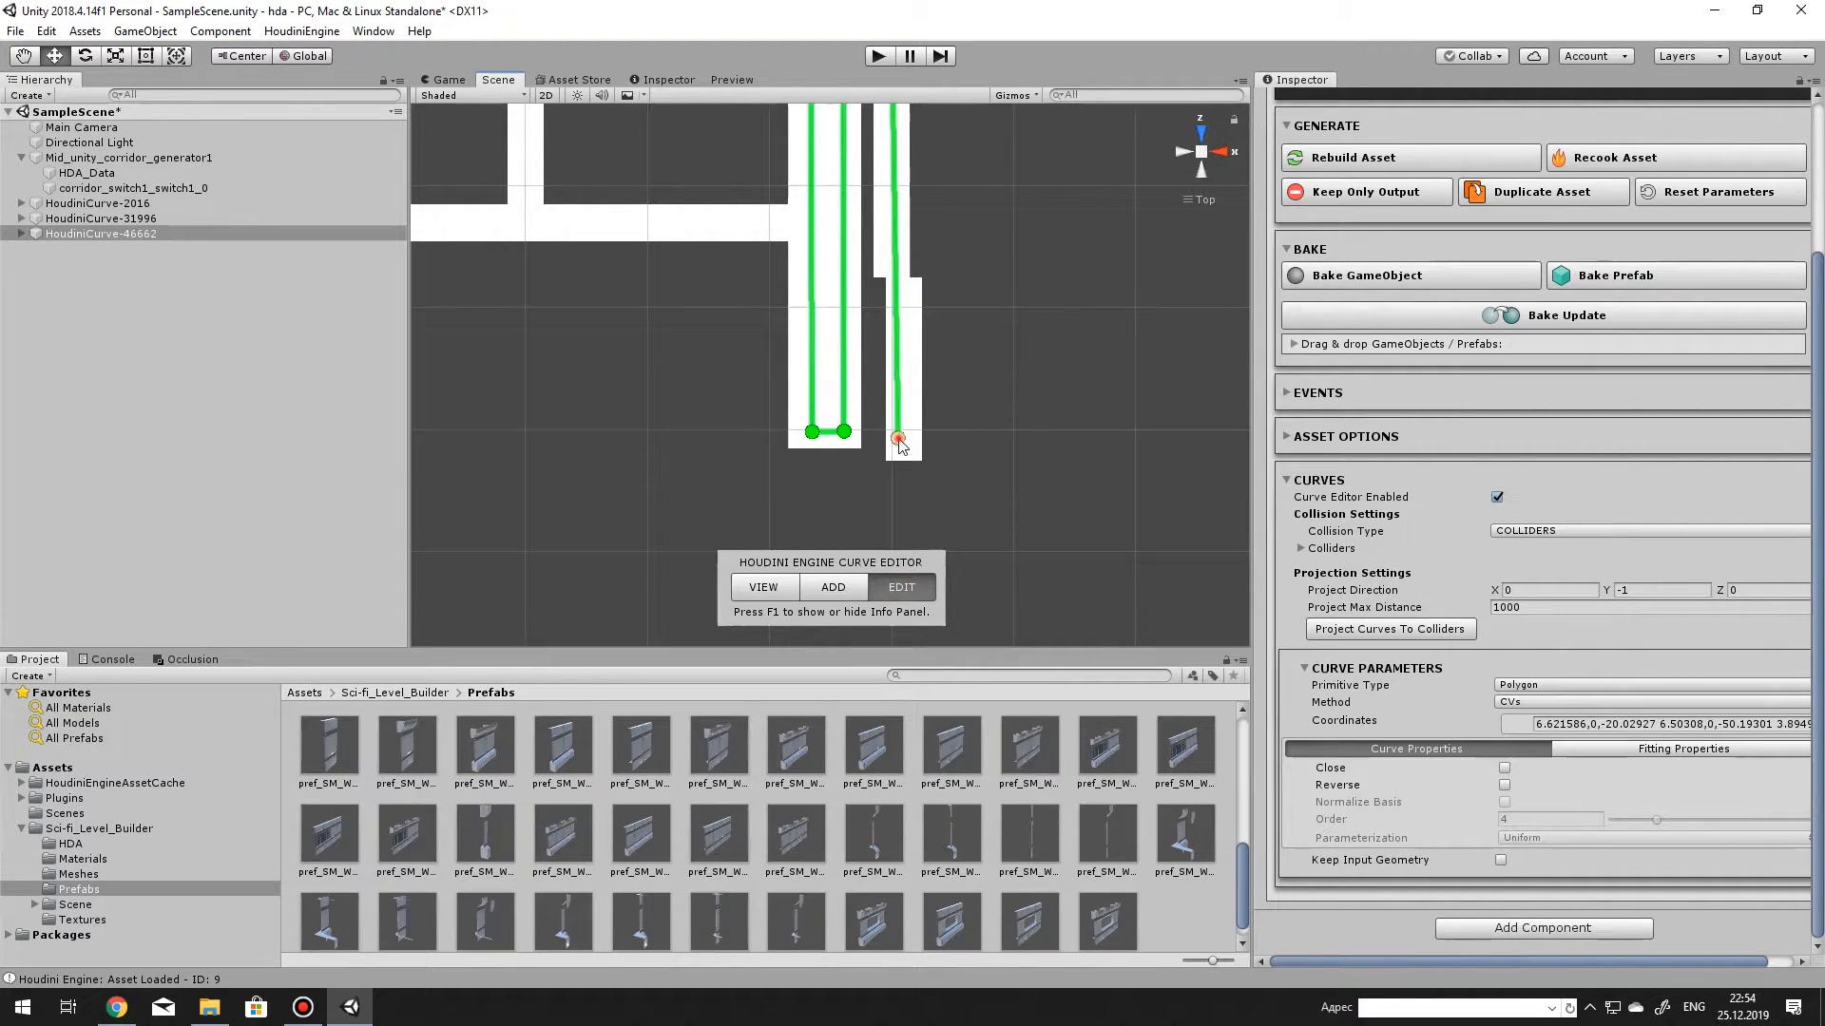
pyautogui.moveTo(943, 441); pyautogui.dragTo(951, 461, button='middle')
pyautogui.moveTo(973, 458); pyautogui.dragTo(969, 461)
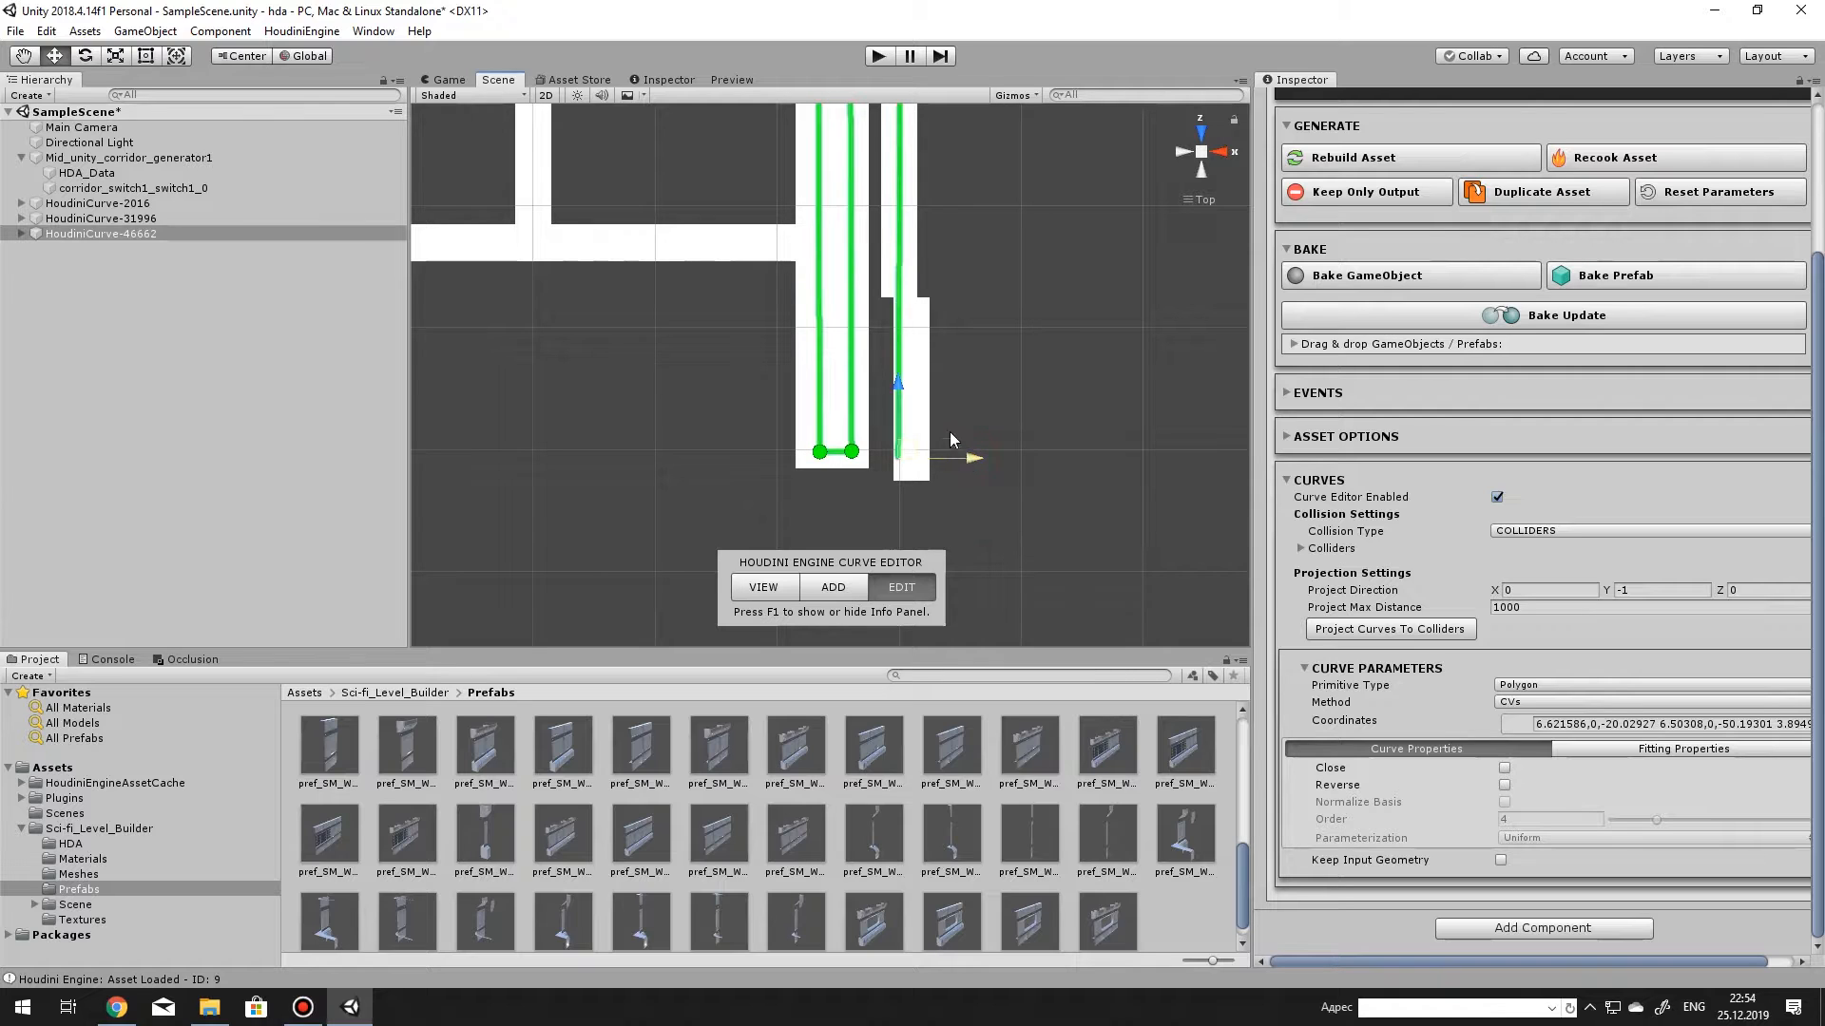
pyautogui.moveTo(898, 382); pyautogui.dragTo(897, 382)
# Move both end points of the third line closer to the second line to close the gap between the corridor strips.
pyautogui.moveTo(920, 345); pyautogui.dragTo(913, 486, button='middle')
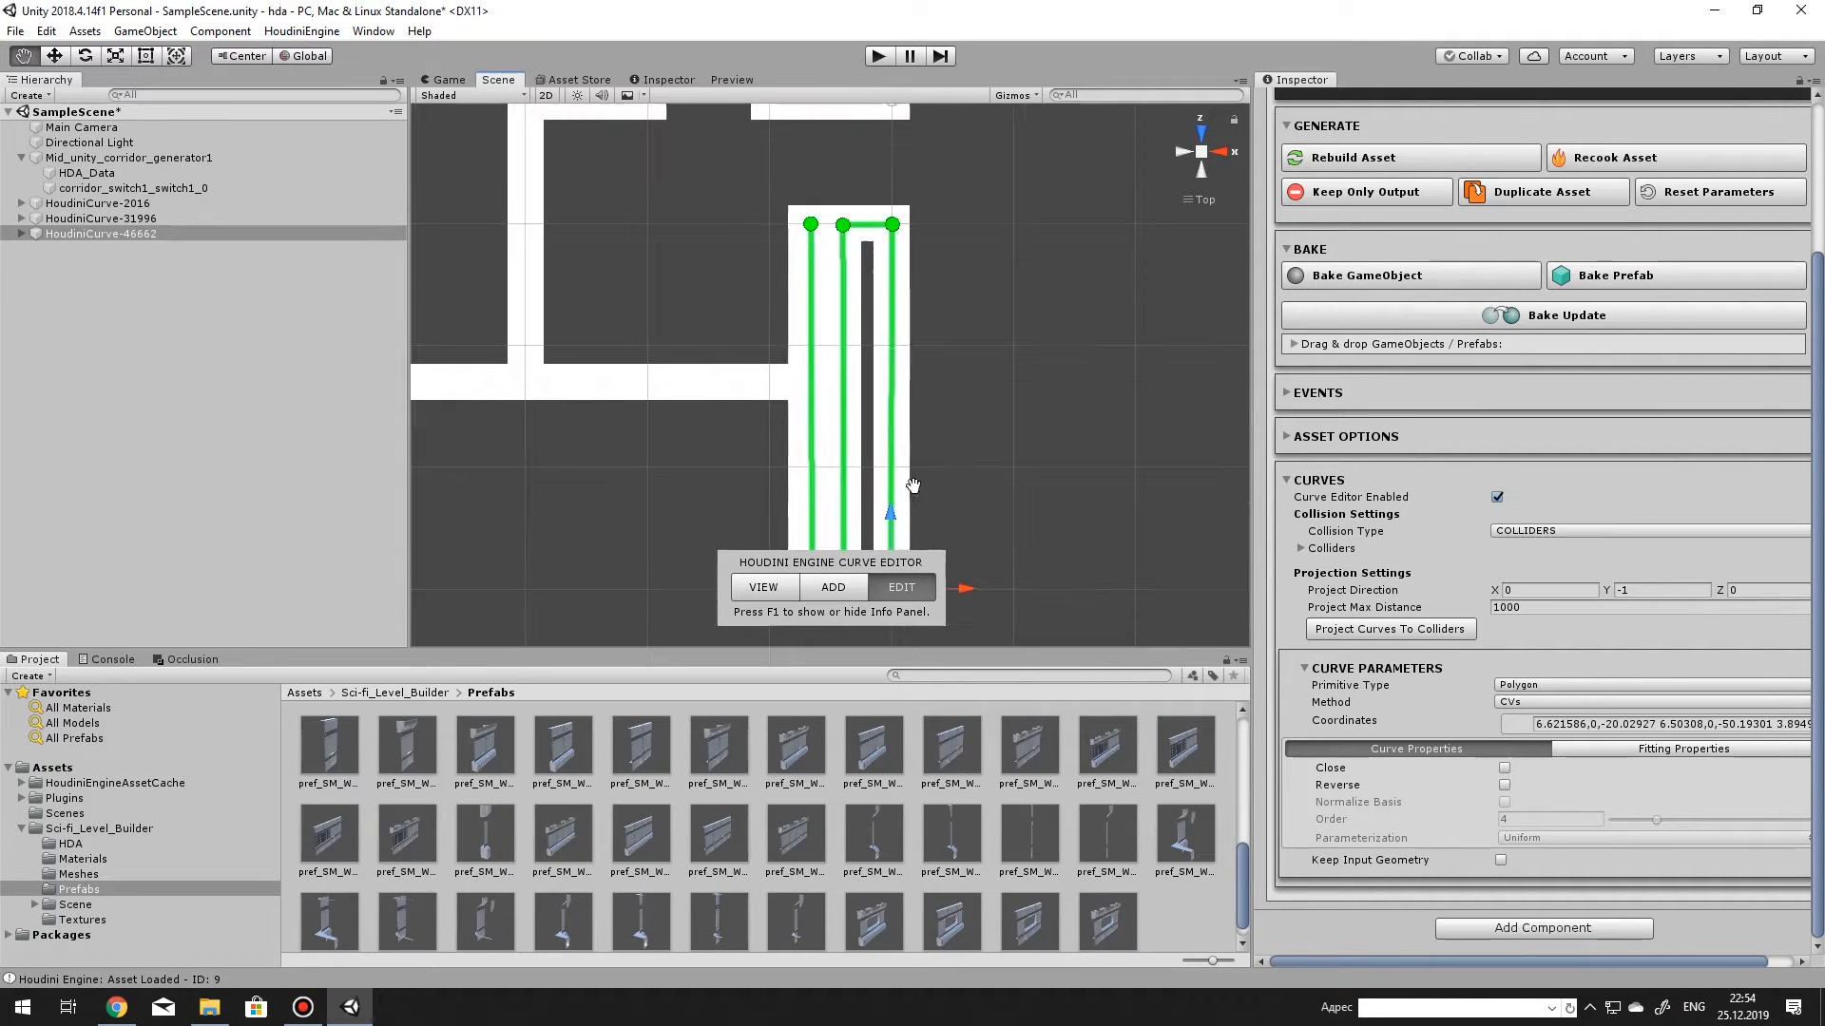
pyautogui.keyDown('ctrl'); pyautogui.click(891, 225); pyautogui.keyUp('ctrl')
pyautogui.moveTo(951, 334); pyautogui.dragTo(978, 237, button='middle')
pyautogui.moveTo(983, 312); pyautogui.dragTo(973, 318)
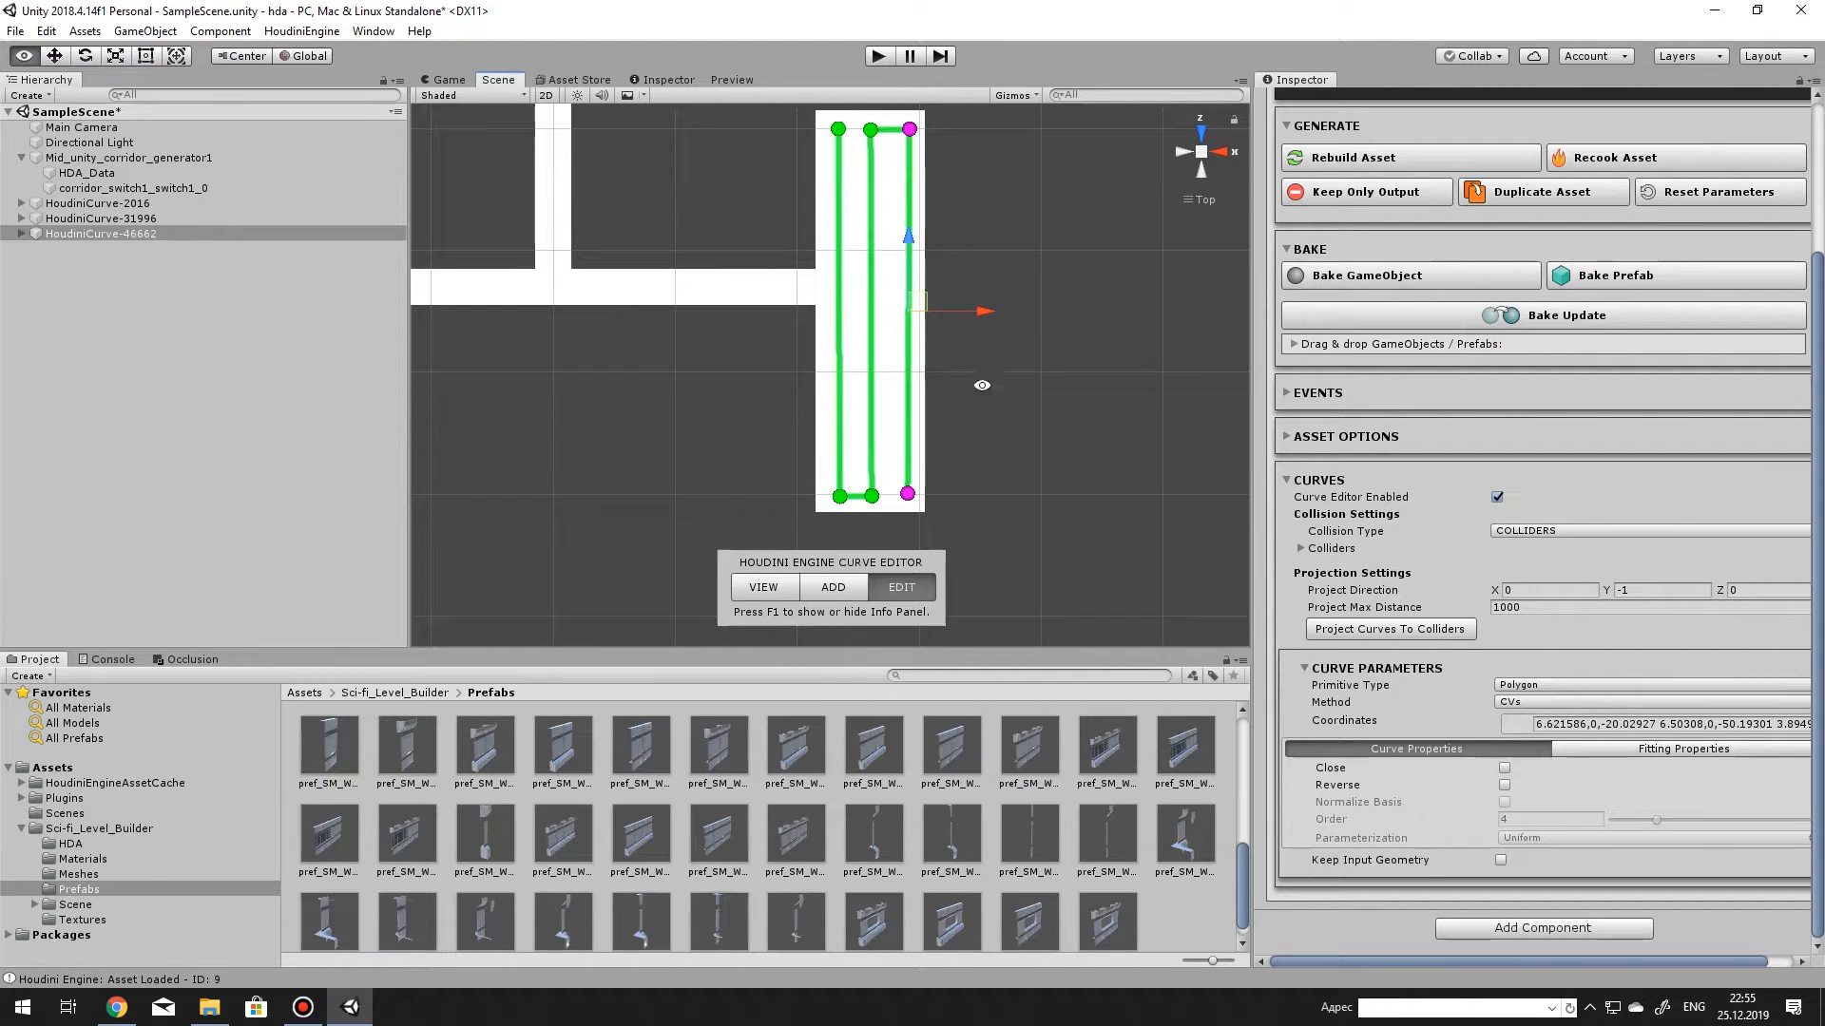
pyautogui.moveTo(981, 383); pyautogui.dragTo(971, 379, button='middle')
pyautogui.click(893, 500)
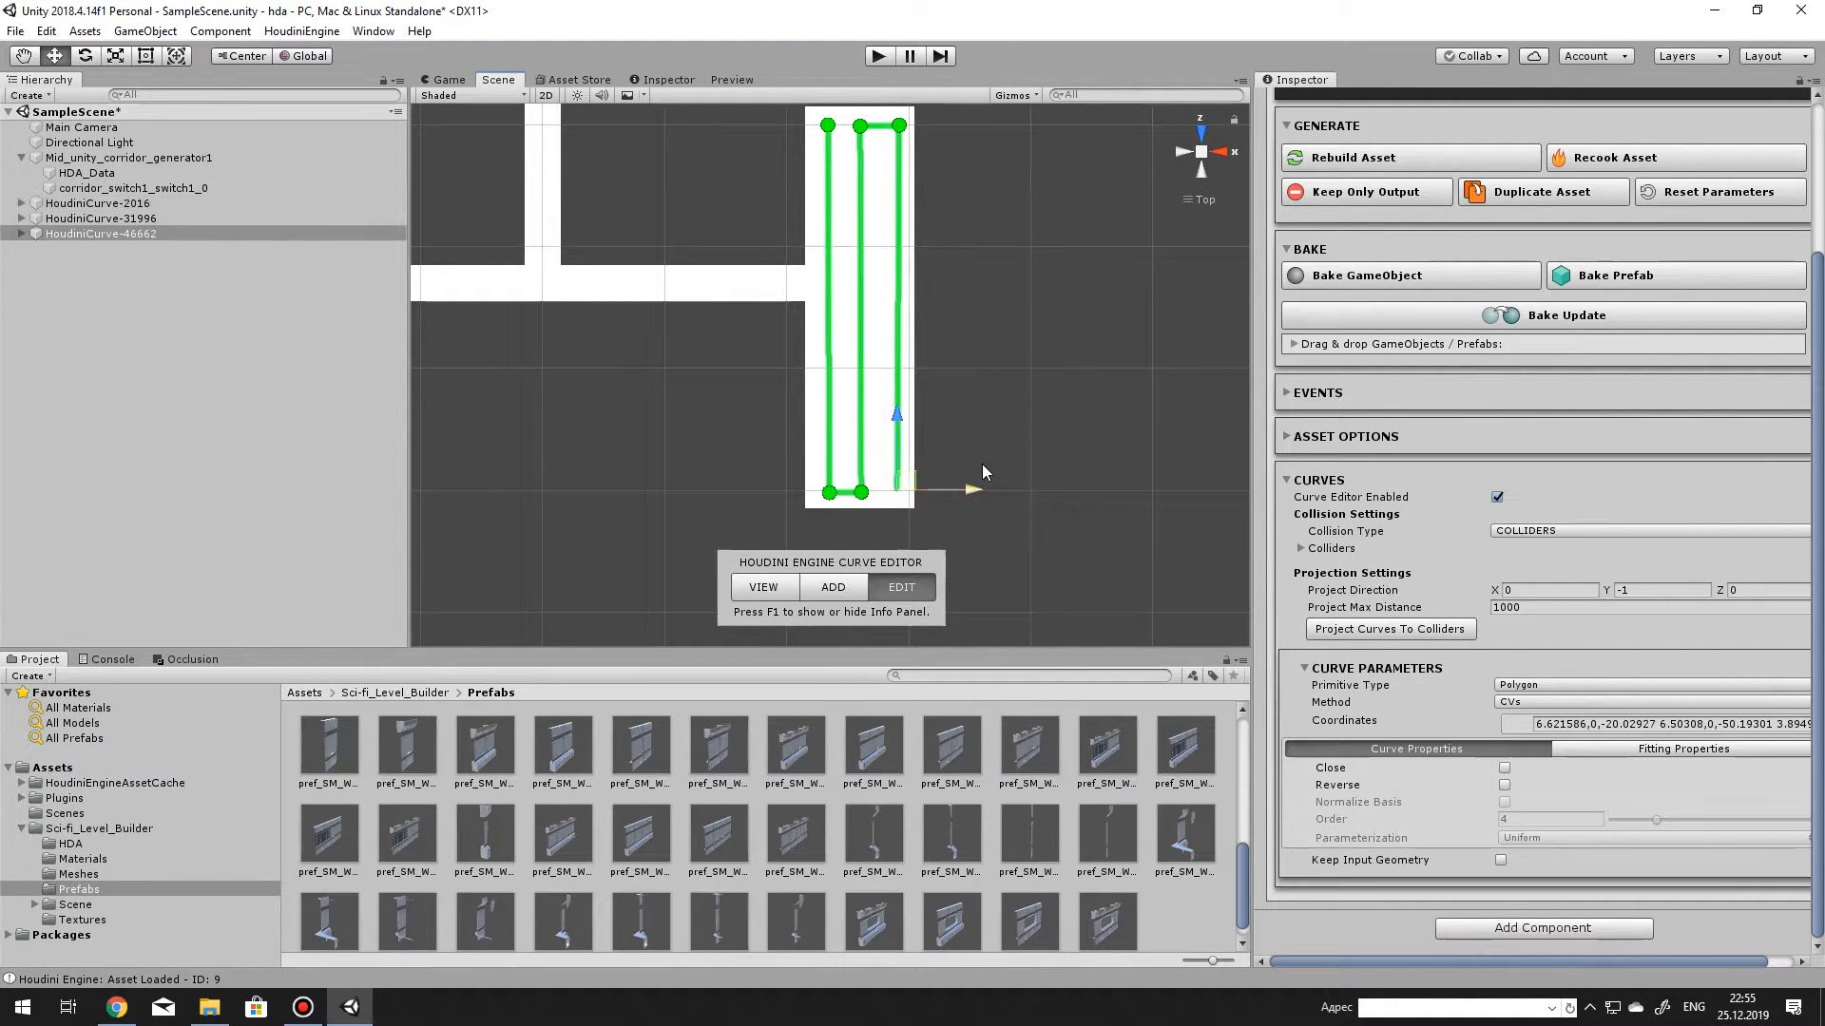
# Extend the zigzag of HoudiniCurve-46662 with a fourth and a fifth parallel line of the same length.
pyautogui.press('shift')
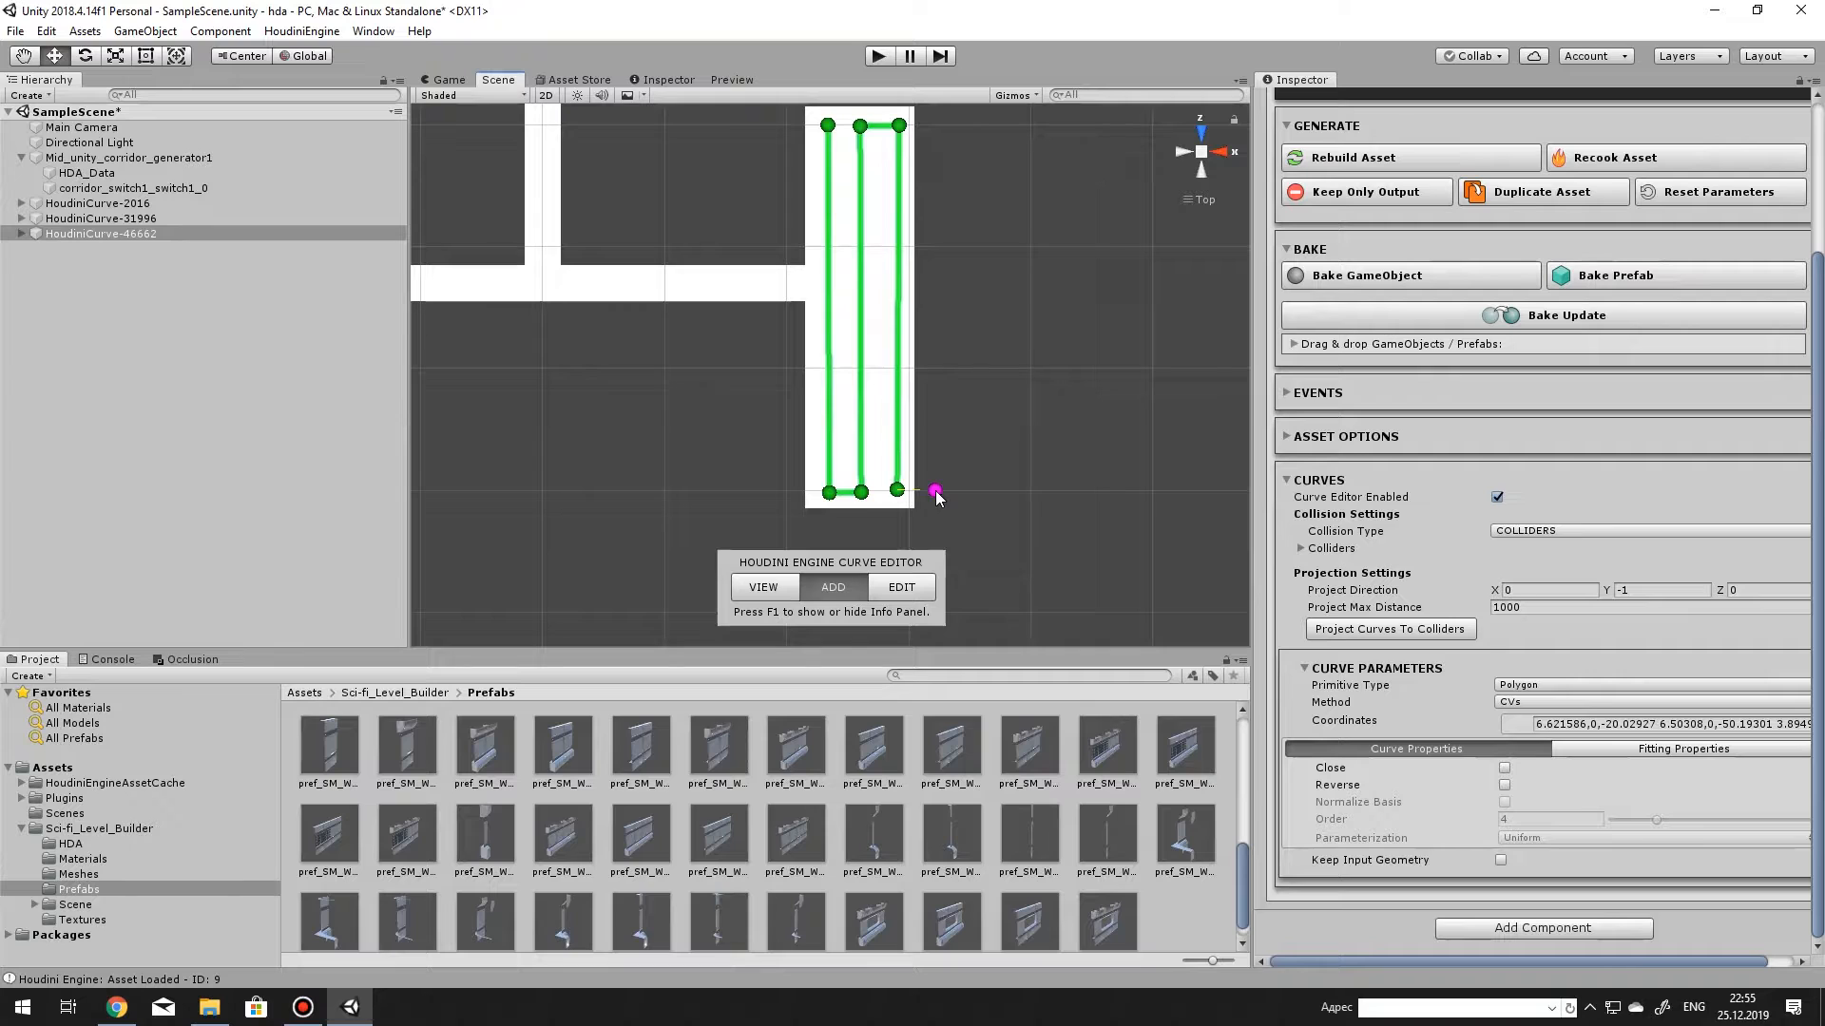
pyautogui.moveTo(928, 121); pyautogui.dragTo(918, 231, button='middle')
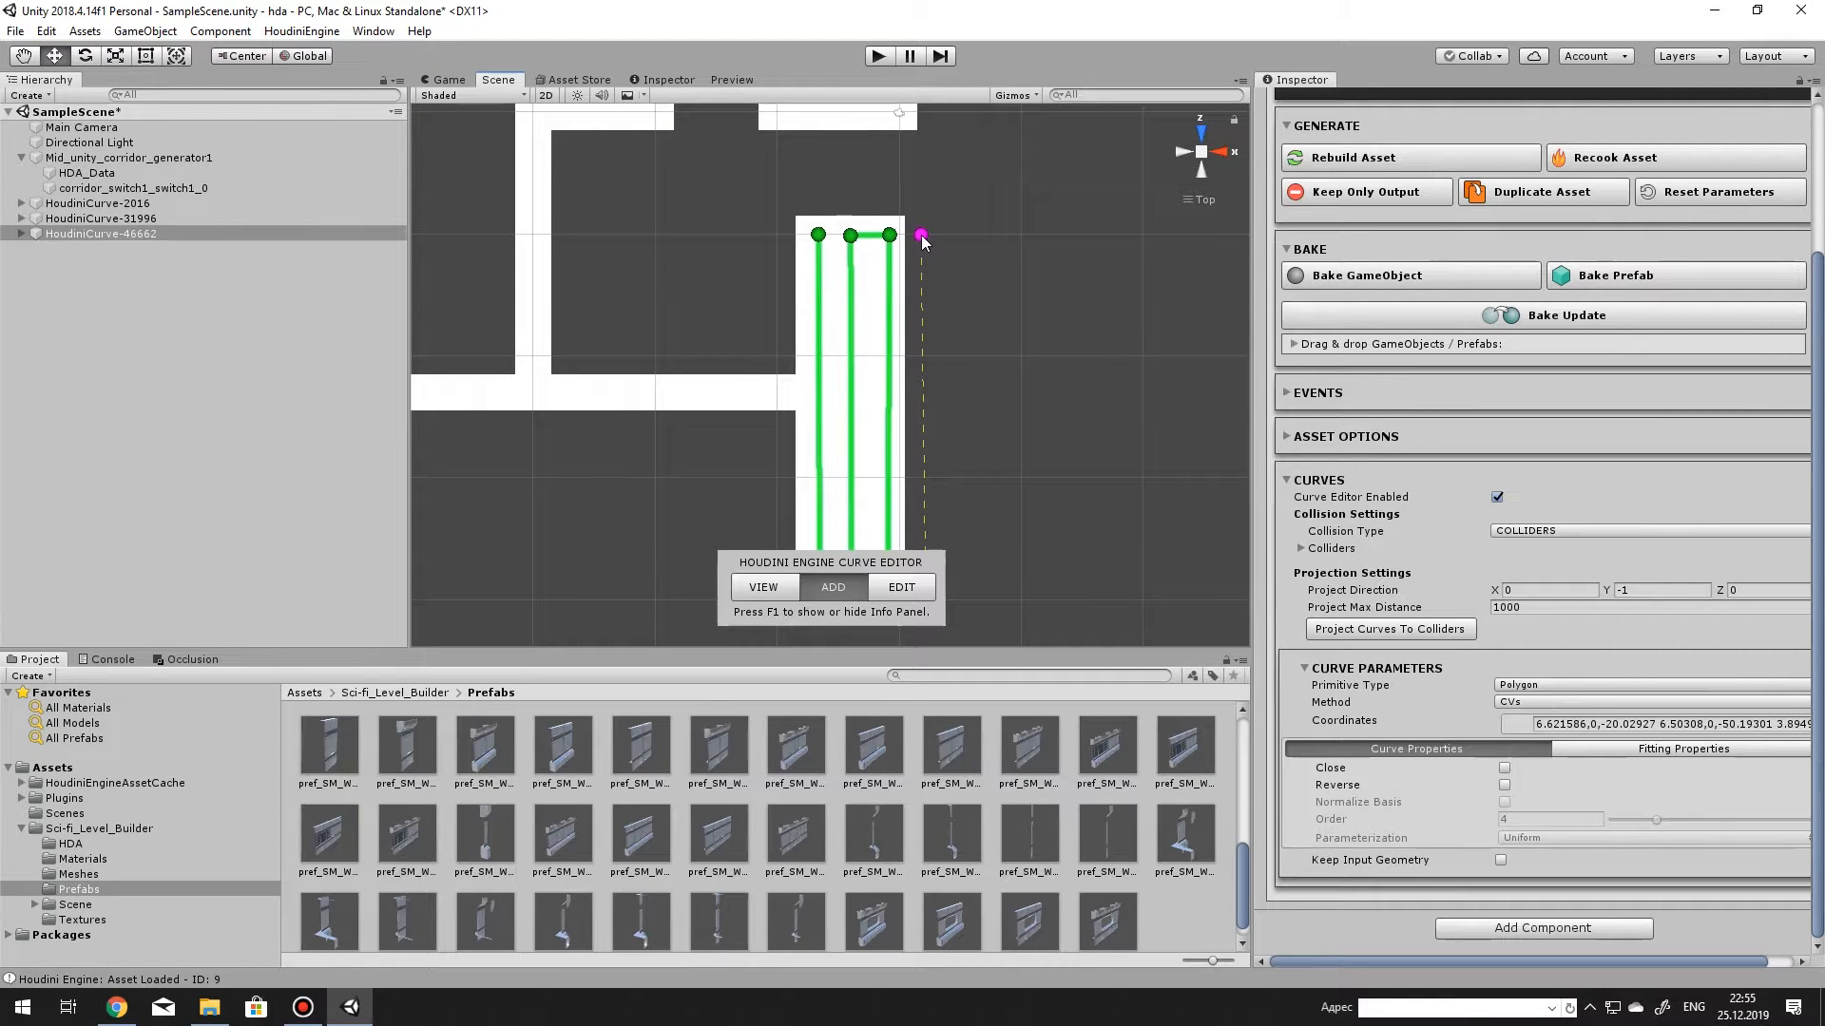
pyautogui.click(922, 235)
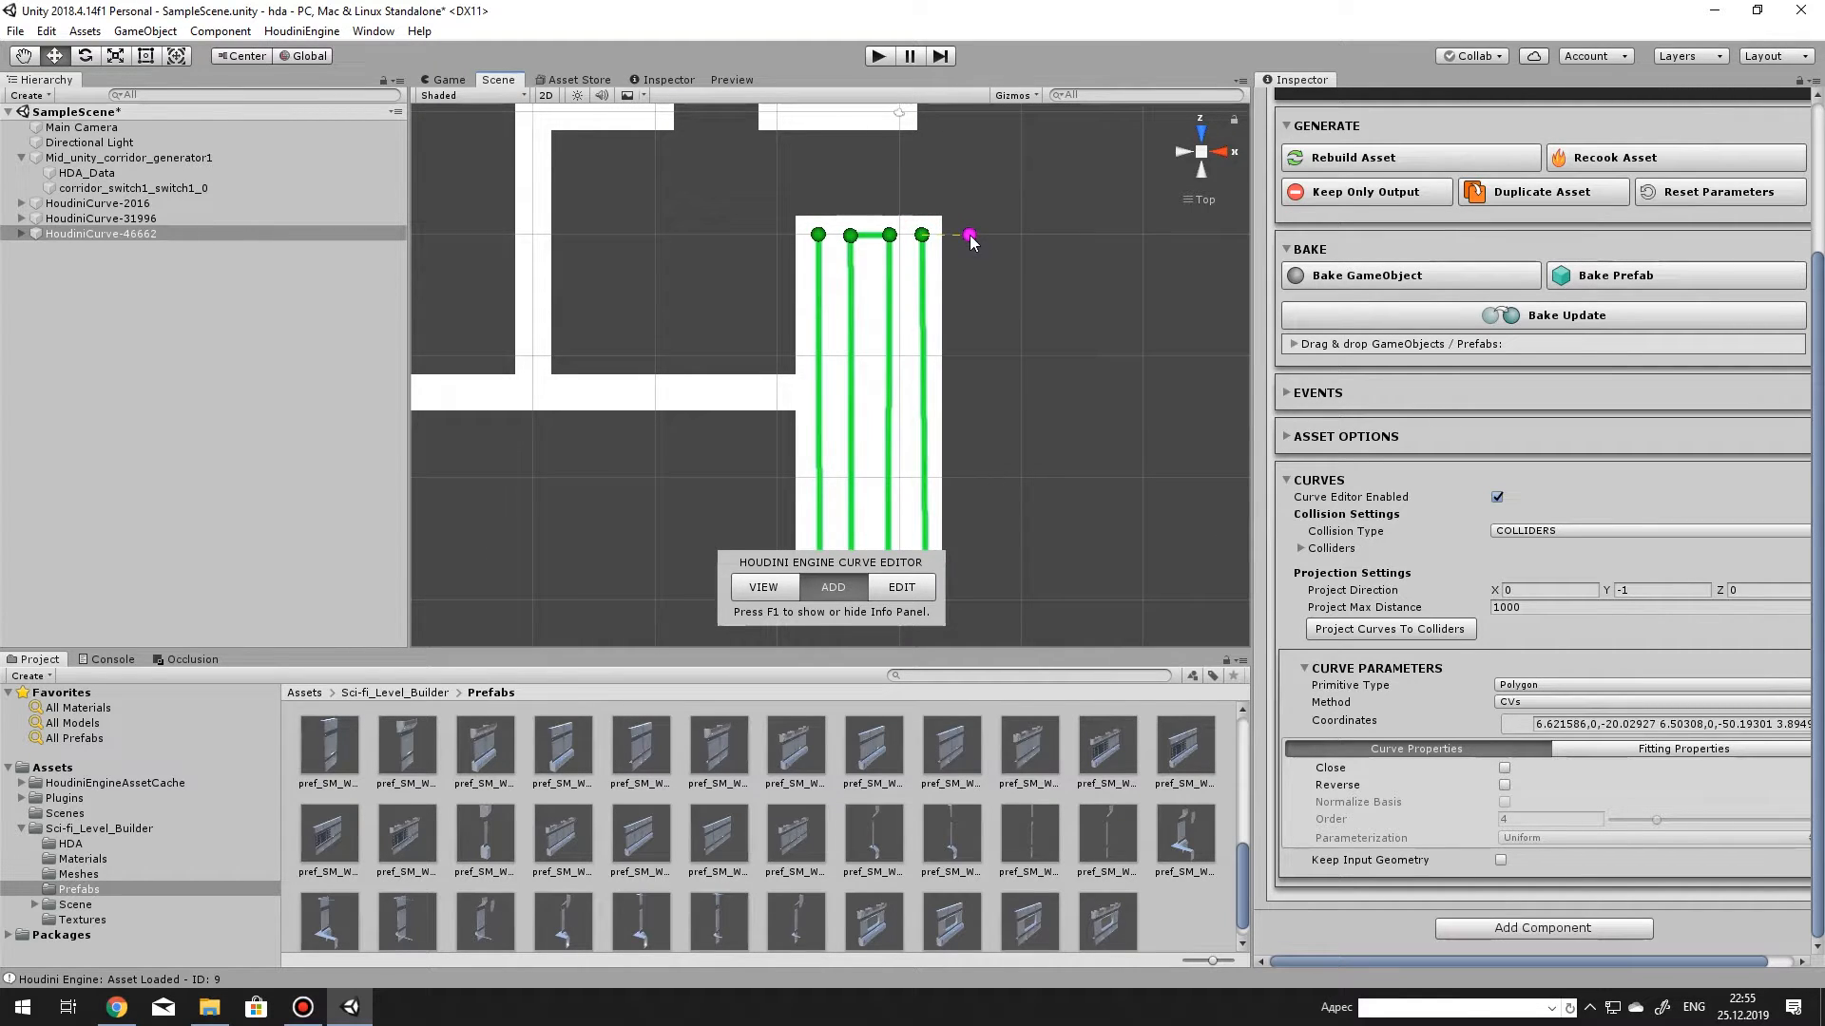
pyautogui.click(969, 236)
pyautogui.moveTo(992, 428); pyautogui.dragTo(993, 246, button='middle')
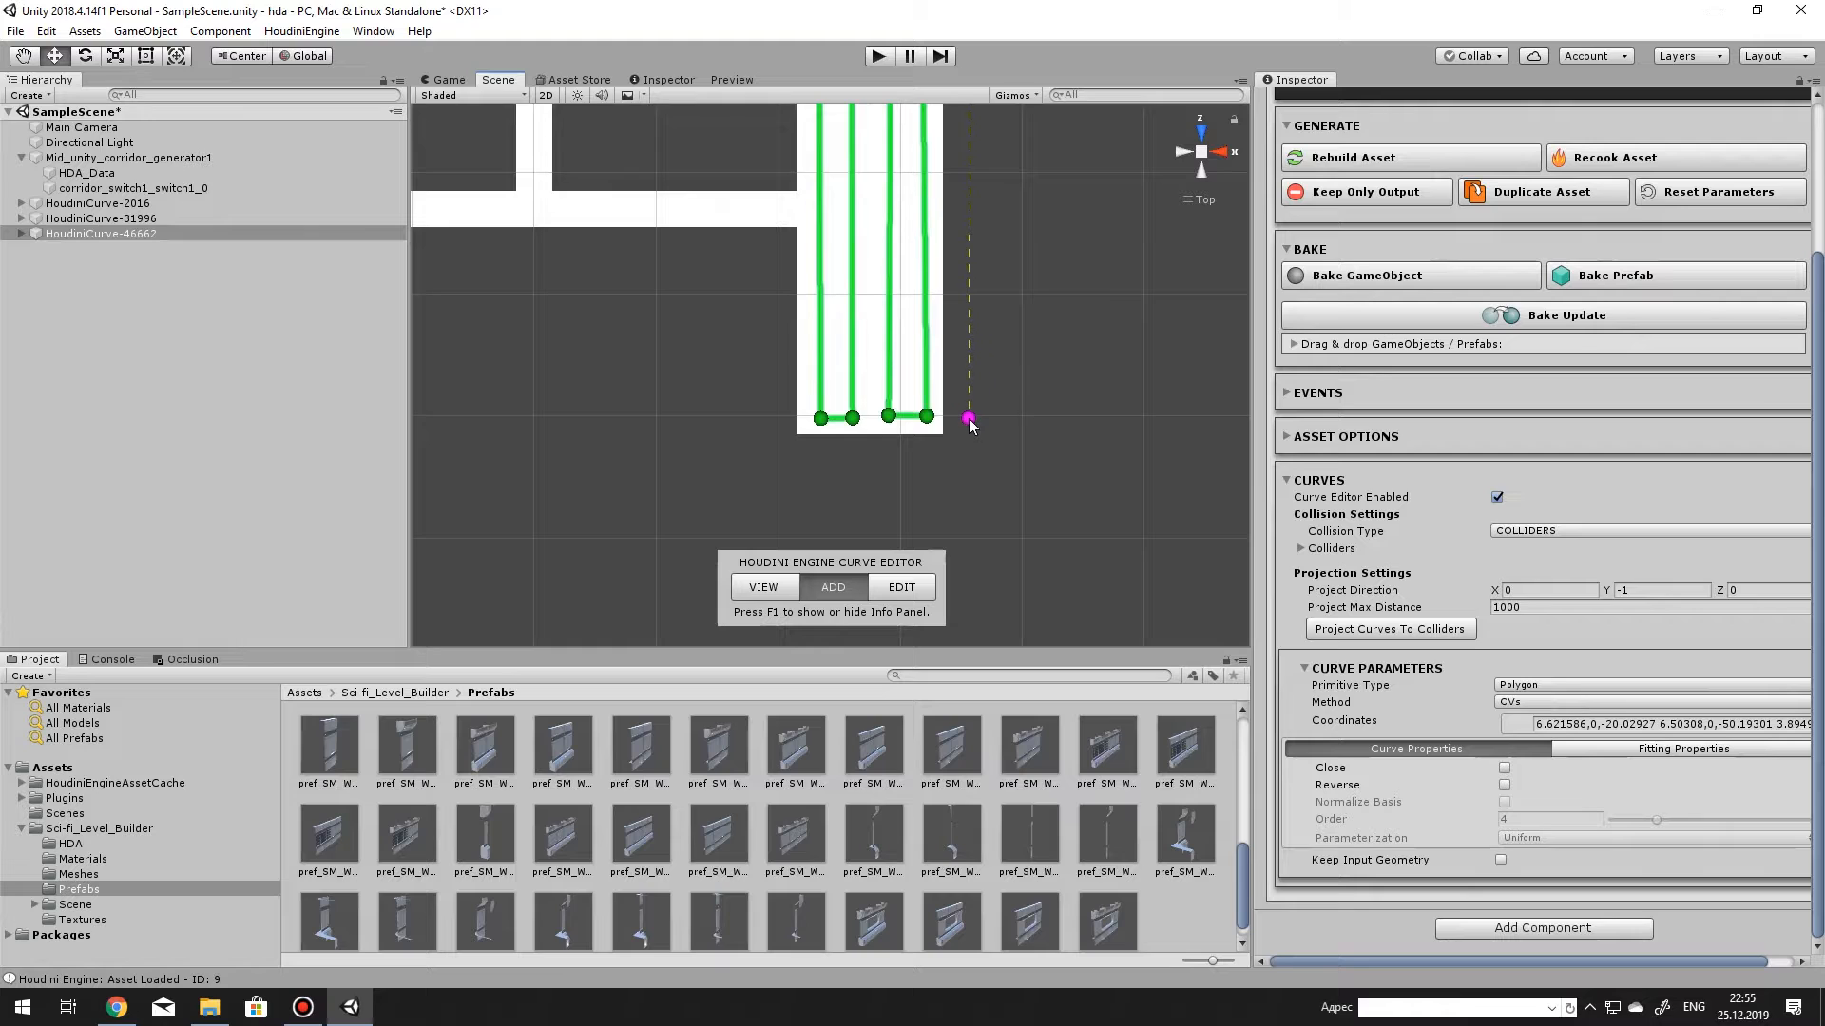
pyautogui.click(970, 419)
# Extend the zigzag of HoudiniCurve-46662 with a sixth, seventh and eighth parallel line.
pyautogui.moveTo(1008, 427); pyautogui.dragTo(966, 611, button='middle')
pyautogui.click(967, 443)
pyautogui.click(961, 255)
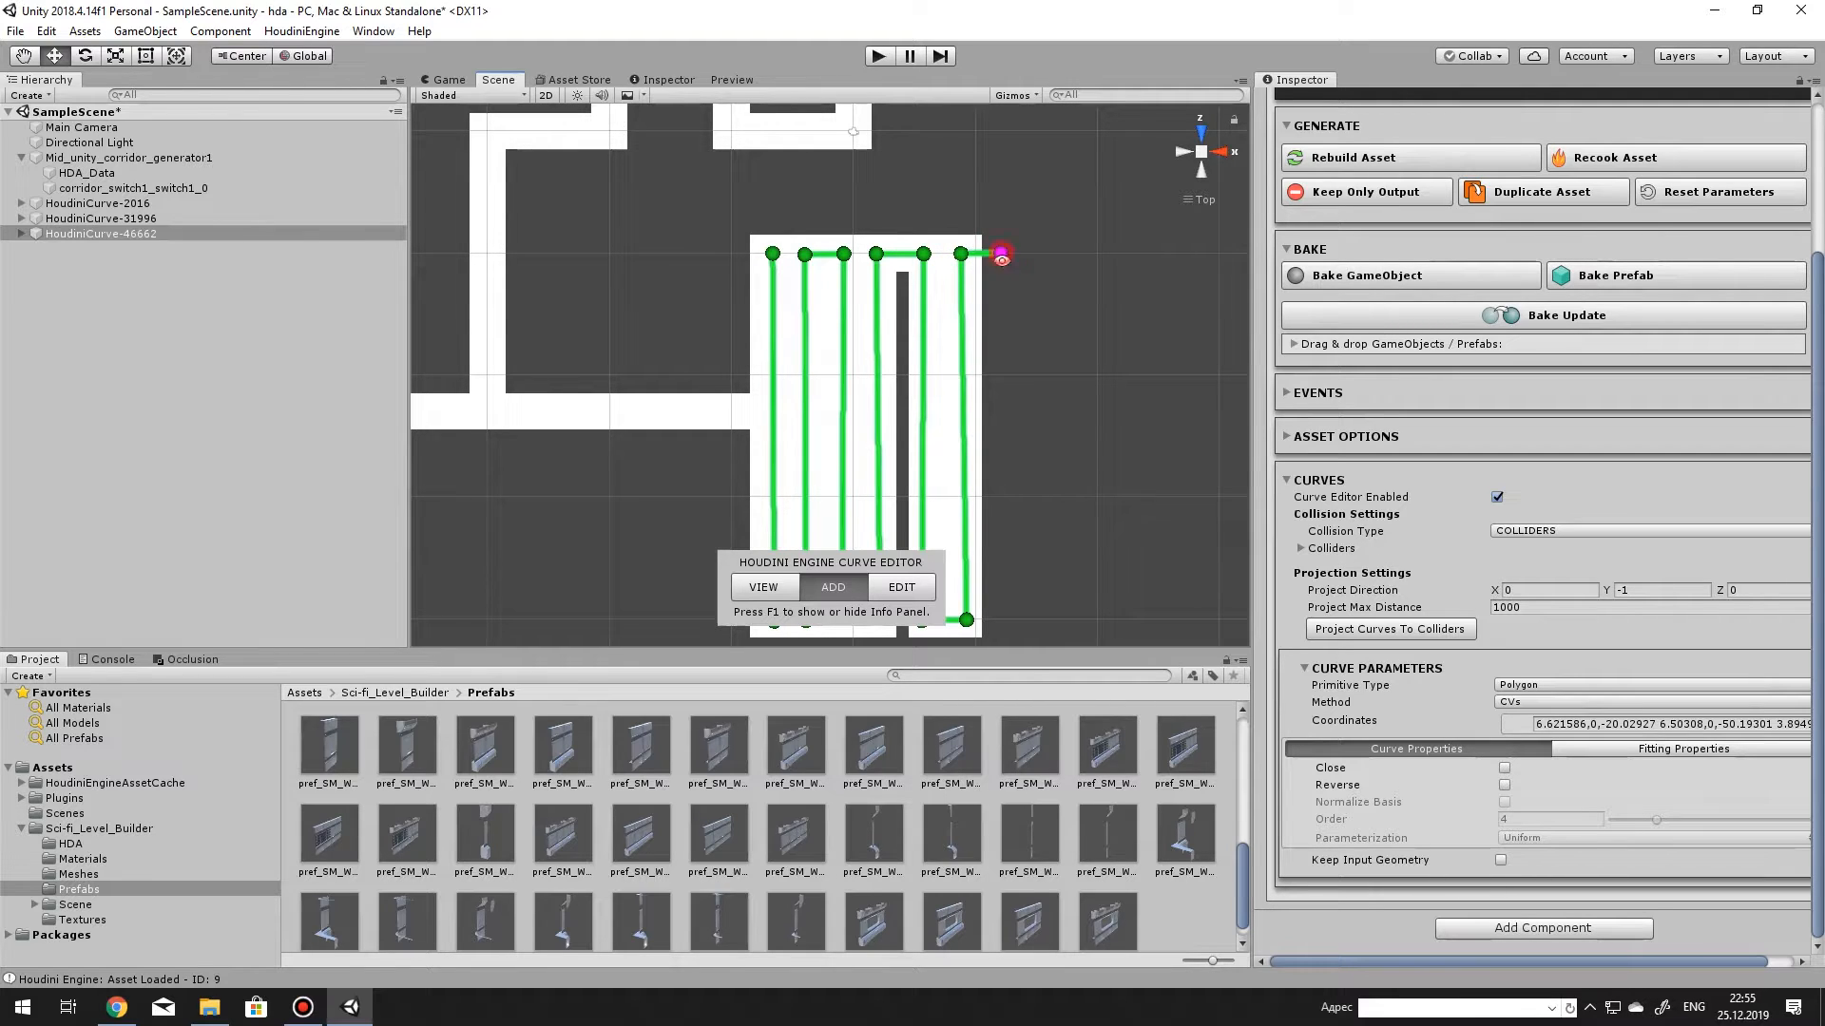
pyautogui.moveTo(1020, 396); pyautogui.dragTo(1010, 194, button='middle')
pyautogui.click(989, 417)
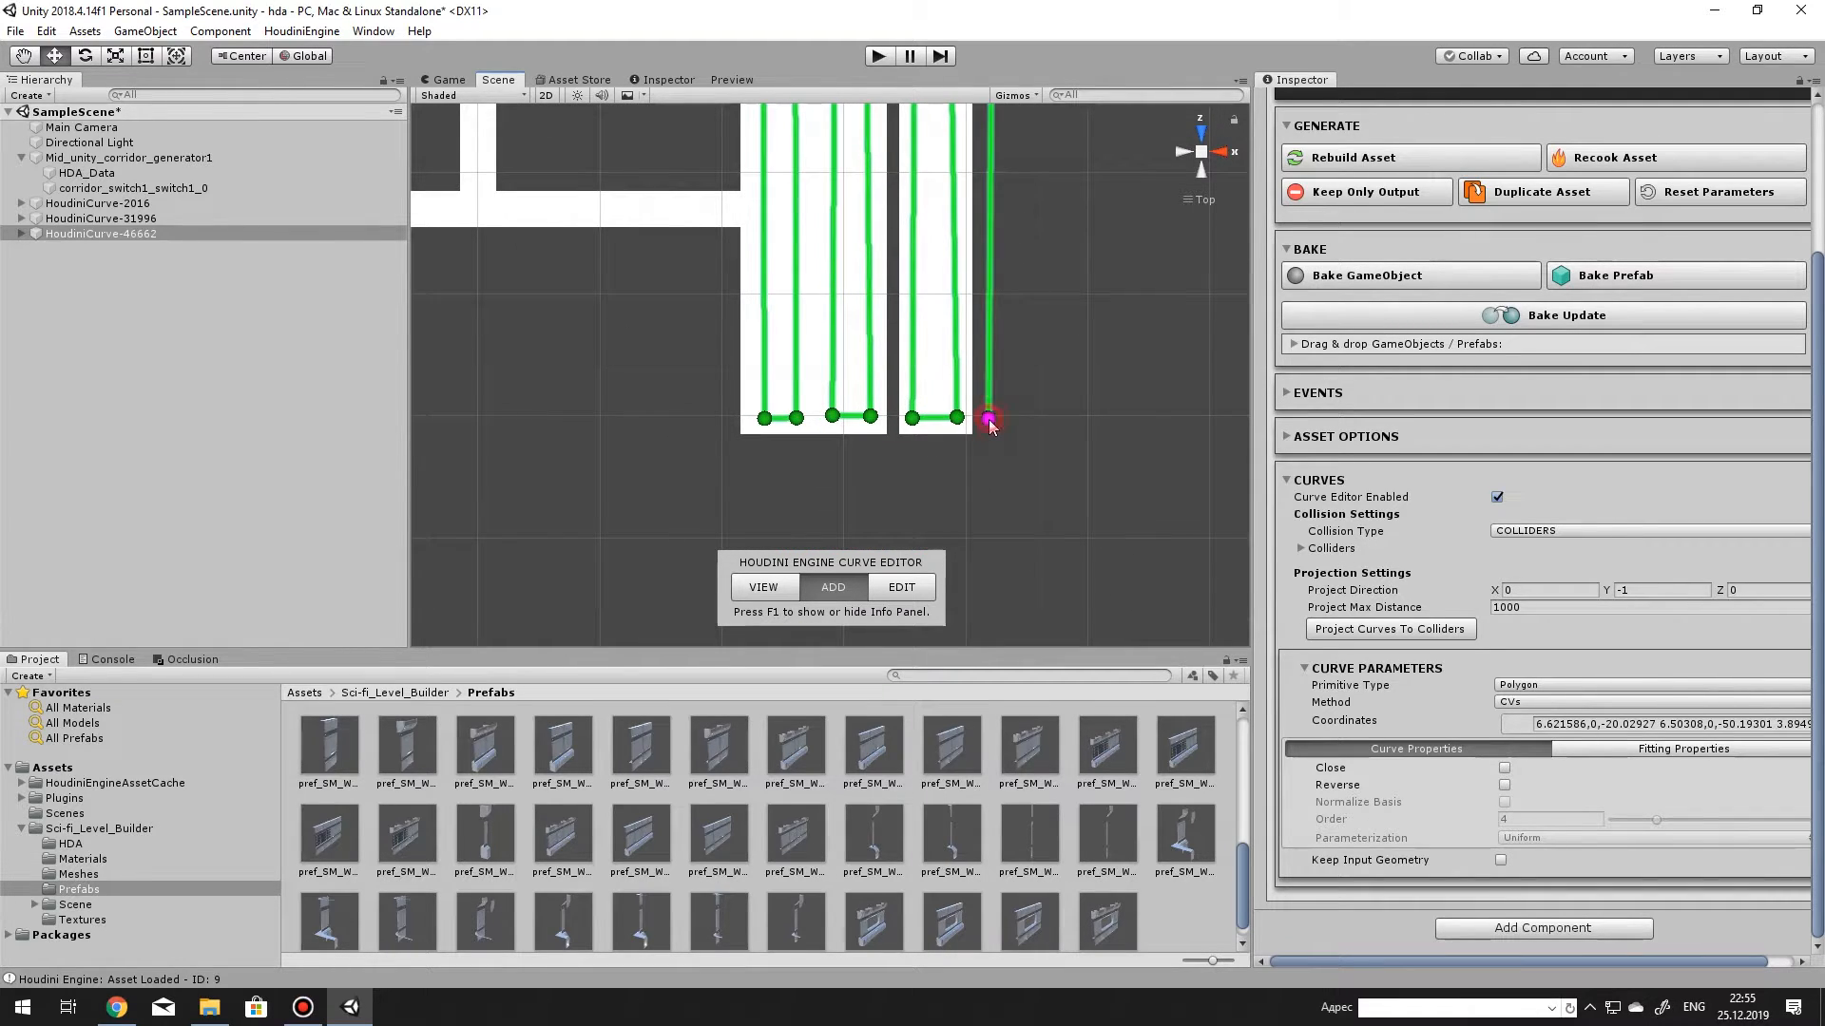
pyautogui.moveTo(1026, 391); pyautogui.dragTo(984, 542, button='middle')
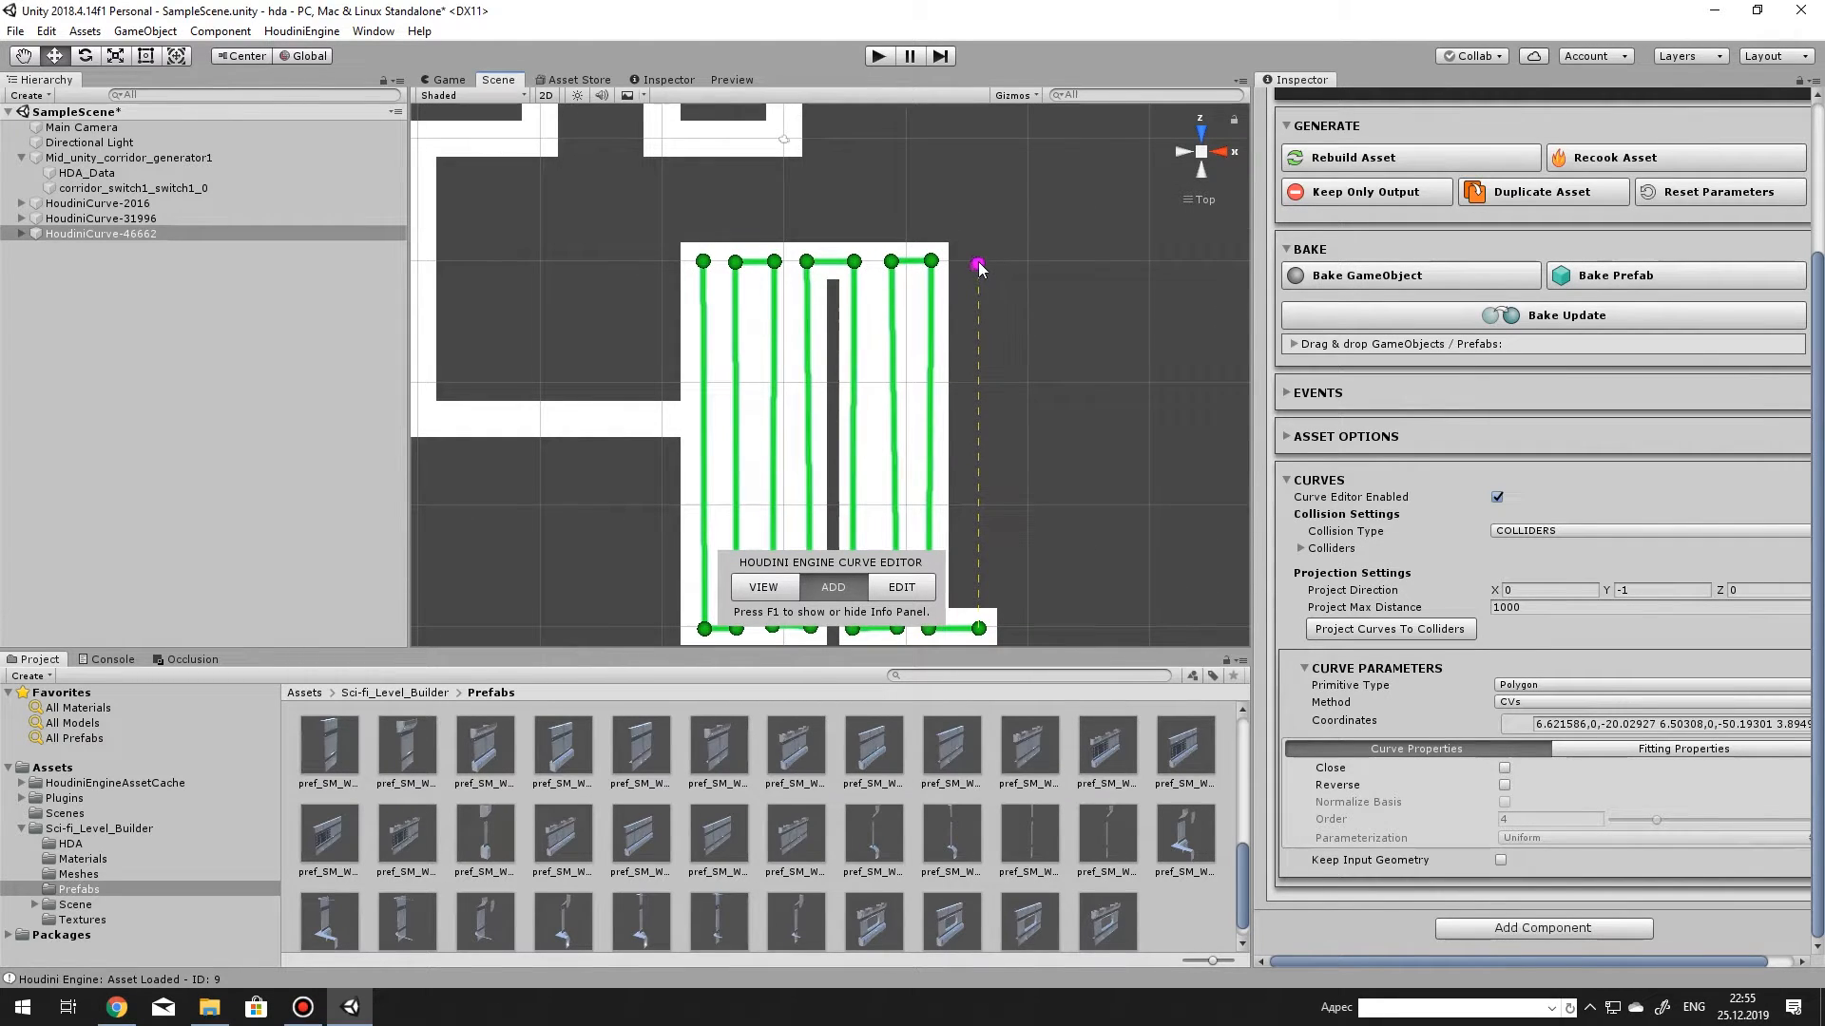
pyautogui.click(978, 262)
pyautogui.moveTo(1031, 338); pyautogui.dragTo(1033, 237, button='middle')
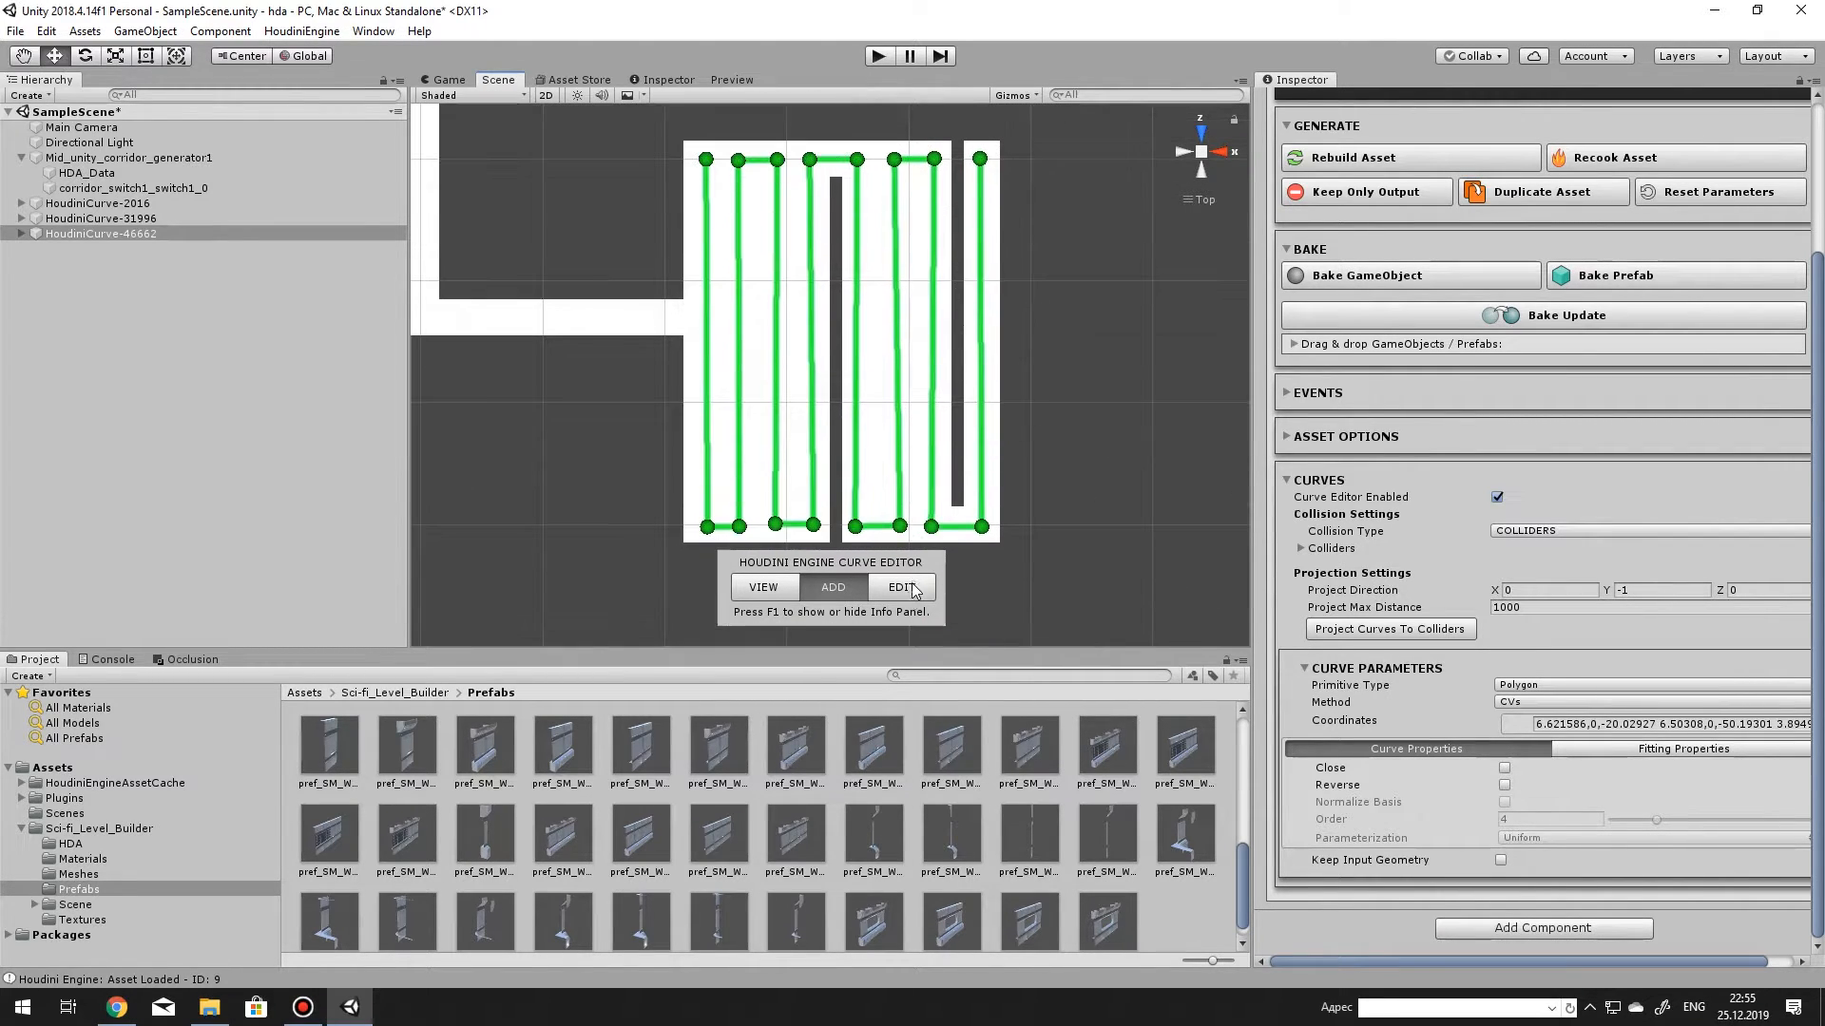
# Shift both end points of the eighth line toward the seventh line to close the gap between them.
pyautogui.click(908, 589)
pyautogui.click(984, 525)
pyautogui.keyDown('ctrl'); pyautogui.click(981, 159); pyautogui.keyUp('ctrl')
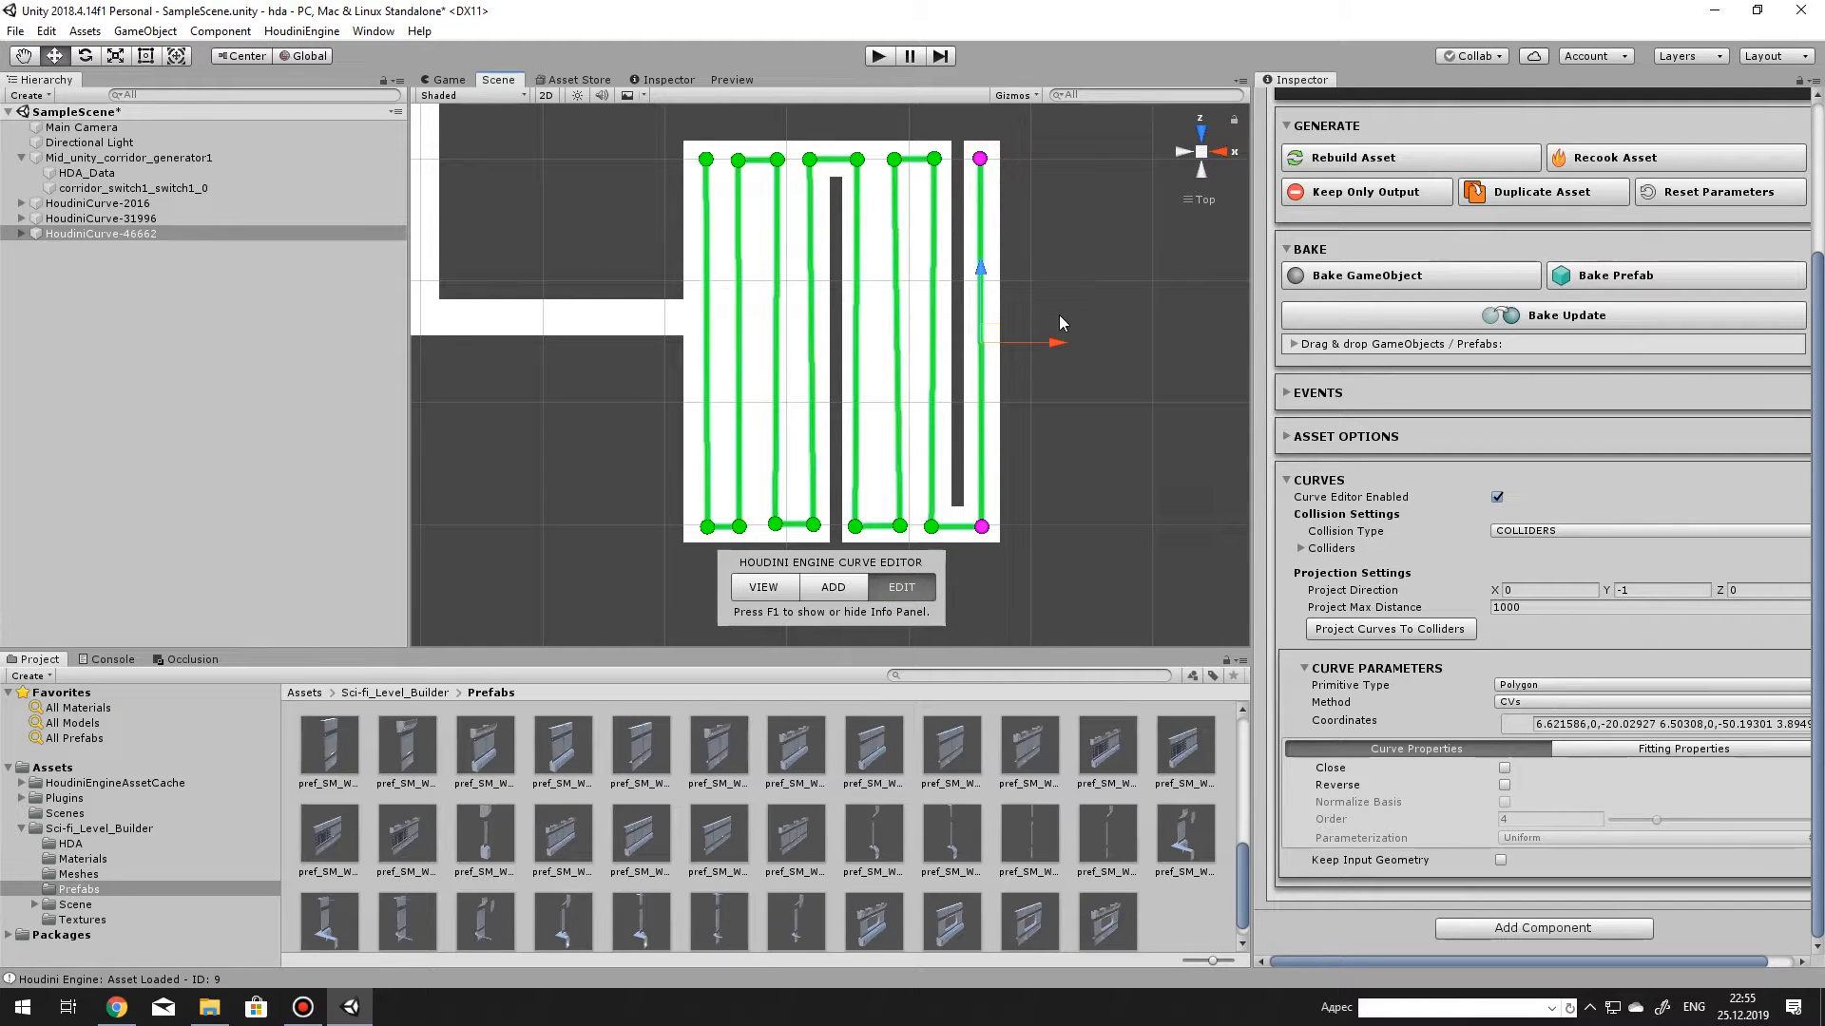
pyautogui.moveTo(1056, 338); pyautogui.dragTo(1048, 342)
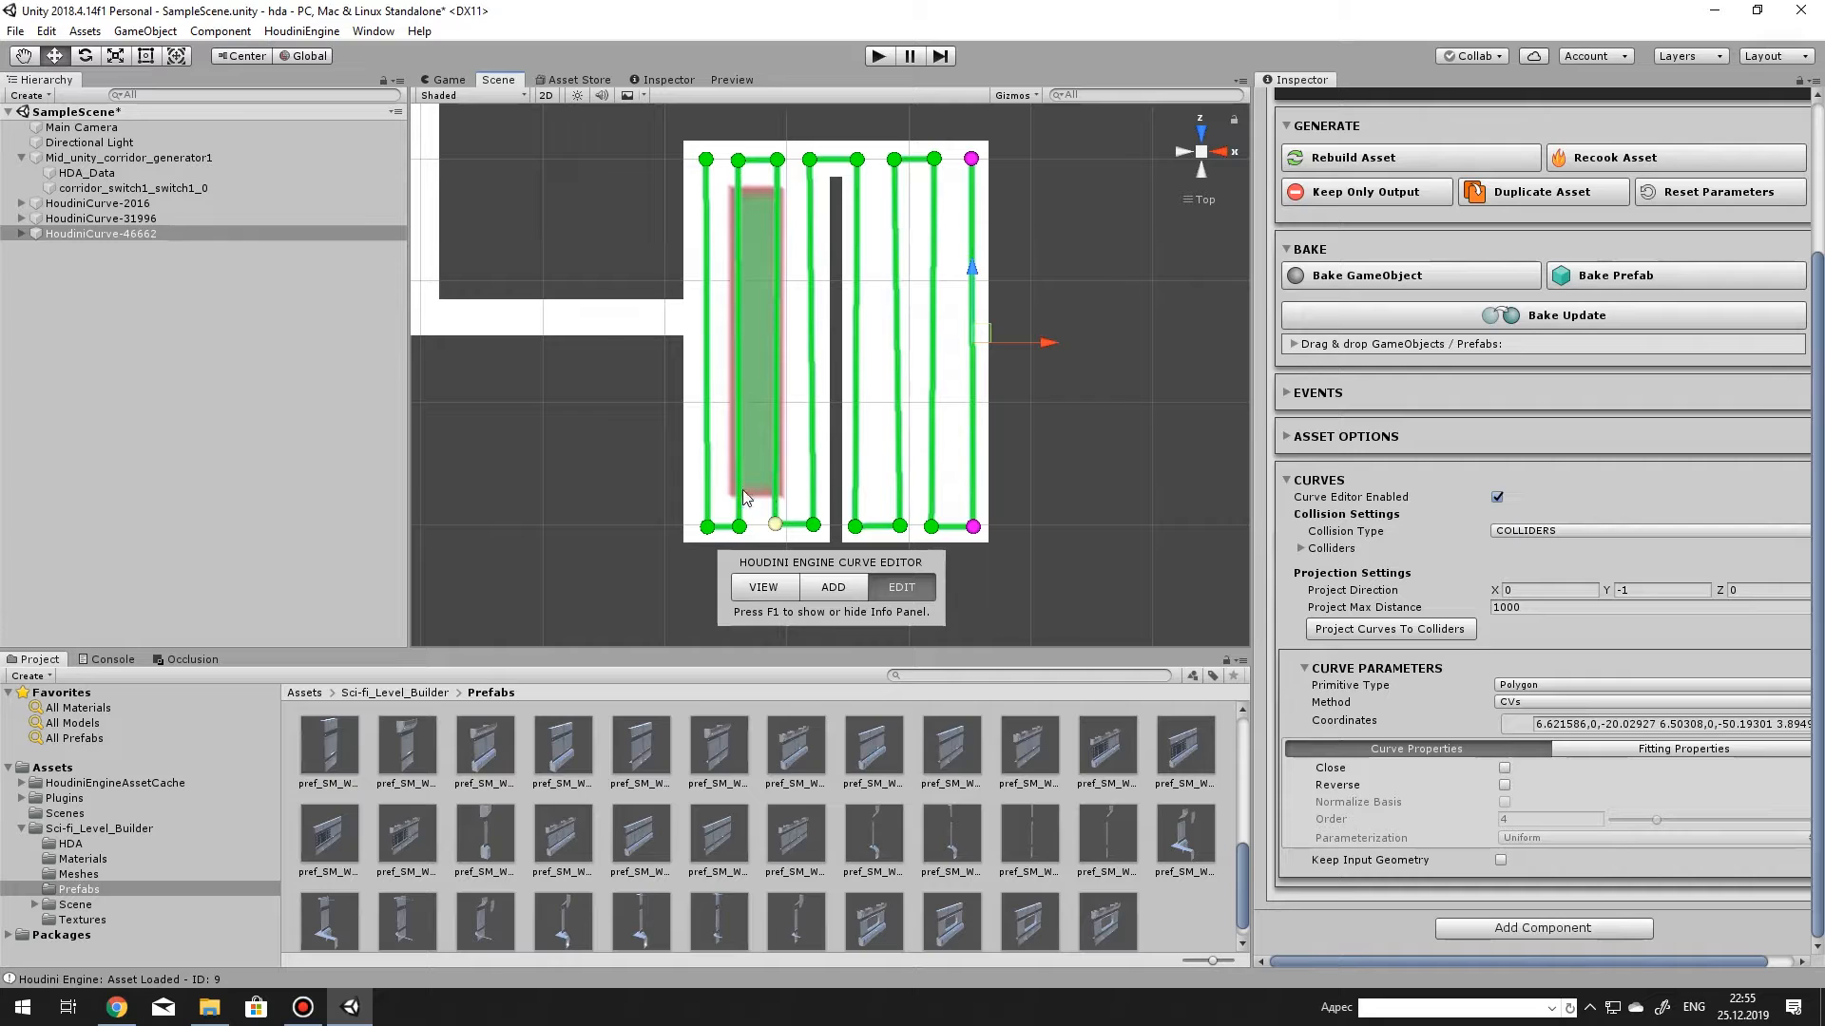
# Select the end points of the fifth to eighth lines and shift them together toward the fourth line to close the central gap.
pyautogui.keyDown('ctrl'); pyautogui.click(934, 159); pyautogui.keyUp('ctrl')
pyautogui.keyDown('ctrl'); pyautogui.click(931, 526); pyautogui.keyUp('ctrl')
pyautogui.keyDown('ctrl'); pyautogui.click(899, 526); pyautogui.keyUp('ctrl')
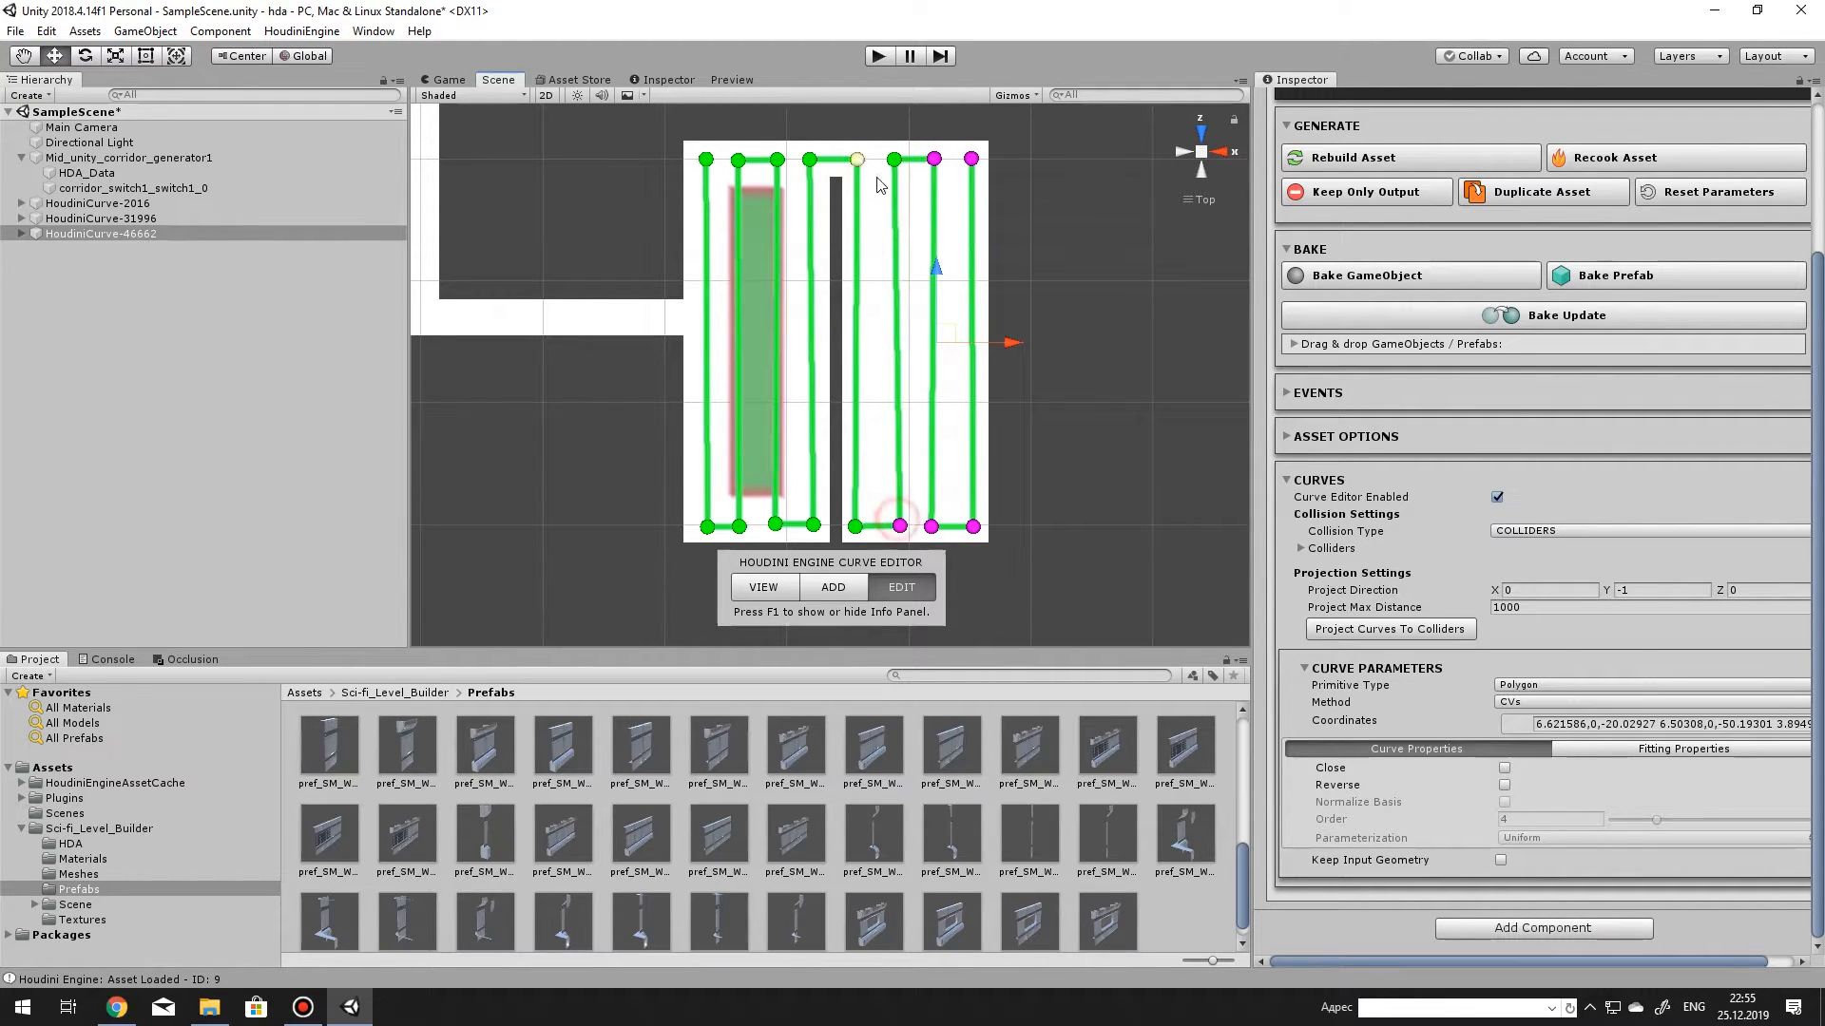
pyautogui.keyDown('ctrl'); pyautogui.click(893, 158); pyautogui.keyUp('ctrl')
pyautogui.keyDown('ctrl'); pyautogui.click(855, 526); pyautogui.keyUp('ctrl')
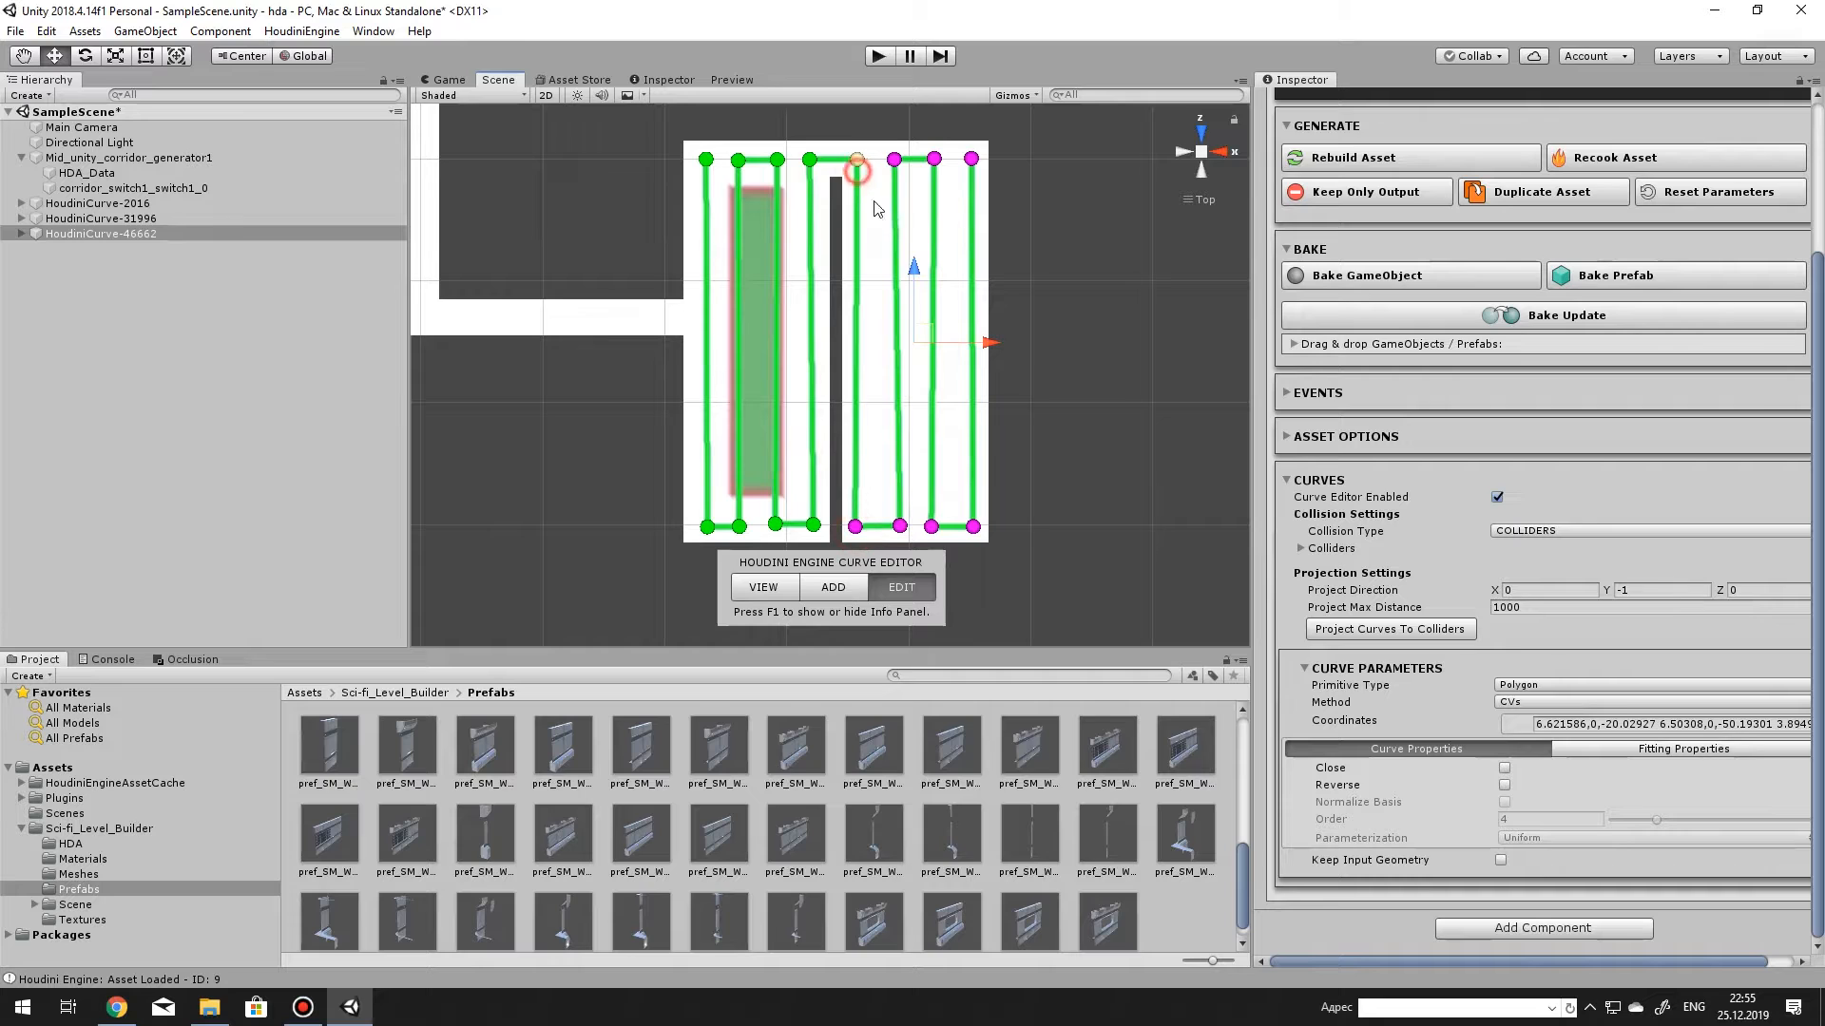
pyautogui.keyDown('ctrl'); pyautogui.click(857, 159); pyautogui.keyUp('ctrl')
pyautogui.moveTo(988, 343); pyautogui.dragTo(981, 344)
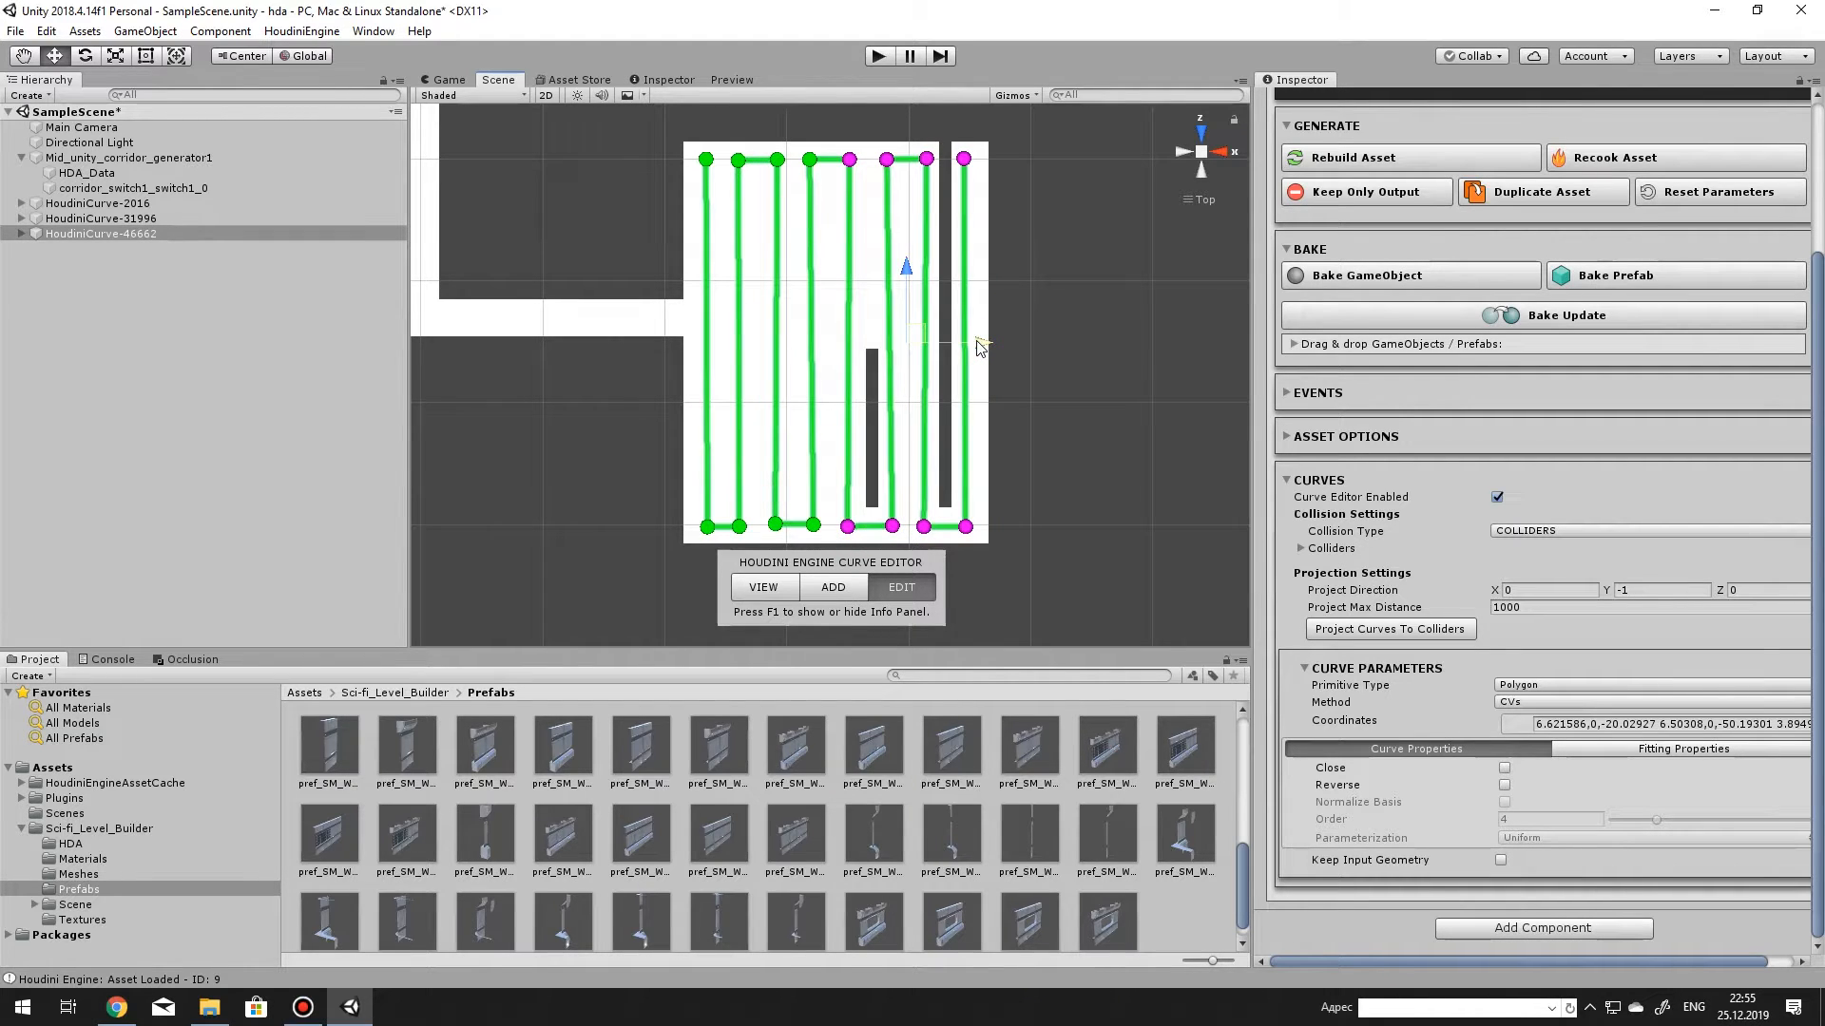
# Move the sixth line's lower end point and both points of the eighth line inward to close the remaining floor gaps.
pyautogui.click(893, 528)
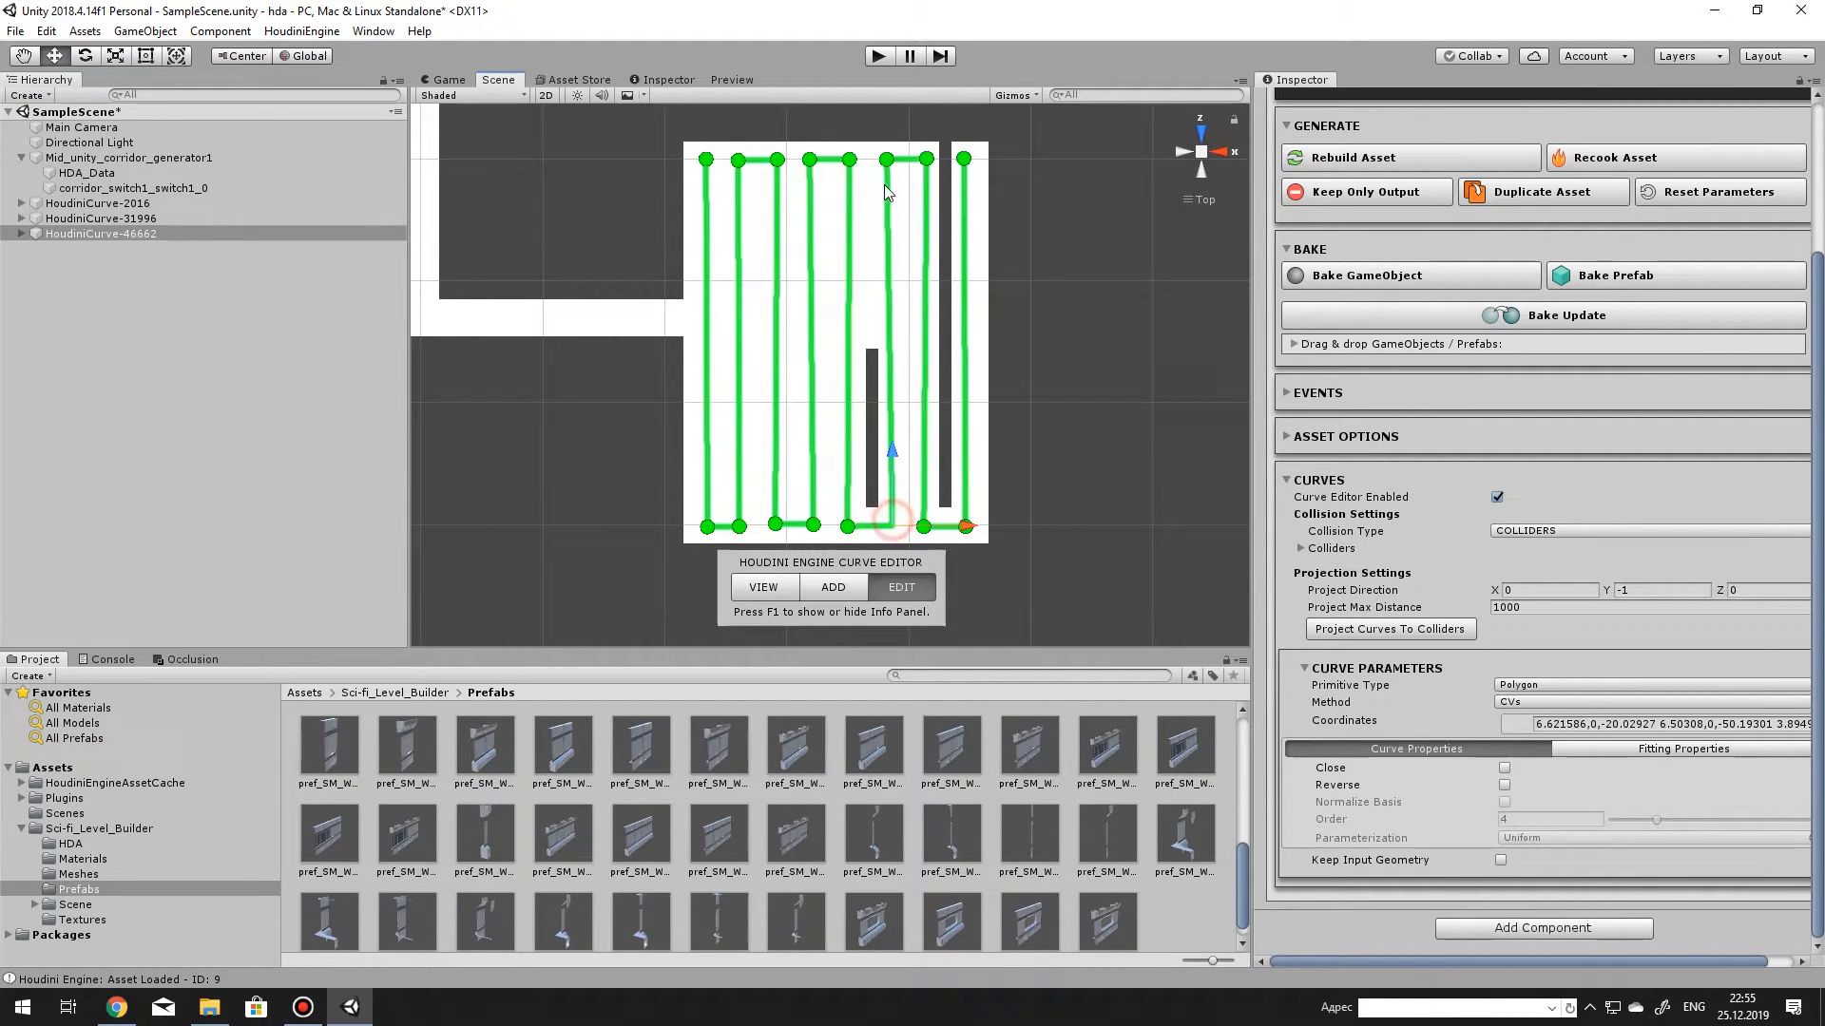
pyautogui.moveTo(968, 525); pyautogui.dragTo(962, 524)
pyautogui.click(966, 527)
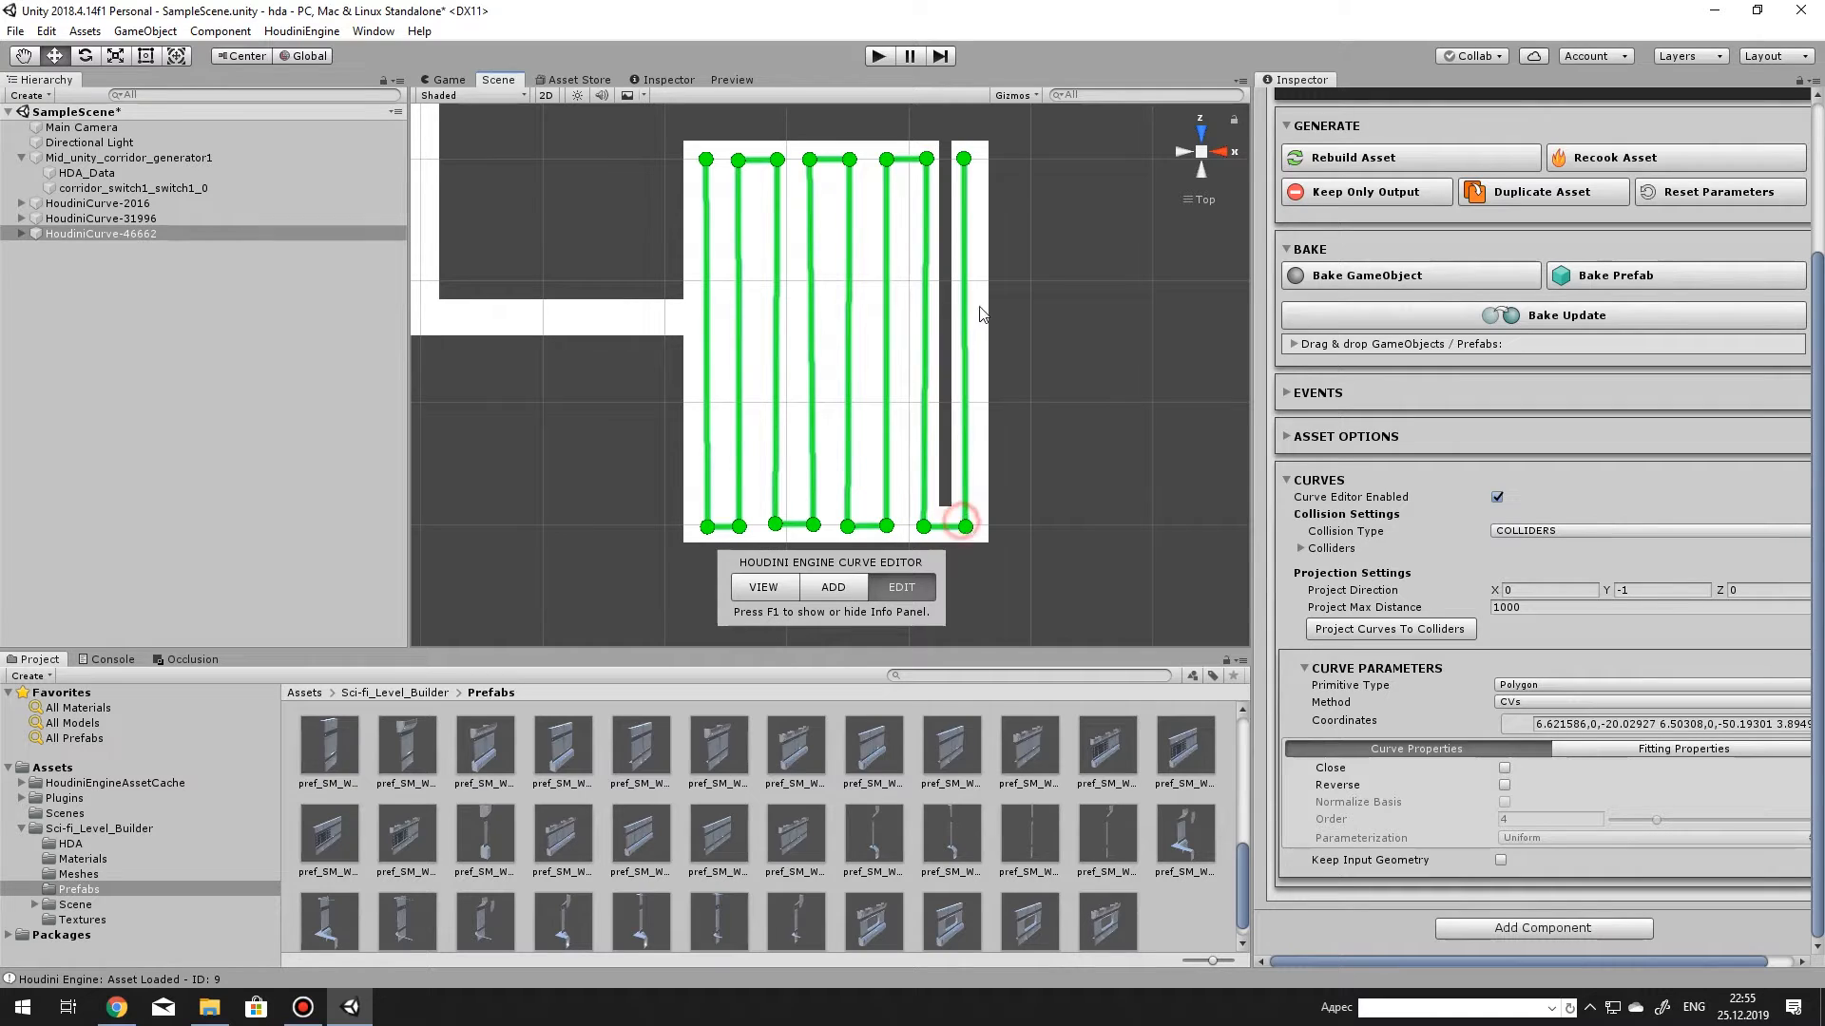
pyautogui.keyDown('ctrl'); pyautogui.click(963, 159); pyautogui.keyUp('ctrl')
pyautogui.moveTo(1042, 349); pyautogui.dragTo(1036, 344)
pyautogui.click(1039, 513)
pyautogui.moveTo(1021, 513); pyautogui.dragTo(970, 498, button='middle')
pyautogui.click(1204, 153)
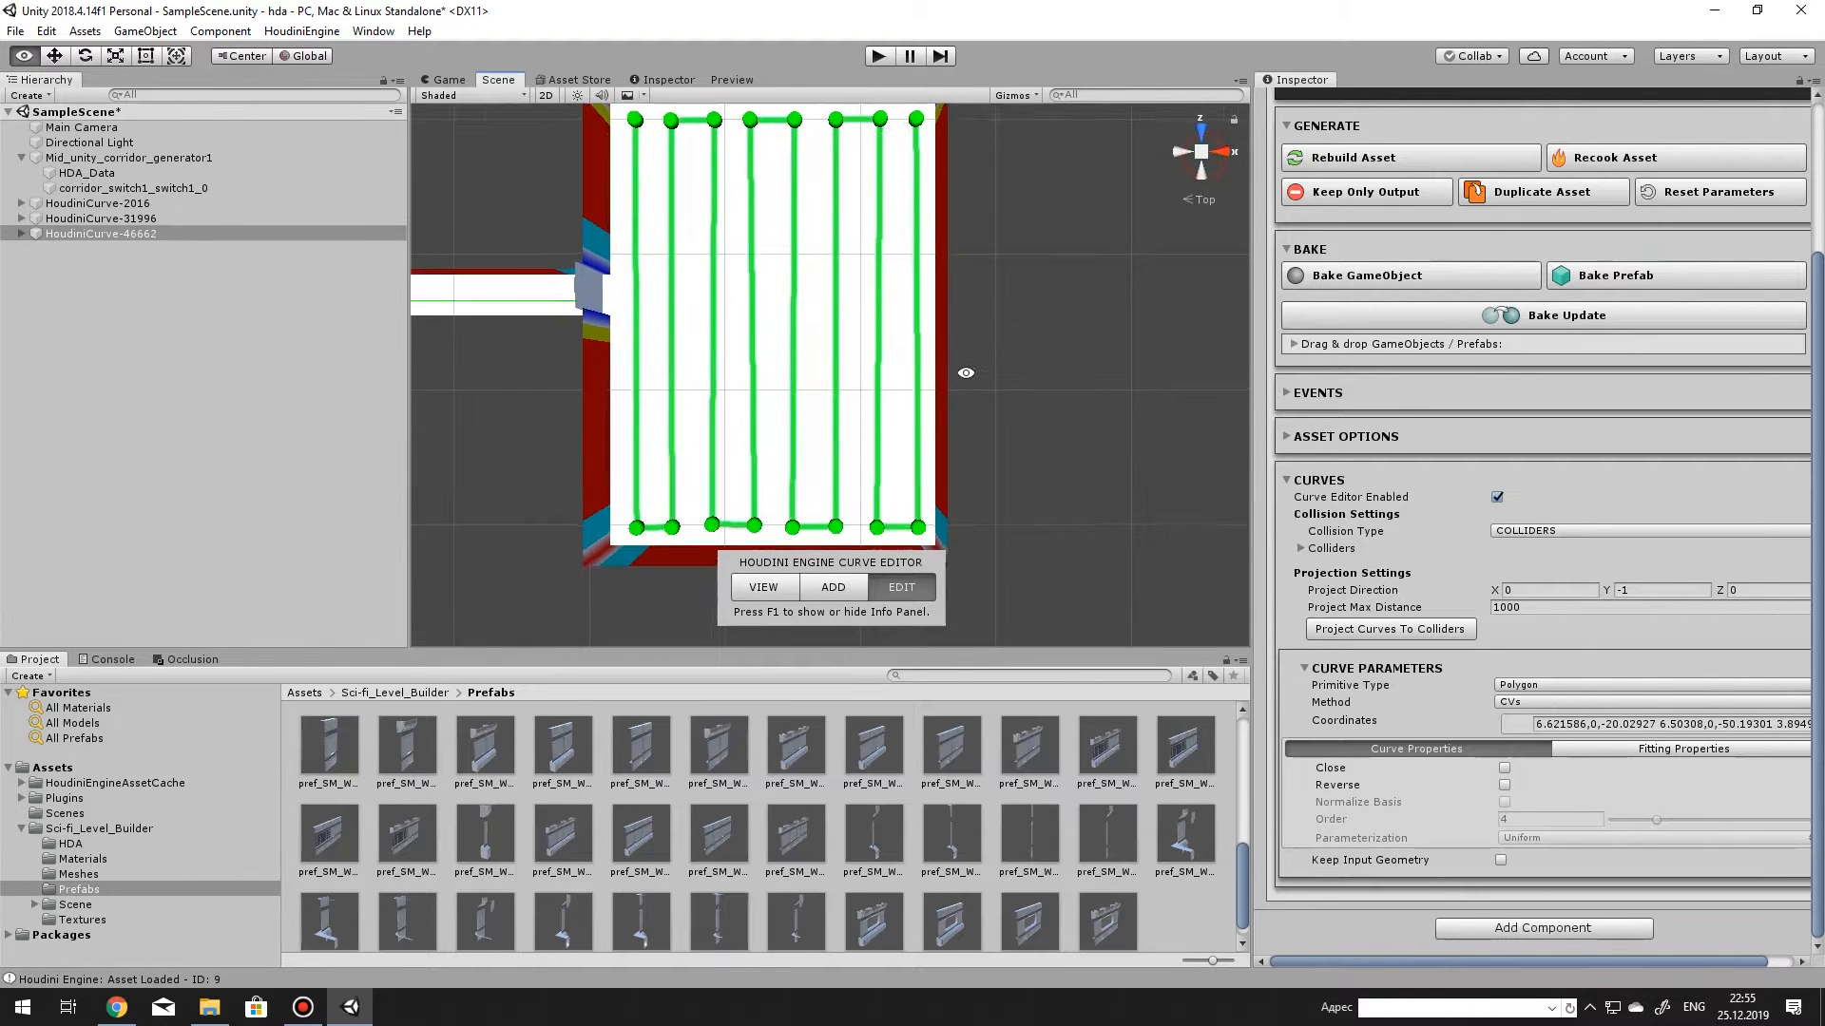
# Set Basment Seed to about 0.218 on Mid_unity_corridor_generator1 and view the room's sunken floor.
pyautogui.keyDown('alt'); pyautogui.moveTo(961, 375); pyautogui.dragTo(1212, 351); pyautogui.keyUp('alt')
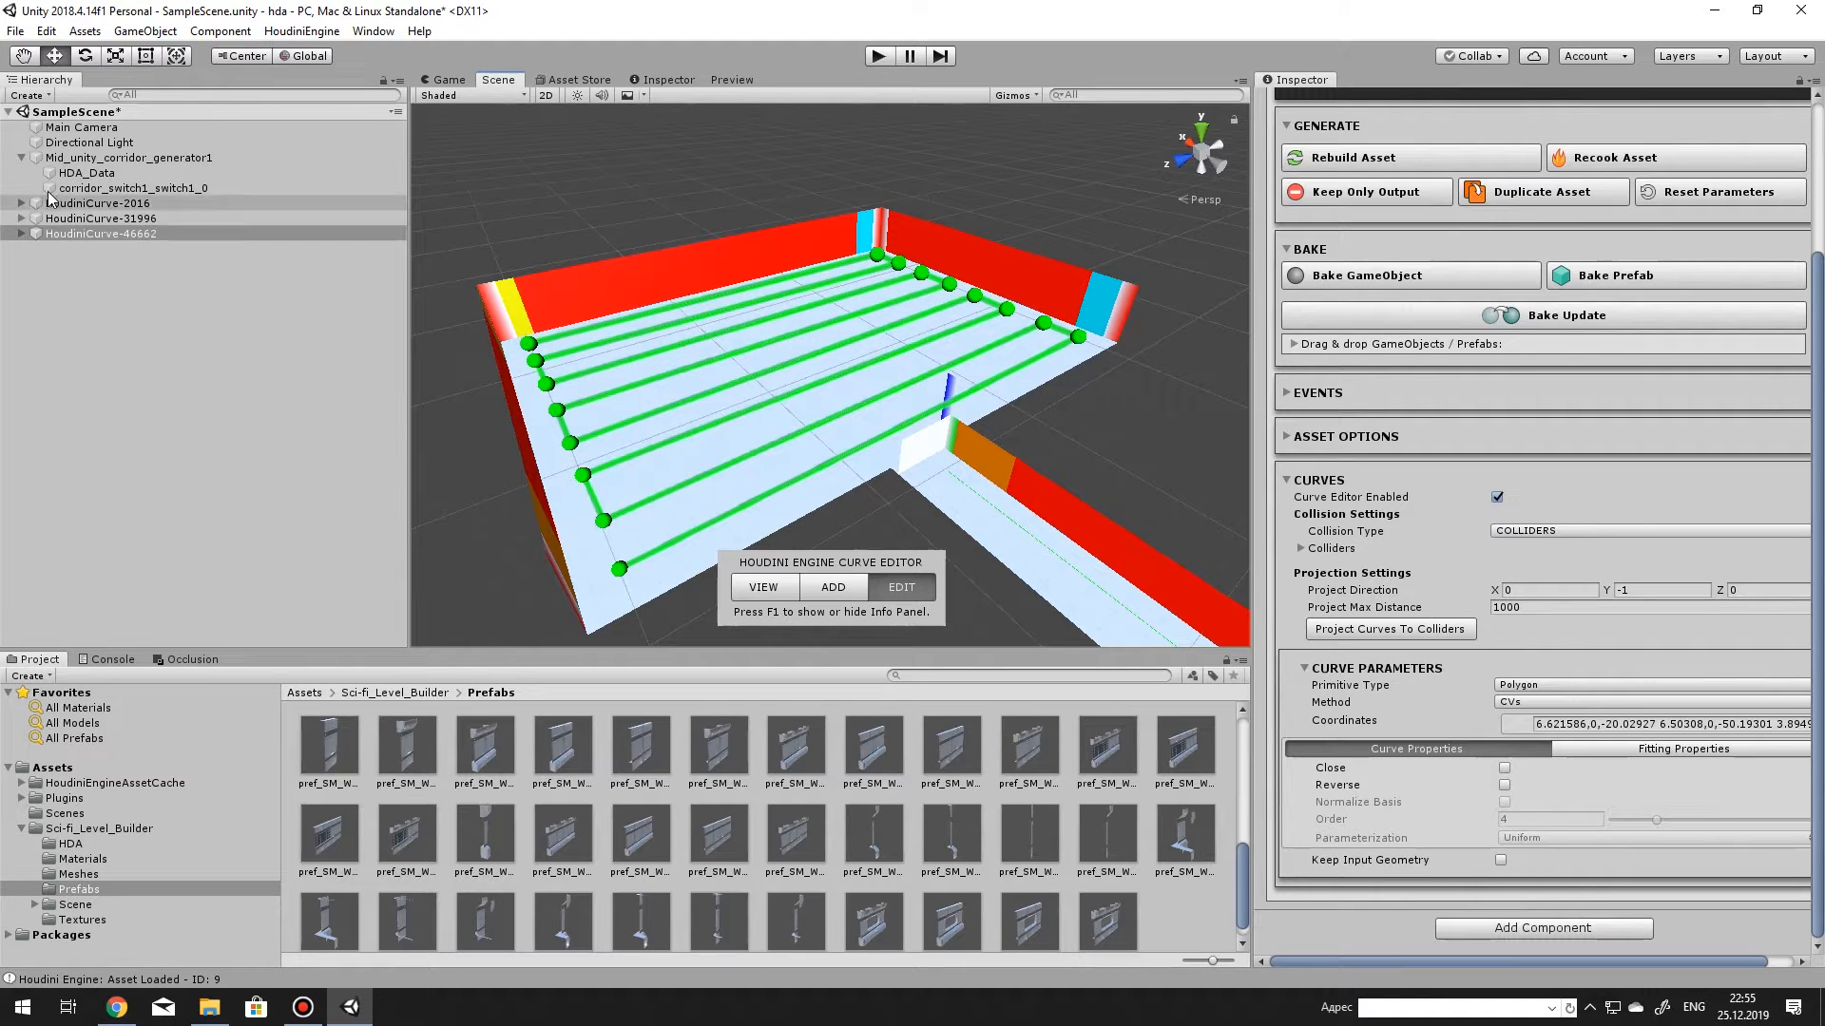
pyautogui.click(114, 158)
pyautogui.scroll(-6, 1513, 626)
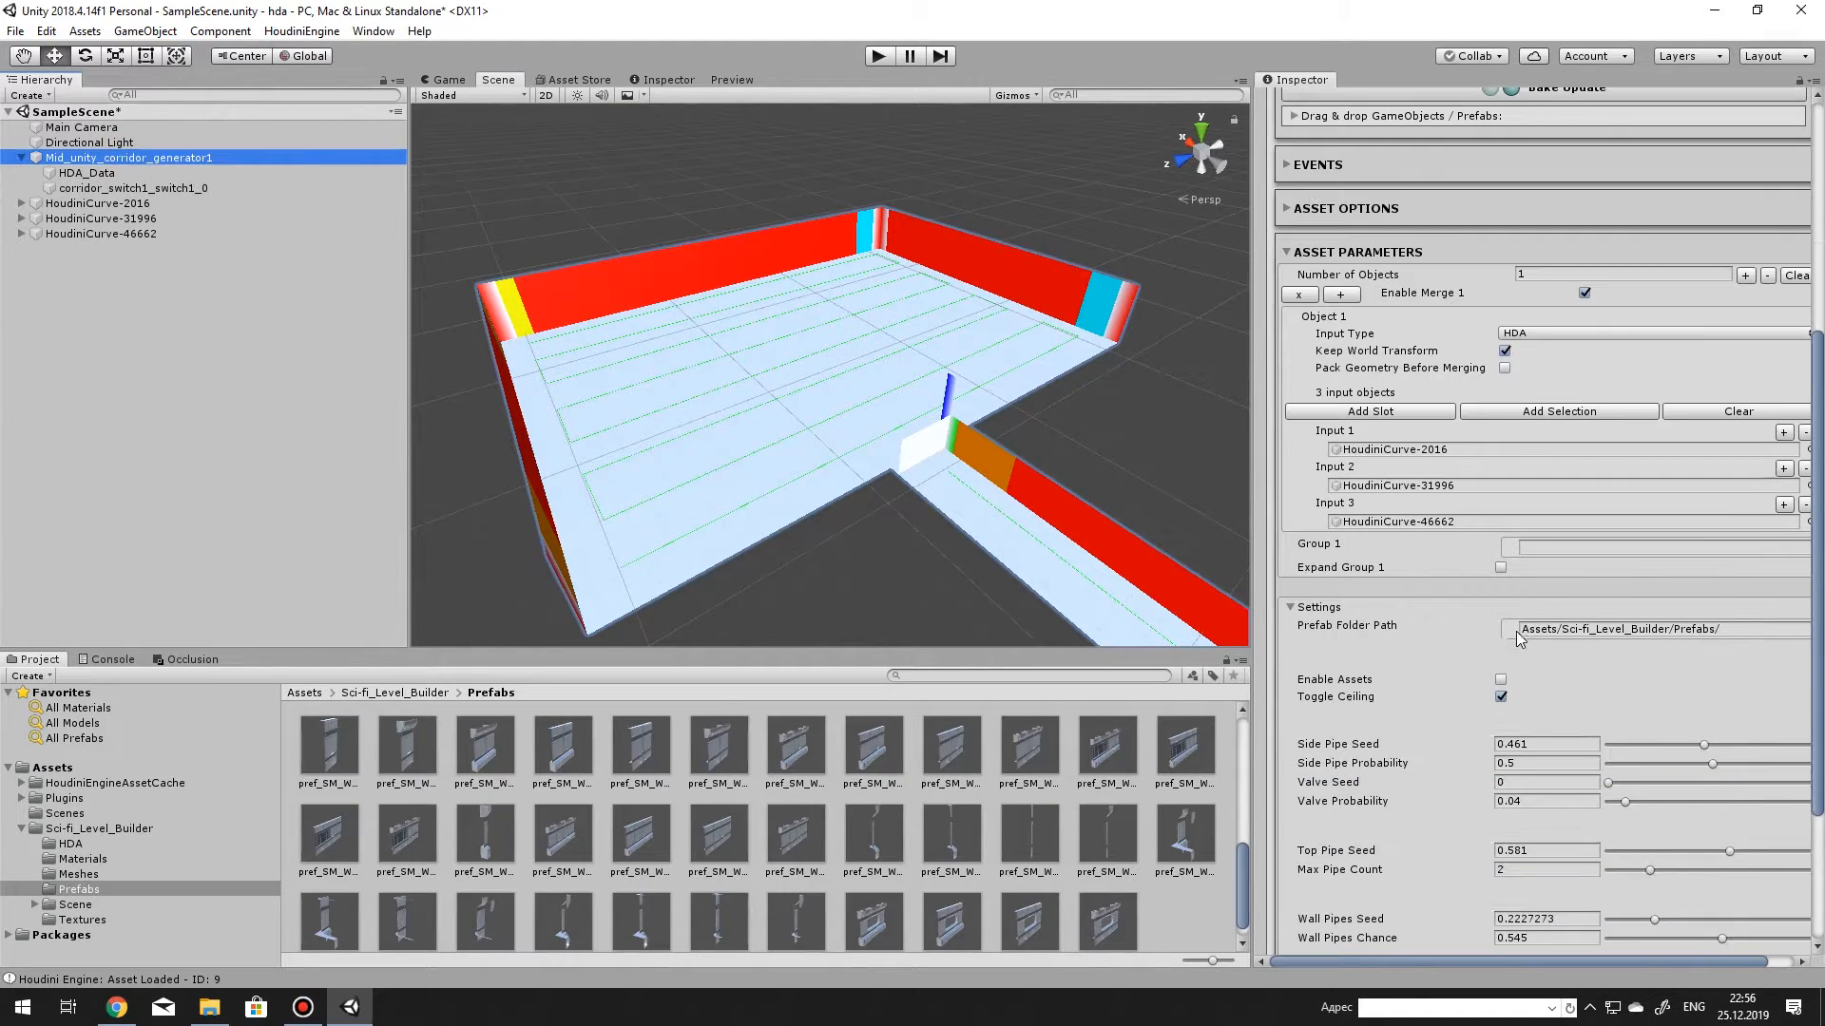
pyautogui.scroll(-2, 1490, 669)
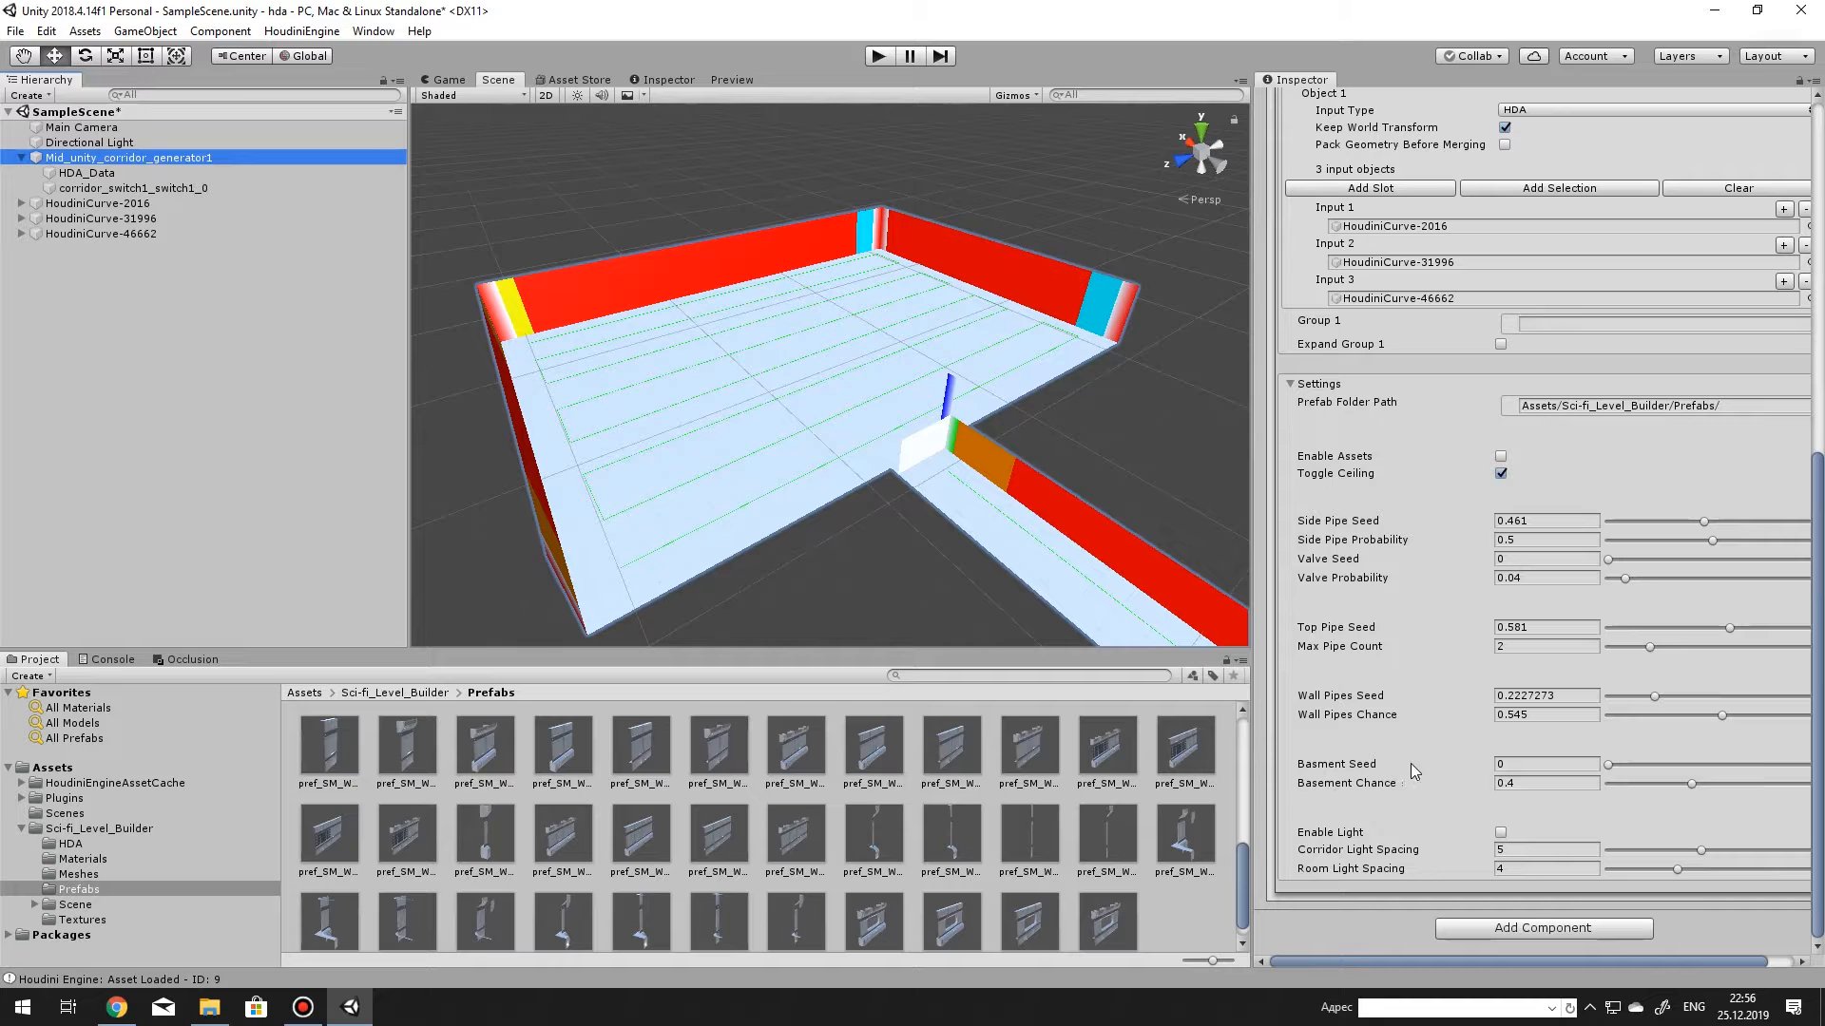
pyautogui.moveTo(1629, 767); pyautogui.dragTo(1655, 766)
pyautogui.keyDown('alt'); pyautogui.moveTo(901, 420); pyautogui.dragTo(855, 380); pyautogui.keyUp('alt')
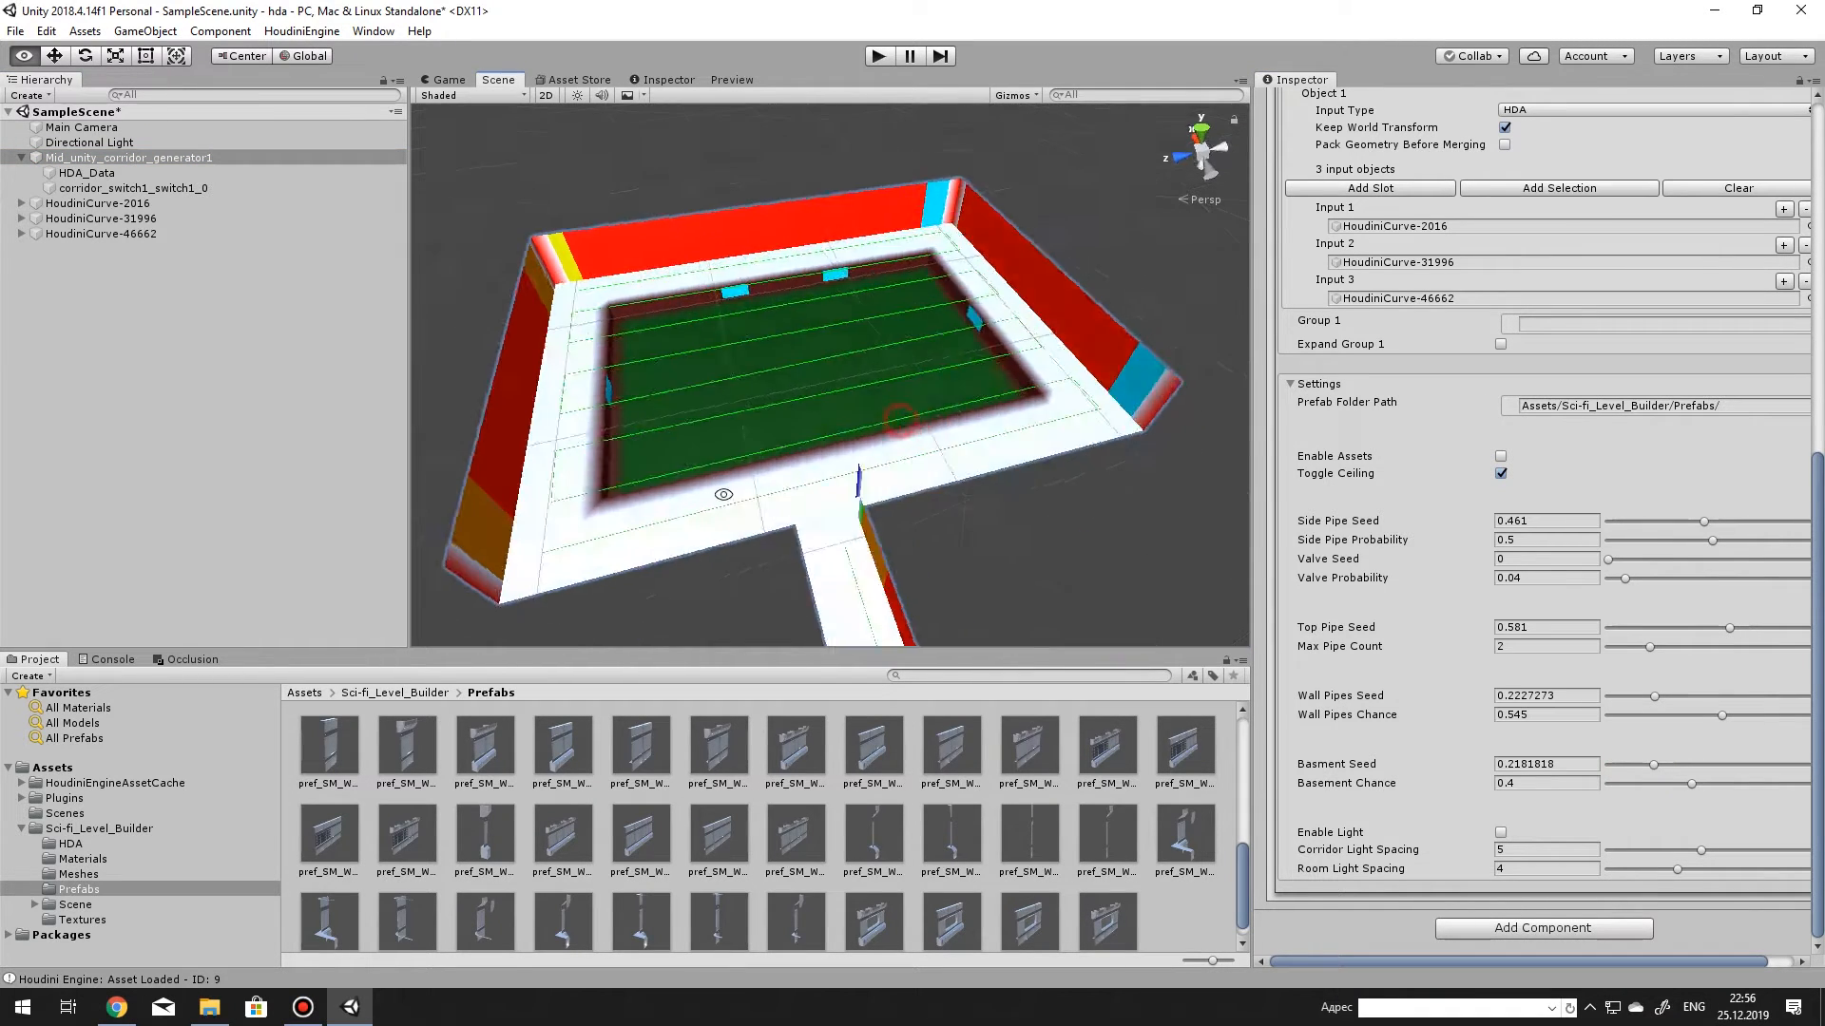
pyautogui.scroll(6, 713, 305)
pyautogui.keyDown('alt'); pyautogui.moveTo(713, 305); pyautogui.dragTo(829, 242); pyautogui.keyUp('alt')
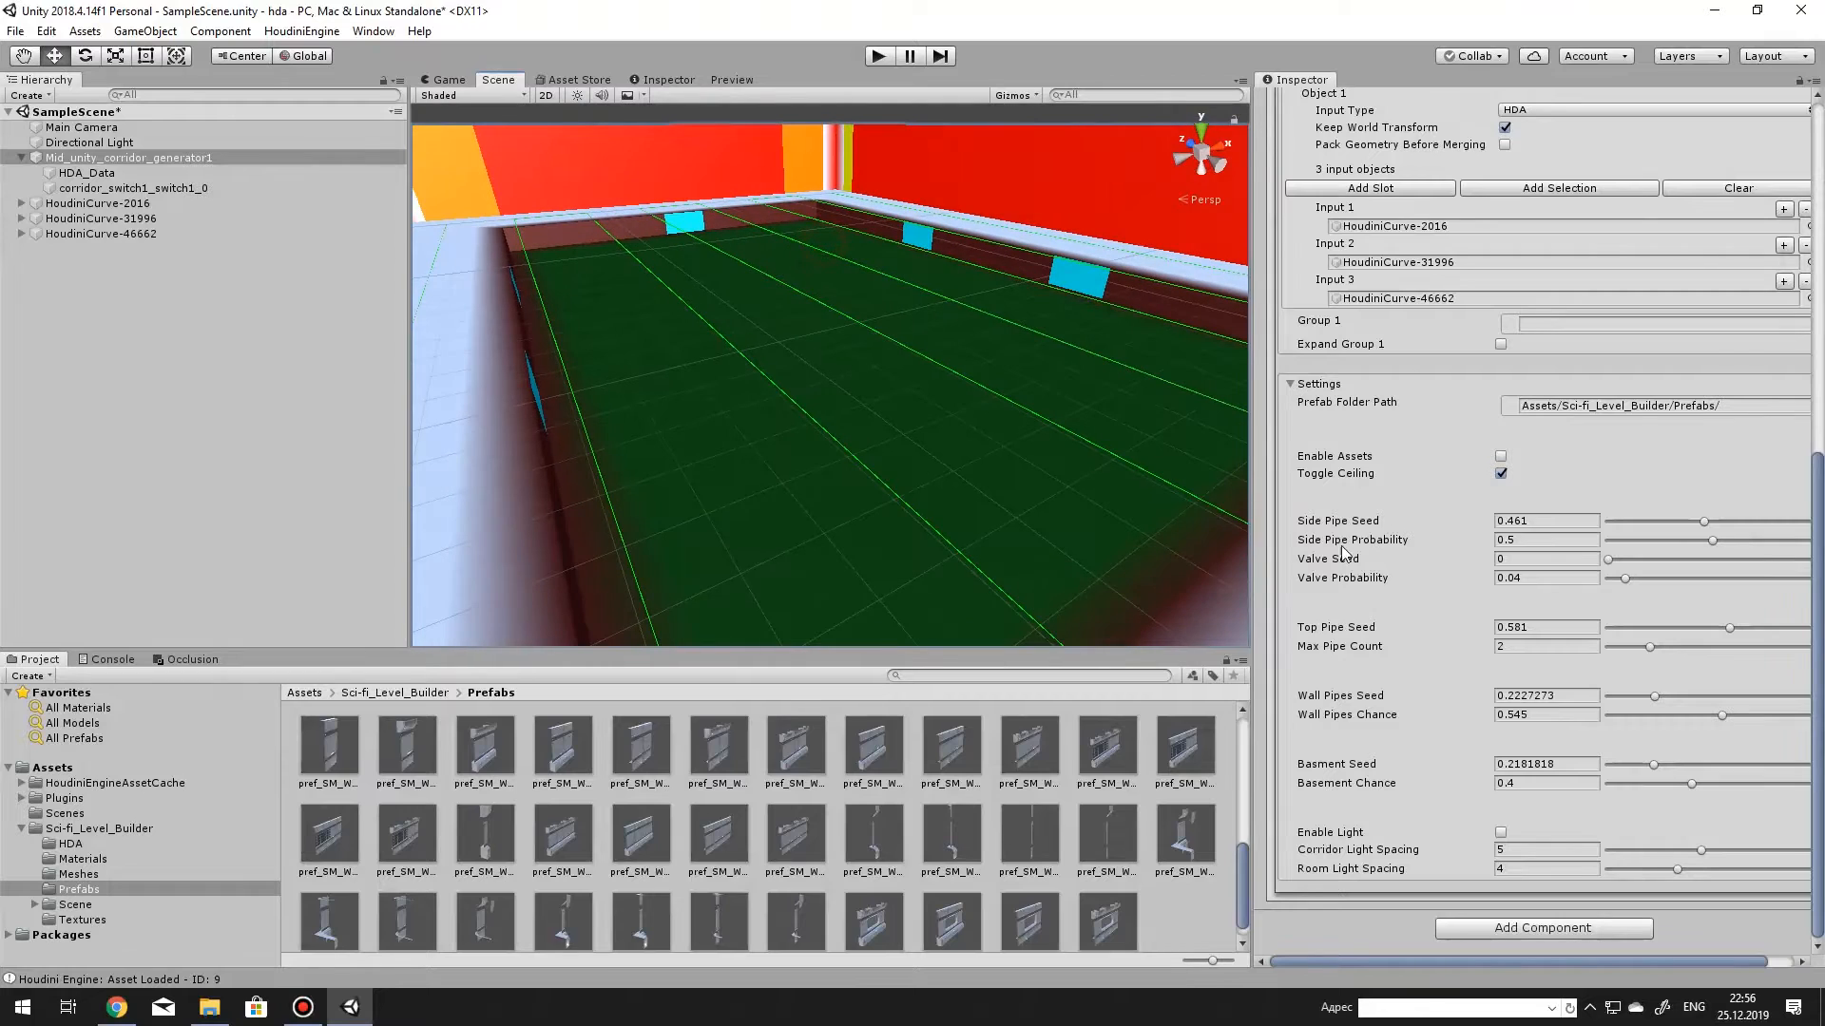
# Enable the generator's assets and inspect the furnished room, its stairs and the connected corridor with doors.
pyautogui.click(1501, 456)
pyautogui.keyDown('alt'); pyautogui.moveTo(745, 359); pyautogui.dragTo(929, 340); pyautogui.keyUp('alt')
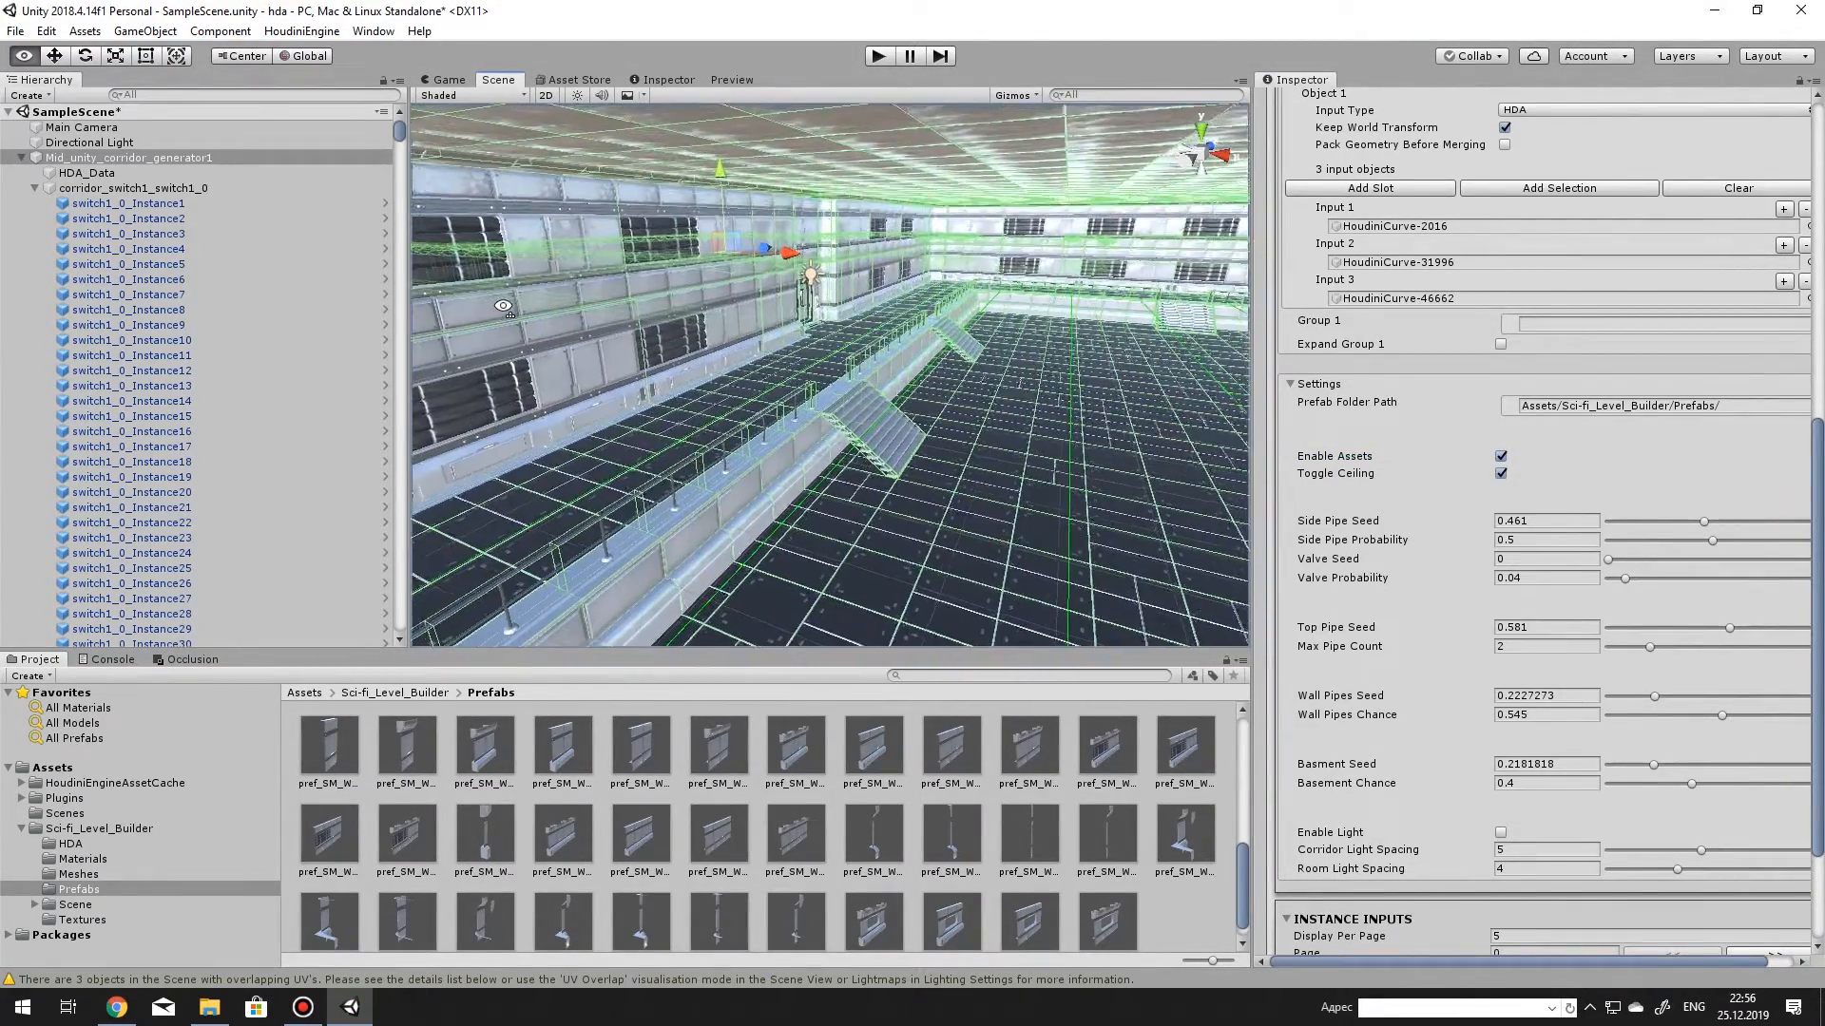
pyautogui.moveTo(261, 252); pyautogui.dragTo(626, 345, button='right')
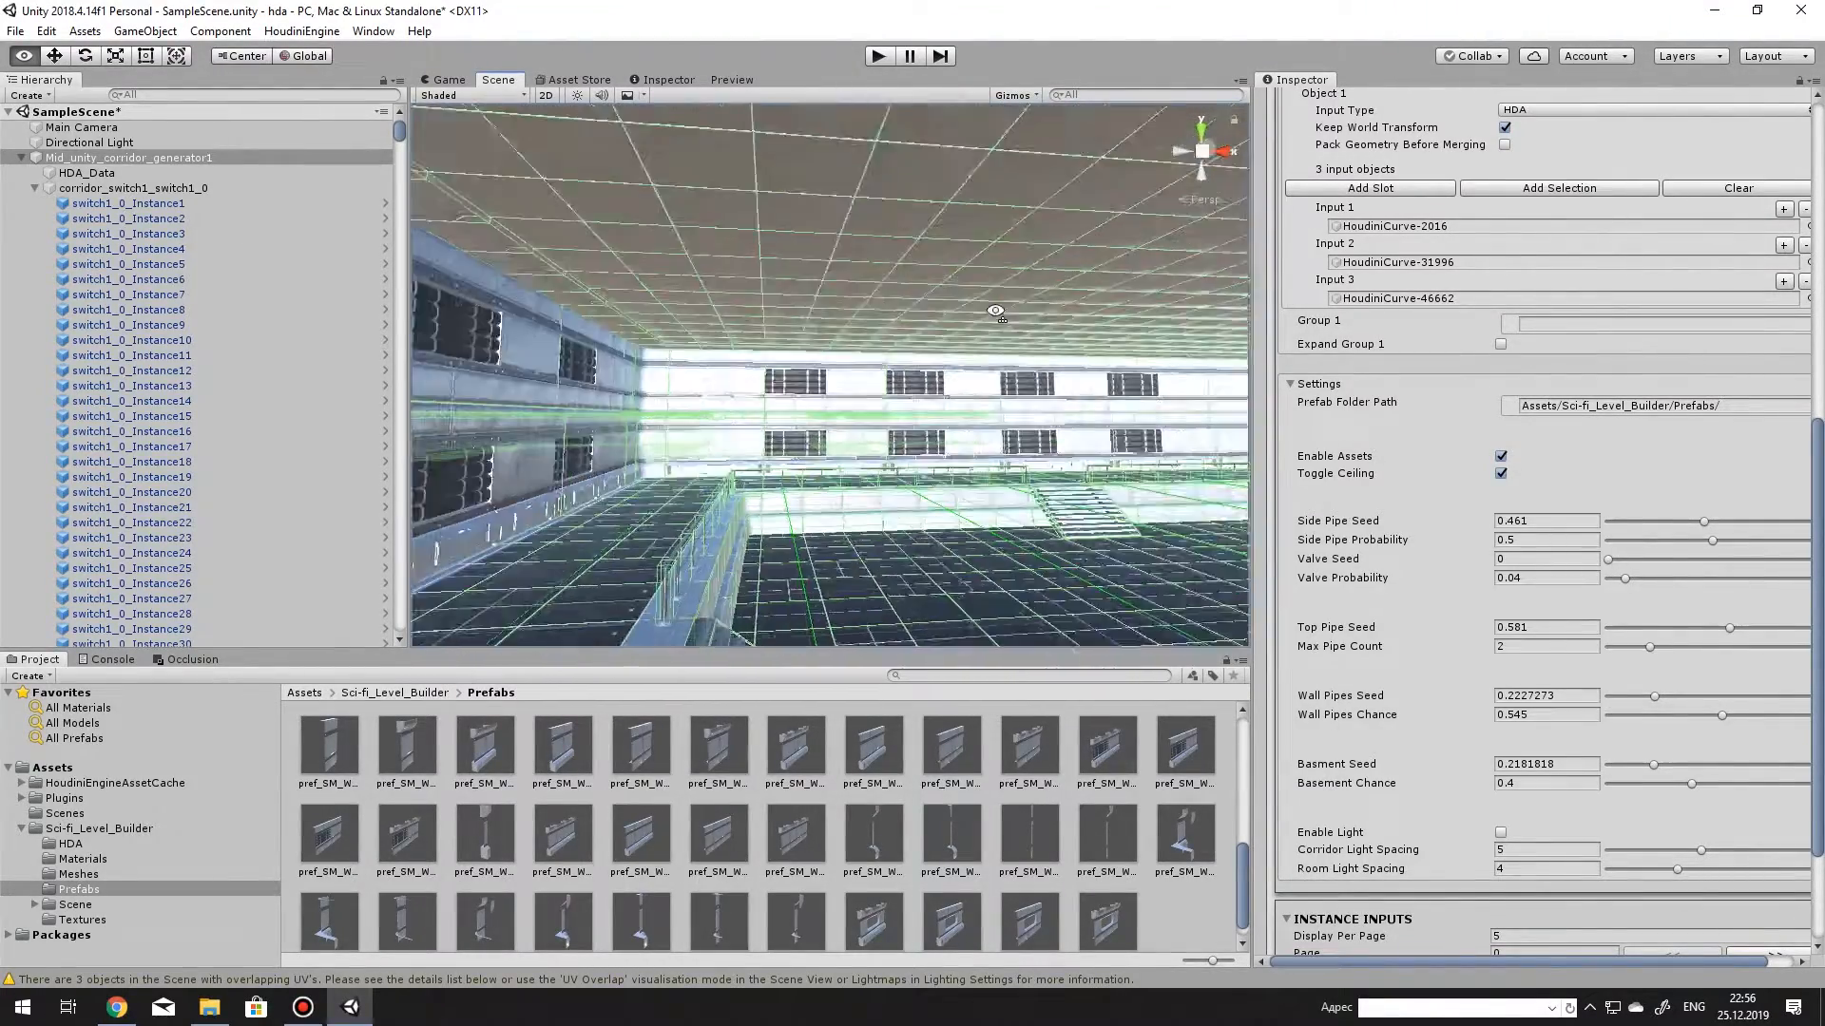
pyautogui.moveTo(995, 311); pyautogui.dragTo(1136, 389, button='right')
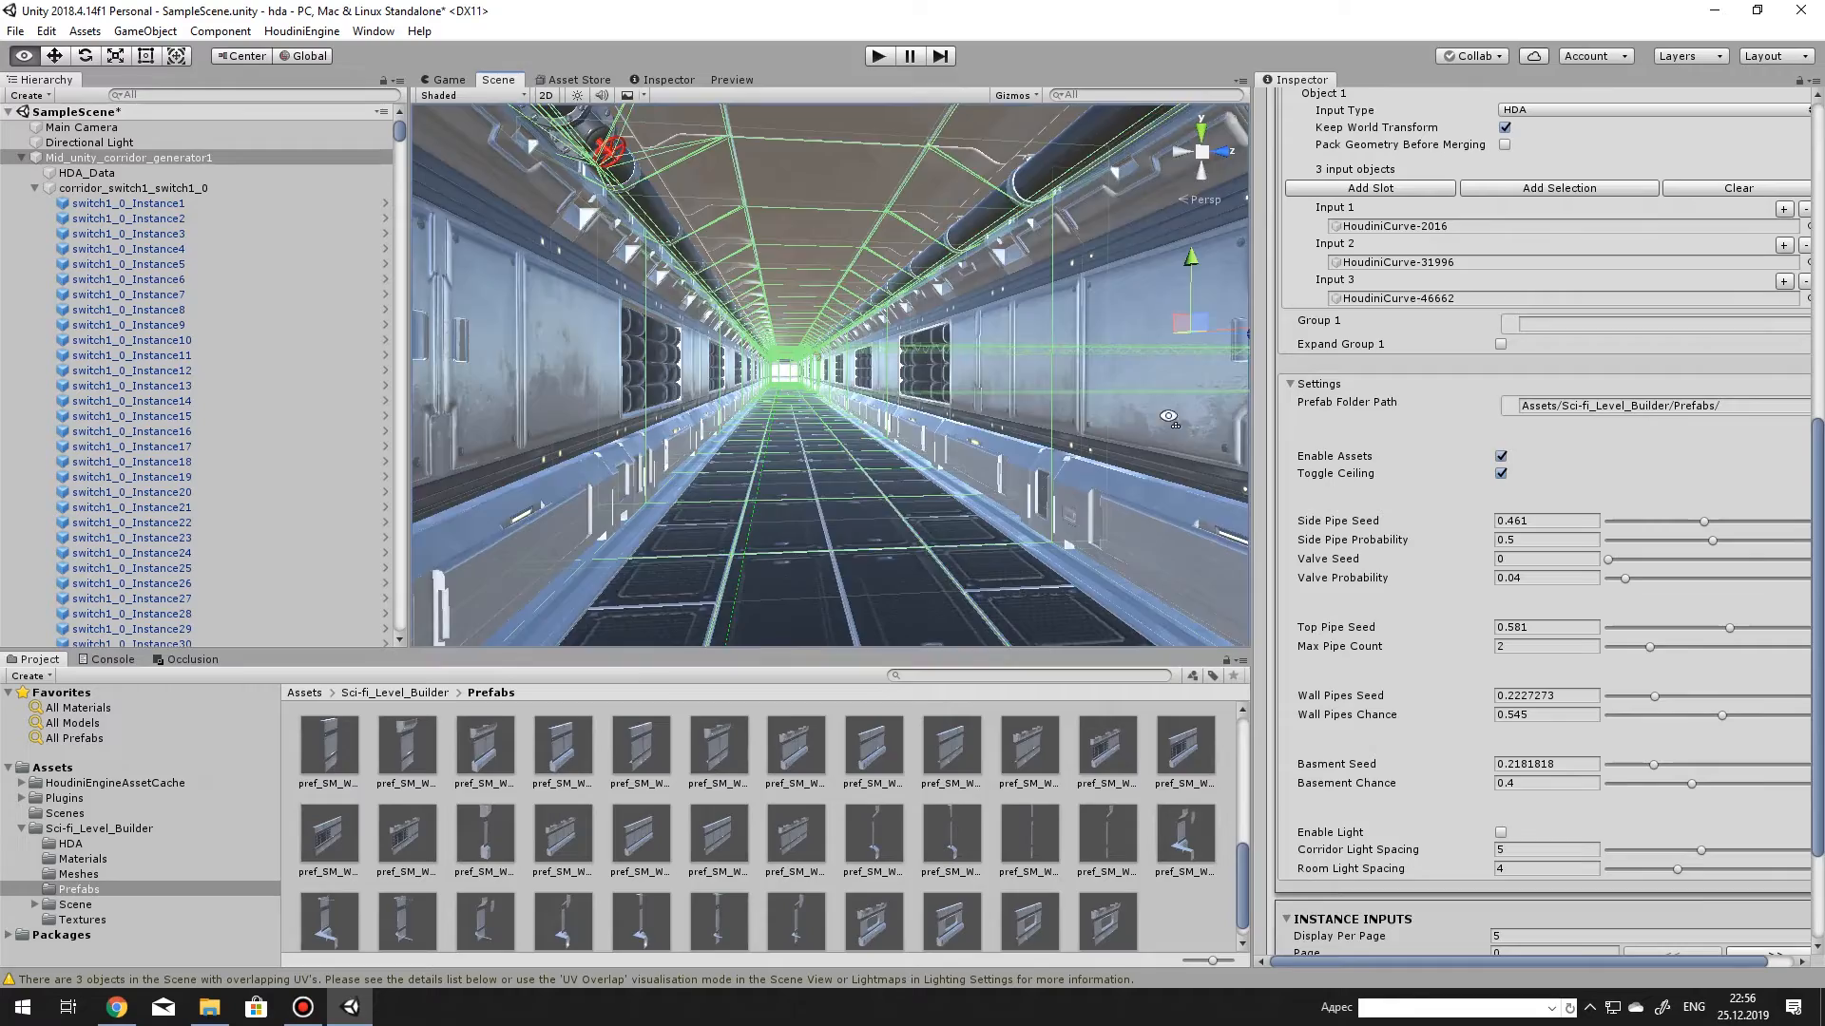
pyautogui.keyDown('alt'); pyautogui.moveTo(618, 419); pyautogui.dragTo(504, 360); pyautogui.keyUp('alt')
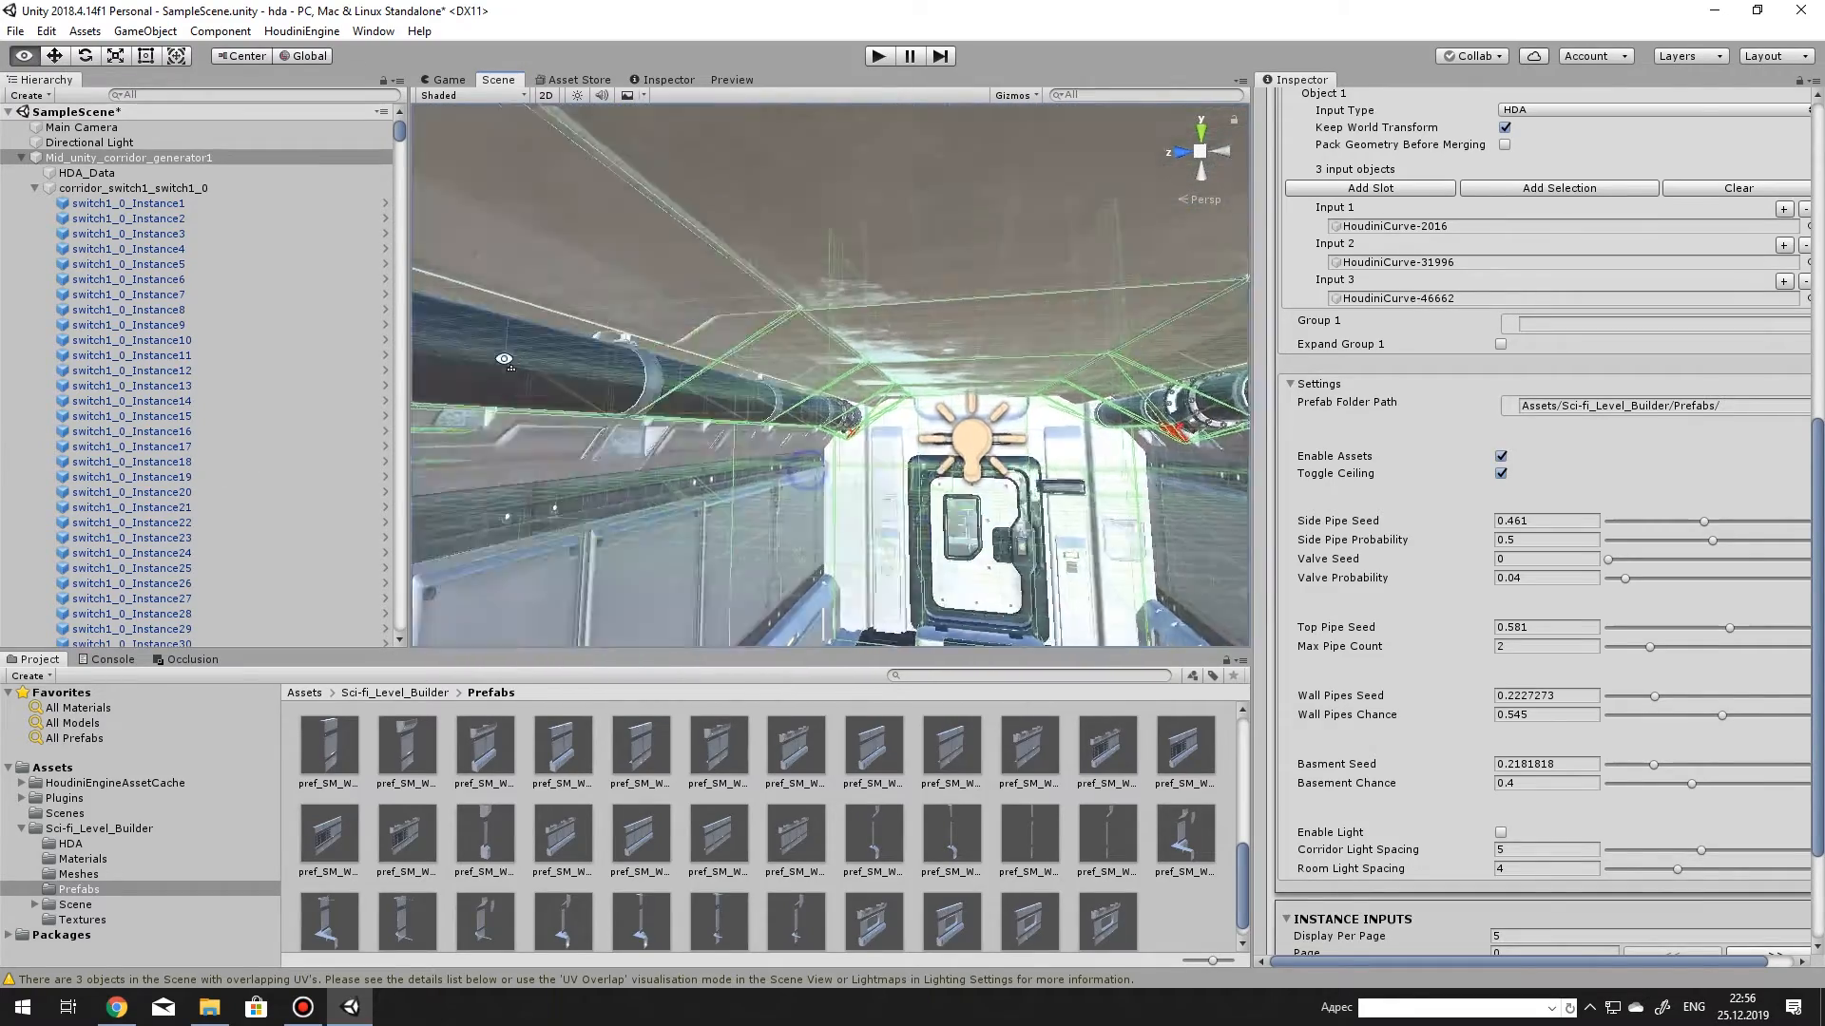
pyautogui.keyDown('alt'); pyautogui.moveTo(29, 407); pyautogui.dragTo(1190, 598); pyautogui.keyUp('alt')
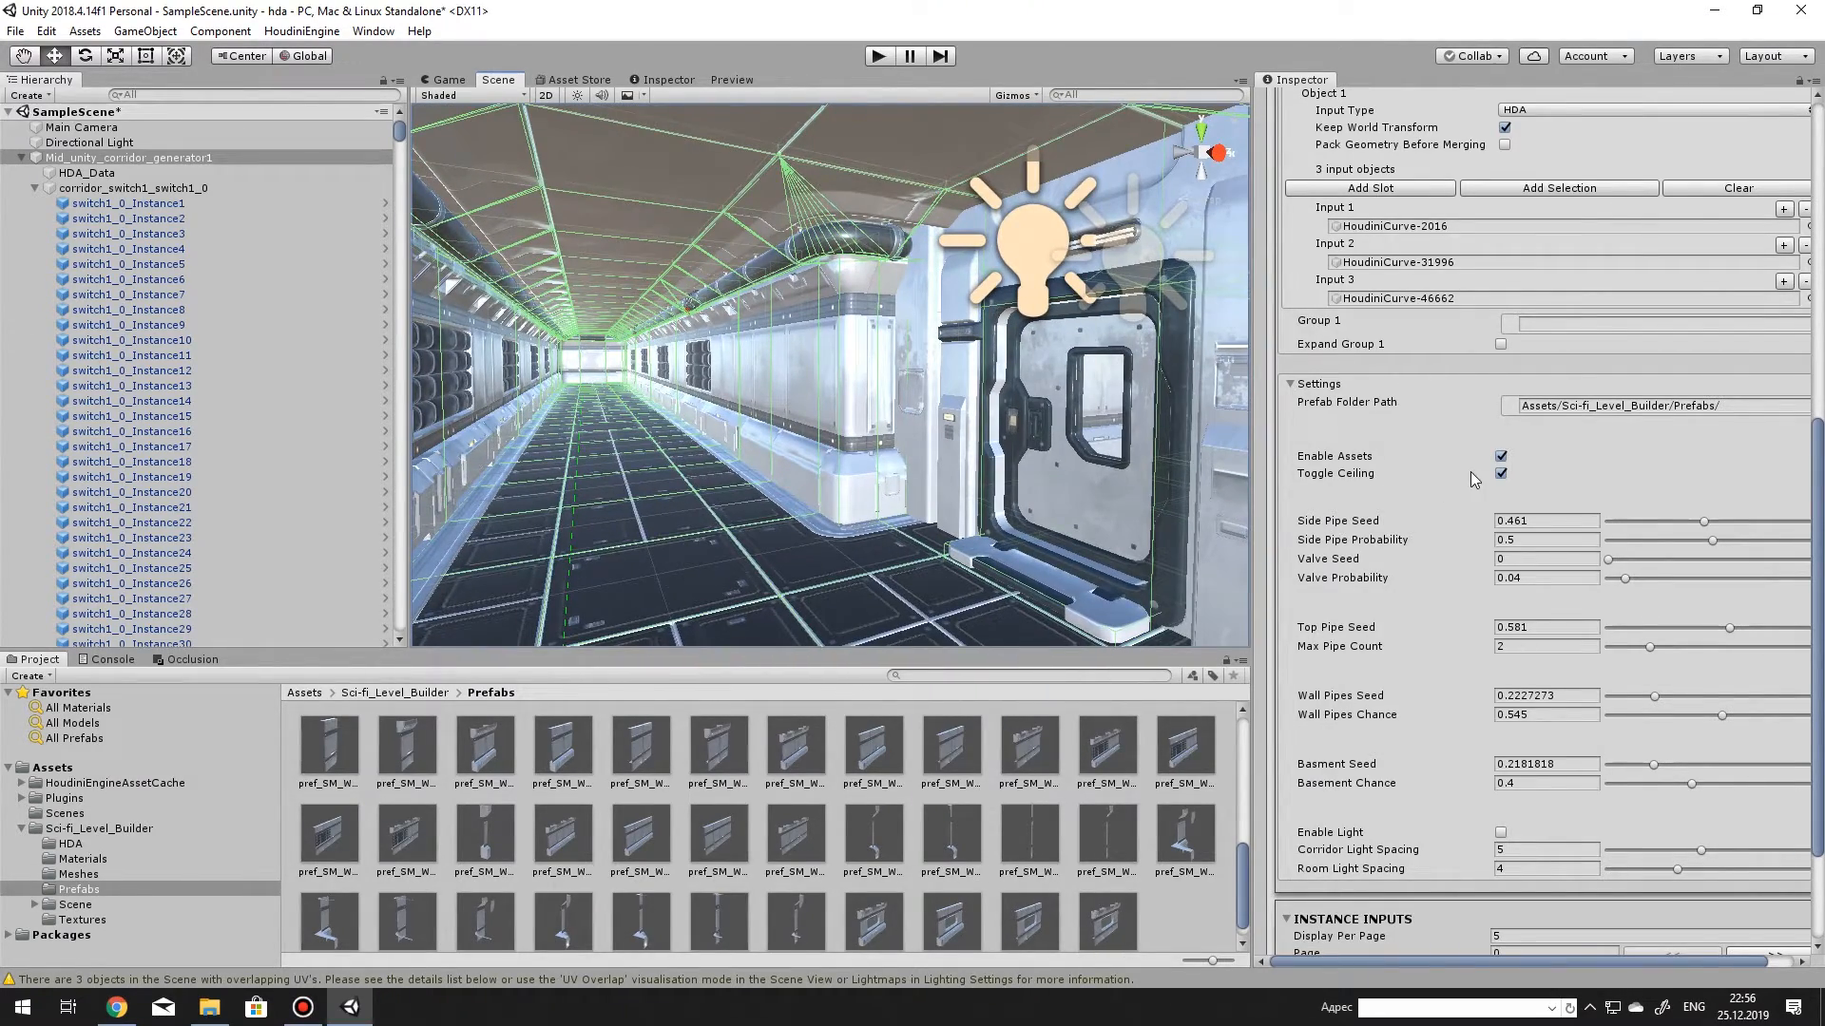
# Disable the generator's assets and set Side Pipe Seed to 0.2045455 while checking the corridor ceiling's side strips.
pyautogui.click(1501, 456)
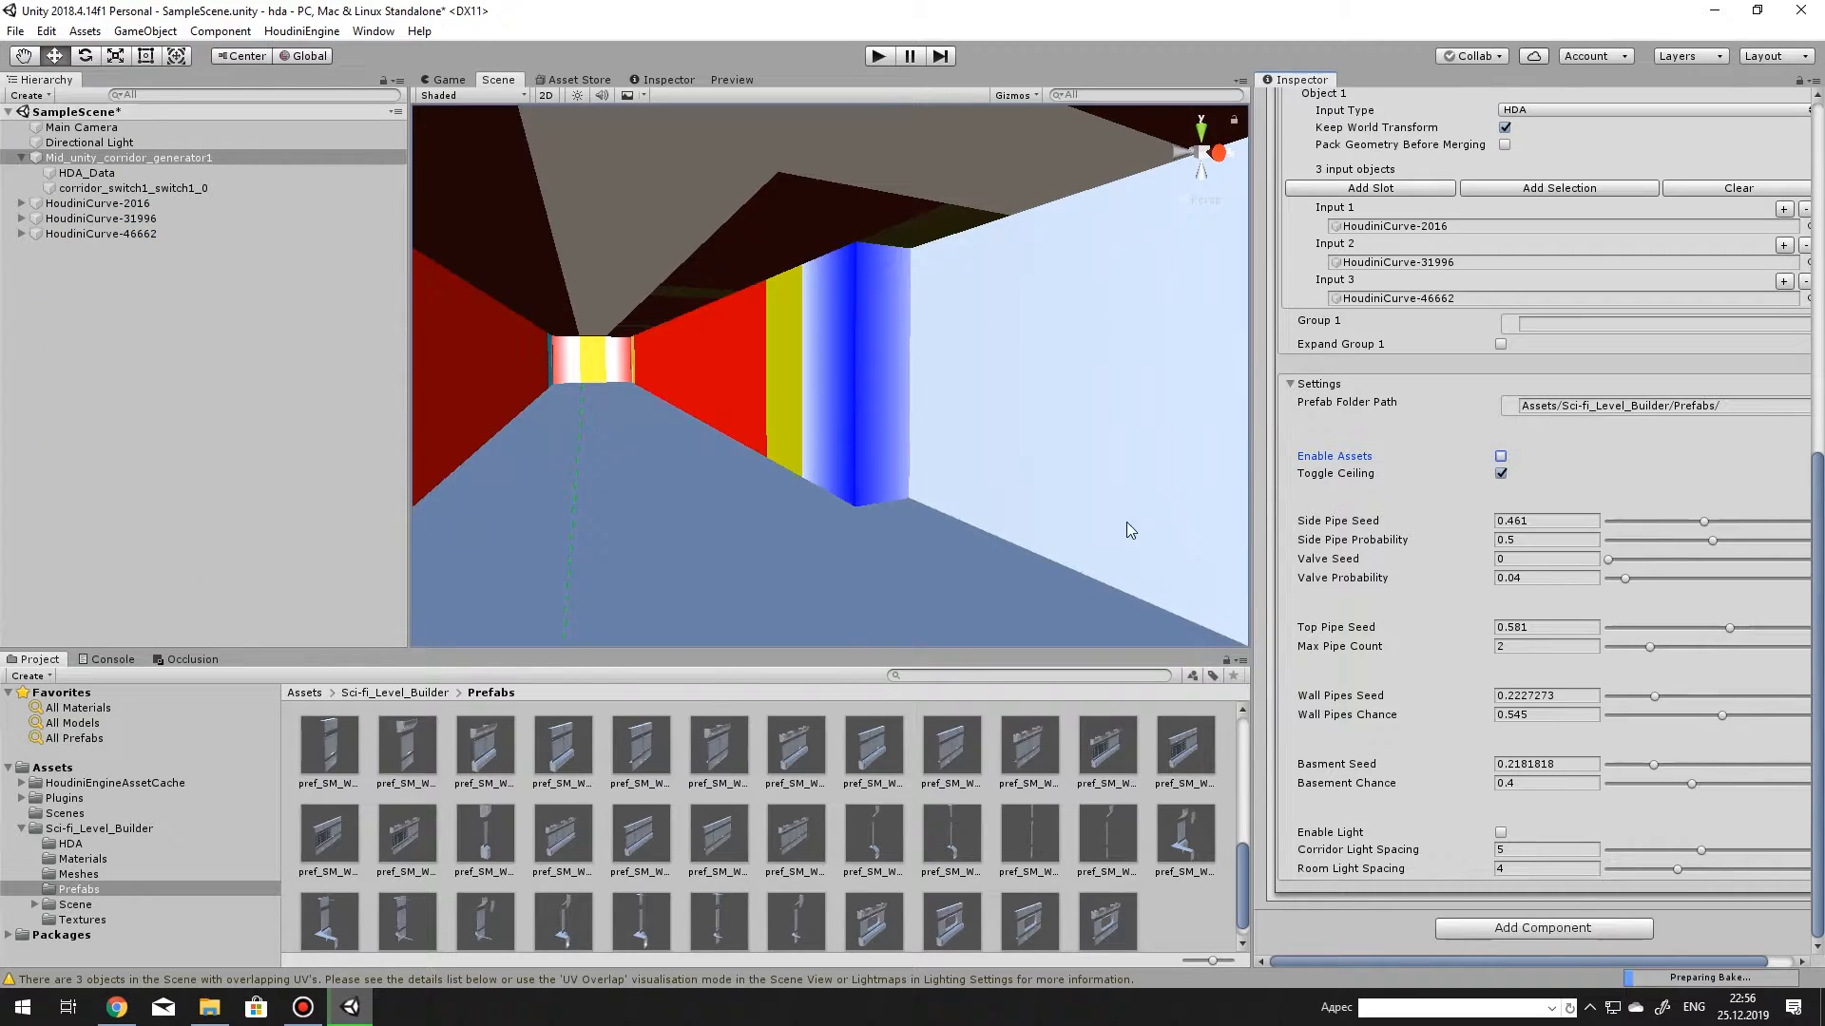
pyautogui.keyDown('alt'); pyautogui.moveTo(1130, 530); pyautogui.dragTo(986, 599); pyautogui.keyUp('alt')
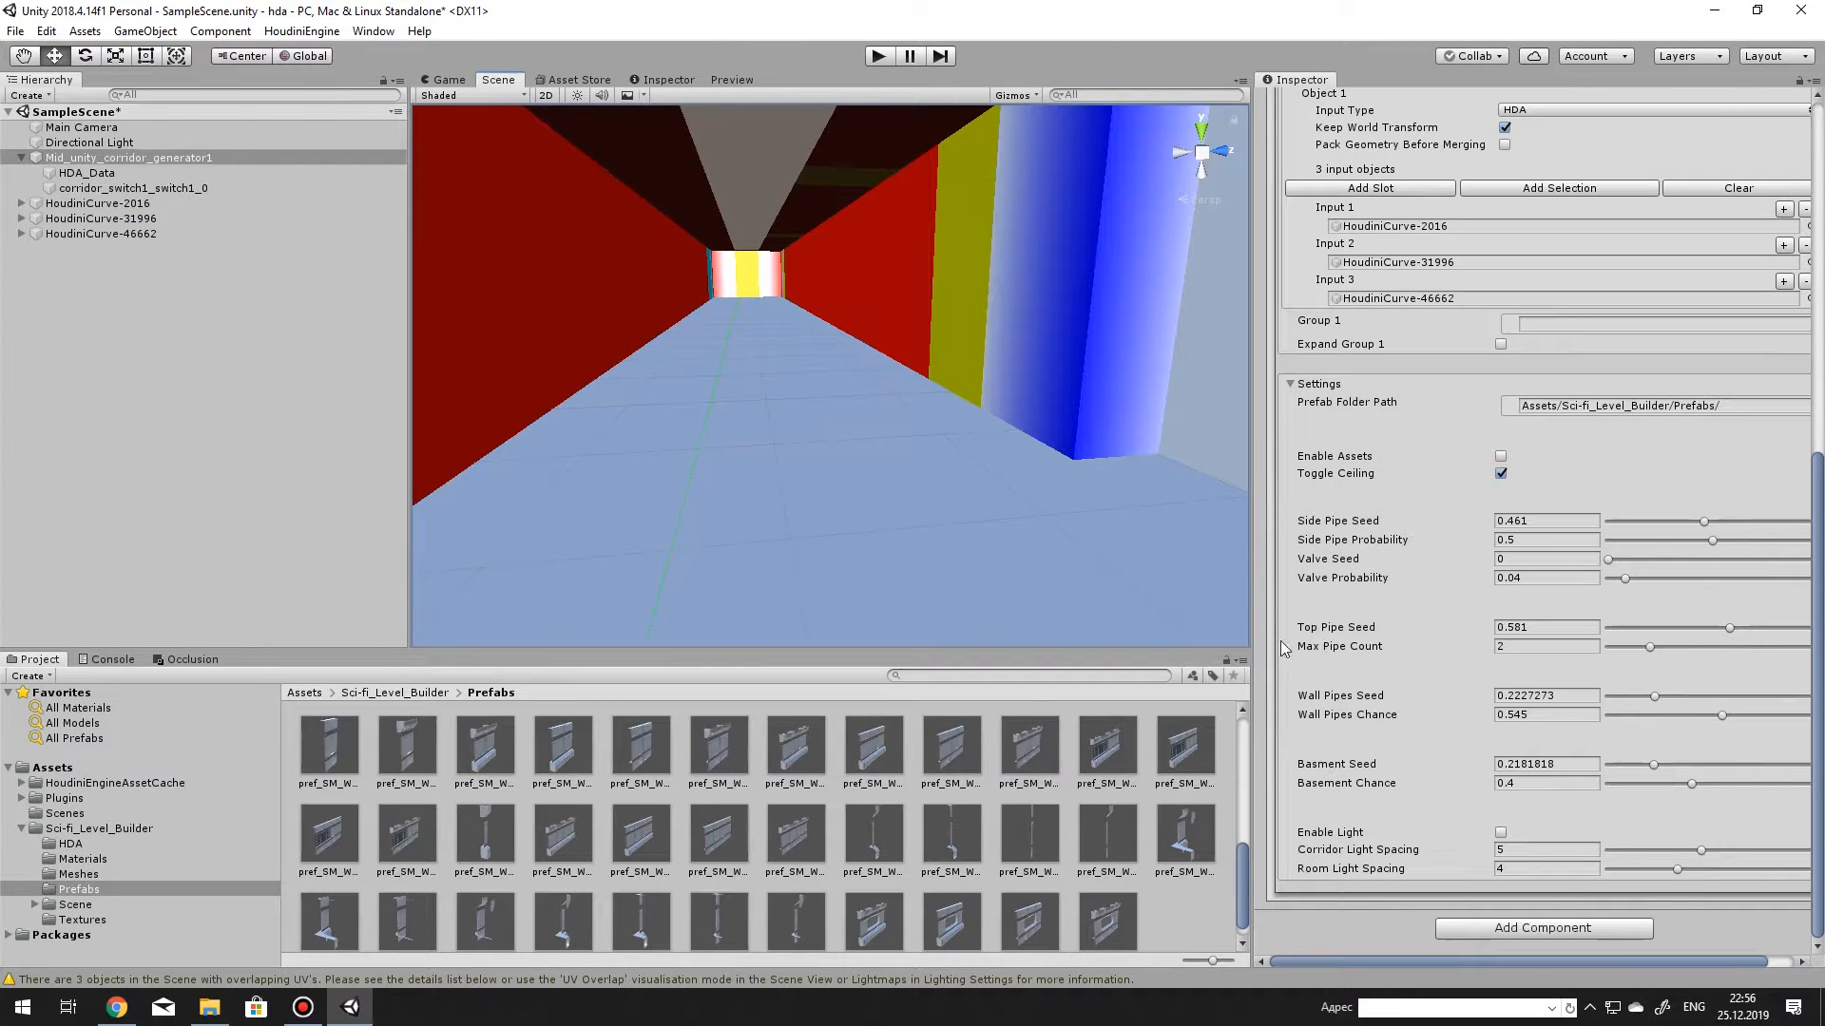
pyautogui.keyDown('alt'); pyautogui.moveTo(741, 475); pyautogui.dragTo(734, 267); pyautogui.keyUp('alt')
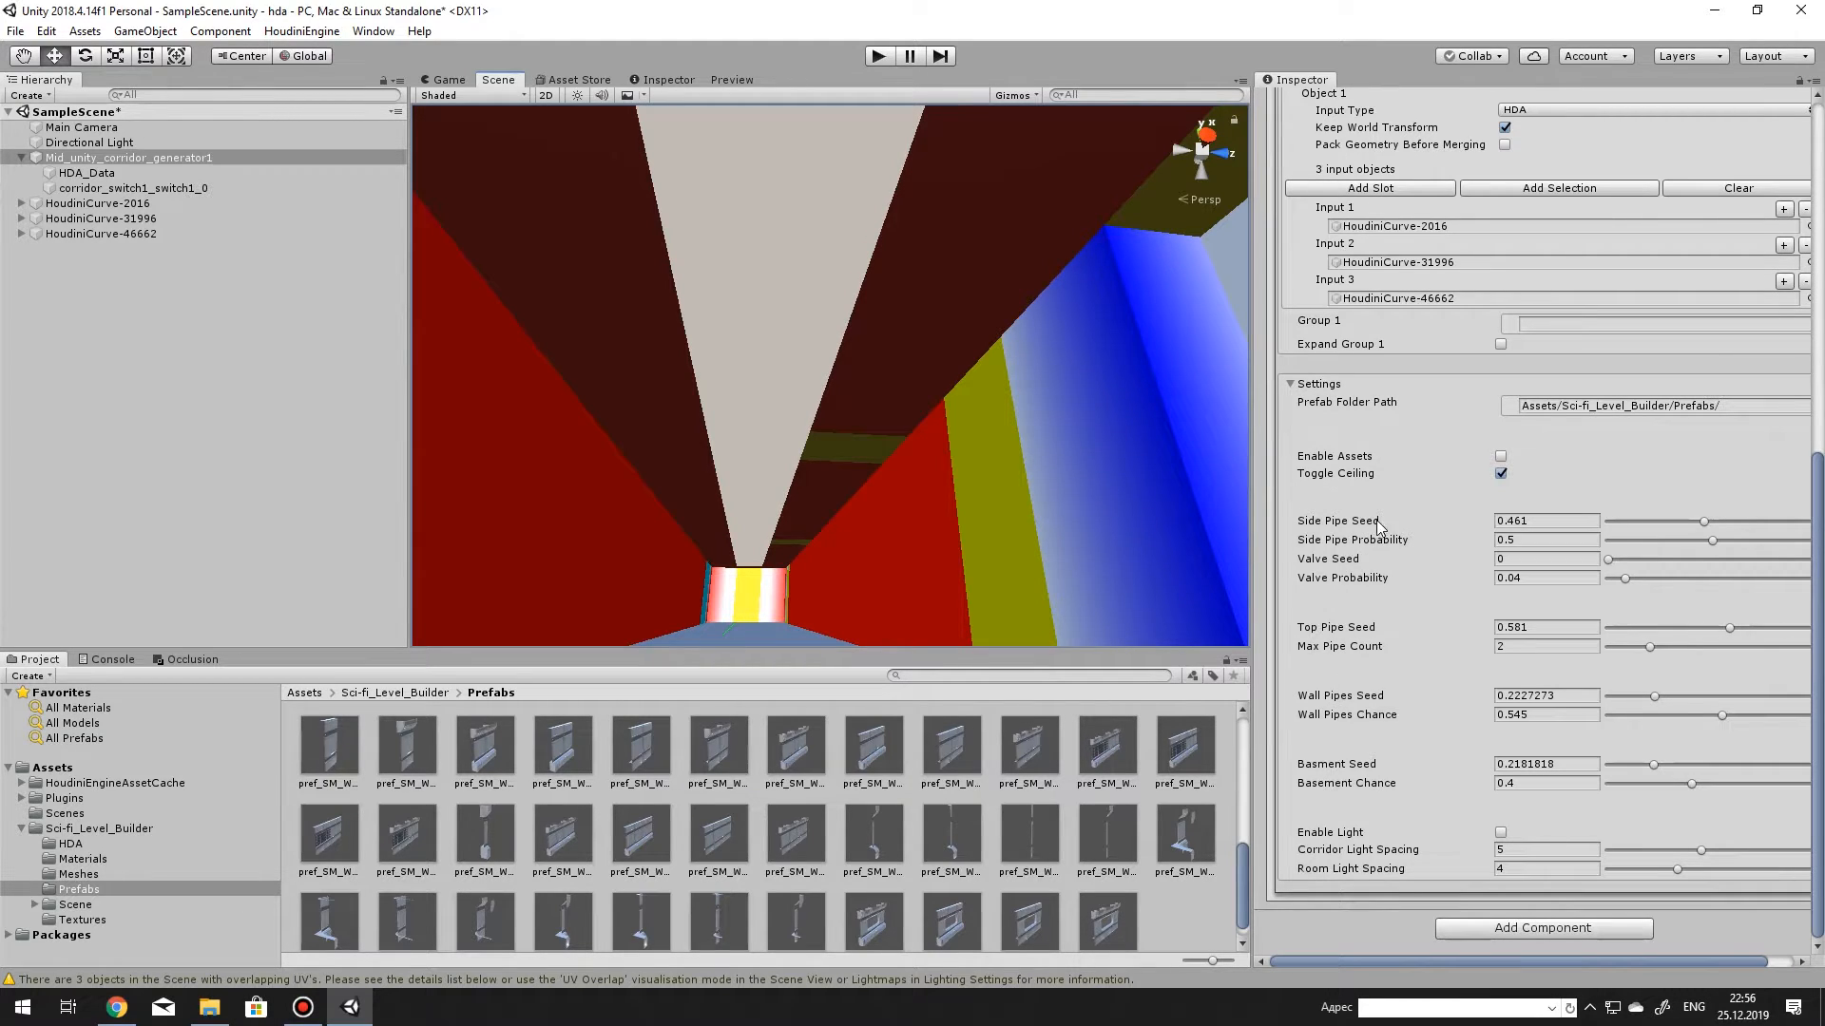
pyautogui.moveTo(1635, 523)
pyautogui.mouseDown()
pyautogui.moveTo(1677, 521)
pyautogui.moveTo(1625, 523)
pyautogui.mouseUp()
pyautogui.moveTo(1012, 375); pyautogui.dragTo(1027, 215, button='right')
pyautogui.moveTo(823, 350); pyautogui.dragTo(984, 334, button='right')
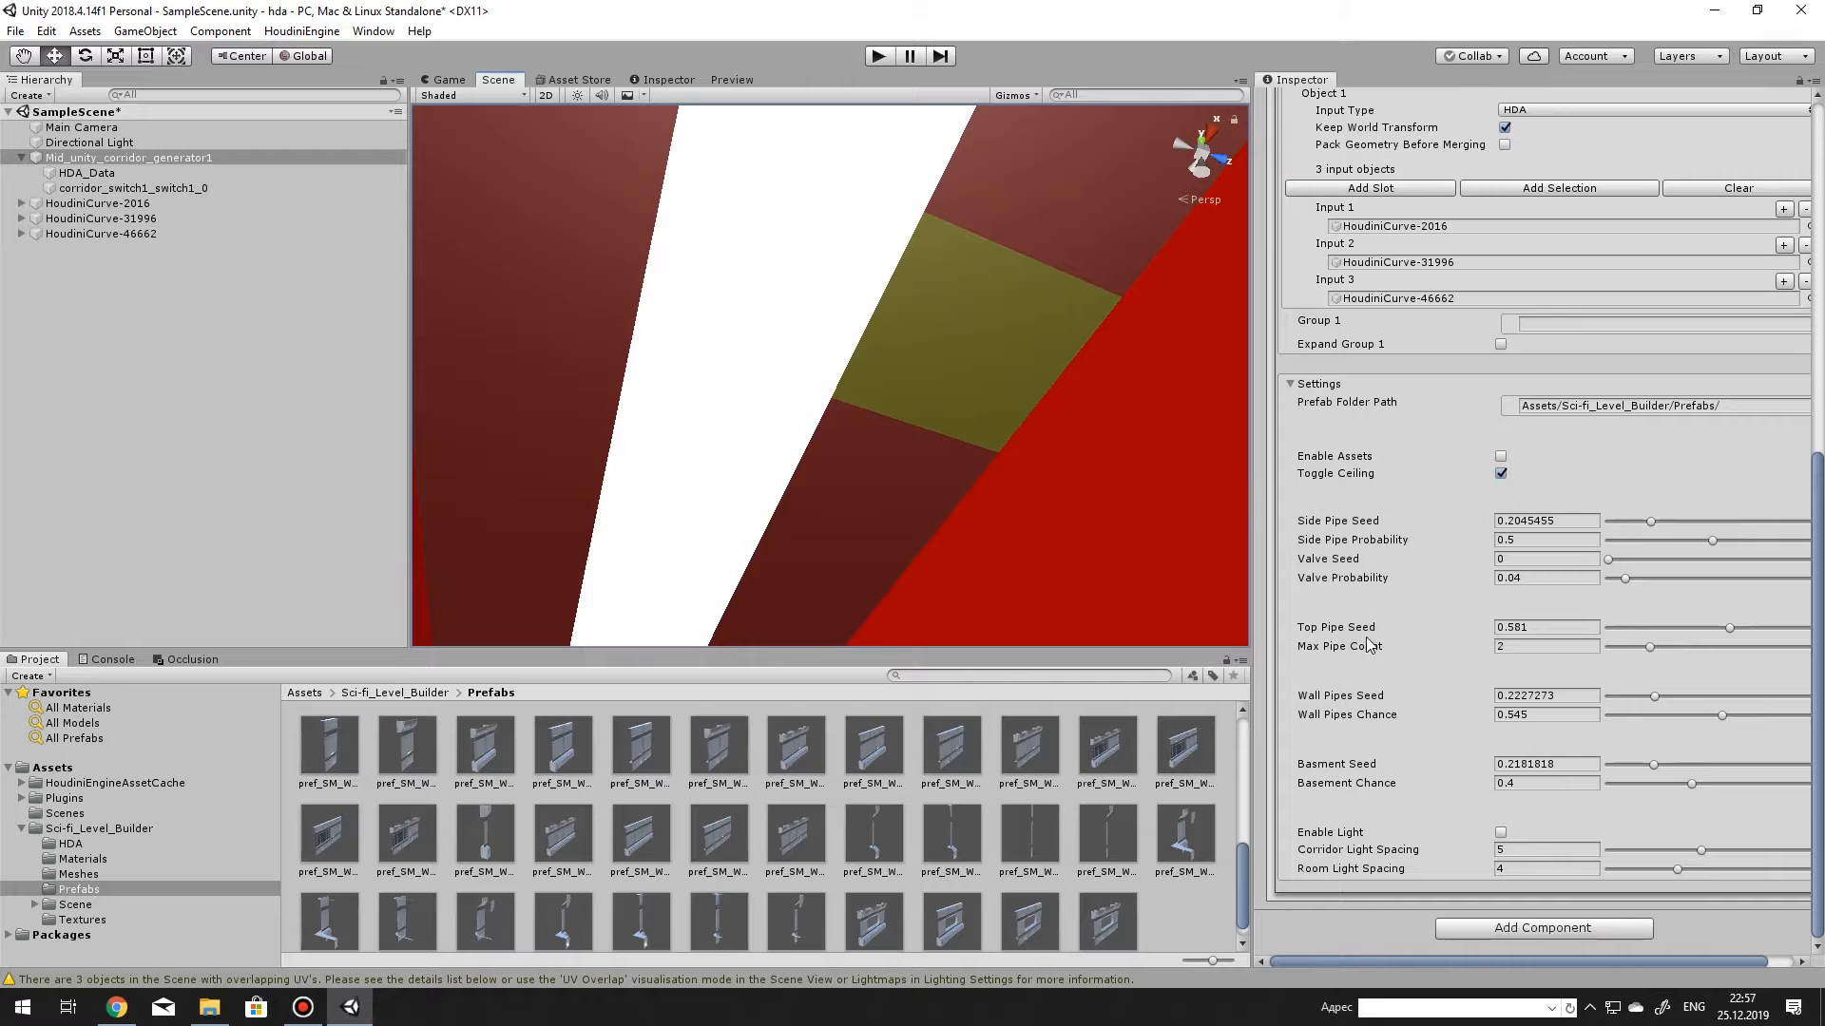
pyautogui.moveTo(913, 438); pyautogui.dragTo(924, 480, button='right')
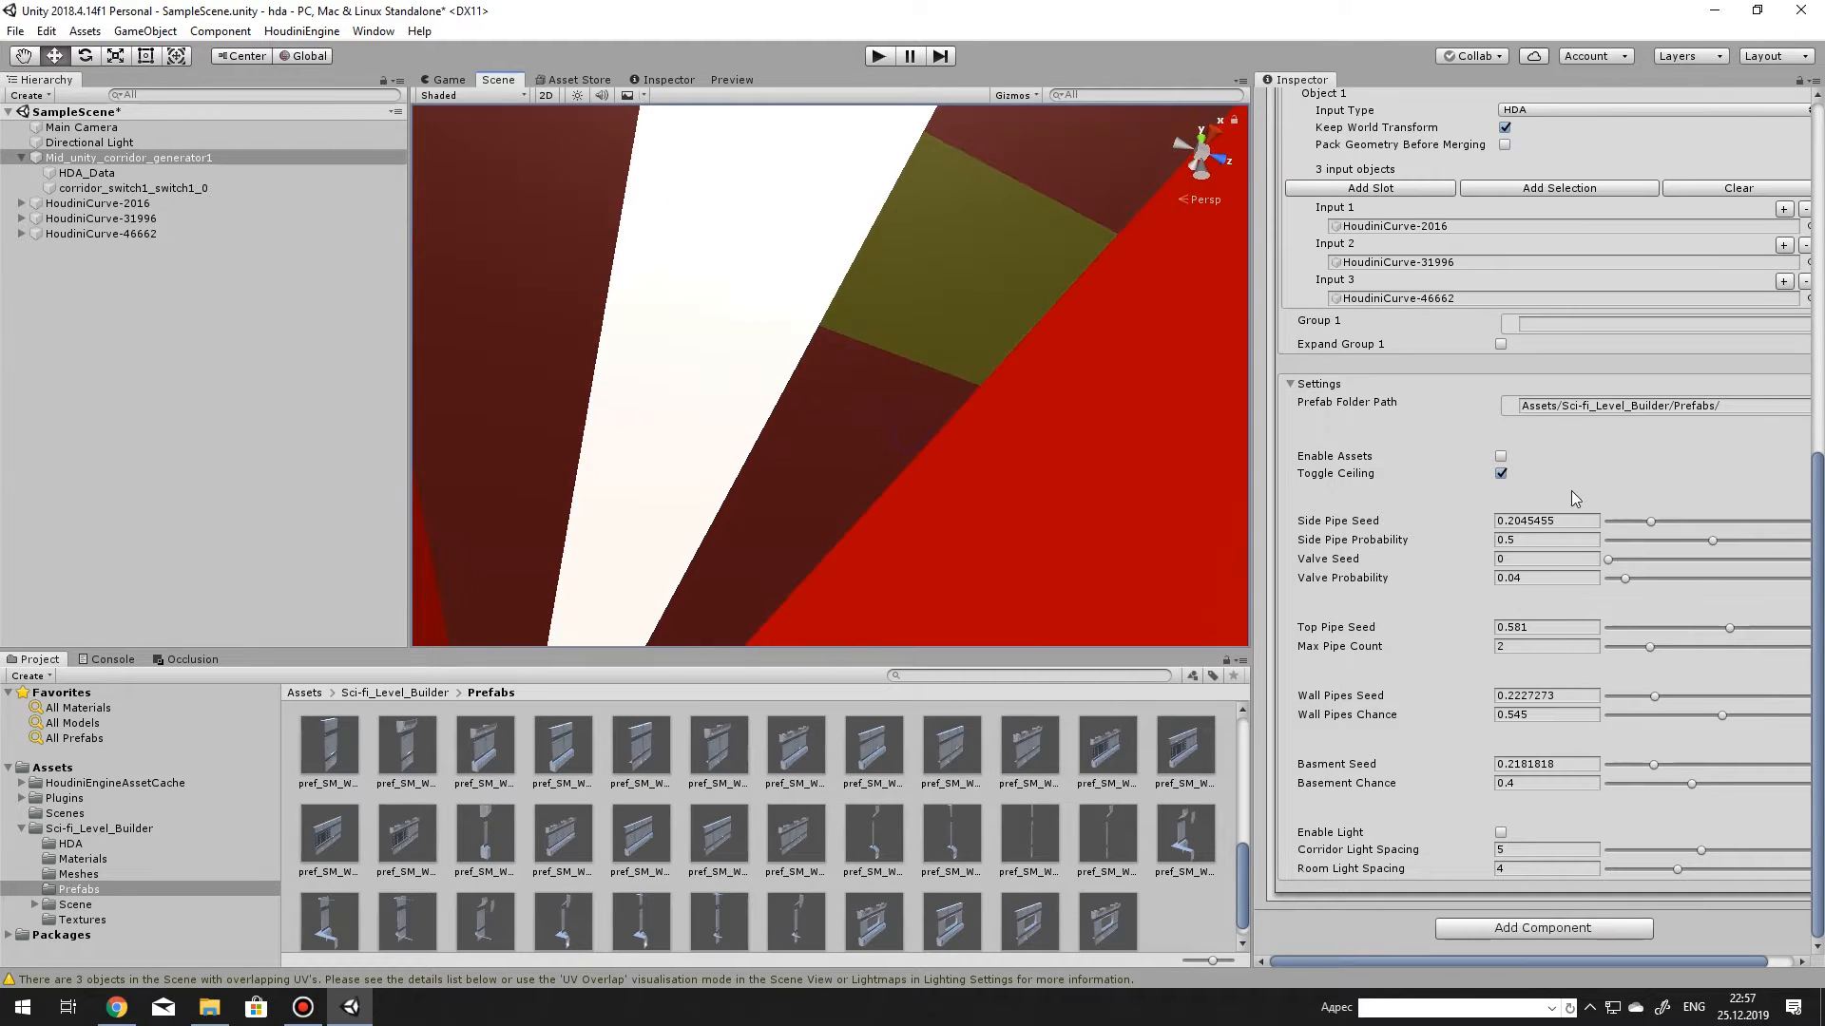
# Enable the assets again and inspect the corridor pipes and the whole room from outside.
pyautogui.click(1502, 456)
pyautogui.moveTo(935, 392); pyautogui.dragTo(841, 663, button='right')
pyautogui.moveTo(768, 448); pyautogui.dragTo(1207, 580, button='right')
pyautogui.press('w')
pyautogui.press('s')
pyautogui.moveTo(827, 385); pyautogui.dragTo(825, 304, button='right')
pyautogui.click(1063, 184)
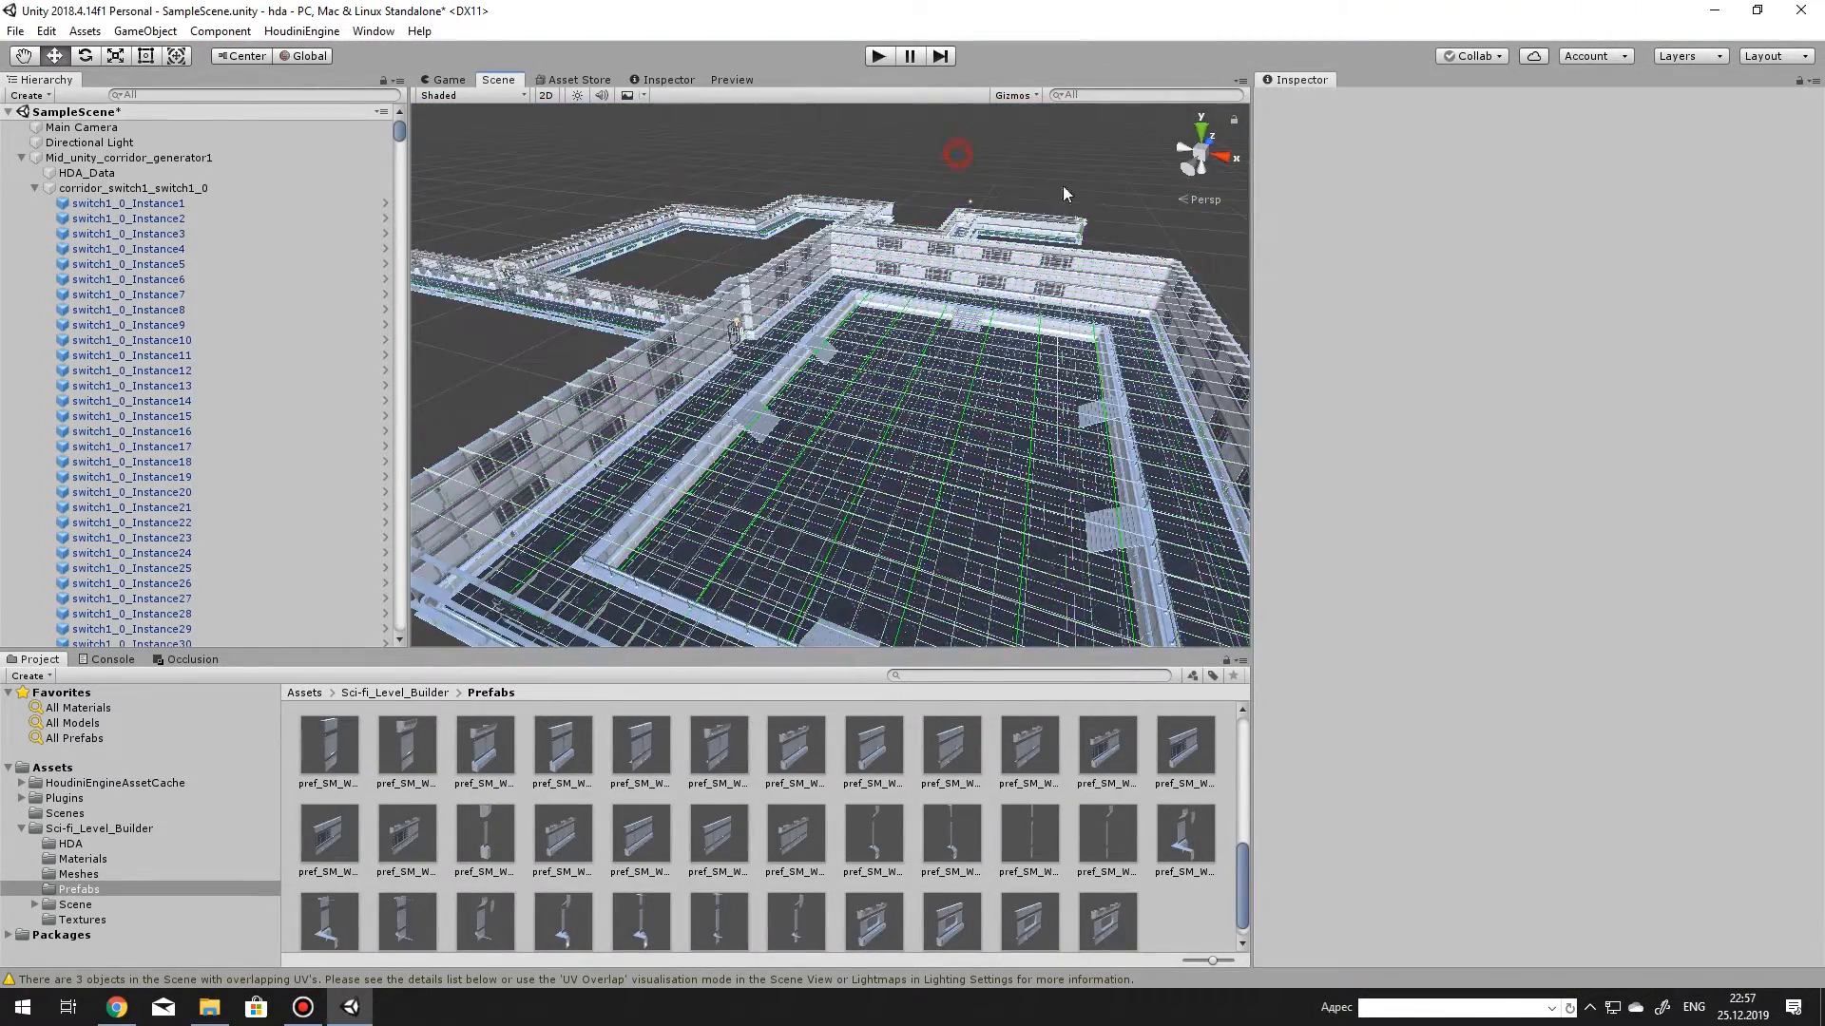
pyautogui.moveTo(1063, 186); pyautogui.dragTo(836, 319, button='right')
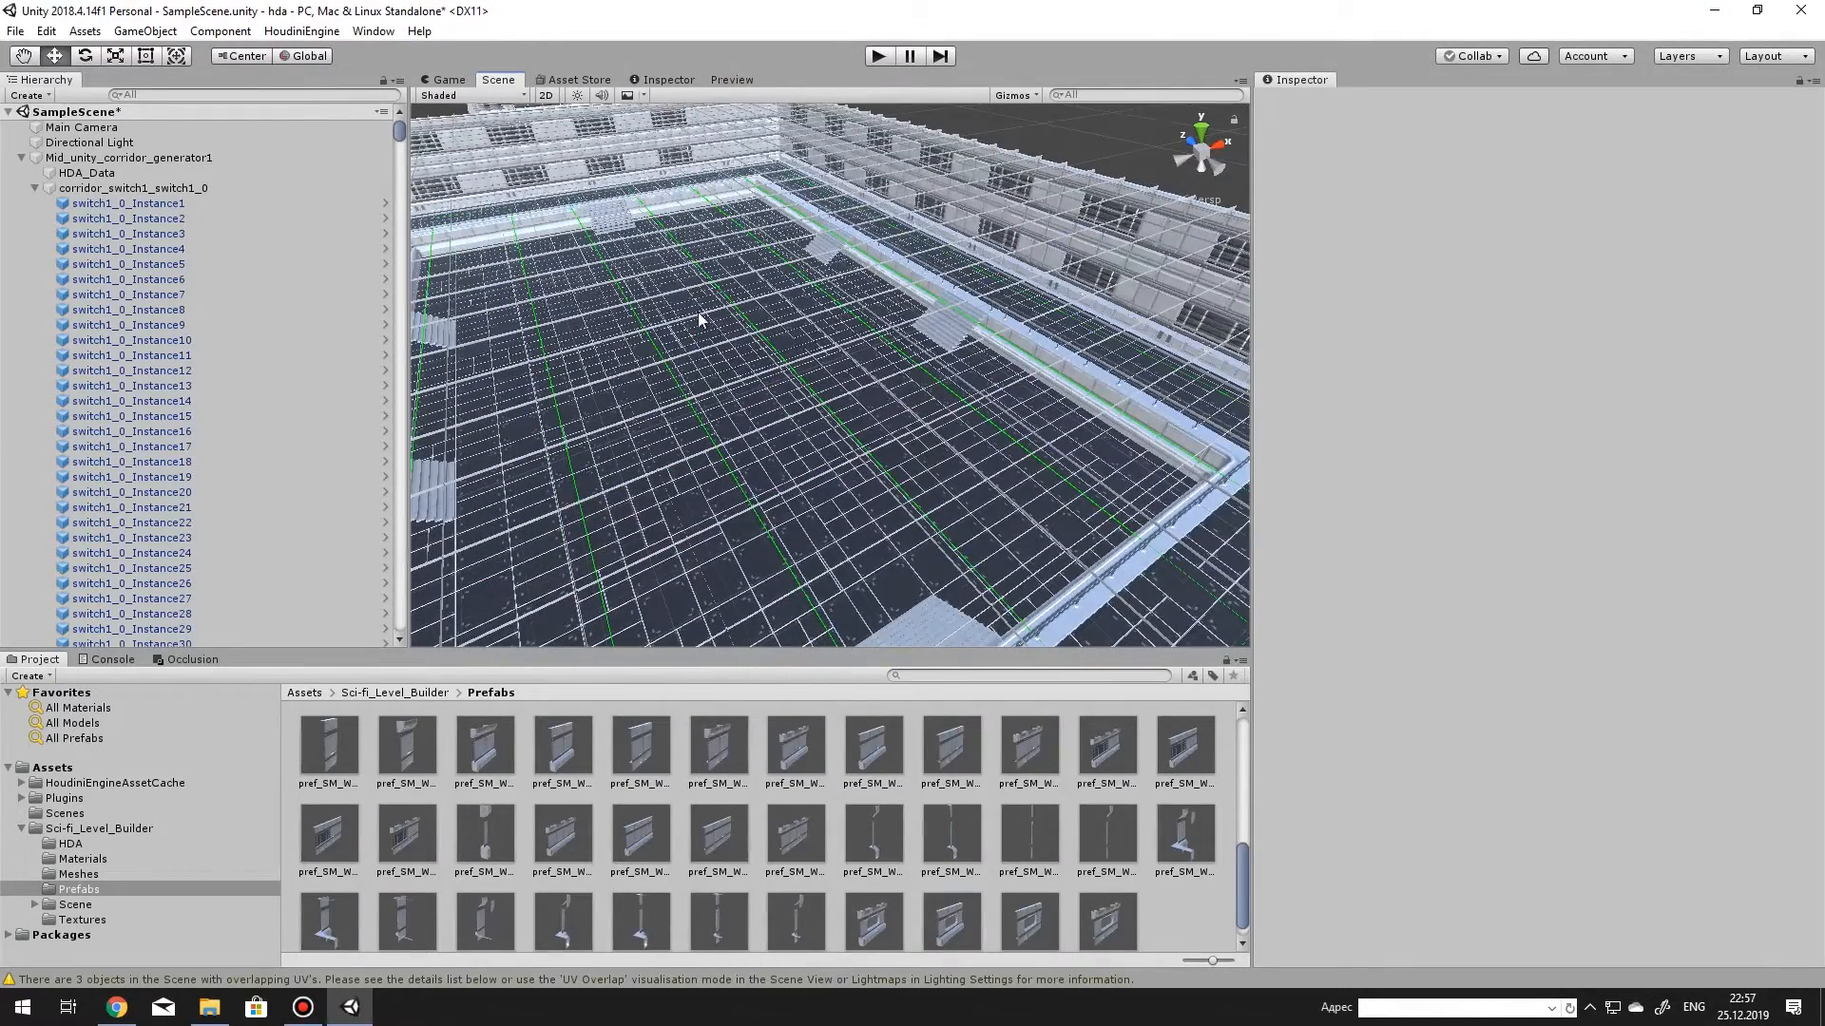
# Reselect Mid_unity_corridor_generator1 and disable its assets to return to the coloured blockout of the room.
pyautogui.click(190, 160)
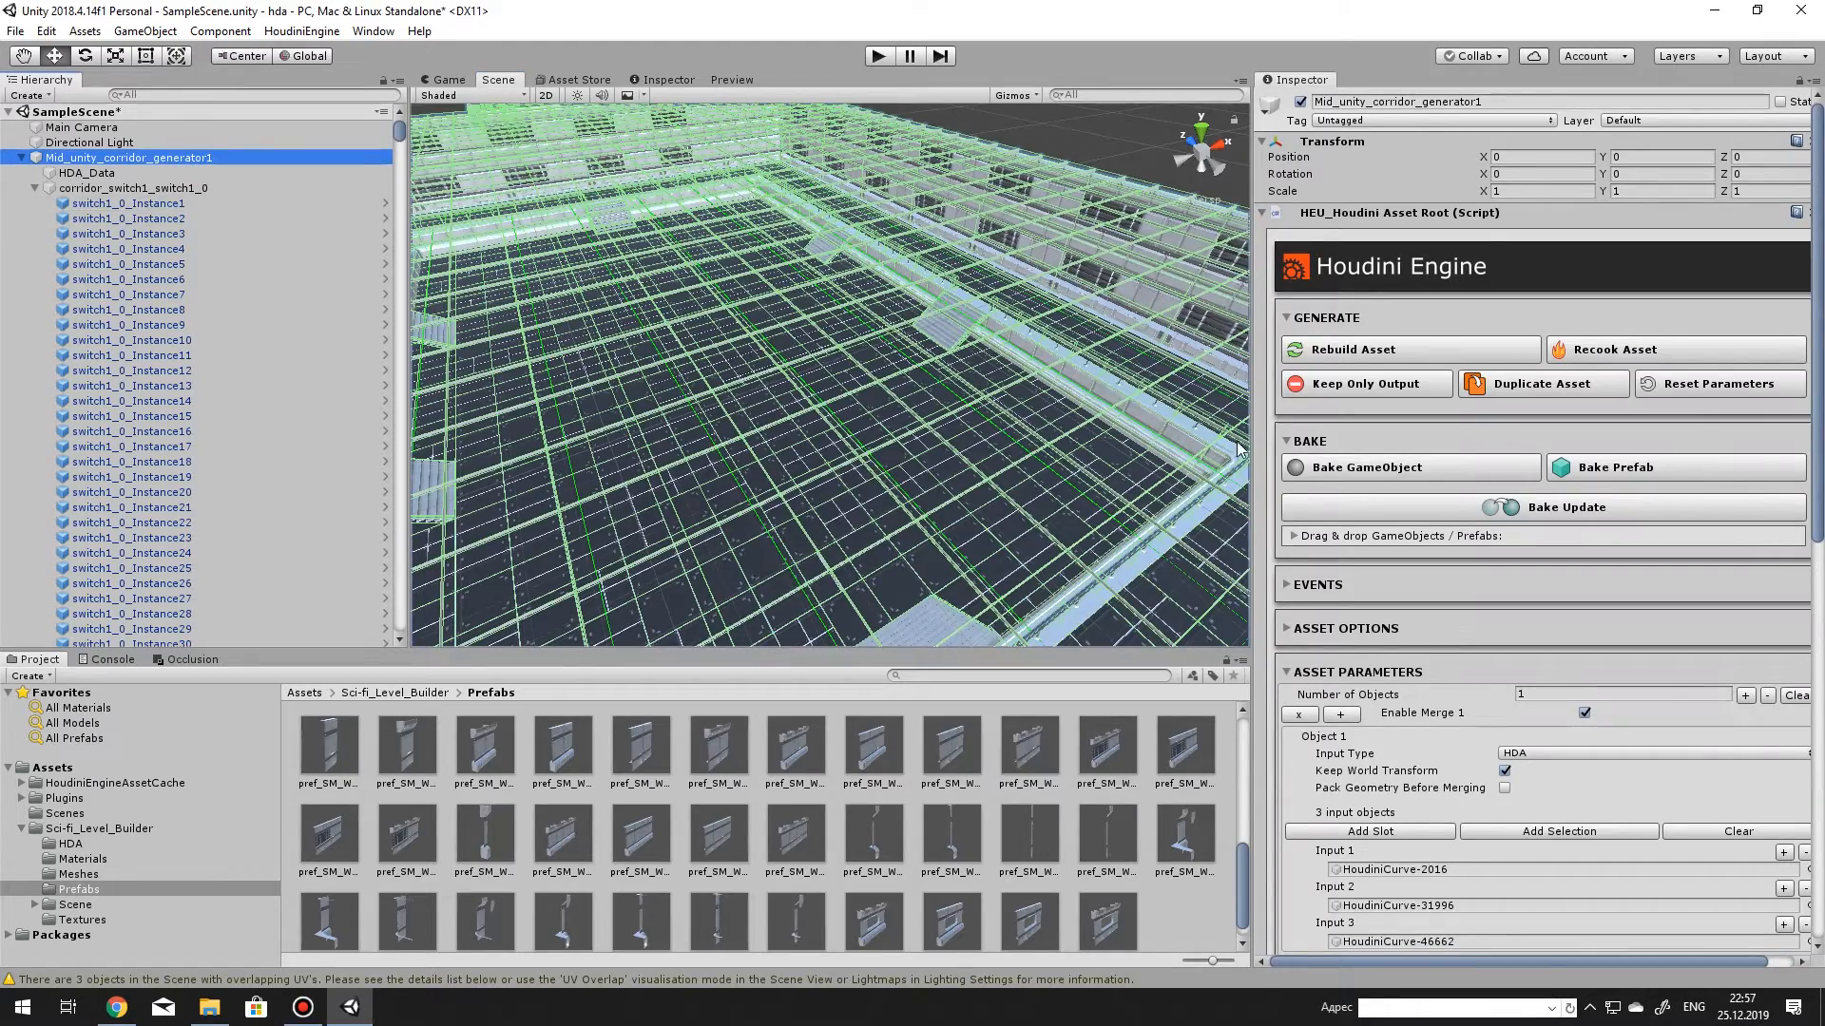
pyautogui.keyDown('alt'); pyautogui.moveTo(1230, 455); pyautogui.dragTo(776, 526); pyautogui.keyUp('alt')
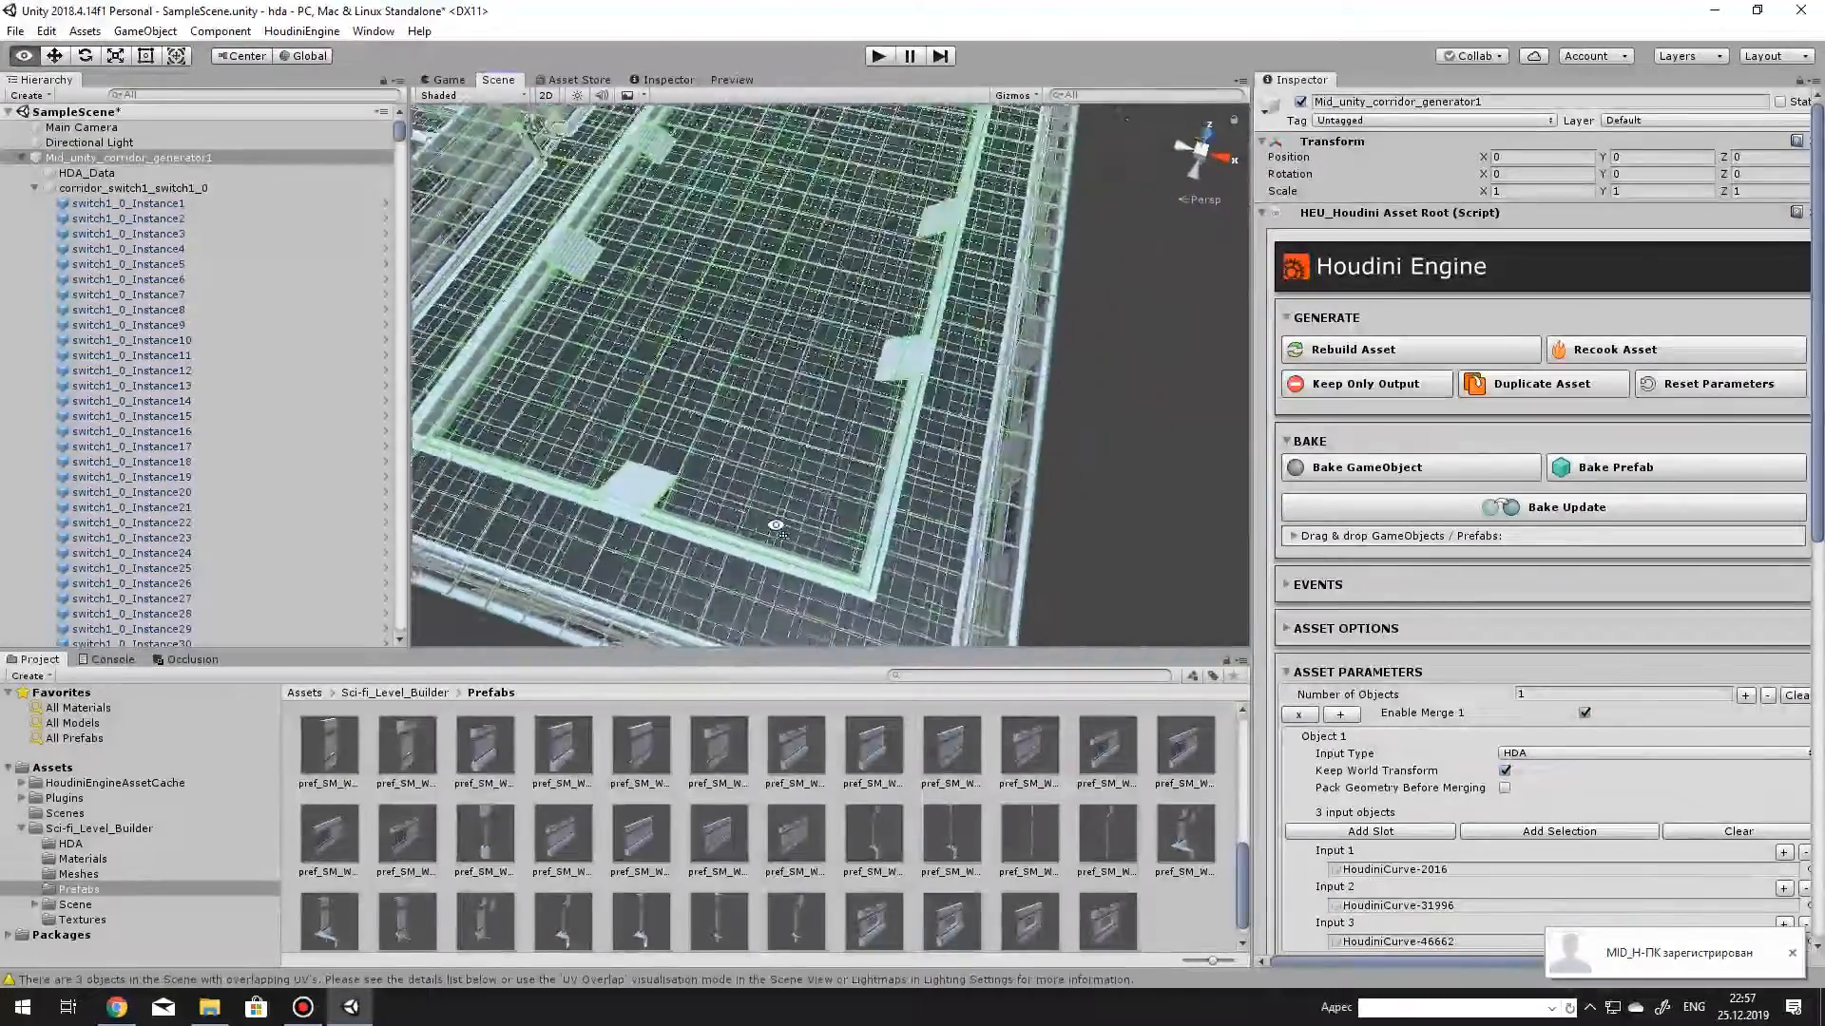
pyautogui.press('s')
pyautogui.moveTo(776, 526); pyautogui.dragTo(602, 408, button='right')
pyautogui.moveTo(899, 404); pyautogui.dragTo(995, 392, button='right')
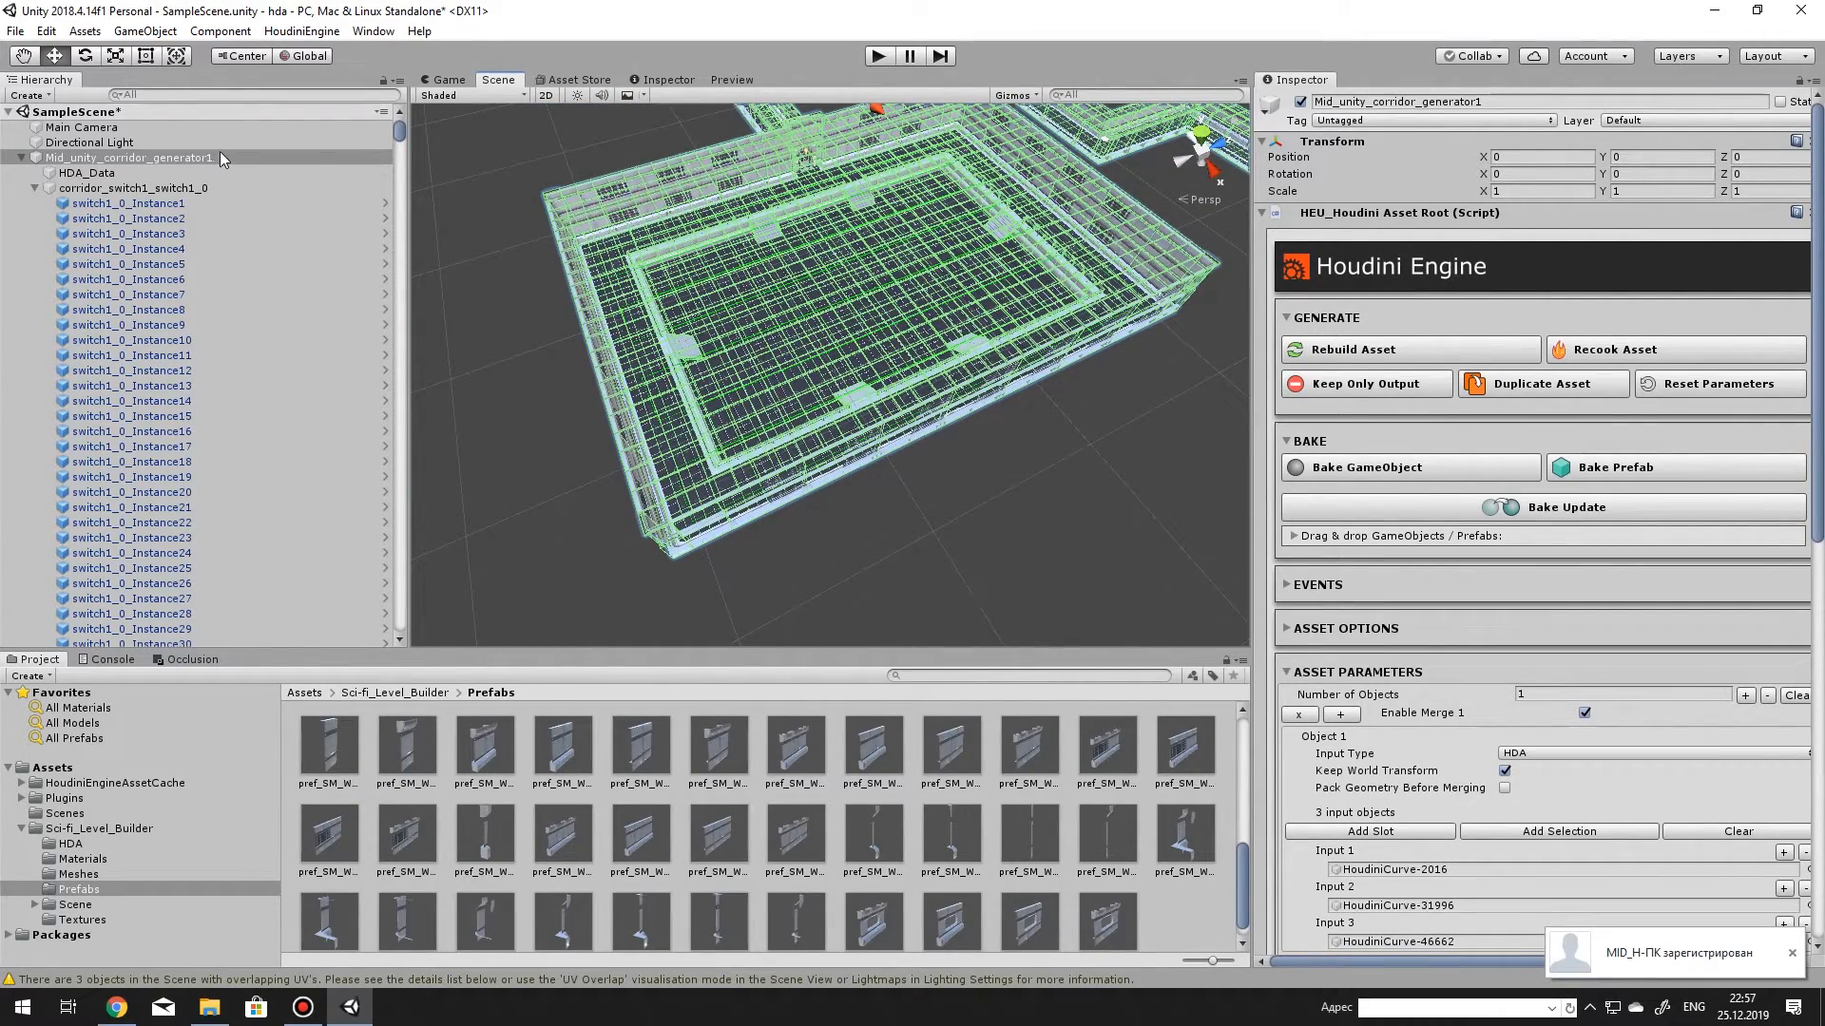
pyautogui.scroll(-7, 1364, 712)
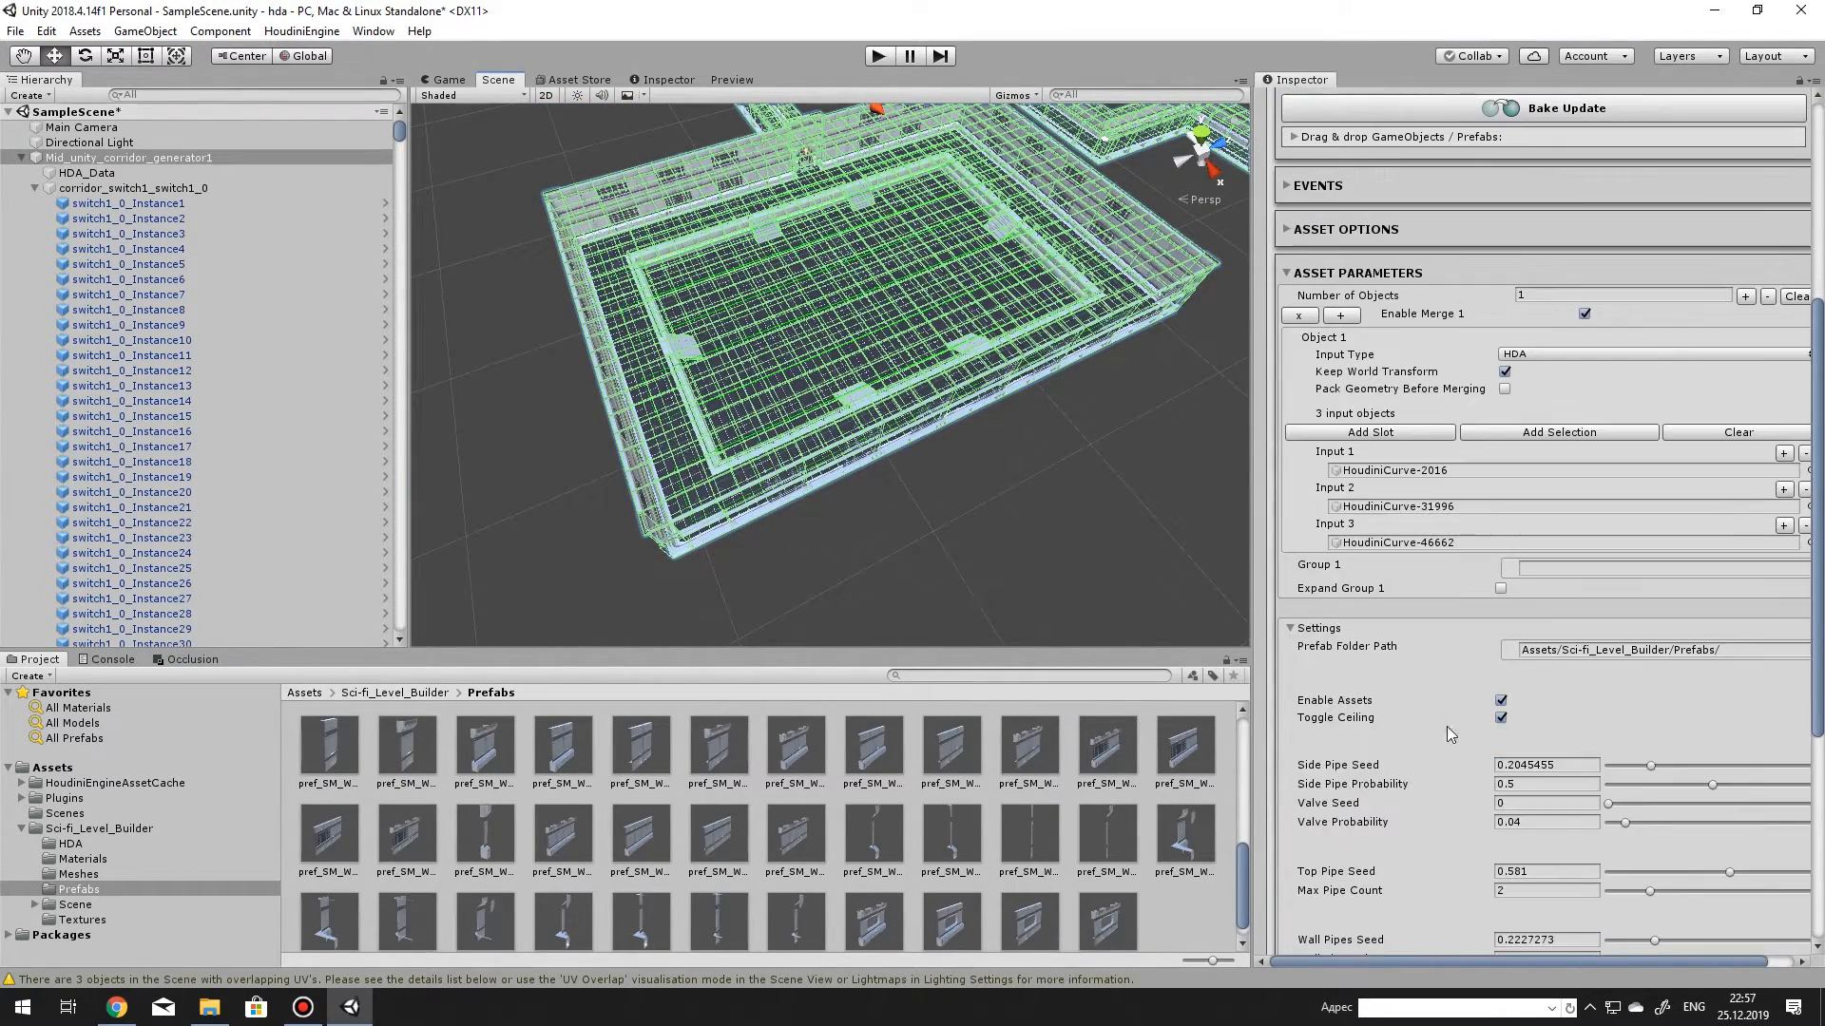
pyautogui.click(1500, 701)
pyautogui.moveTo(930, 369); pyautogui.dragTo(974, 302, button='right')
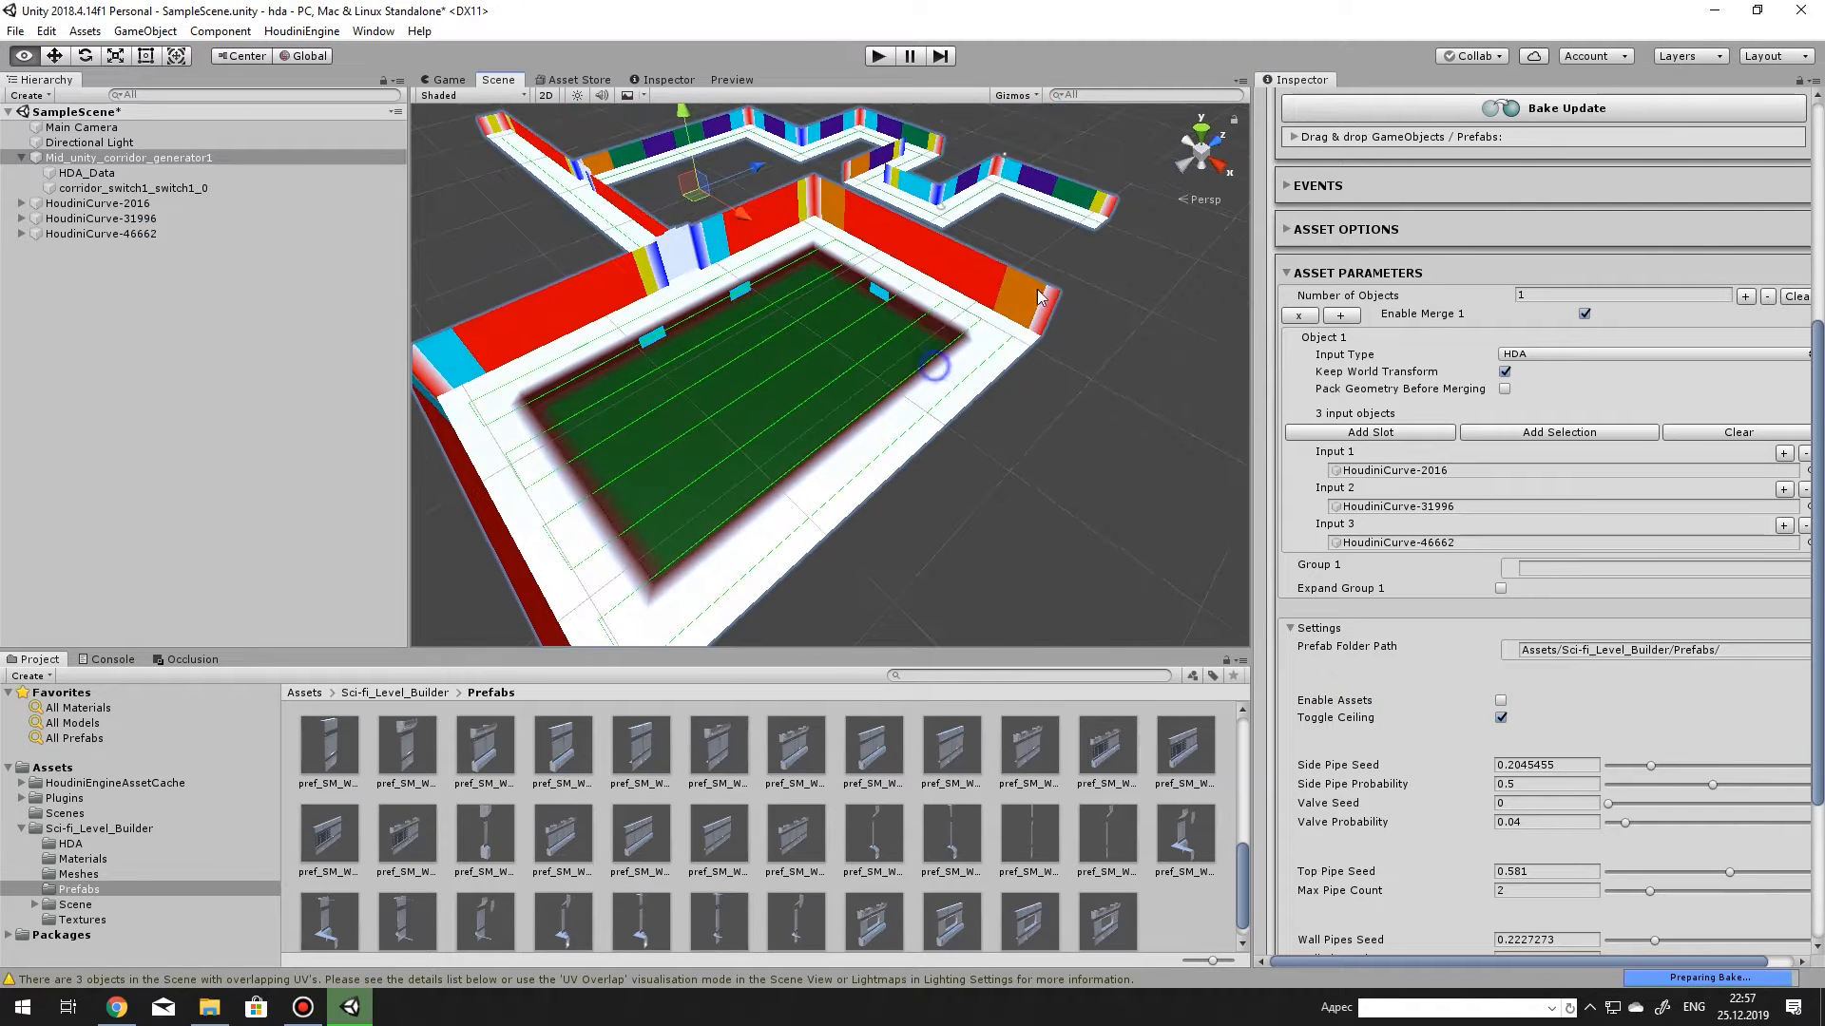
# In the top view, create a new Houdini curve as a straight line about 24 units long, just outside the room's wall opposite the corridor.
pyautogui.click(1197, 126)
pyautogui.click(1203, 152)
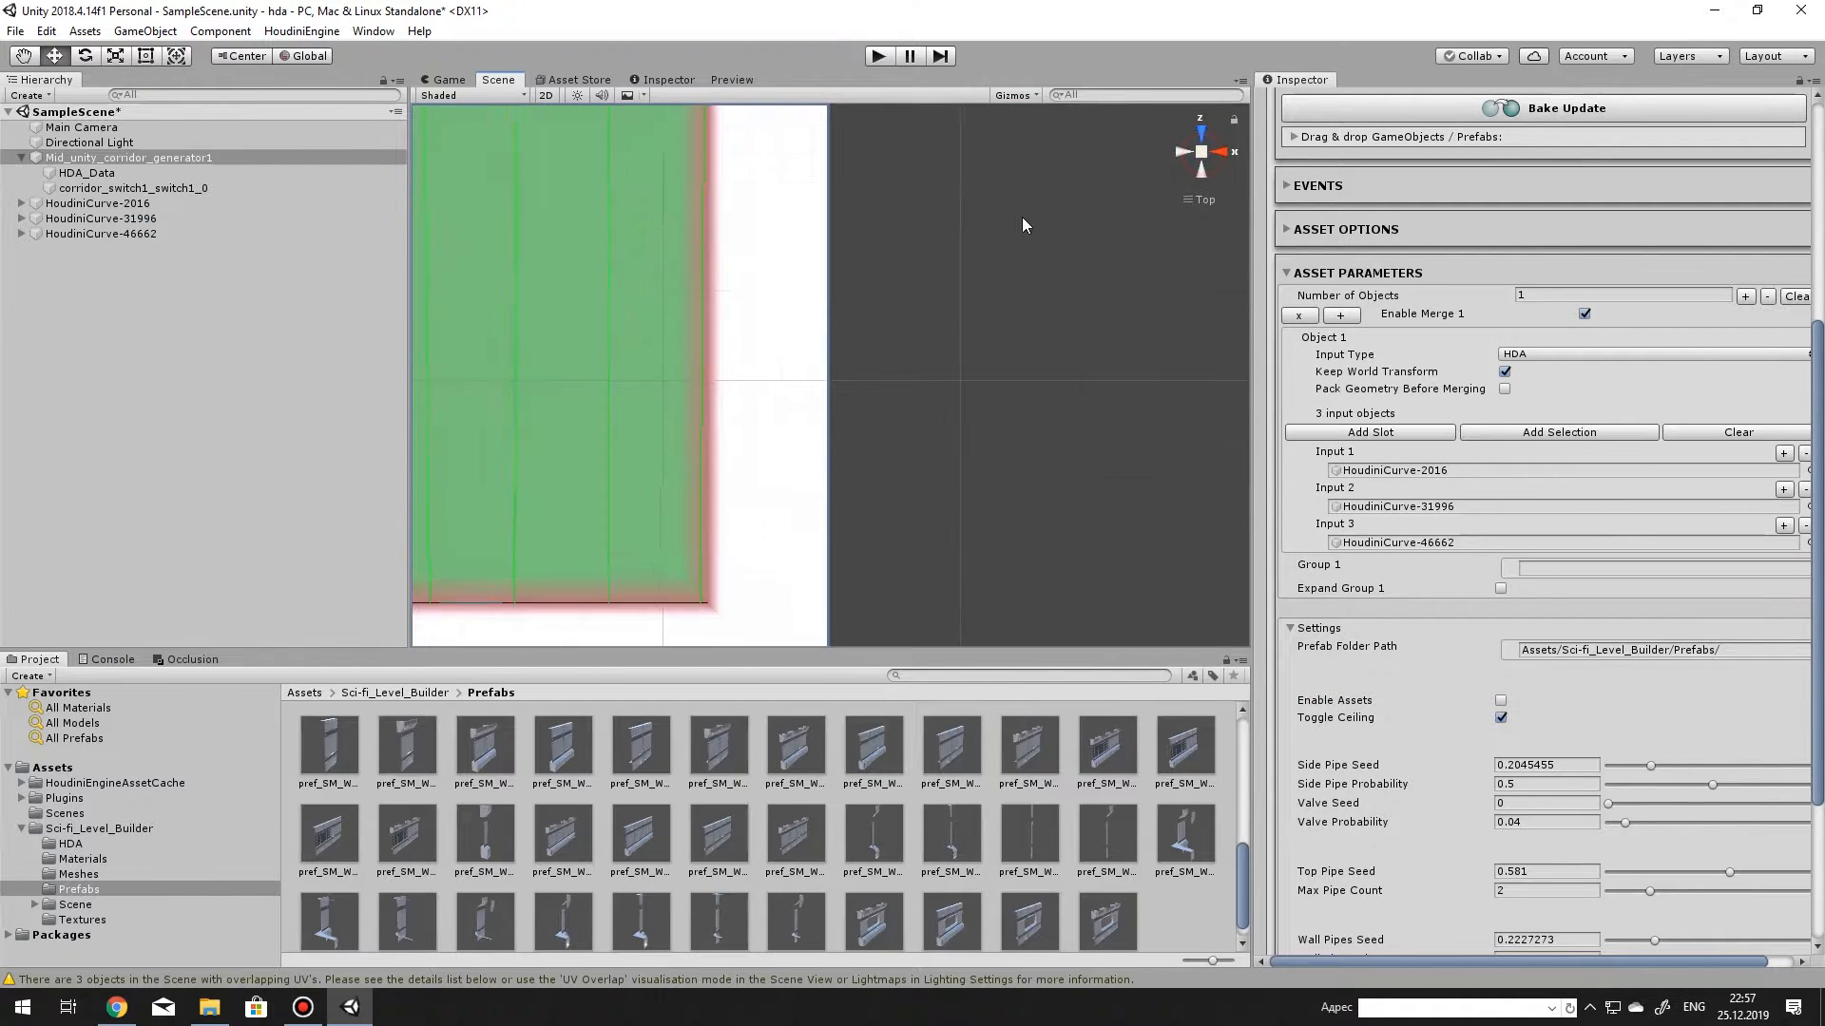
pyautogui.scroll(-15, 883, 403)
pyautogui.scroll(-5, 879, 413)
pyautogui.moveTo(901, 335); pyautogui.dragTo(891, 383, button='middle')
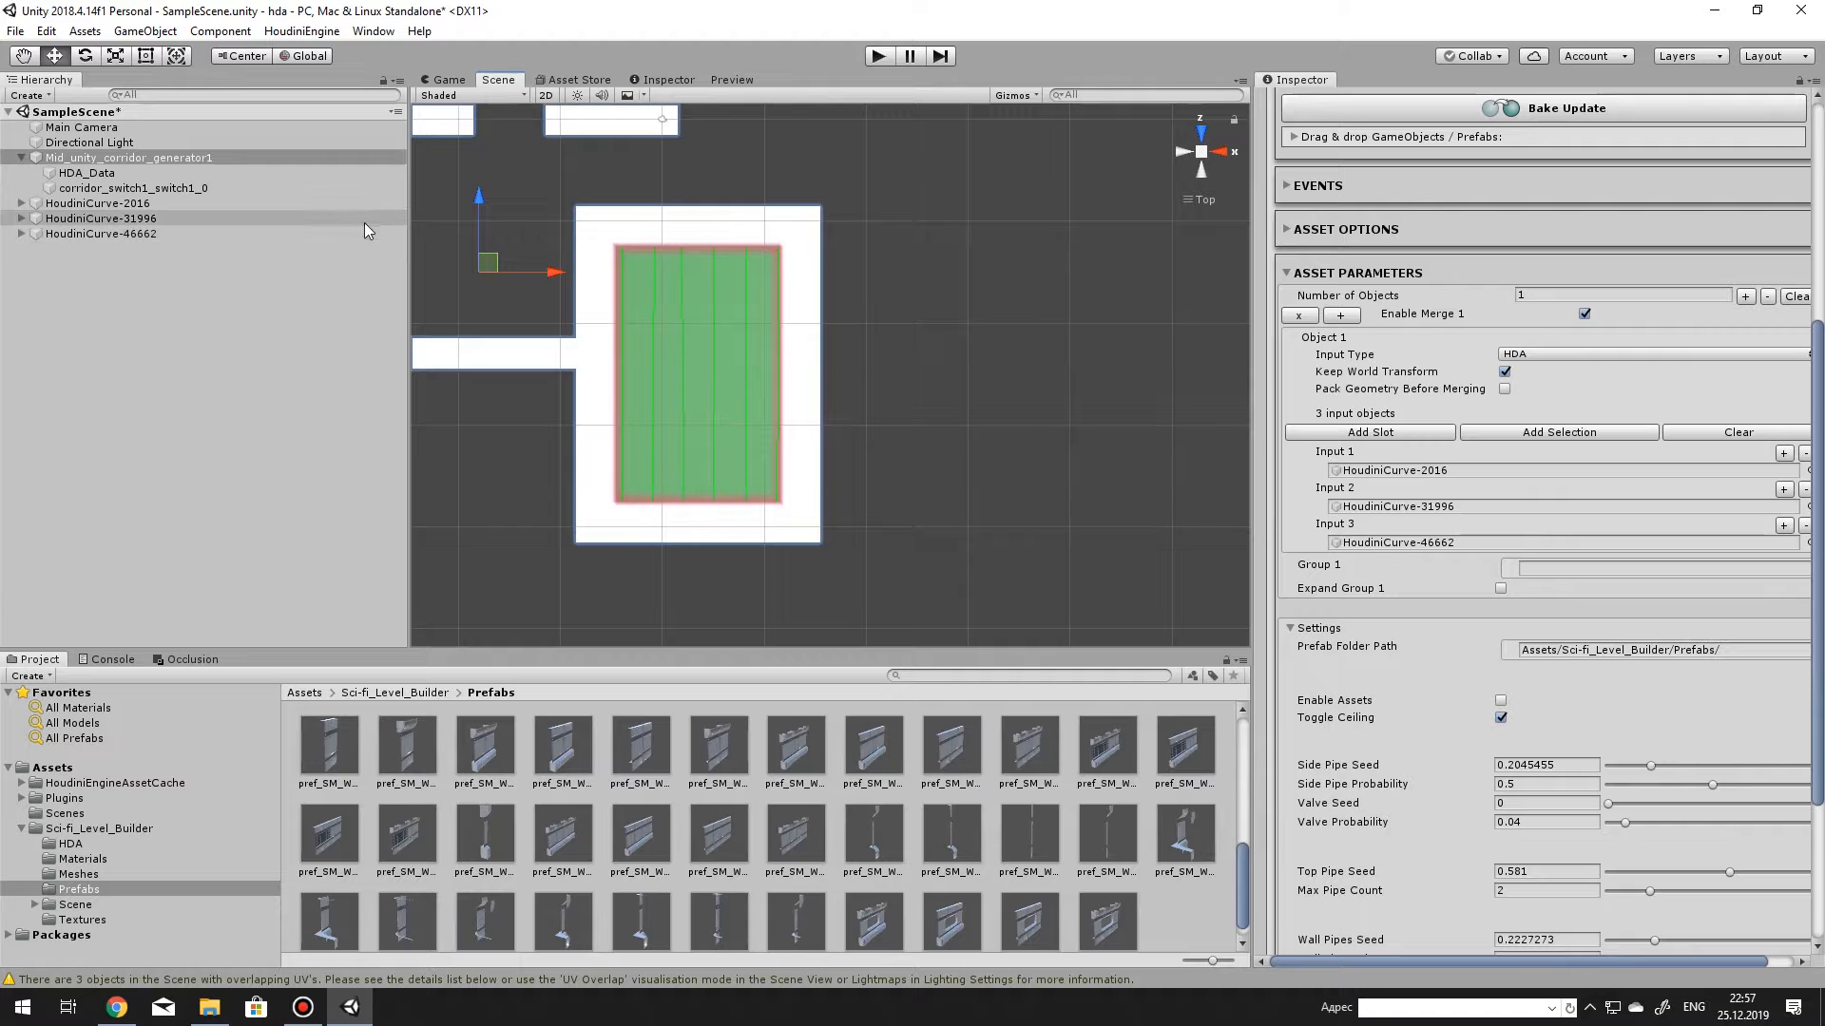
pyautogui.click(275, 33)
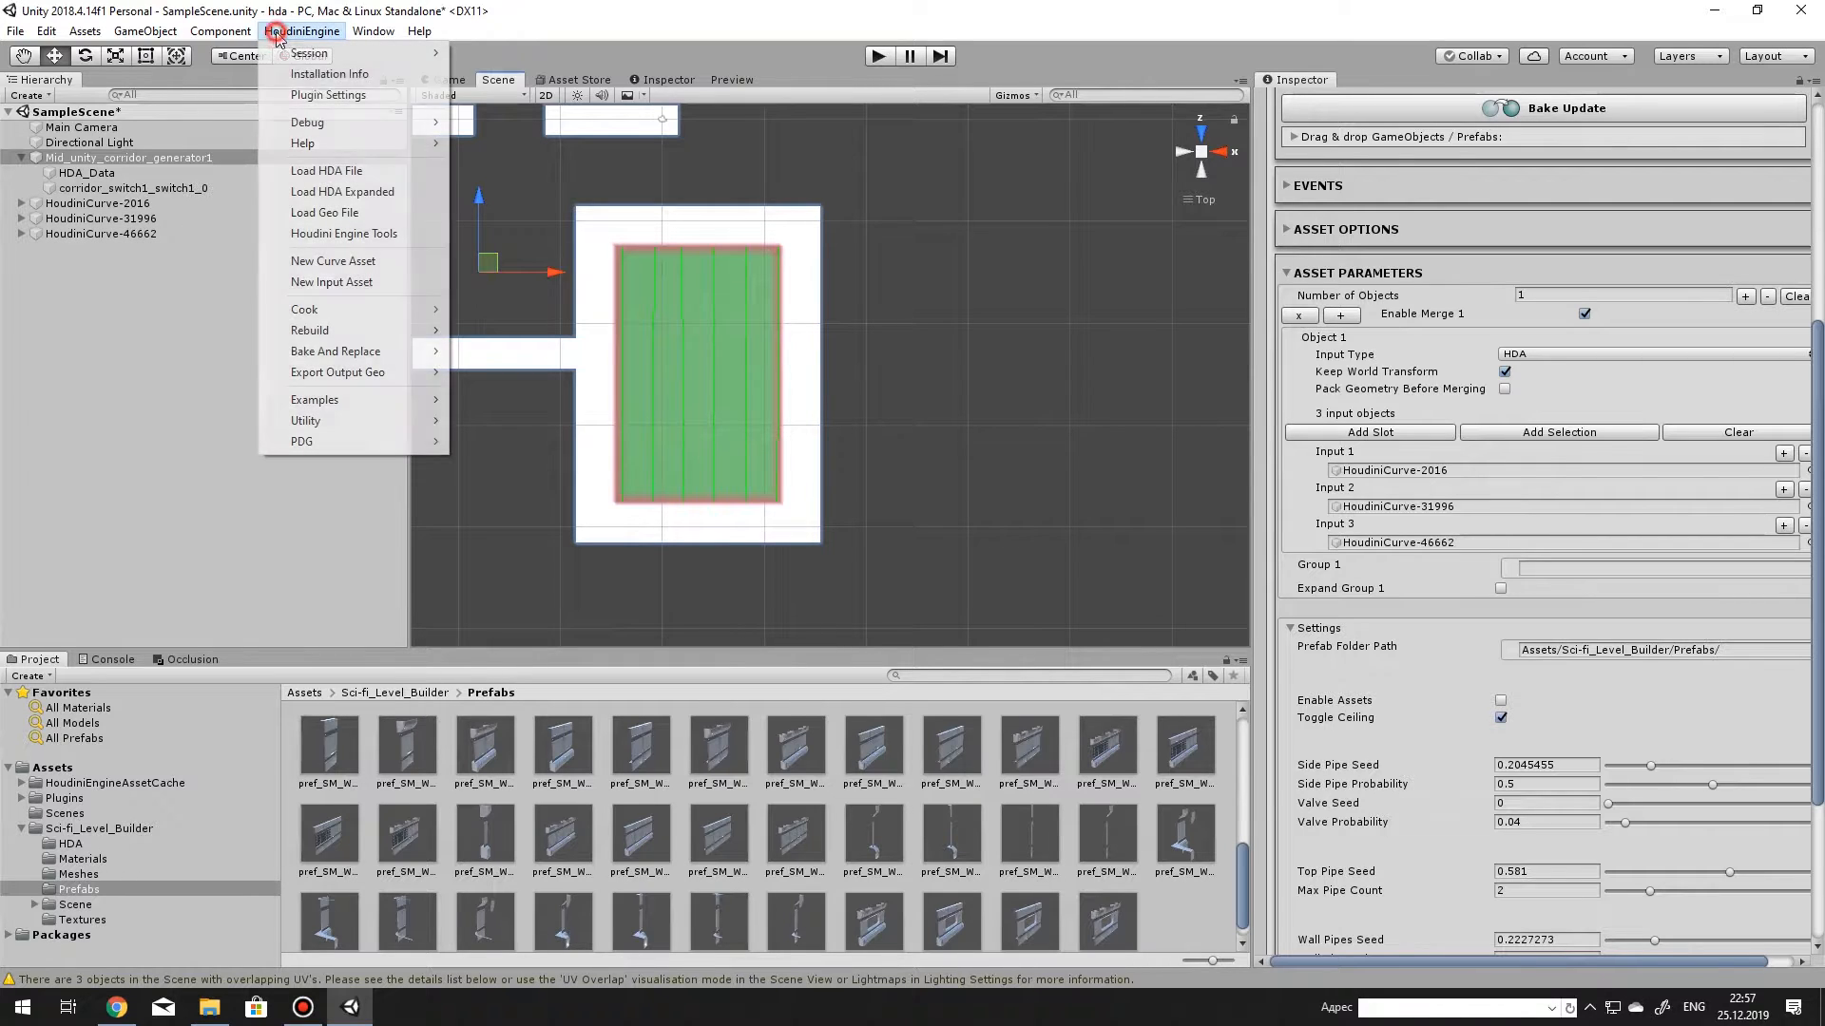
pyautogui.click(355, 262)
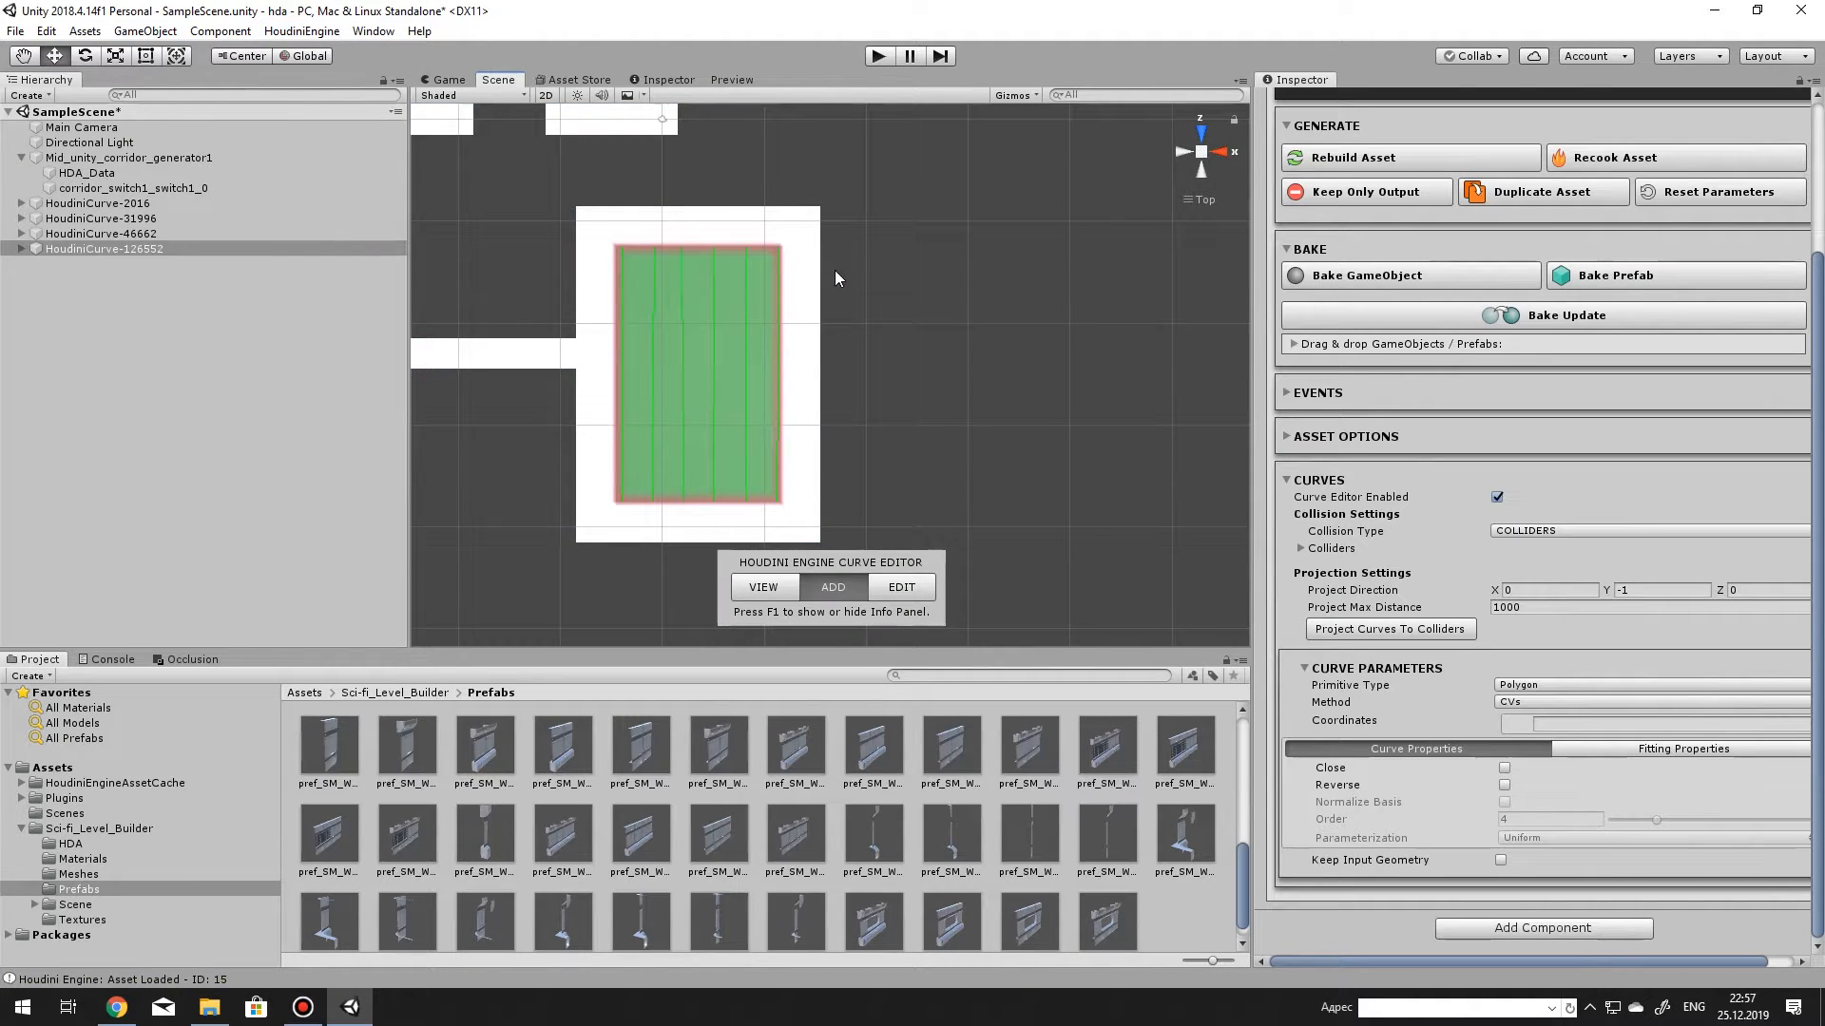
pyautogui.moveTo(827, 272); pyautogui.dragTo(911, 274, button='middle')
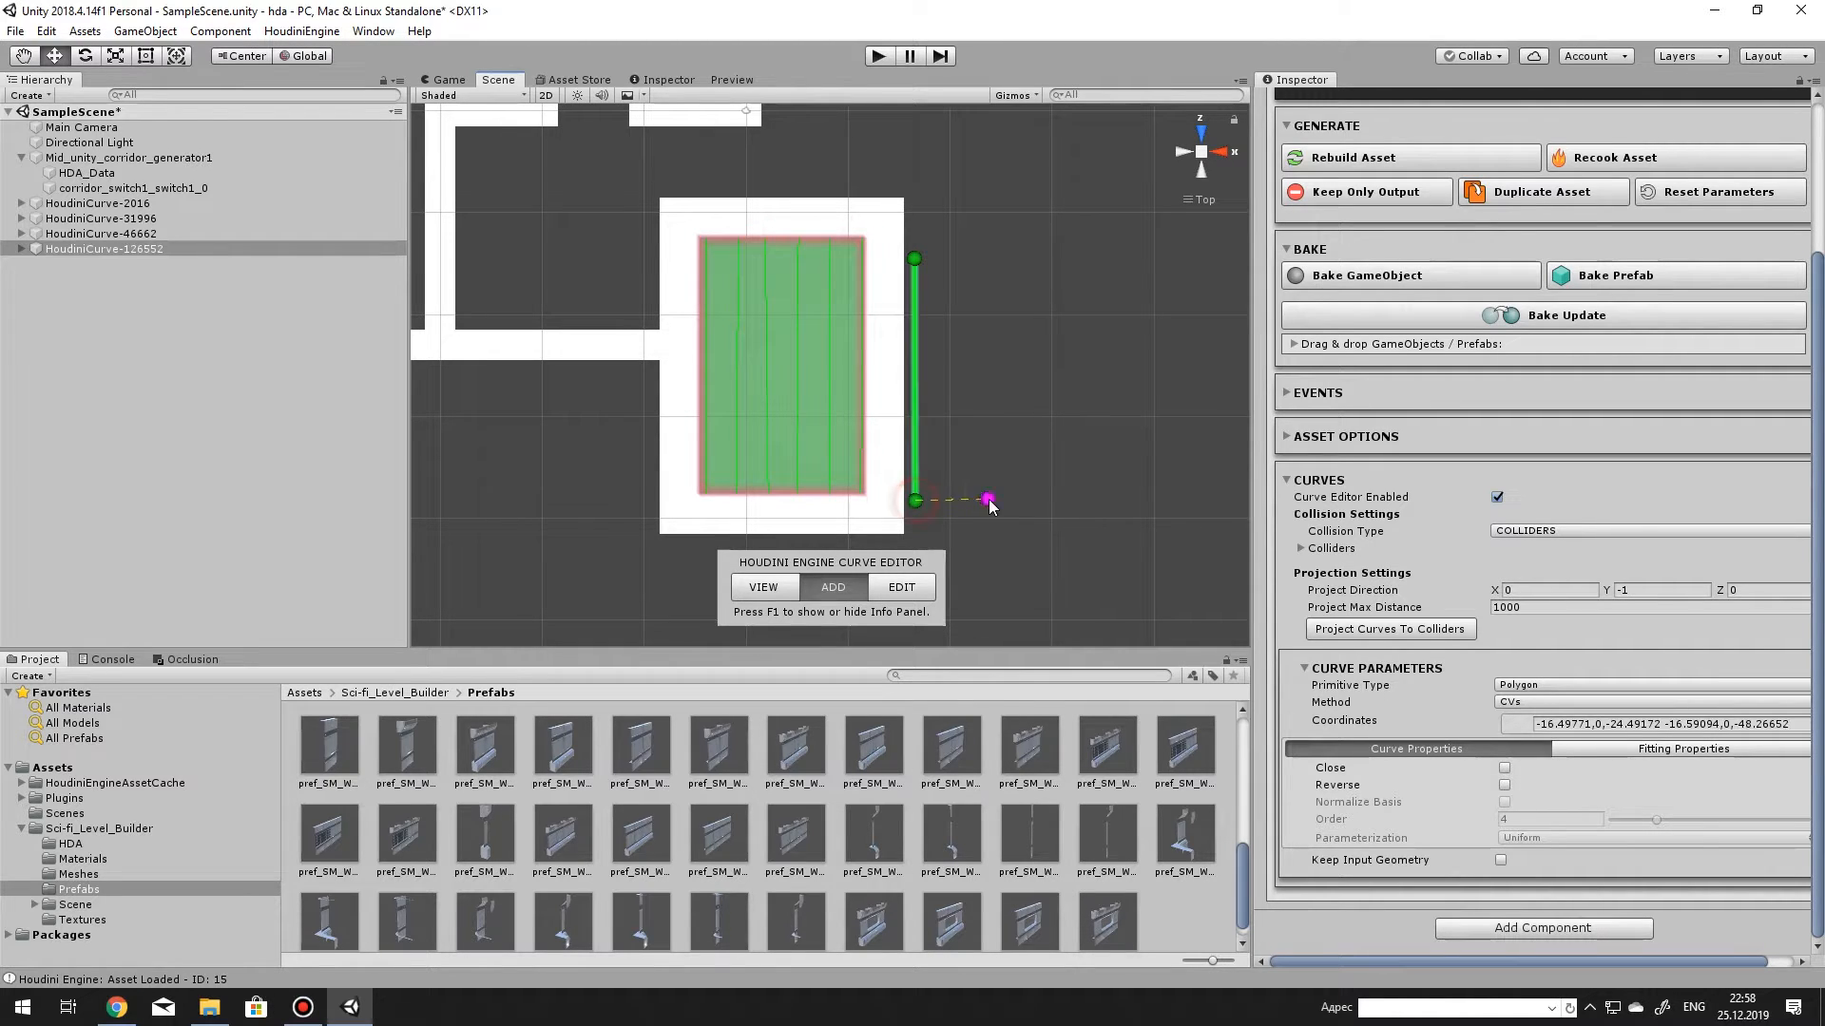
pyautogui.press('Return')
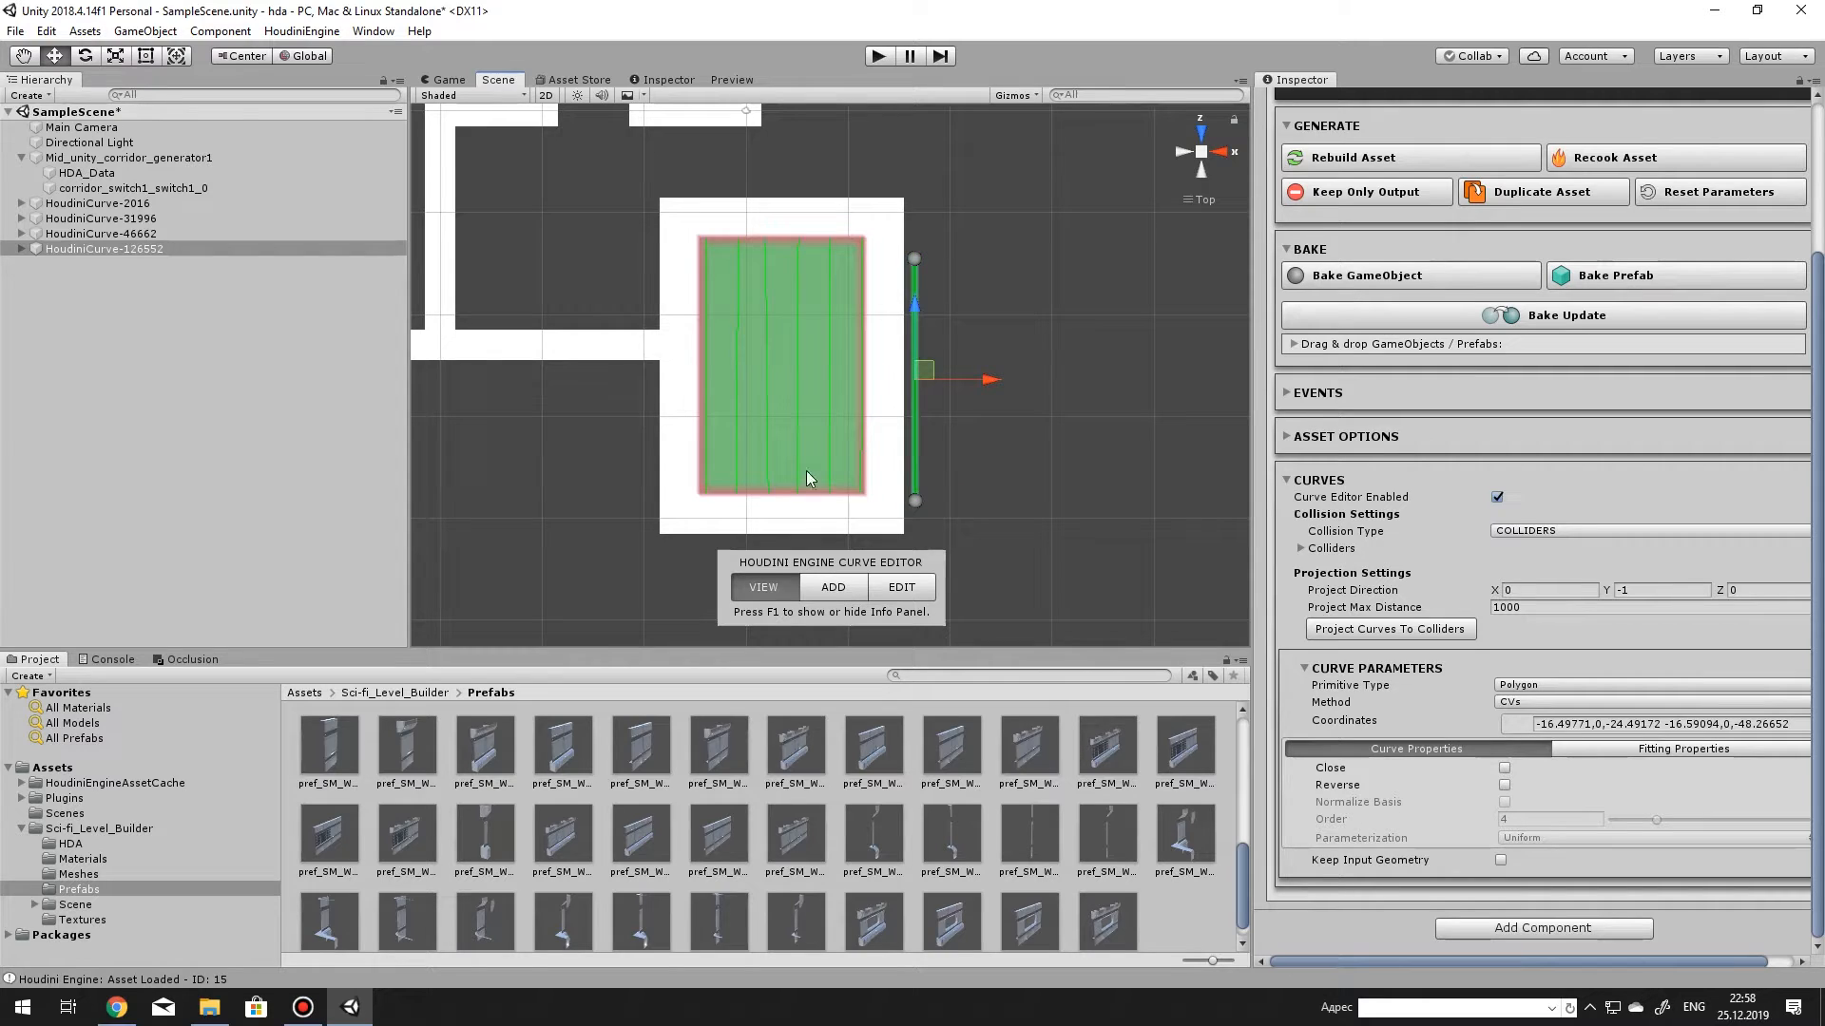
# Add a fourth input slot to the generator's Object 1 and assign HoudiniCurve-126552 to it.
pyautogui.click(147, 158)
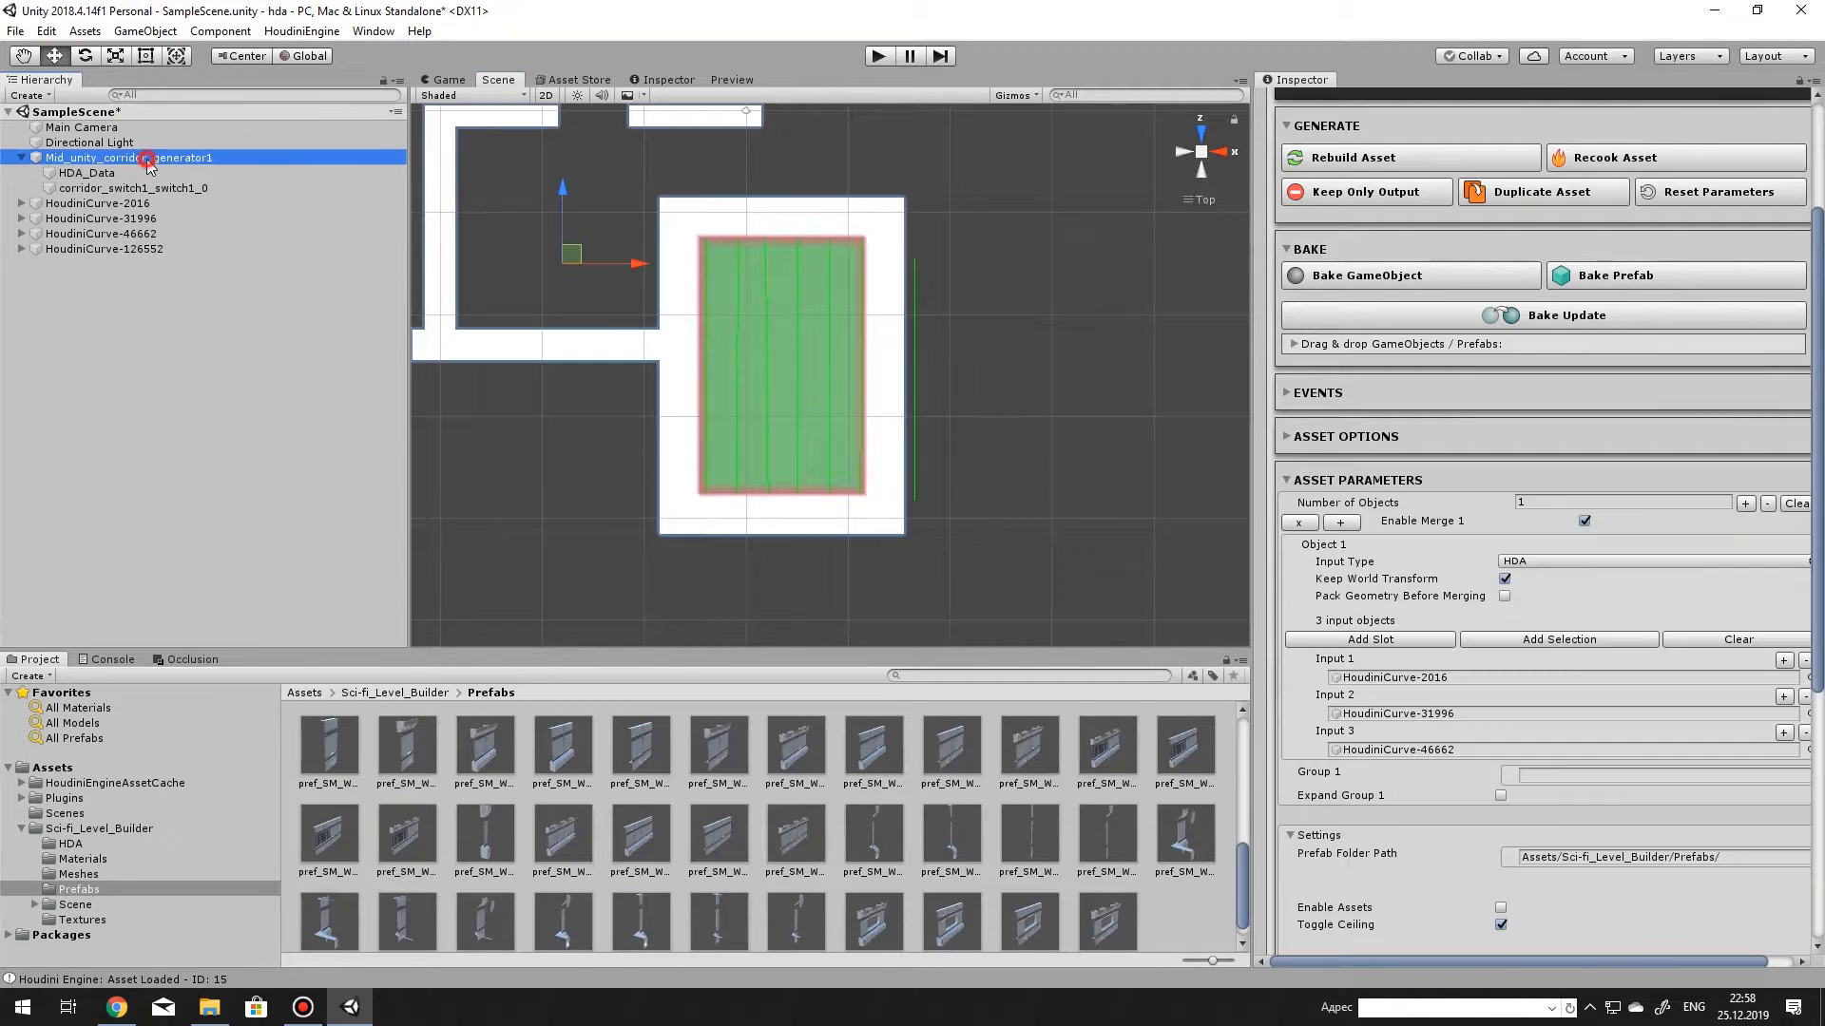
pyautogui.scroll(-3, 1341, 651)
pyautogui.click(1405, 469)
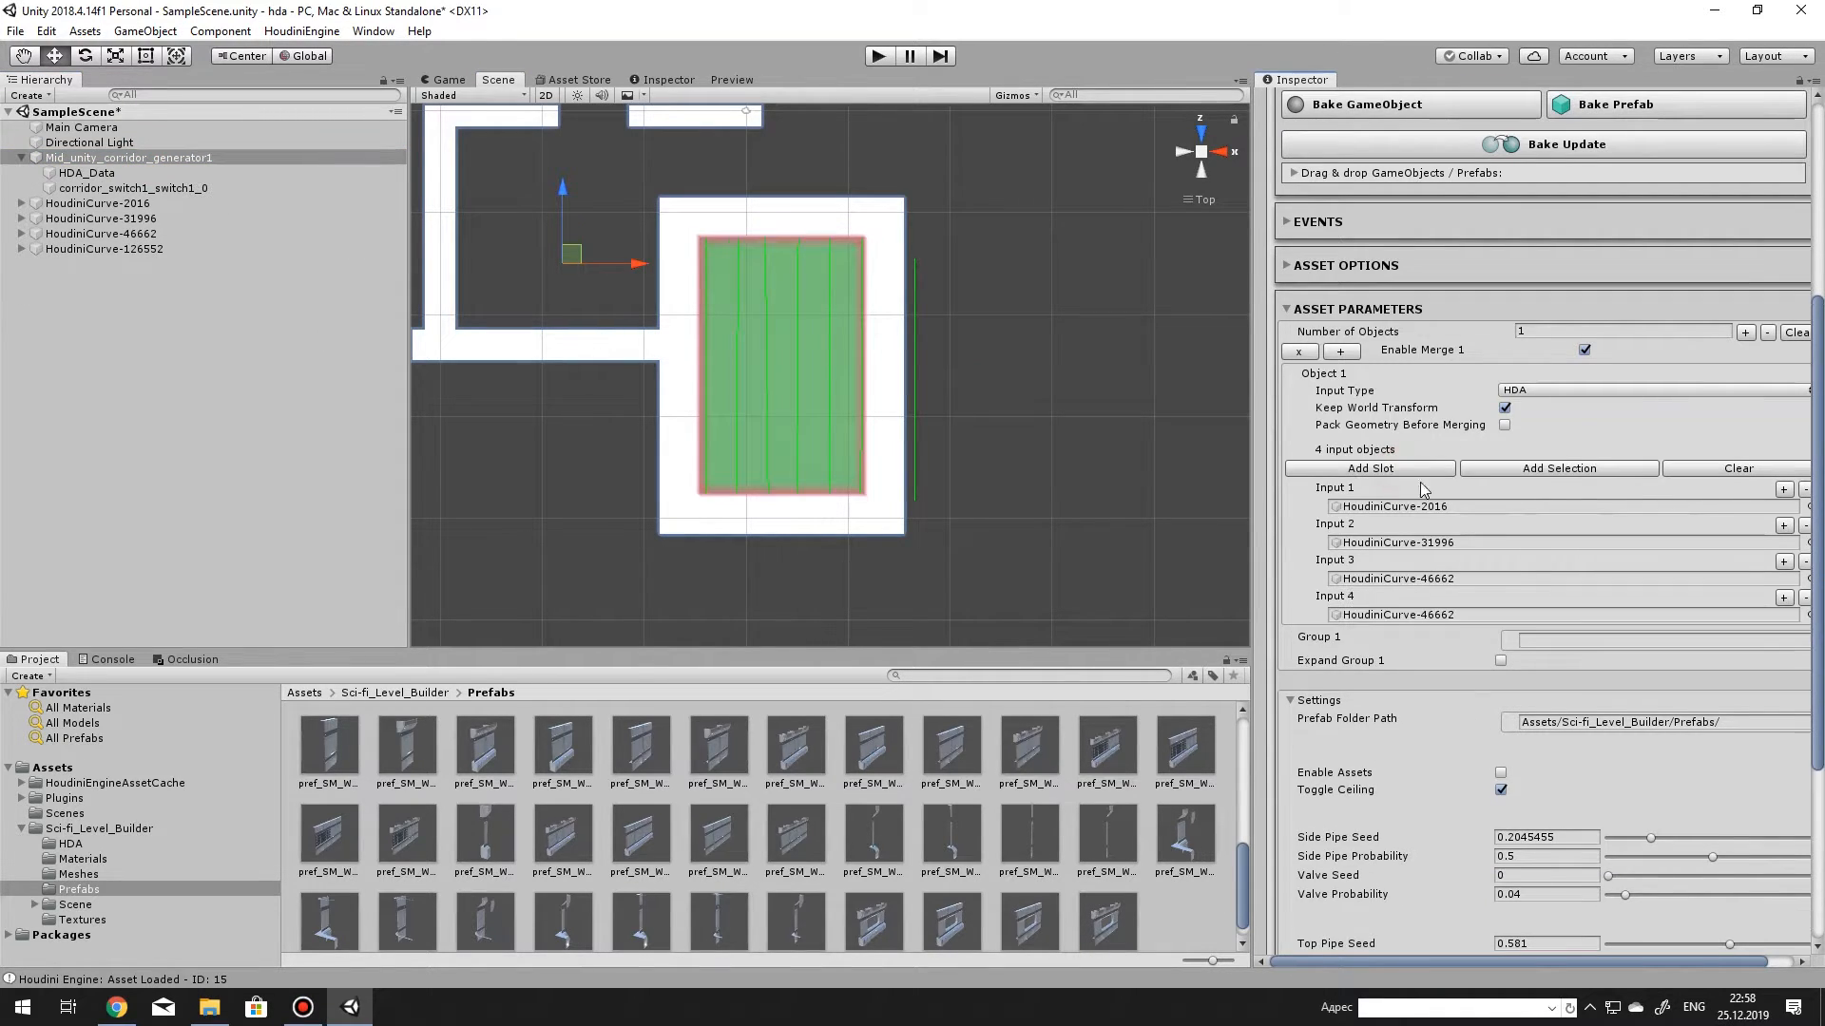
pyautogui.moveTo(72, 250); pyautogui.dragTo(1303, 503)
pyautogui.moveTo(1443, 620); pyautogui.dragTo(1443, 620)
pyautogui.scroll(2, 914, 407)
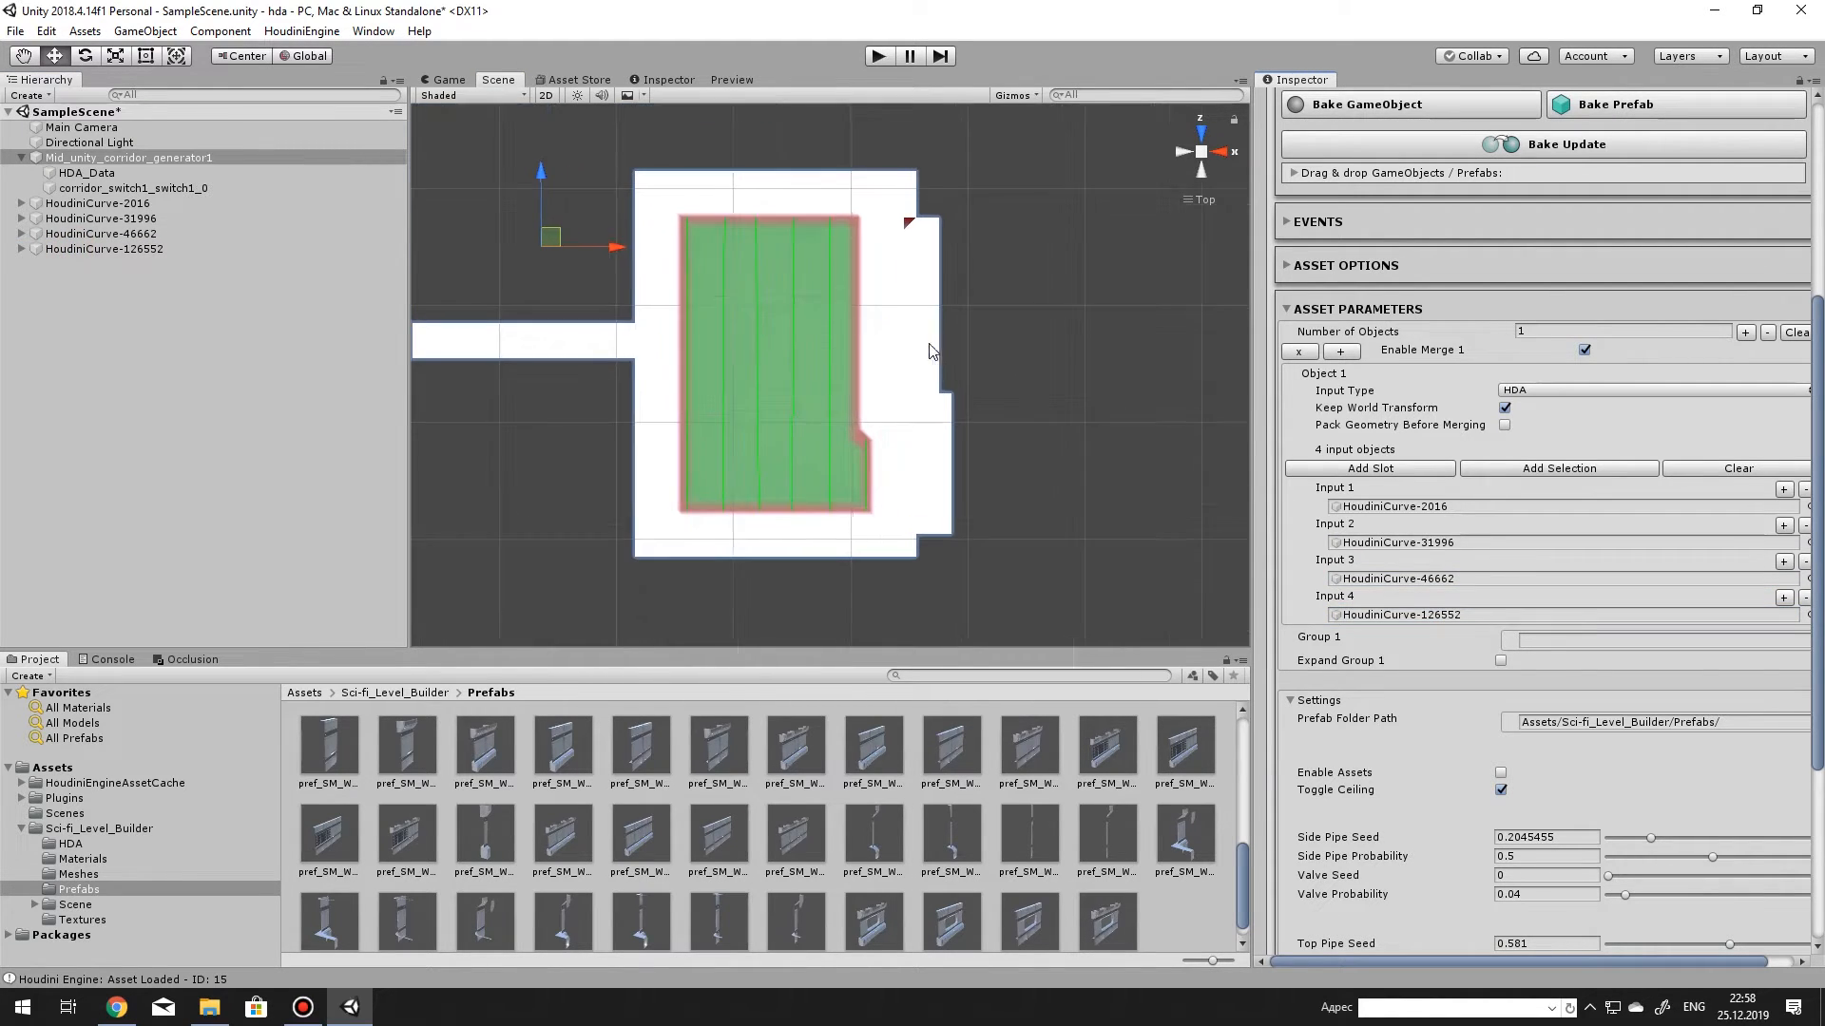
pyautogui.moveTo(942, 373); pyautogui.dragTo(795, 375, button='right')
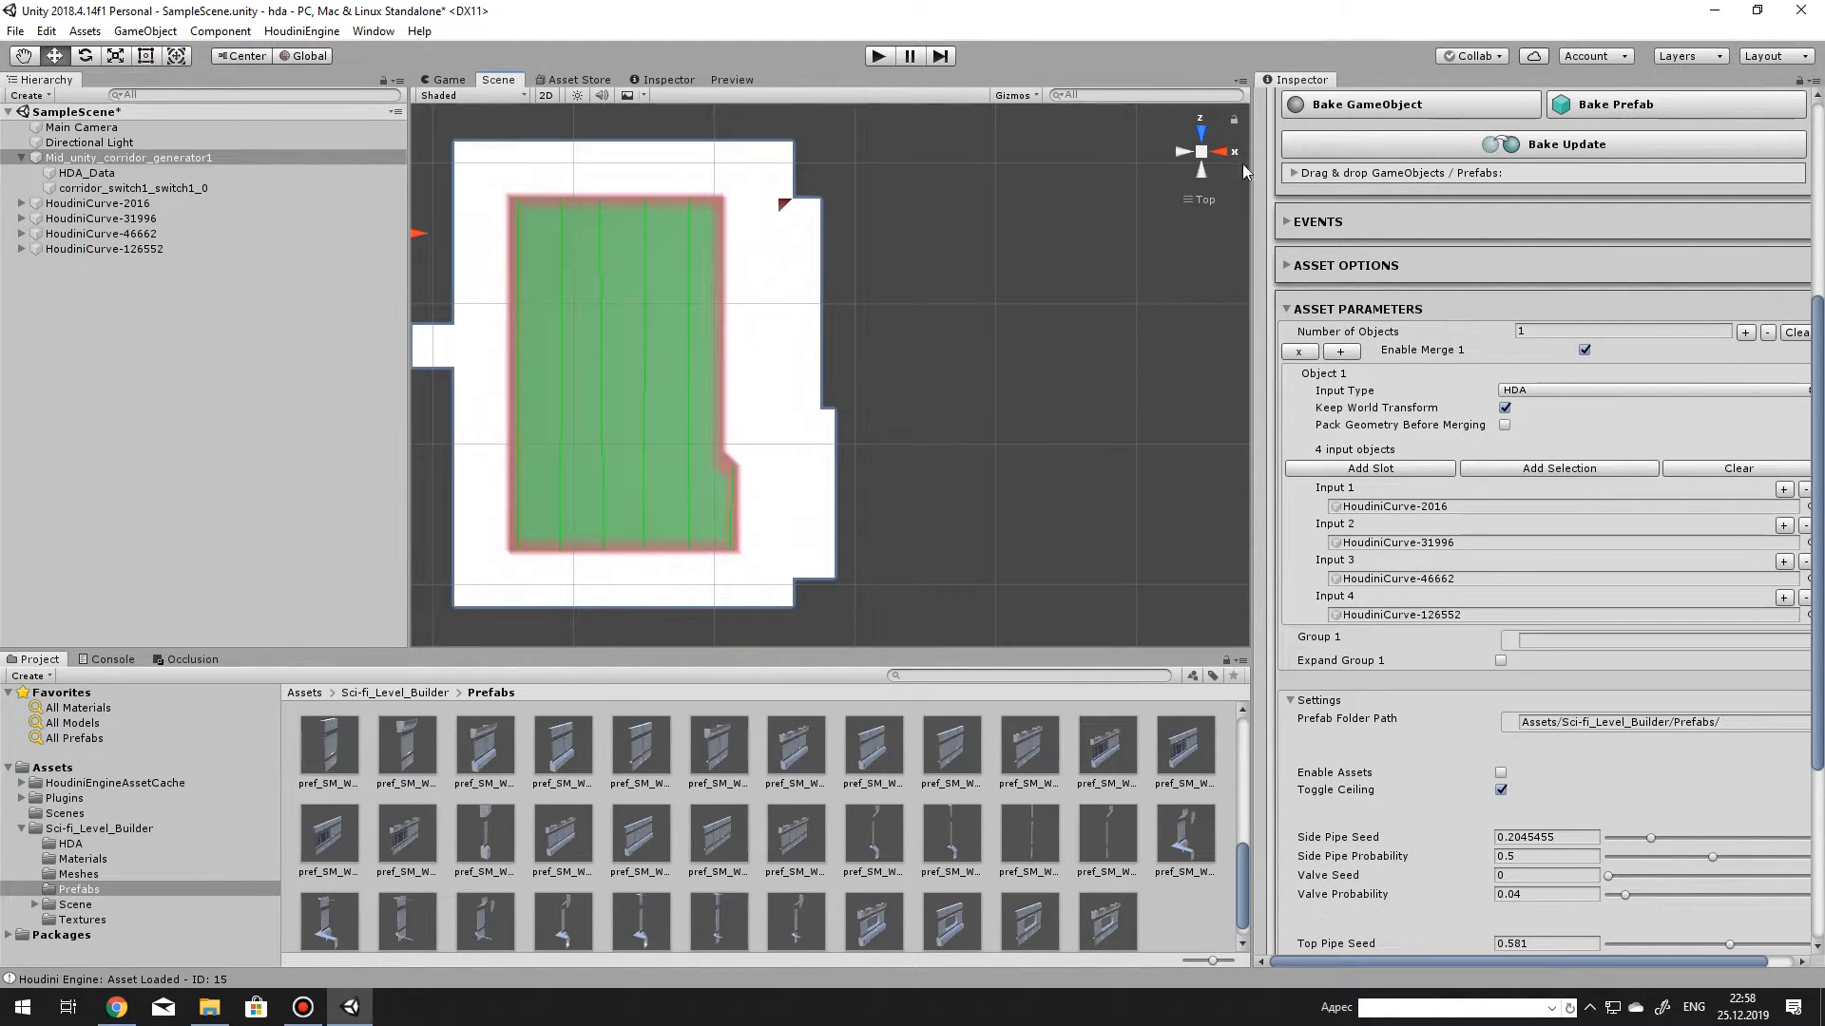
# Move both points of HoudiniCurve-126552 together by about 4.2 units in positive Z and about 0.45 units in negative X.
pyautogui.click(1201, 154)
pyautogui.keyDown('alt'); pyautogui.moveTo(665, 494); pyautogui.dragTo(764, 364); pyautogui.keyUp('alt')
pyautogui.click(142, 249)
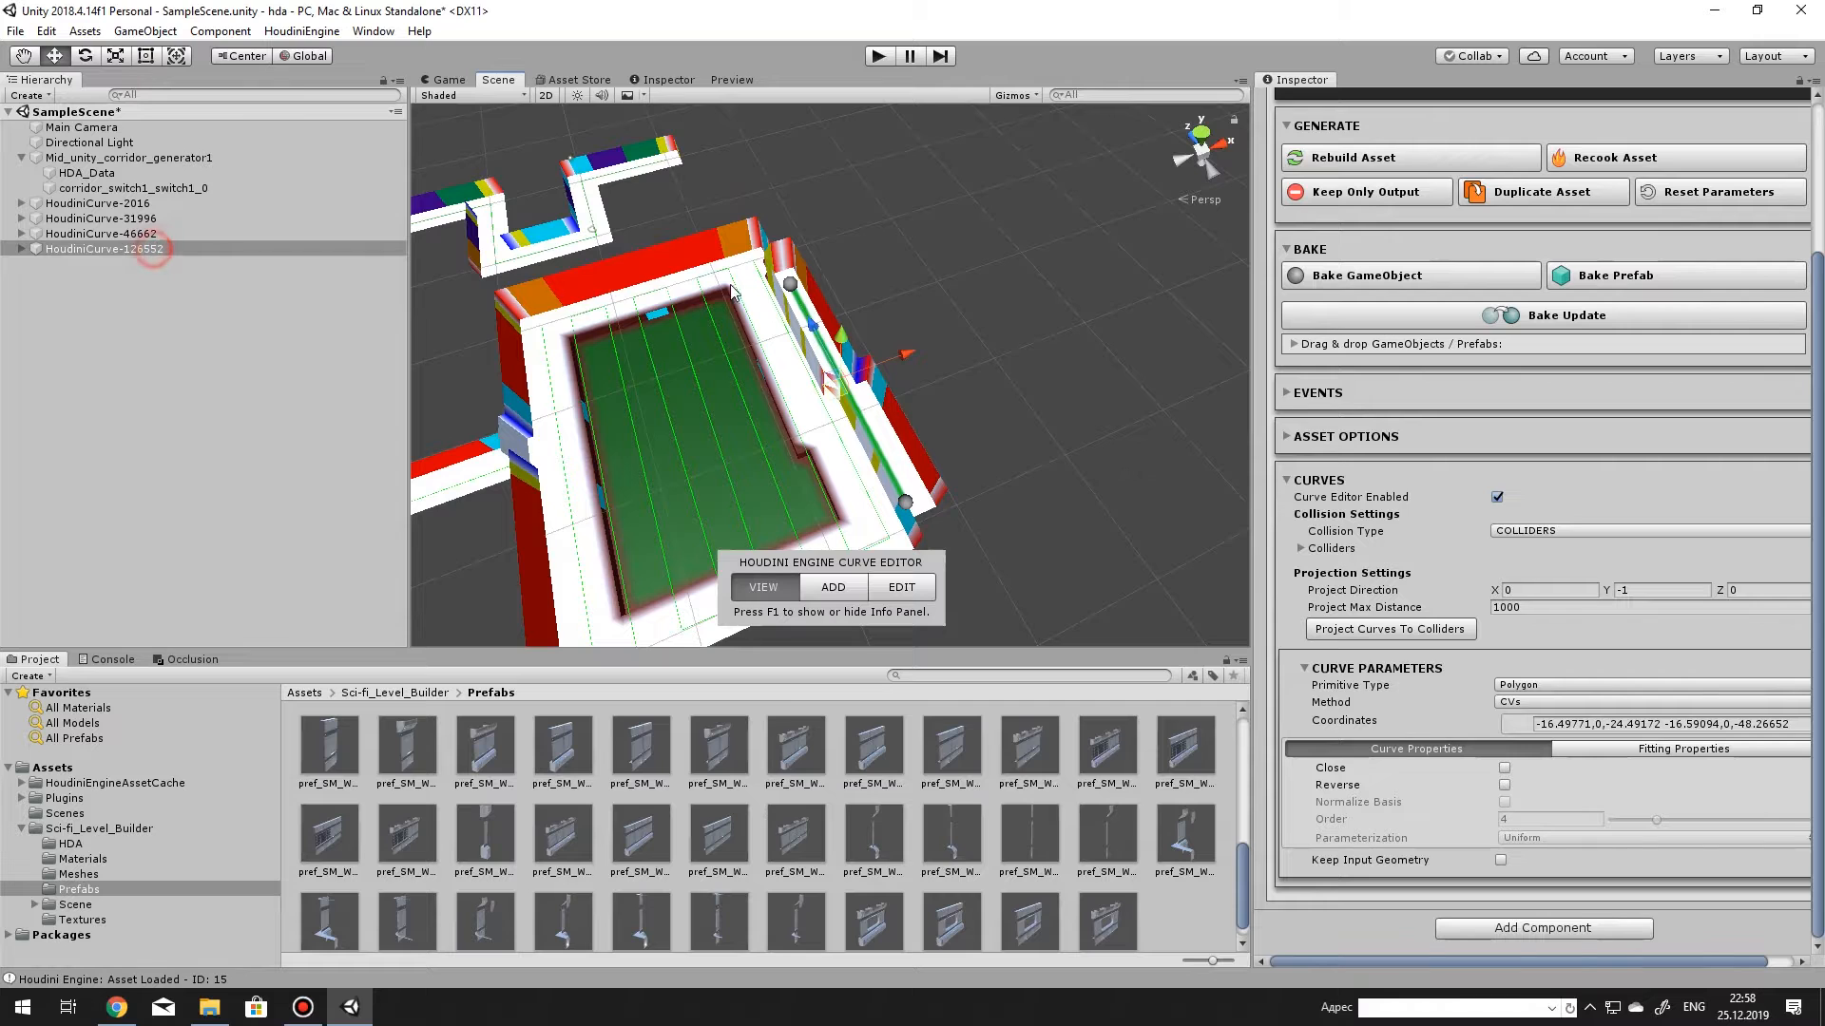
pyautogui.press('f')
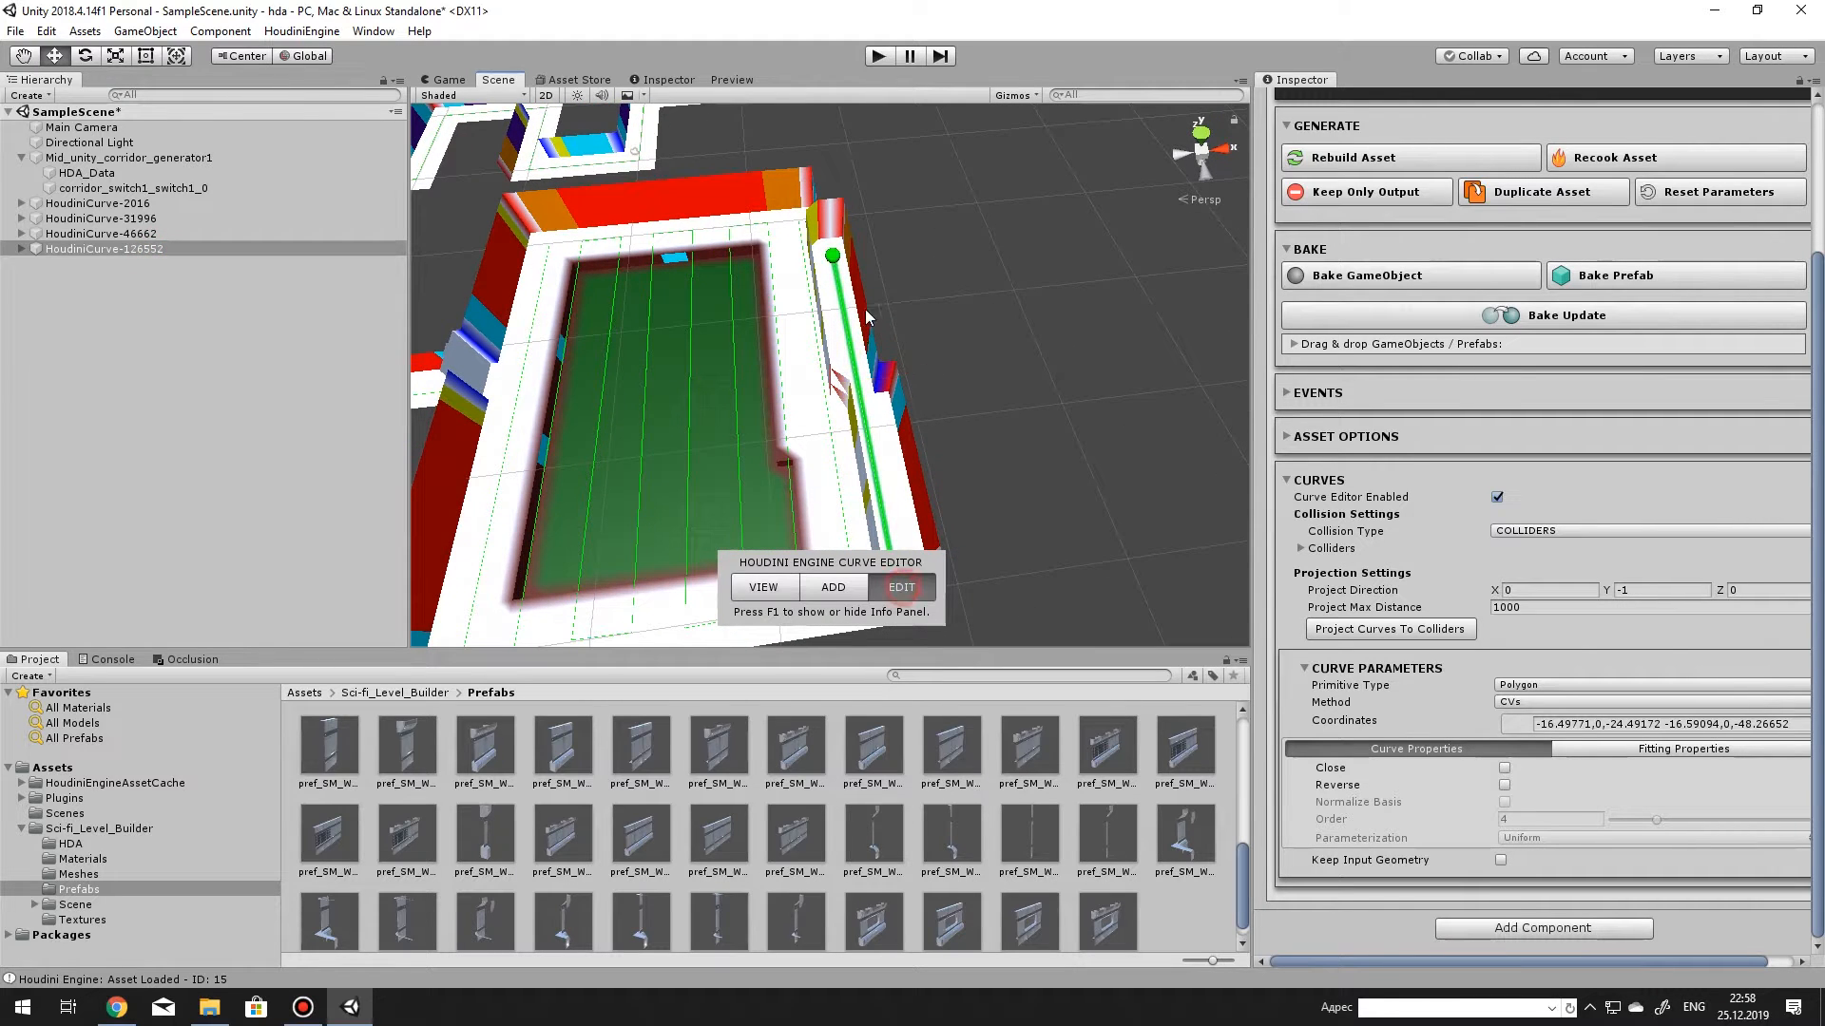
pyautogui.keyDown('alt'); pyautogui.moveTo(779, 333); pyautogui.dragTo(836, 375); pyautogui.keyUp('alt')
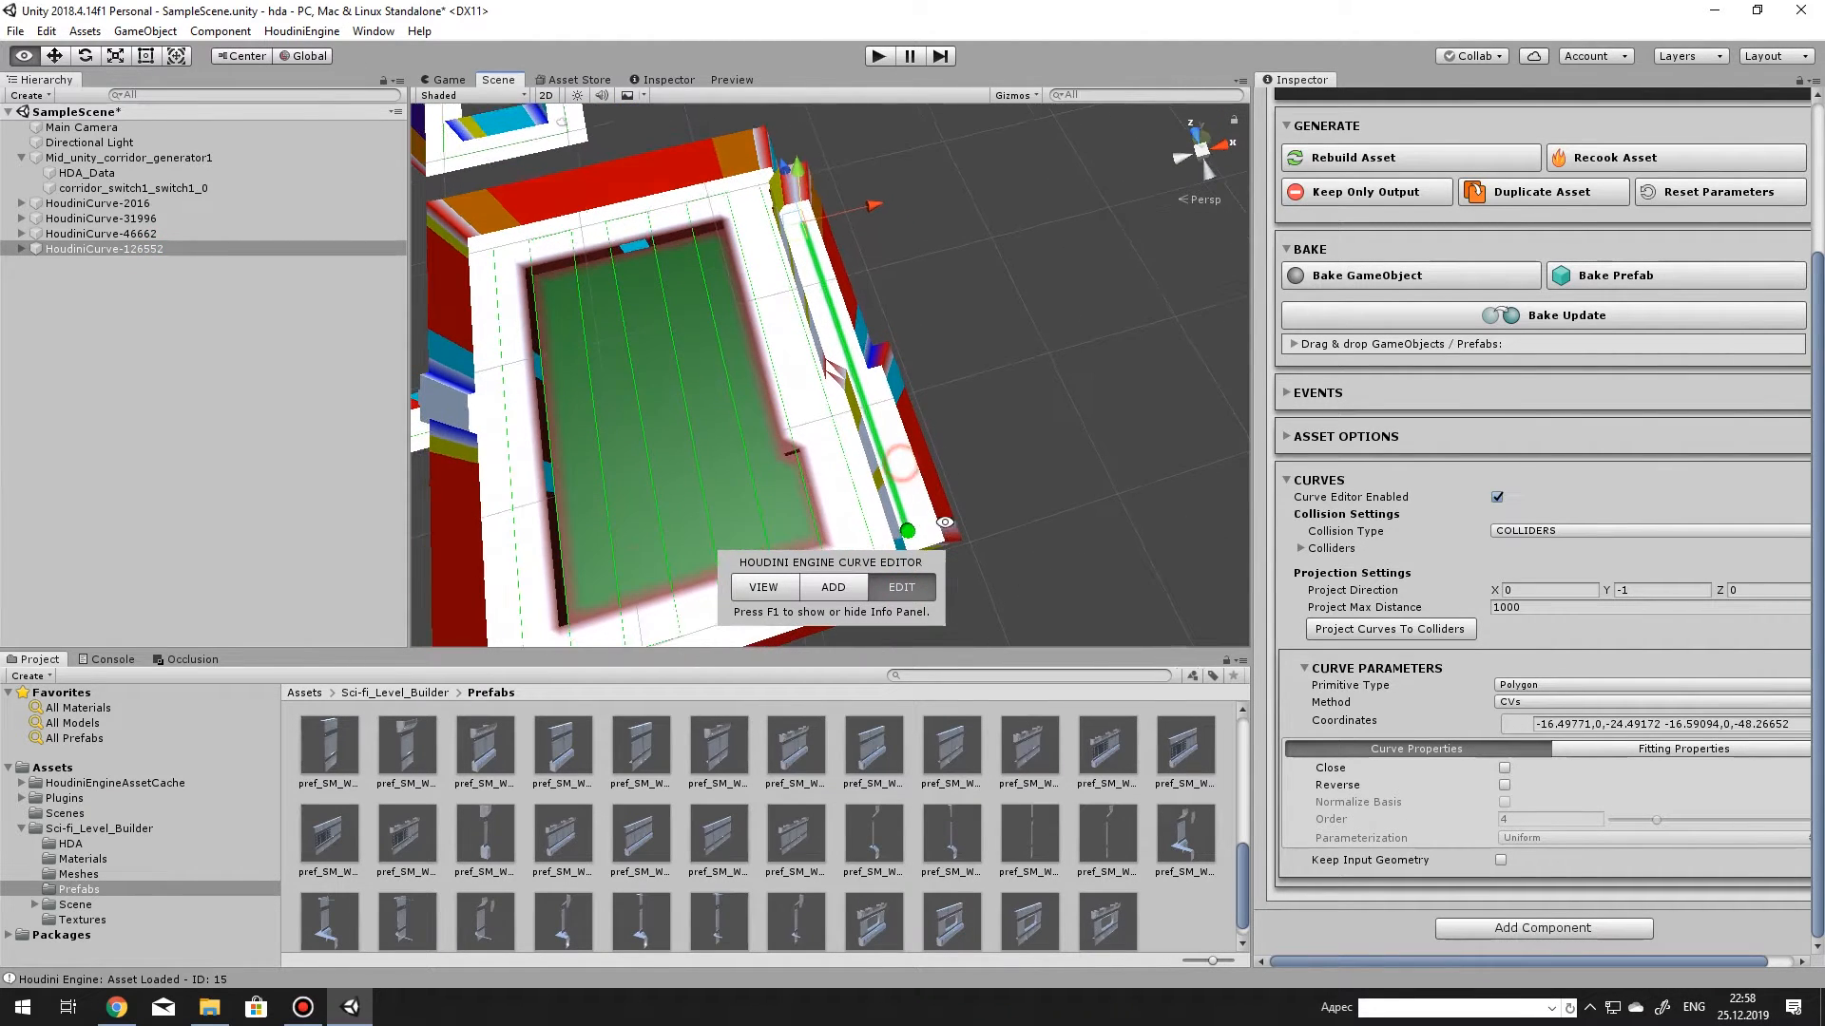
pyautogui.click(909, 529)
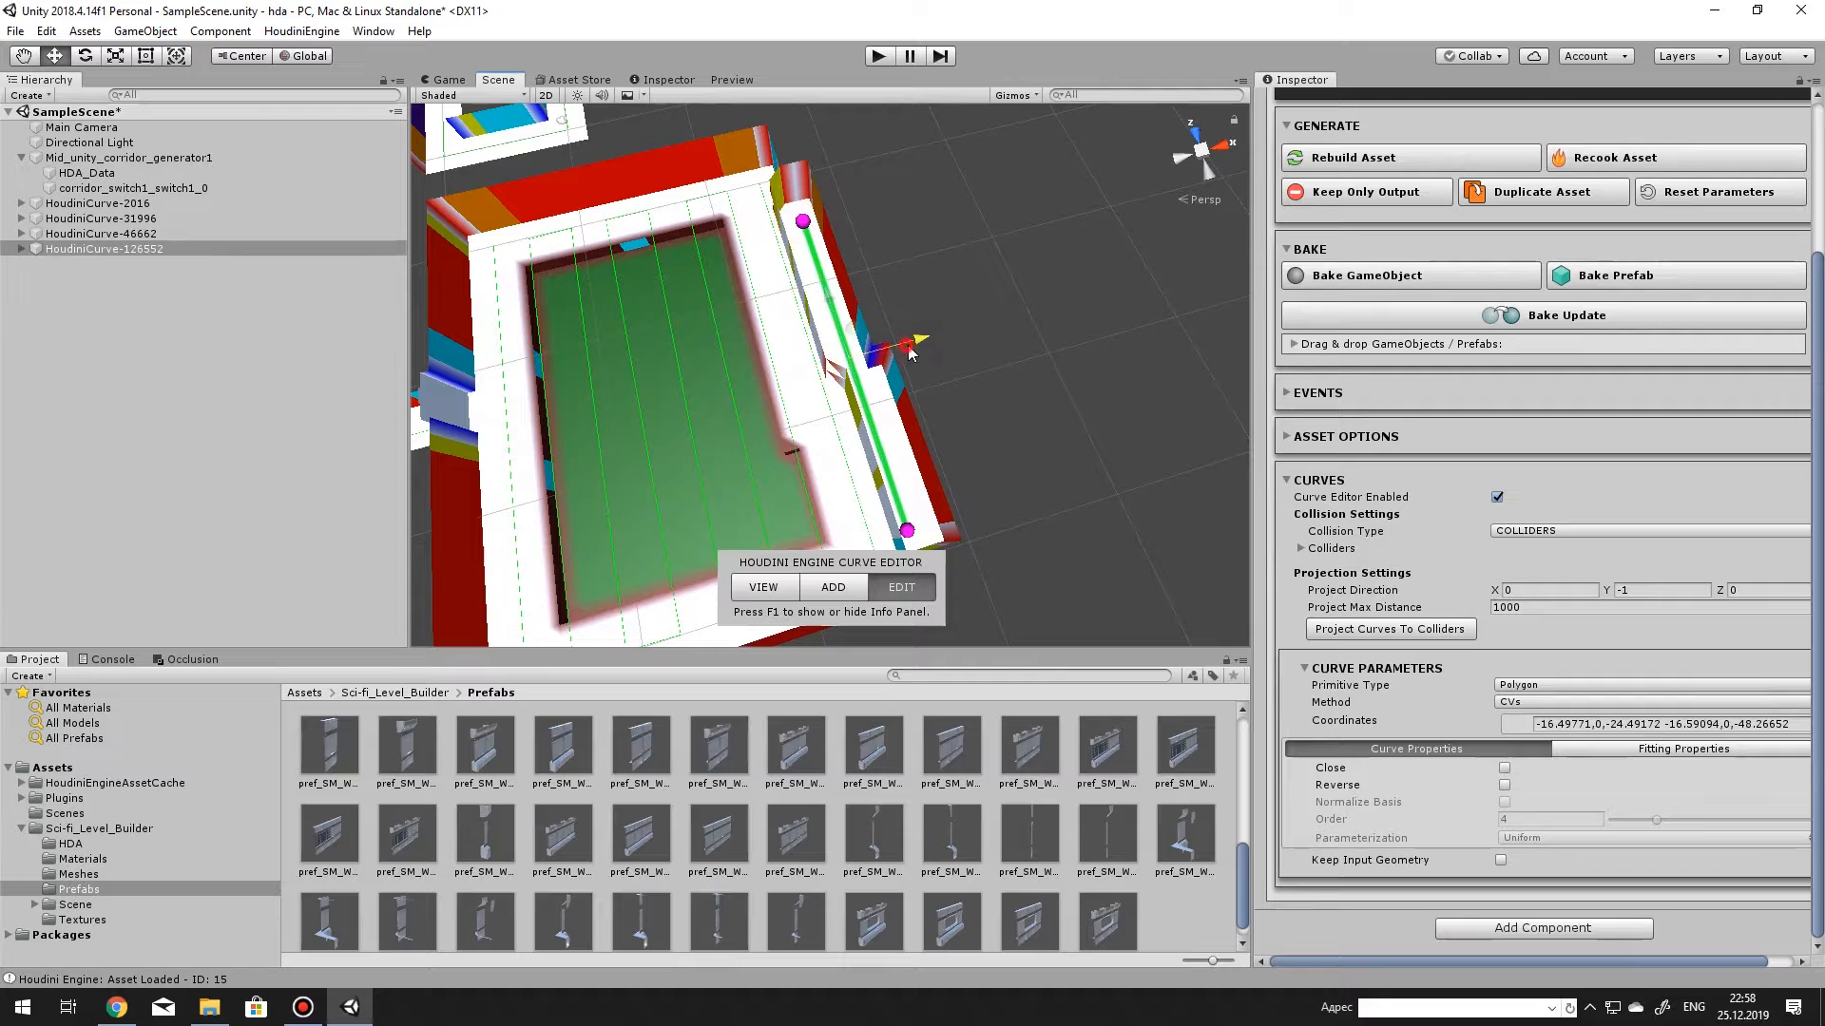
pyautogui.keyDown('alt'); pyautogui.moveTo(915, 356); pyautogui.dragTo(688, 425); pyautogui.keyUp('alt')
pyautogui.keyDown('alt'); pyautogui.moveTo(945, 233); pyautogui.dragTo(538, 403); pyautogui.keyUp('alt')
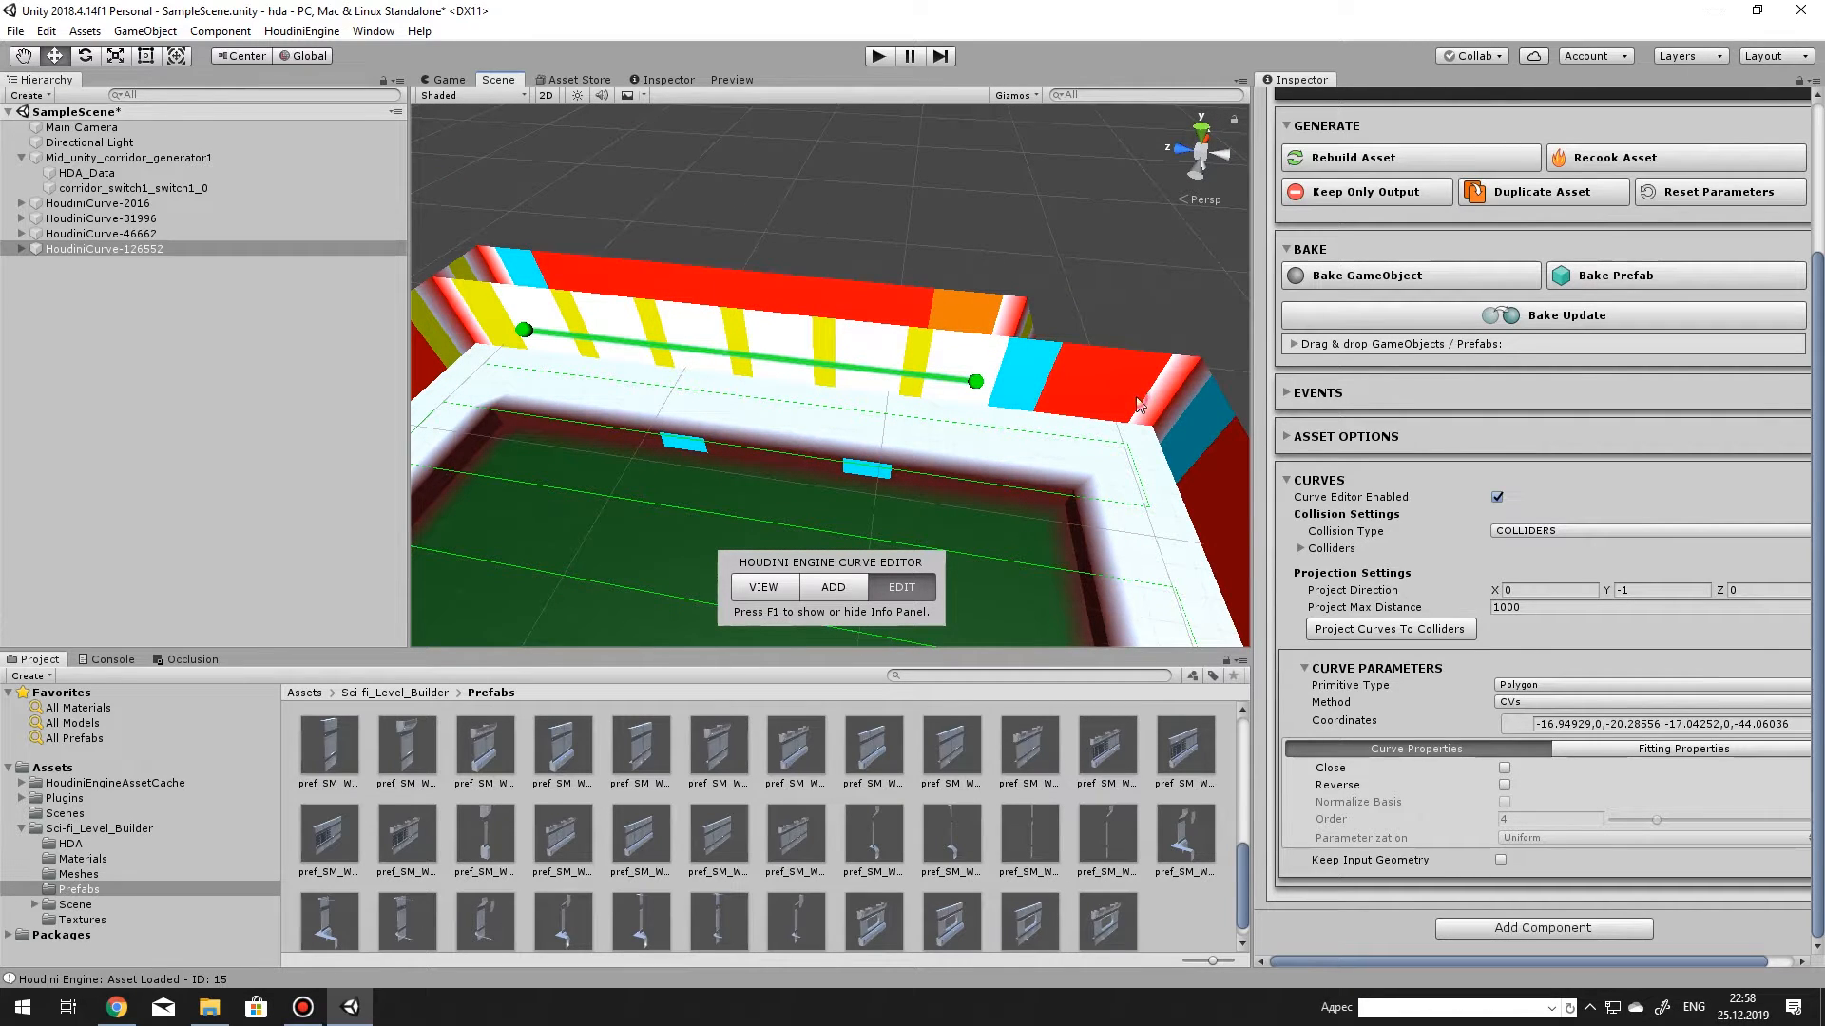
# Enable the assets on Mid_unity_corridor_generator1 again and inspect the large room from inside.
pyautogui.click(230, 158)
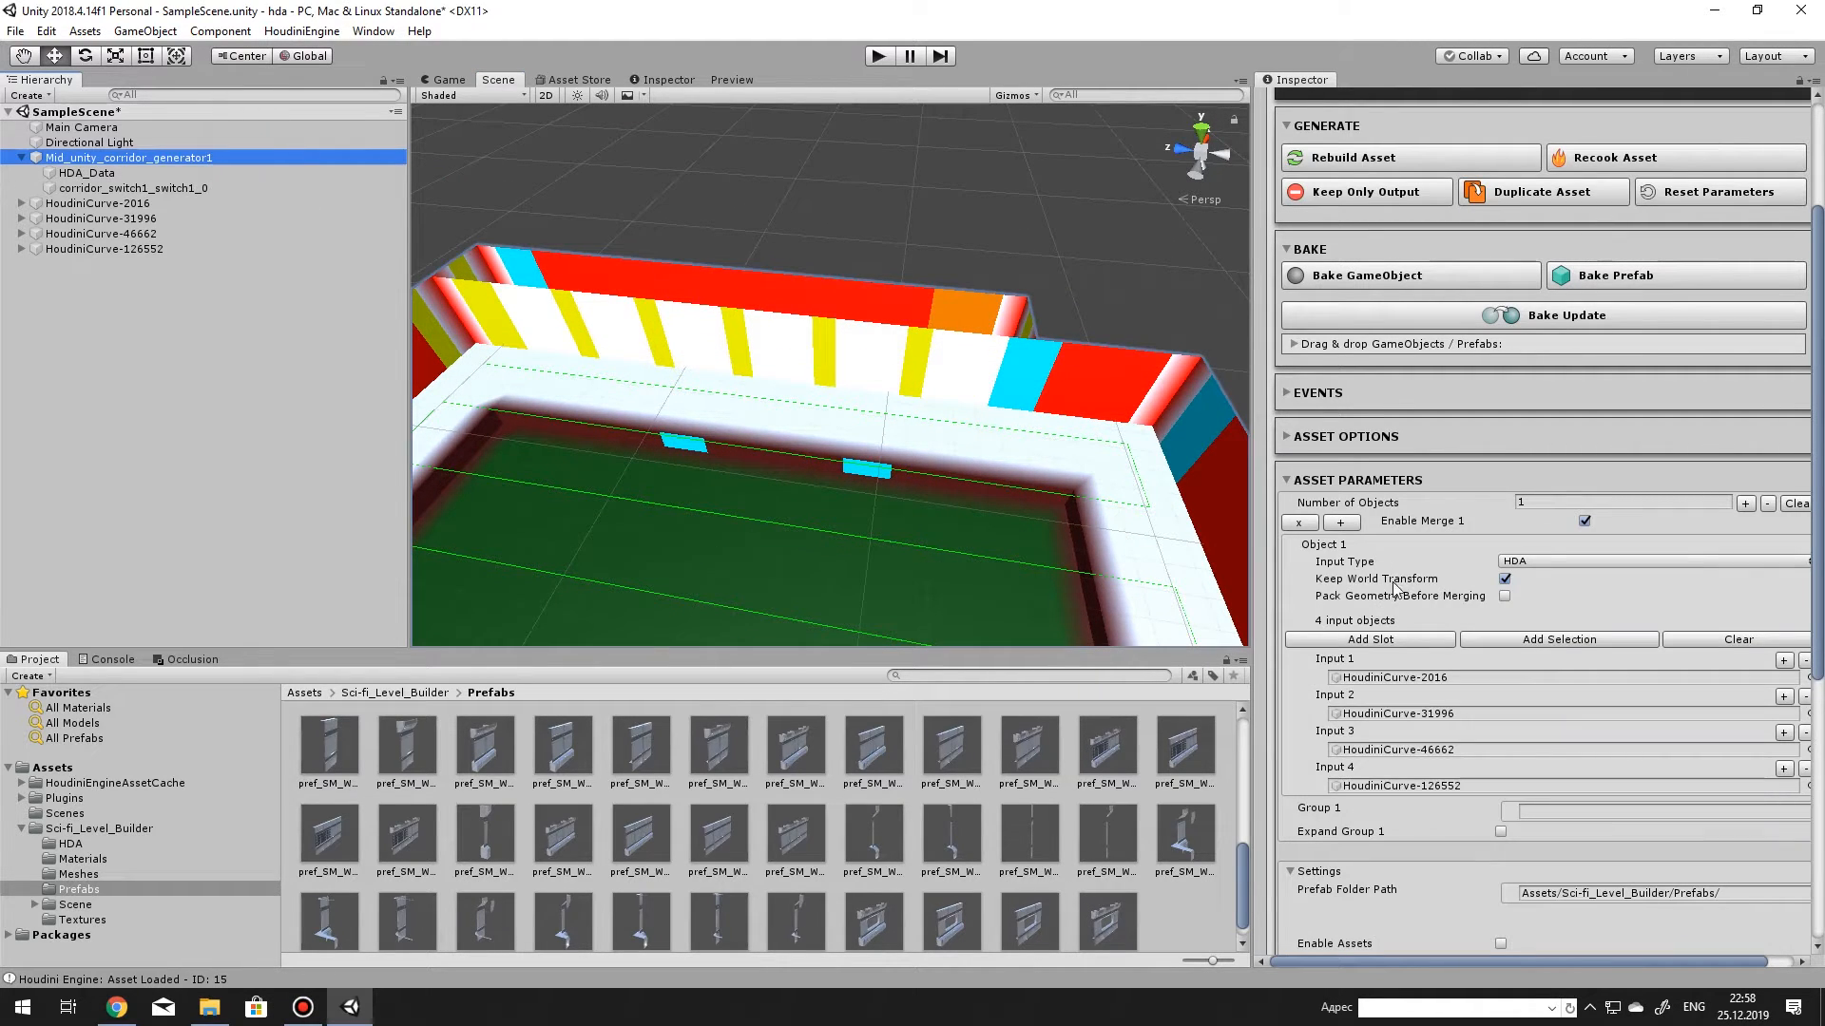
pyautogui.scroll(-3, 1339, 591)
pyautogui.click(1499, 772)
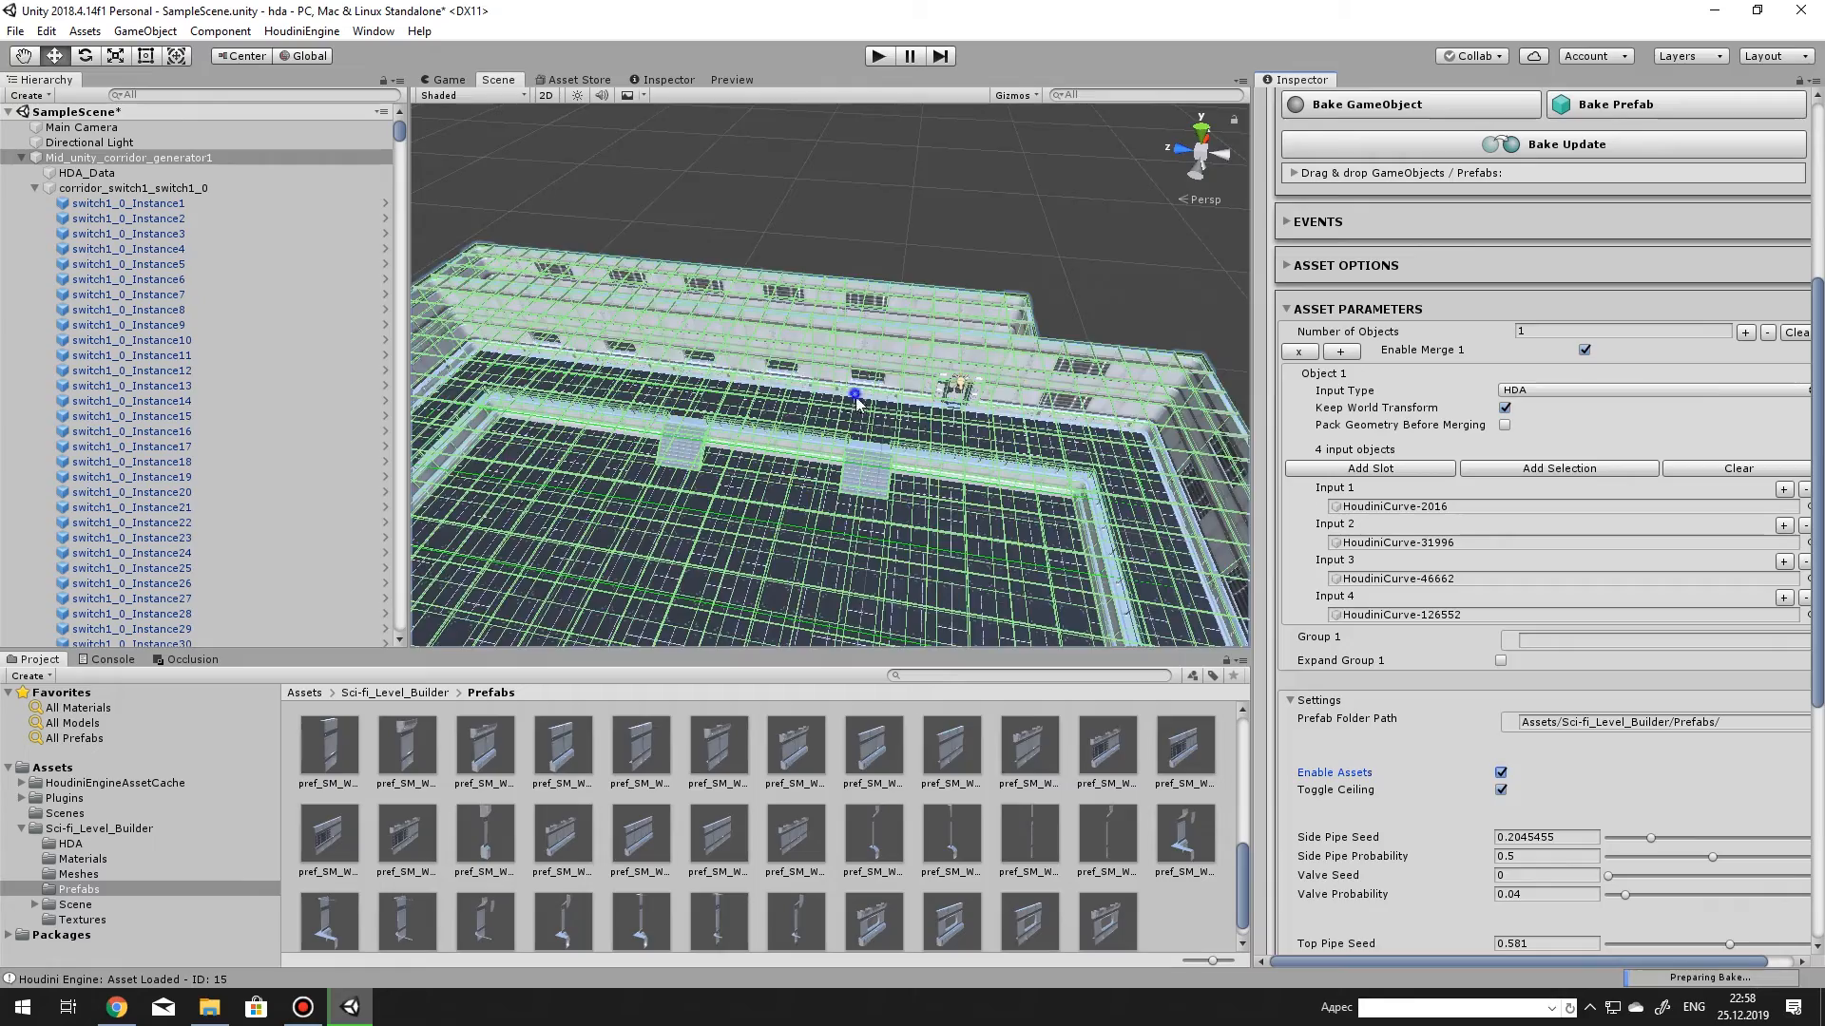
pyautogui.press('w')
pyautogui.moveTo(831, 406); pyautogui.dragTo(708, 438, button='right')
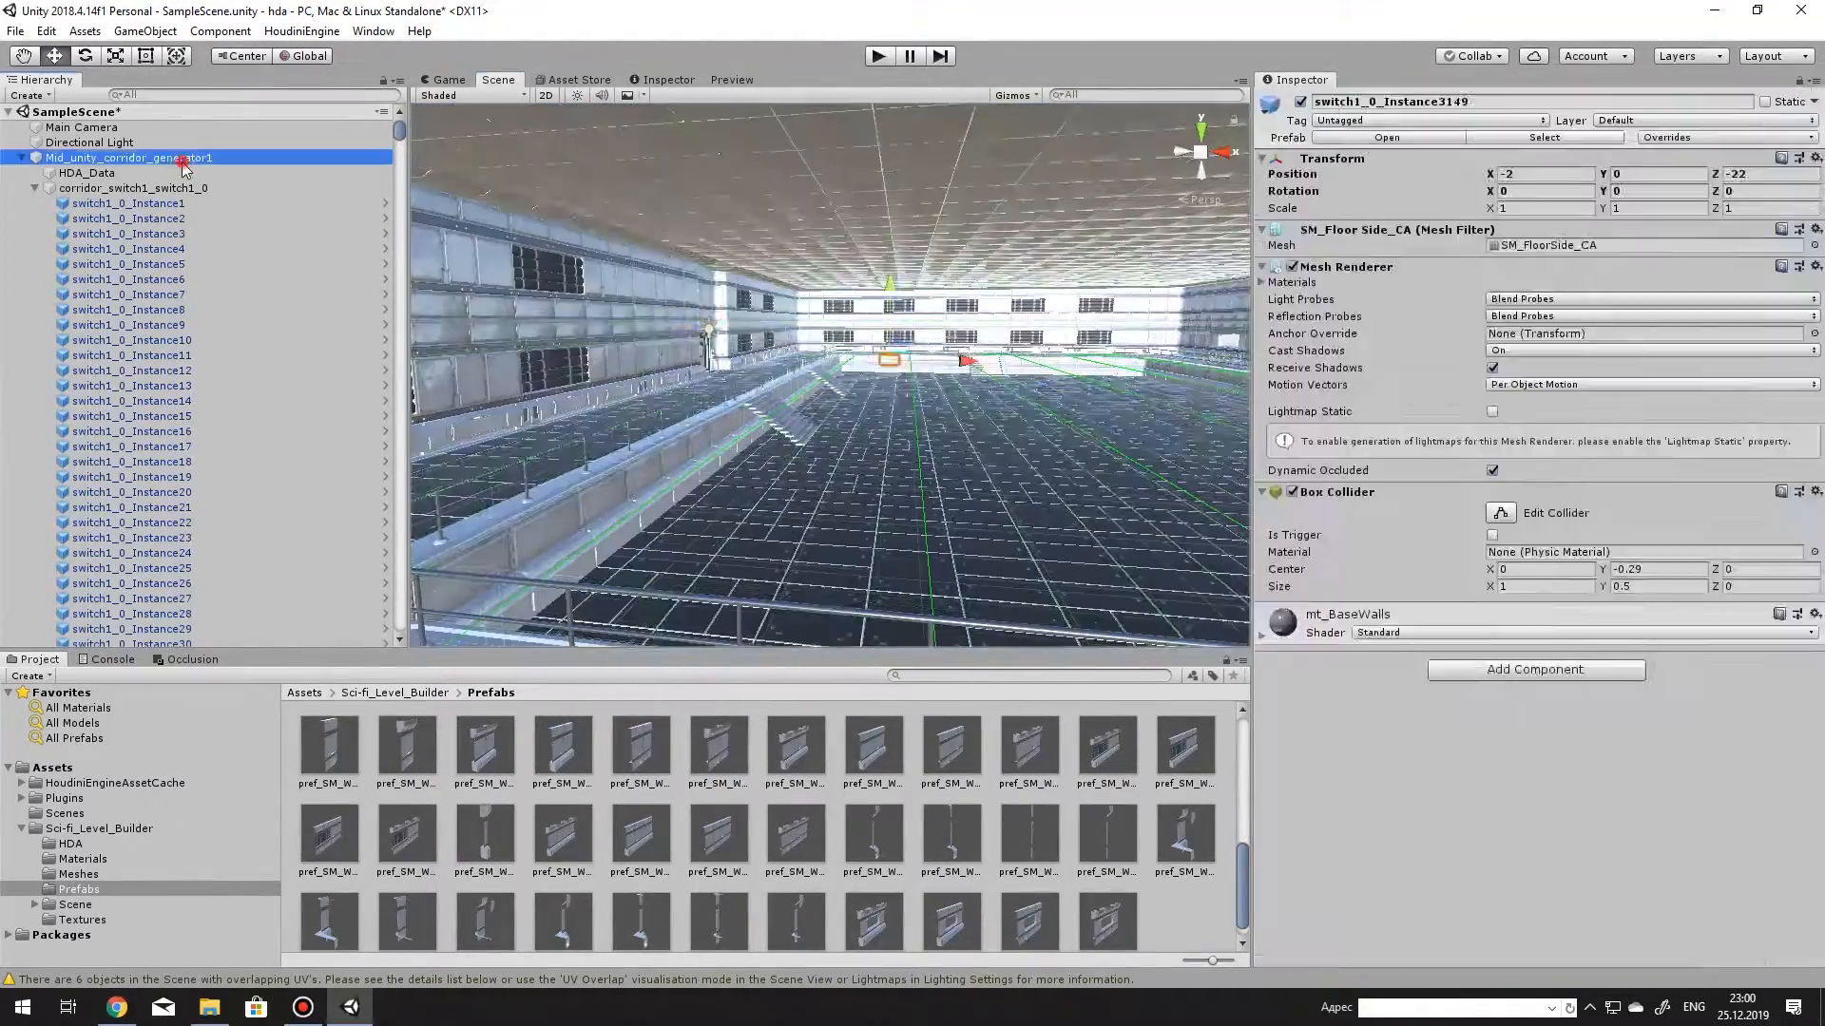
# Enable the generator's lights for the corridors and the room.
pyautogui.scroll(-5, 1387, 509)
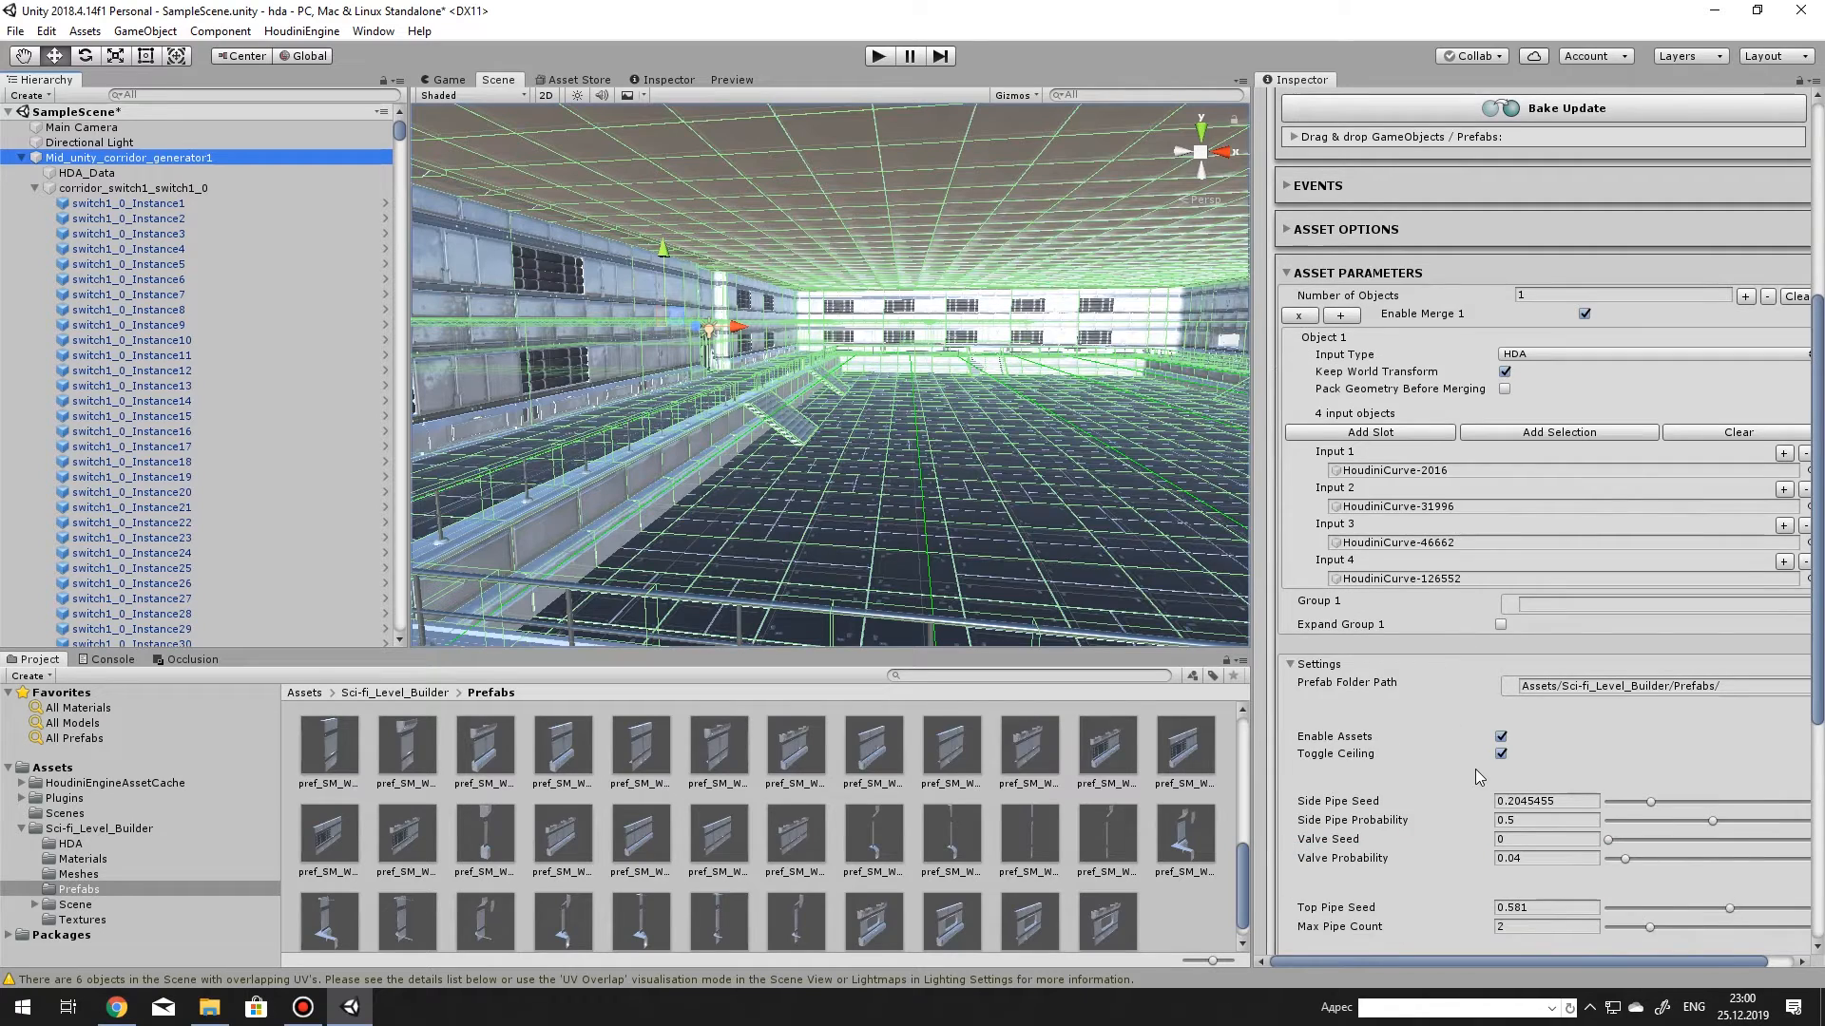
pyautogui.scroll(-4, 1475, 768)
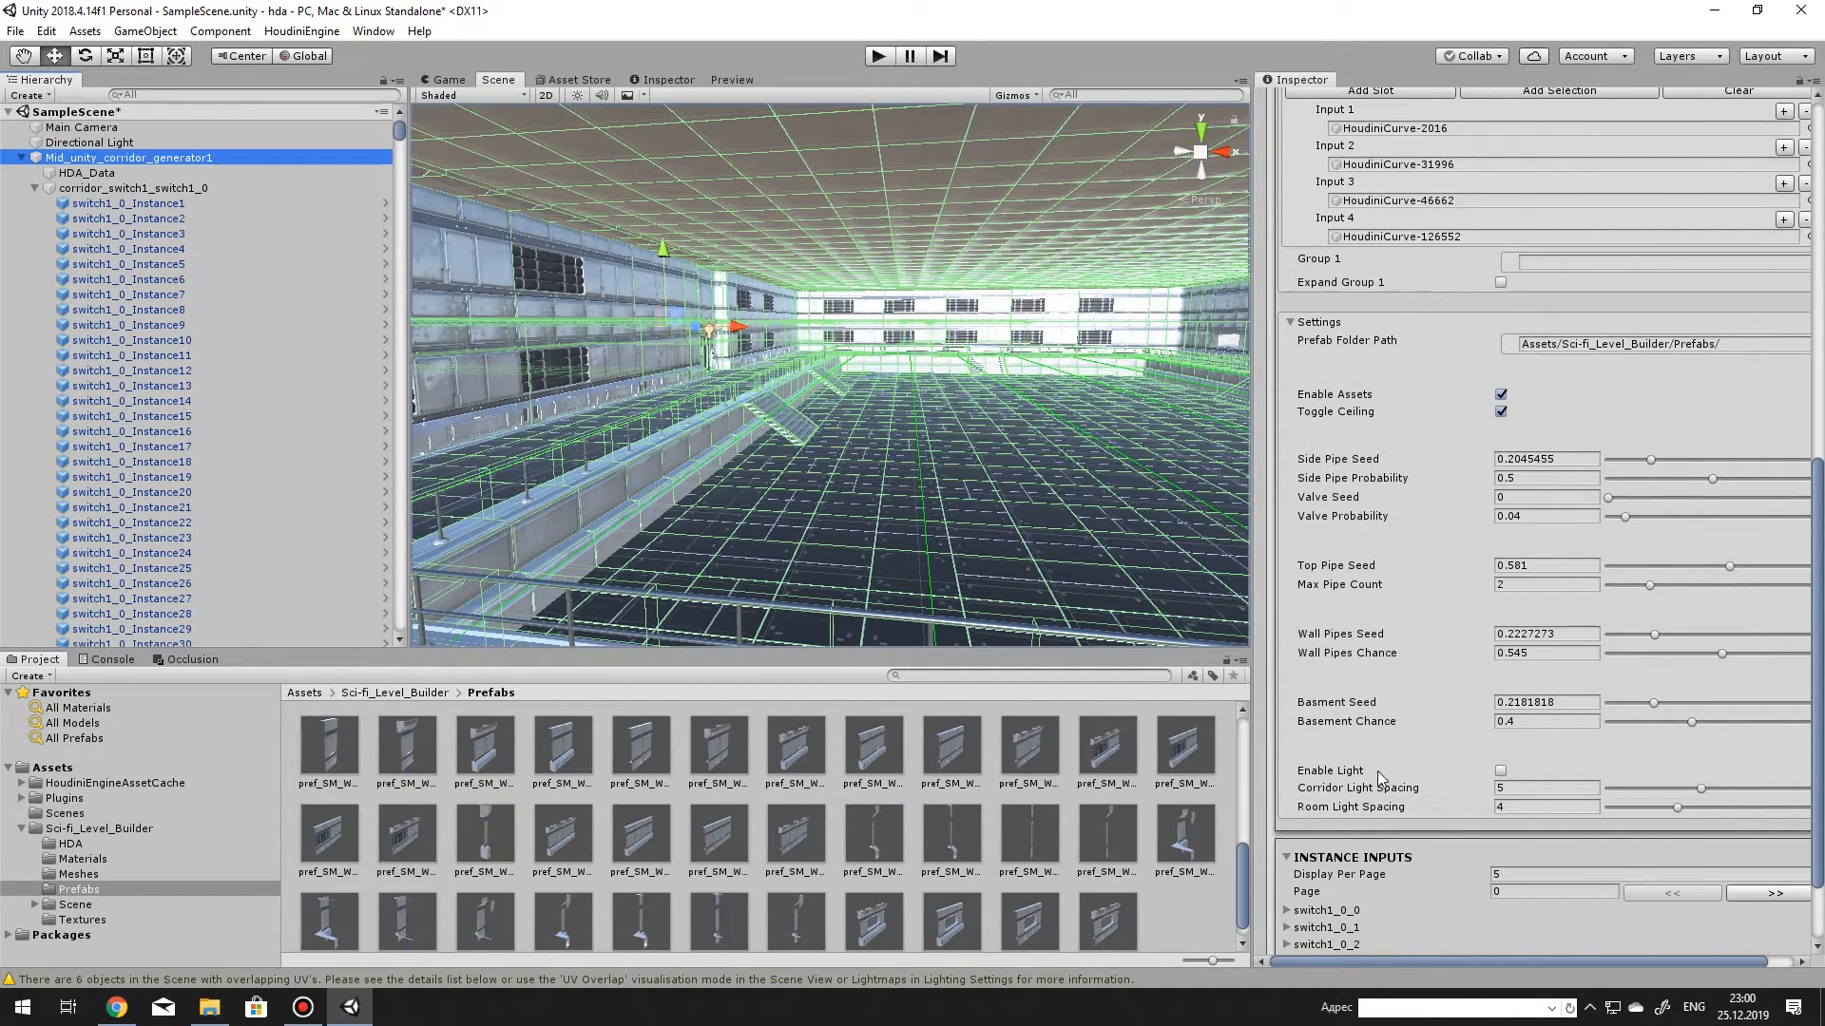
pyautogui.click(1501, 772)
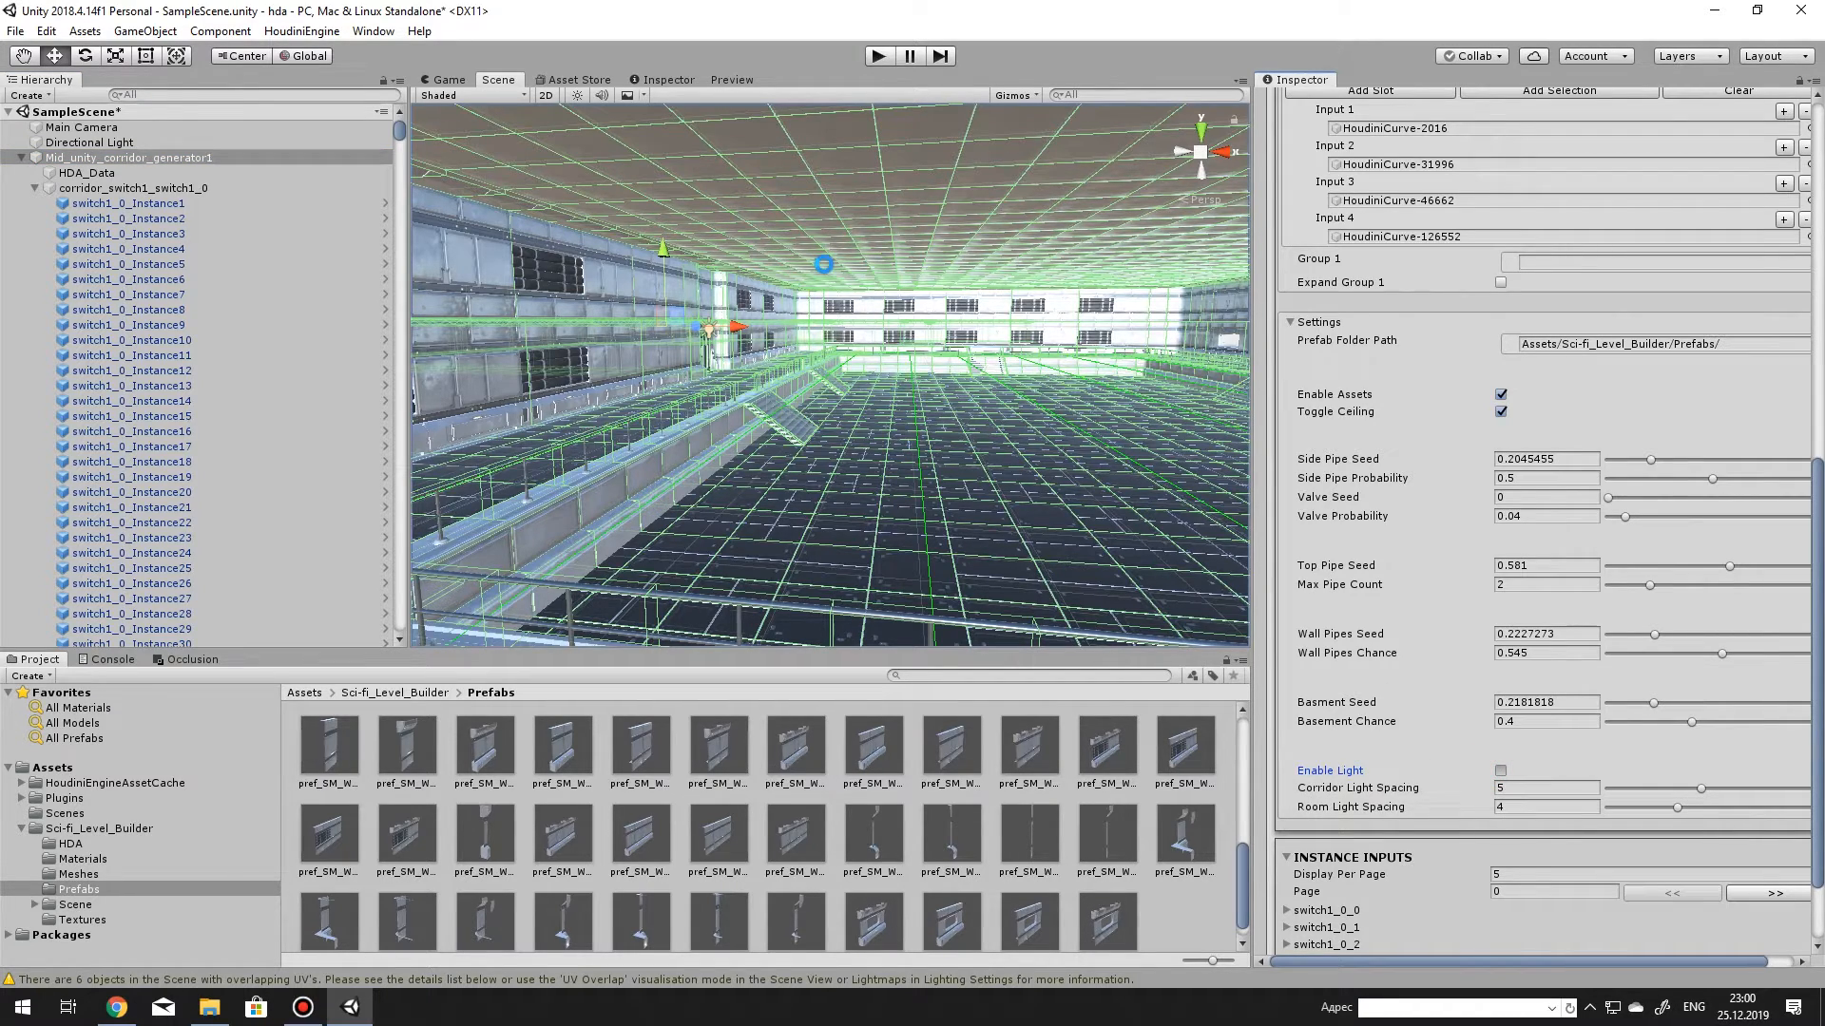
pyautogui.moveTo(910, 323); pyautogui.dragTo(799, 429, button='right')
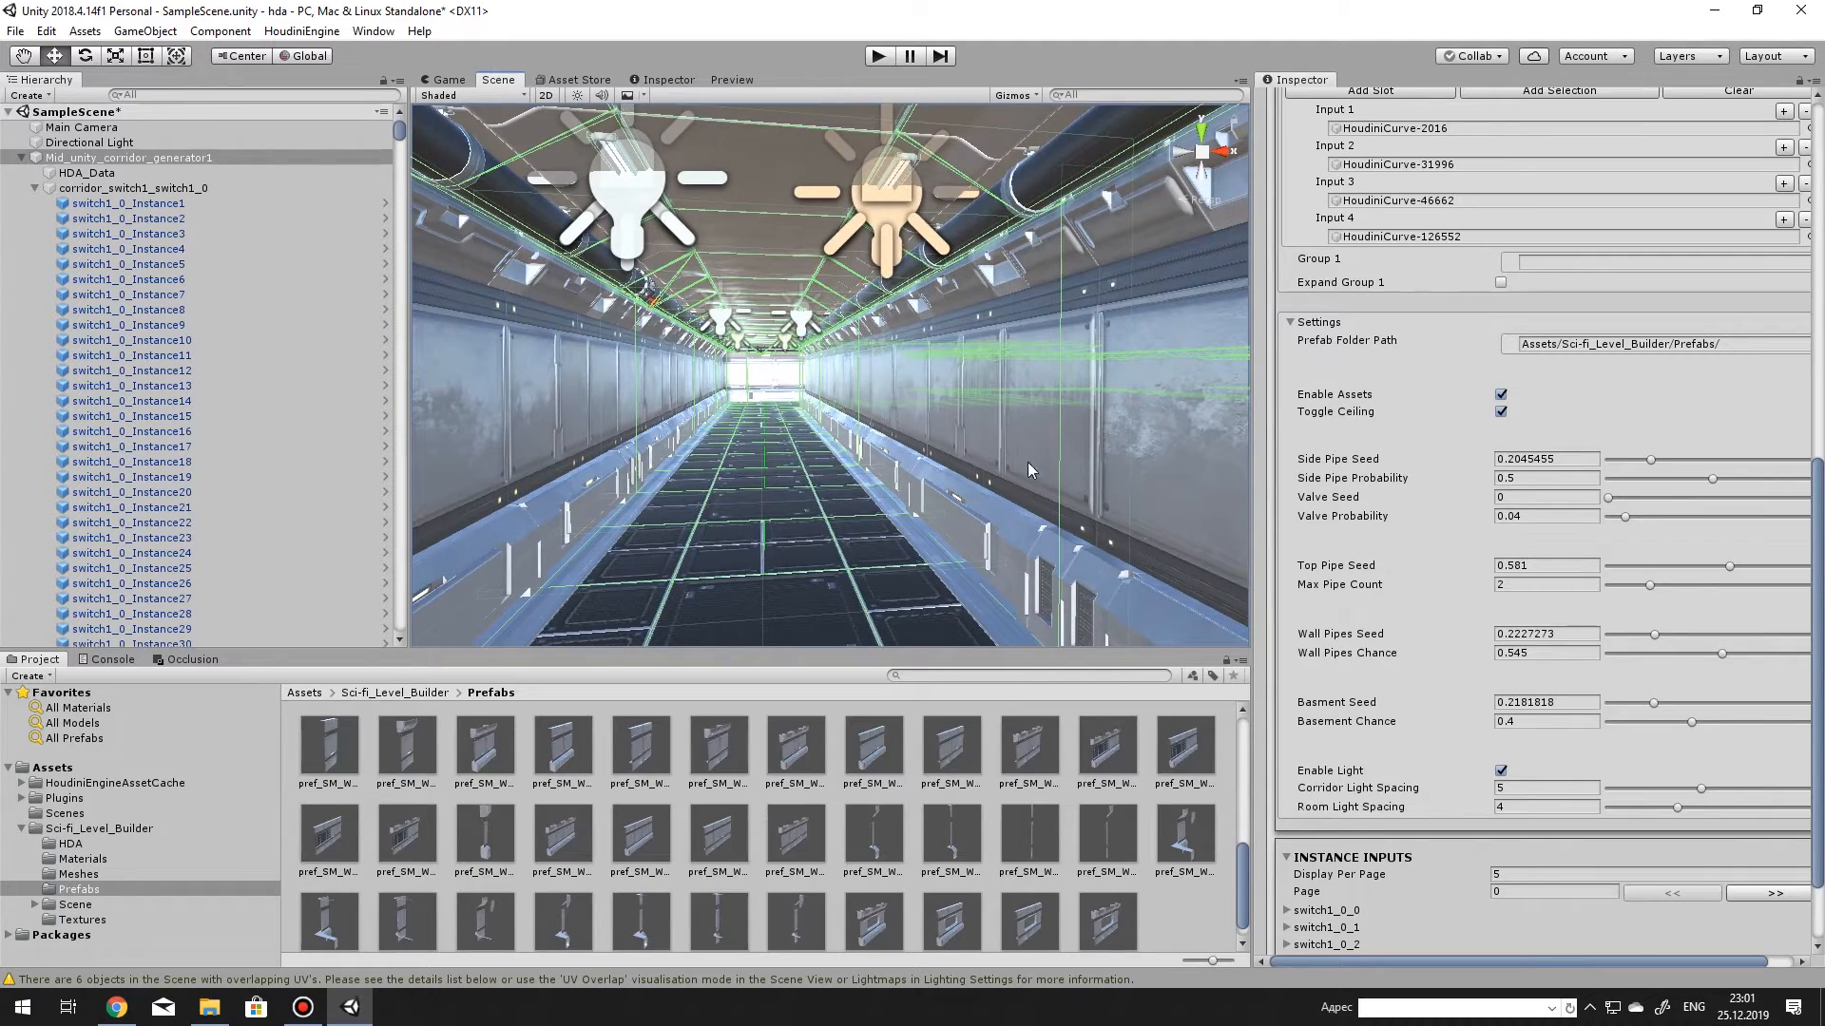
# Examine the generated ceiling lights and door lights along the corridor.
pyautogui.click(785, 370)
pyautogui.moveTo(785, 371); pyautogui.dragTo(860, 350, button='right')
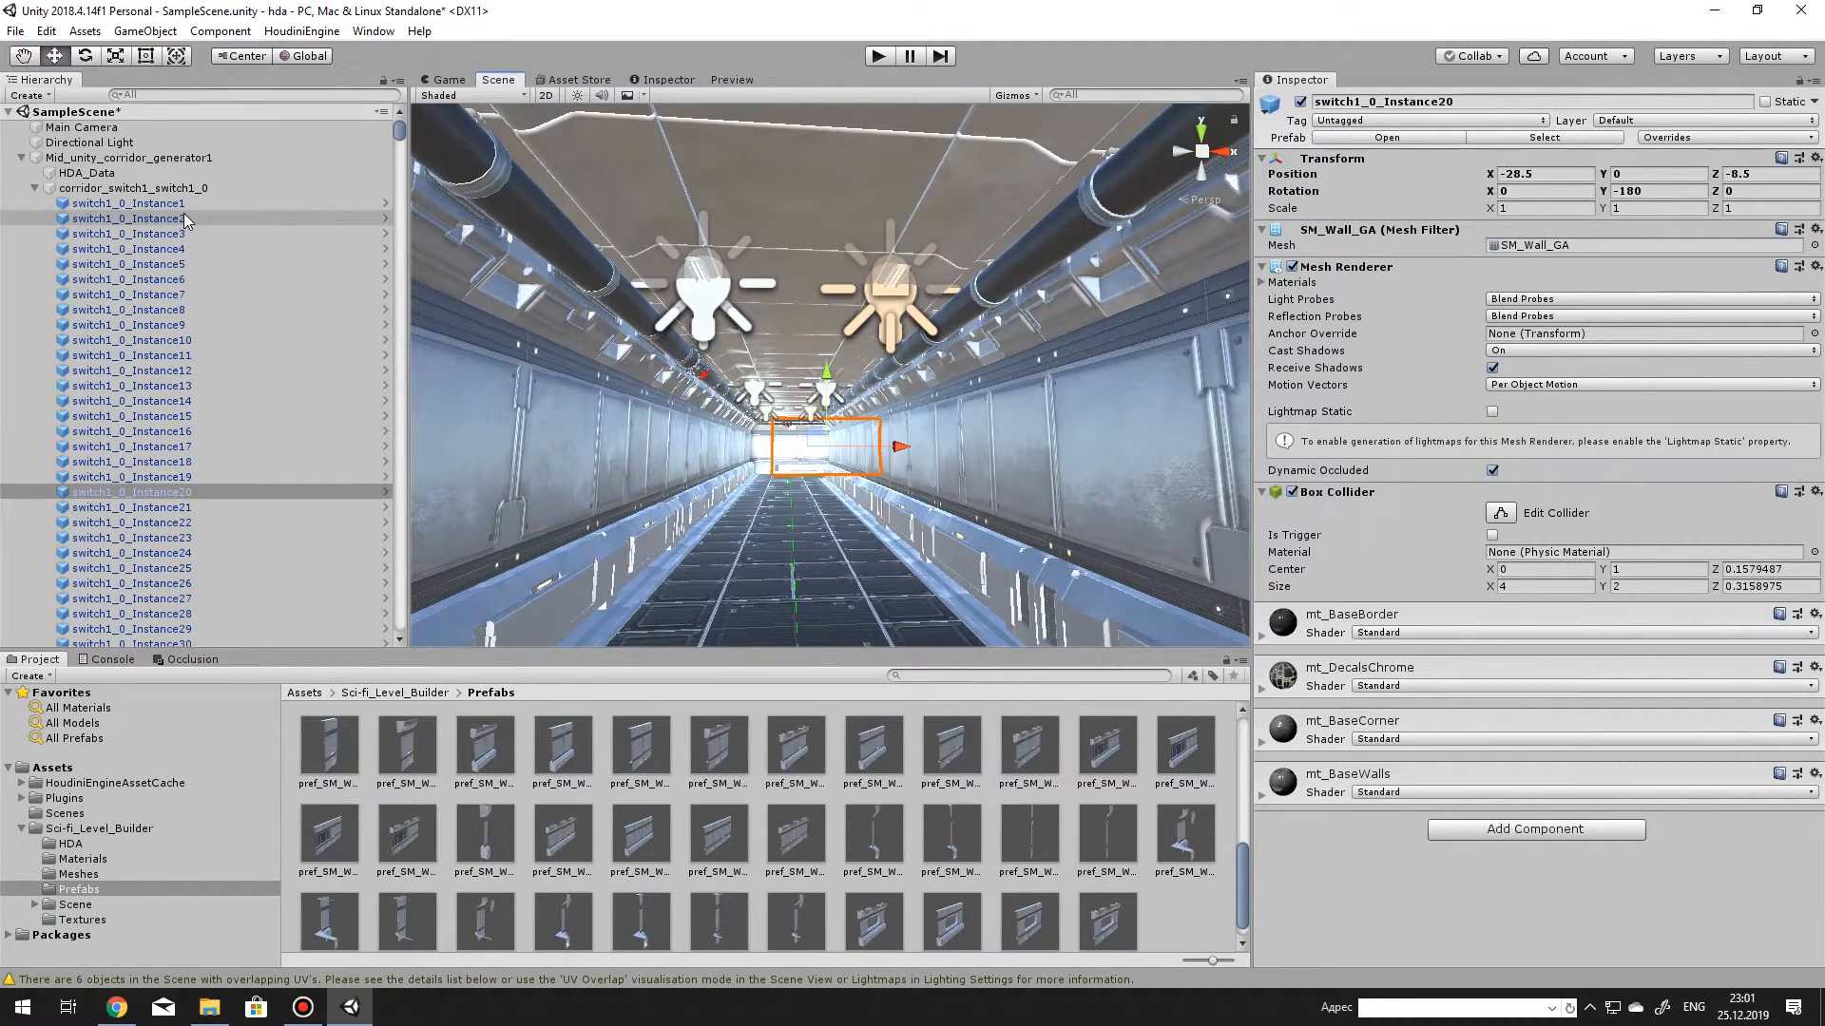
pyautogui.click(903, 311)
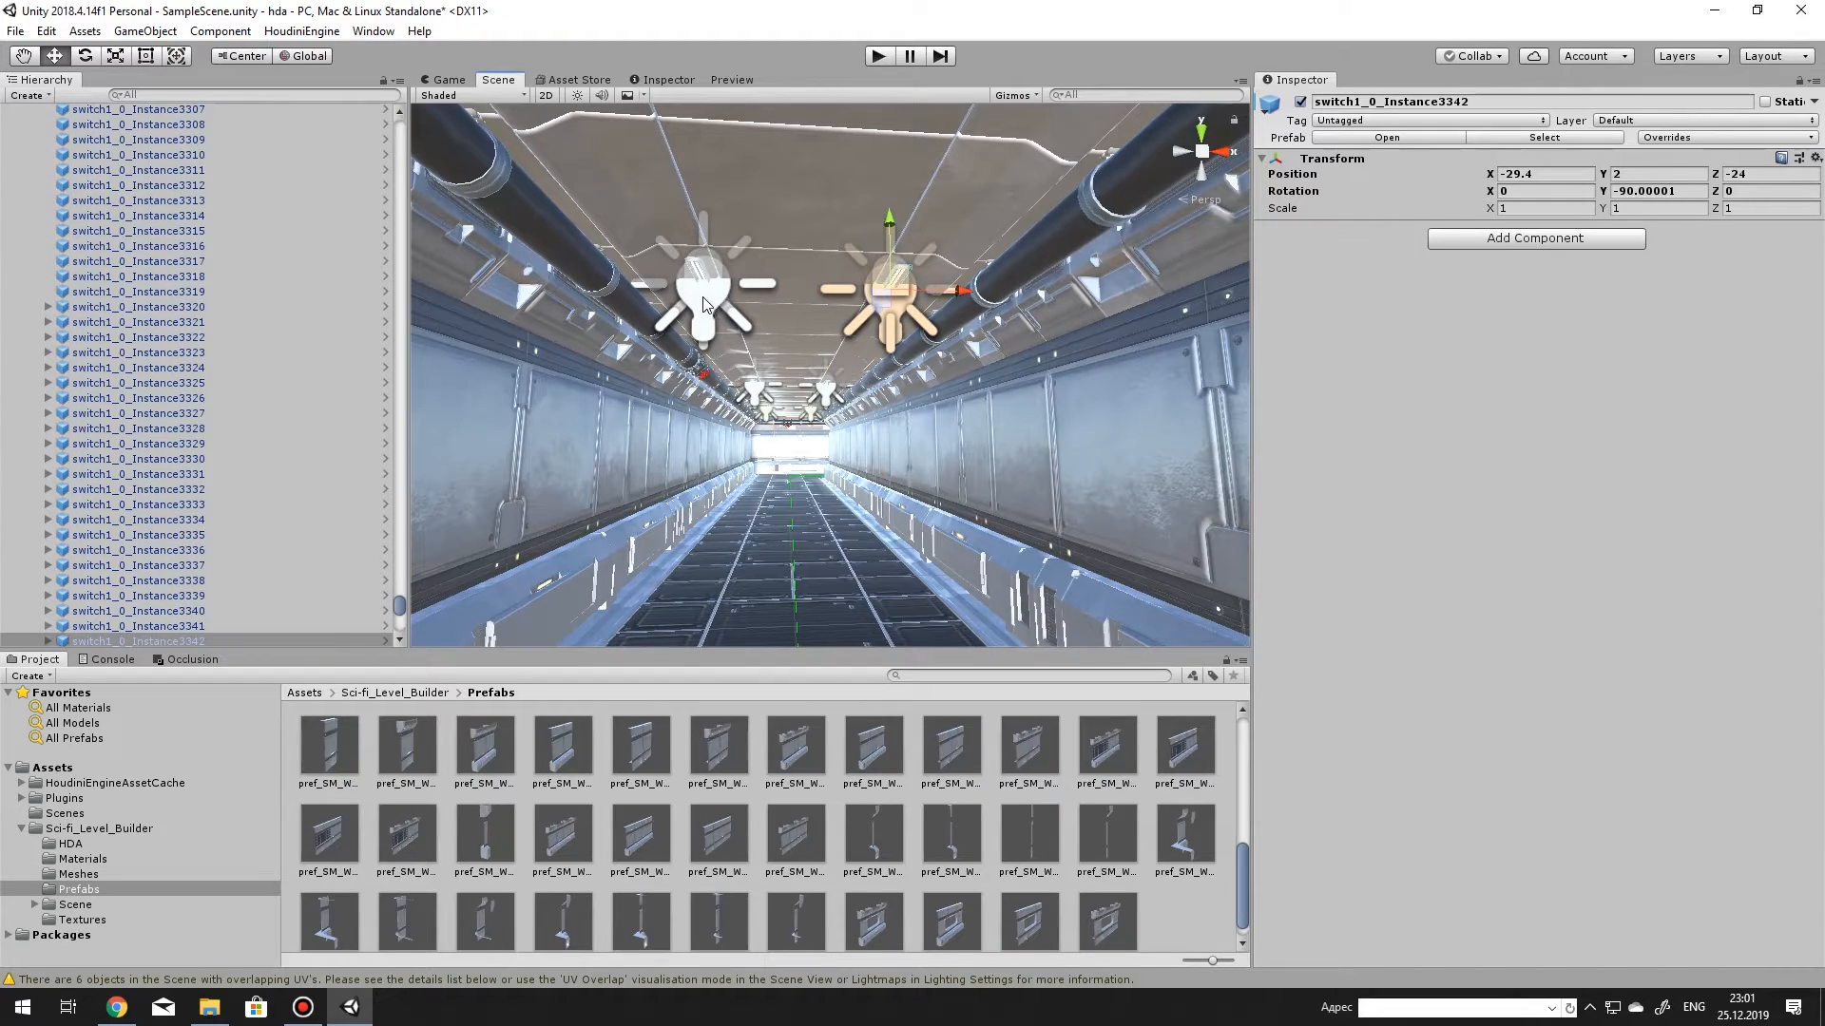
pyautogui.moveTo(913, 348); pyautogui.dragTo(901, 456, button='right')
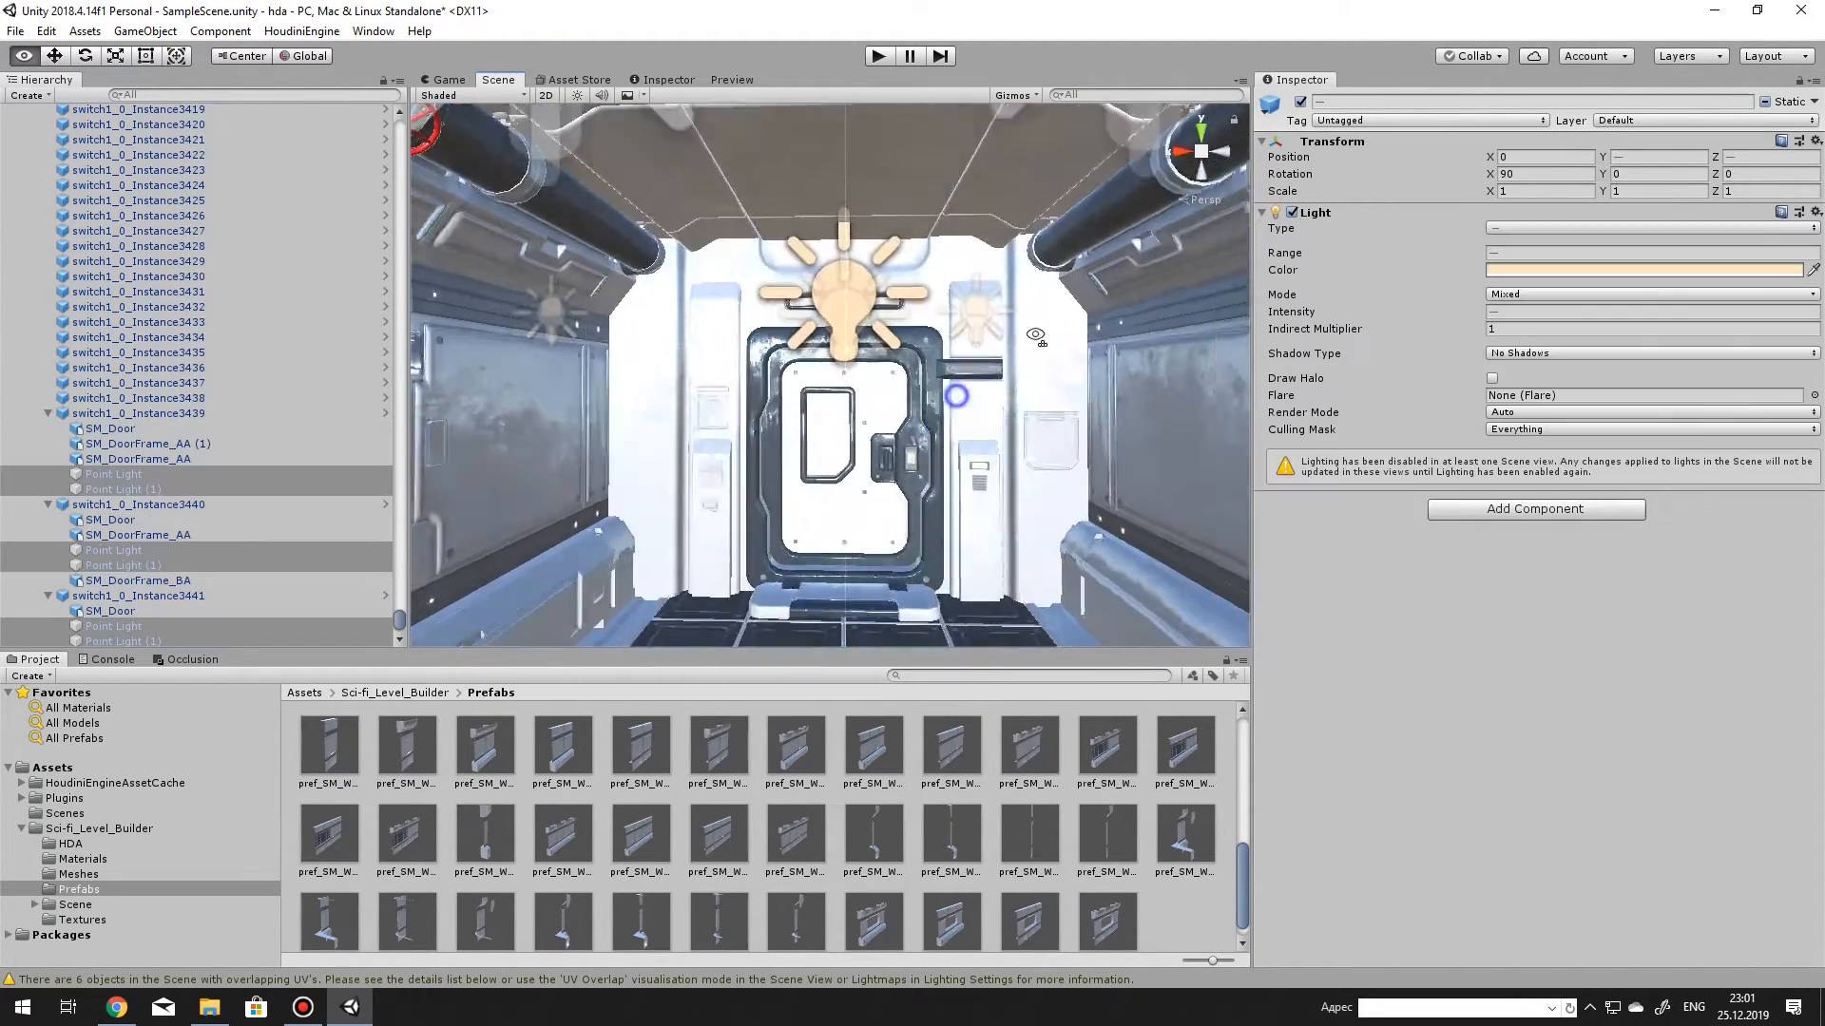
pyautogui.press('s')
pyautogui.moveTo(1036, 335); pyautogui.dragTo(985, 404, button='right')
pyautogui.press('d')
pyautogui.click(984, 473)
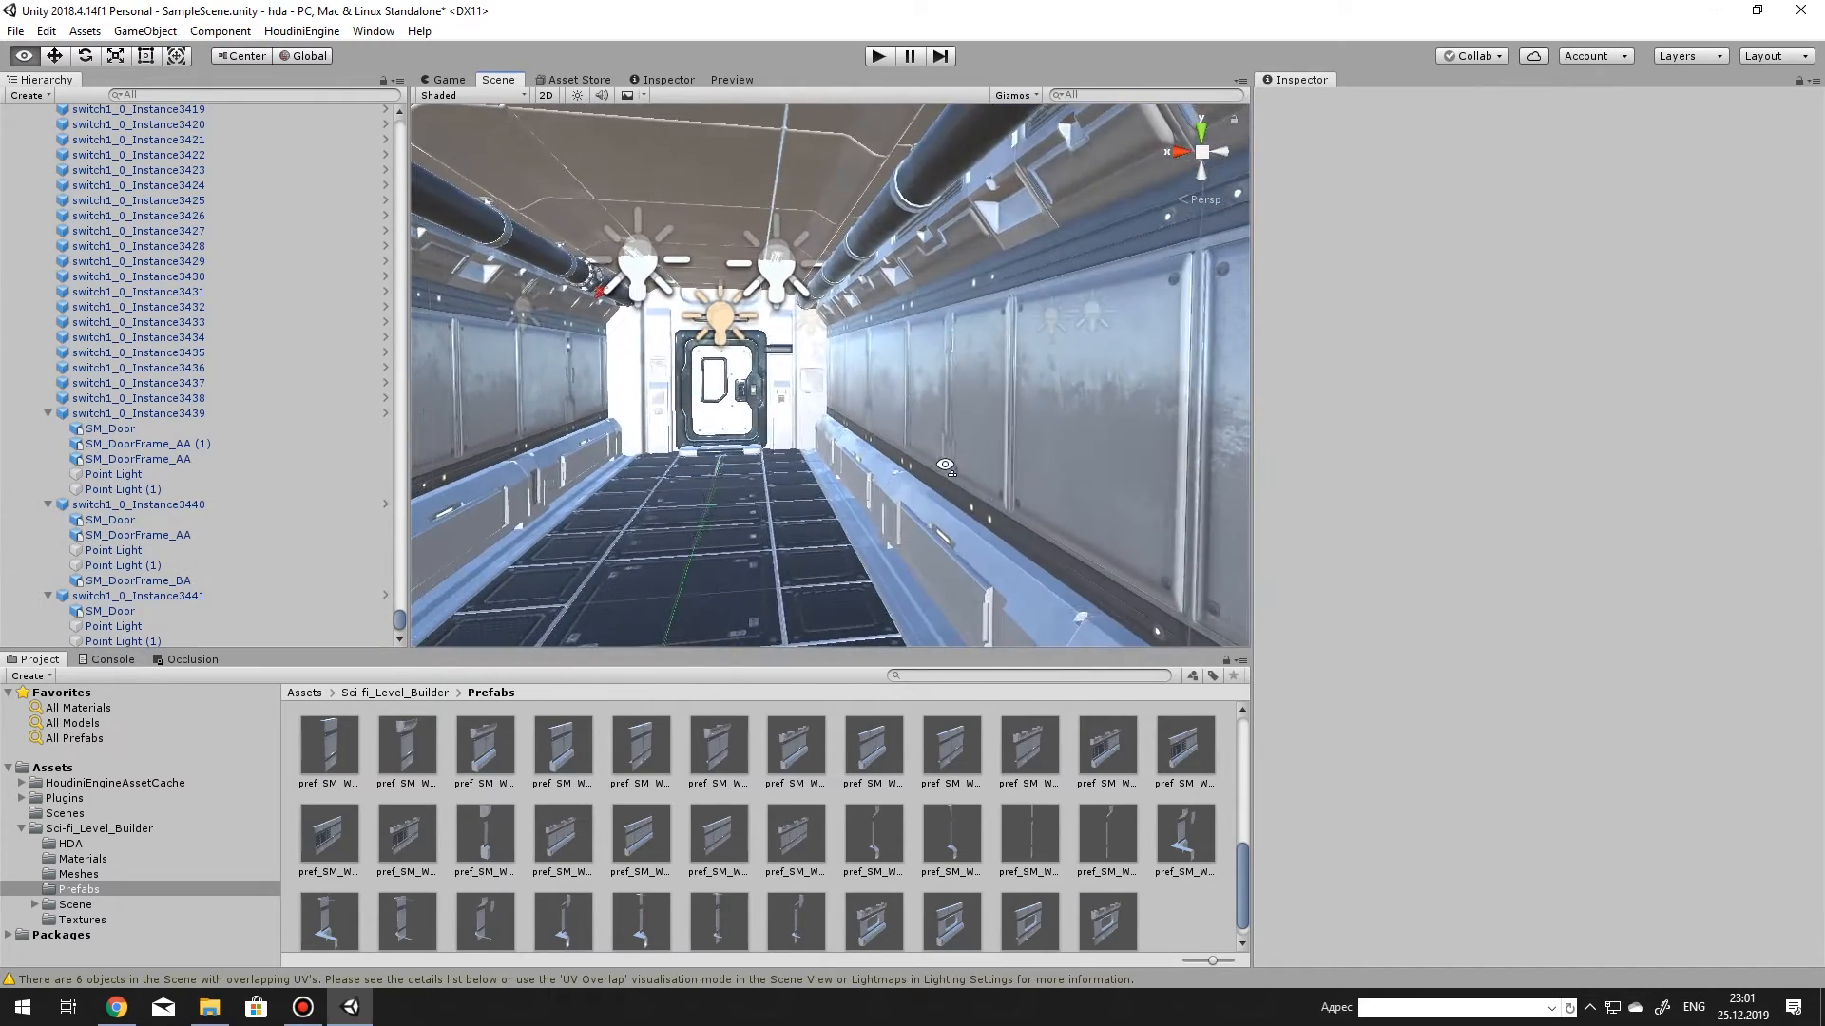
pyautogui.moveTo(856, 419); pyautogui.dragTo(954, 385, button='right')
pyautogui.press('s')
pyautogui.moveTo(863, 296); pyautogui.dragTo(887, 340, button='right')
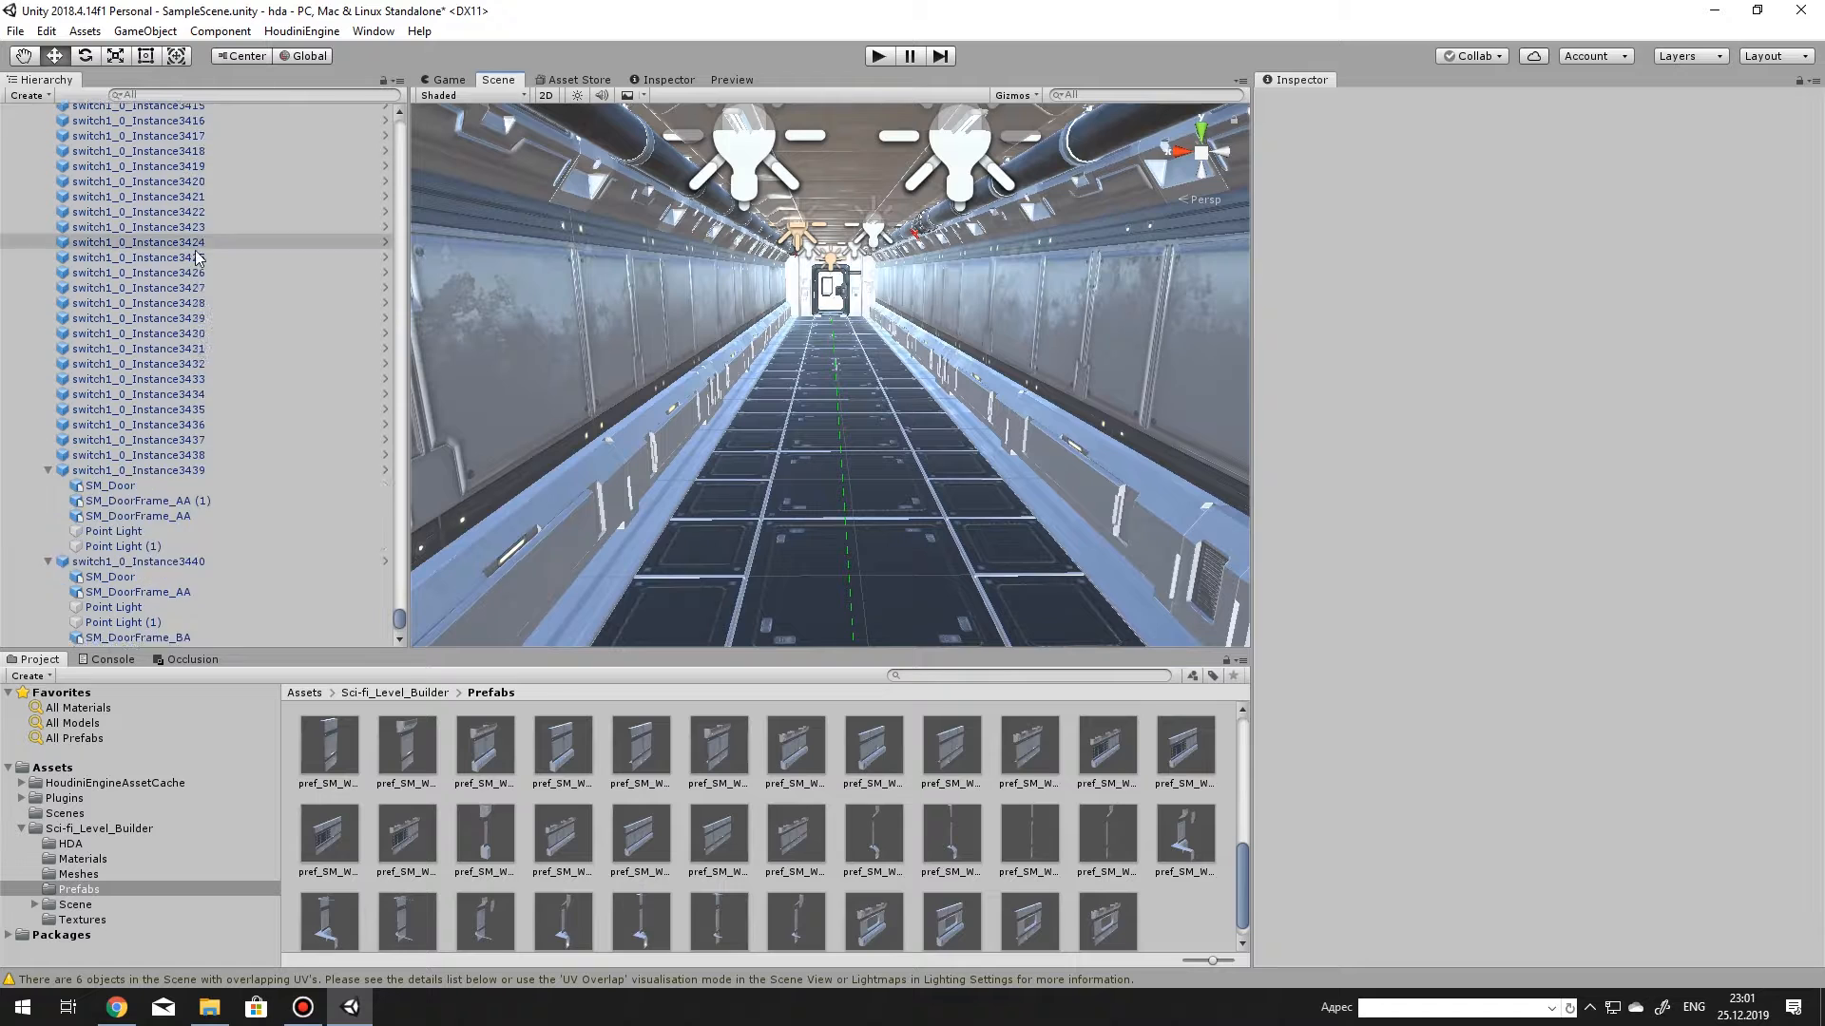
# Turn off the Light component of the Directional Light and view the corridors from outside.
pyautogui.moveTo(403, 619); pyautogui.dragTo(401, 99)
pyautogui.click(150, 158)
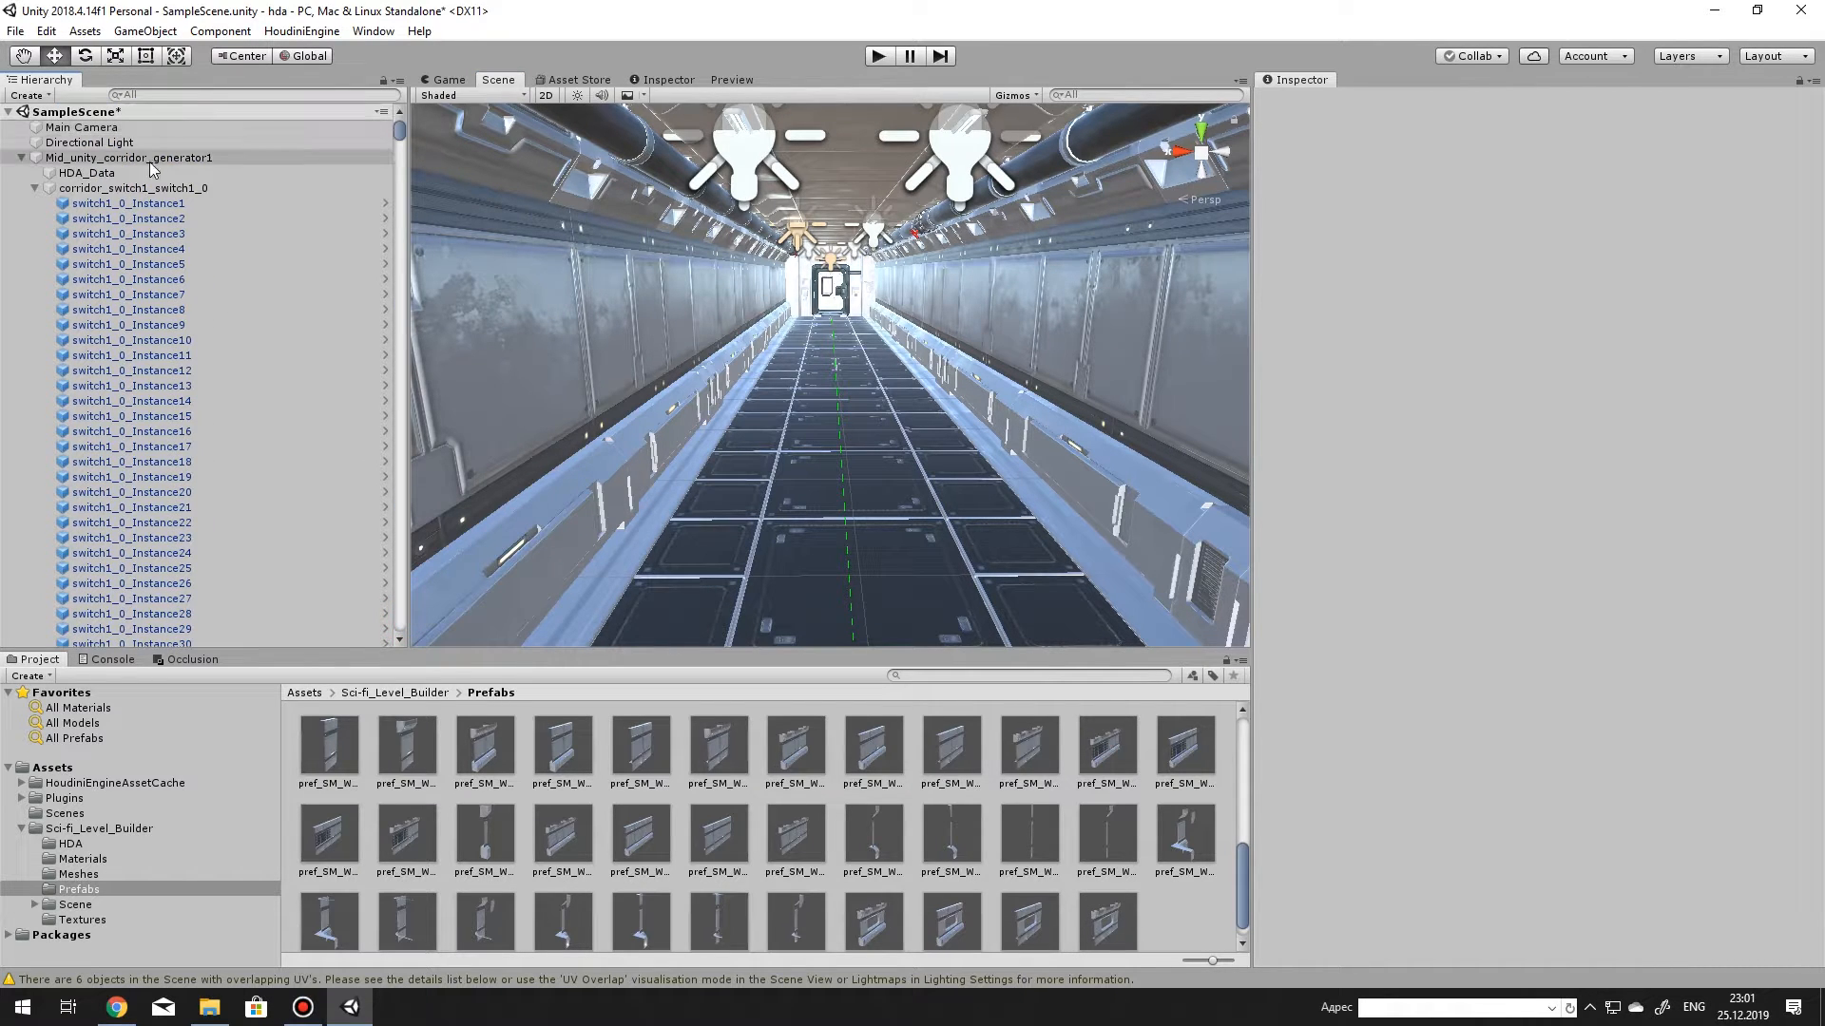
pyautogui.click(130, 142)
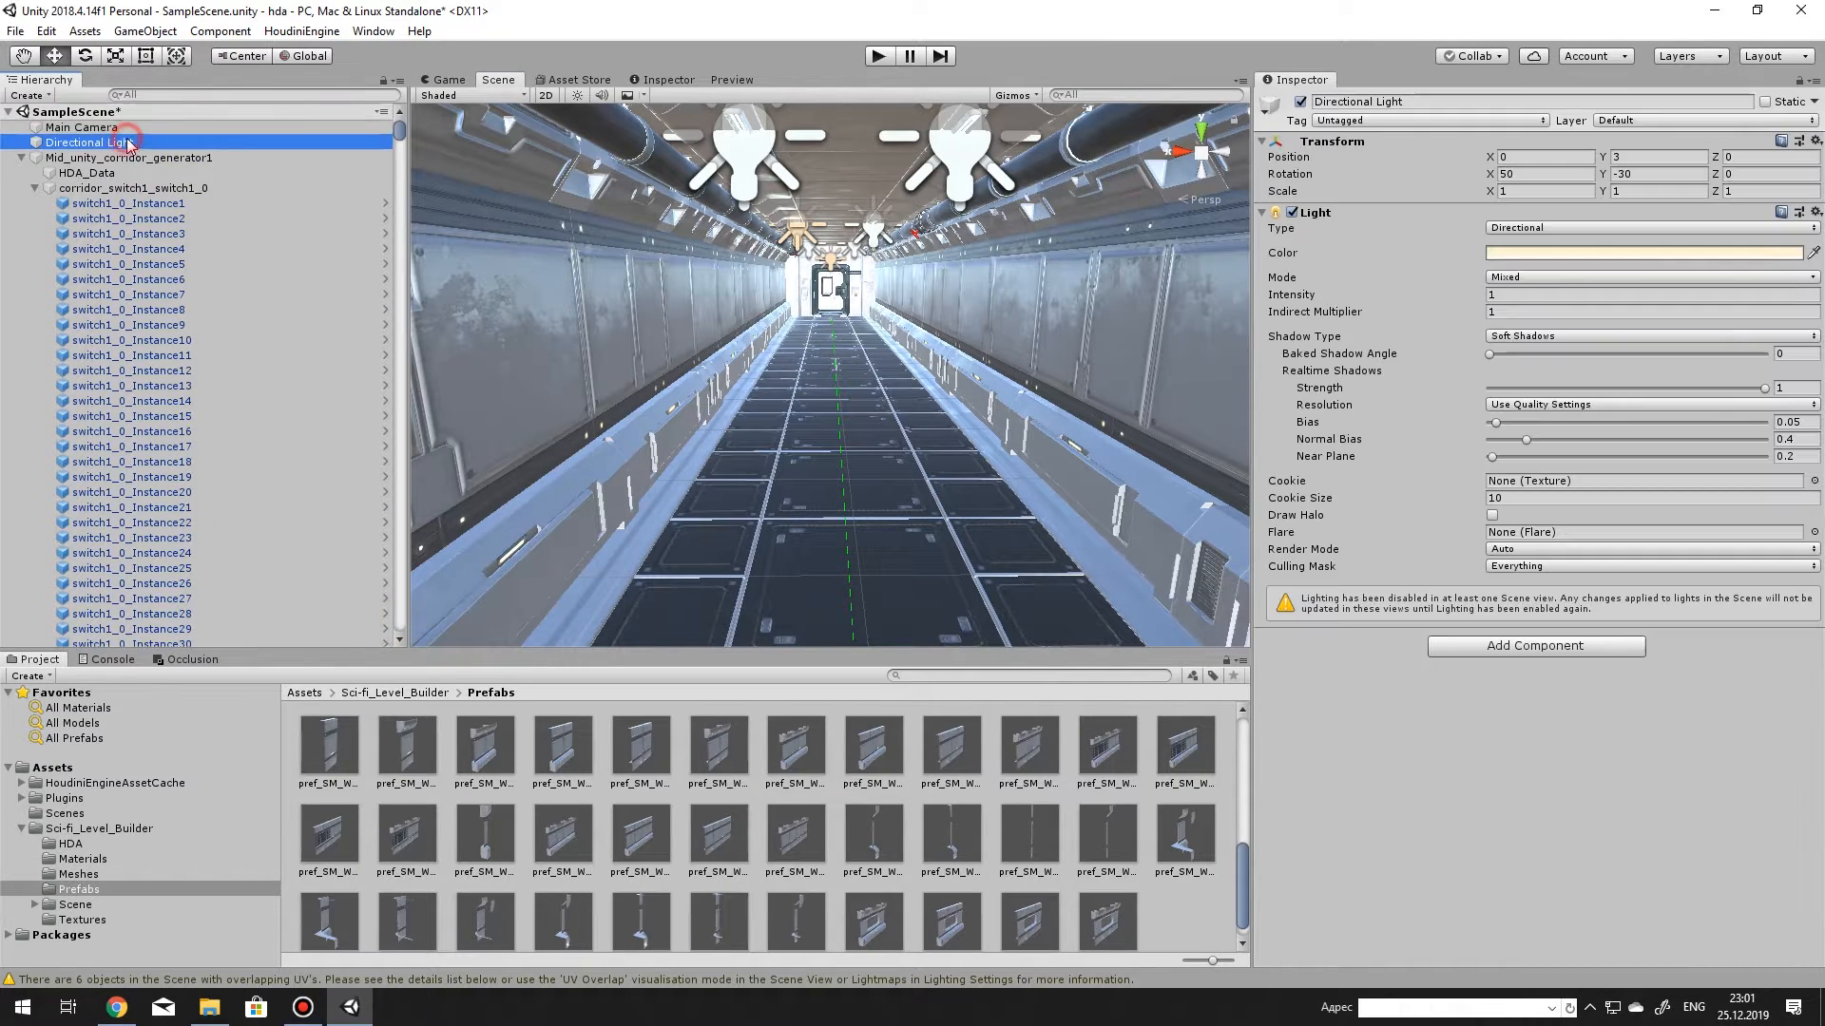
pyautogui.click(1291, 212)
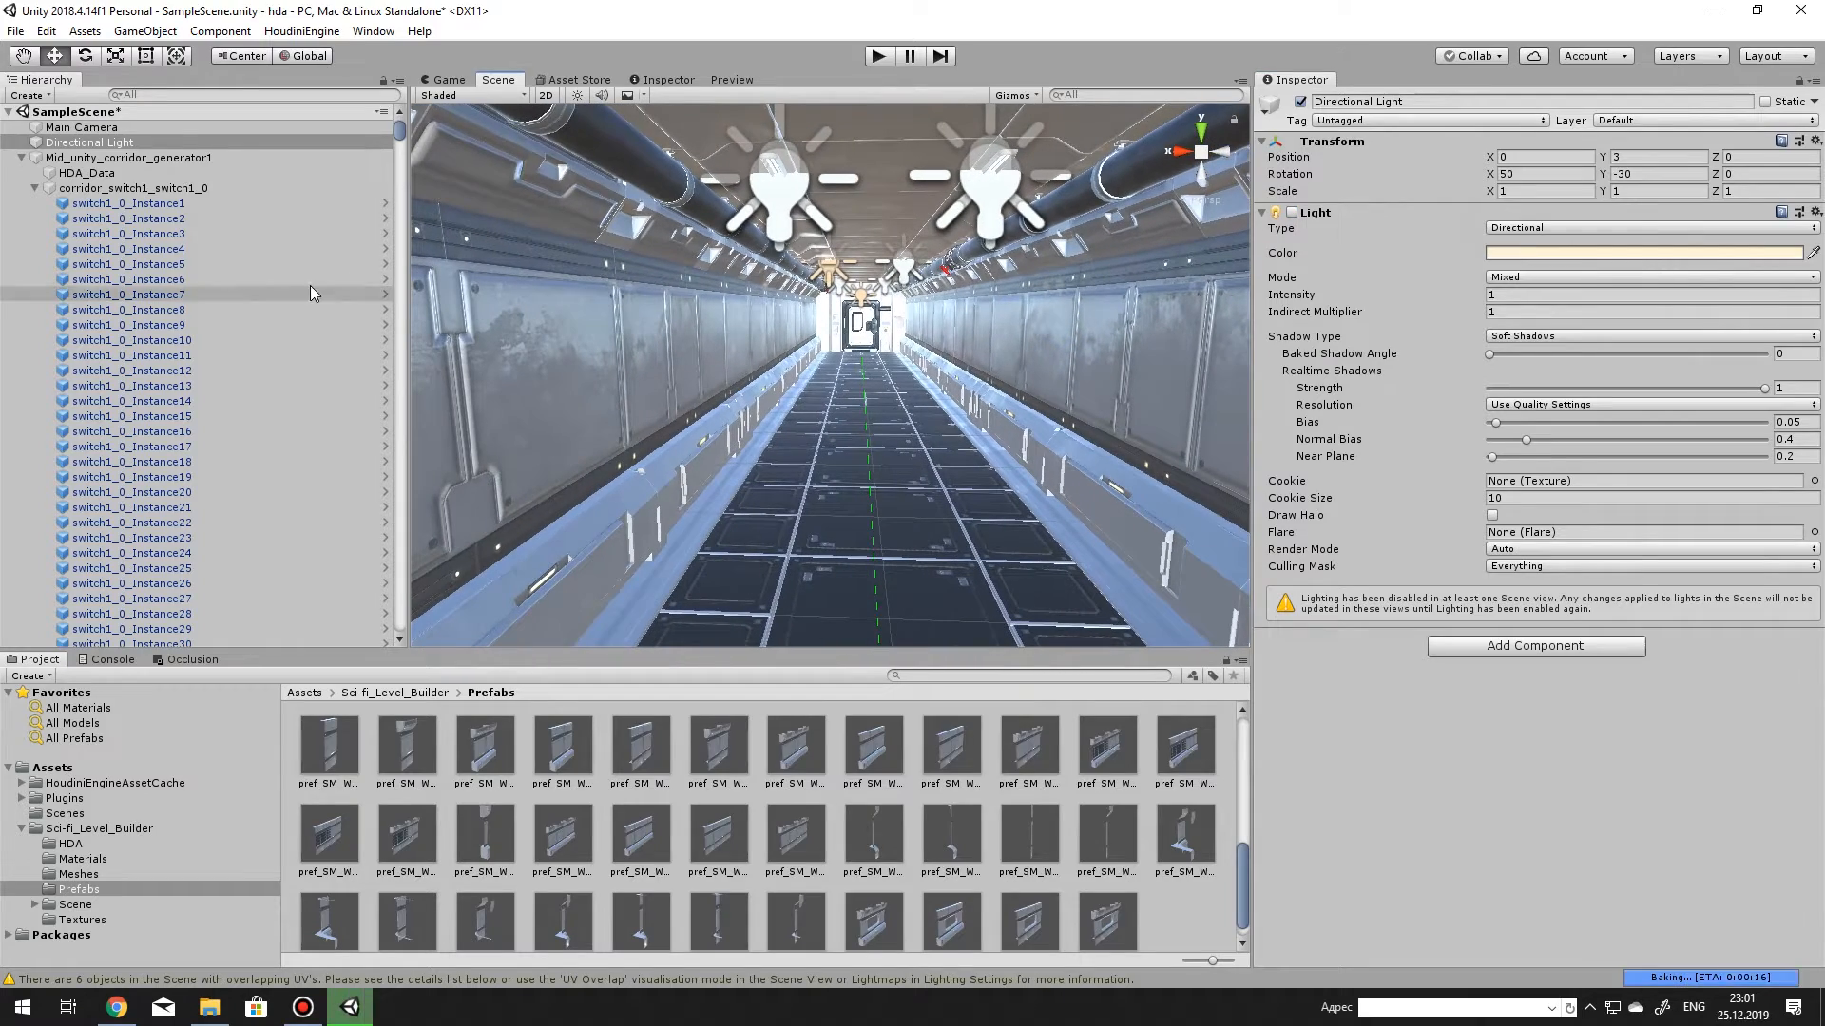
pyautogui.press('s')
pyautogui.moveTo(927, 380); pyautogui.dragTo(967, 394, button='right')
pyautogui.click(968, 394)
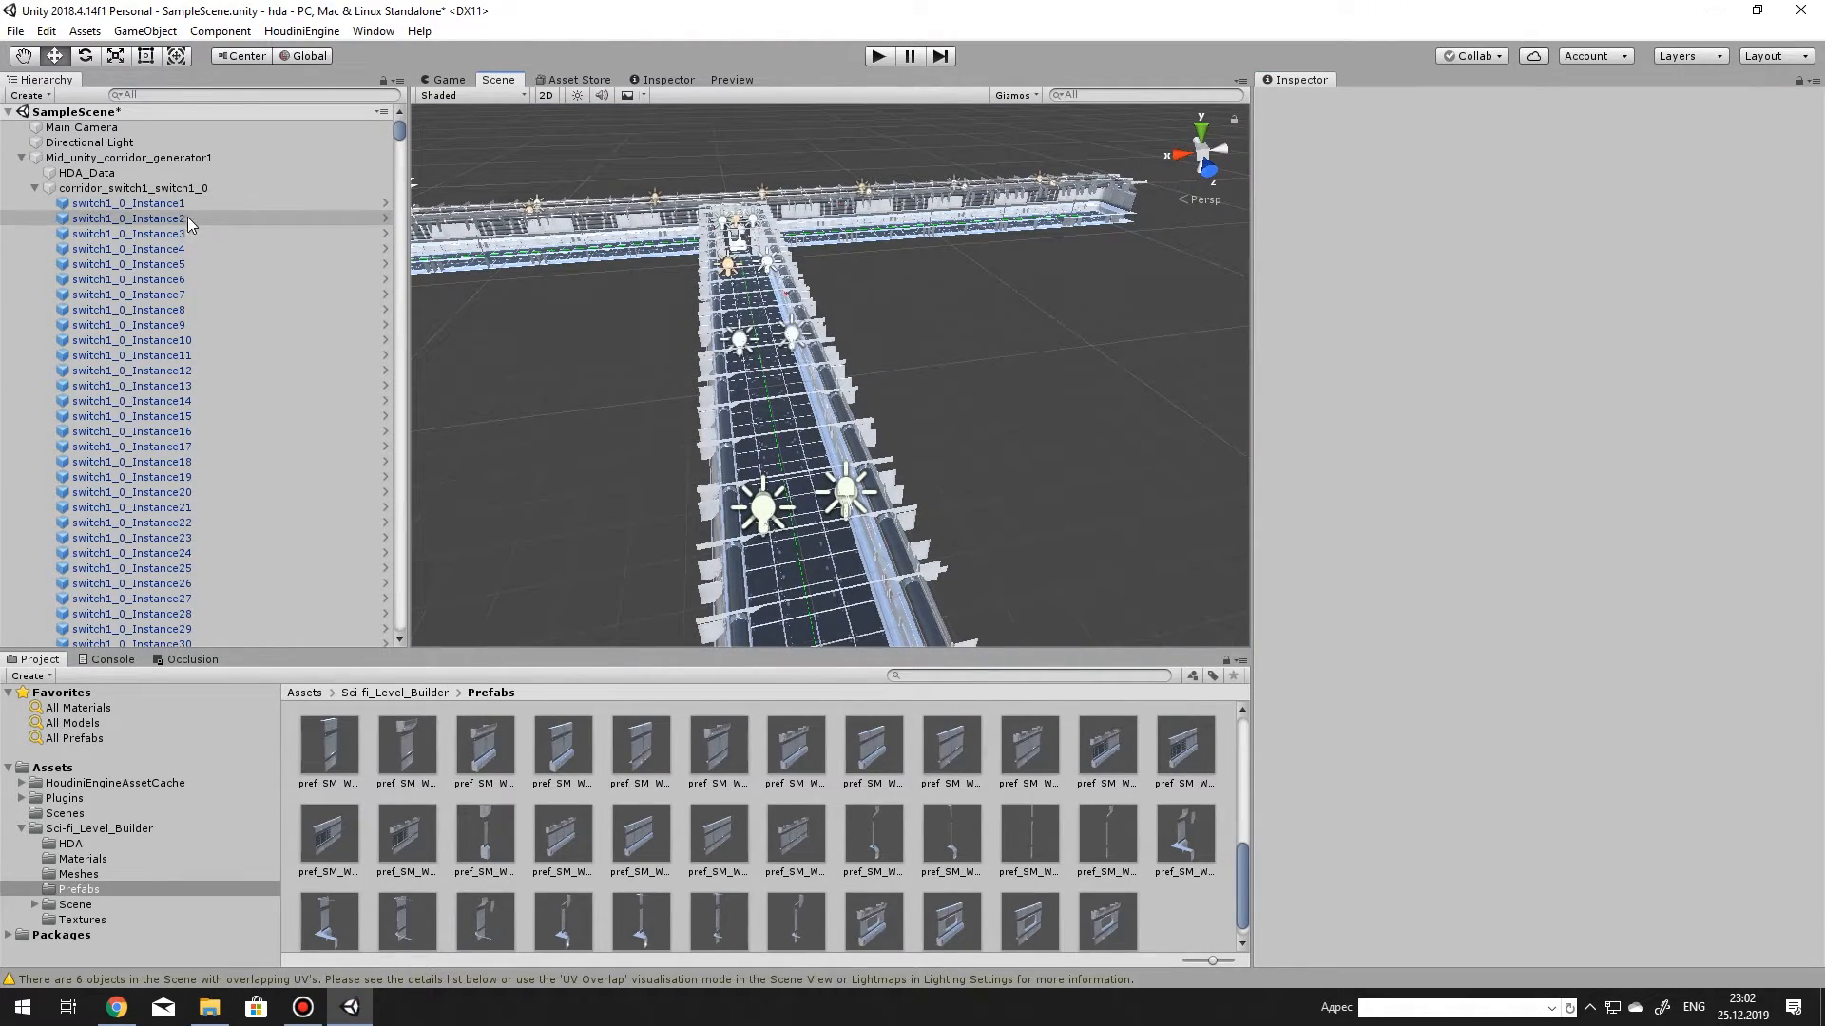
# Collapse the generated corridor instances in the hierarchy and add a Reflection Probe to the scene.
pyautogui.click(36, 187)
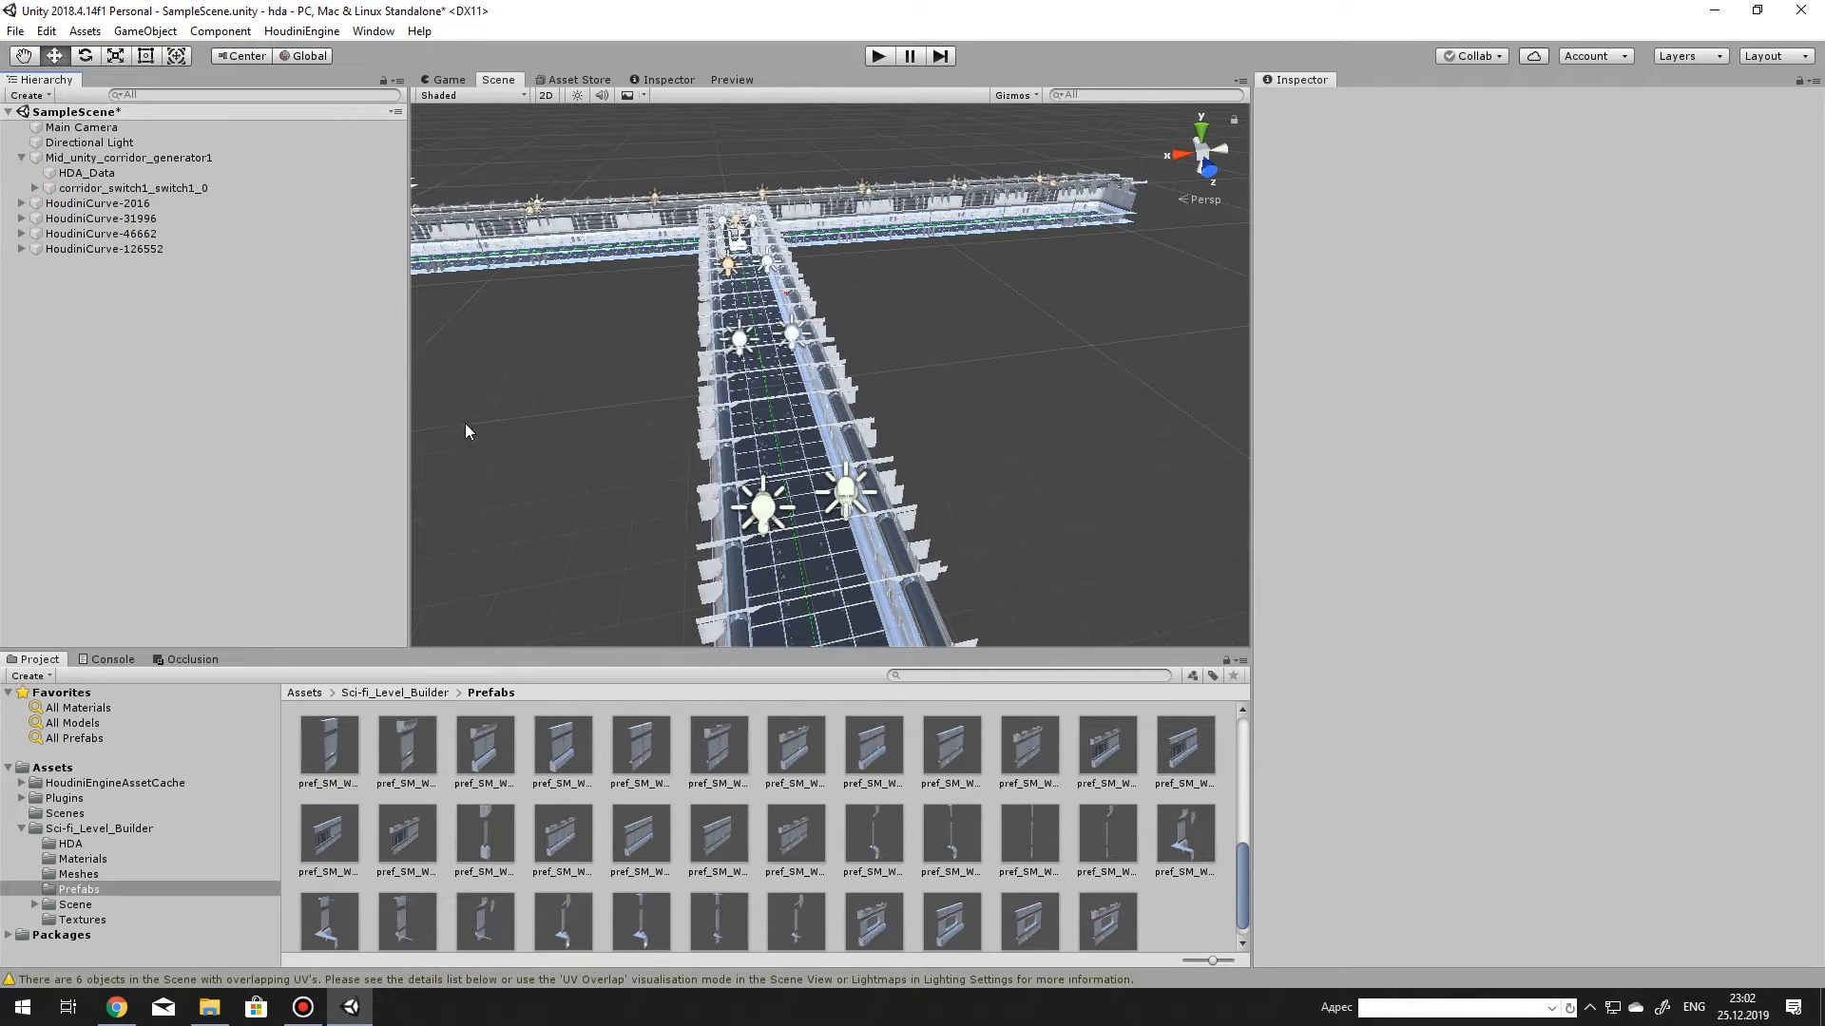
pyautogui.rightClick(288, 407)
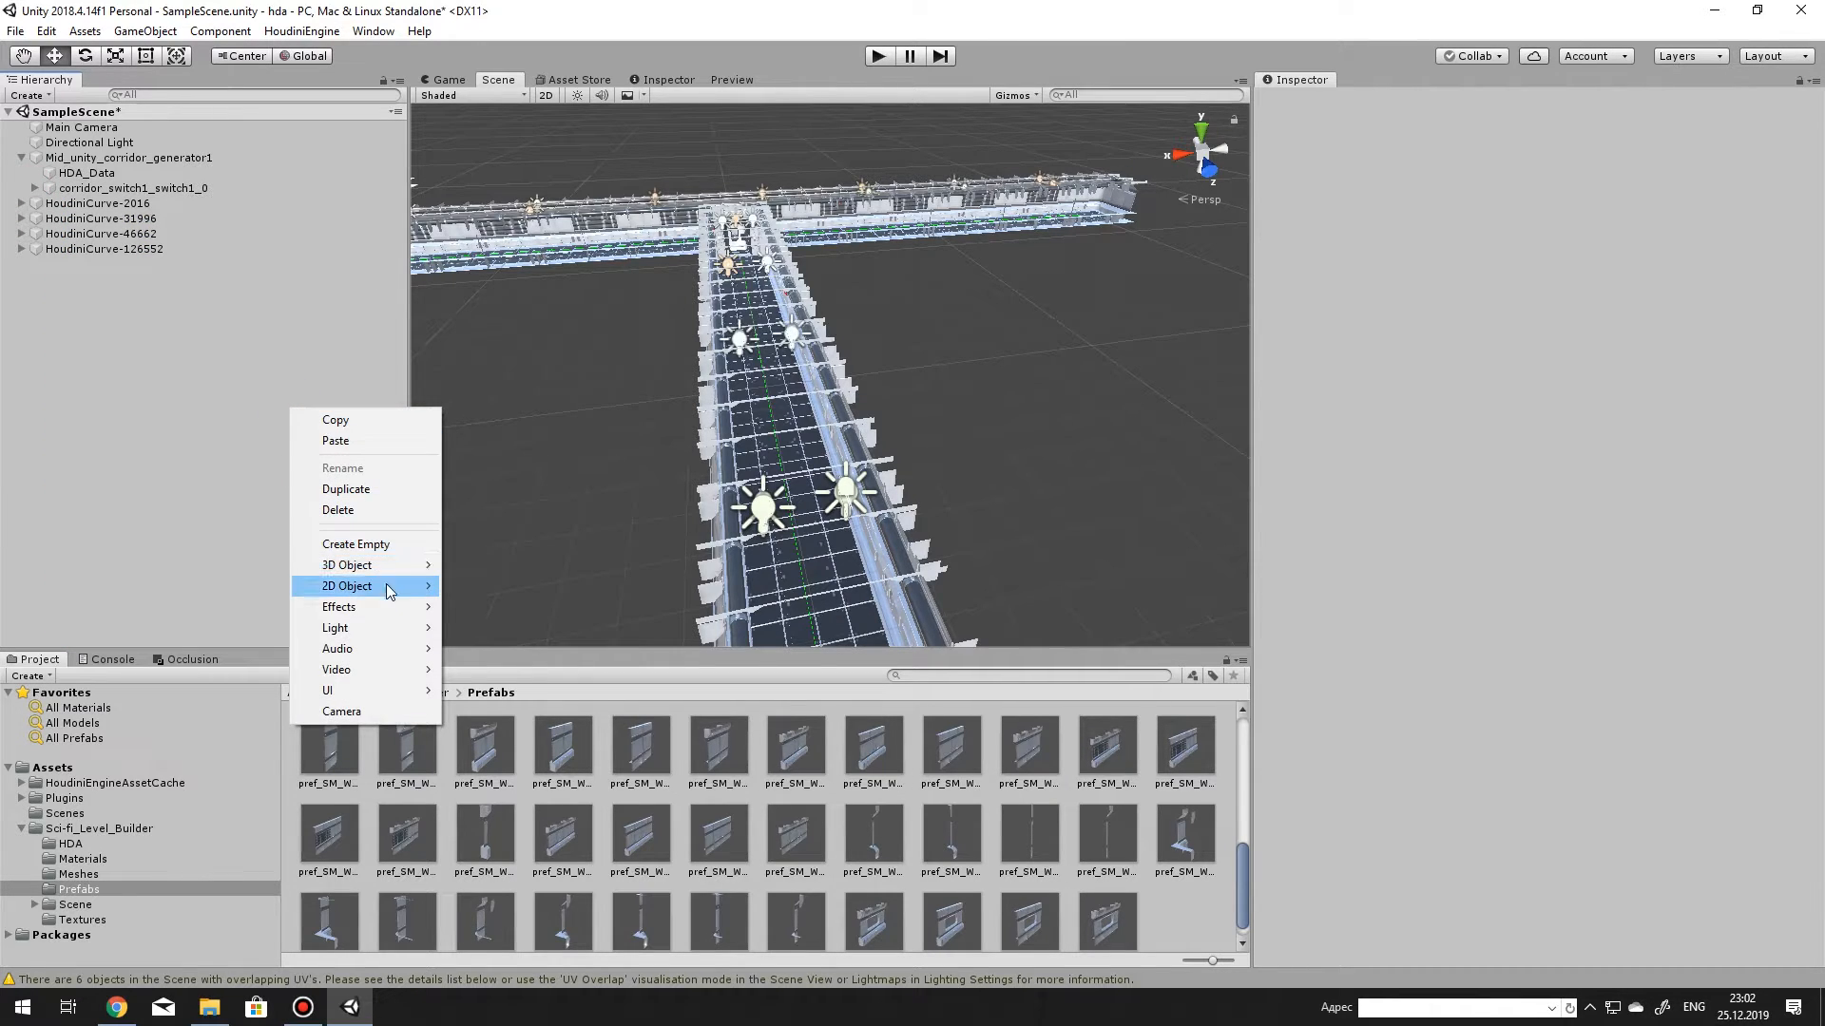
pyautogui.moveTo(388, 635)
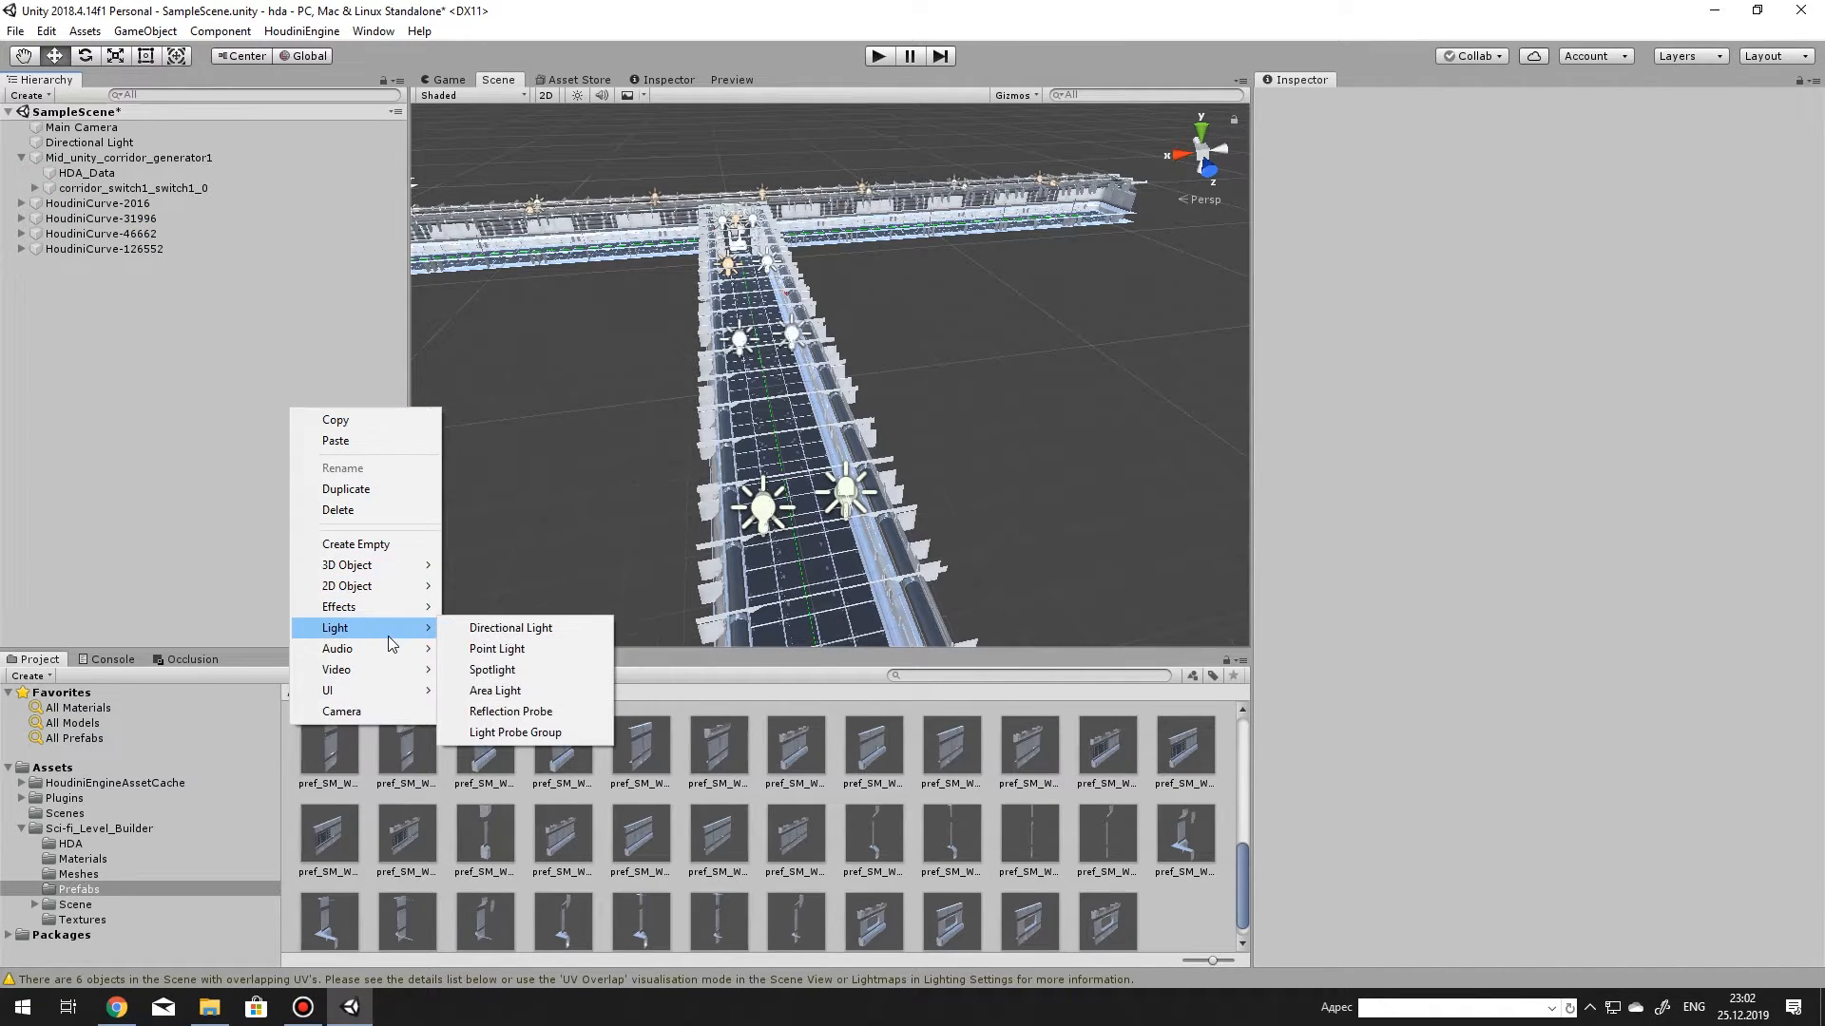
pyautogui.click(538, 720)
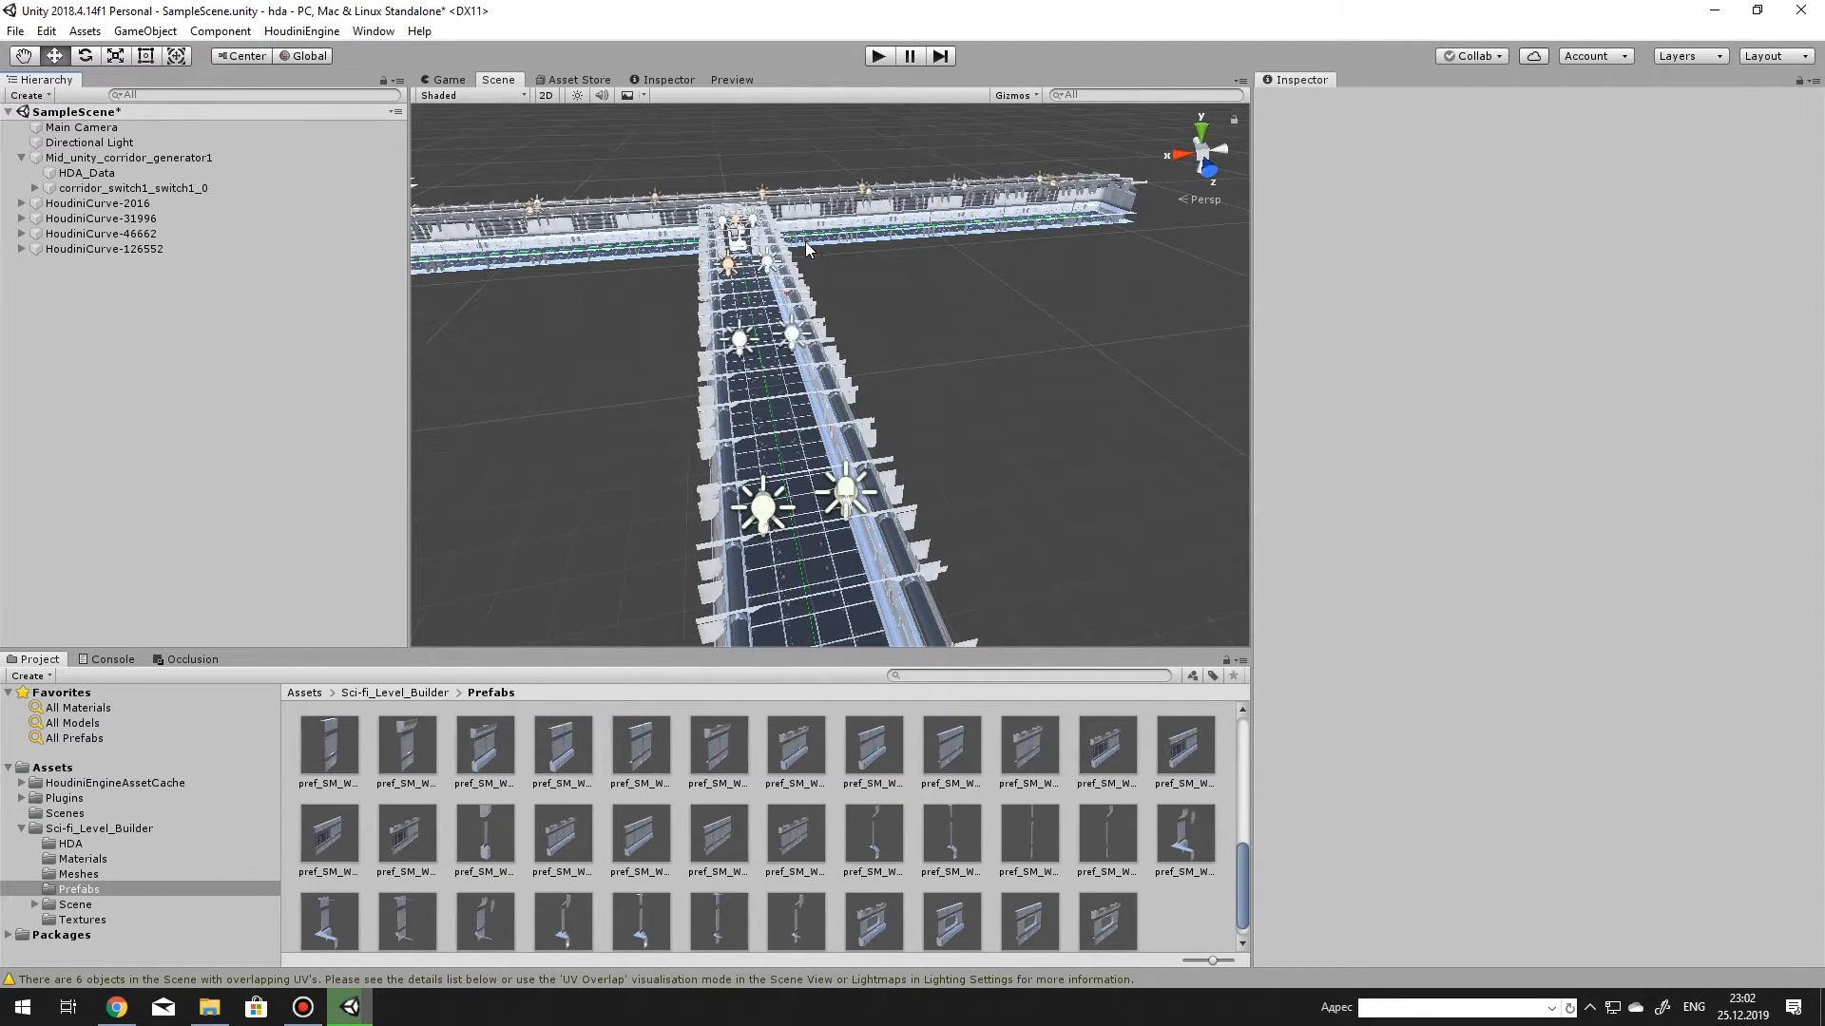
# Set the Reflection Probe's box size to 100 in X, 10 in Y and 100 in Z.
pyautogui.keyDown('alt'); pyautogui.moveTo(806, 242); pyautogui.dragTo(905, 319); pyautogui.keyUp('alt')
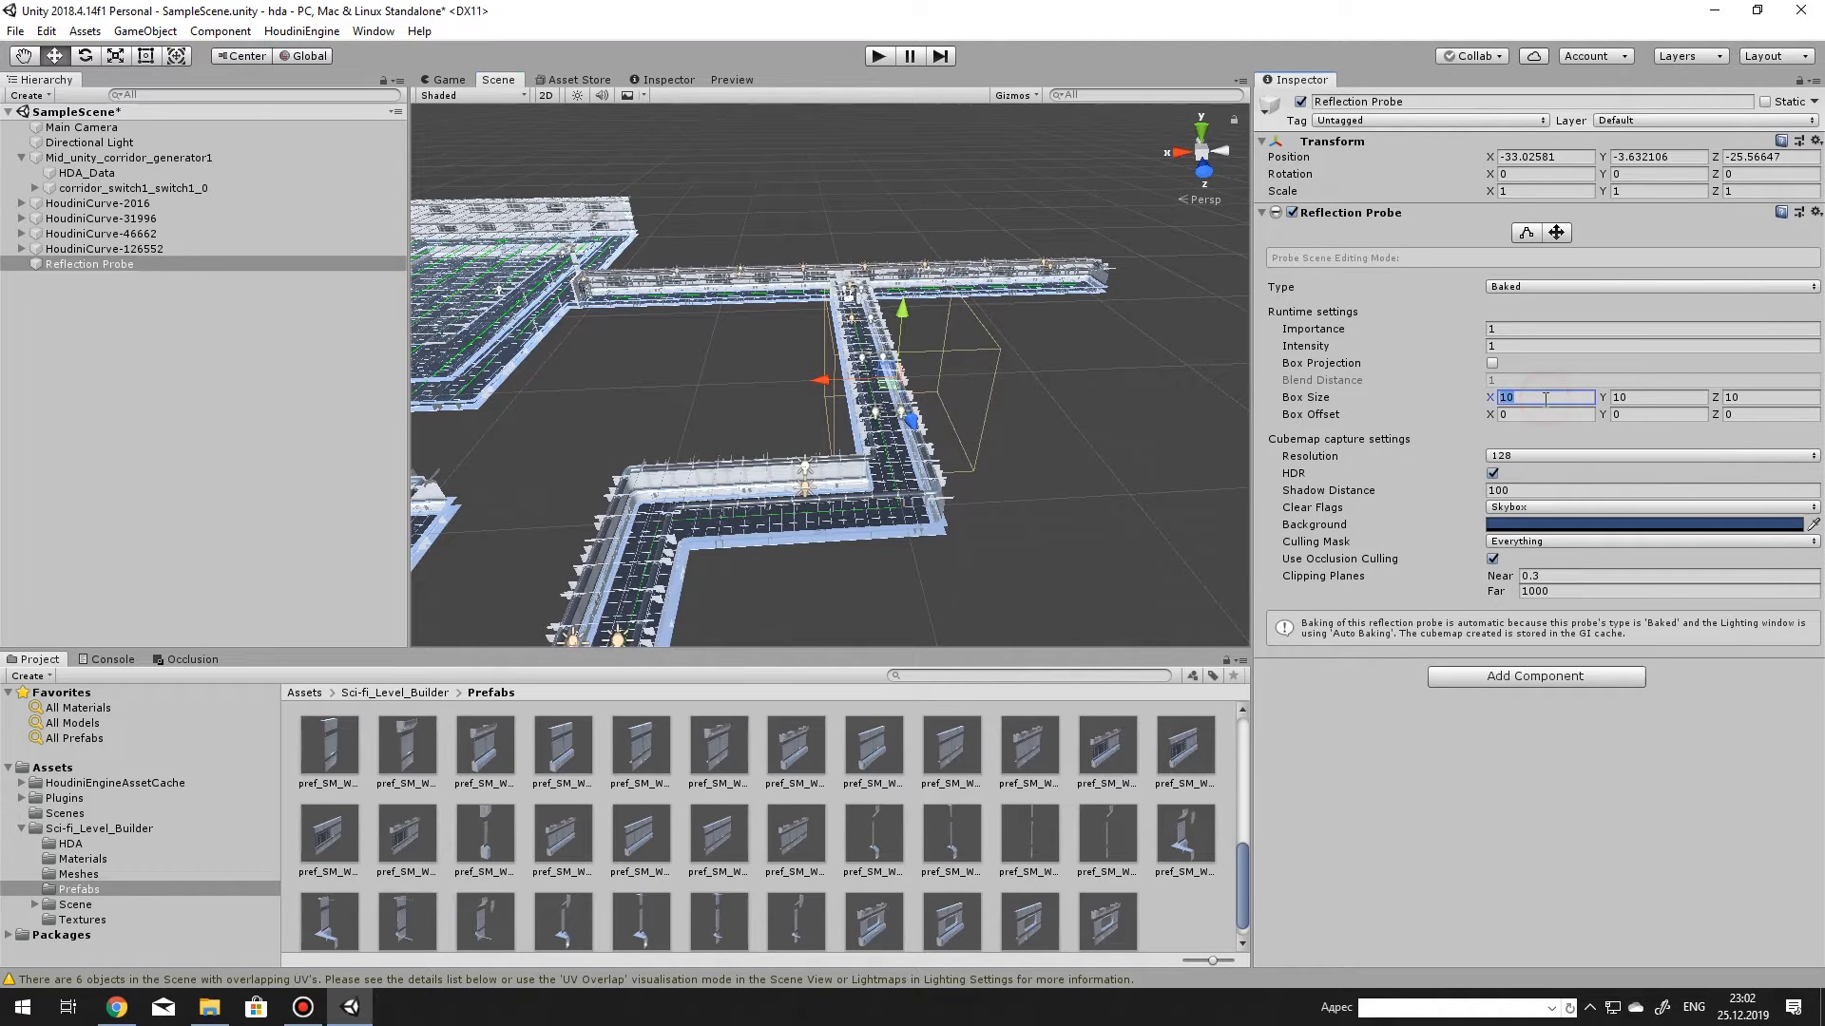
pyautogui.write('100')
pyautogui.press('Tab')
pyautogui.write('1')
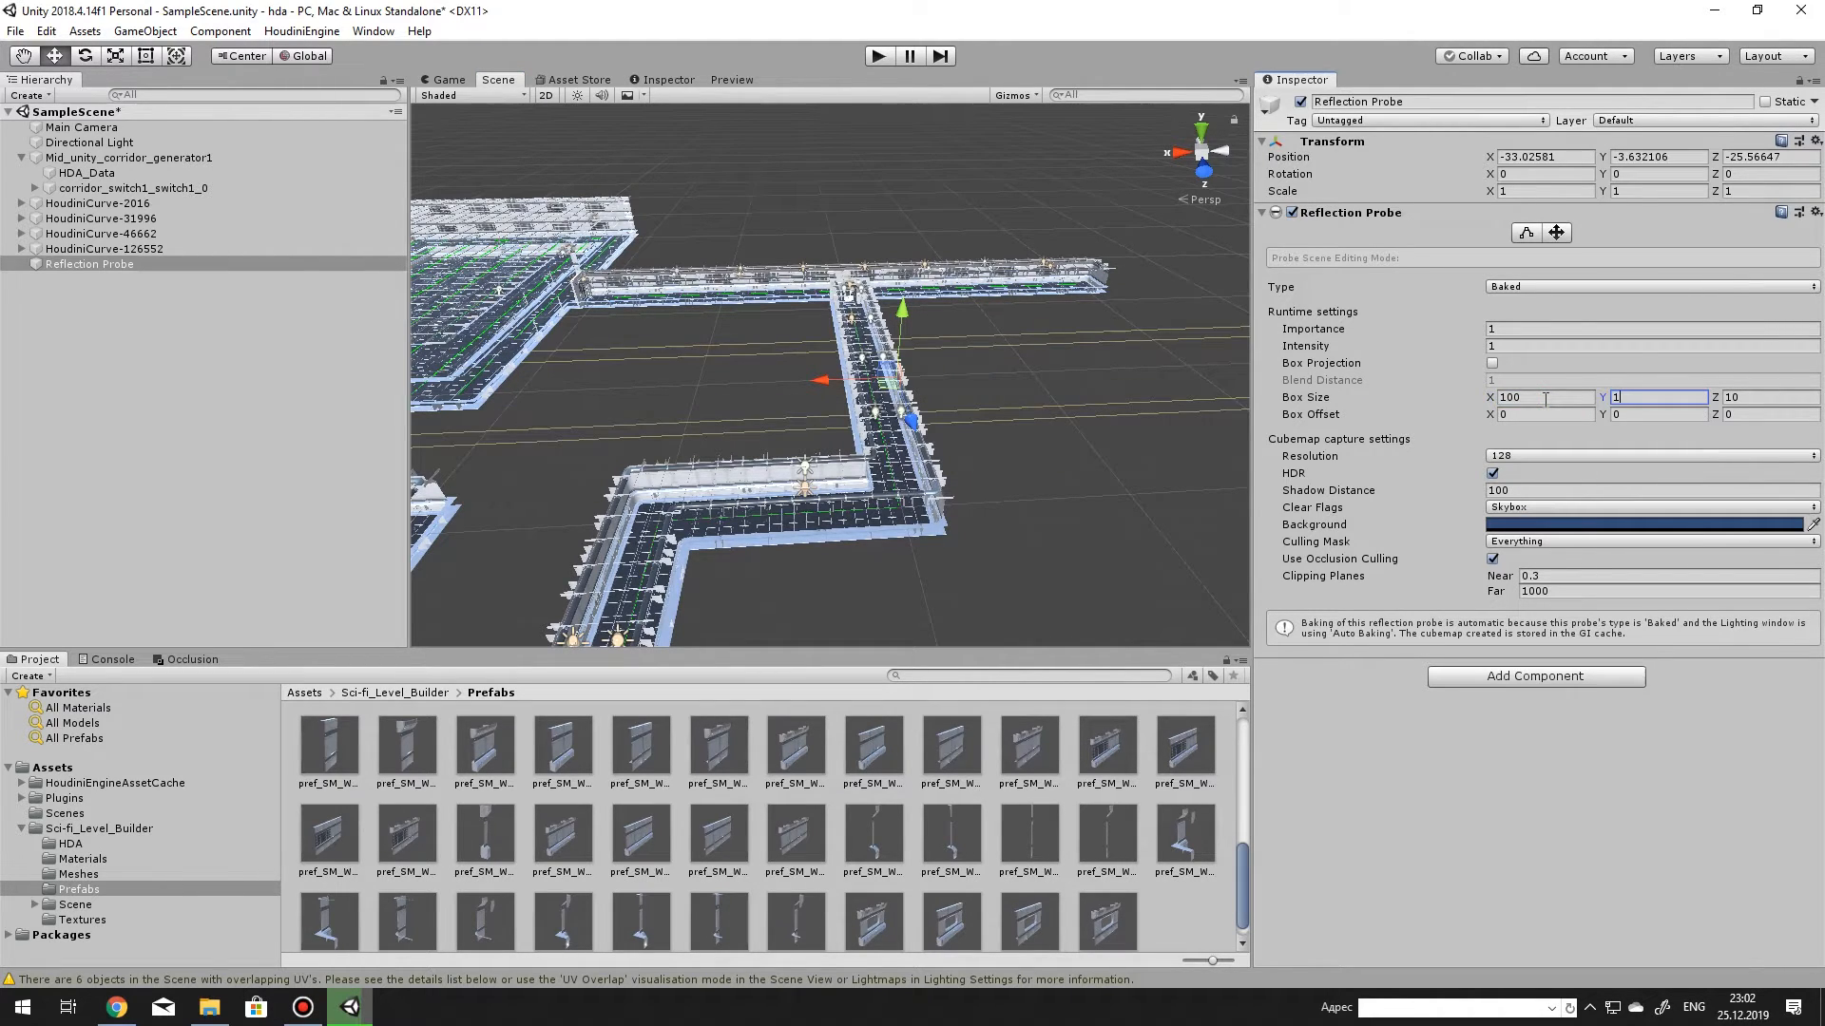
pyautogui.write('0')
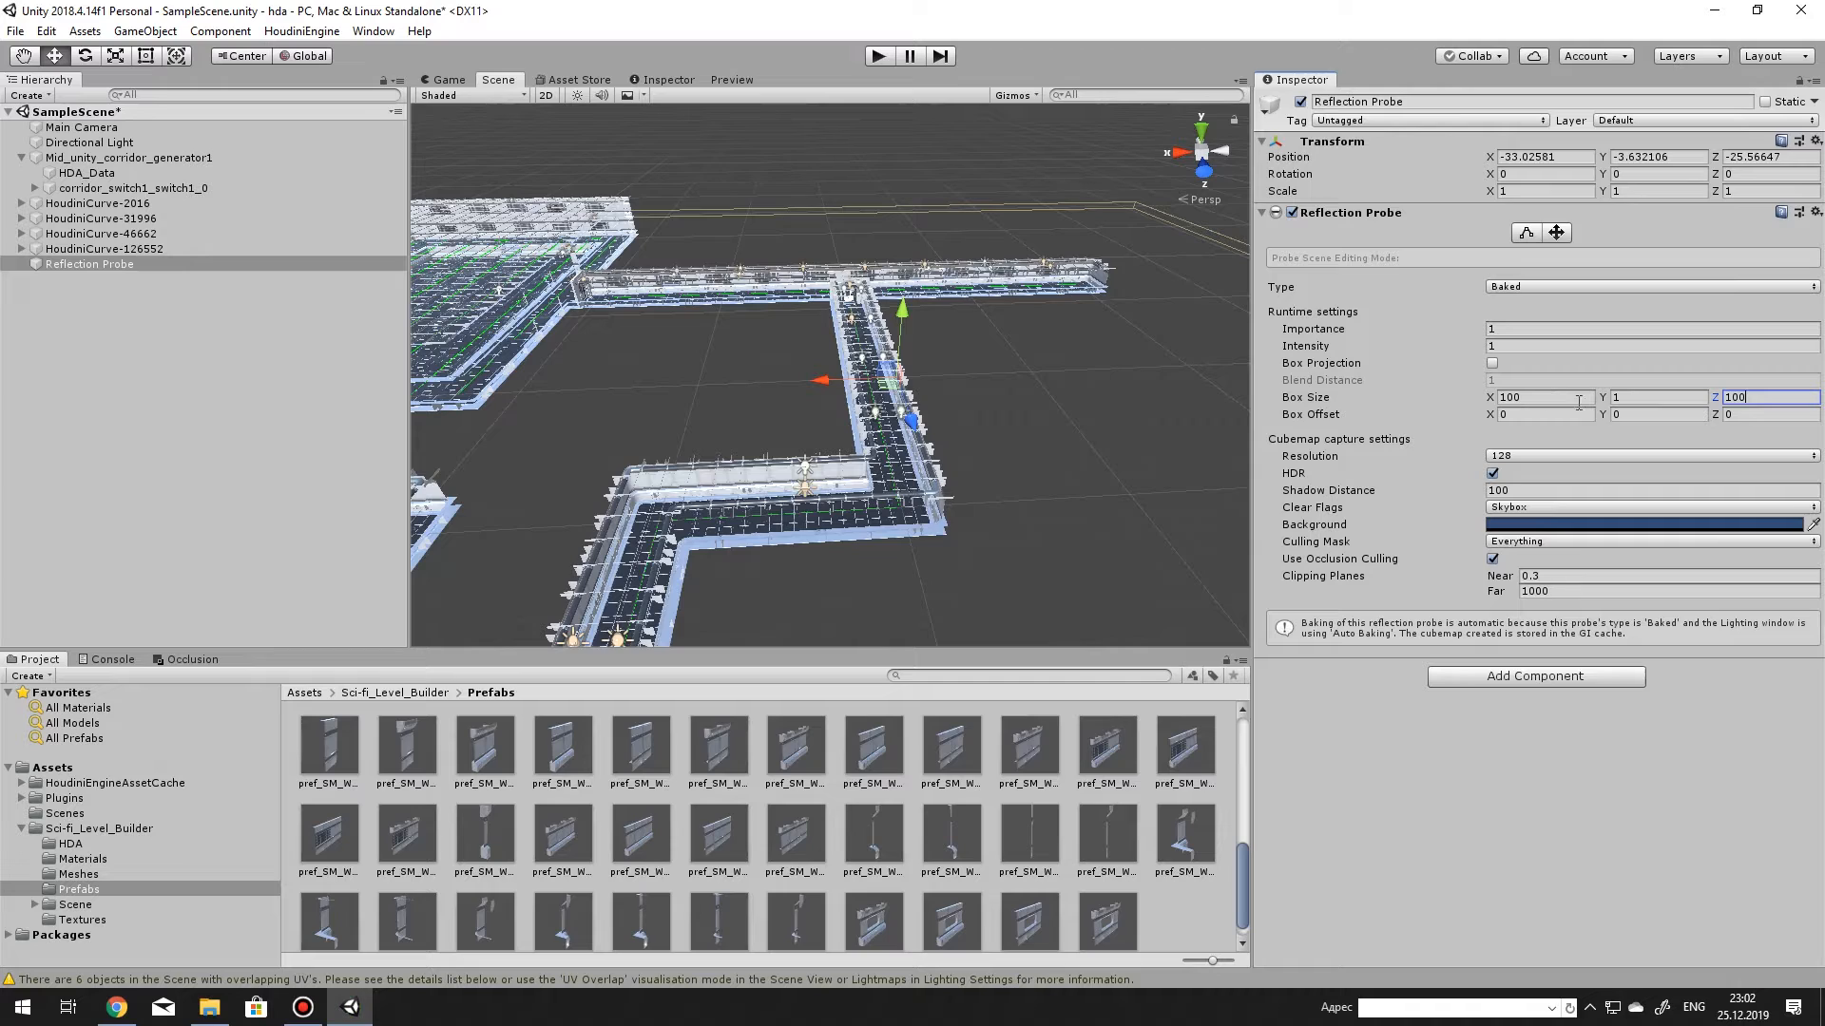
pyautogui.write('0')
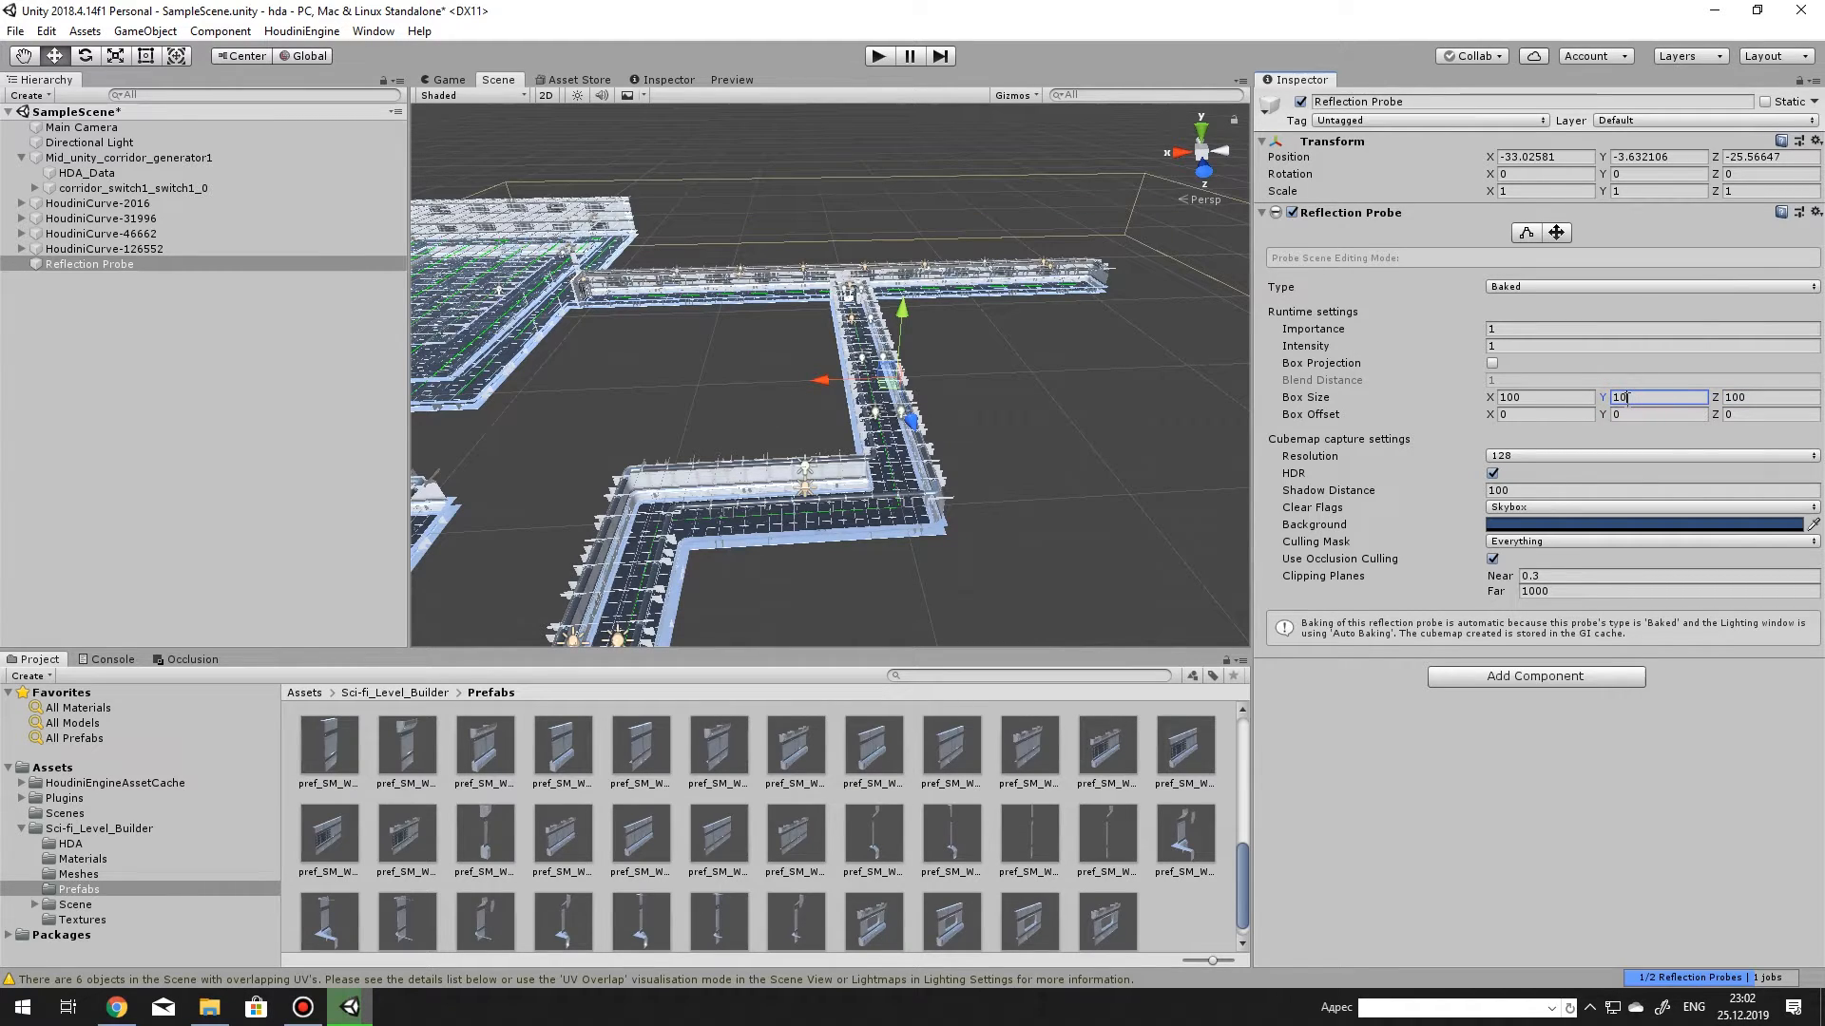
# Move the Reflection Probe towards the middle of the level and up, to about X -3.86 and Y 1.83.
pyautogui.press('s')
pyautogui.moveTo(826, 384); pyautogui.dragTo(762, 377, button='right')
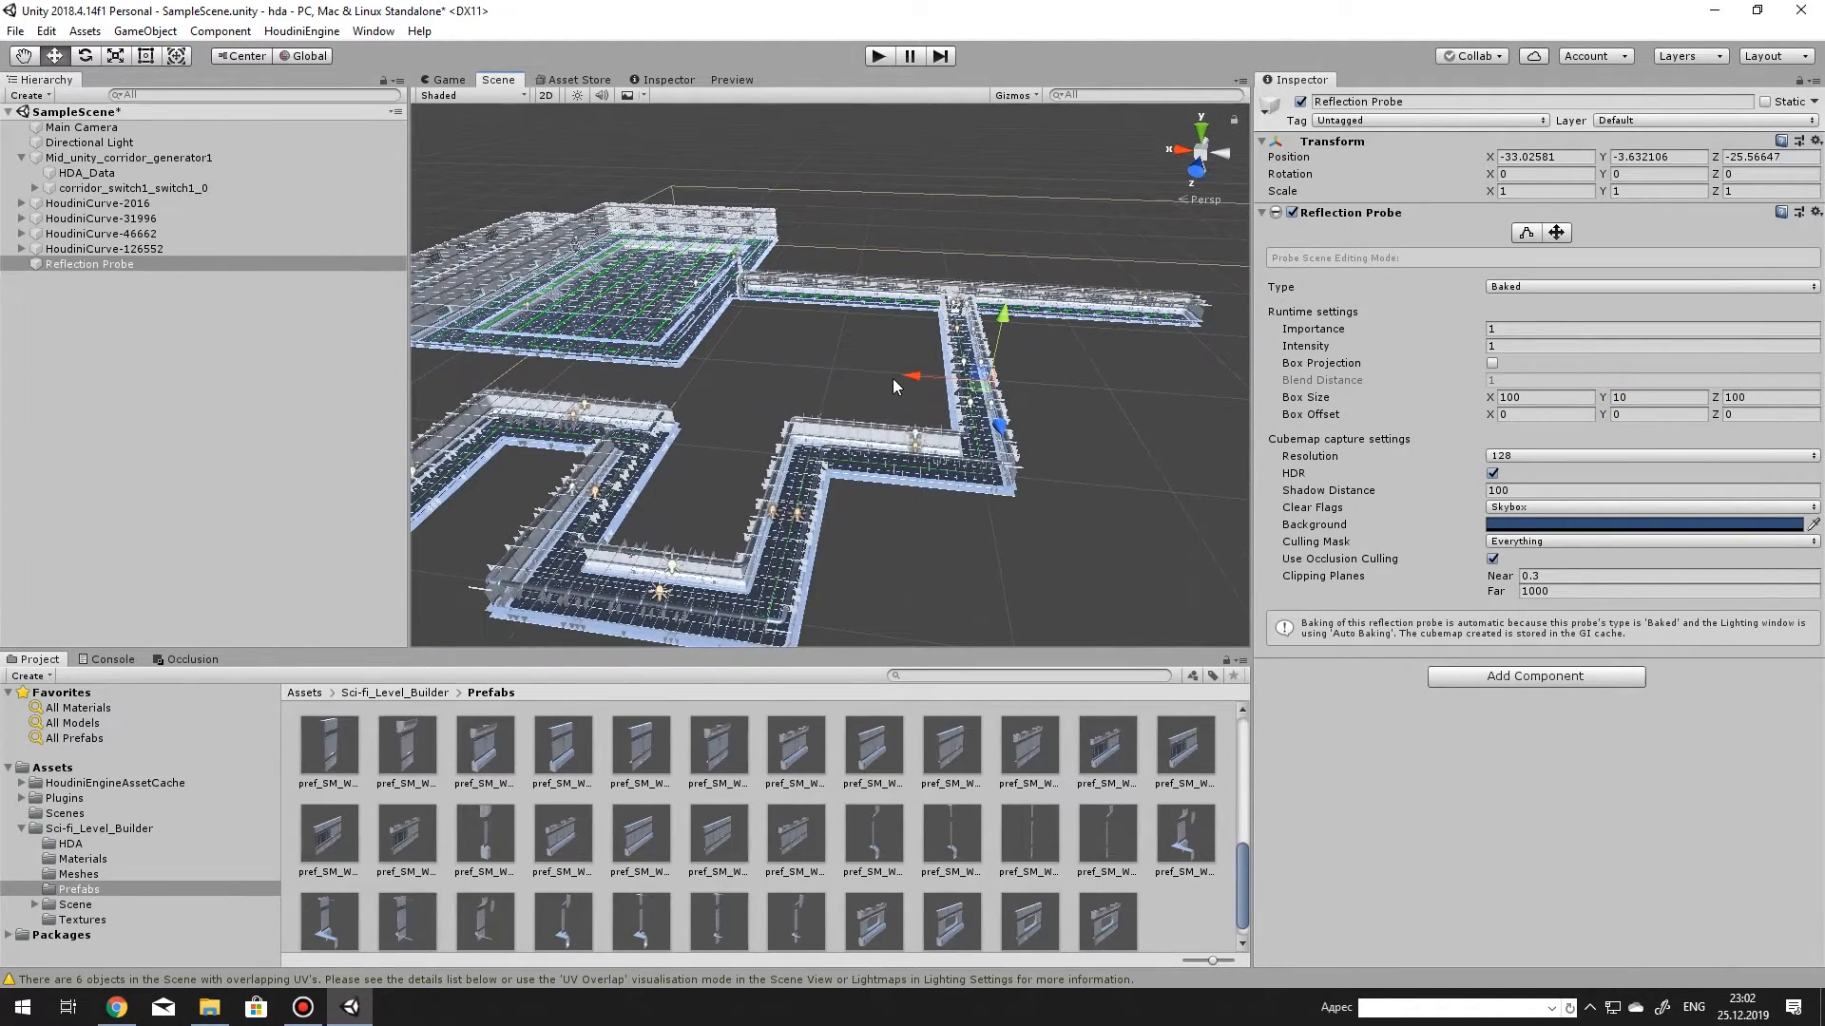
pyautogui.moveTo(903, 376); pyautogui.dragTo(682, 377)
pyautogui.moveTo(682, 376); pyautogui.dragTo(933, 361, button='right')
pyautogui.press('w')
pyautogui.press('s')
pyautogui.moveTo(844, 355); pyautogui.dragTo(612, 355)
pyautogui.moveTo(671, 297); pyautogui.dragTo(648, 173)
# Check the Reflection Probe's type options, keep Baked, and inspect the reflections inside the corridor.
pyautogui.press('w')
pyautogui.moveTo(673, 228); pyautogui.dragTo(1521, 174, button='right')
pyautogui.press('w')
pyautogui.click(1527, 287)
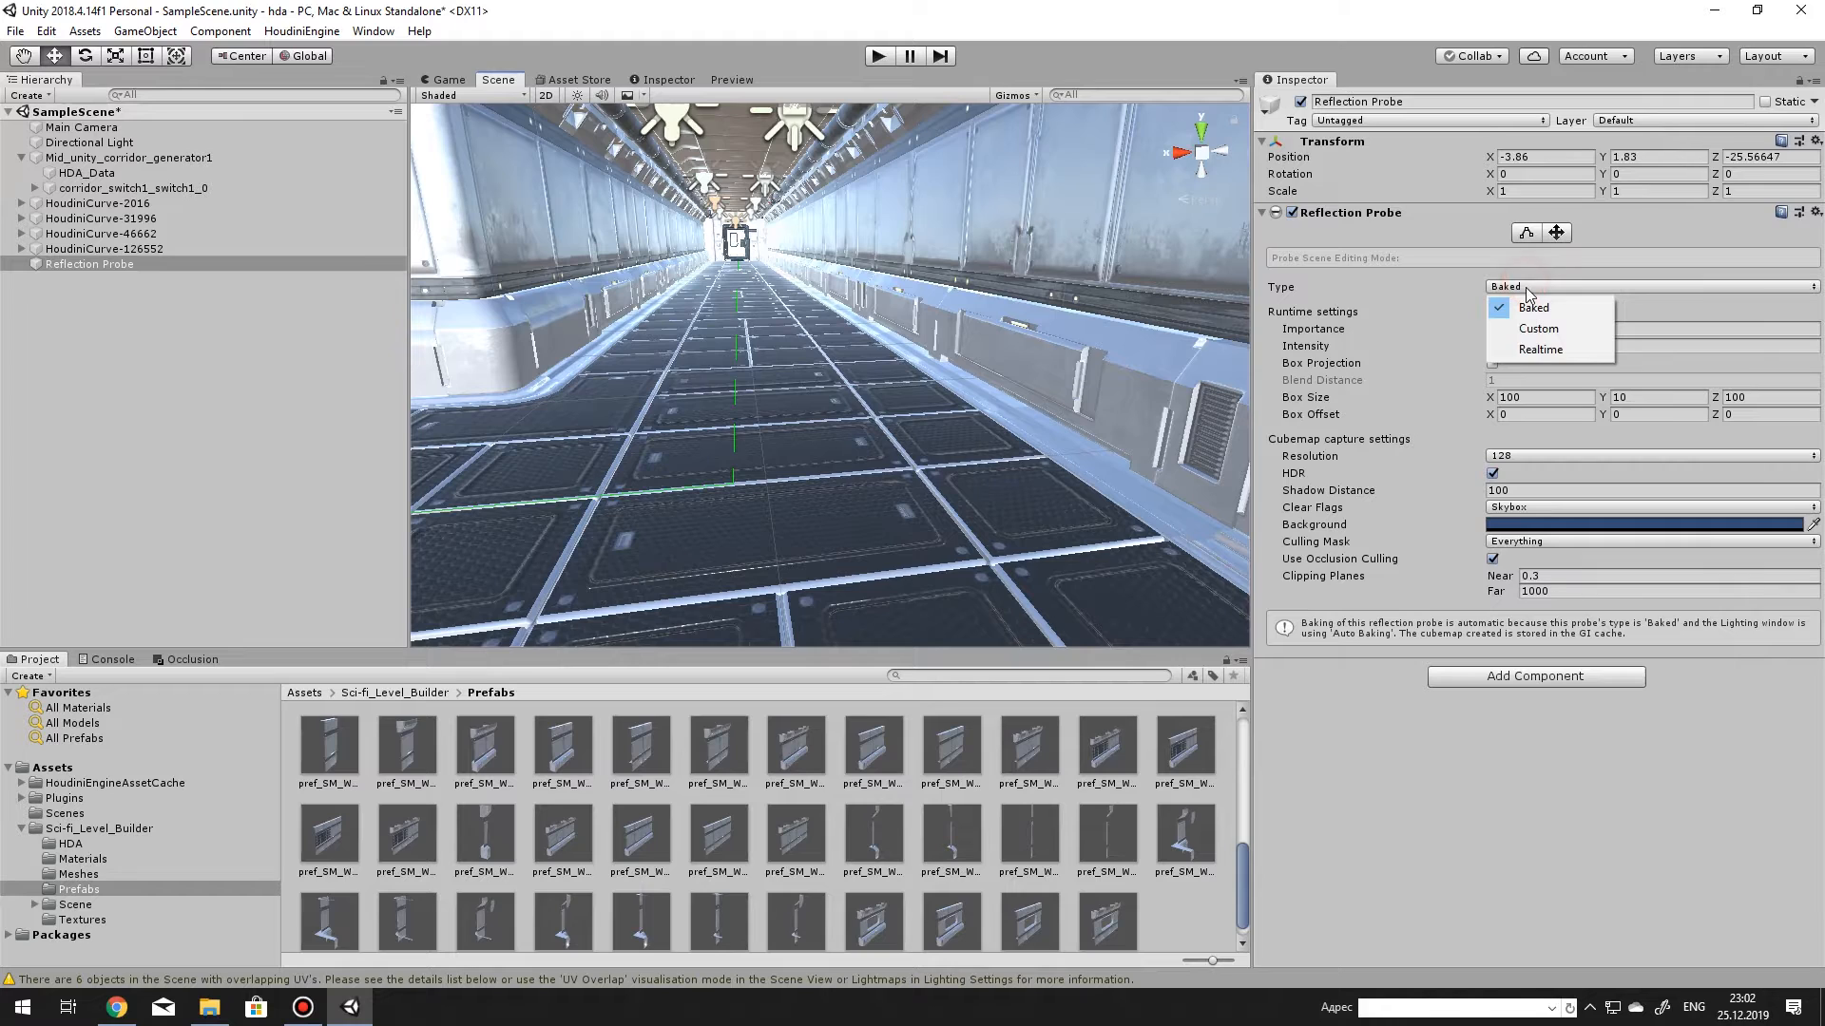
pyautogui.click(1519, 301)
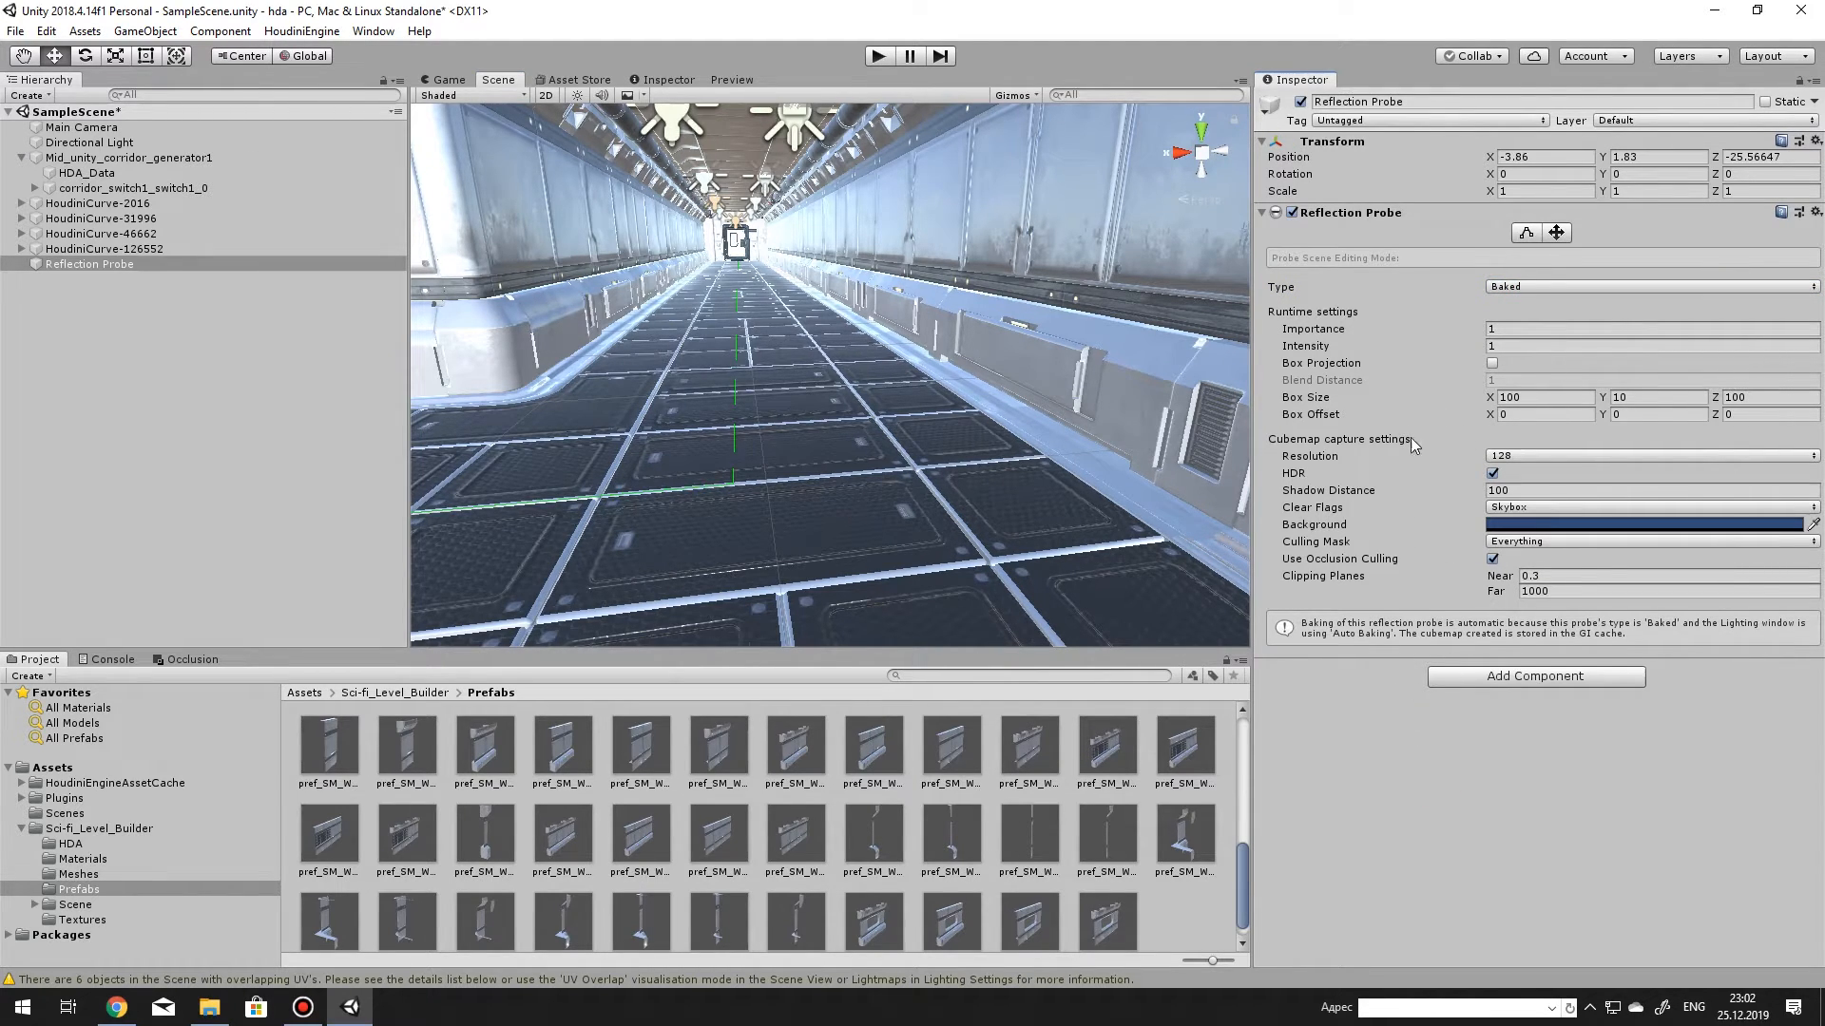
pyautogui.moveTo(936, 225); pyautogui.dragTo(823, 203, button='right')
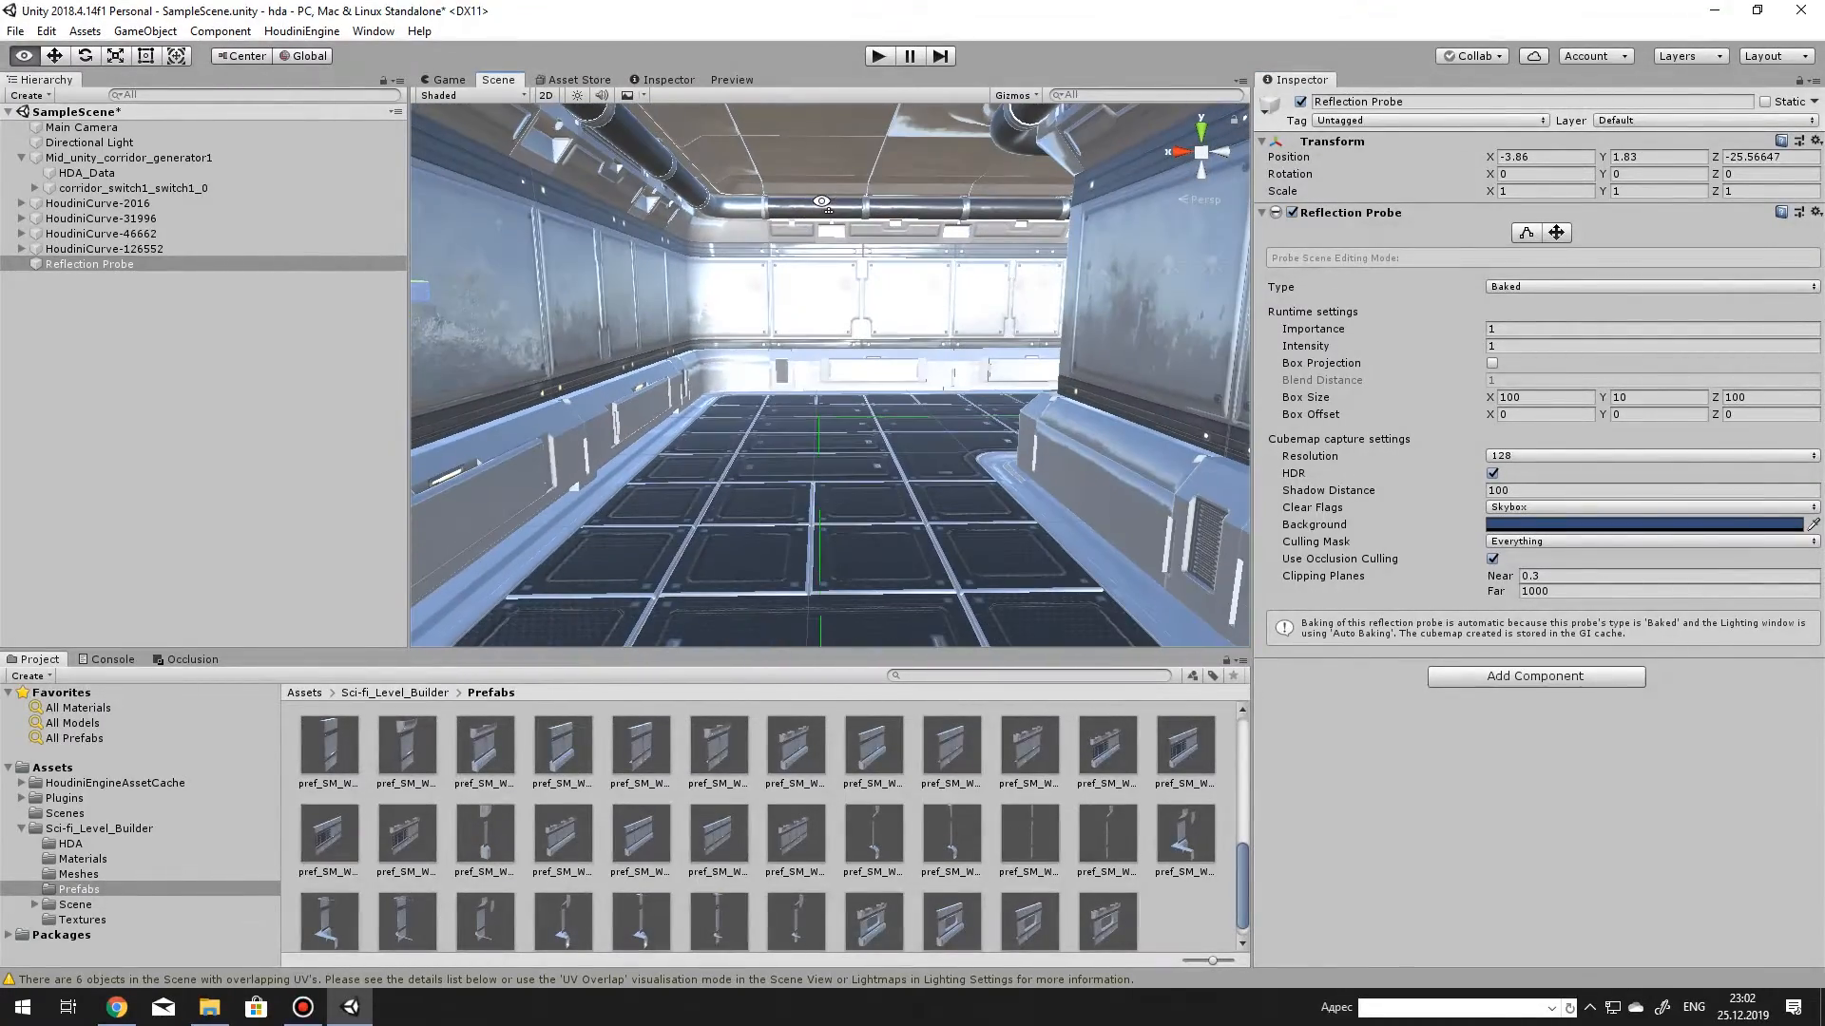
# Select Mid_unity_corridor_generator1 and widen the area that displays its properties.
pyautogui.click(140, 159)
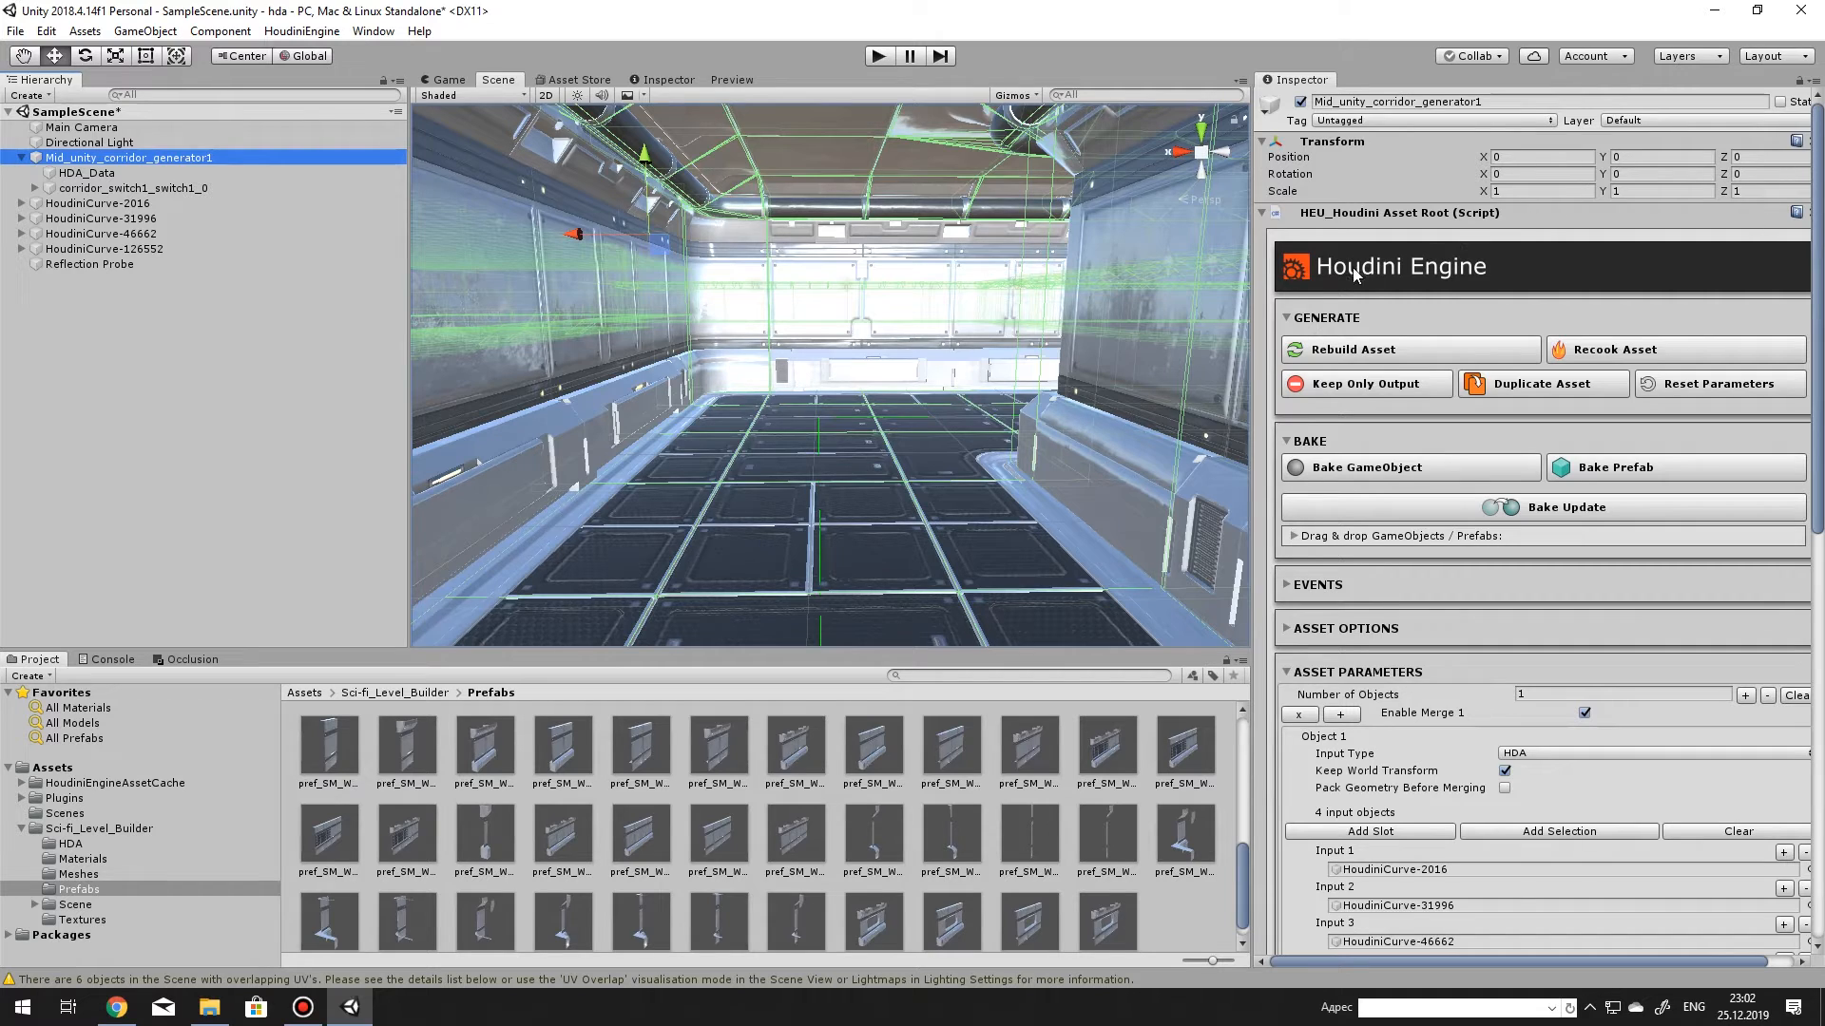
pyautogui.moveTo(1256, 301); pyautogui.dragTo(1039, 308)
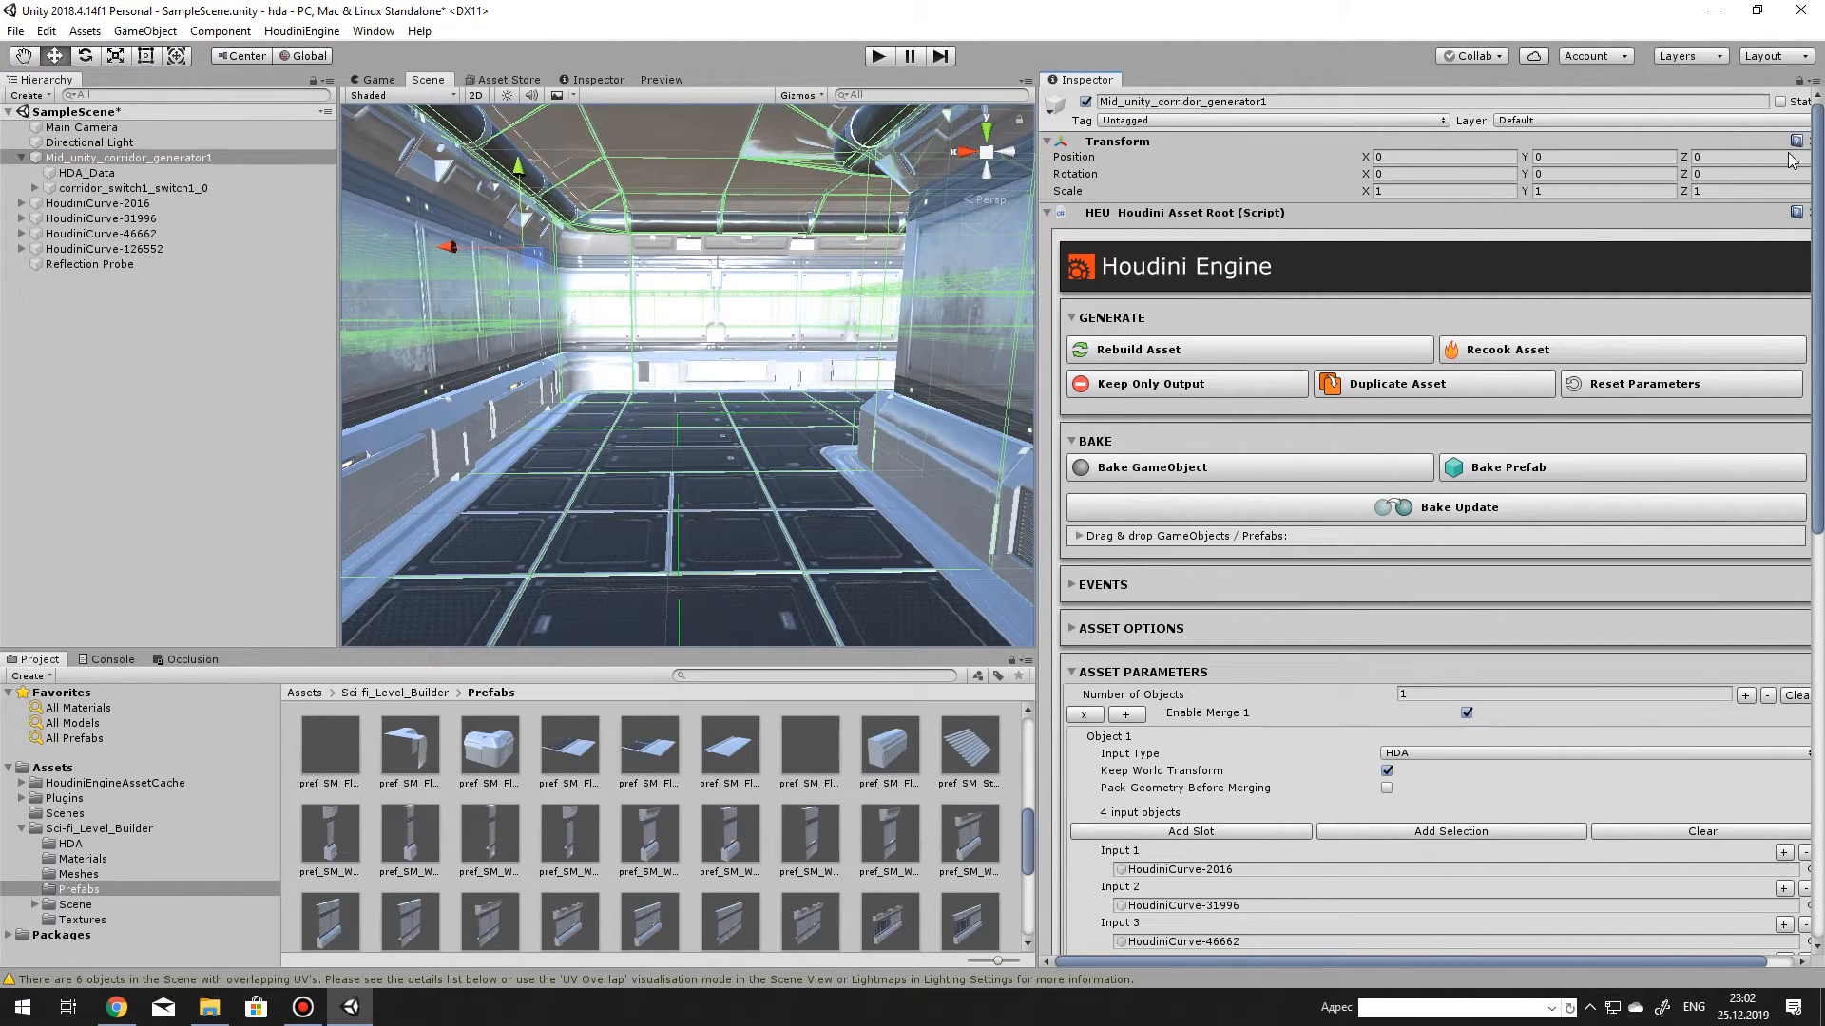
# Bake Mid_unity_corridor_generator1 to a separate GameObject.
pyautogui.moveTo(806, 397); pyautogui.dragTo(780, 365, button='right')
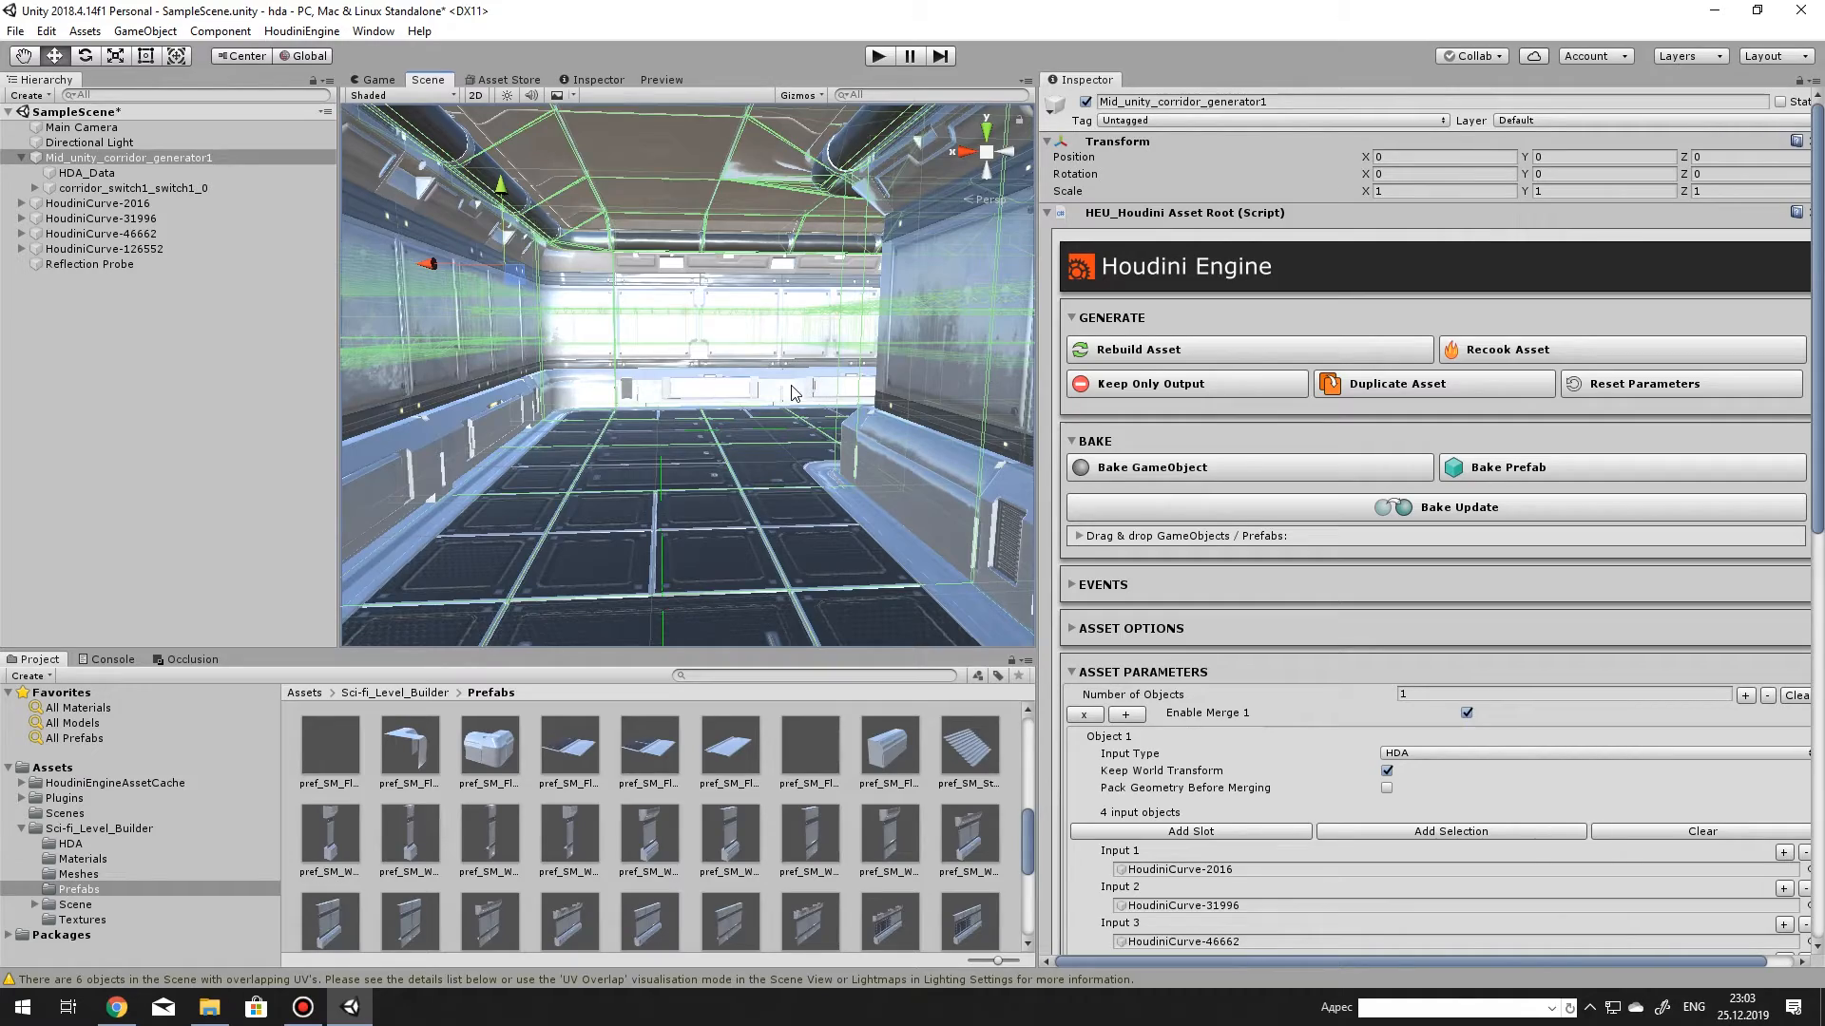
pyautogui.moveTo(795, 392); pyautogui.dragTo(445, 503, button='right')
pyautogui.press('s')
pyautogui.click(882, 403)
pyautogui.moveTo(884, 407); pyautogui.dragTo(1145, 512, button='right')
pyautogui.press('w')
pyautogui.click(803, 312)
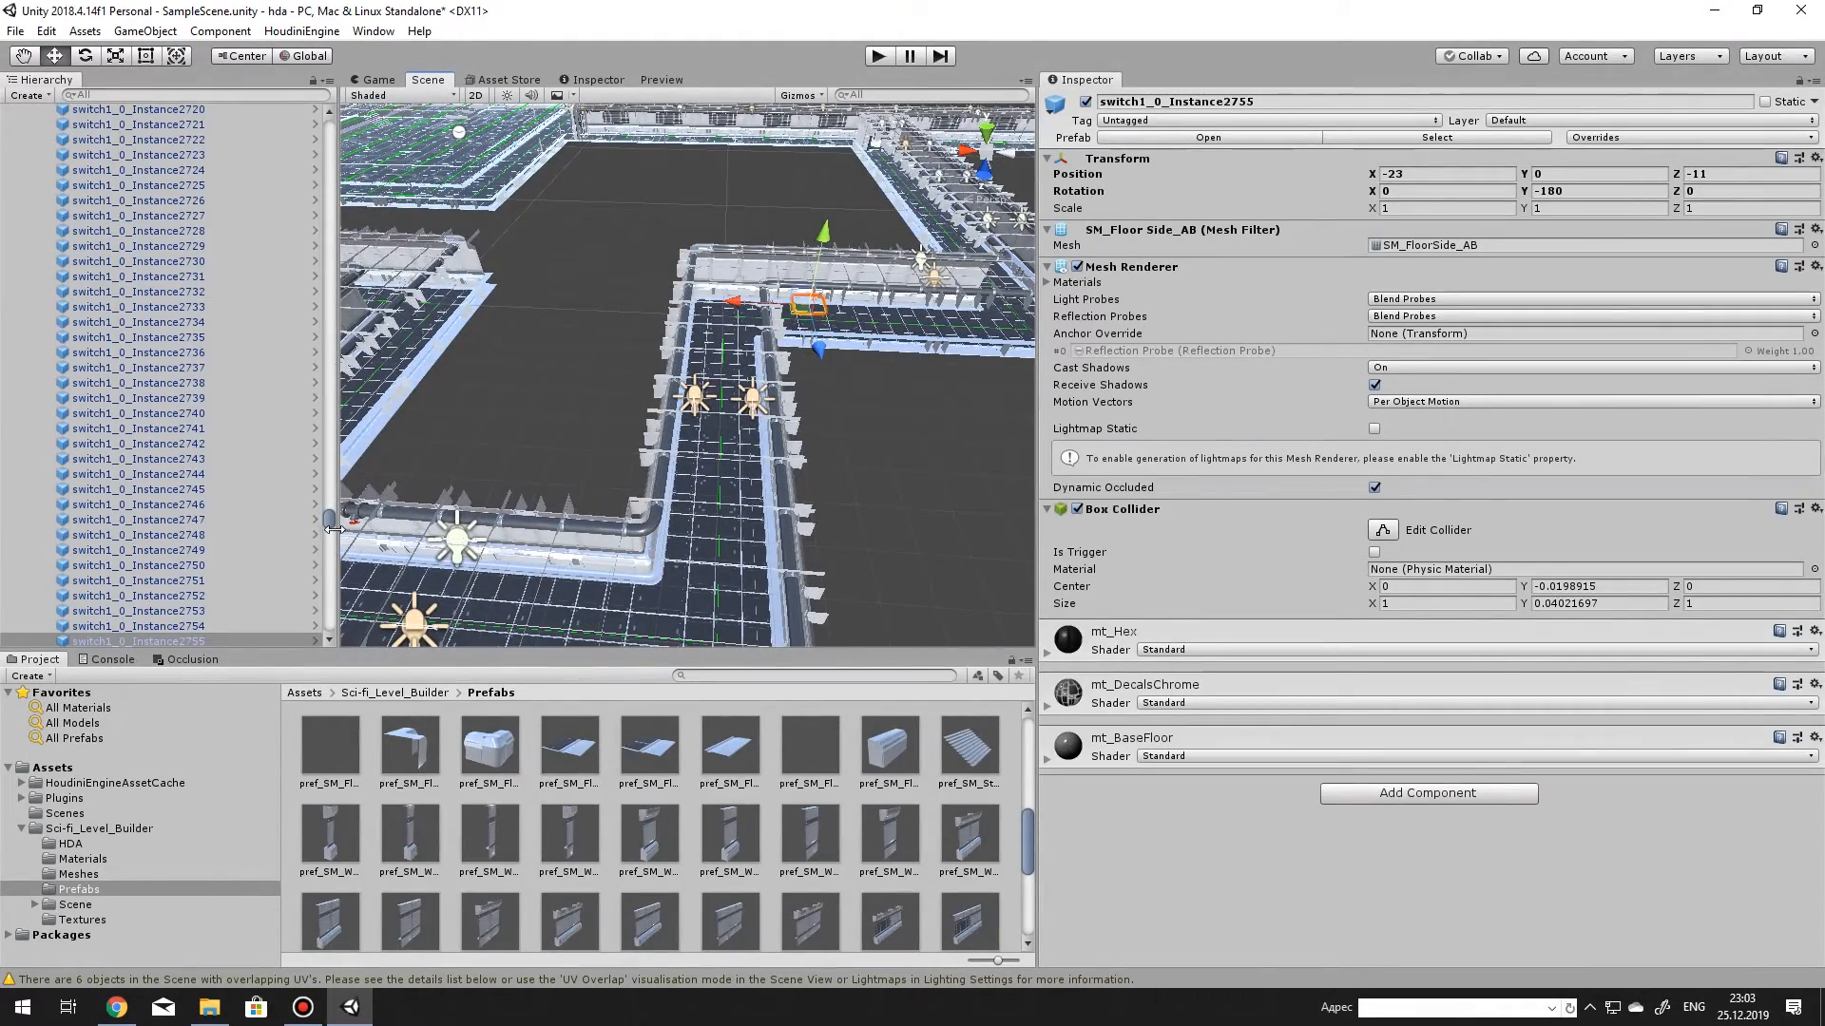
pyautogui.moveTo(329, 519); pyautogui.dragTo(251, 139)
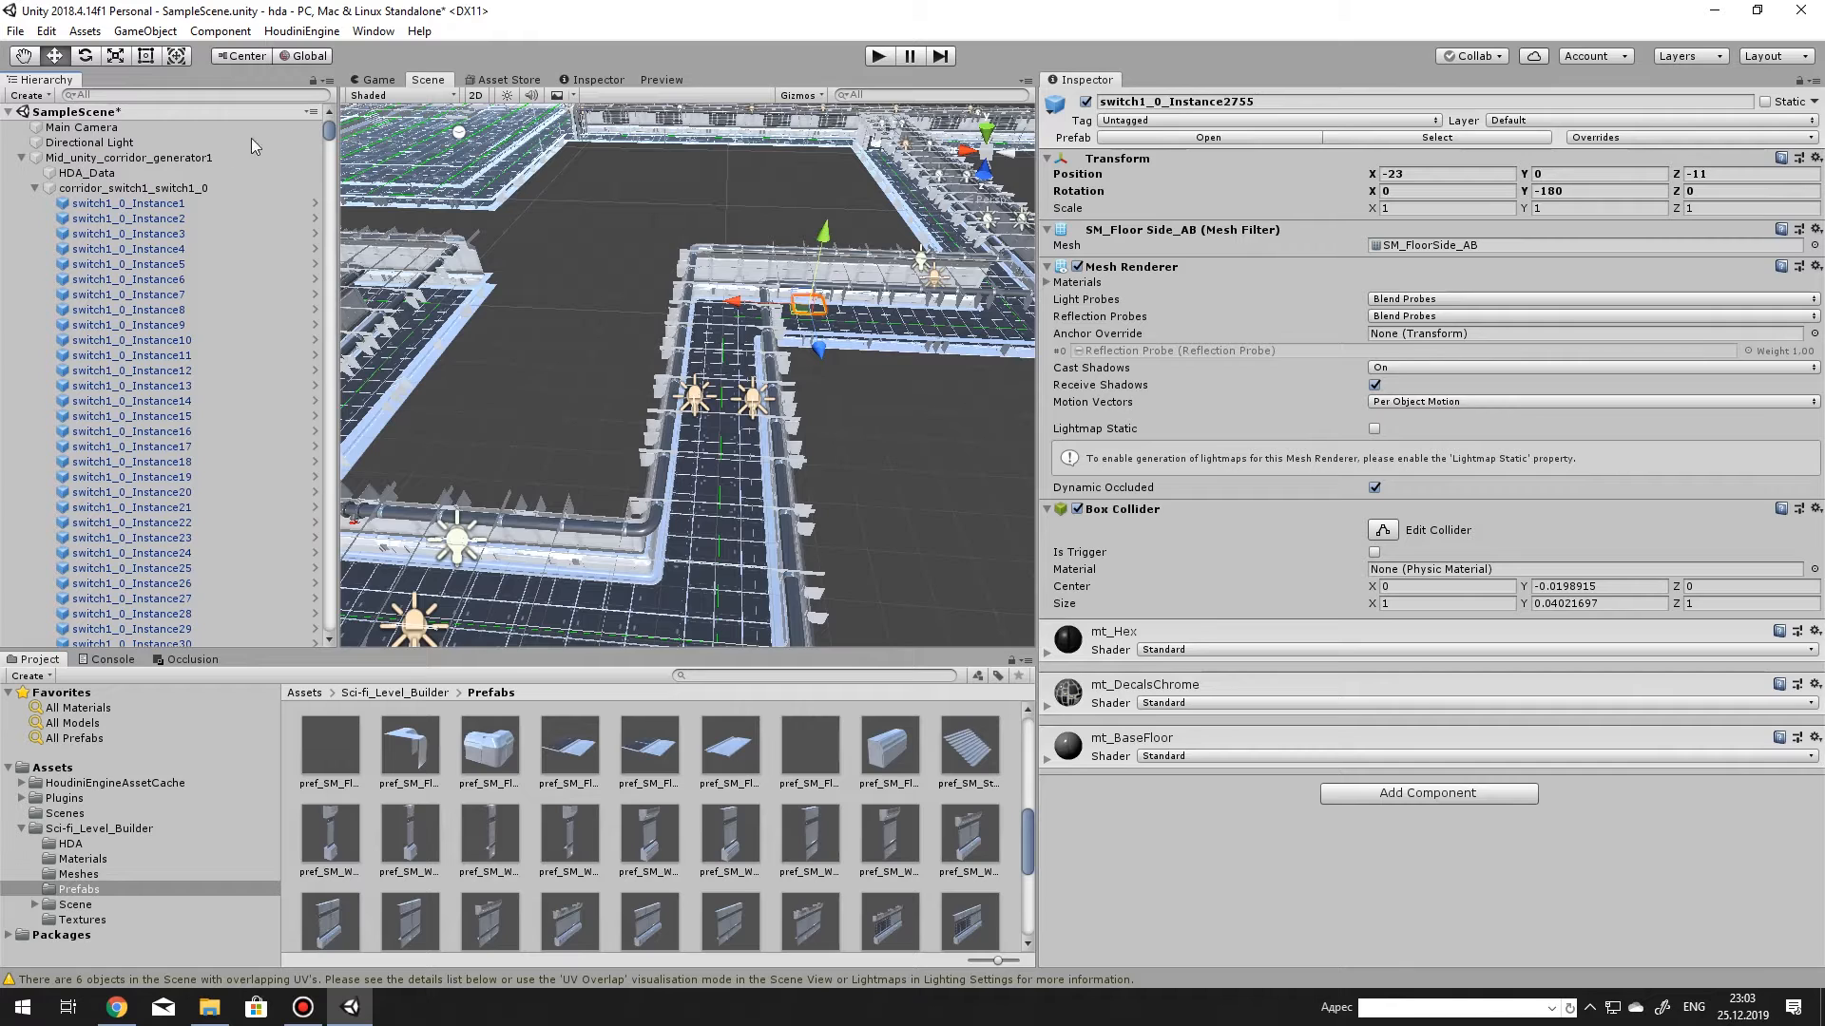
pyautogui.click(142, 157)
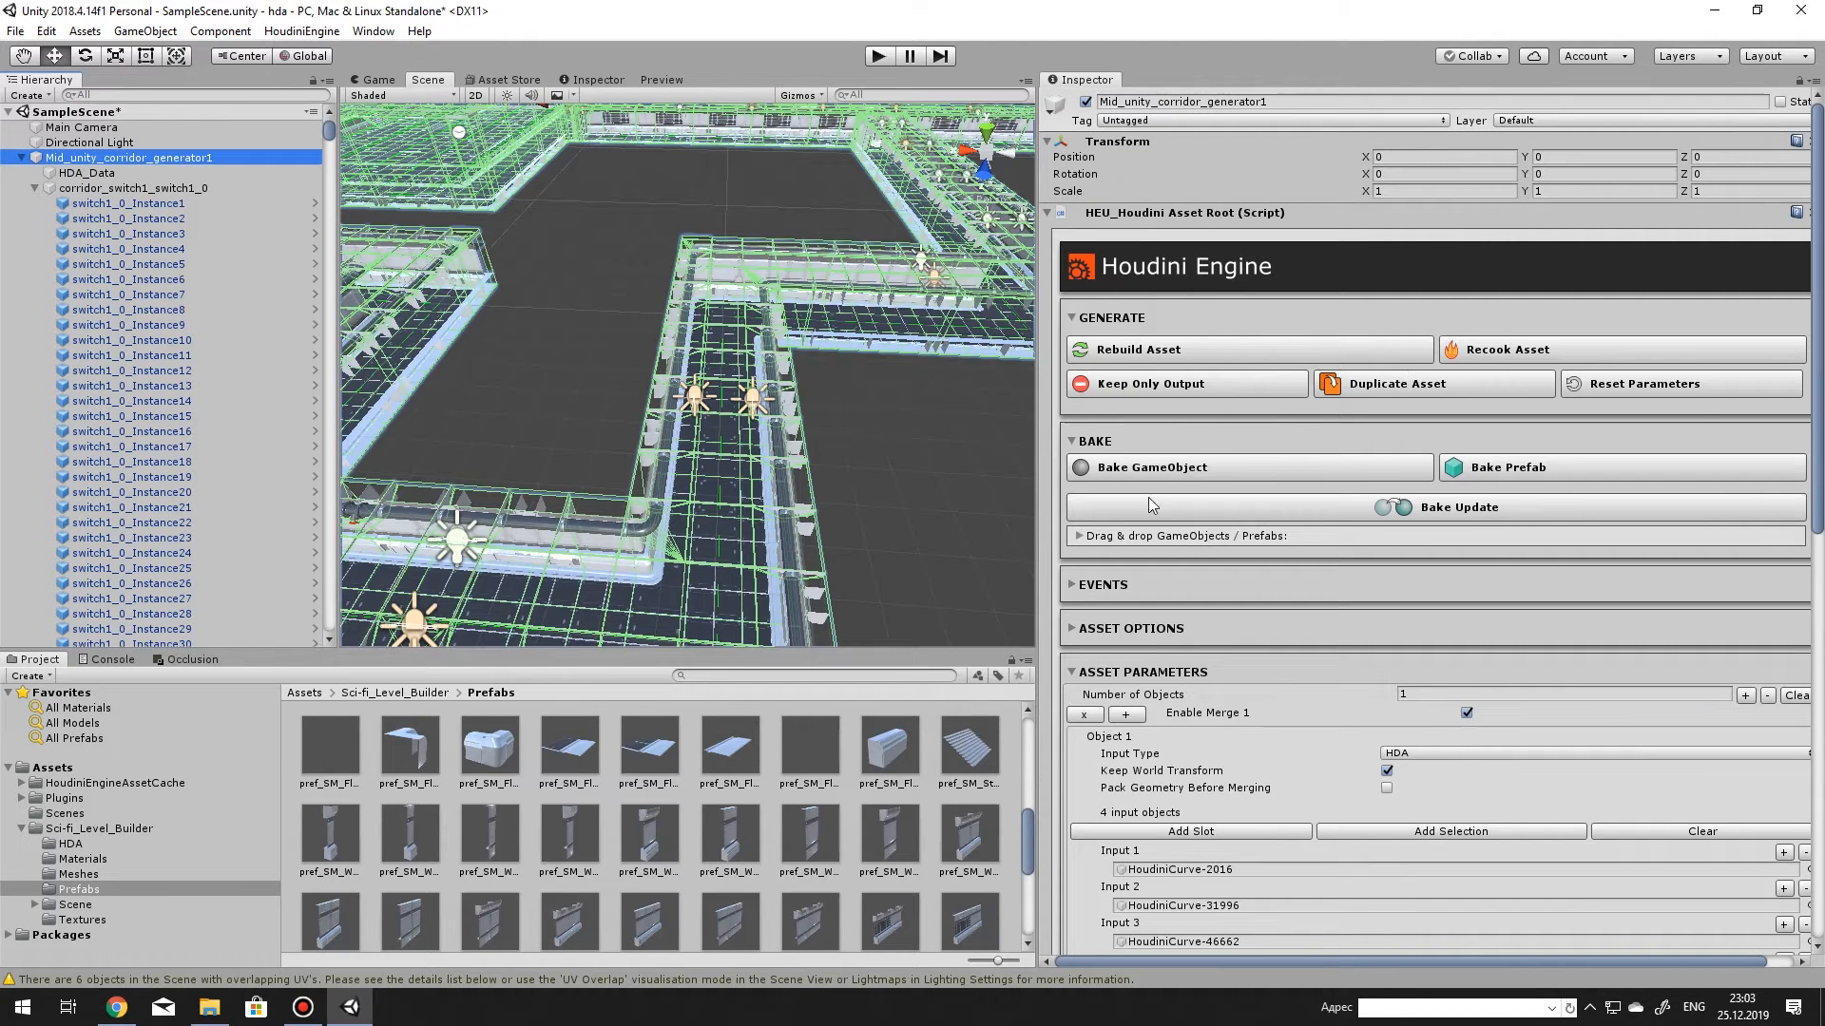
pyautogui.click(1193, 467)
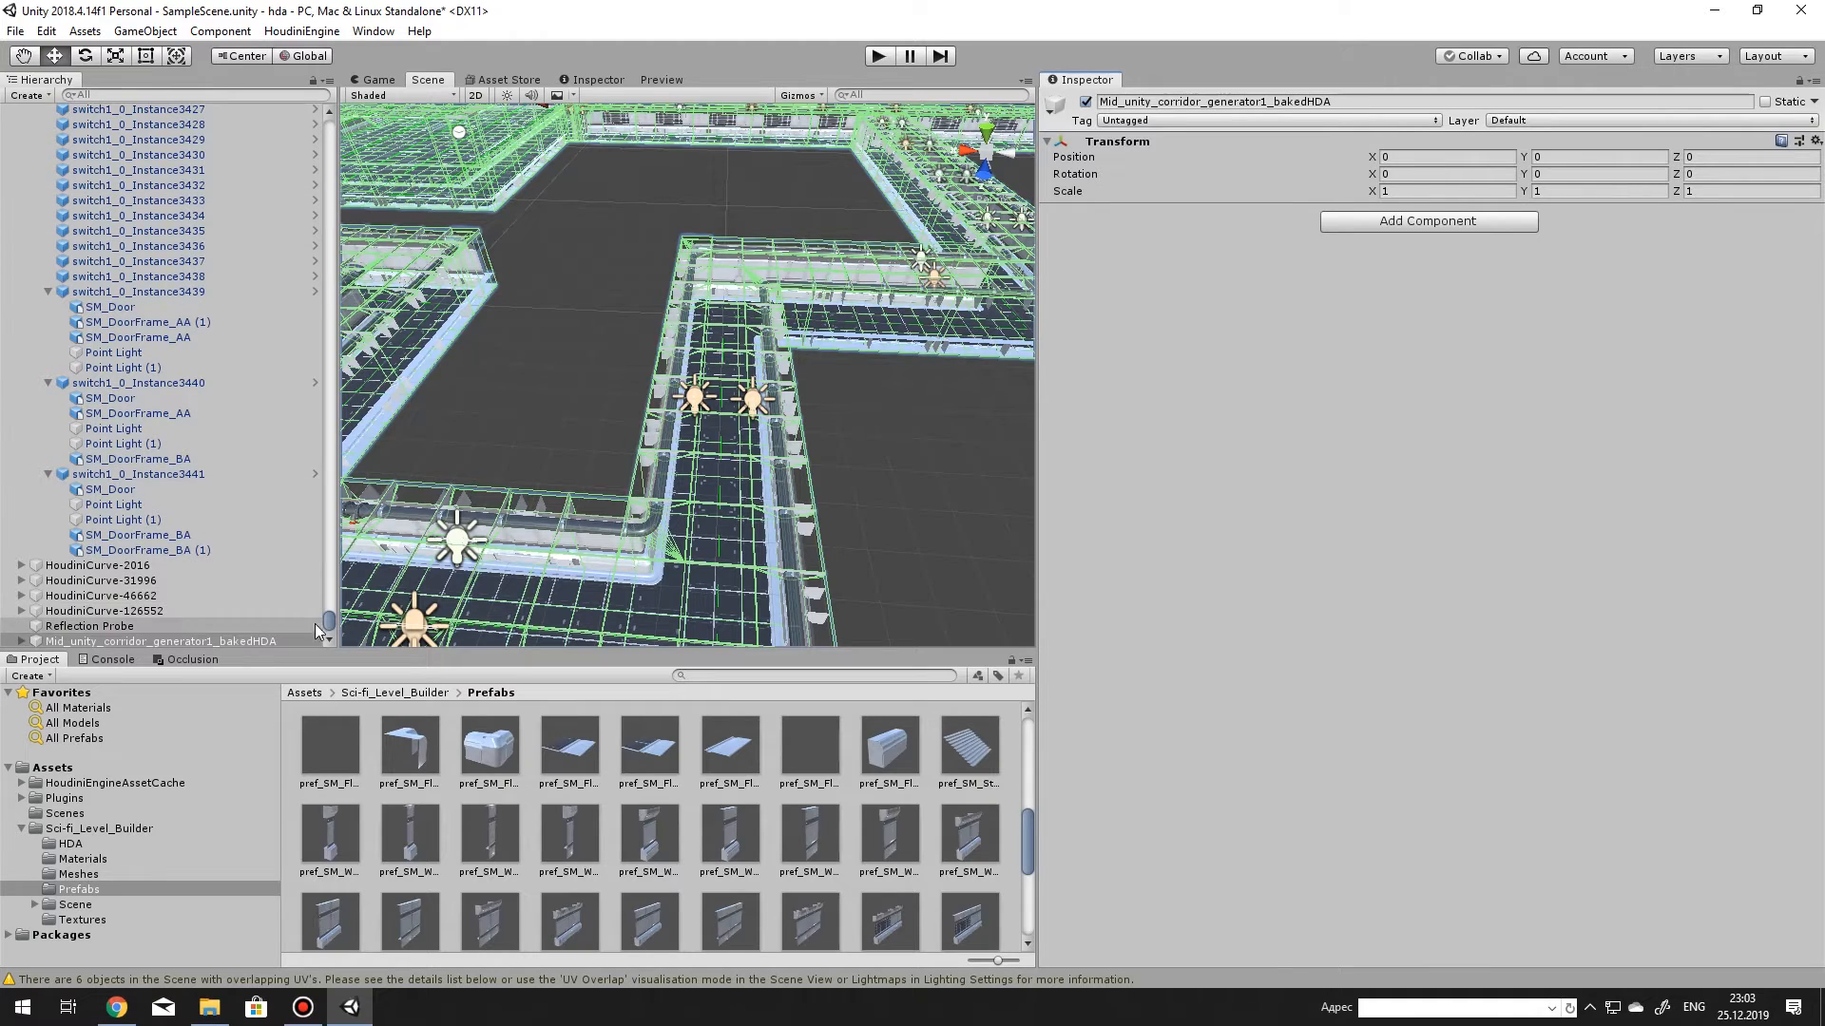
# Delete the original Mid_unity_corridor_generator1 from the scene, keeping the baked copy.
pyautogui.moveTo(329, 620); pyautogui.dragTo(335, 122)
pyautogui.click(133, 187)
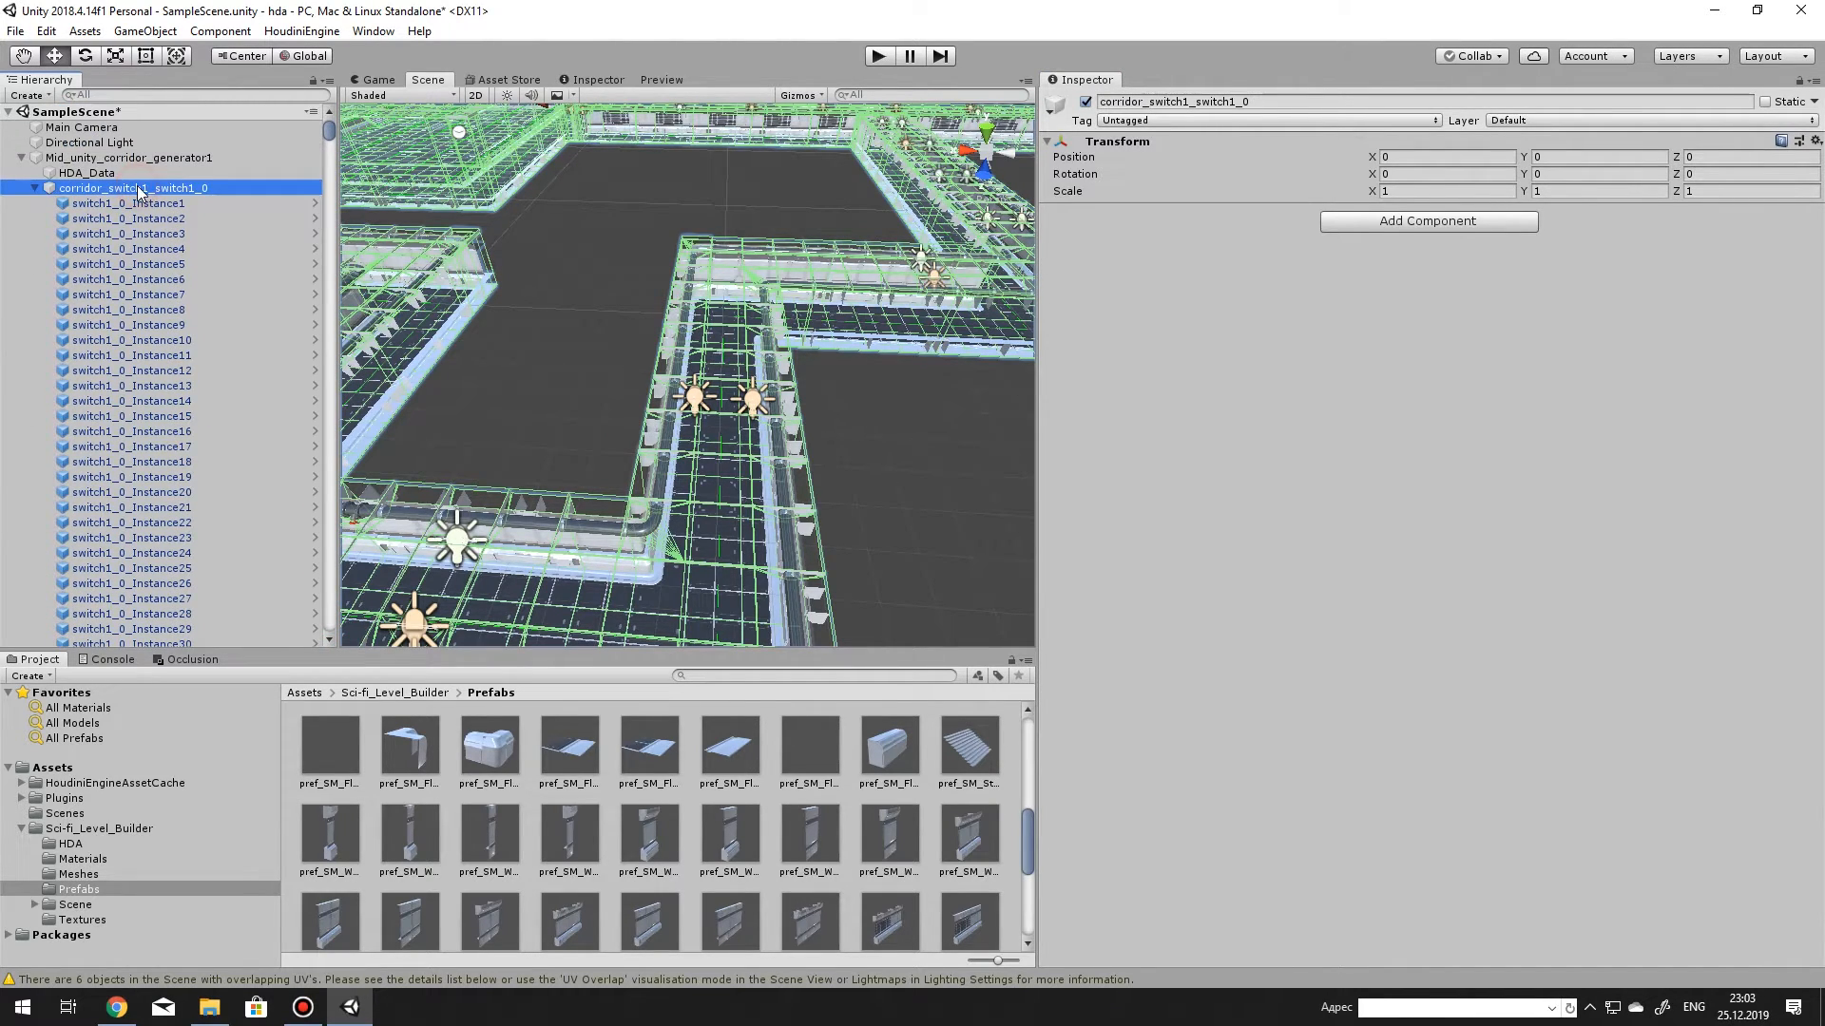
pyautogui.click(123, 158)
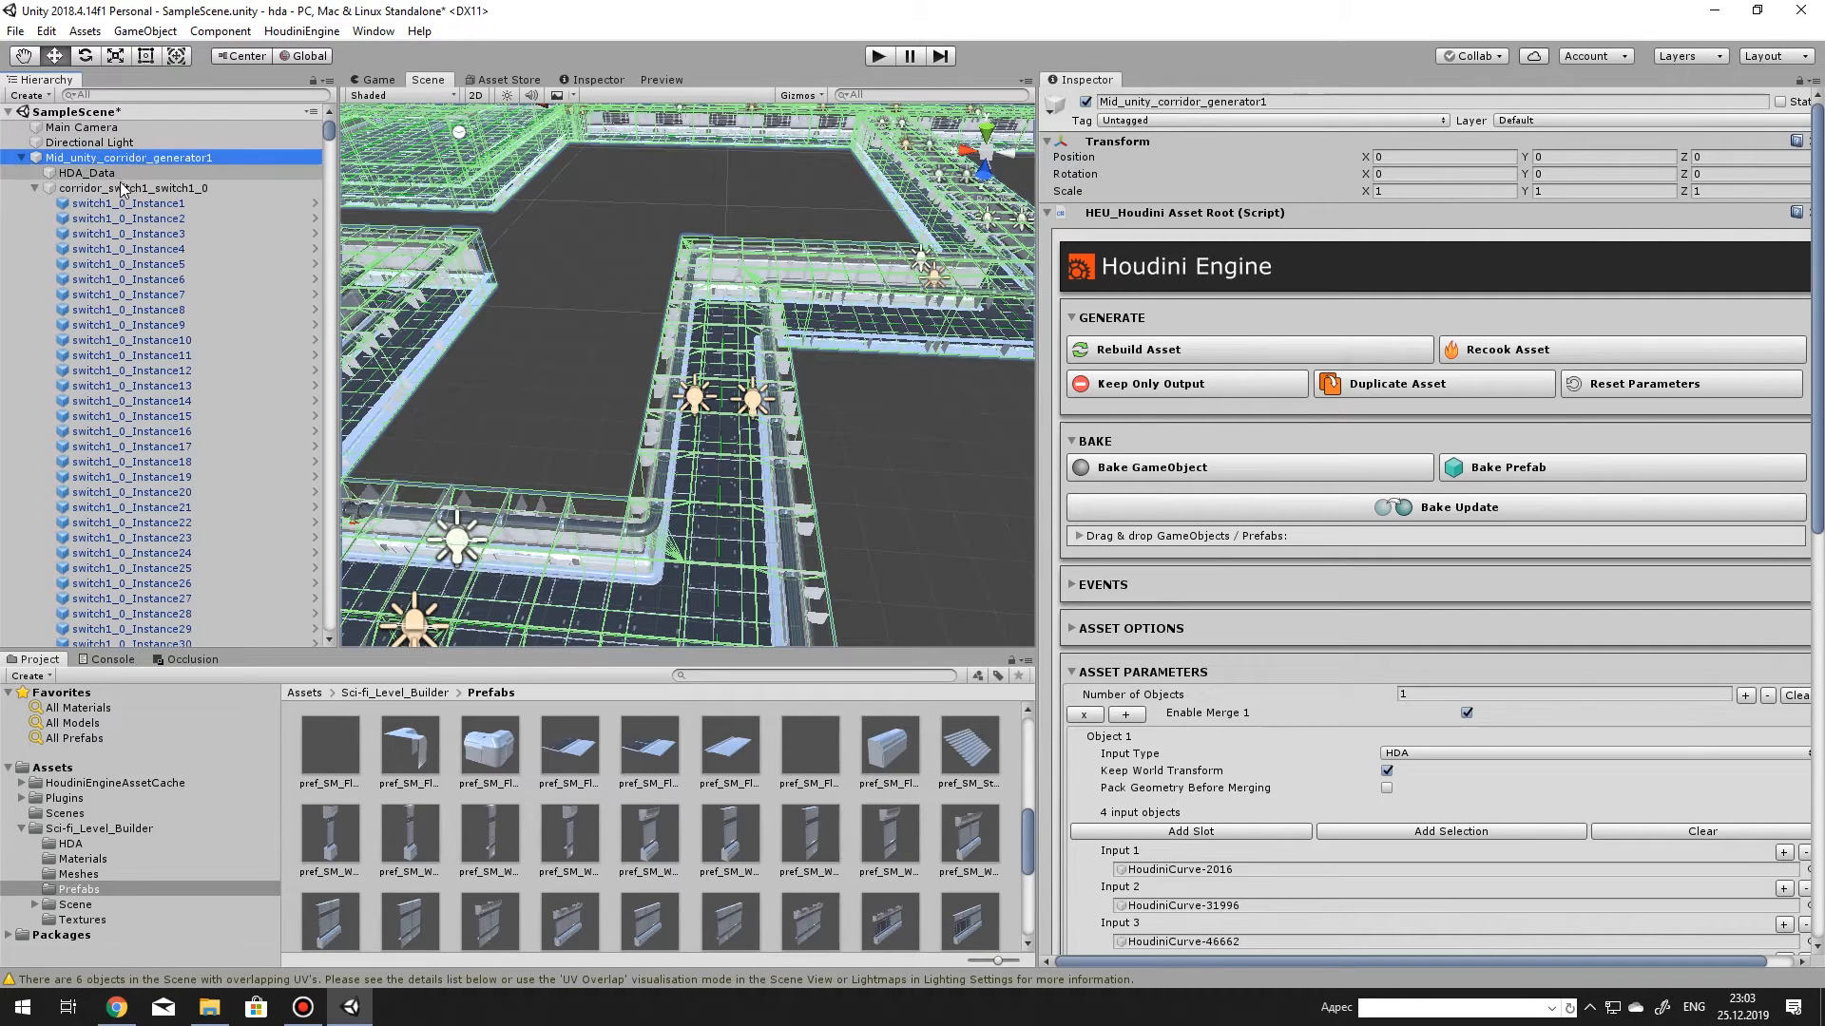
pyautogui.click(126, 170)
pyautogui.click(131, 159)
pyautogui.press('Delete')
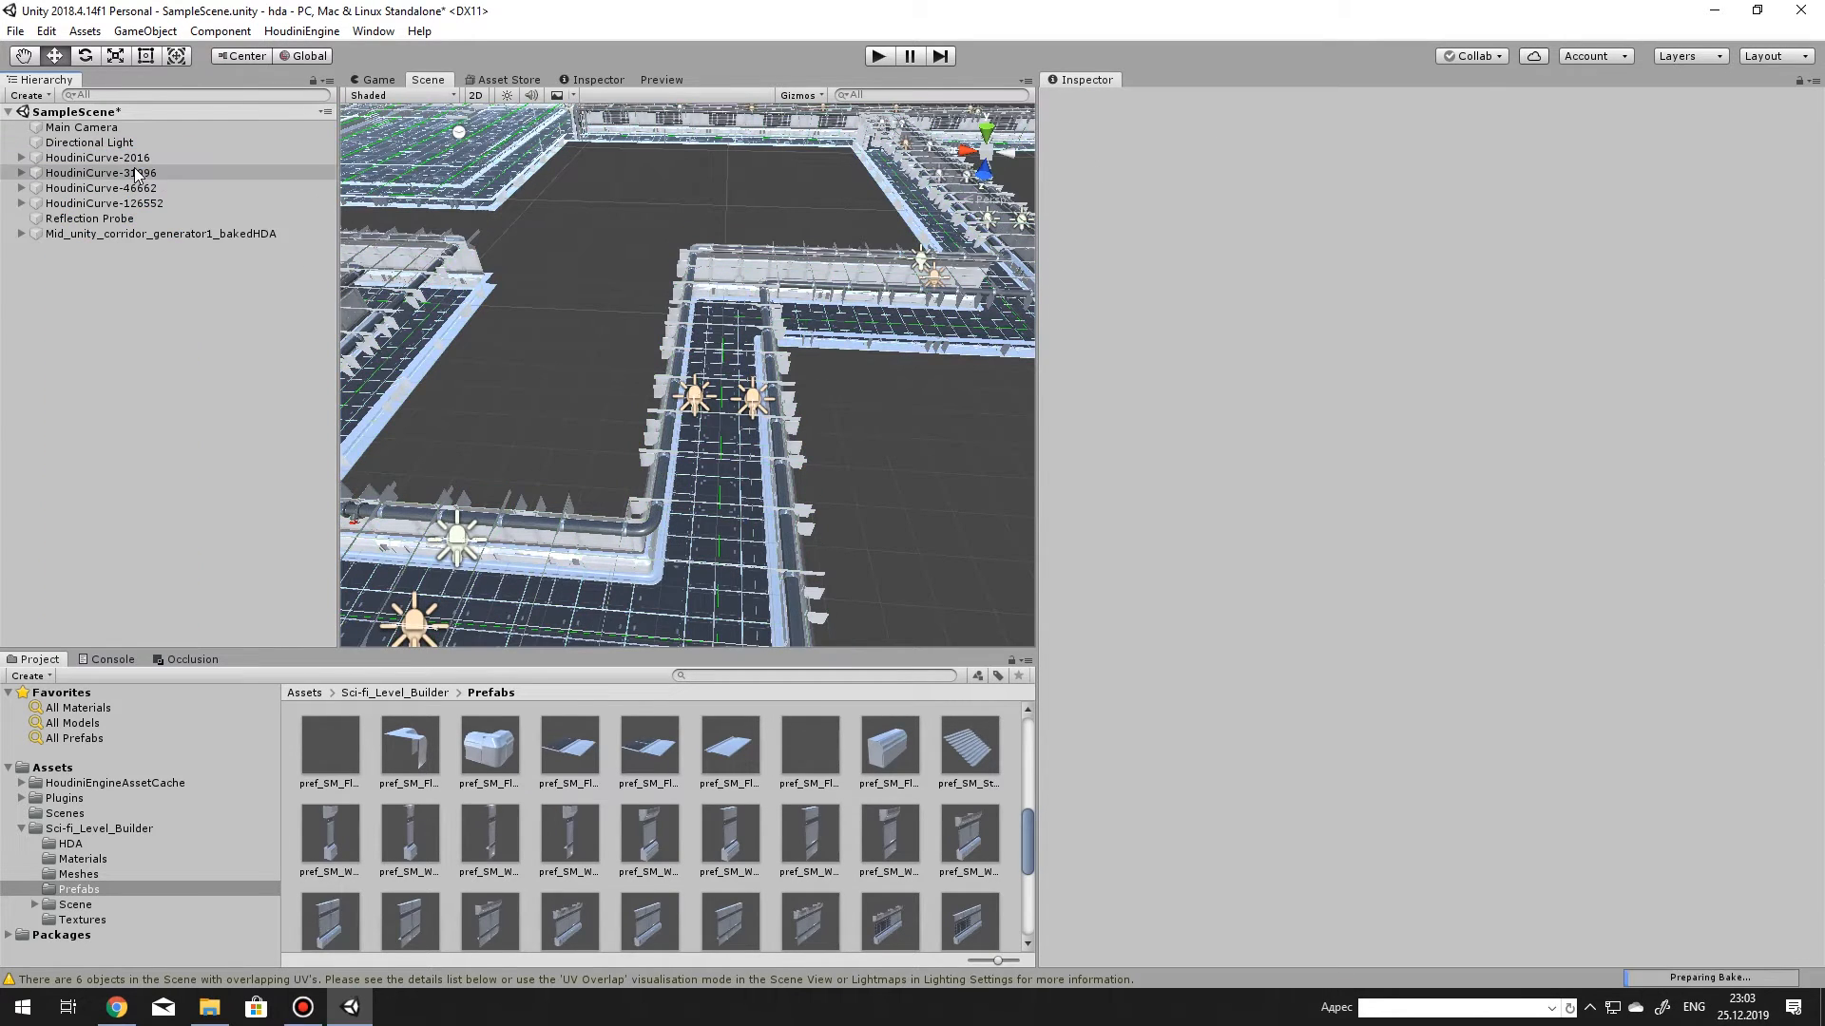
# Select Mid_unity_corridor_generator1_bakedHDA, expand its child instances and view the baked corridor from inside.
pyautogui.click(167, 233)
pyautogui.keyDown('alt'); pyautogui.moveTo(817, 408); pyautogui.dragTo(920, 418); pyautogui.keyUp('alt')
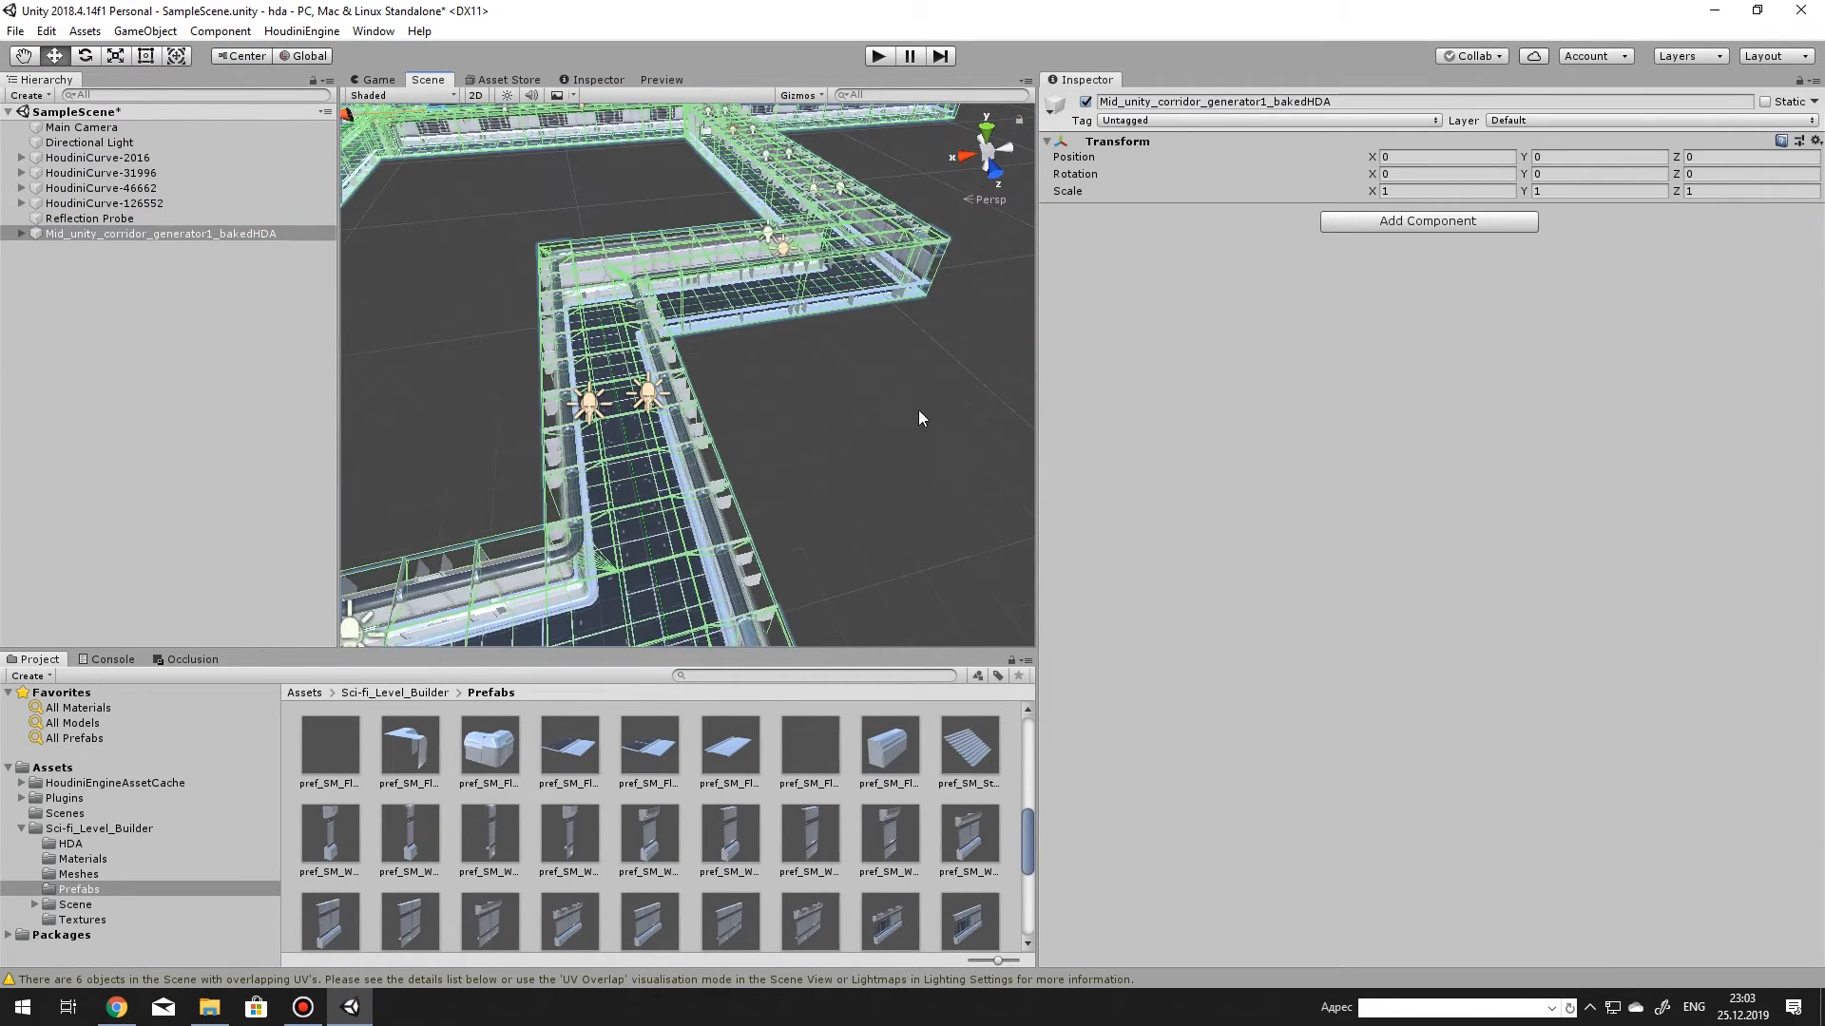
pyautogui.click(21, 234)
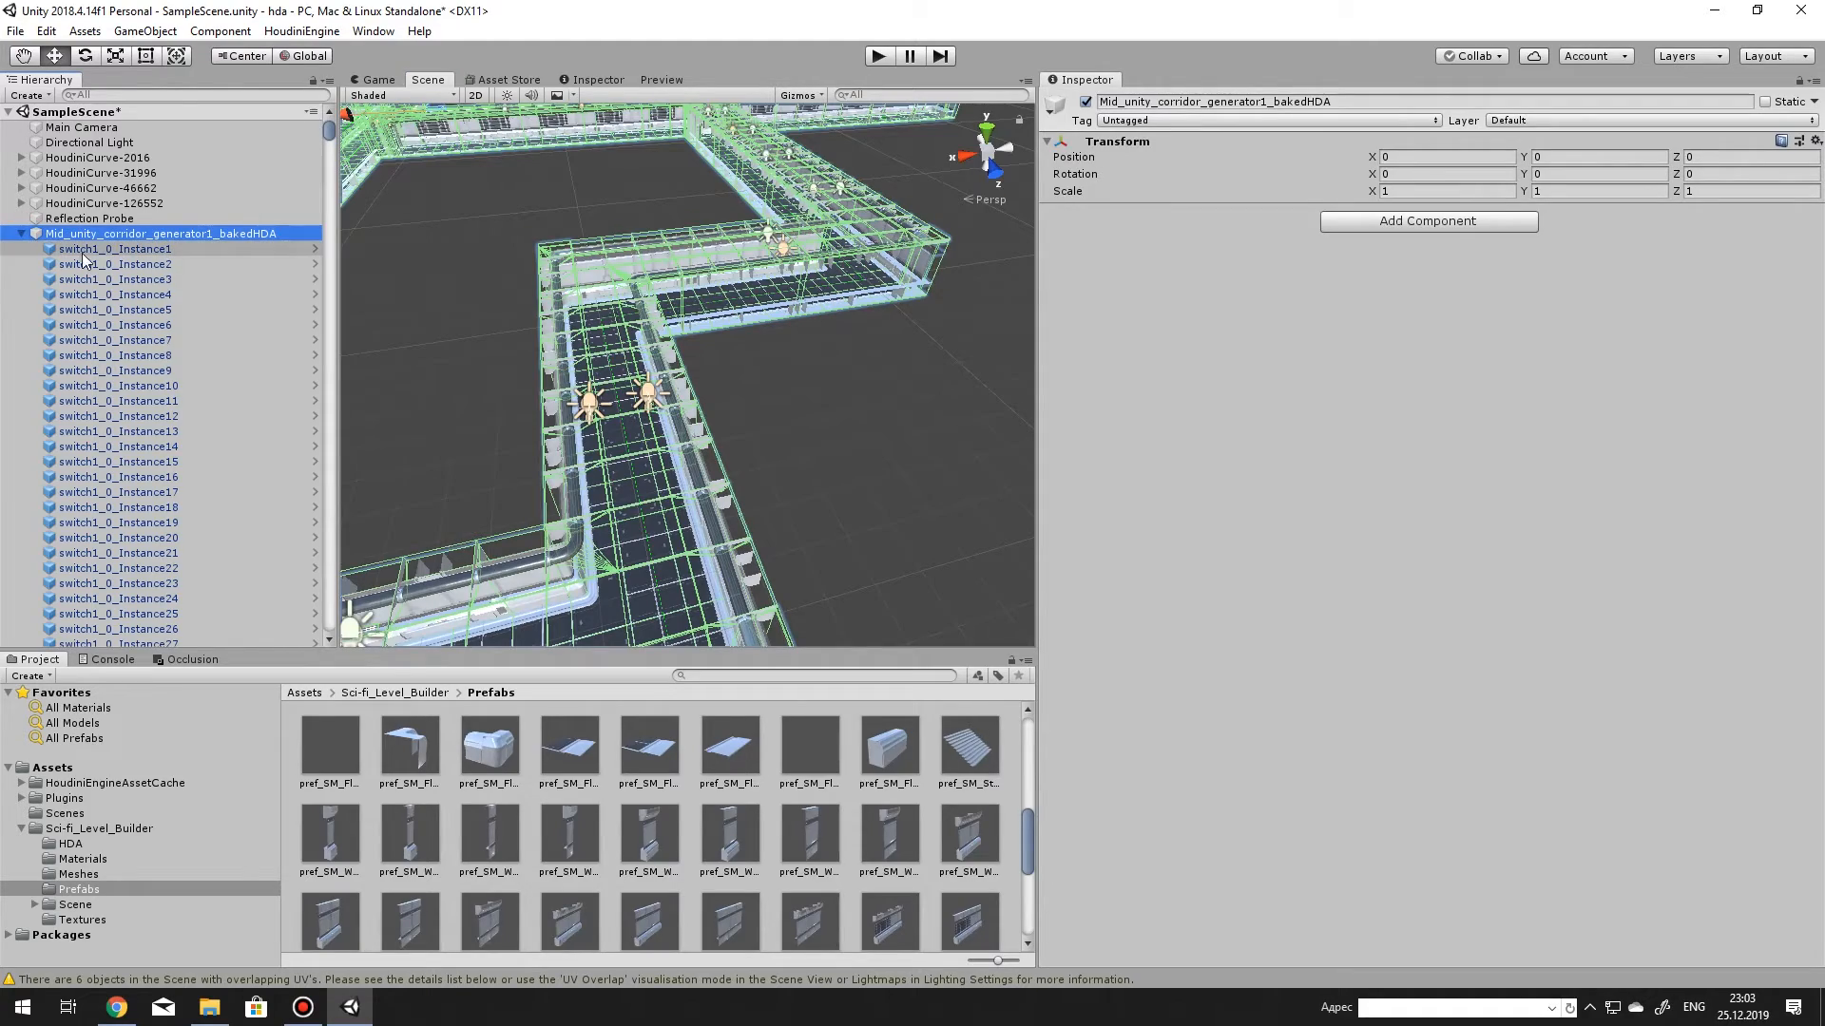
pyautogui.moveTo(609, 408); pyautogui.dragTo(563, 350, button='right')
pyautogui.press('w')
pyautogui.press('s')
pyautogui.press('w')
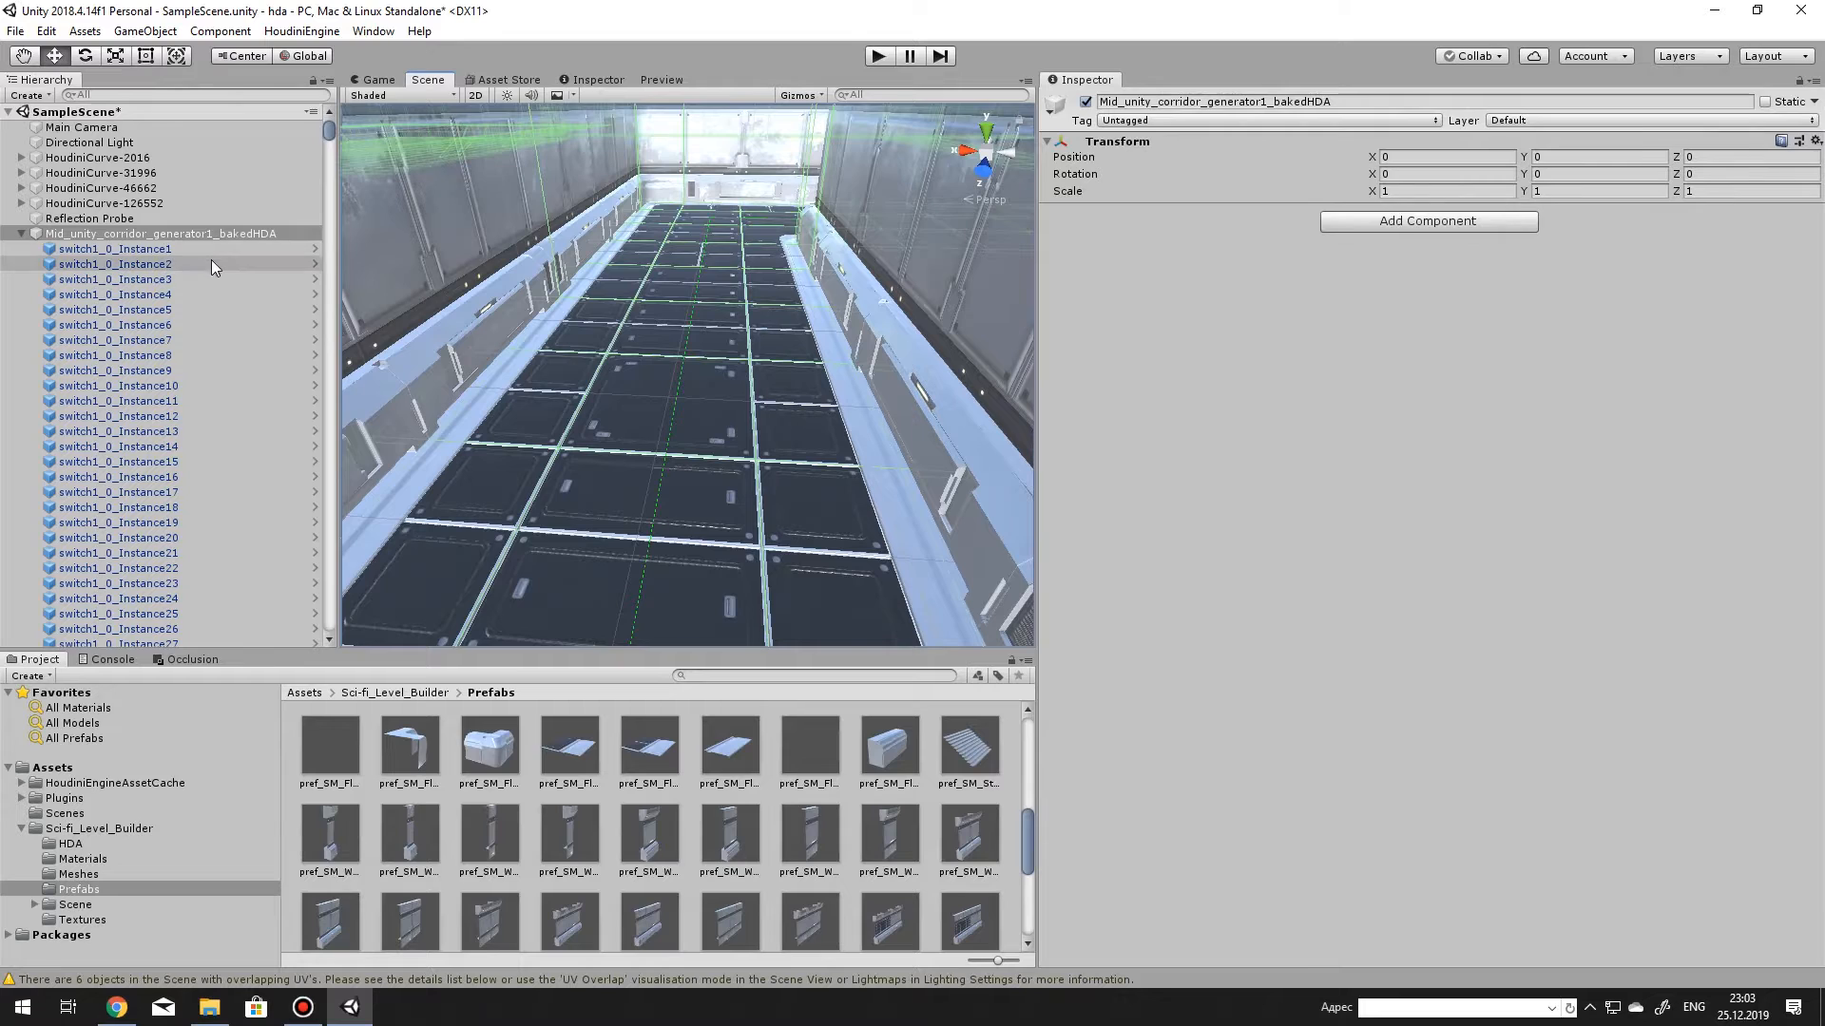
# Inspect individual prefab instances of the baked level, including the SM_Wall_GA wall pieces in the corridor.
pyautogui.click(211, 263)
pyautogui.rightClick(247, 368)
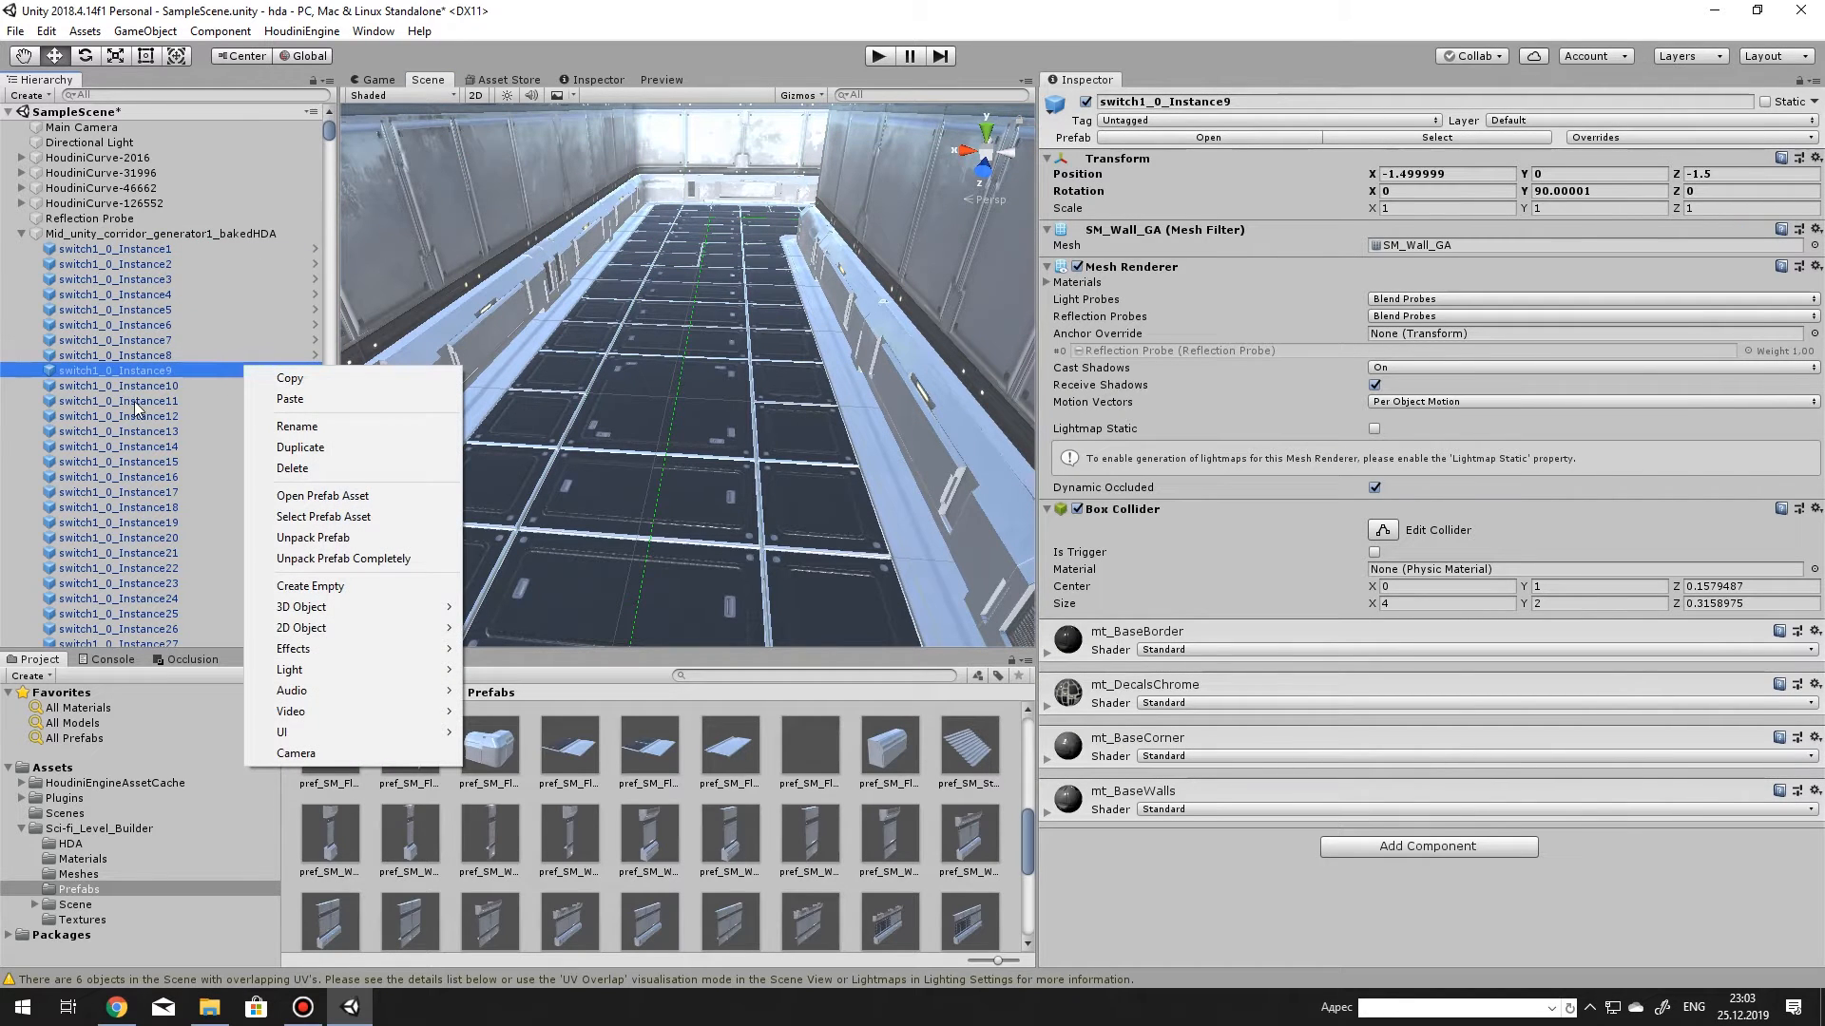
pyautogui.click(180, 447)
pyautogui.scroll(-10, 181, 451)
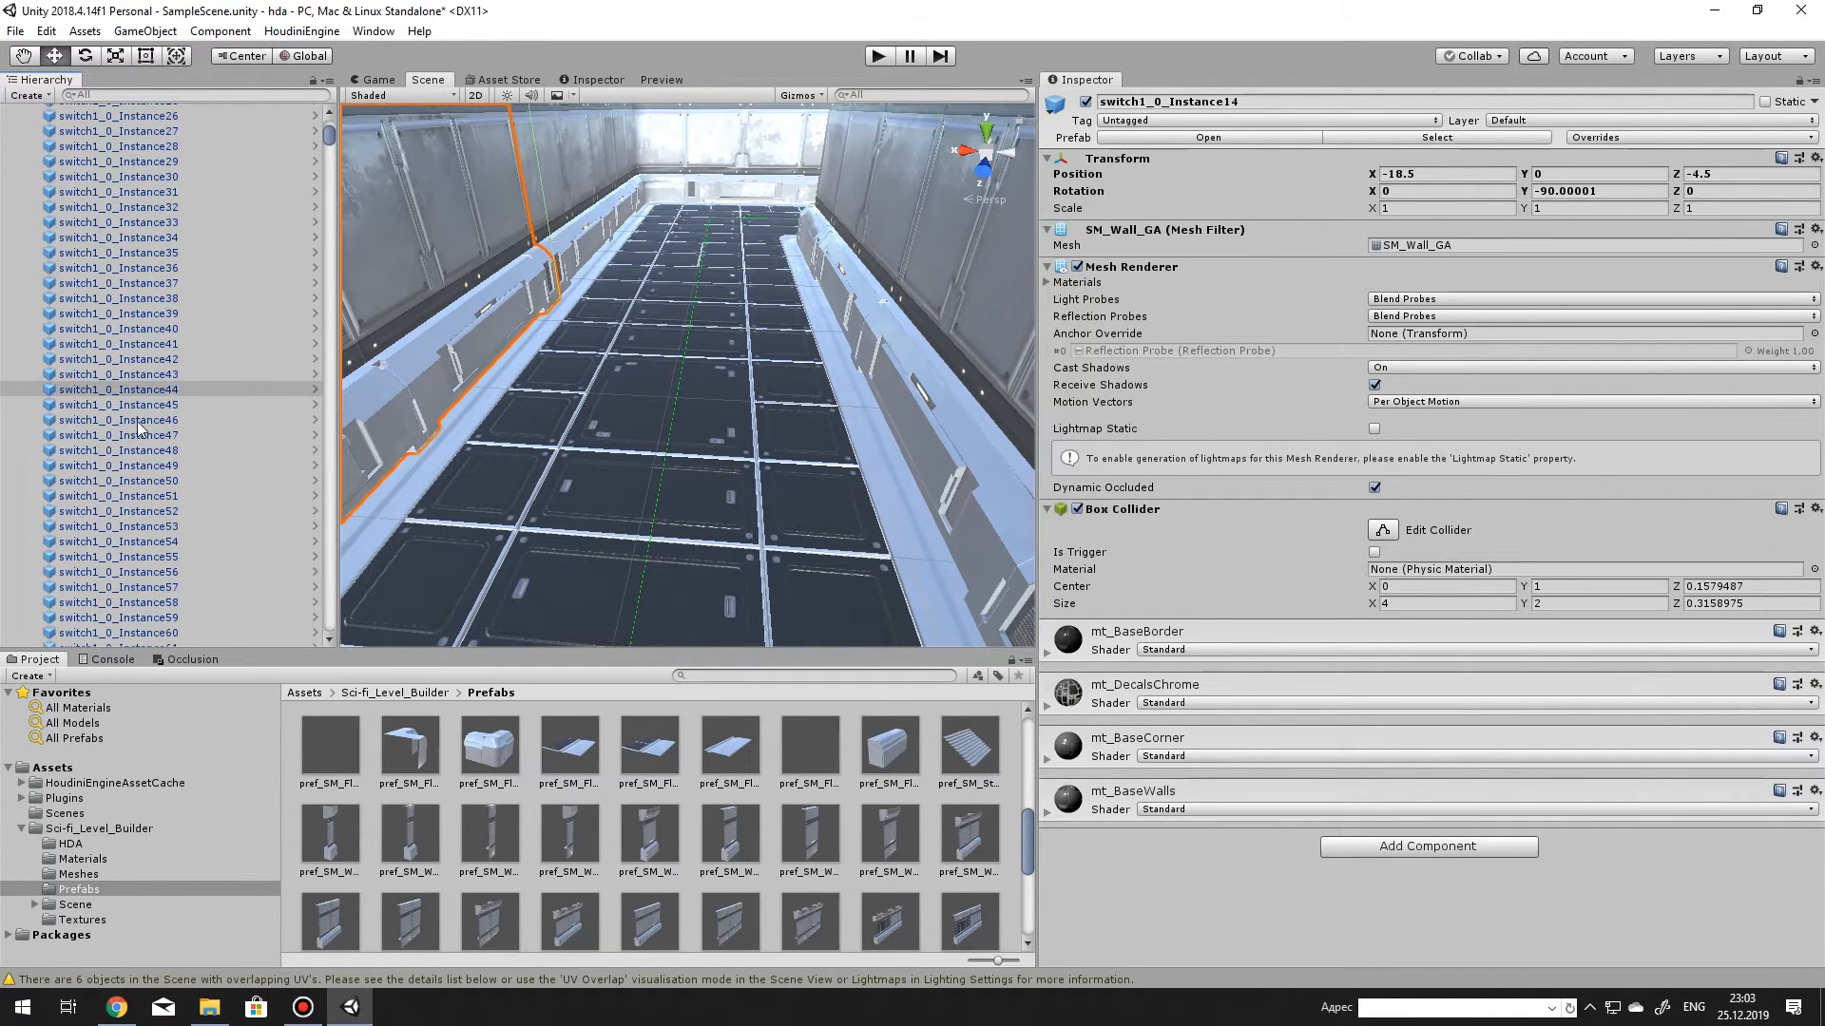
pyautogui.click(142, 436)
pyautogui.moveTo(725, 406); pyautogui.dragTo(192, 359, button='right')
pyautogui.click(816, 284)
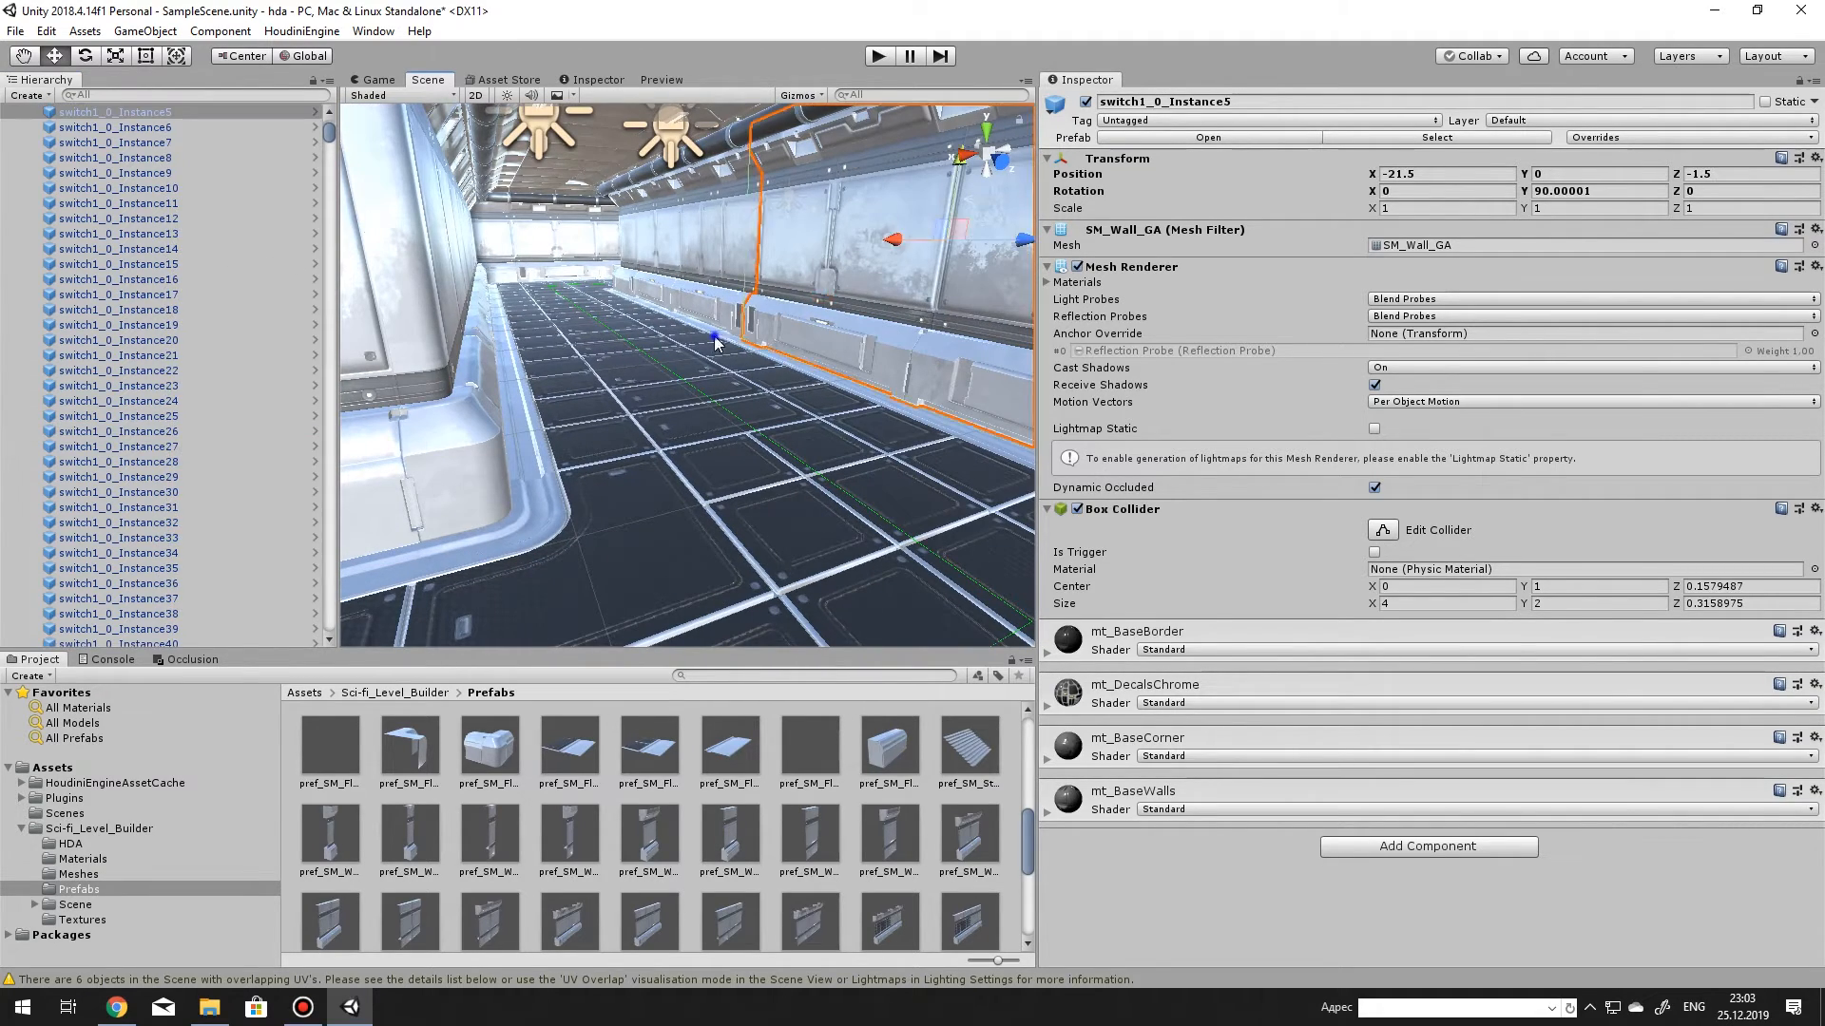
pyautogui.moveTo(816, 285); pyautogui.dragTo(618, 314, button='right')
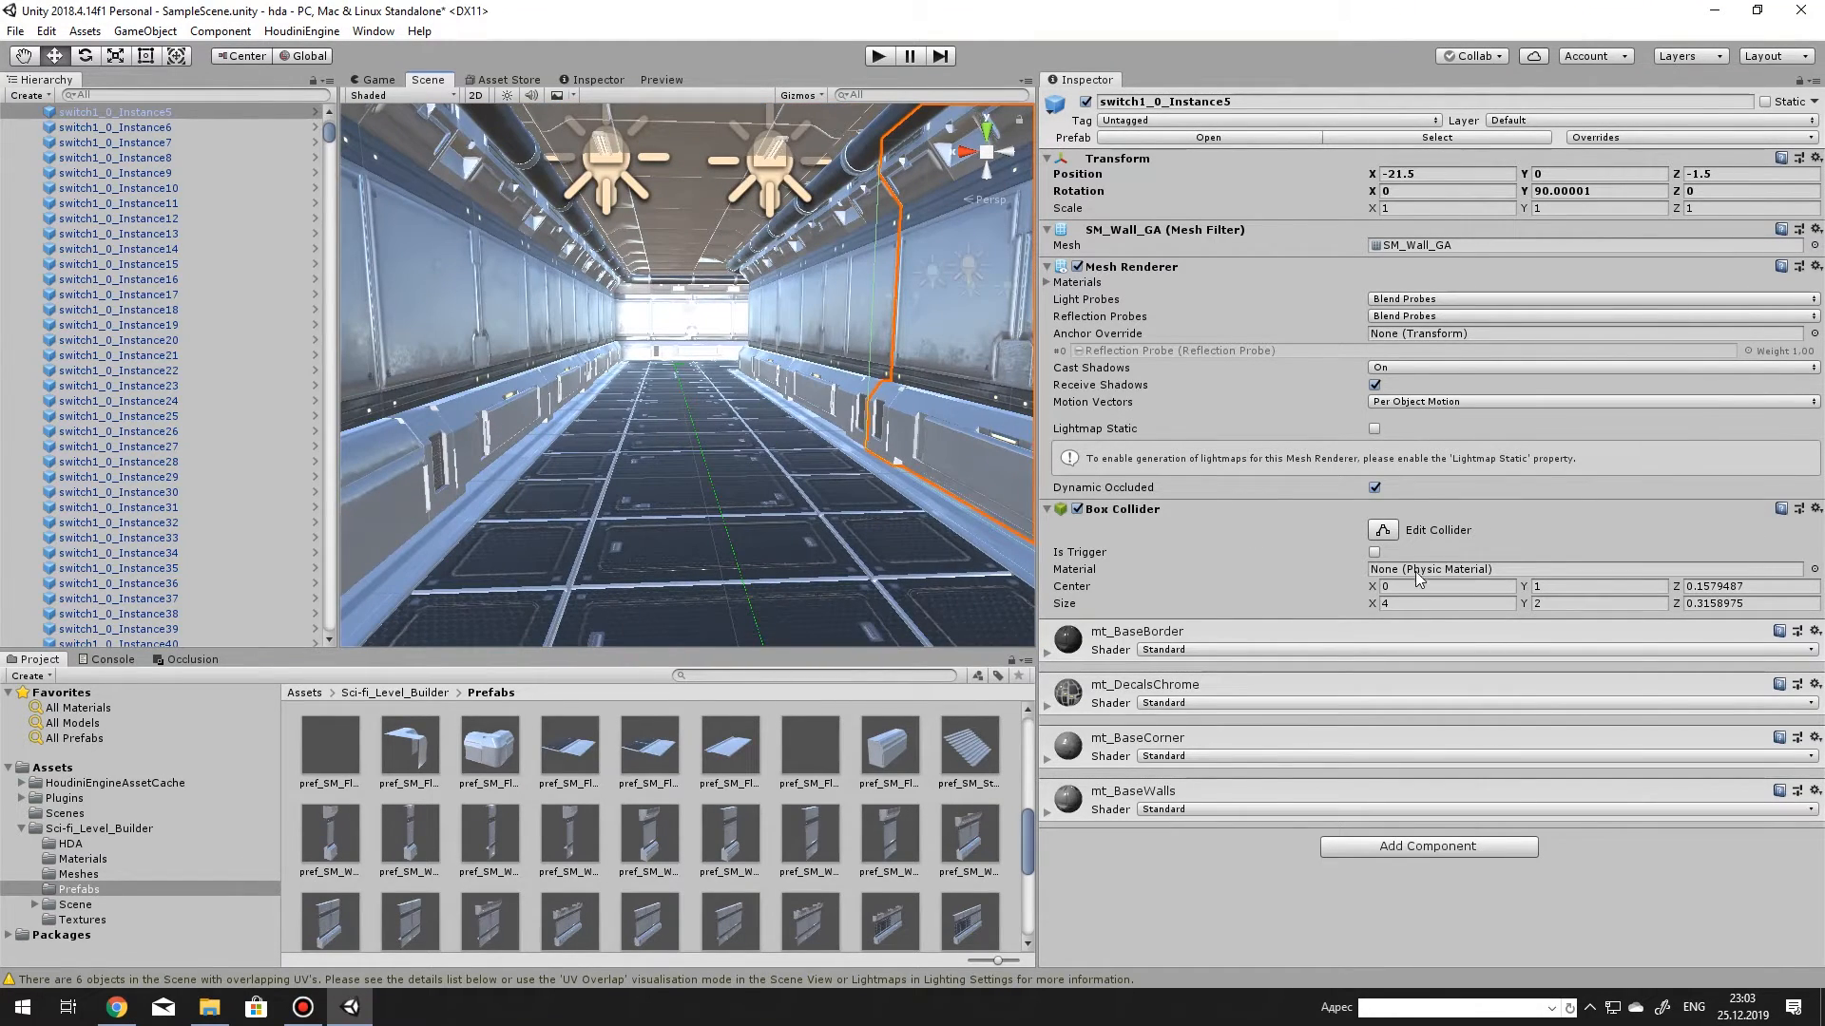
# Open the Lighting Settings and set the Lightmapper to Progressive GPU (Preview).
pyautogui.click(373, 33)
pyautogui.moveTo(475, 226)
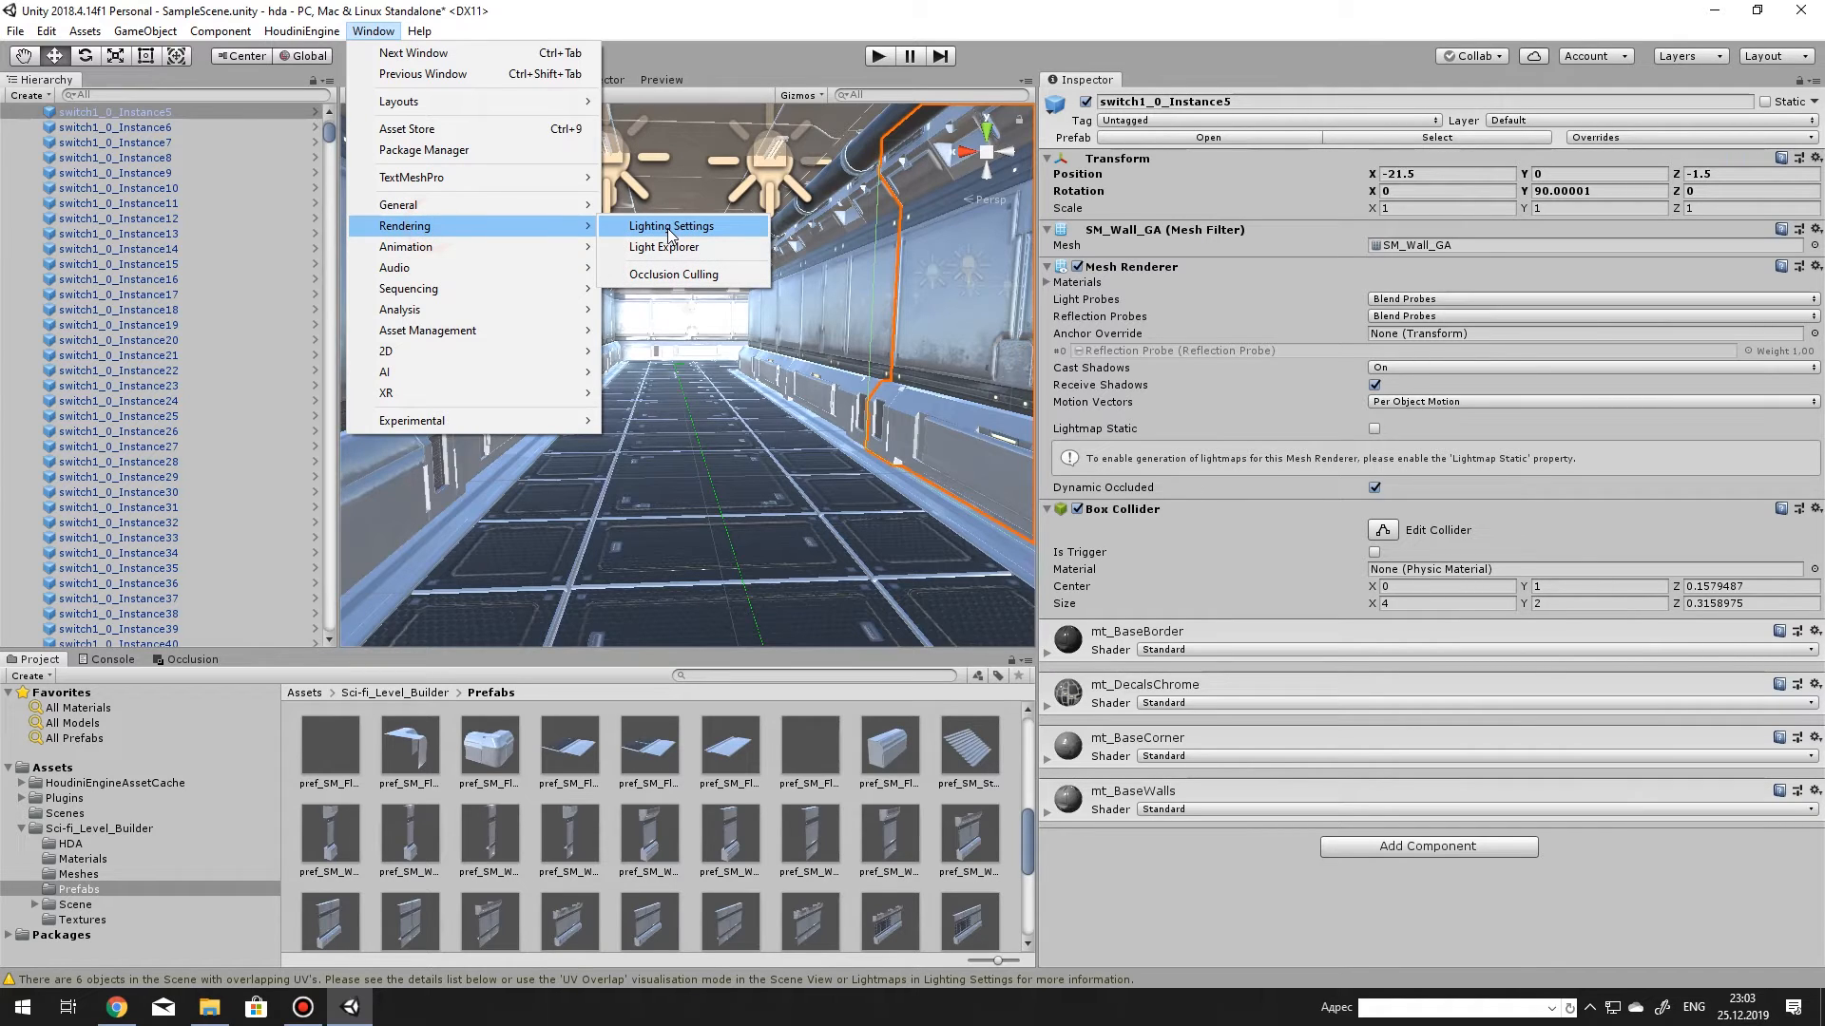
pyautogui.click(671, 228)
pyautogui.scroll(-3, 1227, 627)
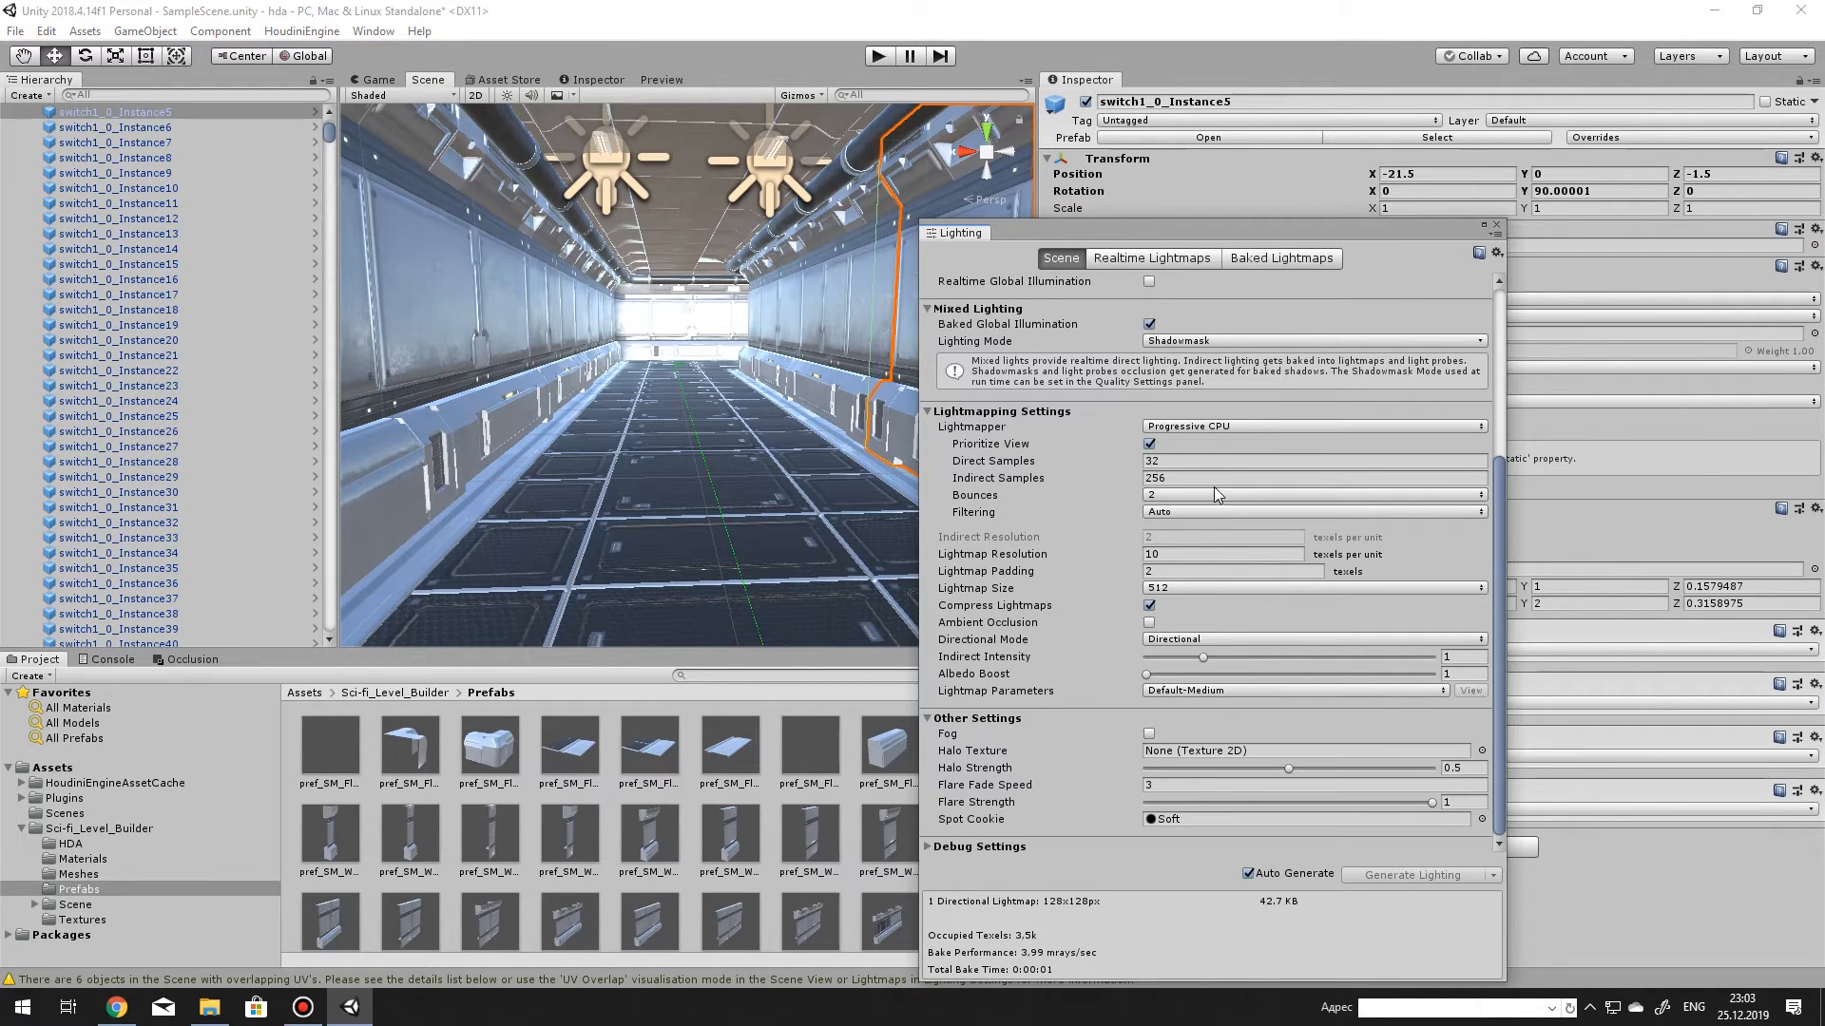
pyautogui.click(1199, 426)
pyautogui.click(1216, 489)
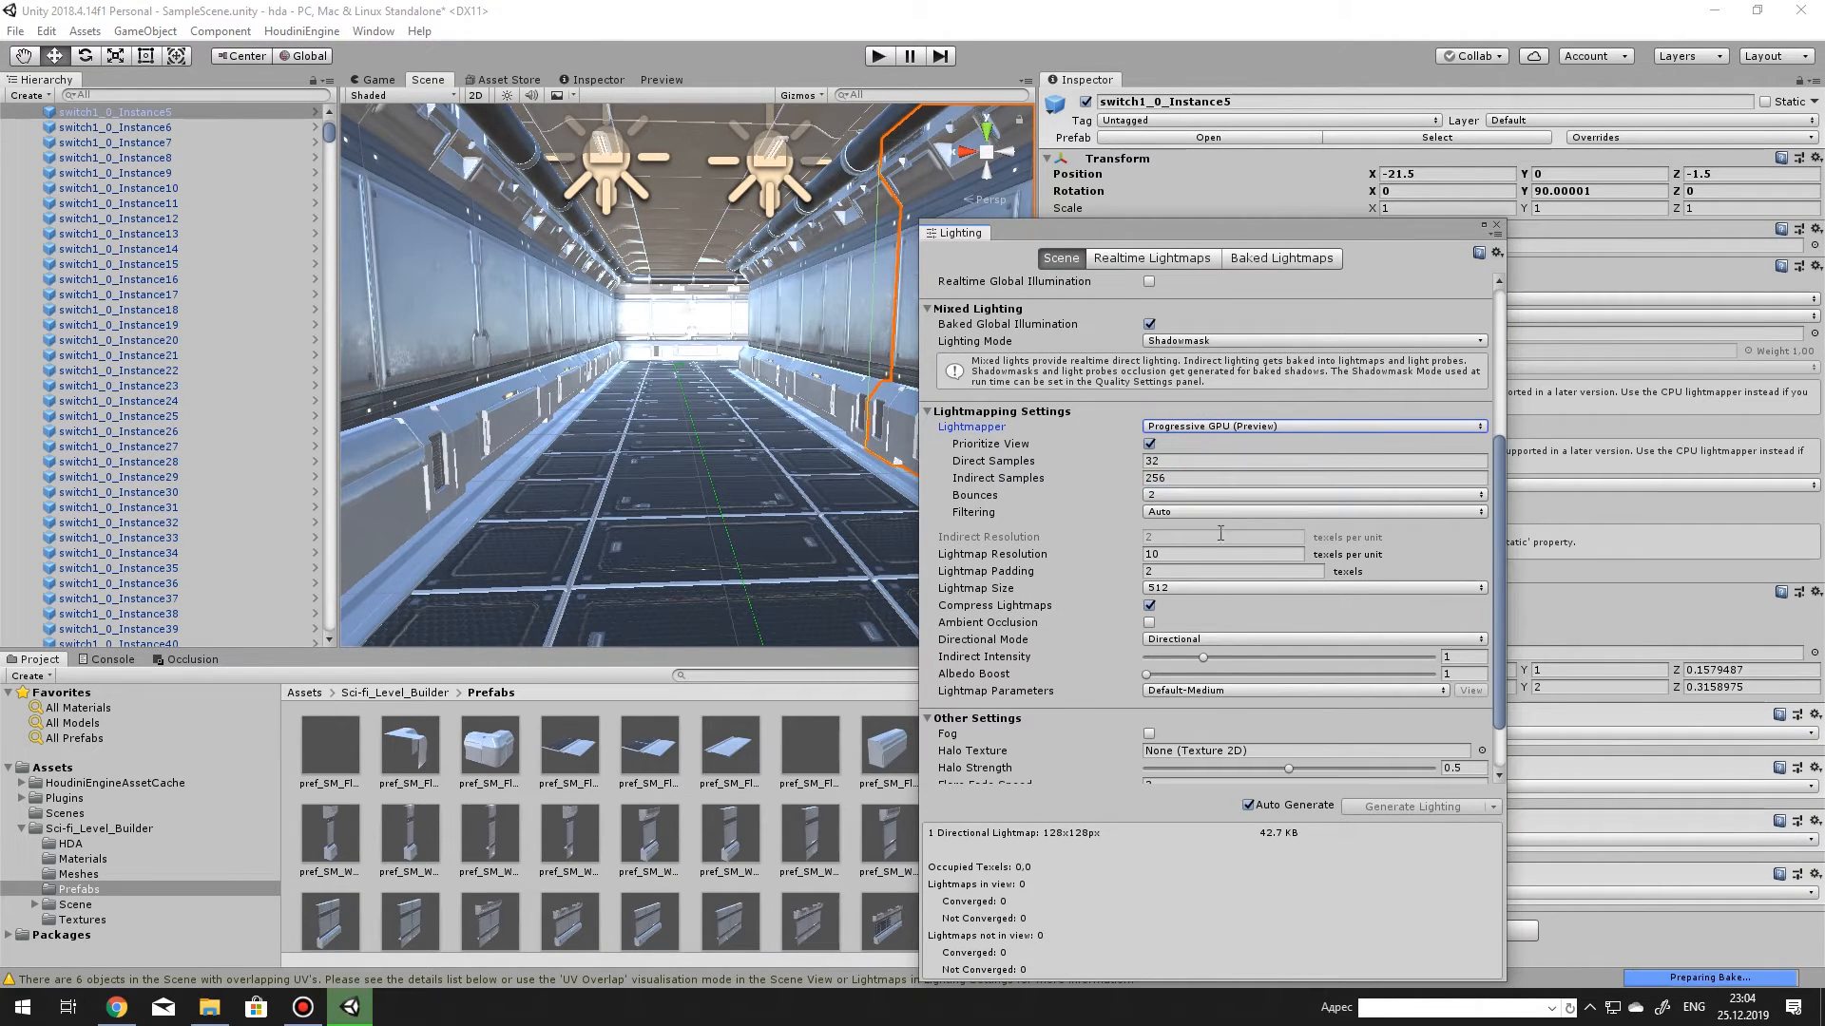
pyautogui.scroll(5, 1184, 449)
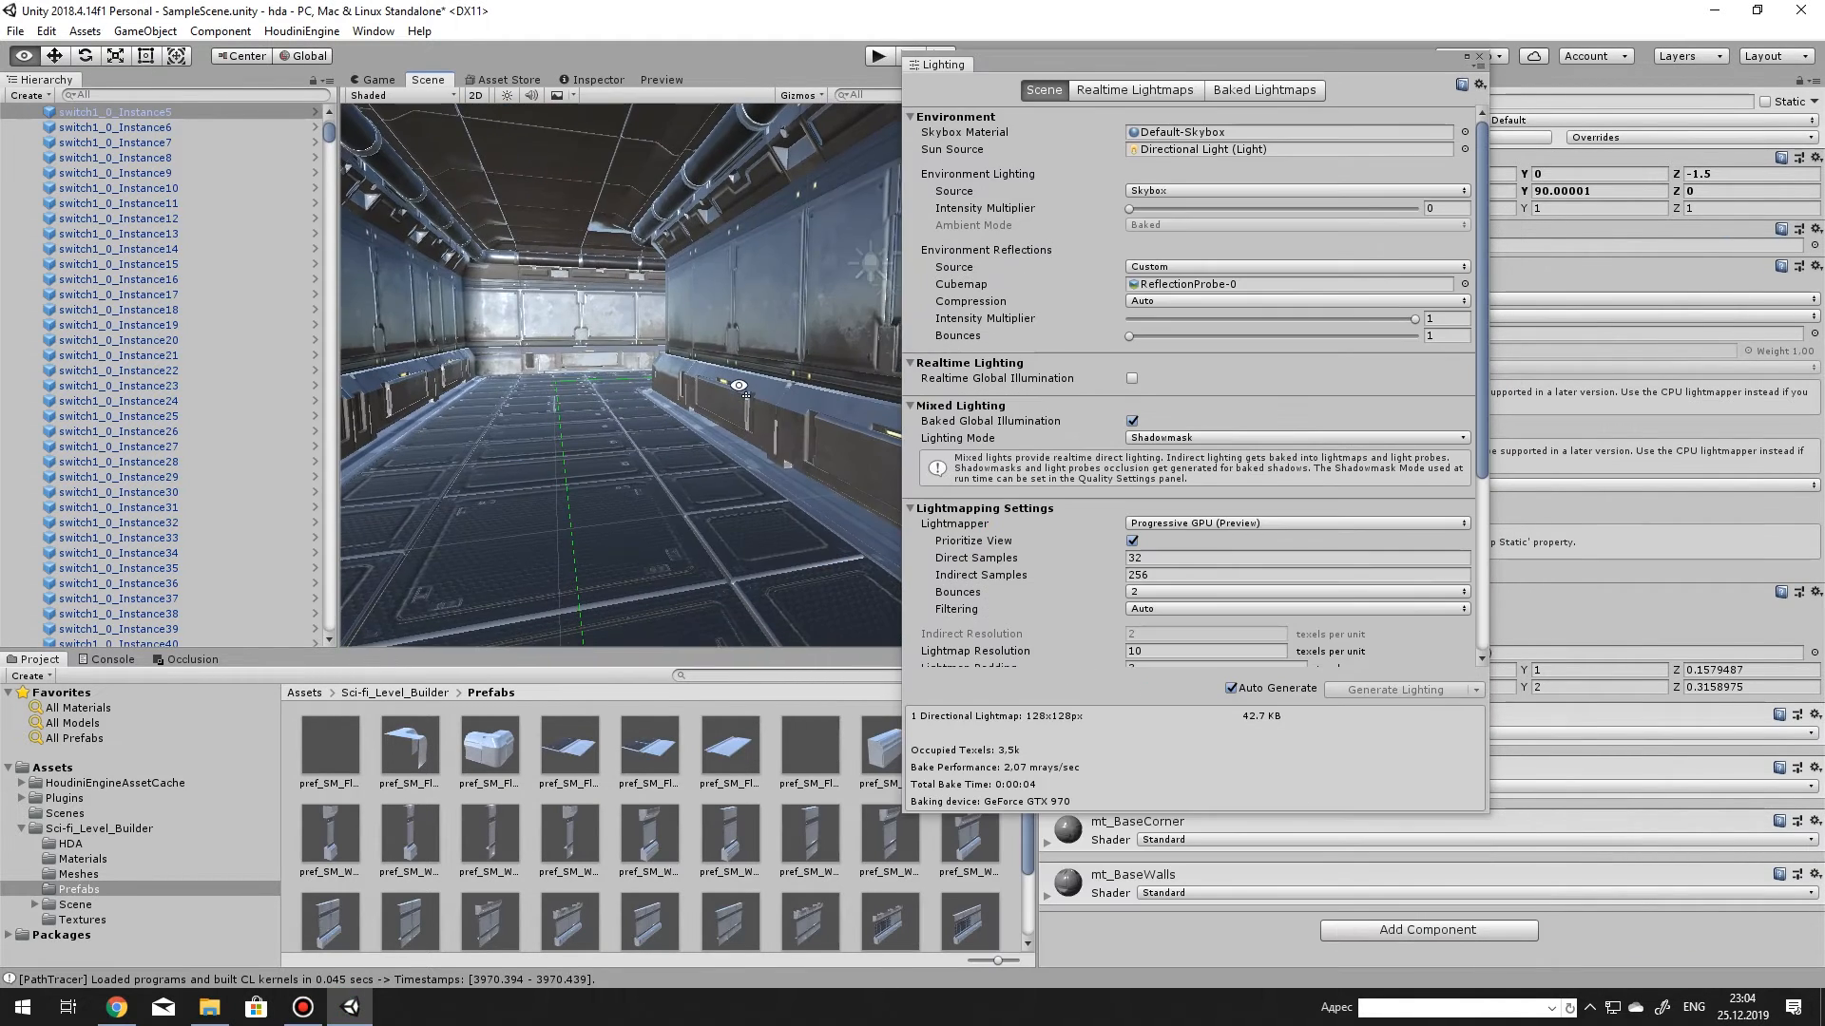
# Mark Mid_unity_corridor_generator1_bakedHDA and all its child objects as Static, and close the lighting settings.
pyautogui.keyDown('alt'); pyautogui.moveTo(689, 373); pyautogui.dragTo(651, 348); pyautogui.keyUp('alt')
pyautogui.click(766, 339)
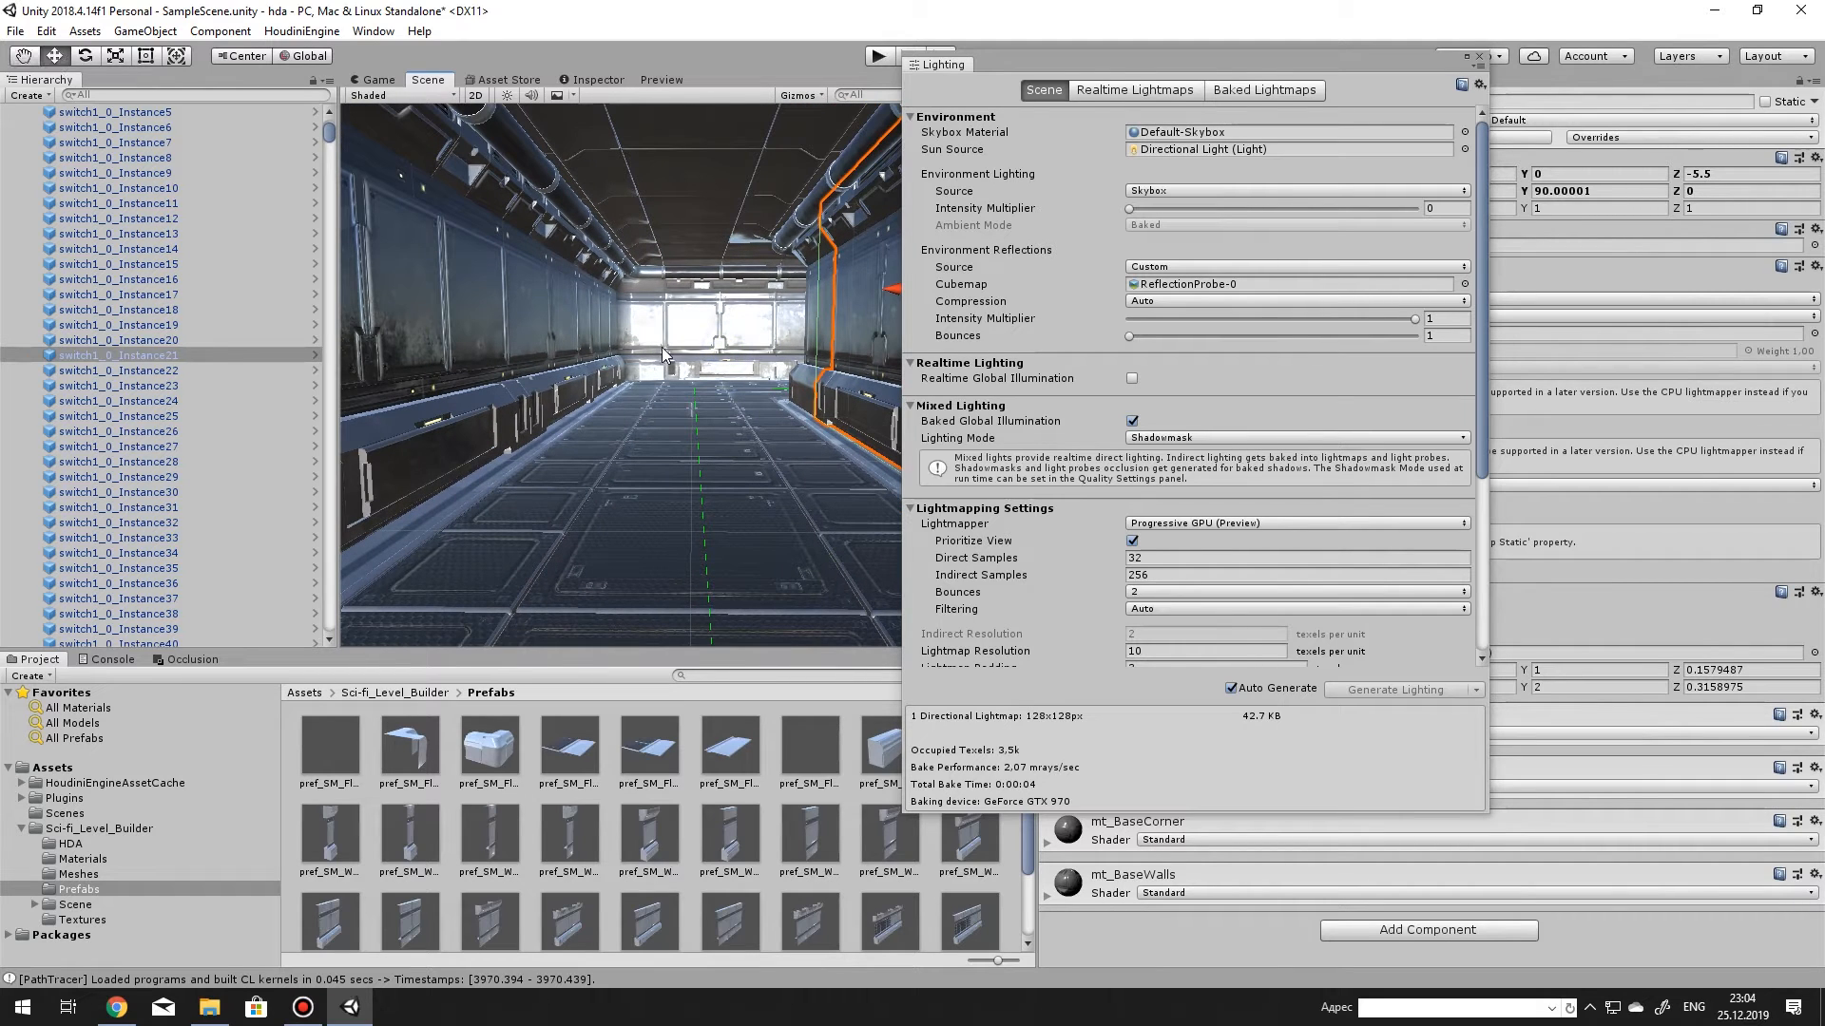
pyautogui.scroll(5, 264, 174)
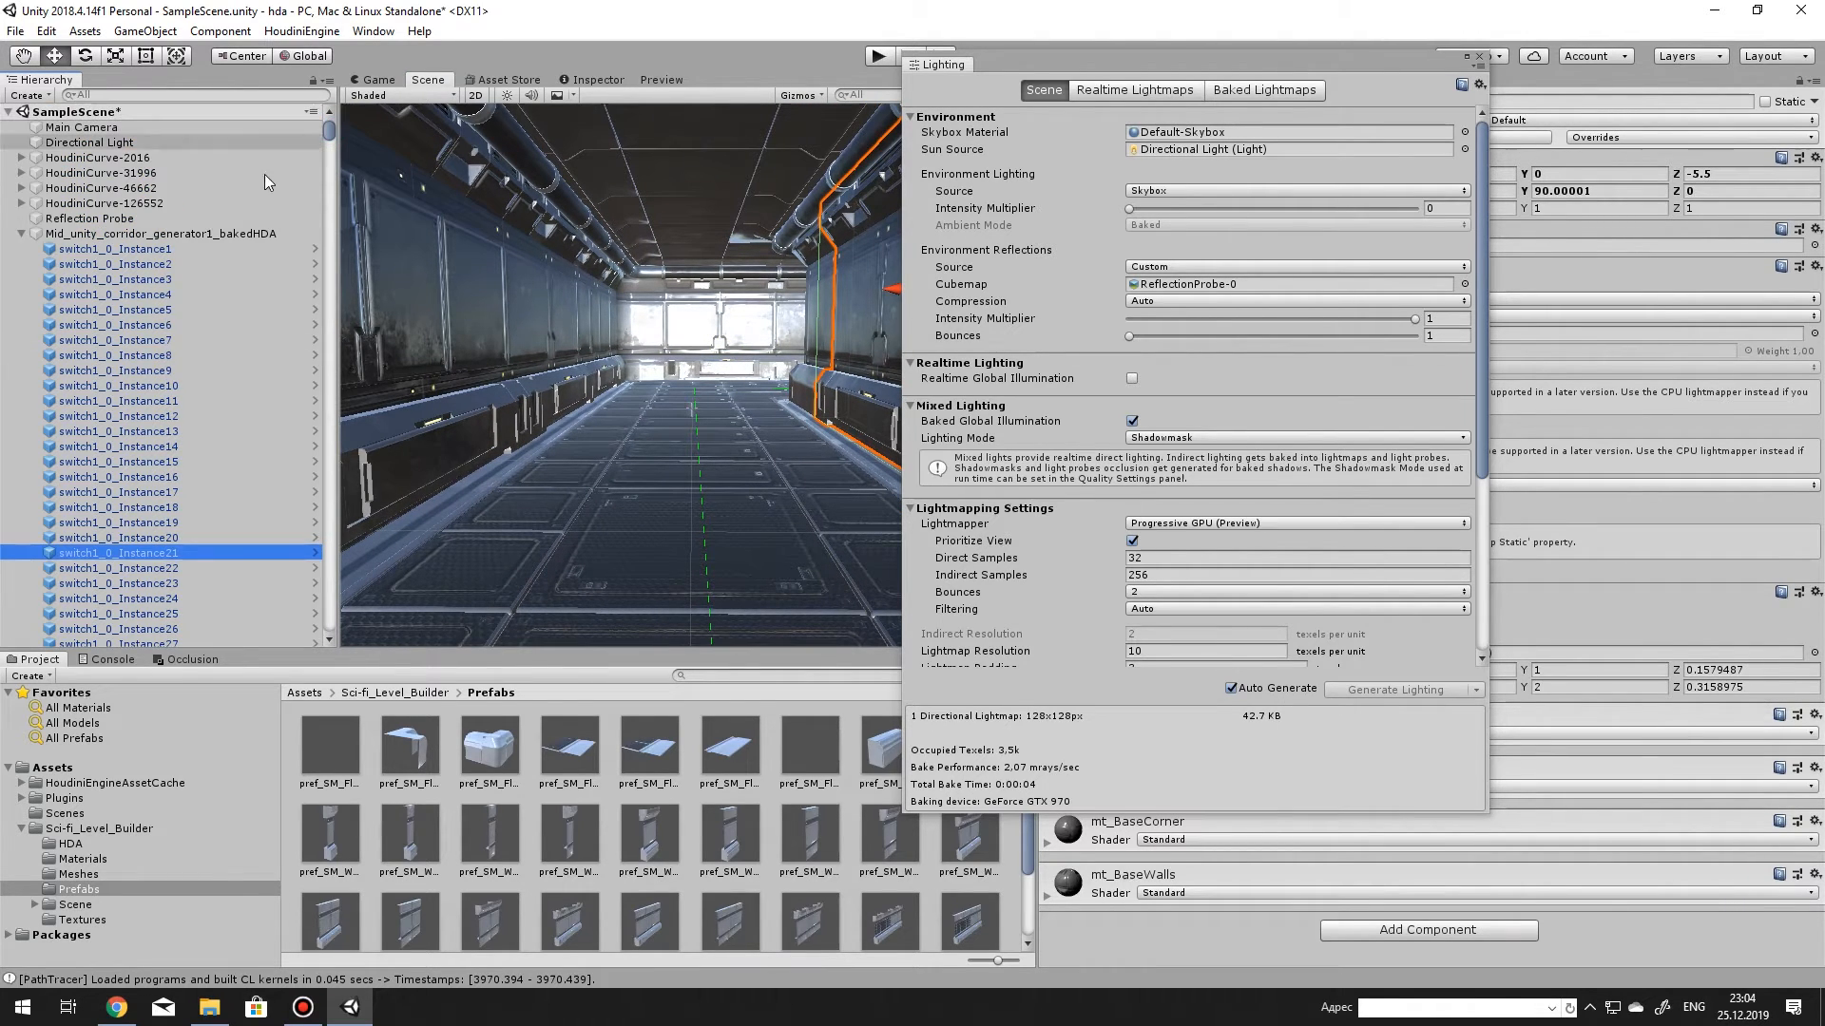
pyautogui.click(213, 231)
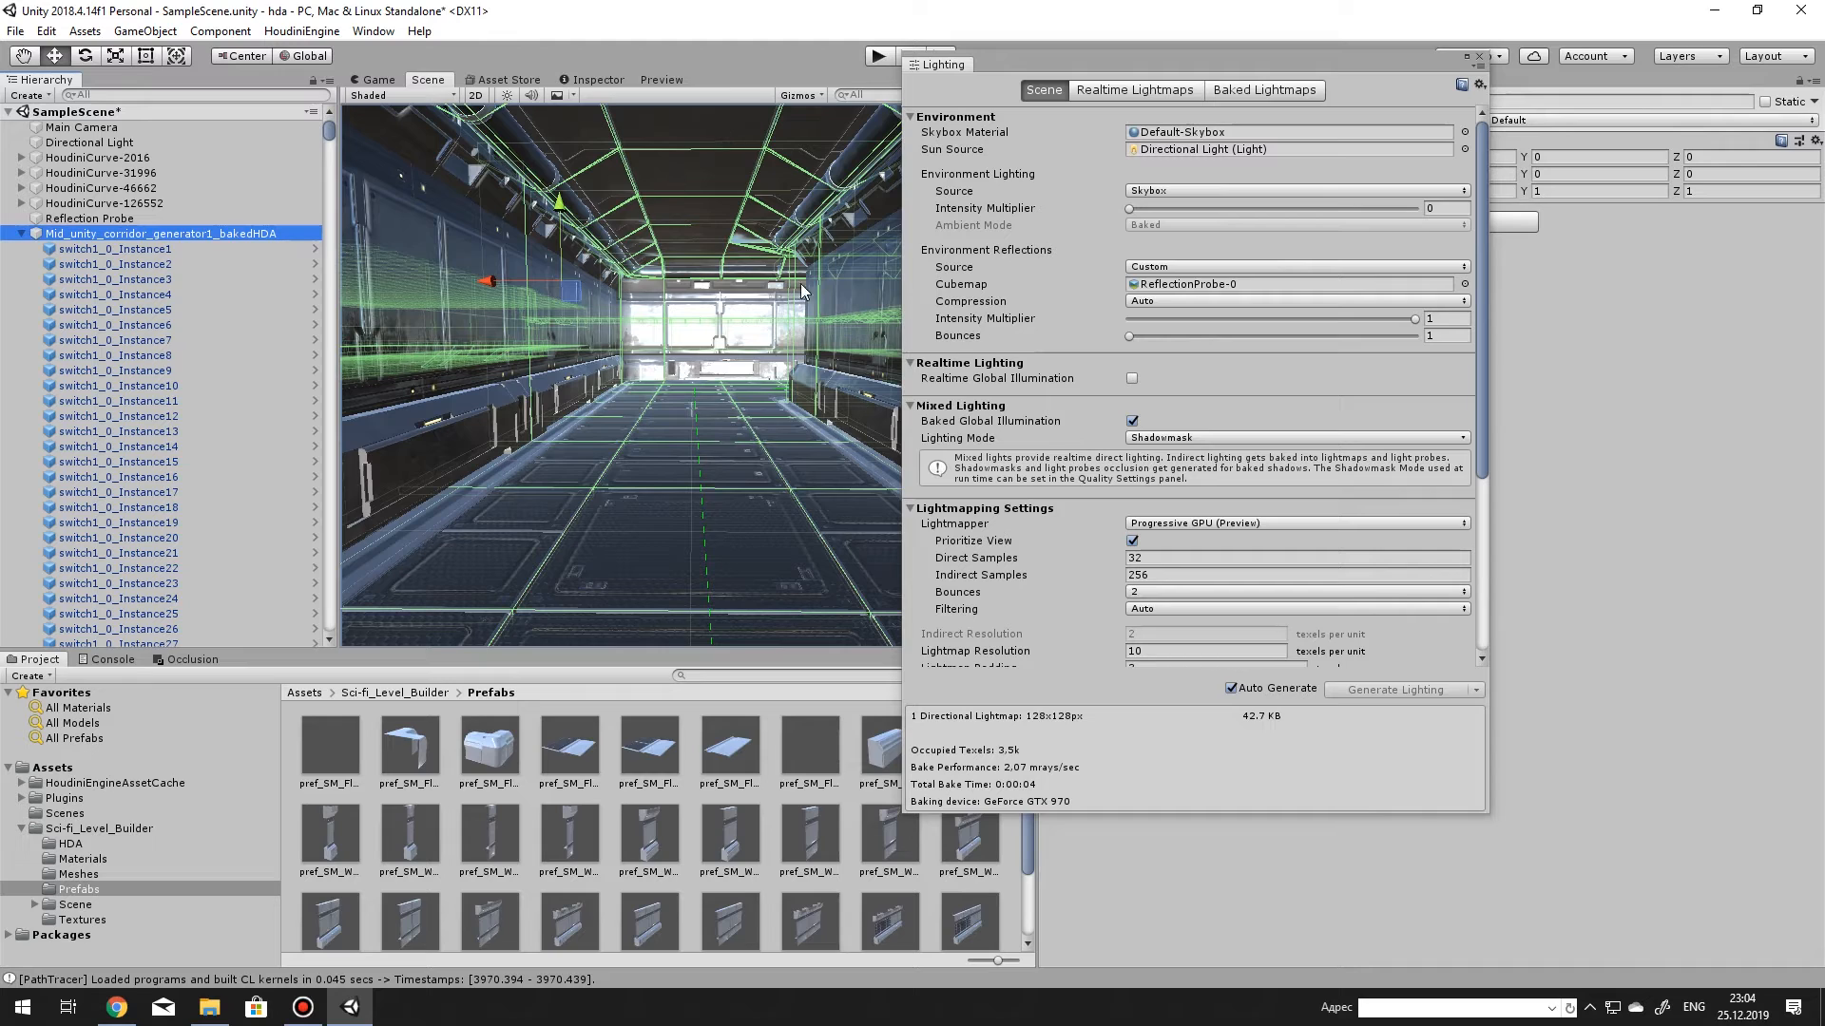
pyautogui.click(1765, 103)
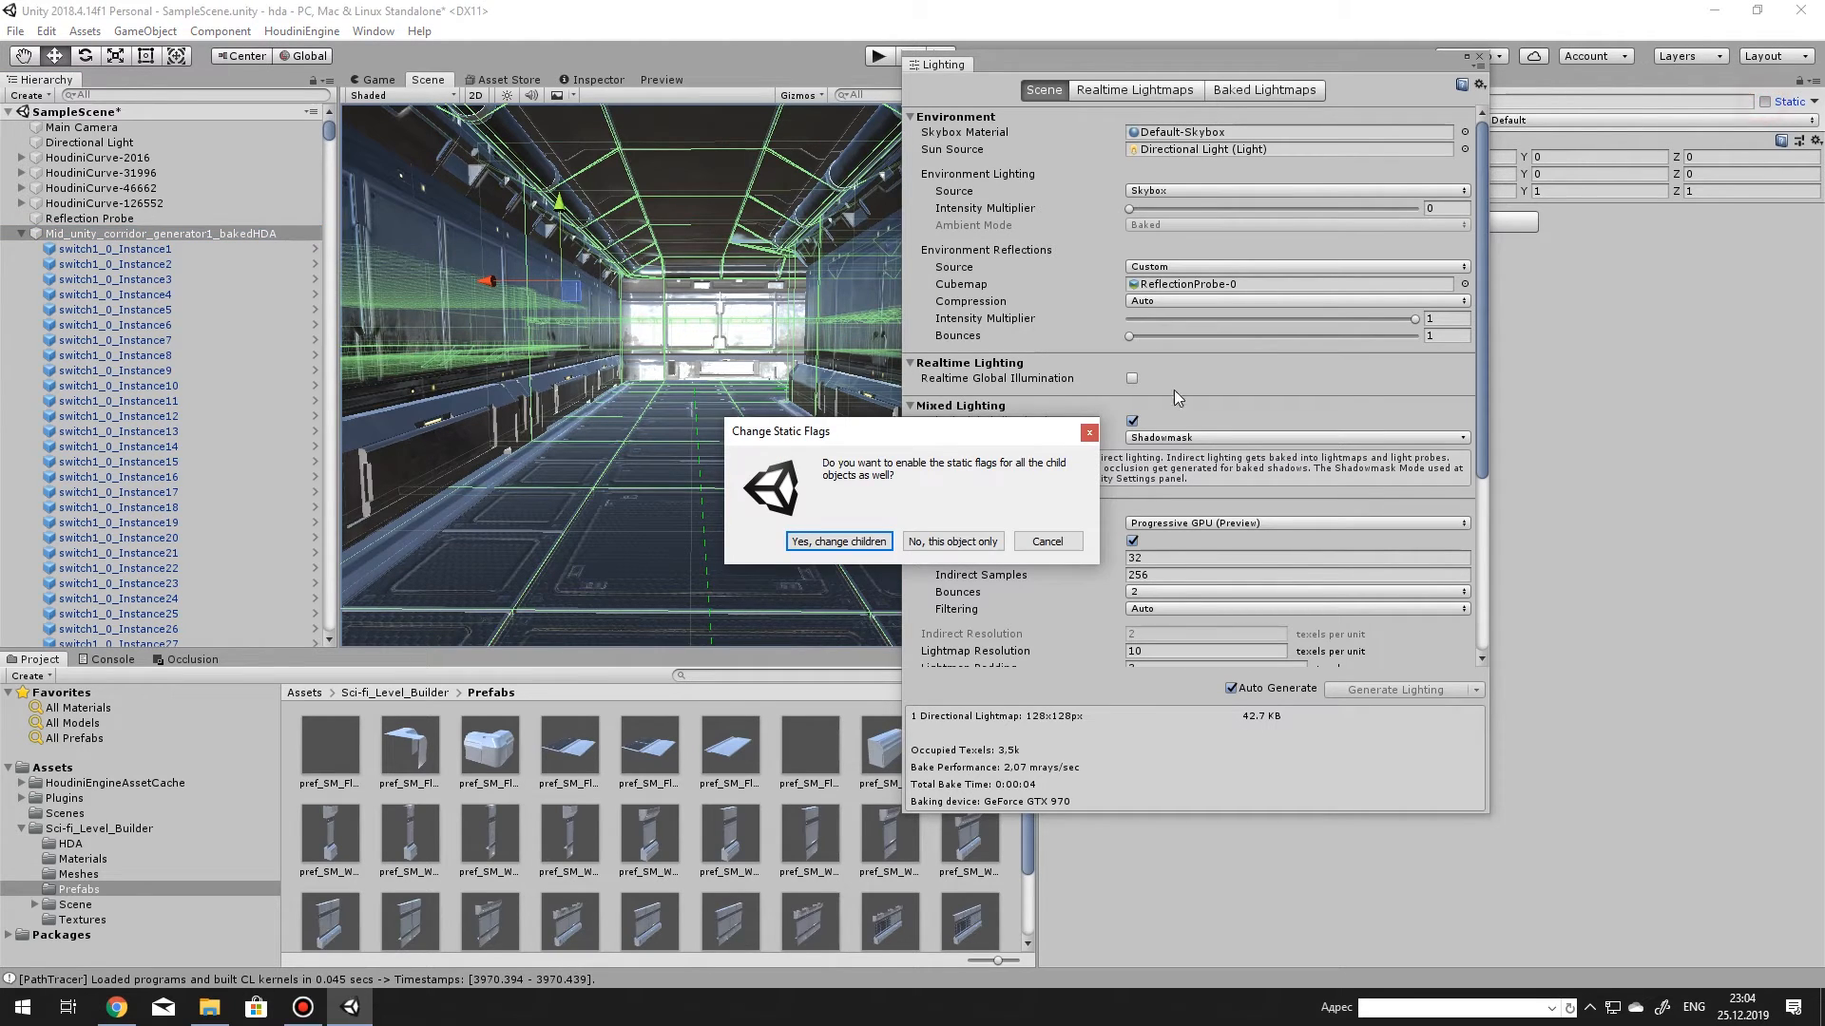
pyautogui.click(868, 547)
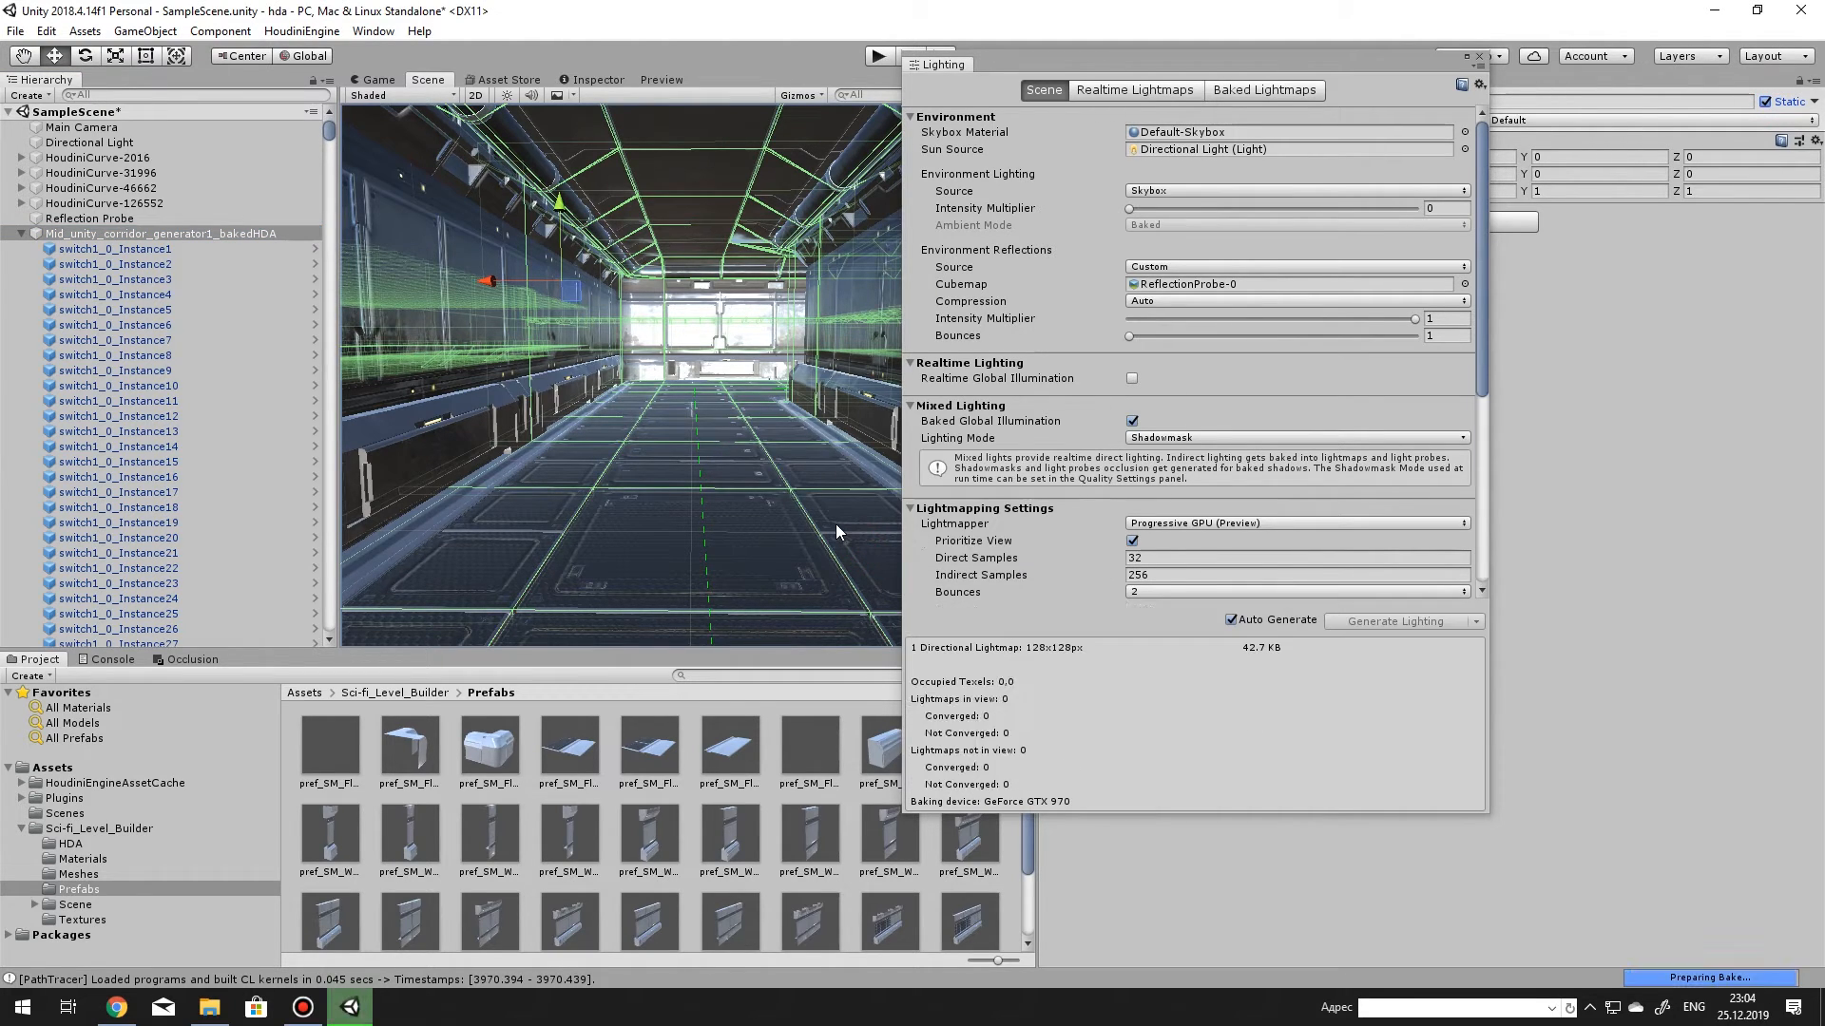
pyautogui.click(1479, 57)
# Look over the baked lighting in the corridors and open the Occlusion Culling settings.
pyautogui.moveTo(713, 394); pyautogui.dragTo(737, 373, button='right')
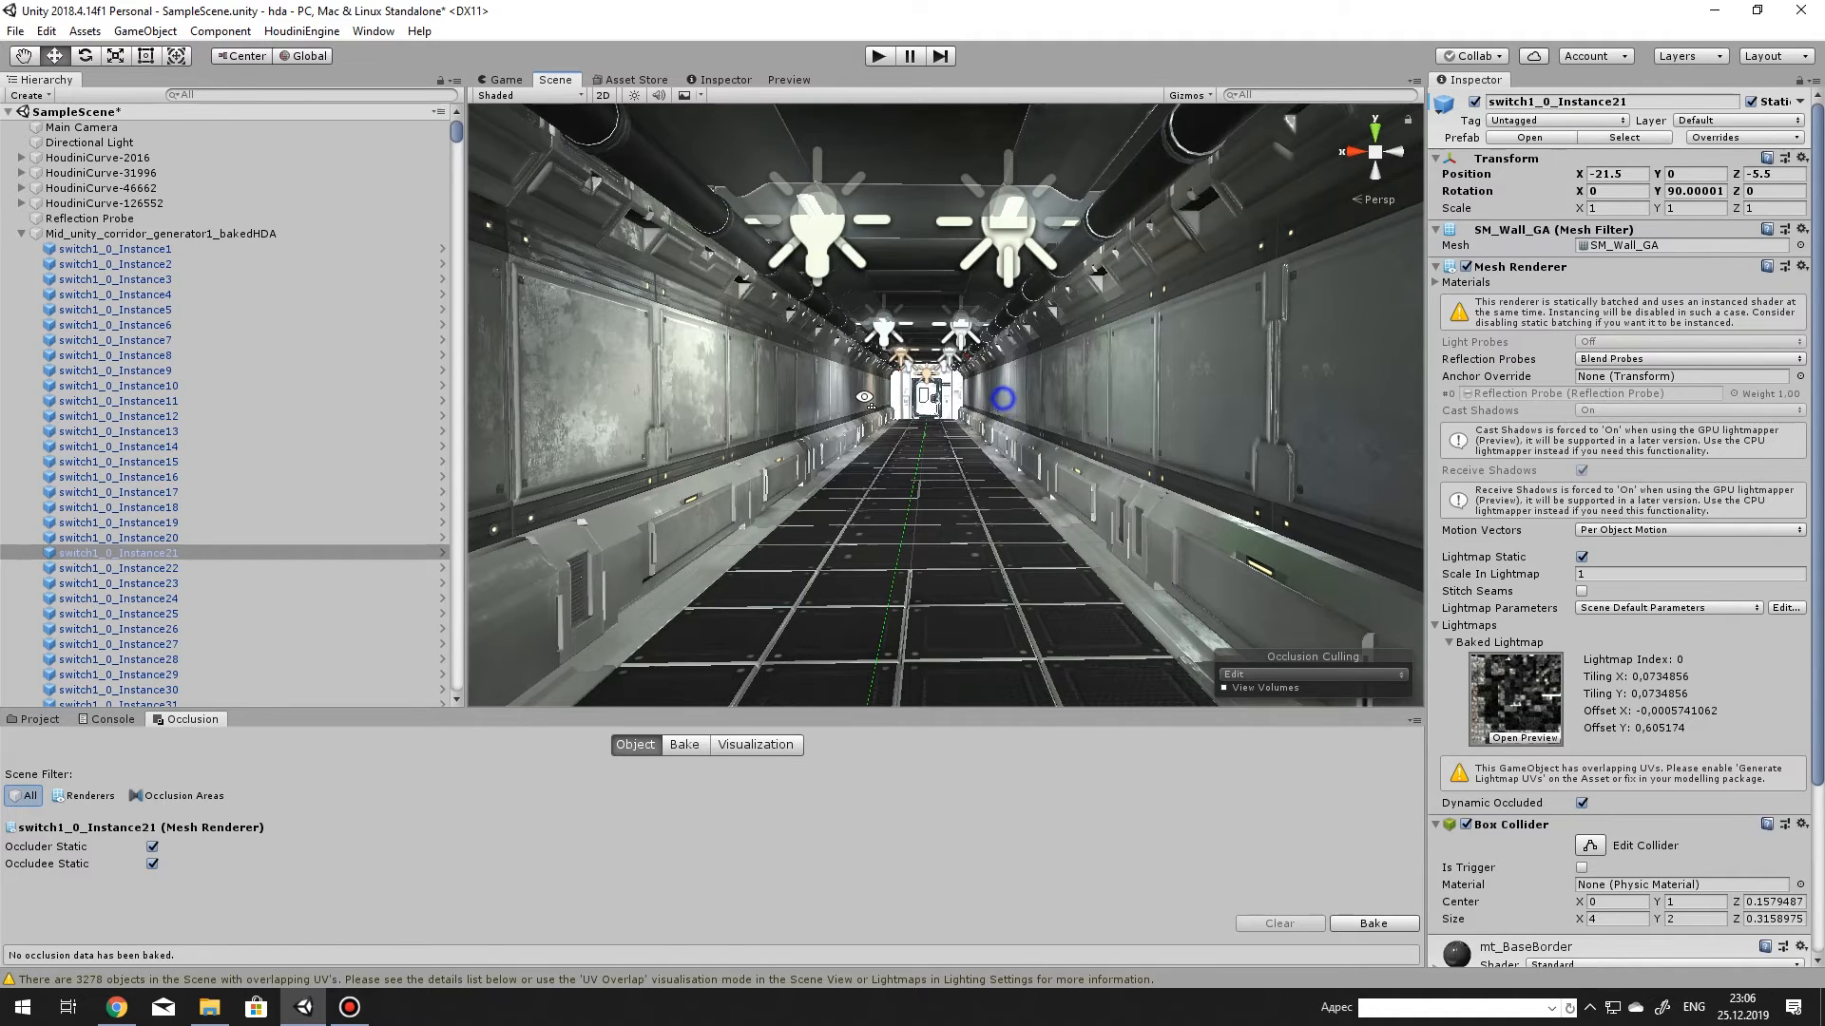
pyautogui.moveTo(864, 397); pyautogui.dragTo(625, 418, button='right')
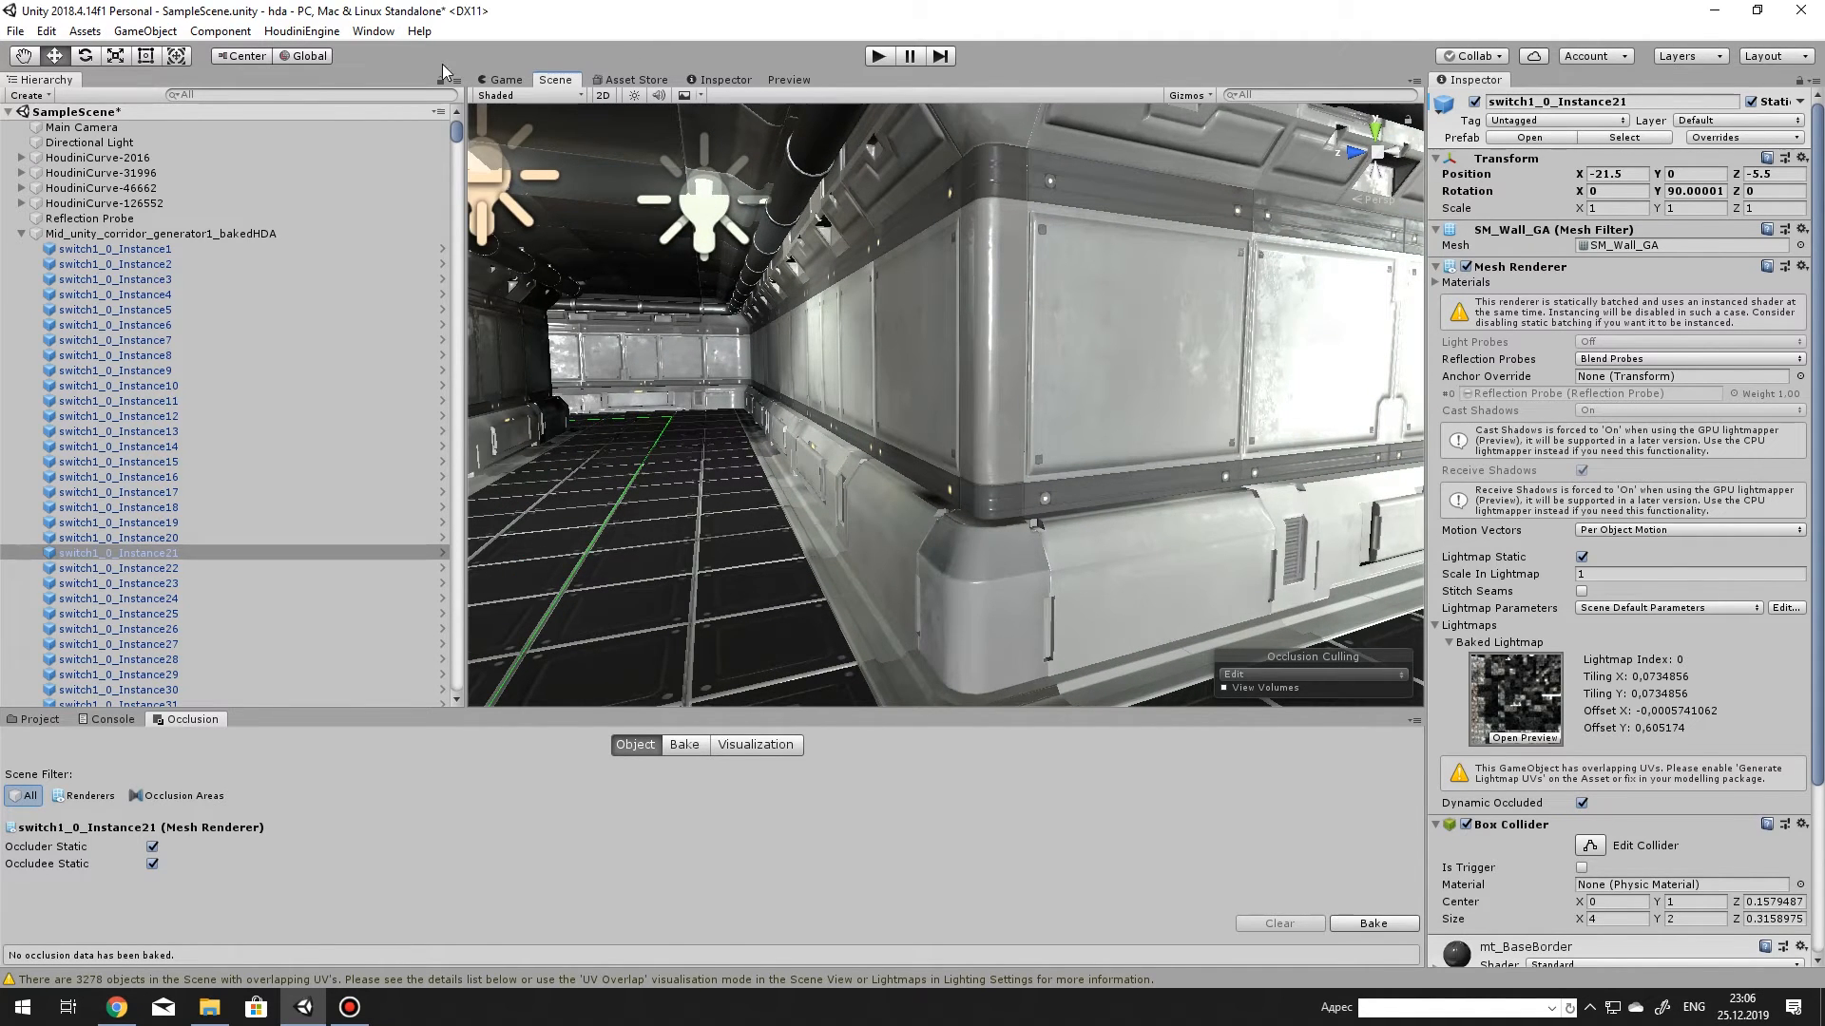
pyautogui.click(373, 30)
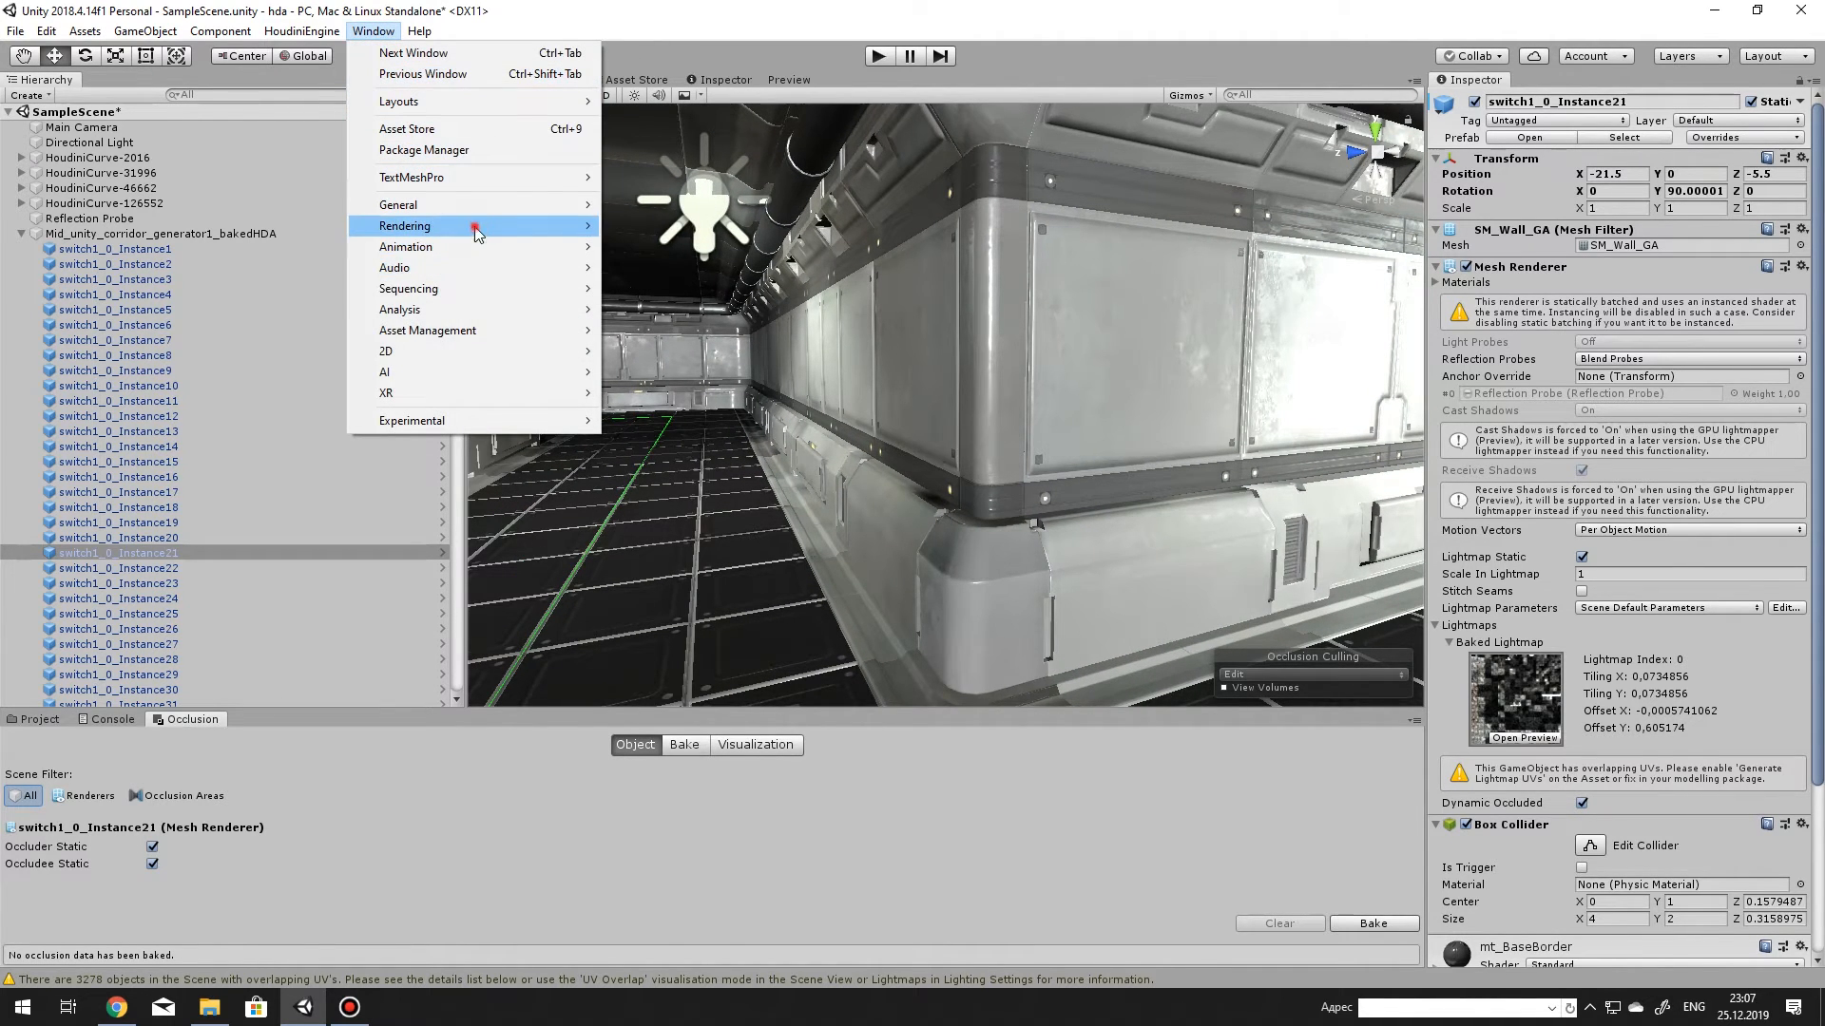
pyautogui.moveTo(475, 228)
pyautogui.click(665, 282)
pyautogui.moveTo(873, 323); pyautogui.dragTo(1122, 361, button='right')
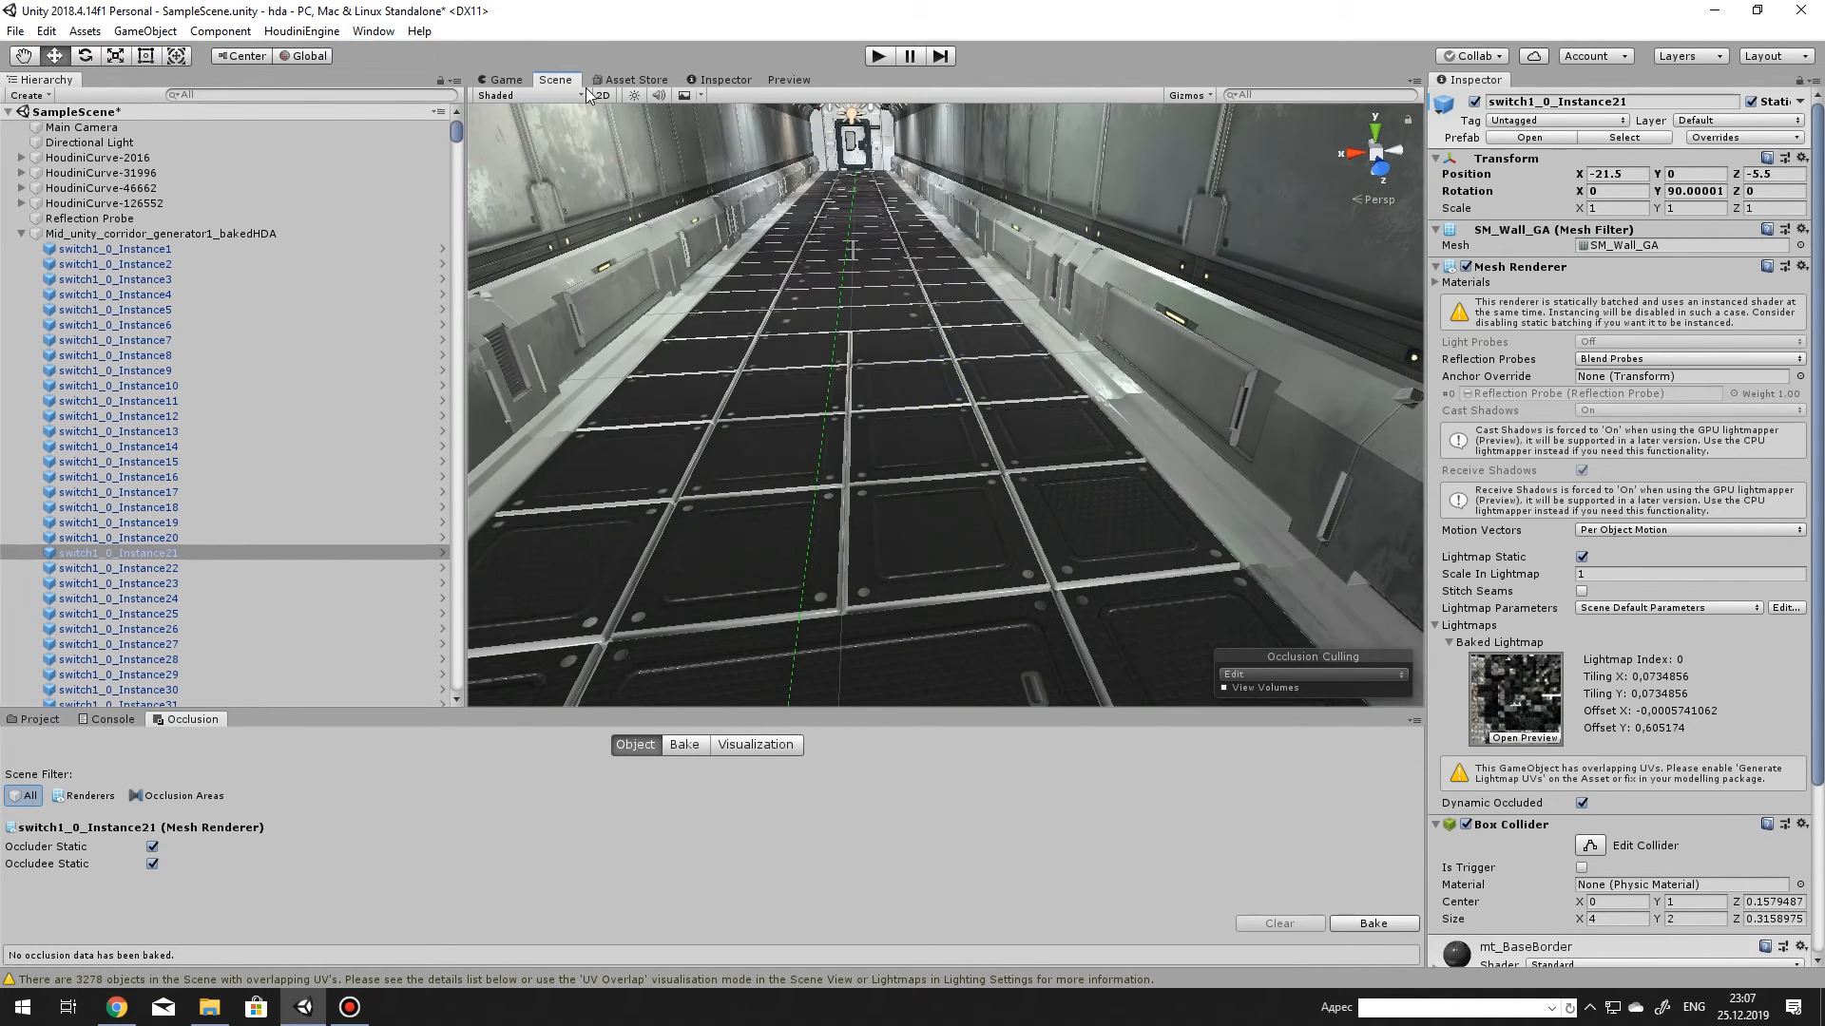
# Check the rendering statistics in the Game view and return to the Scene view.
pyautogui.click(504, 81)
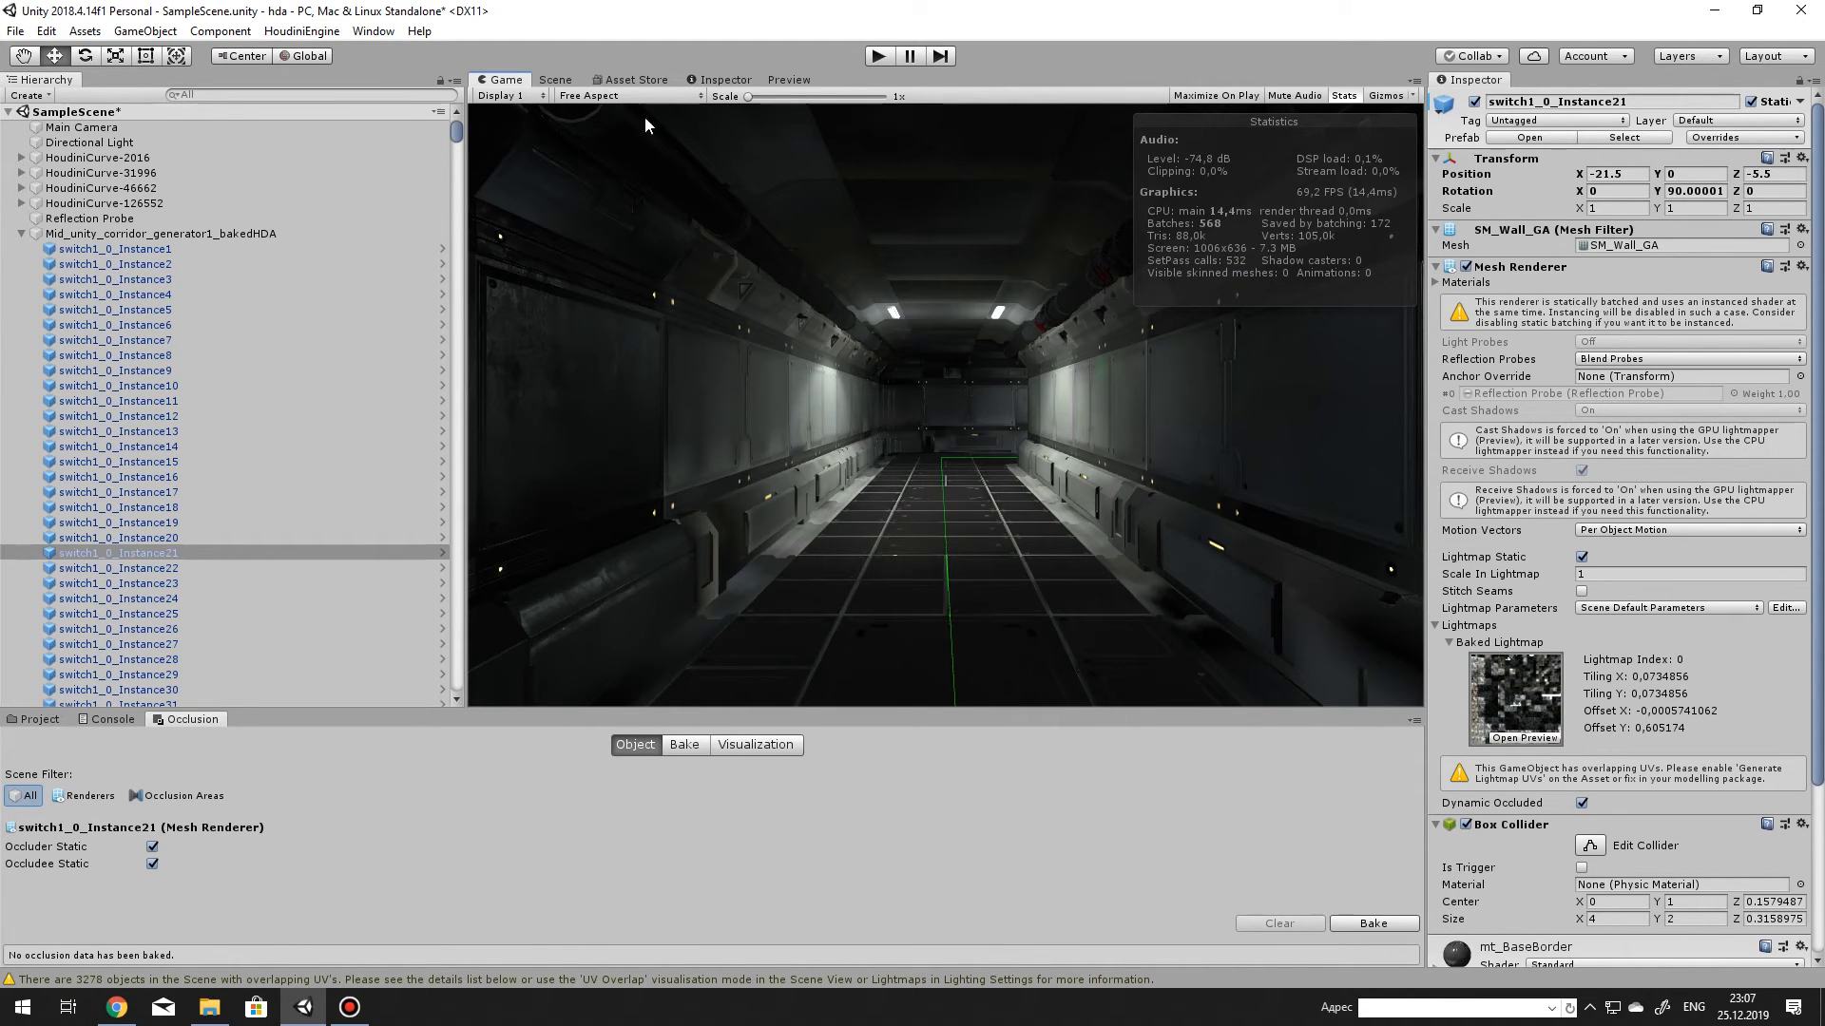
pyautogui.click(539, 82)
pyautogui.moveTo(875, 325); pyautogui.dragTo(1034, 312, button='right')
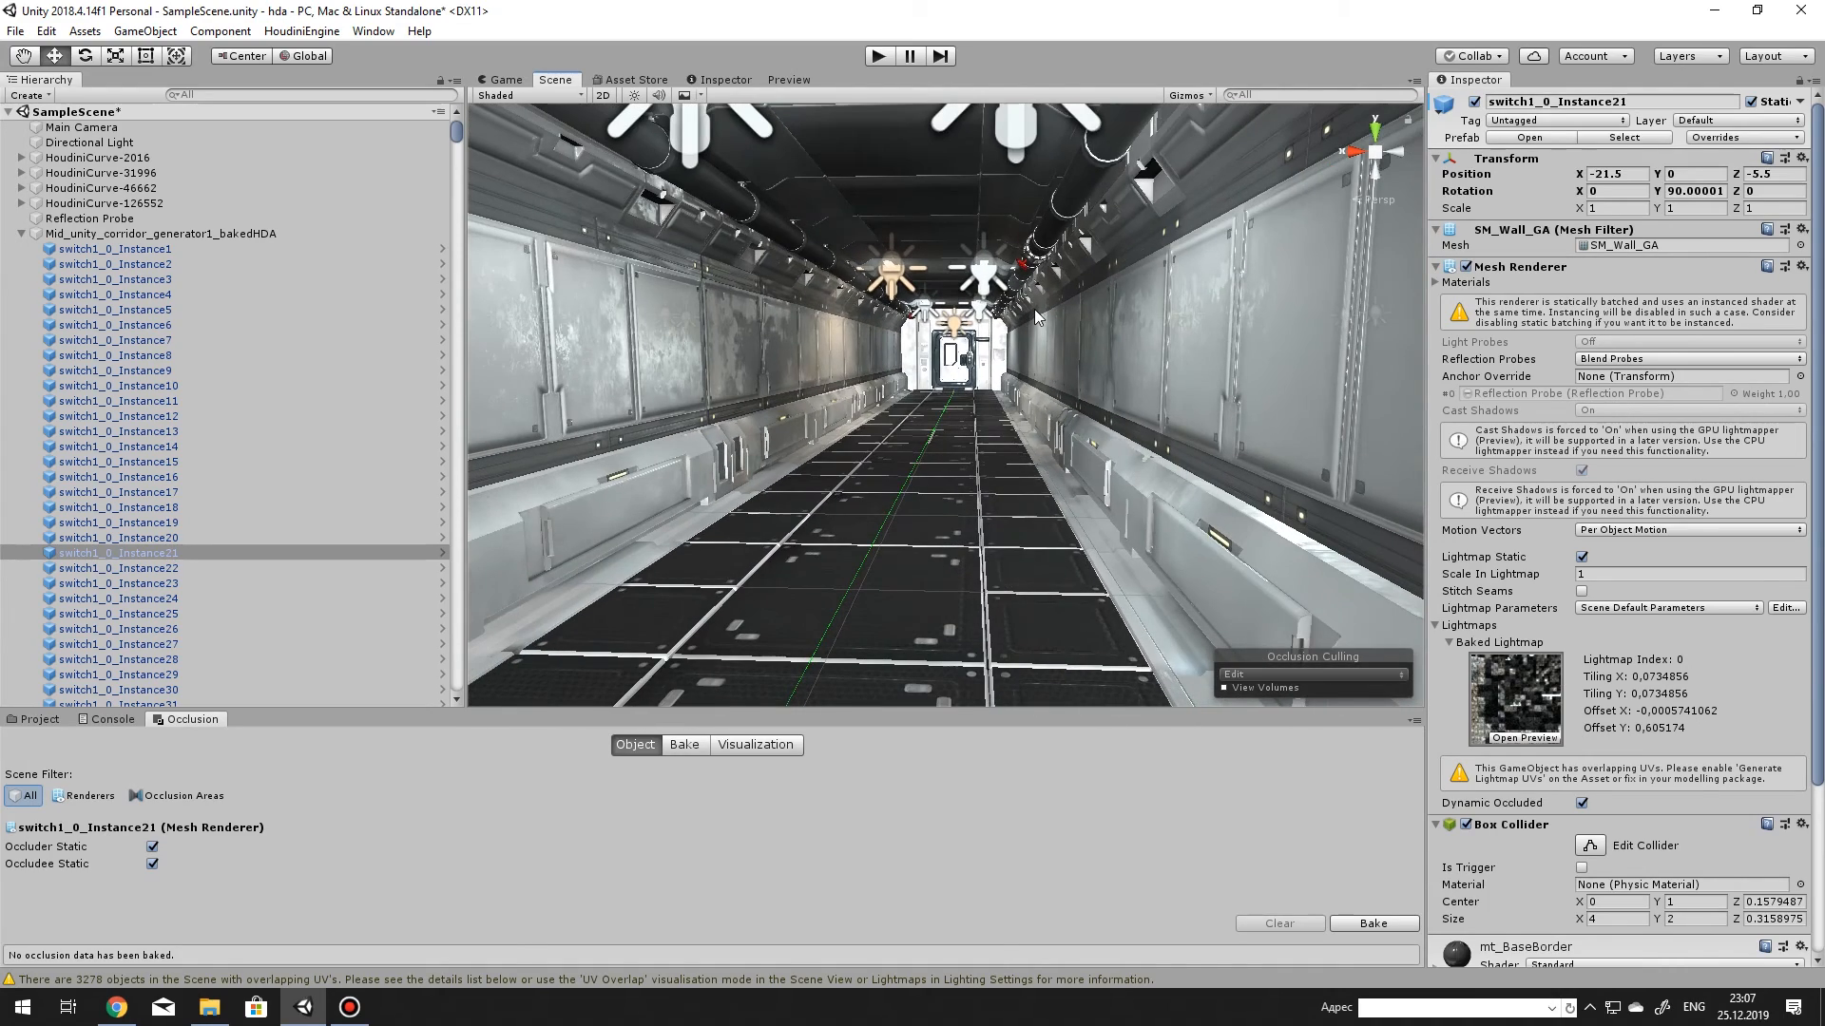
# Select the door instance switch1_0_Instance3441 at the far end of the corridor.
pyautogui.click(1000, 340)
pyautogui.moveTo(1009, 428)
pyautogui.mouseDown(button='right')
pyautogui.moveTo(1015, 463)
pyautogui.moveTo(998, 404)
pyautogui.mouseUp(button='right')
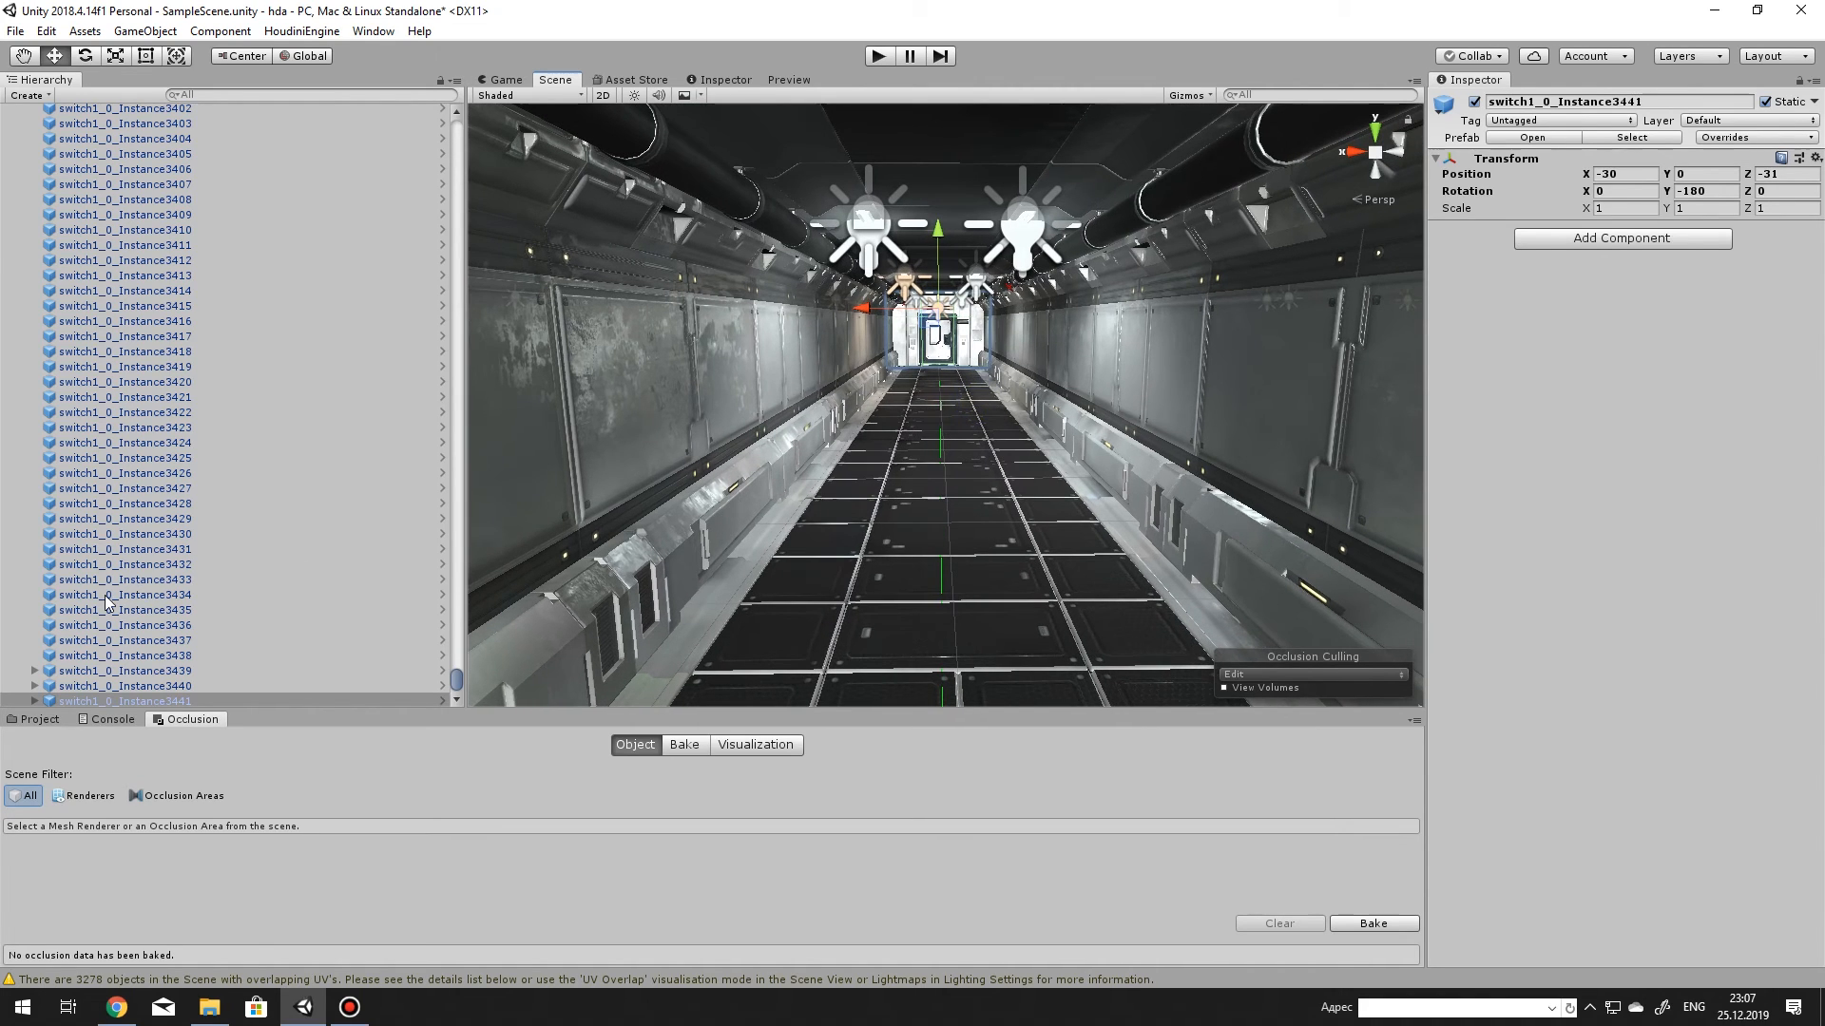